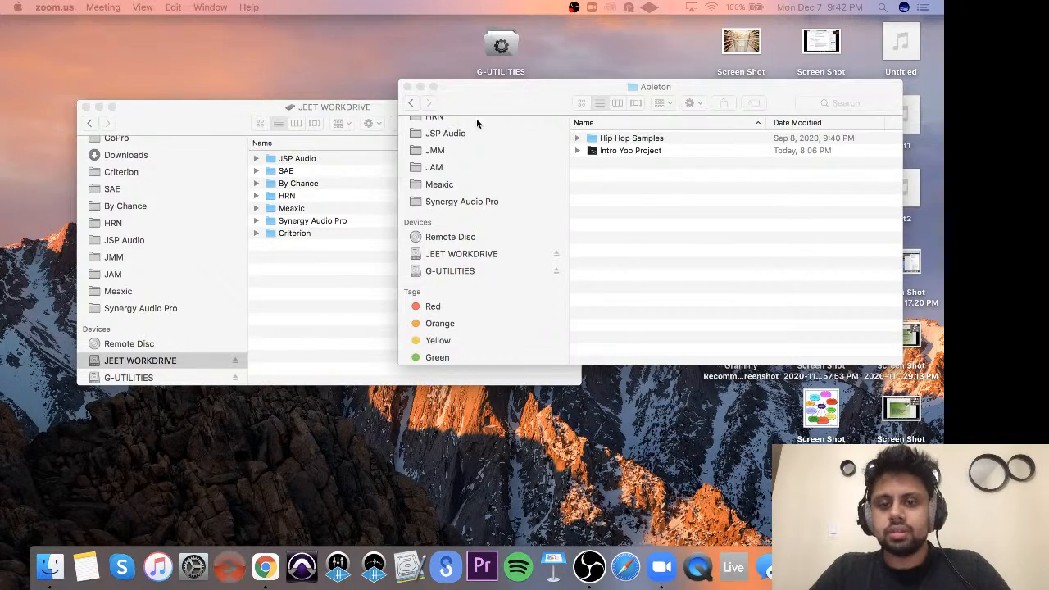
Move the Ableton folder window slightly and close the JEET WORKDRIVE window behind it.
{"action": "mouse_move", "coordinate": [481, 106]}
{"action": "left_mouse_down"}
{"action": "mouse_move", "coordinate": [438, 128]}
{"action": "mouse_move", "coordinate": [467, 120]}
{"action": "left_mouse_up"}
{"action": "left_click", "coordinate": [85, 106]}
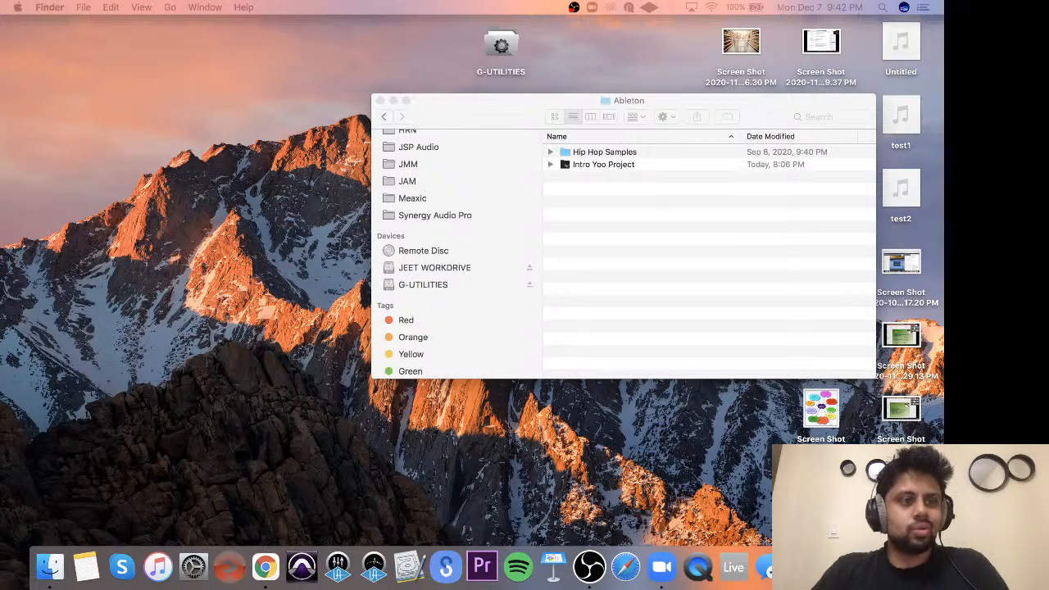
{"action": "left_click", "coordinate": [779, 240]}
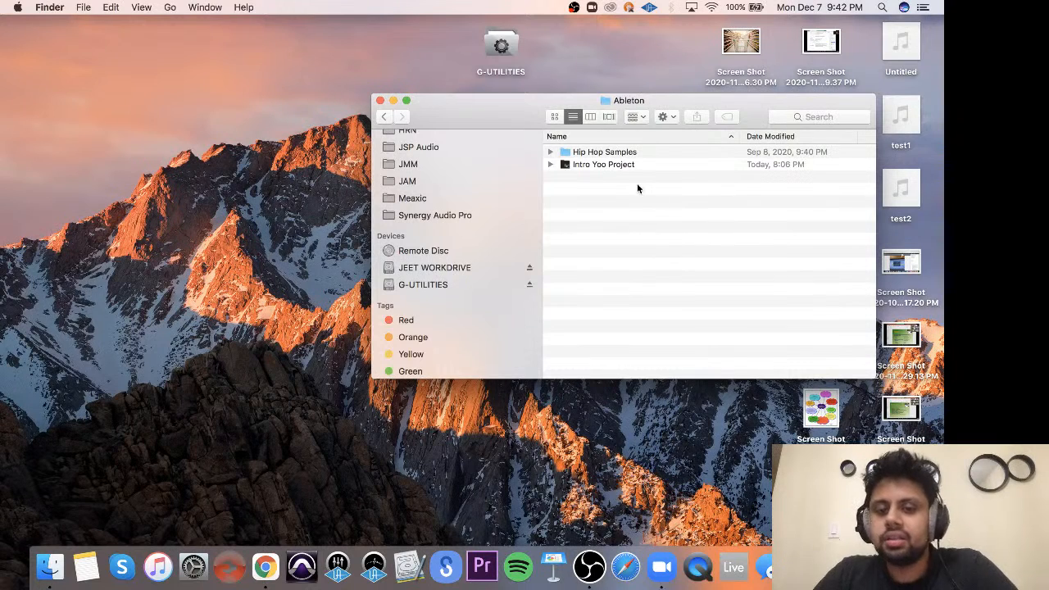
Open the Recorded folder inside the Samples folder of Intro Yoo Project in icon view and examine its .aif and .asd files.
{"action": "left_click", "coordinate": [588, 167]}
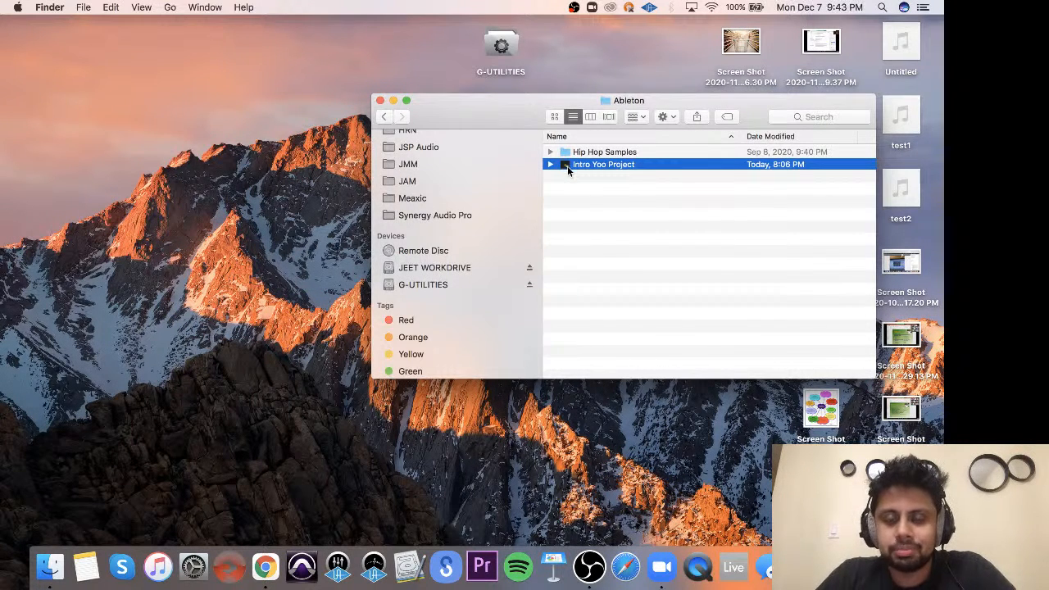
{"action": "left_click", "coordinate": [554, 116]}
{"action": "left_click", "coordinate": [658, 168]}
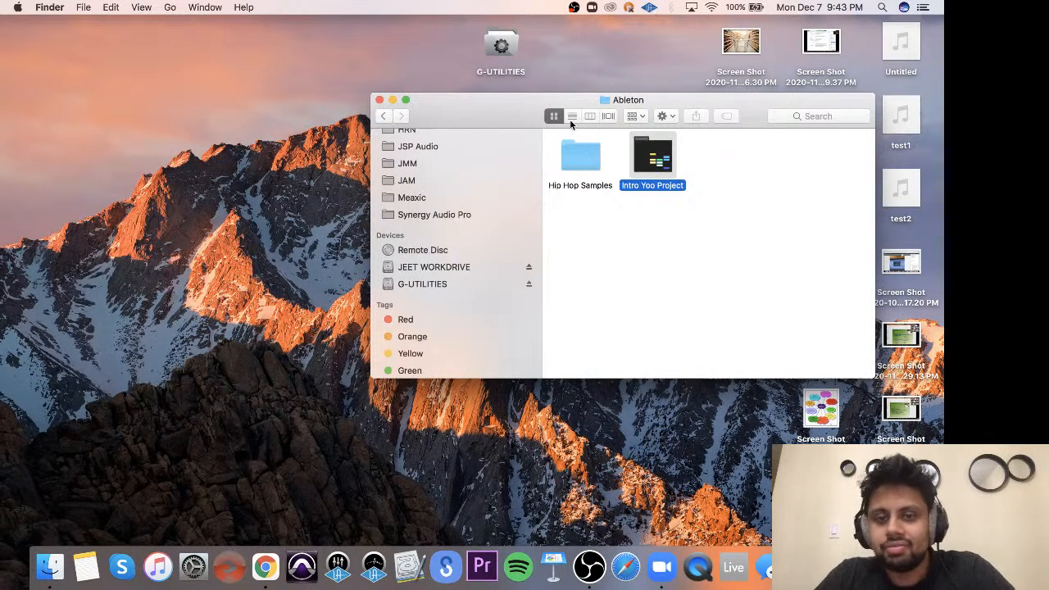
{"action": "double_click", "coordinate": [665, 168]}
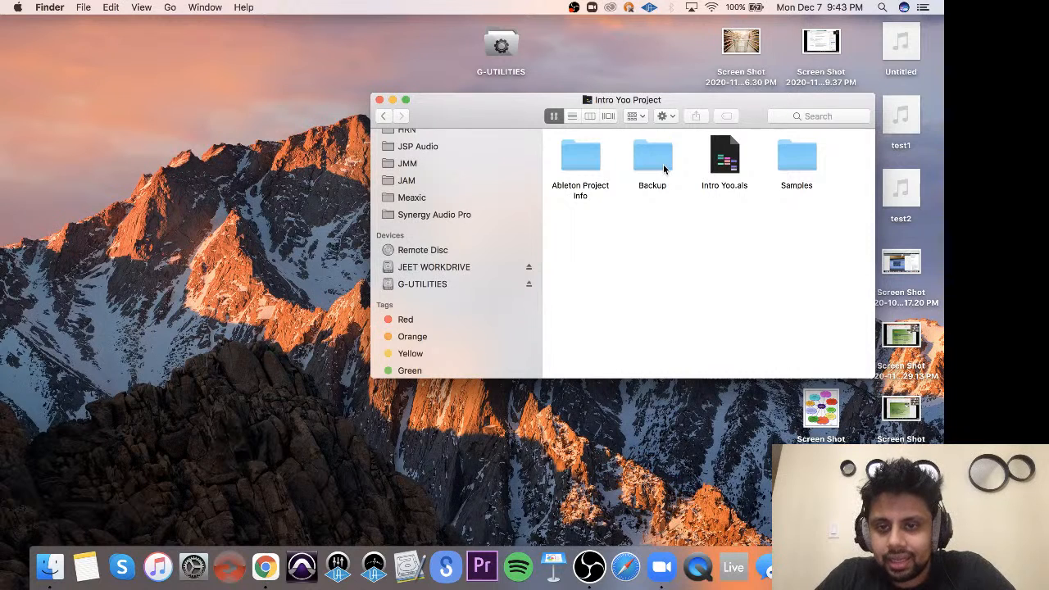
{"action": "double_click", "coordinate": [779, 171]}
{"action": "double_click", "coordinate": [594, 160]}
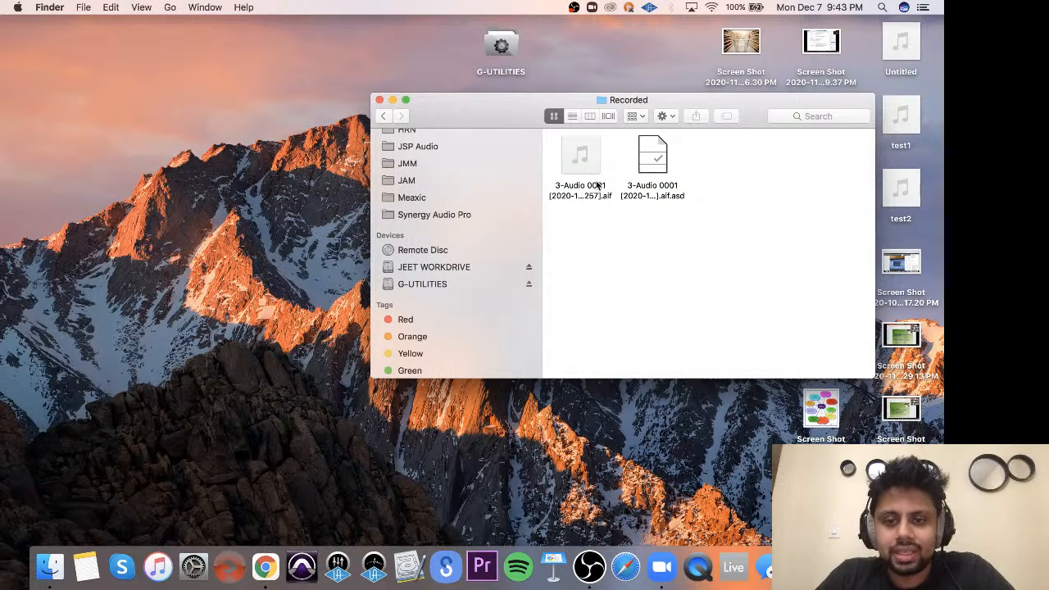
{"action": "left_click", "coordinate": [597, 175]}
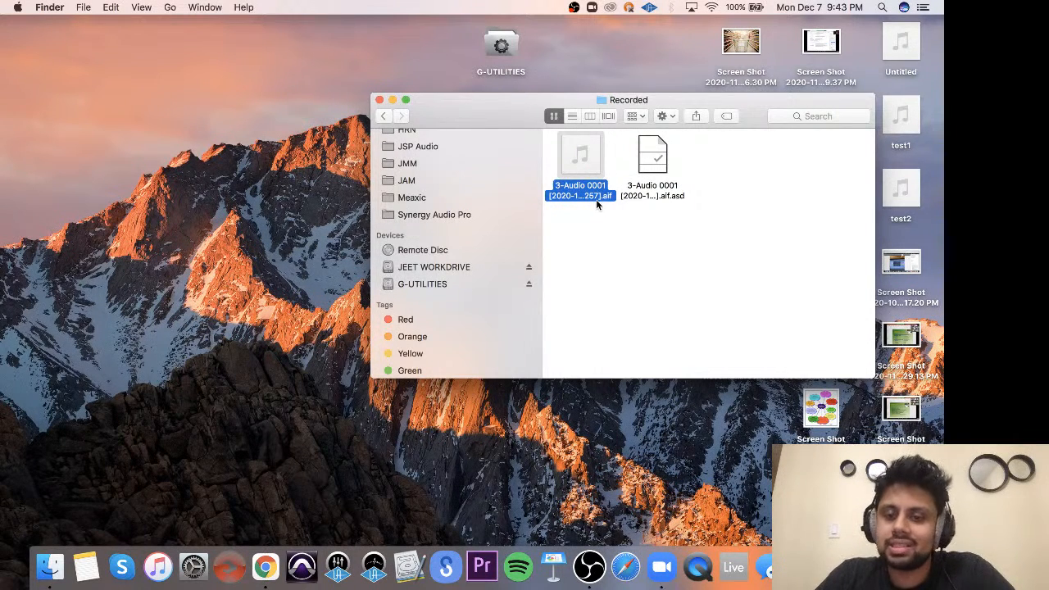
{"action": "left_click", "coordinate": [661, 181]}
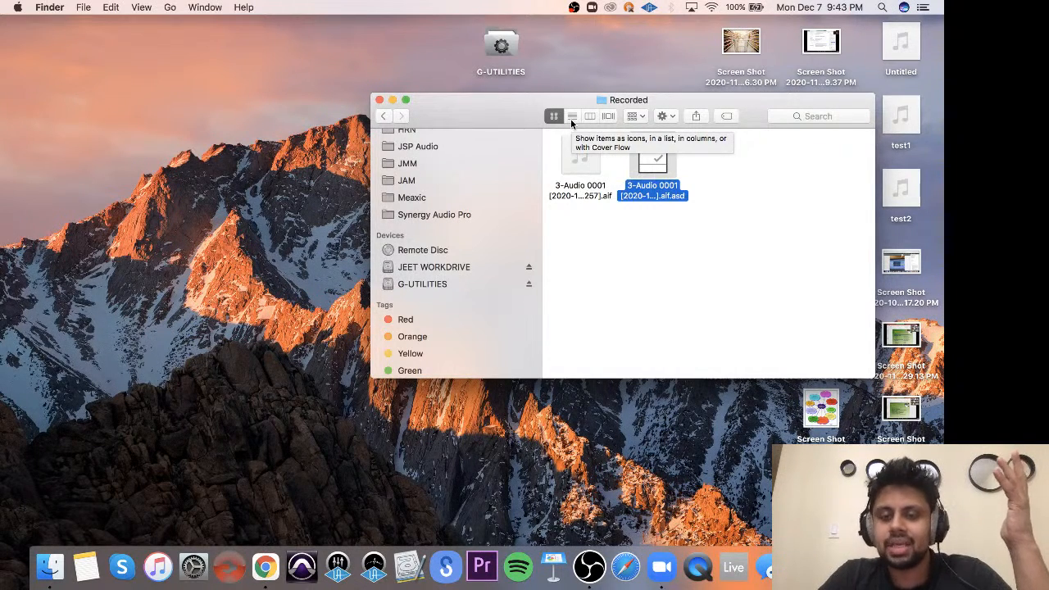
Return to the Ableton folder and display its contents as a list.
{"action": "left_click", "coordinate": [572, 117]}
{"action": "left_click", "coordinate": [381, 118]}
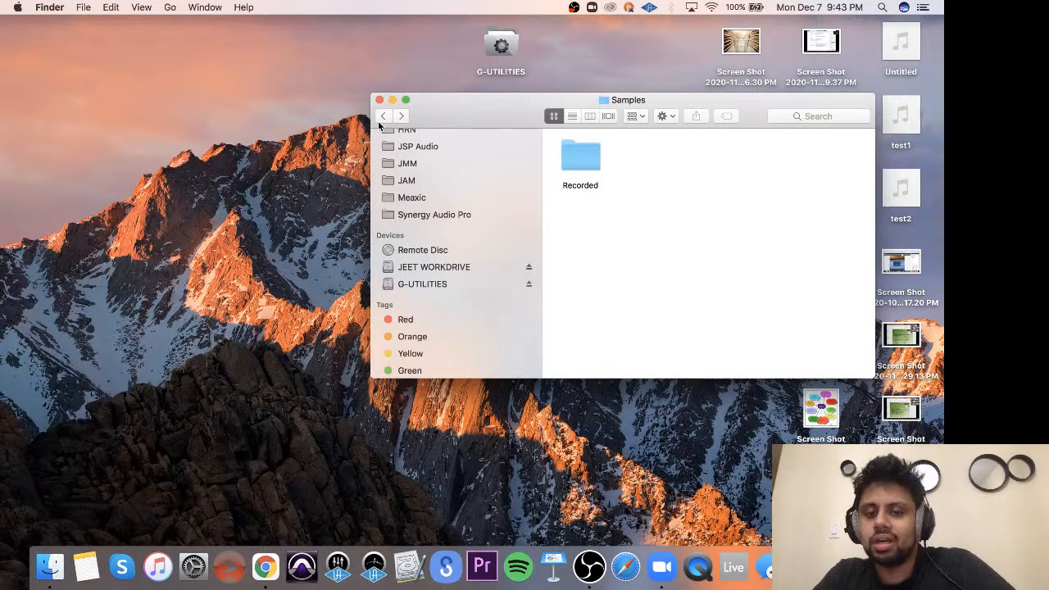
{"action": "left_click", "coordinate": [381, 118]}
{"action": "left_click", "coordinate": [572, 117]}
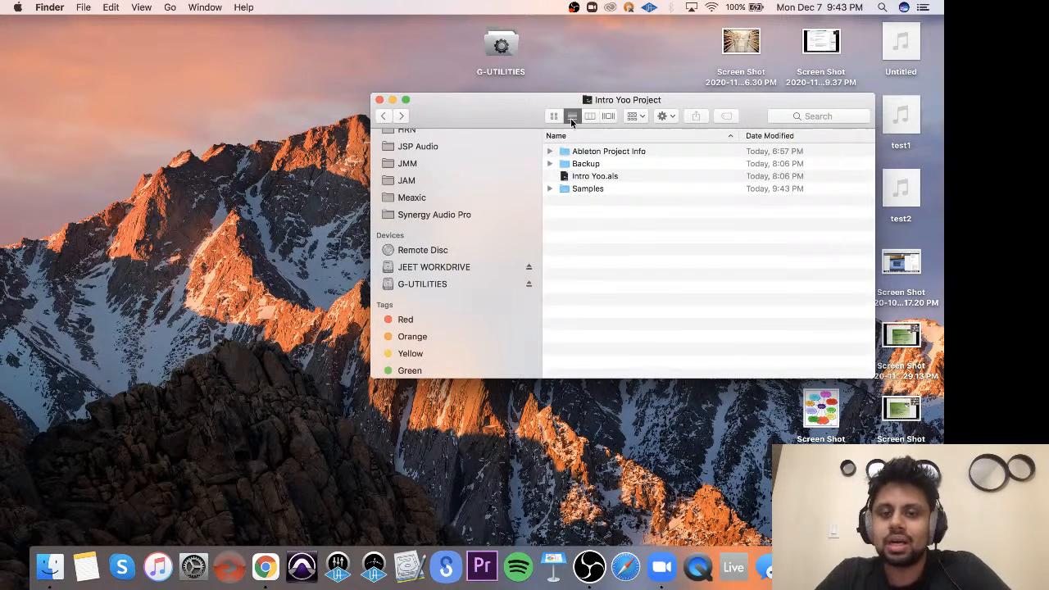
{"action": "left_click", "coordinate": [387, 116]}
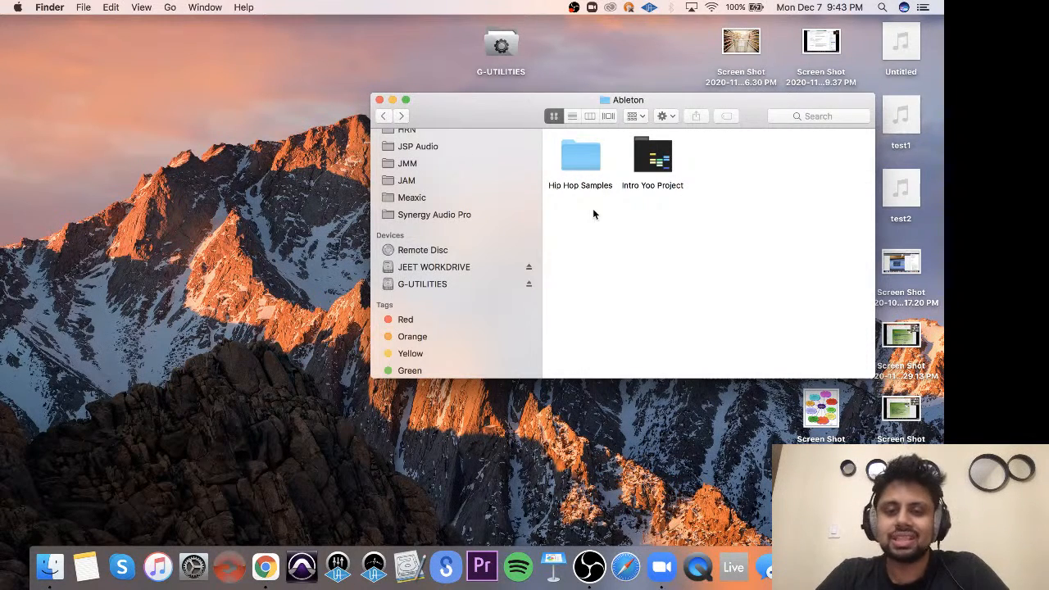
{"action": "left_click", "coordinate": [573, 116]}
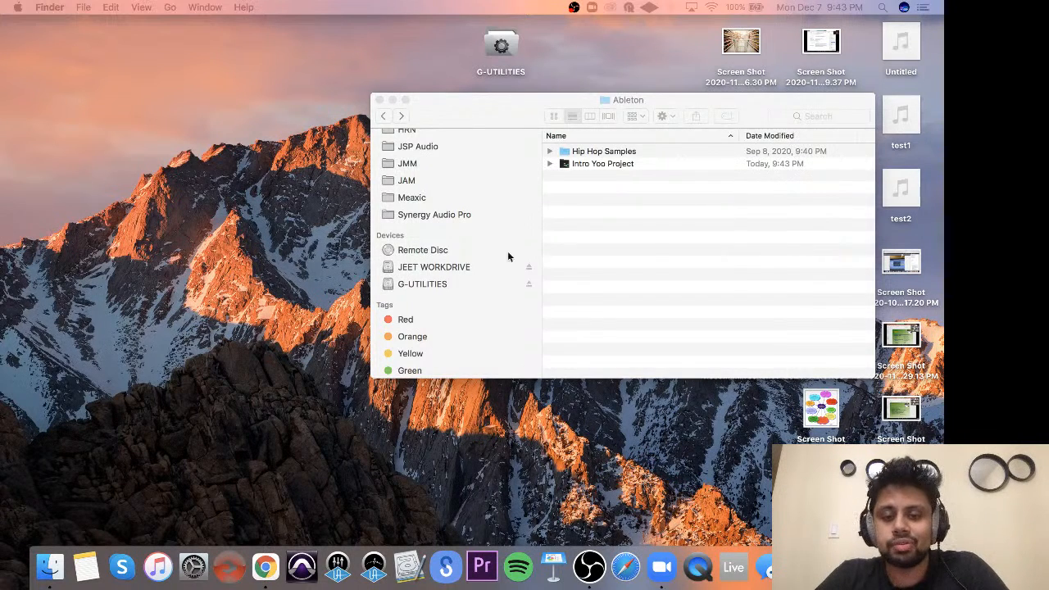
{"action": "left_click", "coordinate": [645, 250]}
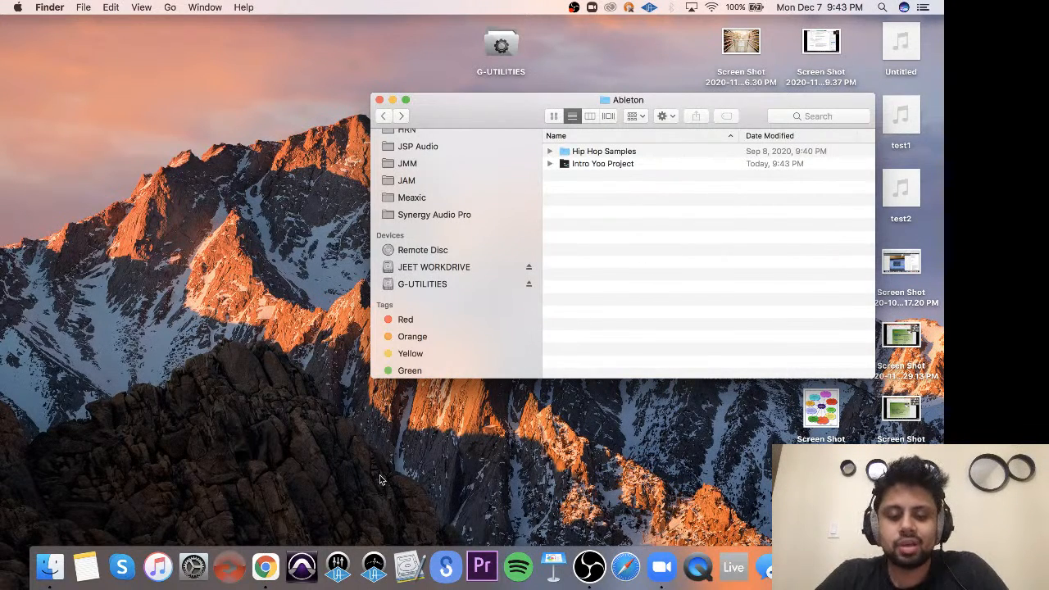
Launch Ableton Live and remove the Hip Hop Samples folder from the browser's Places.
{"action": "left_click", "coordinate": [735, 569]}
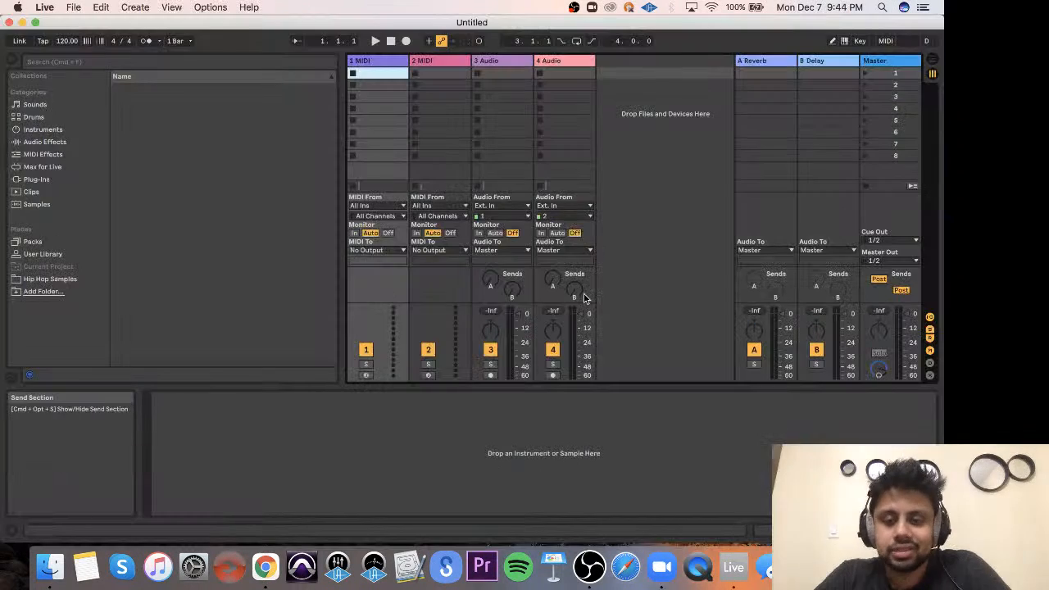
{"action": "left_click", "coordinate": [577, 306]}
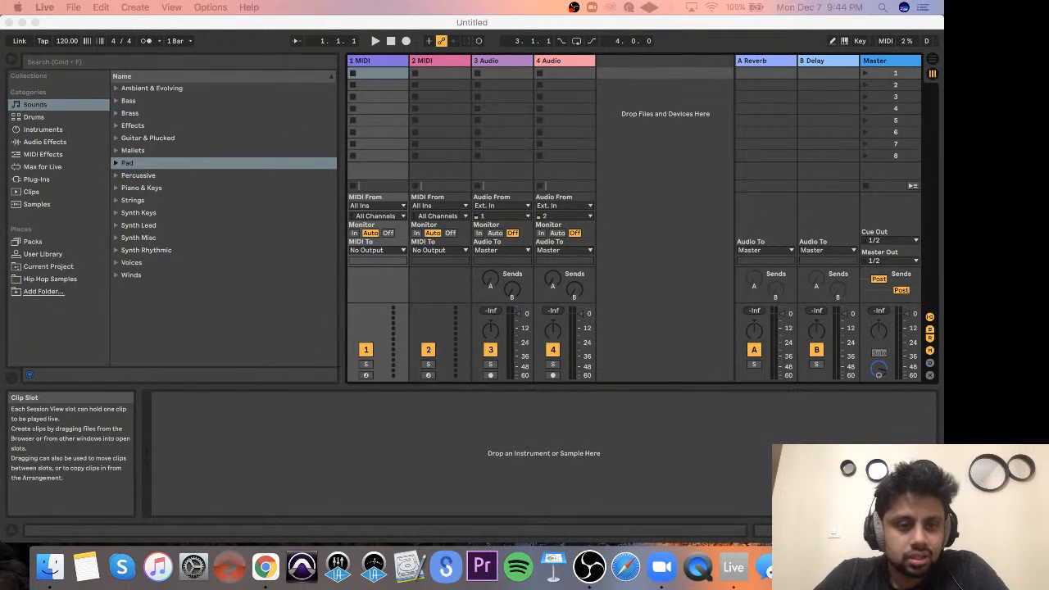
{"action": "right_click", "coordinate": [70, 281]}
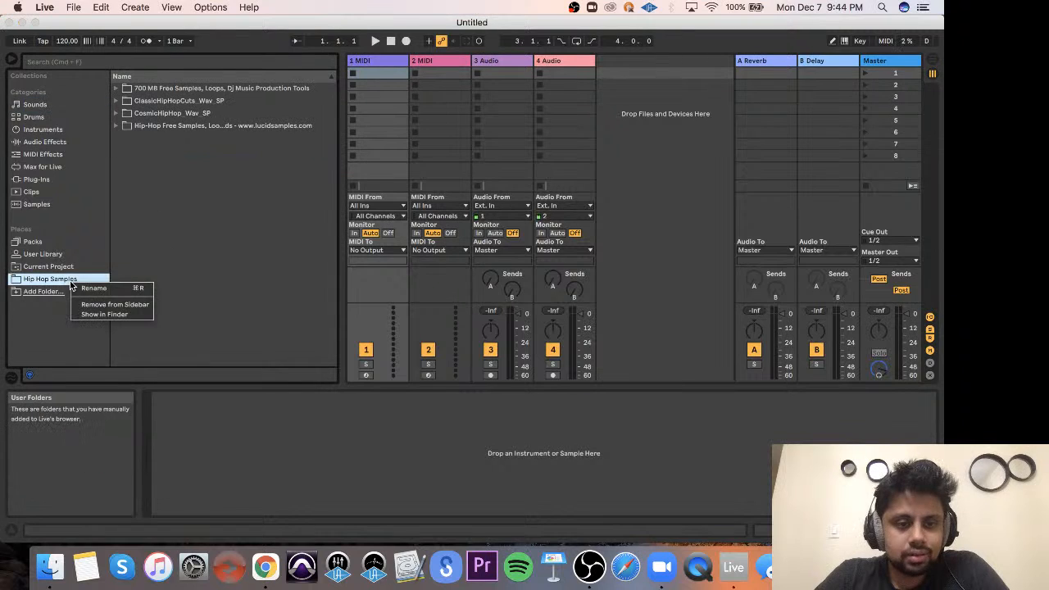
{"action": "left_click", "coordinate": [86, 305]}
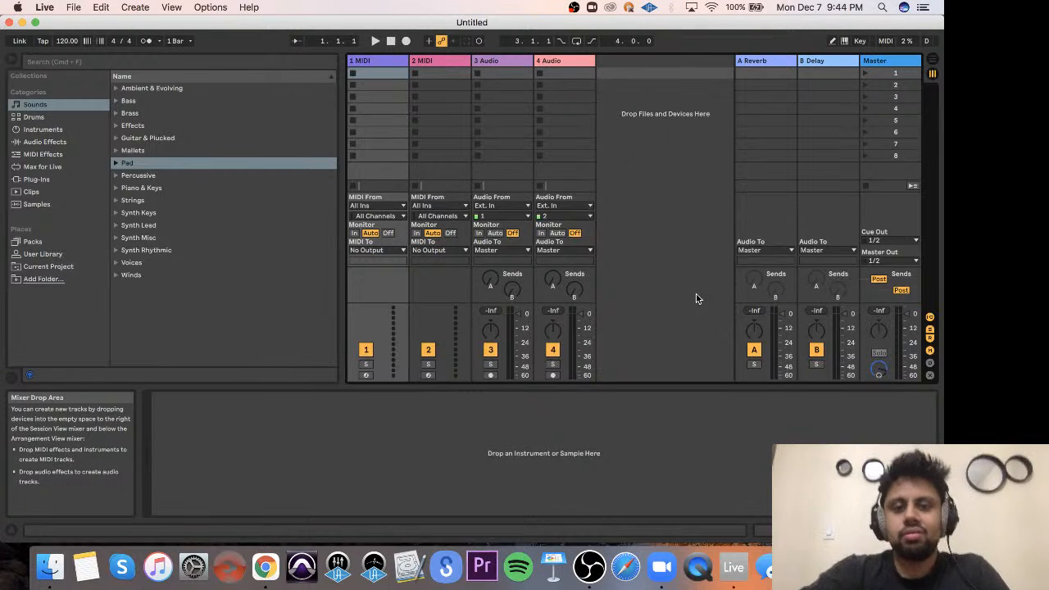
Select the two default MIDI tracks and the two audio tracks one after another to review them.
{"action": "left_click", "coordinate": [390, 61]}
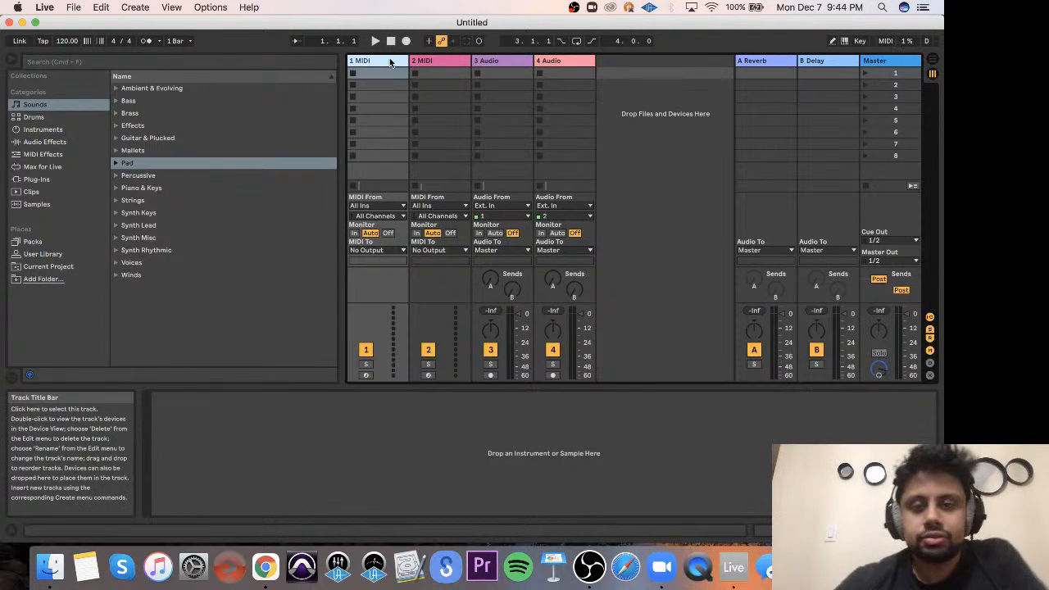
{"action": "left_click", "coordinate": [426, 61]}
{"action": "left_click", "coordinate": [527, 62]}
{"action": "left_click", "coordinate": [564, 62]}
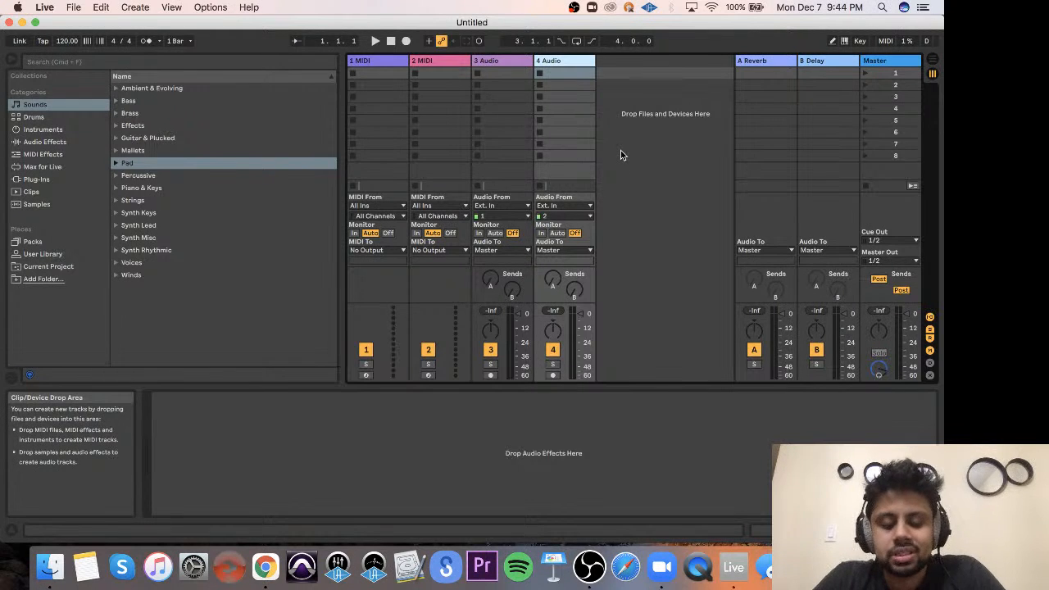
Save the Live Set as "Intro pt 2" in the Ableton folder.
{"action": "key", "text": "super+s"}
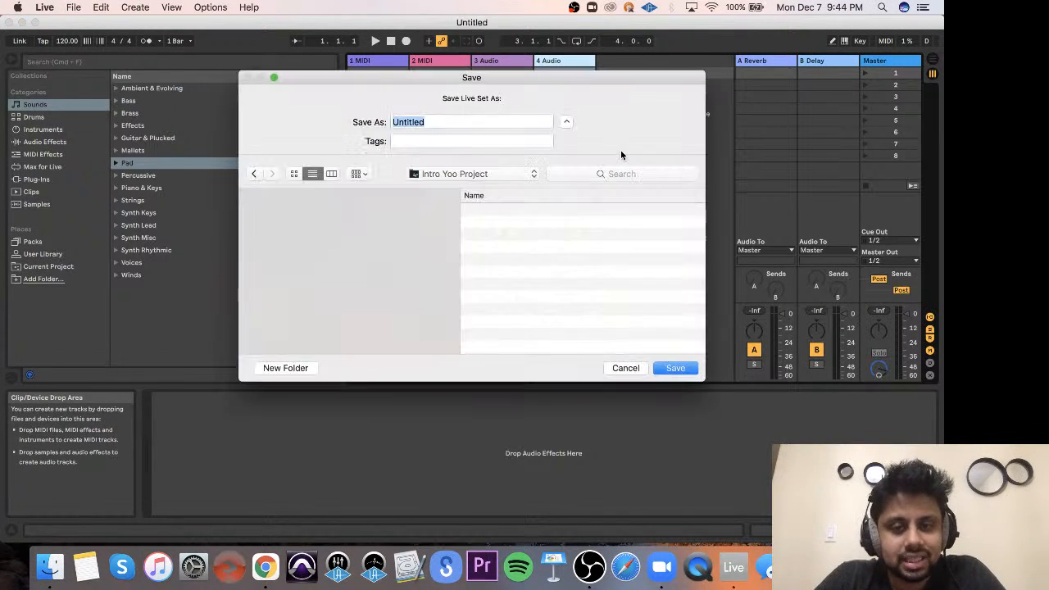
{"action": "left_click", "coordinate": [499, 174]}
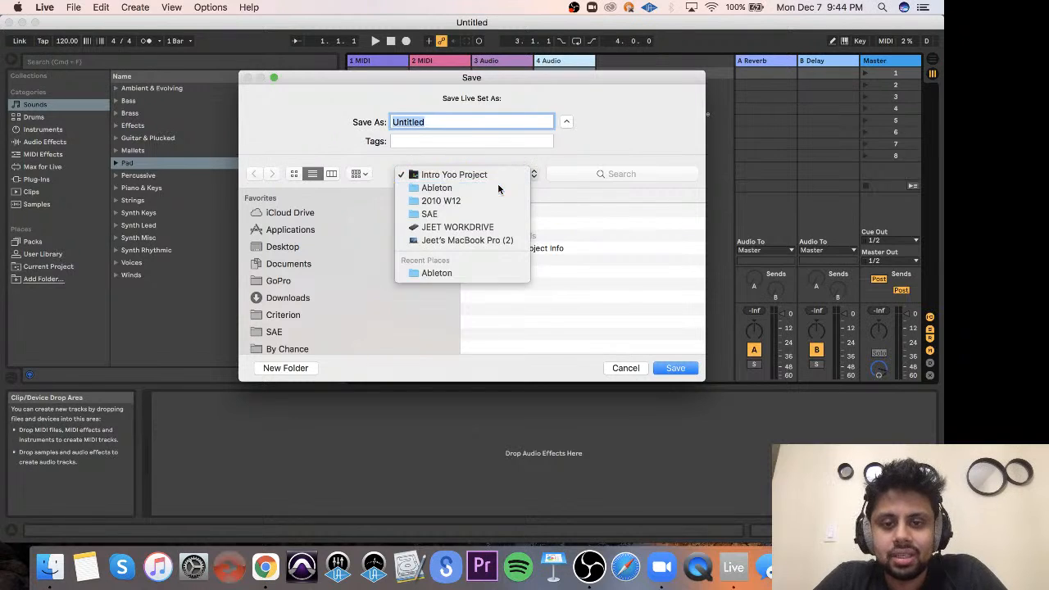
{"action": "left_click", "coordinate": [498, 188]}
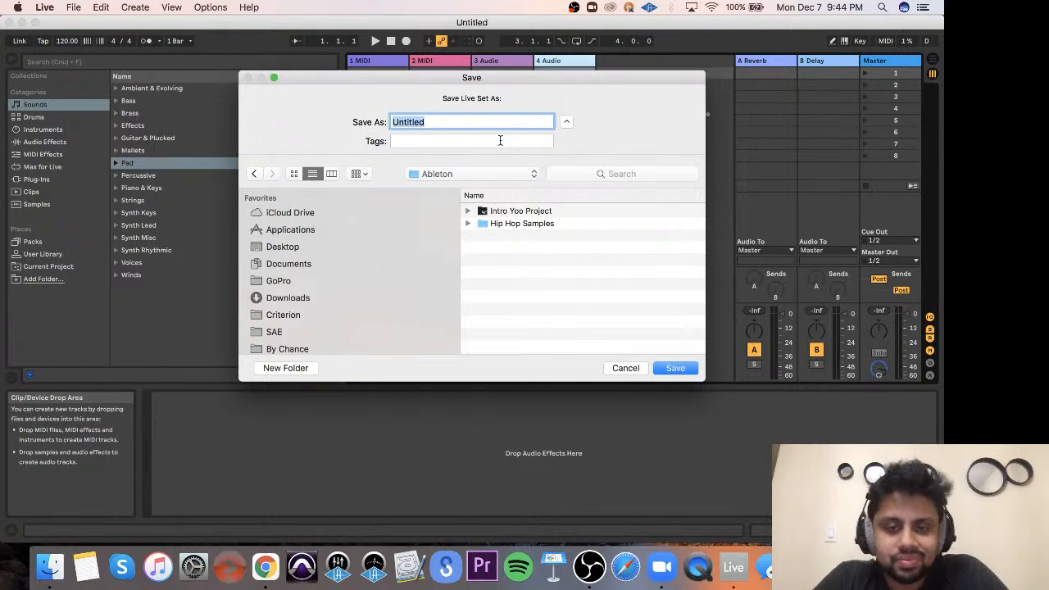
{"action": "type", "text": "Intro"}
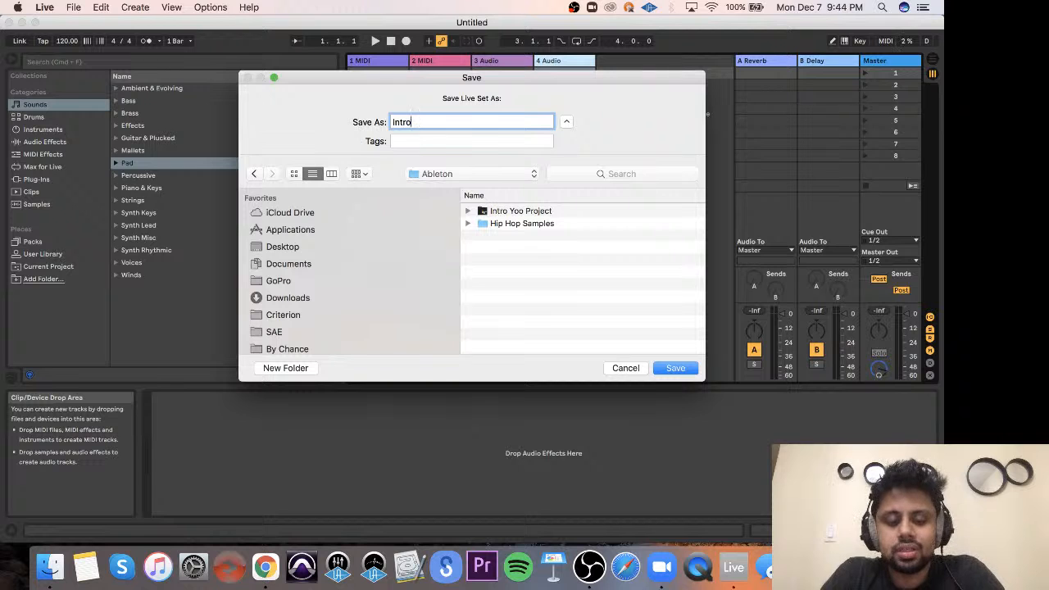
{"action": "type", "text": " pt 2"}
{"action": "key", "text": "Return"}
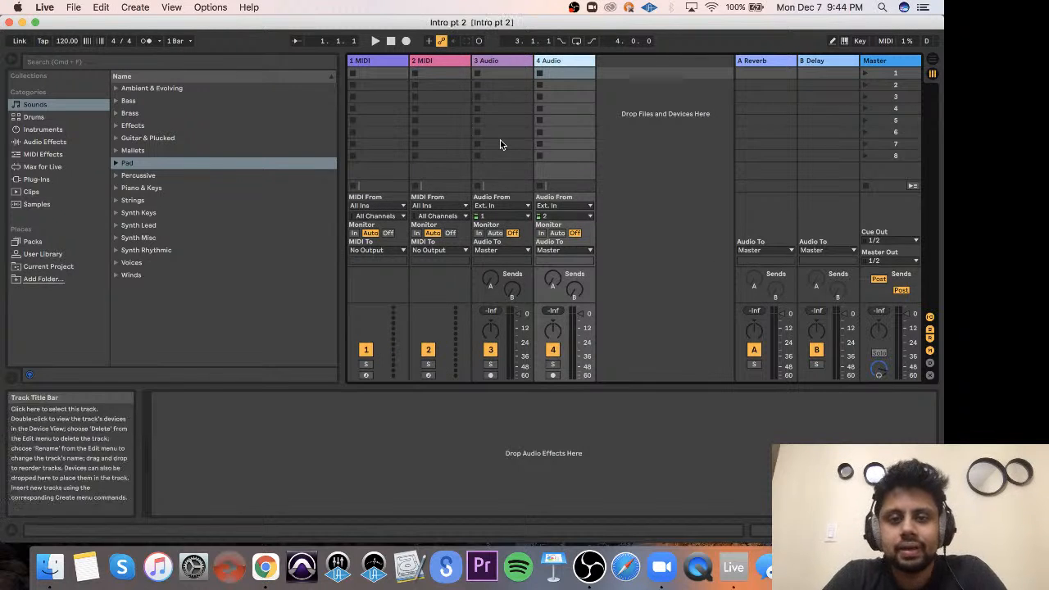
Switch to Finder, check the Intro pt 2 Project folder in the Ableton folder, and return to Live.
{"action": "key", "text": "Tab"}
{"action": "key", "text": "super+Tab"}
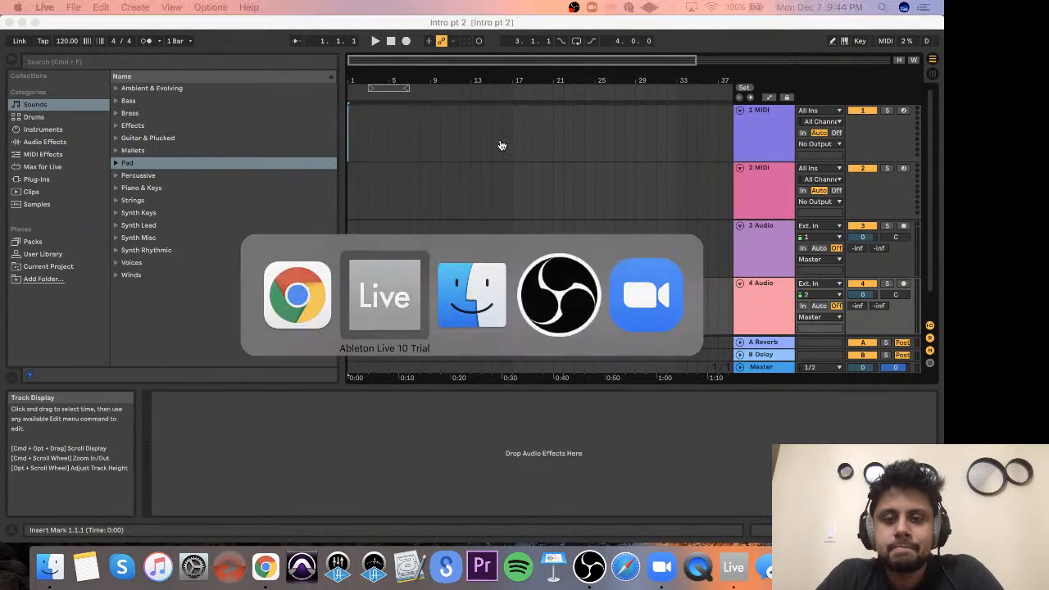
{"action": "key", "text": "super+Tab"}
{"action": "key", "text": "super+Tab"}
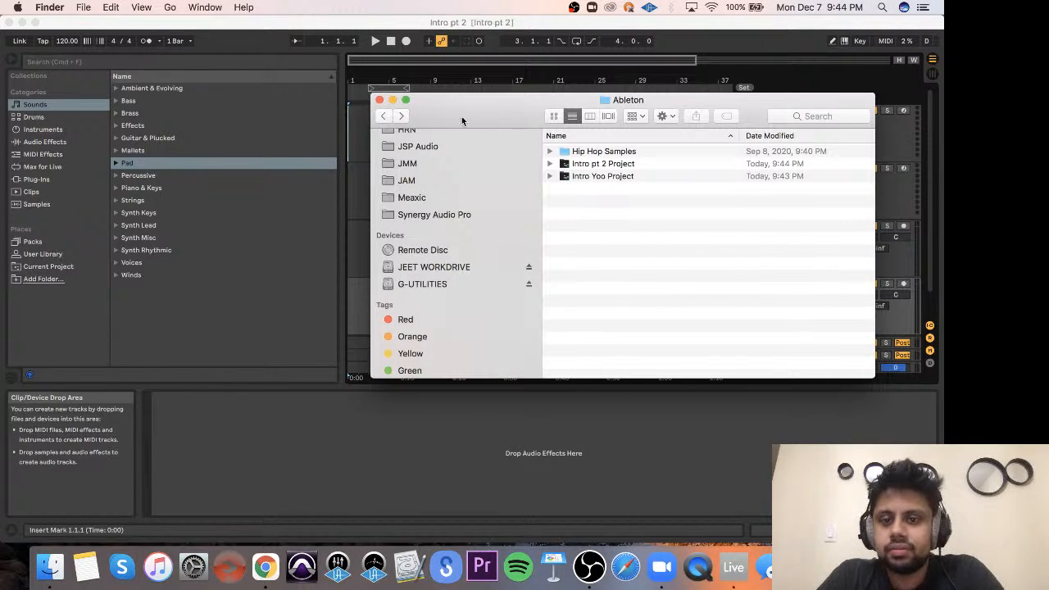
{"action": "left_click", "coordinate": [641, 167]}
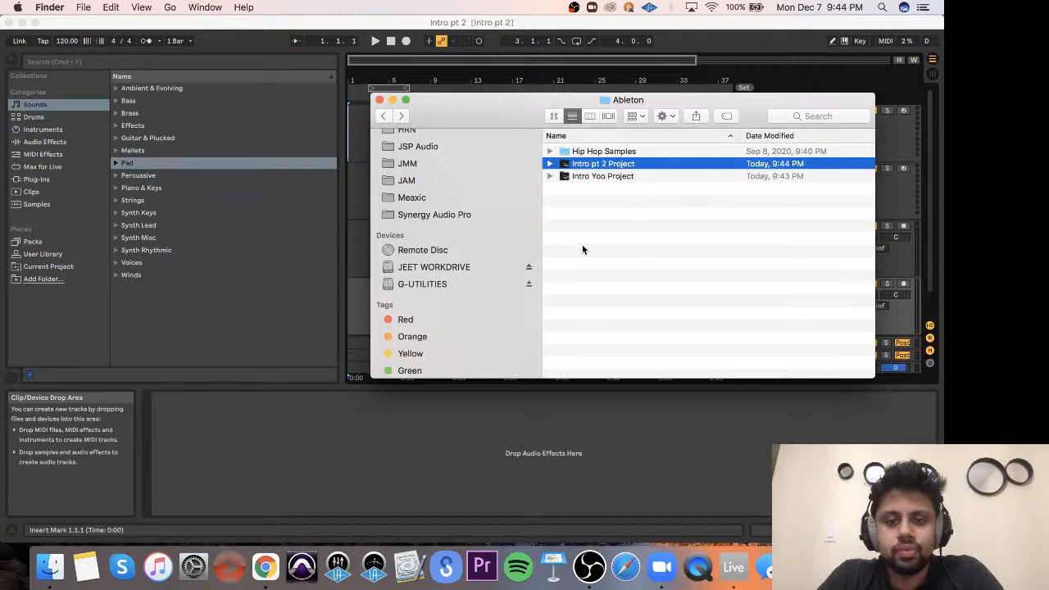
{"action": "key", "text": "super+Tab"}
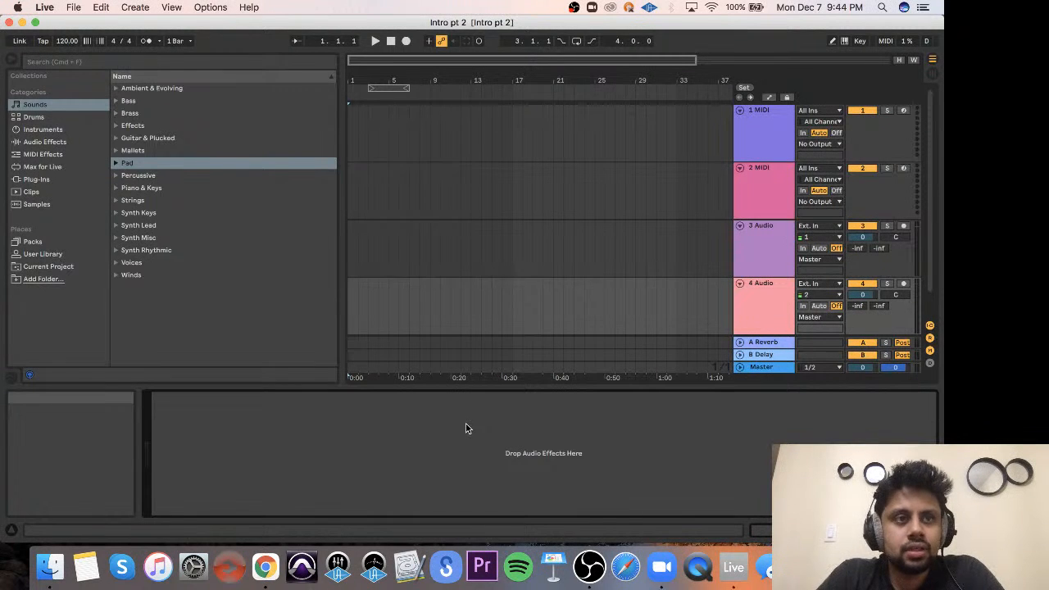
Compare the Session and Arrangement views, ending in Session View, and show the Clips category in the browser.
{"action": "key", "text": "Tab"}
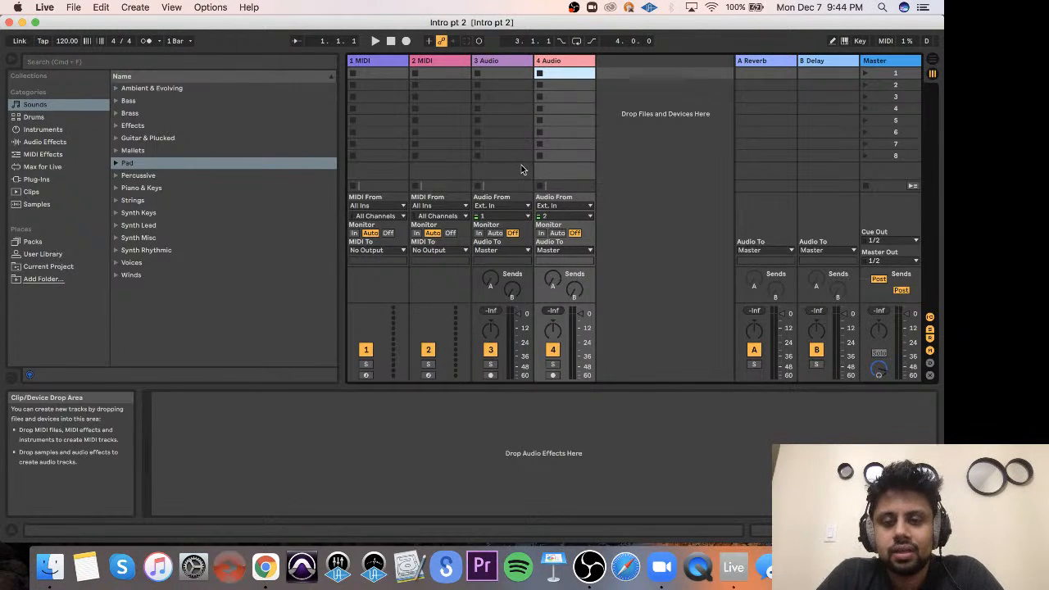
{"action": "key", "text": "Tab"}
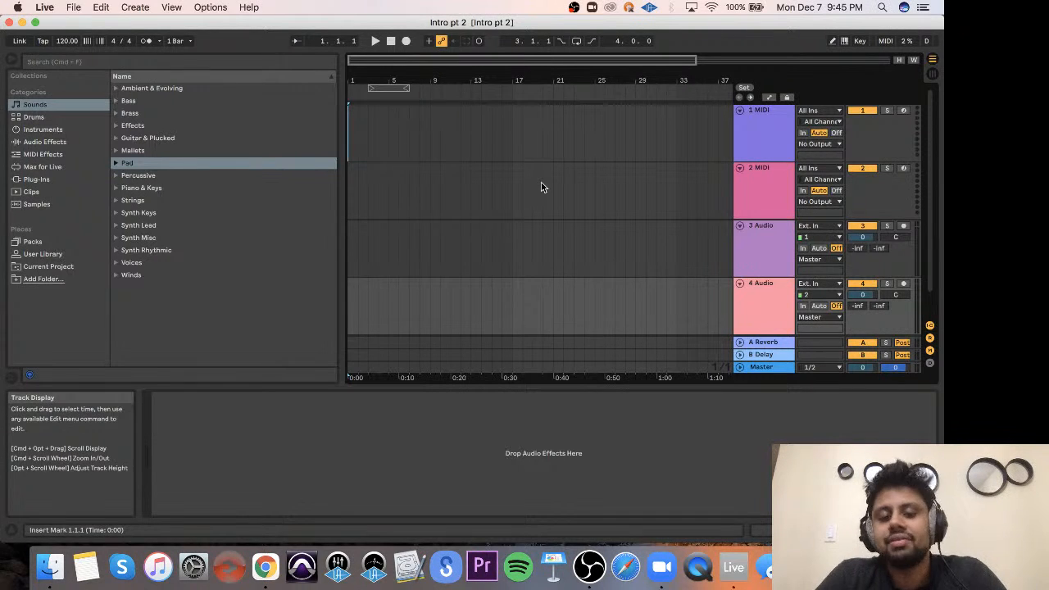
{"action": "key", "text": "Tab"}
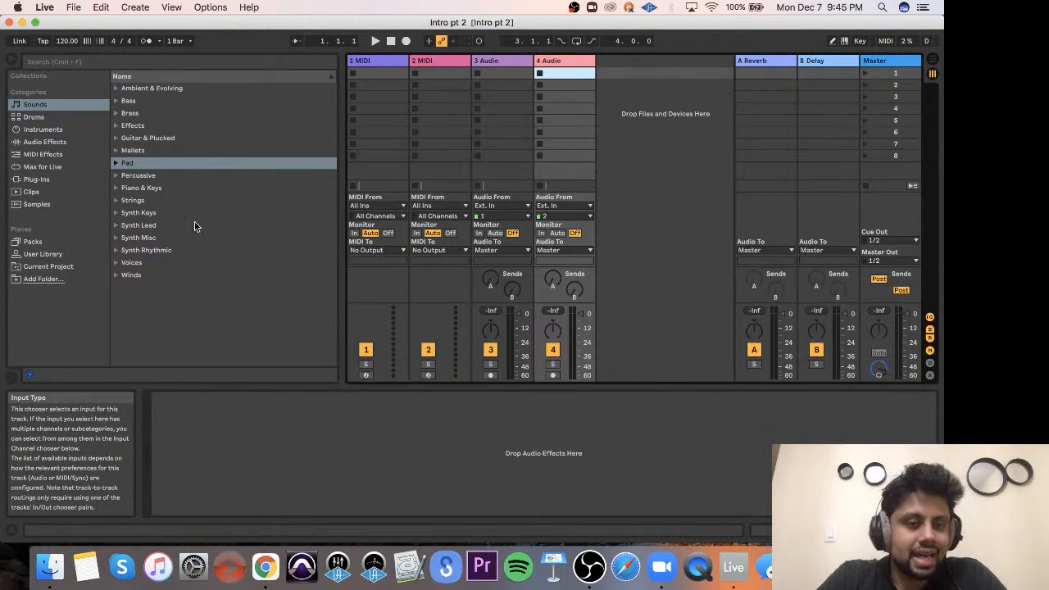
{"action": "left_click", "coordinate": [62, 194]}
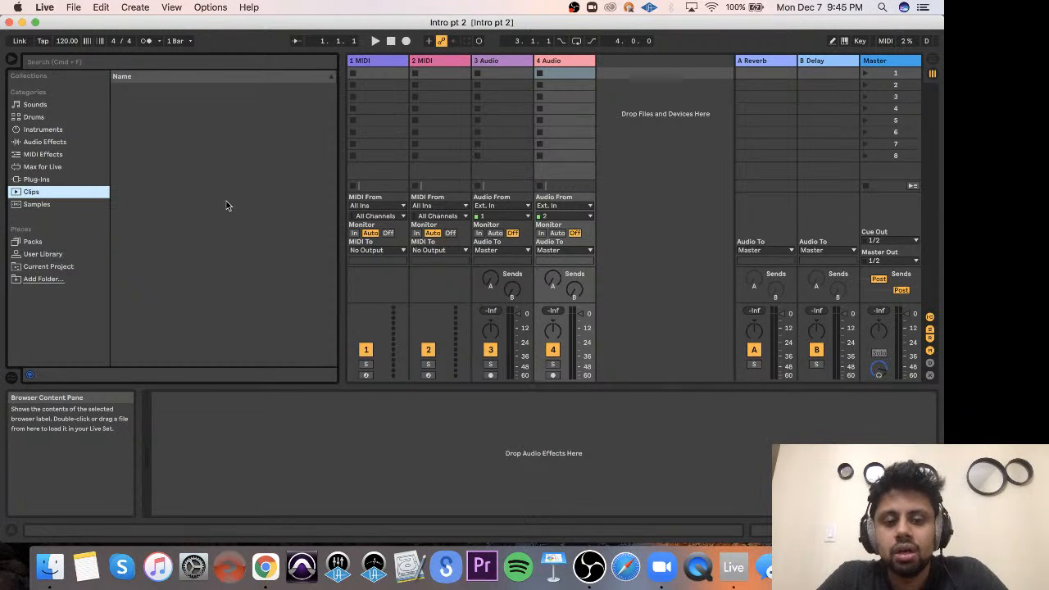
Switch to Finder and select the Hip Hop Samples folder in the Ableton folder.
{"action": "key", "text": "super+Tab"}
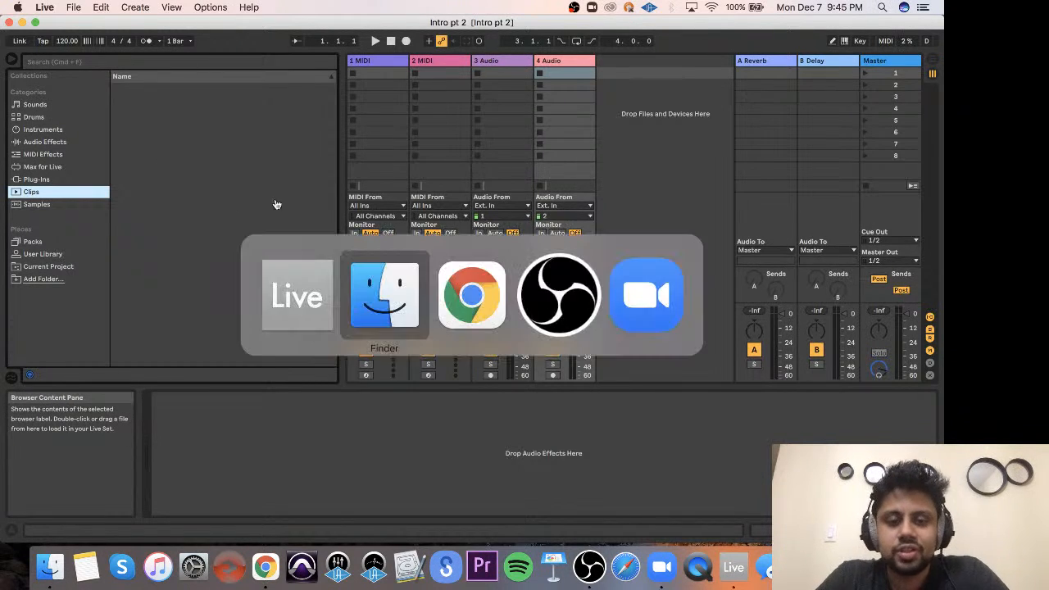
{"action": "left_click", "coordinate": [607, 153]}
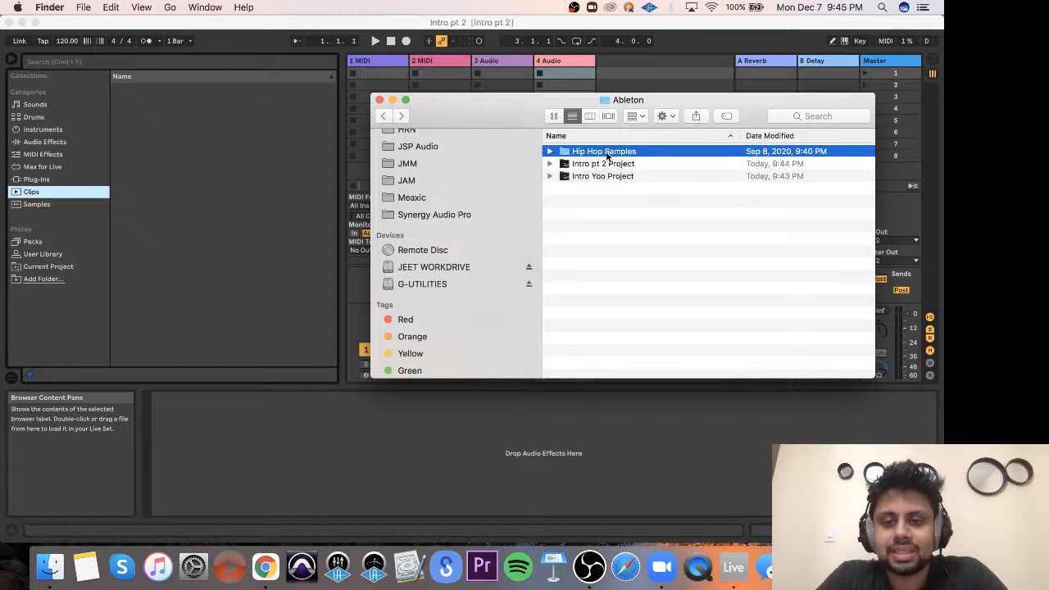
{"action": "key", "text": "super+Tab"}
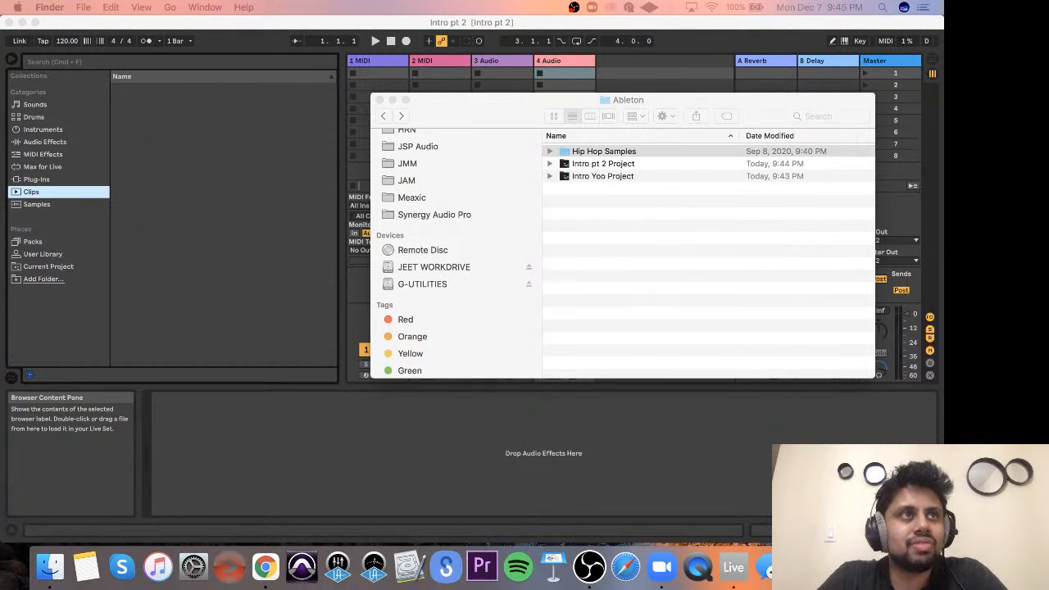
Switch to Chrome, locate Hip Hop Samples.zip under Handouts in the course modules, and return through Finder to Live.
{"action": "left_click_drag", "start_coordinate": [37, 72], "coordinate": [110, 6]}
{"action": "scroll", "coordinate": [311, 288], "scroll_direction": "down", "scroll_amount": 5}
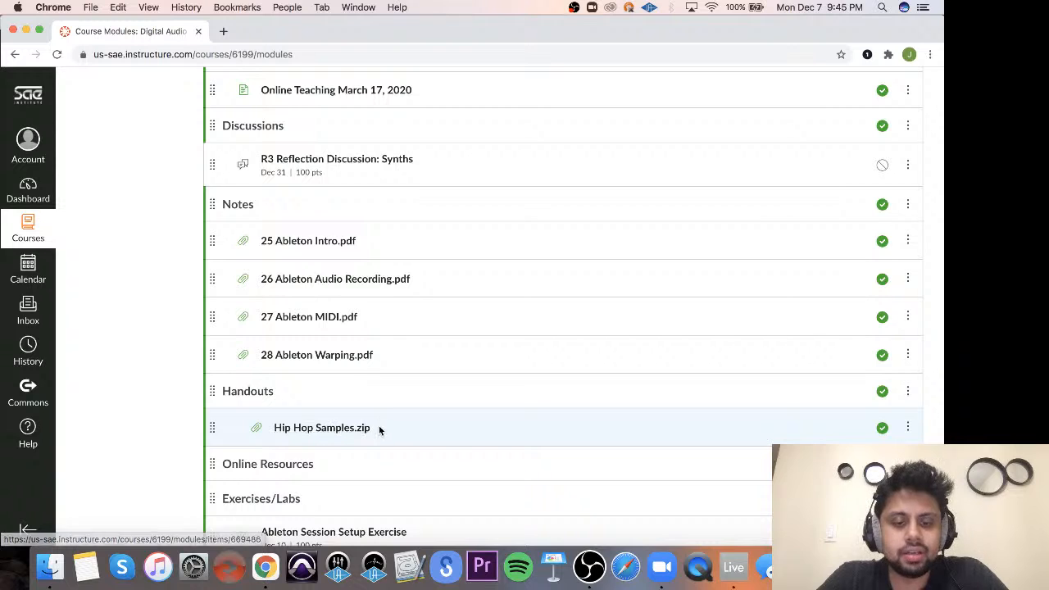
{"action": "left_click_drag", "start_coordinate": [89, 34], "coordinate": [0, 36]}
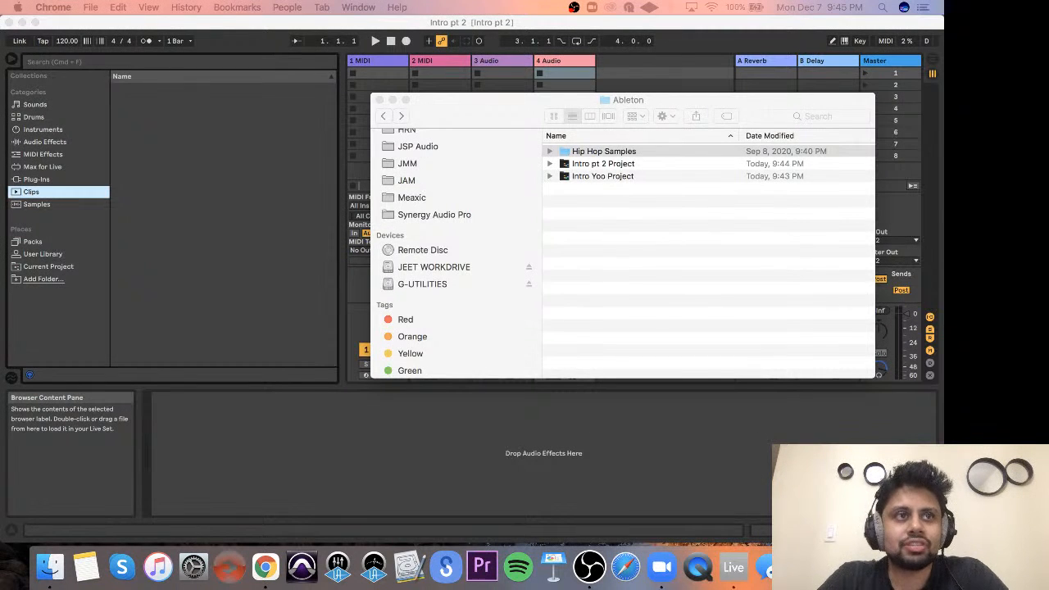
{"action": "left_click", "coordinate": [634, 282]}
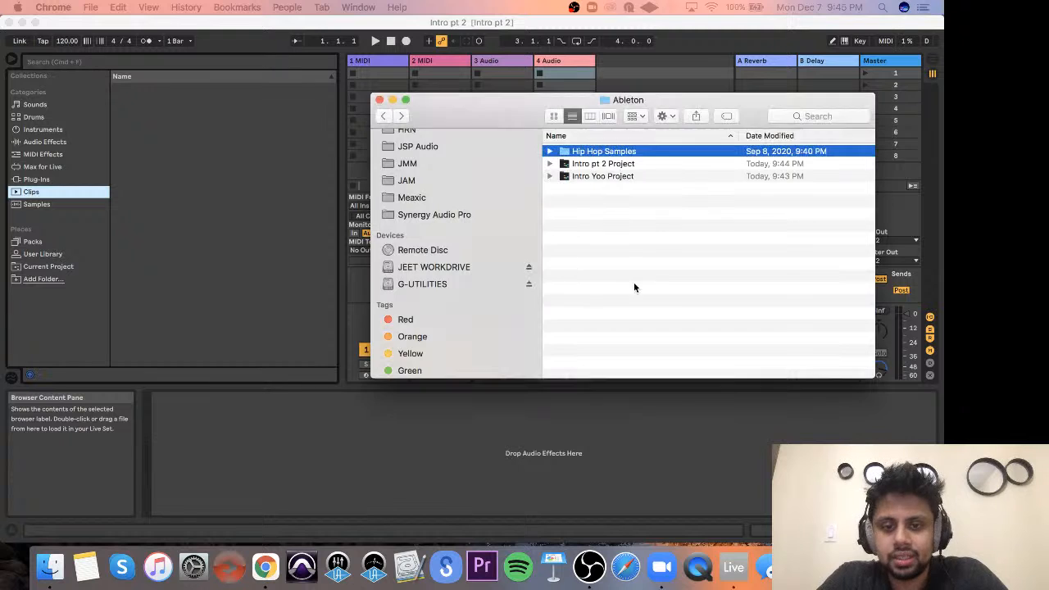
{"action": "left_click", "coordinate": [277, 300]}
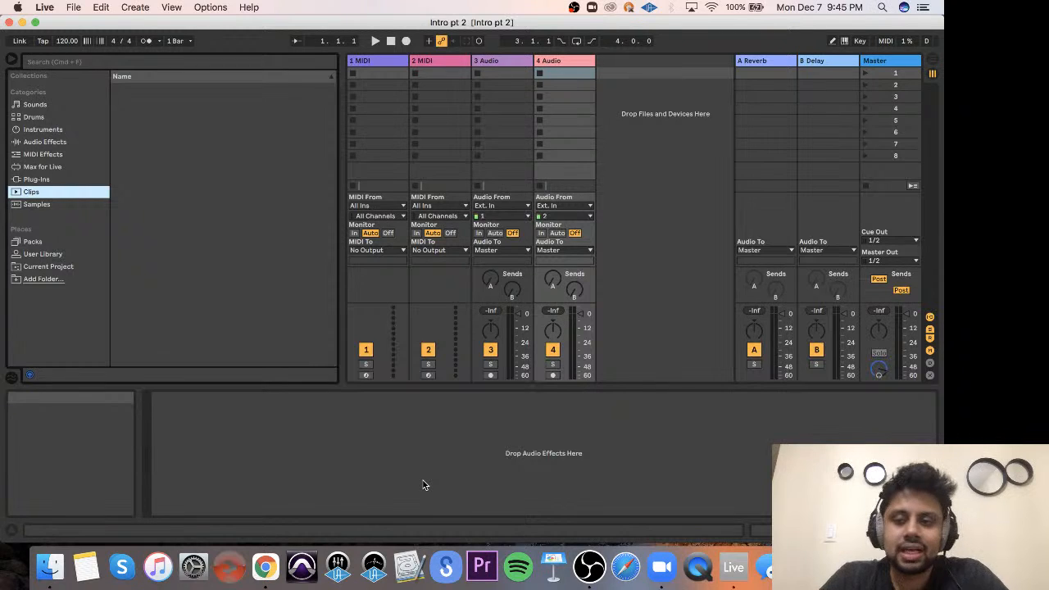
Add the Hip Hop Samples folder from the Ableton folder to the browser's Places and show its contents.
{"action": "left_click", "coordinate": [57, 283]}
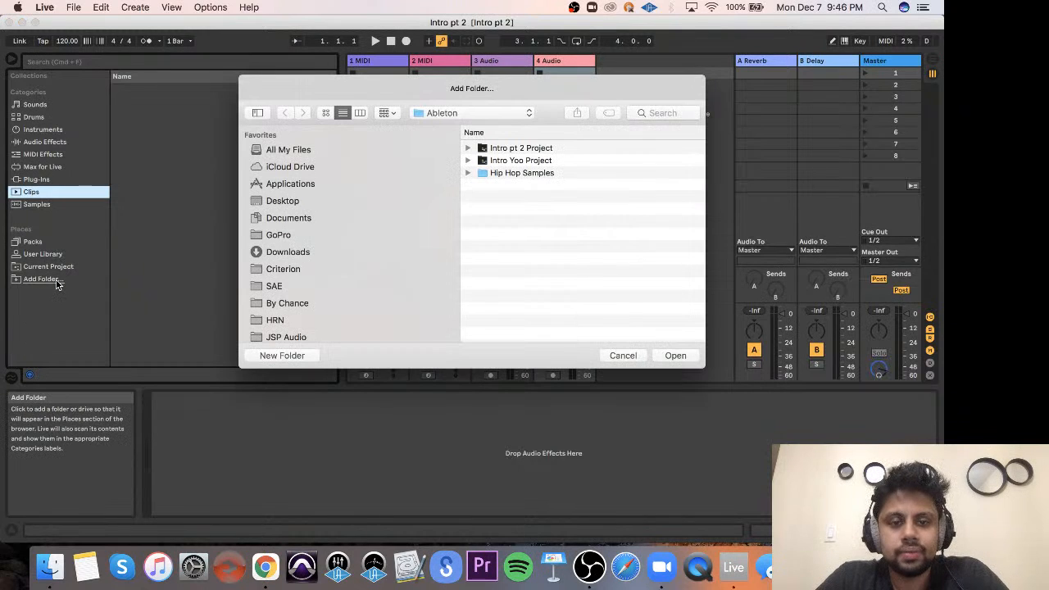
{"action": "left_click", "coordinate": [508, 173]}
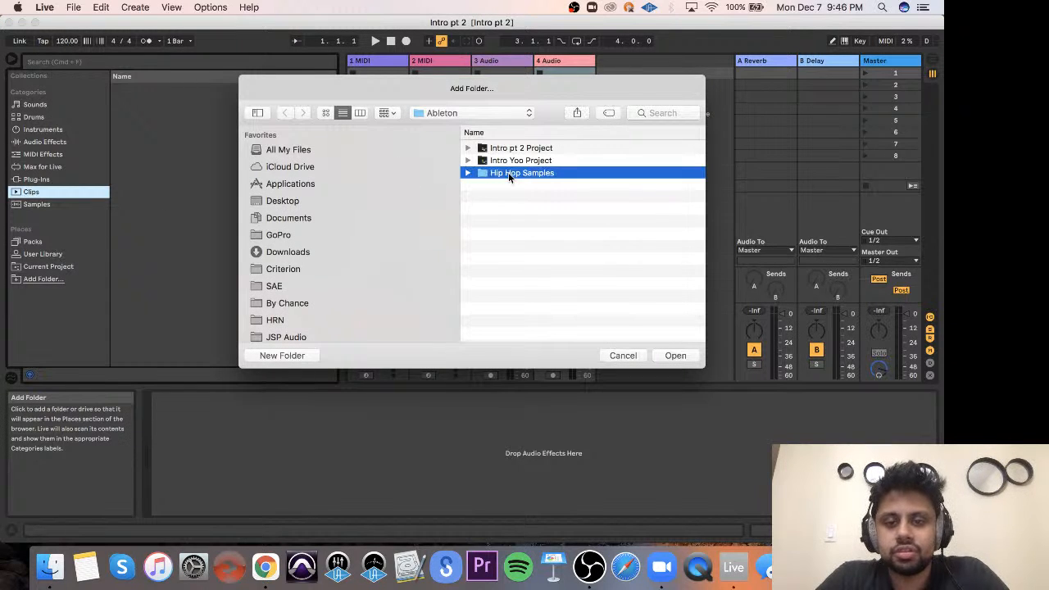
{"action": "left_click", "coordinate": [675, 355]}
{"action": "left_click", "coordinate": [46, 279]}
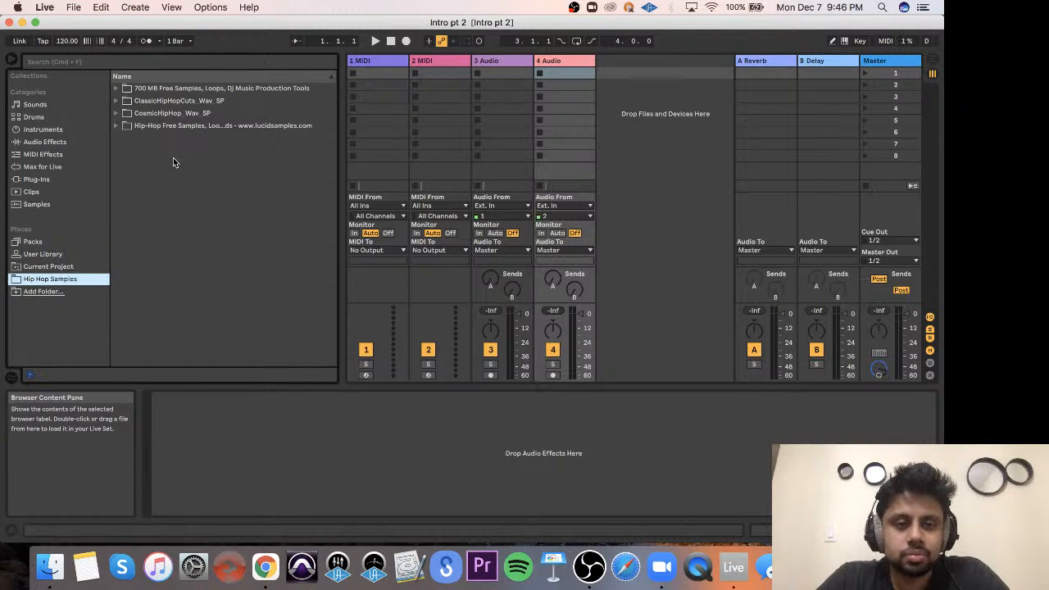
Browse the Hip-Hop Free Samples folder, checking subfolders such as Media Pack, Classic Hip-Hop Drum Beats and Vinyl Cut Chords, and collapse it.
{"action": "left_click", "coordinate": [116, 126]}
{"action": "left_click", "coordinate": [126, 164]}
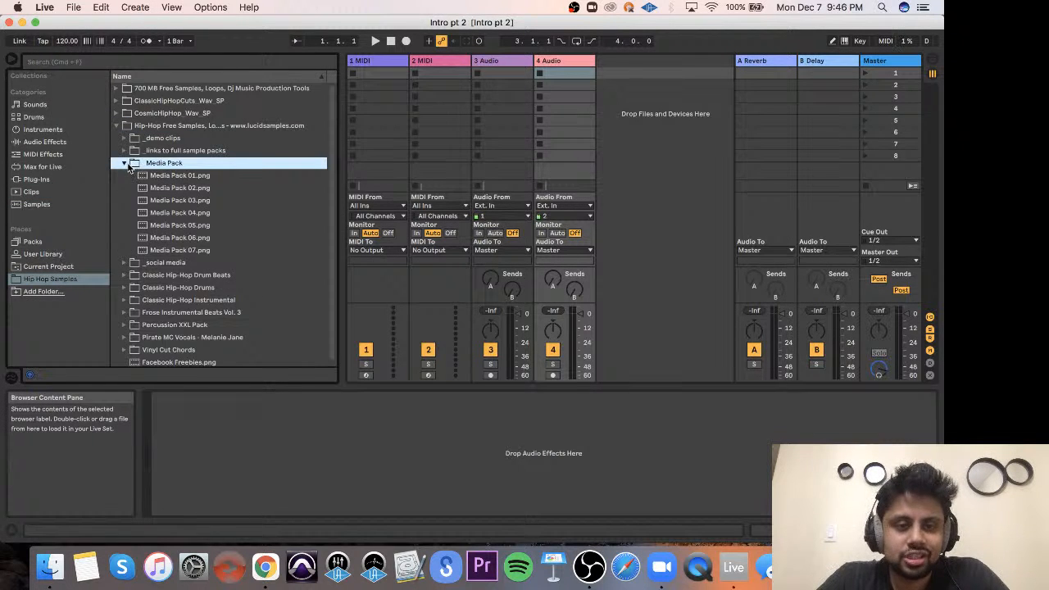
{"action": "left_click", "coordinate": [125, 164]}
{"action": "left_click", "coordinate": [126, 191]}
{"action": "left_click", "coordinate": [122, 190]}
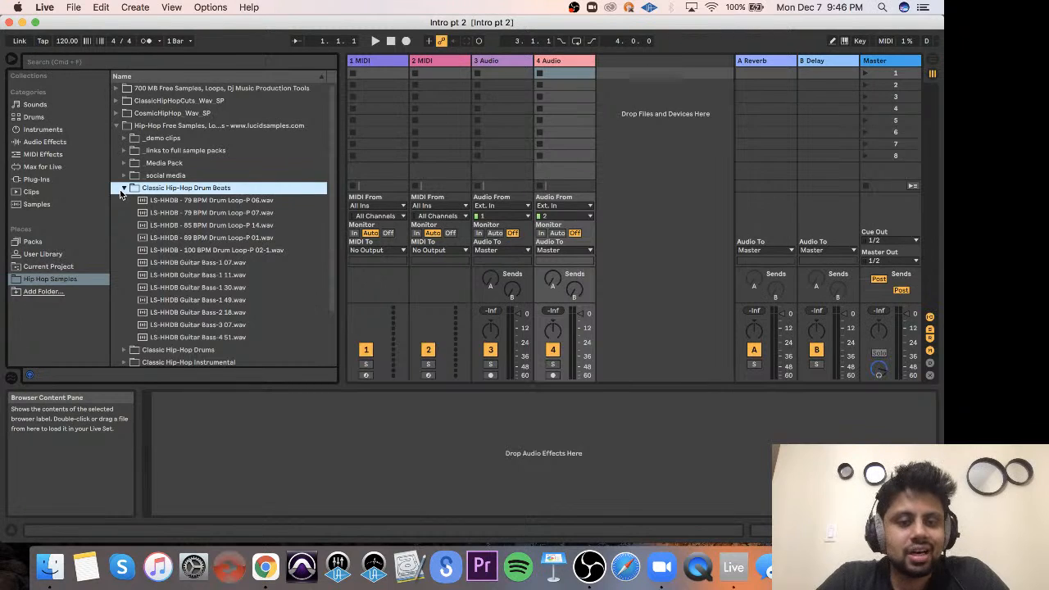
{"action": "left_click", "coordinate": [122, 188]}
{"action": "left_click", "coordinate": [122, 225]}
{"action": "left_click", "coordinate": [122, 225]}
{"action": "left_click", "coordinate": [124, 263]}
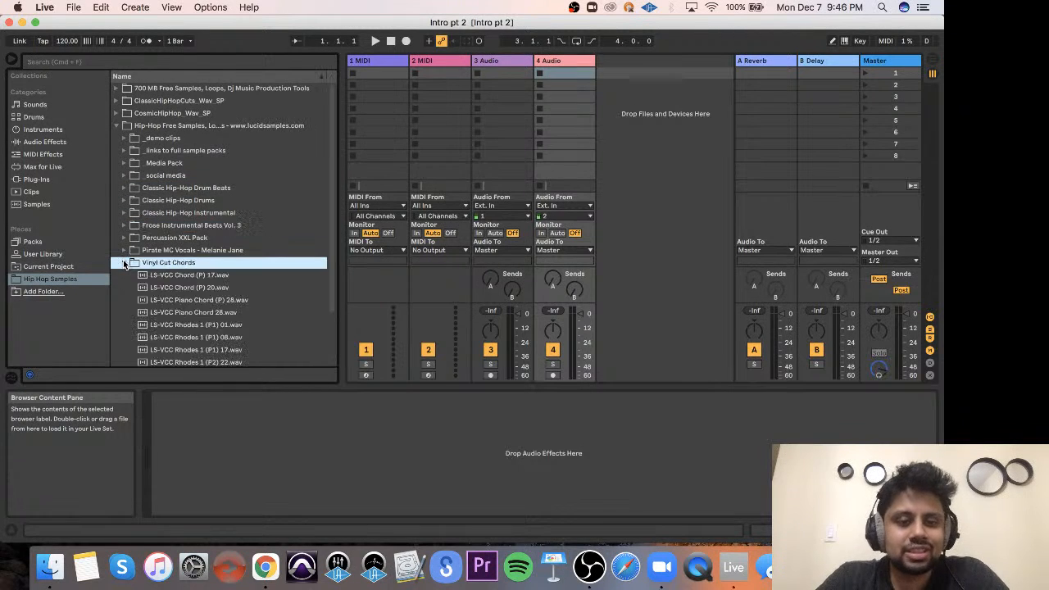
{"action": "left_click", "coordinate": [124, 262]}
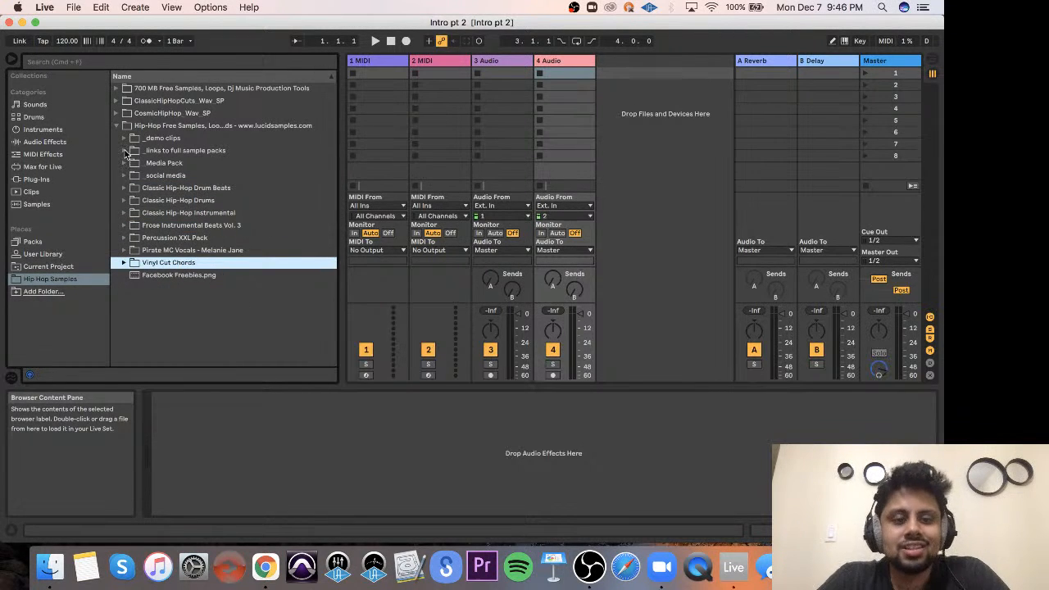
{"action": "left_click", "coordinate": [124, 151]}
{"action": "left_click", "coordinate": [115, 125]}
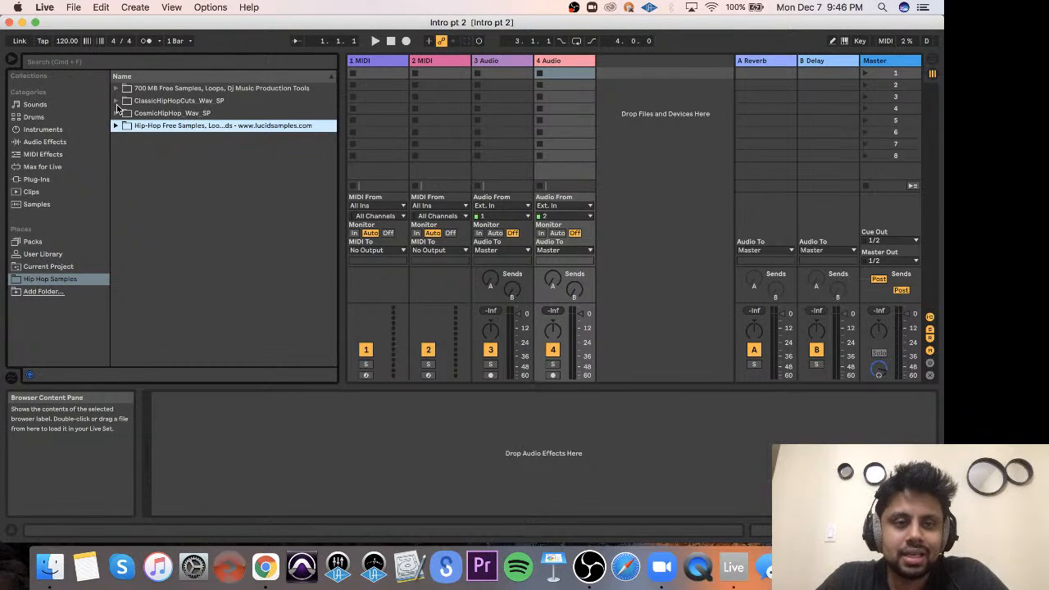
Look through the ClassicHipHopCuts_Wav_SP, CosmicHipHop_Wav_SP and 700 MB Free Samples folders, collapsing each one.
{"action": "left_click", "coordinate": [116, 101]}
{"action": "left_click", "coordinate": [150, 115]}
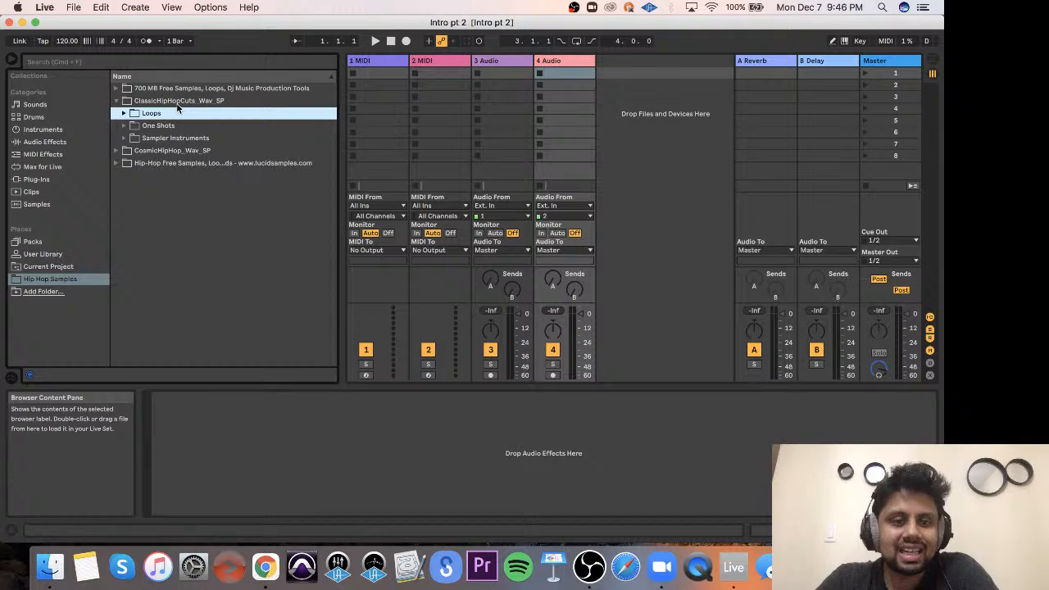
{"action": "left_click", "coordinate": [116, 101]}
{"action": "left_click", "coordinate": [130, 115]}
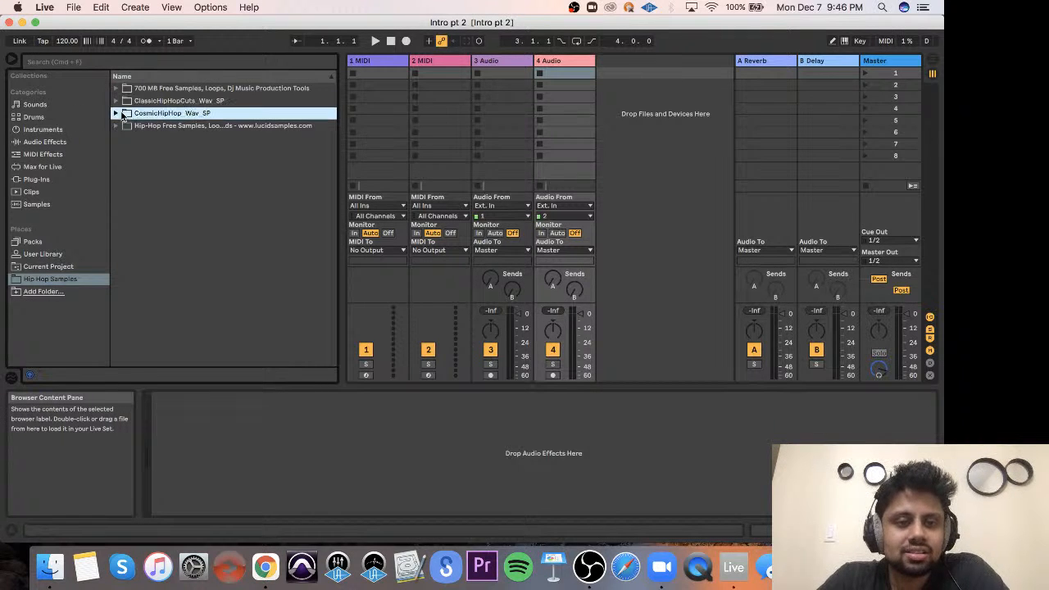
{"action": "left_click", "coordinate": [117, 114]}
{"action": "left_click", "coordinate": [117, 114]}
{"action": "left_click", "coordinate": [116, 89]}
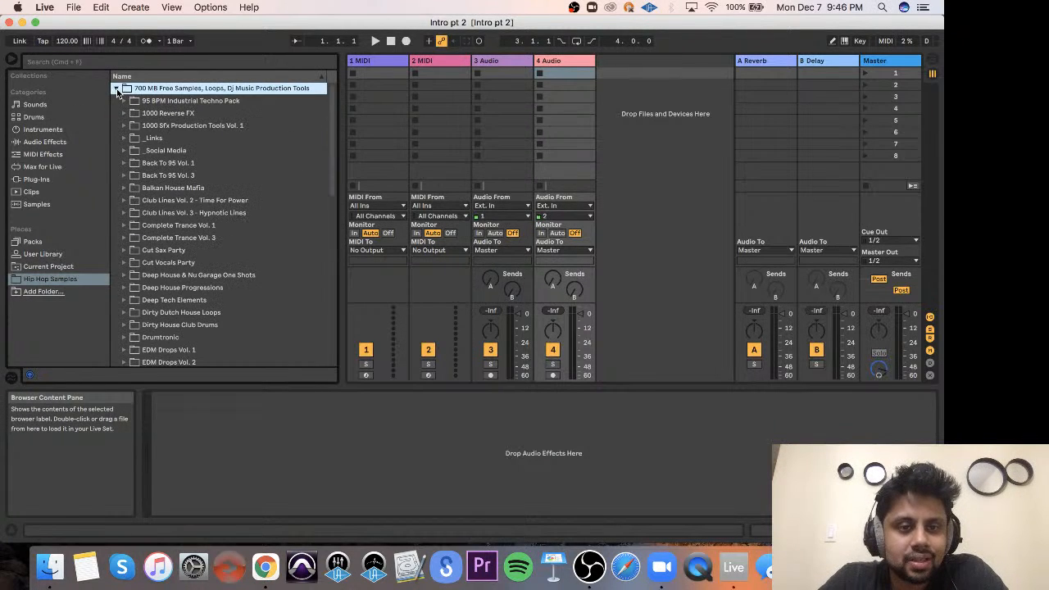
{"action": "scroll", "coordinate": [158, 231], "scroll_direction": "down", "scroll_amount": 7}
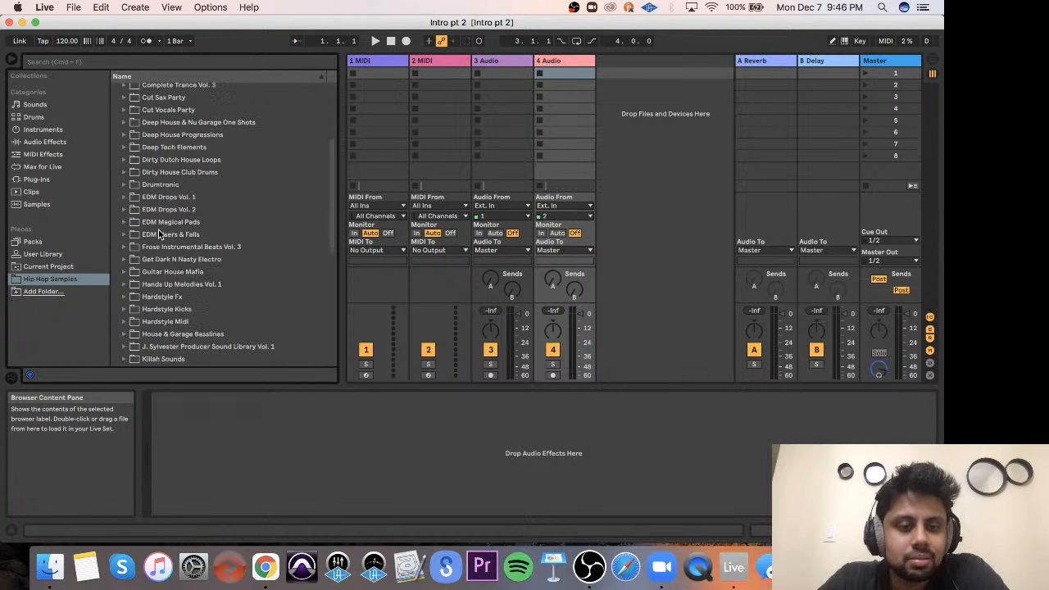
{"action": "scroll", "coordinate": [158, 231], "scroll_direction": "down", "scroll_amount": 4}
{"action": "scroll", "coordinate": [158, 233], "scroll_direction": "up", "scroll_amount": 11}
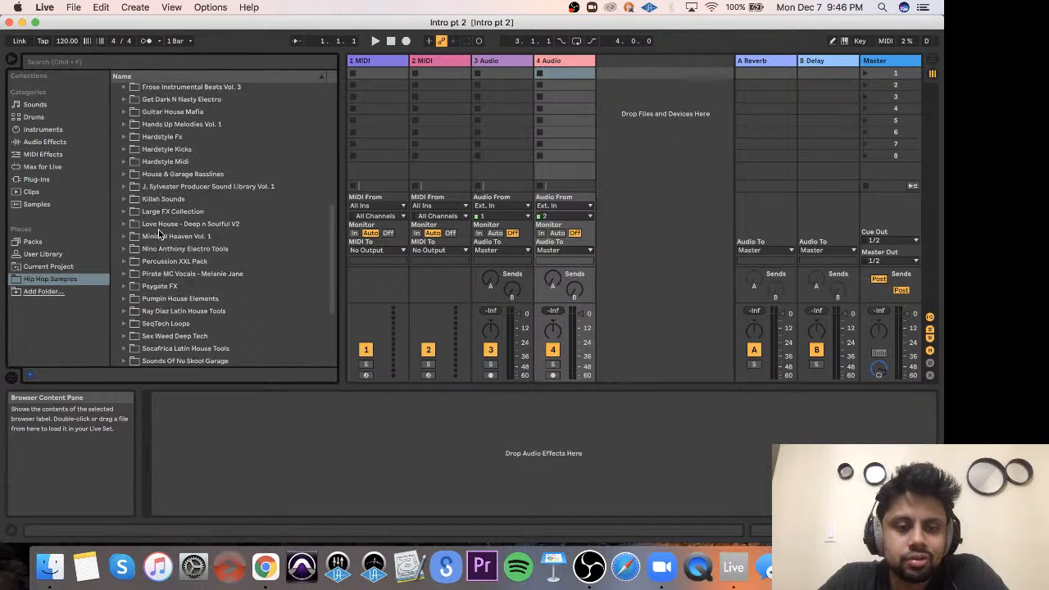
{"action": "left_click", "coordinate": [115, 88]}
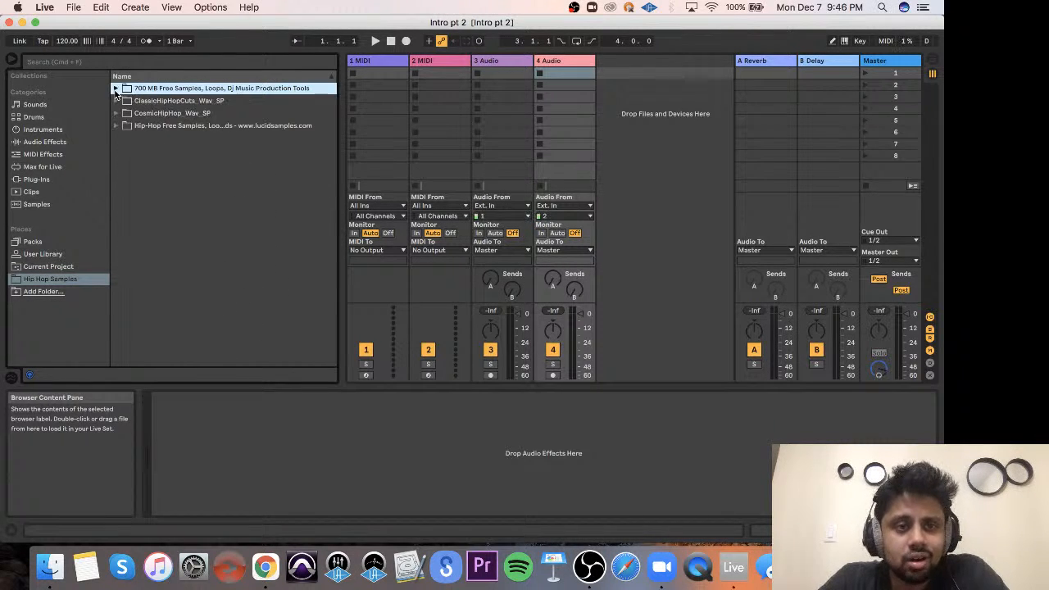
Search the Hip Hop Samples place for "loops", check the 700 MB Free Samples folder, and clear the search.
{"action": "left_click", "coordinate": [95, 61]}
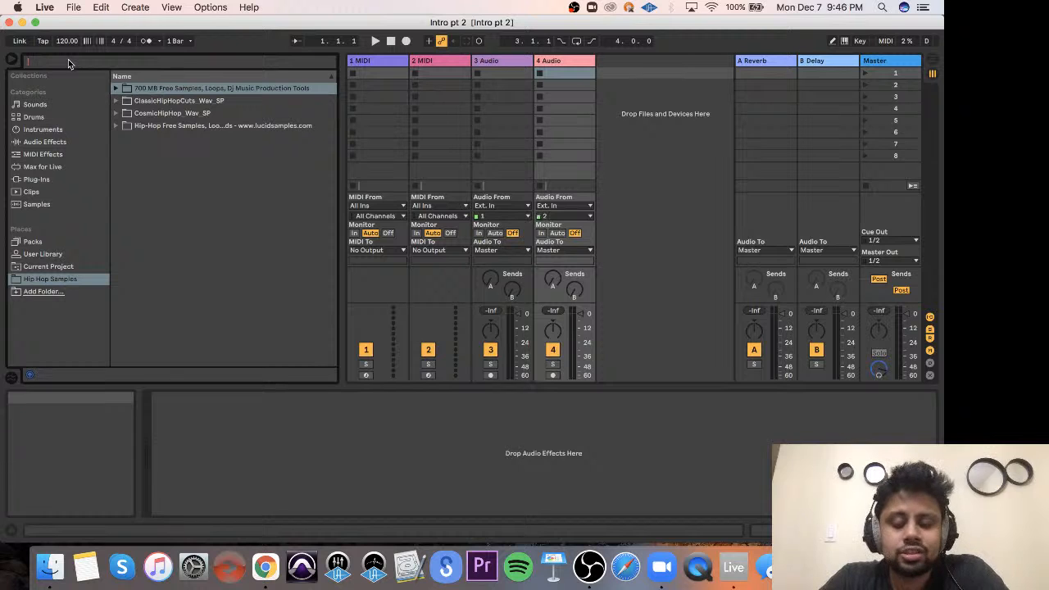
{"action": "type", "text": "loops"}
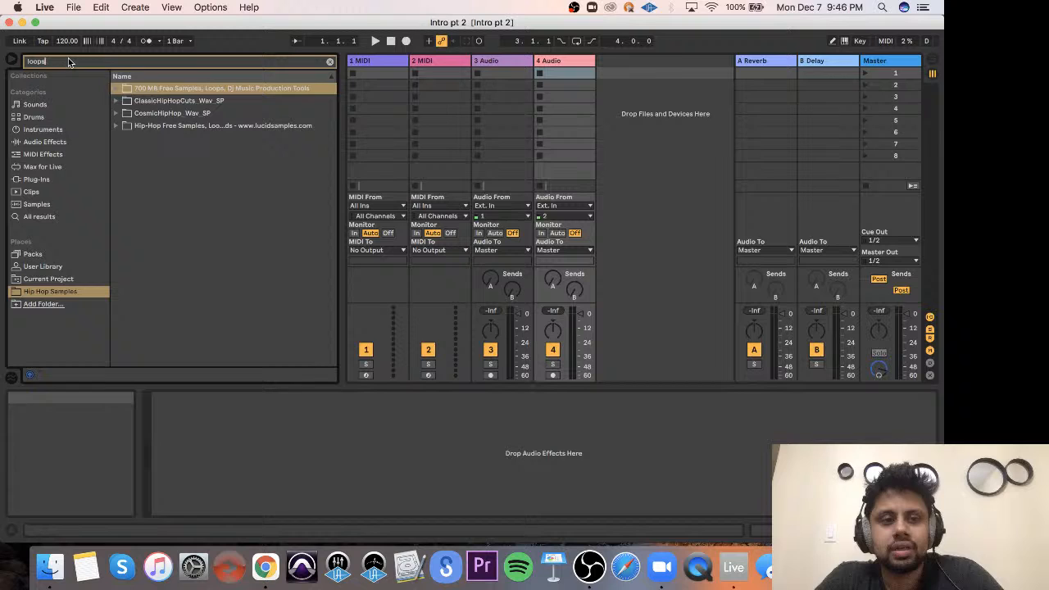
{"action": "key", "text": "Return"}
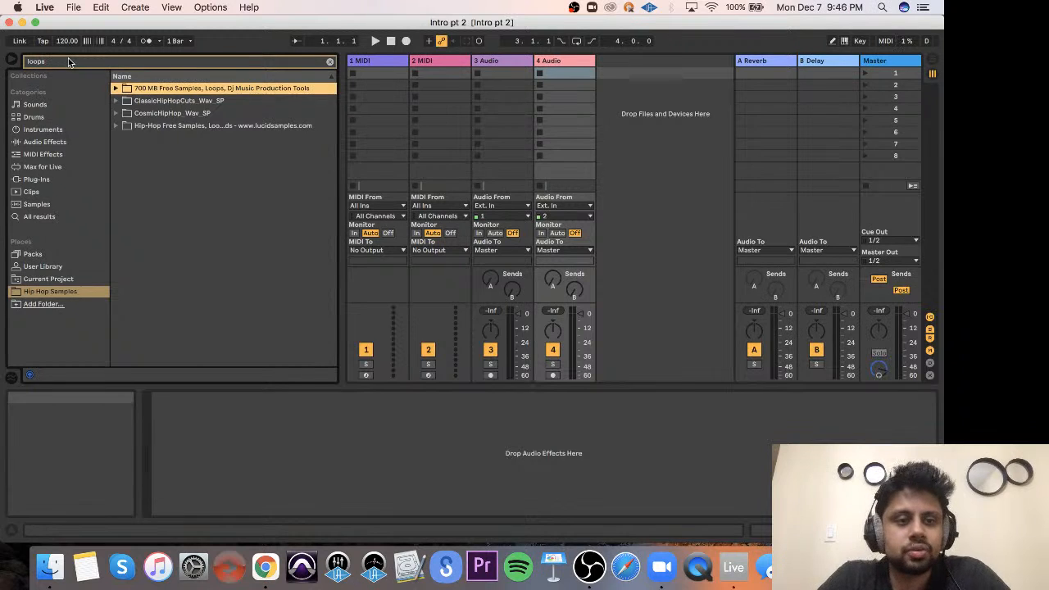
{"action": "key", "text": "Right"}
{"action": "key", "text": "Left"}
{"action": "key", "text": "Right"}
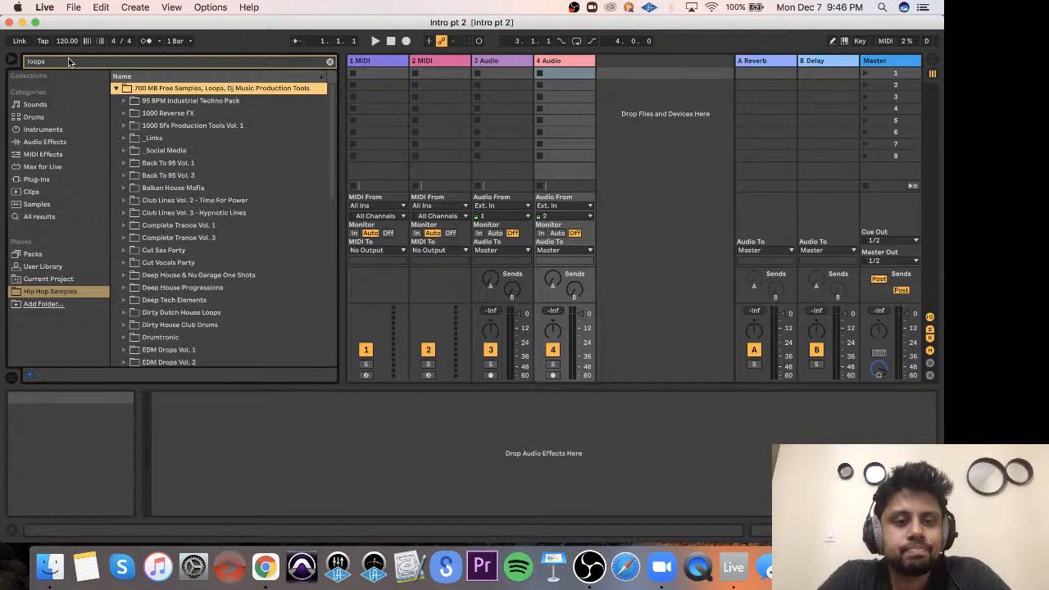
{"action": "key", "text": "Left"}
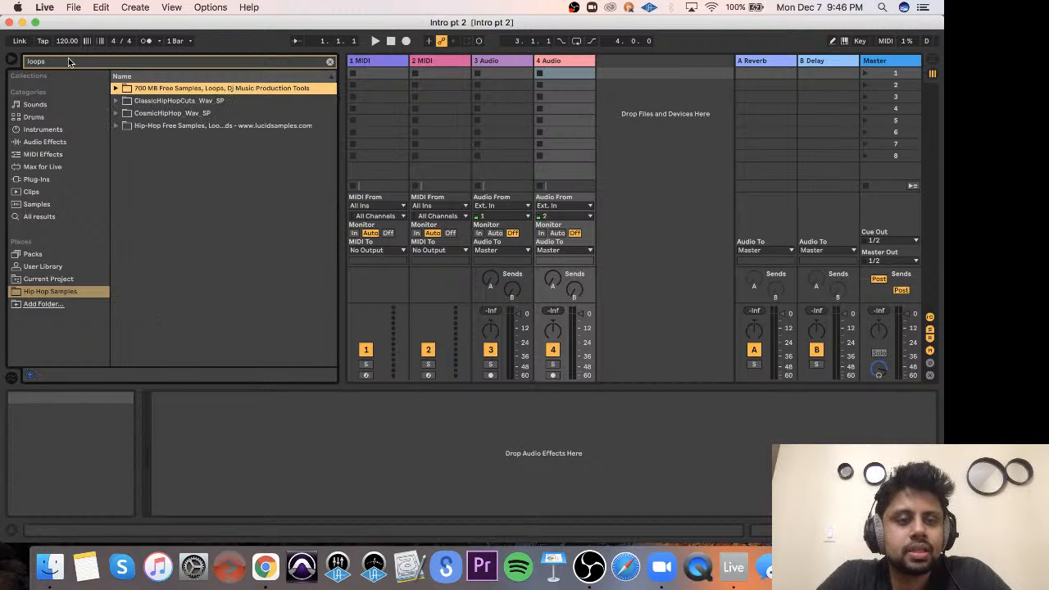
{"action": "left_click", "coordinate": [329, 62]}
{"action": "left_click", "coordinate": [204, 256]}
{"action": "left_click", "coordinate": [40, 321]}
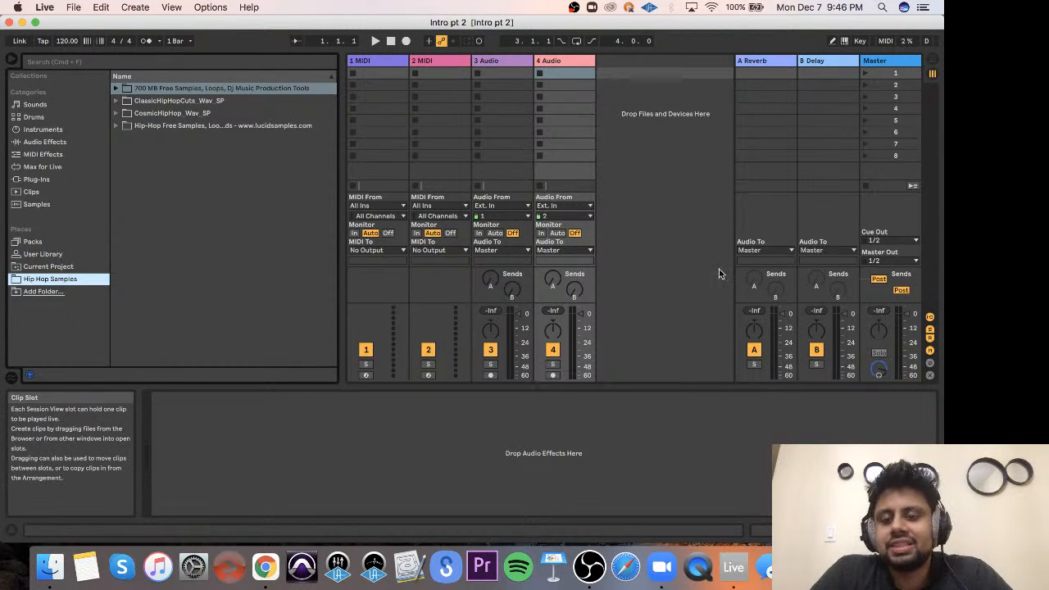
Step through the clip slots of the 1 MIDI track down to slot 8 and back up to slot 1.
{"action": "left_click", "coordinate": [389, 74]}
{"action": "left_click", "coordinate": [388, 86]}
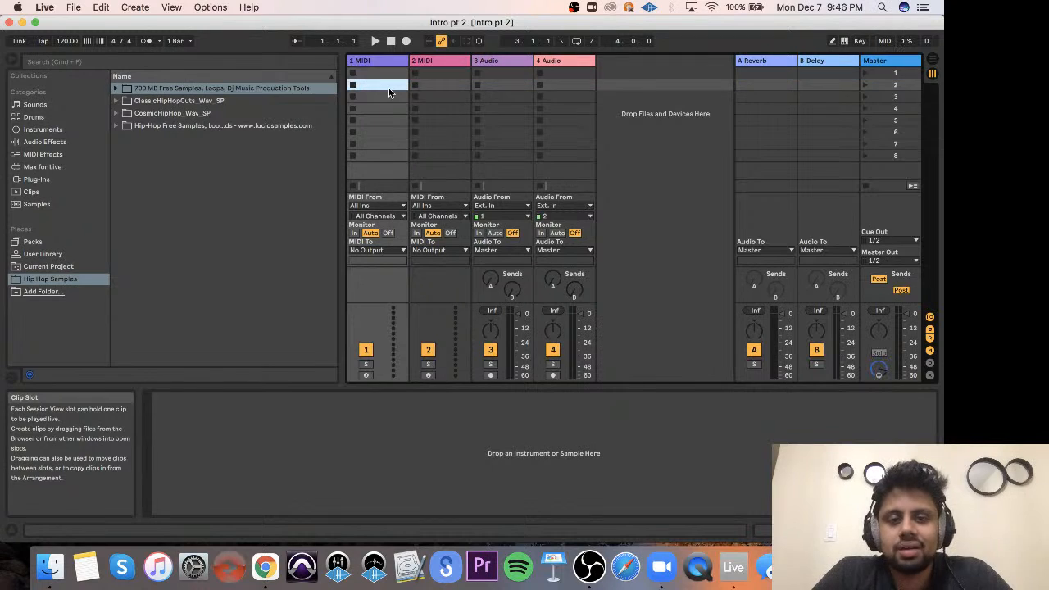
{"action": "left_click", "coordinate": [389, 96]}
{"action": "left_click", "coordinate": [389, 108]}
{"action": "left_click", "coordinate": [388, 119]}
{"action": "left_click", "coordinate": [389, 155]}
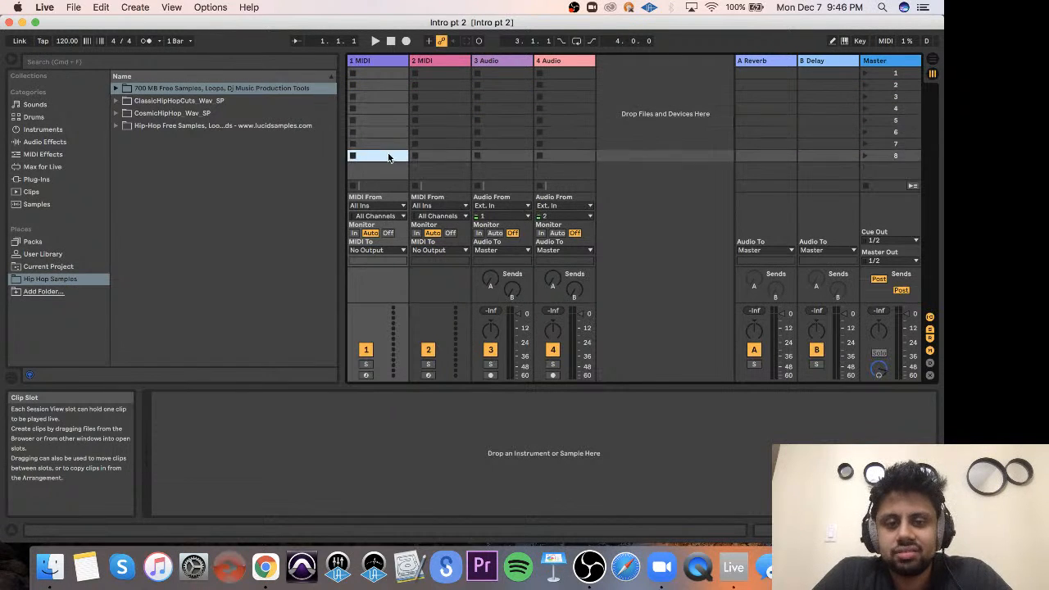
{"action": "left_click", "coordinate": [391, 134]}
{"action": "left_click", "coordinate": [391, 112]}
{"action": "left_click", "coordinate": [393, 86]}
{"action": "left_click", "coordinate": [394, 75]}
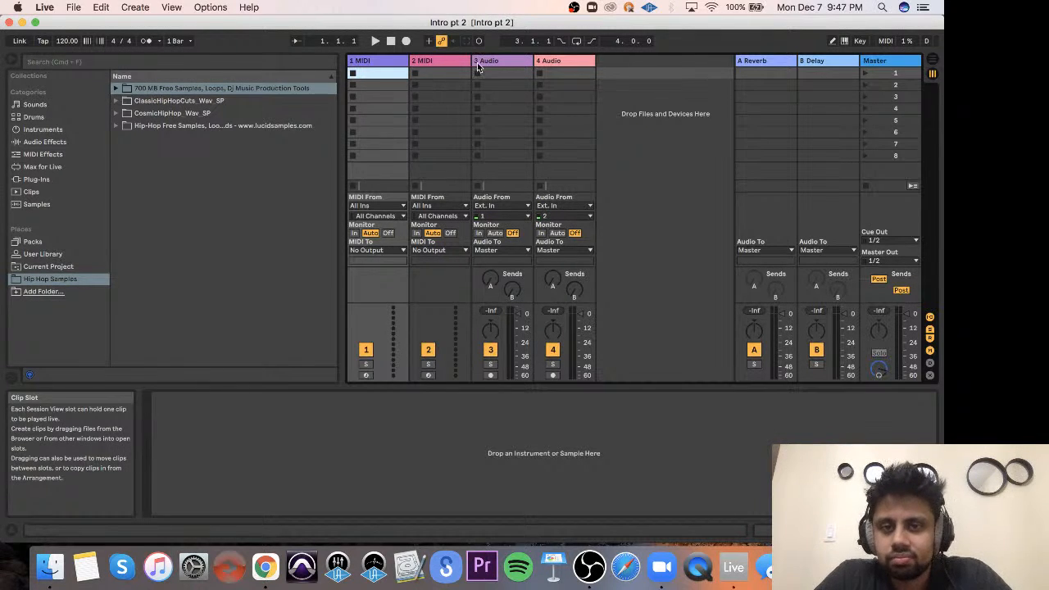
Expand the Drums folder under Loops in ClassicHipHopCuts_Wav_SP.
{"action": "left_click", "coordinate": [187, 101]}
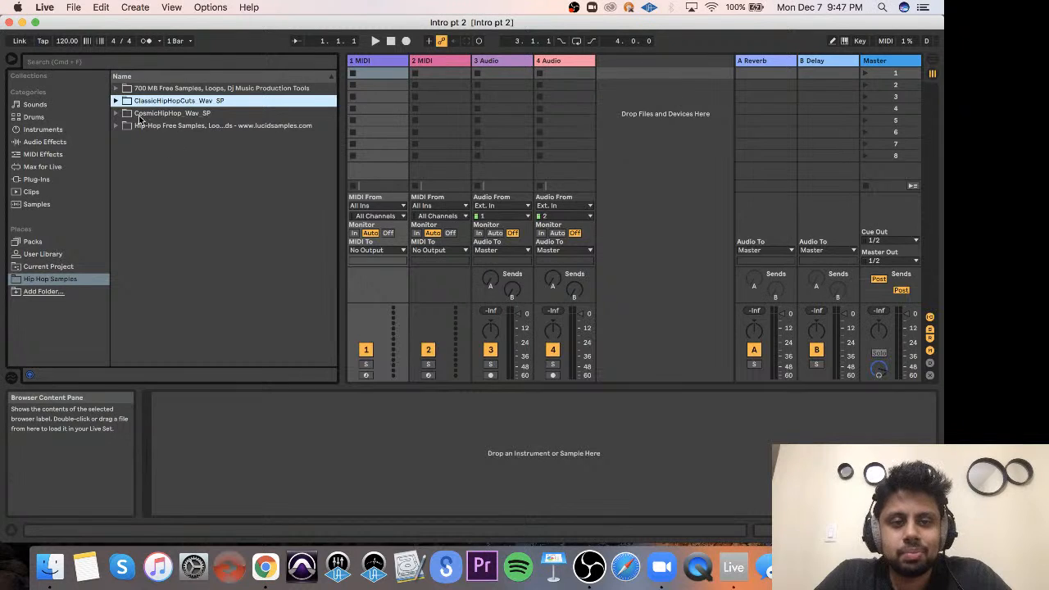
{"action": "left_click", "coordinate": [117, 100]}
{"action": "left_click", "coordinate": [125, 114]}
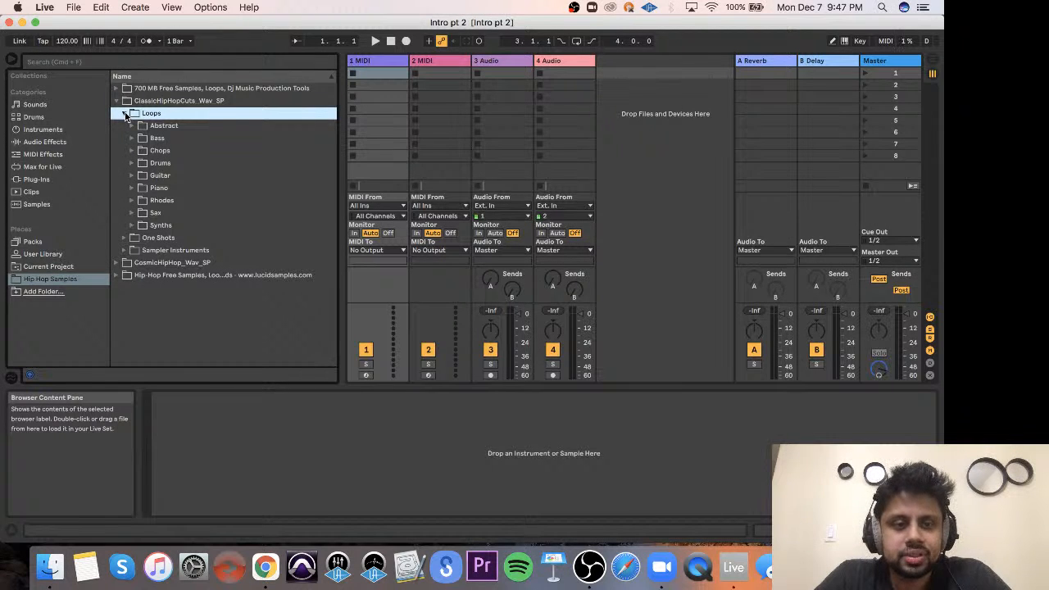
{"action": "left_click", "coordinate": [132, 164]}
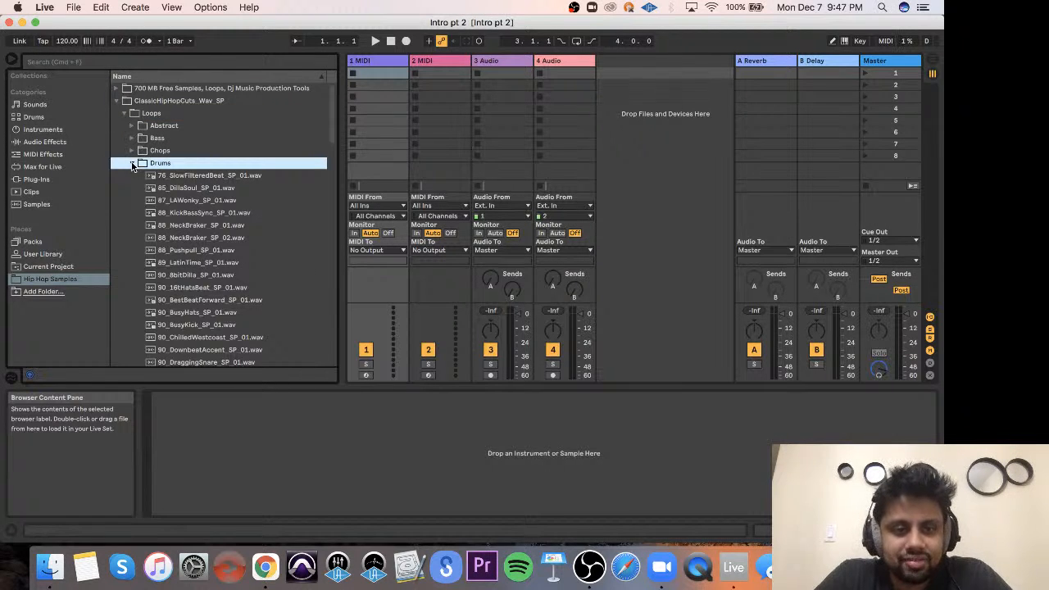
Preview drum loops in the Drums folder, including 89_LatinTime_SP_01, 90_Shuffle_SP_02, 91_OffbeatRim_SP_01, 92_DrunkDrumachine_SP_02 and 92_ClassicSnare_SP_01.
{"action": "scroll", "coordinate": [256, 205], "scroll_direction": "down", "scroll_amount": 4}
{"action": "left_click", "coordinate": [255, 201]}
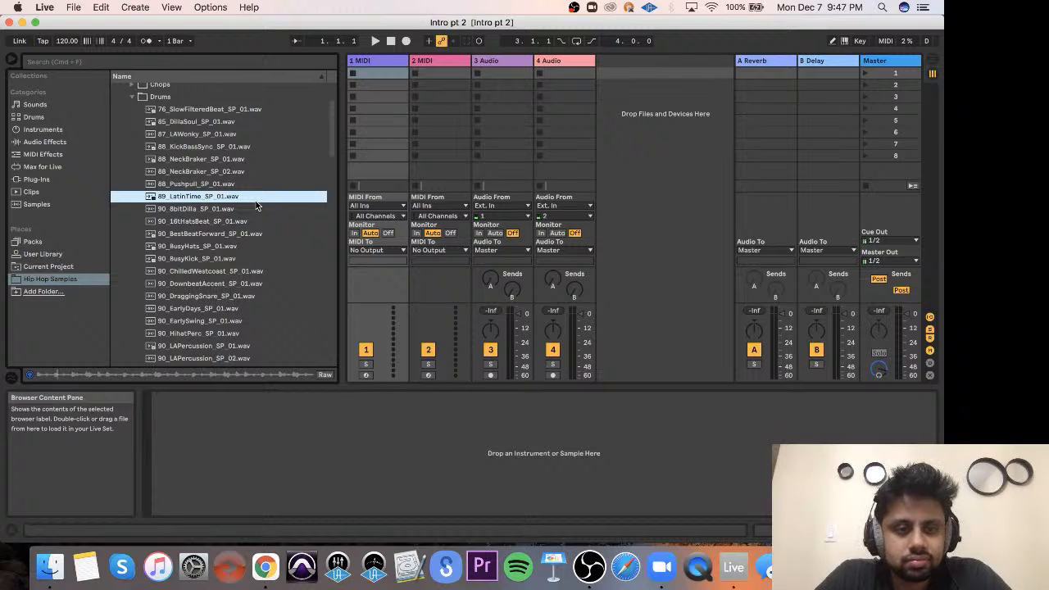
{"action": "scroll", "coordinate": [256, 200], "scroll_direction": "down", "scroll_amount": 8}
{"action": "left_click", "coordinate": [260, 273]}
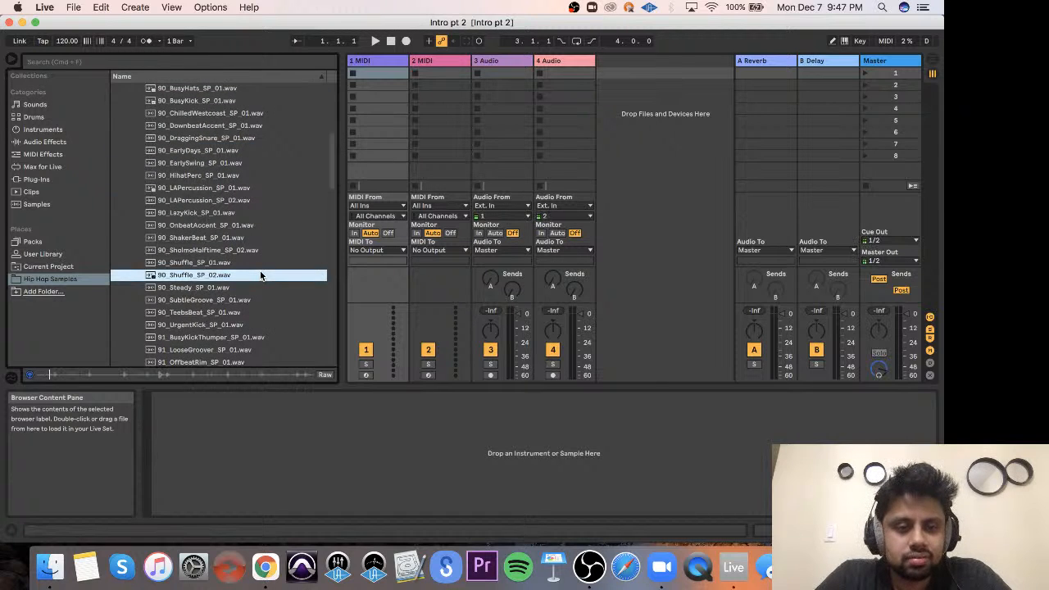
{"action": "scroll", "coordinate": [260, 274], "scroll_direction": "down", "scroll_amount": 3}
{"action": "left_click", "coordinate": [243, 322]}
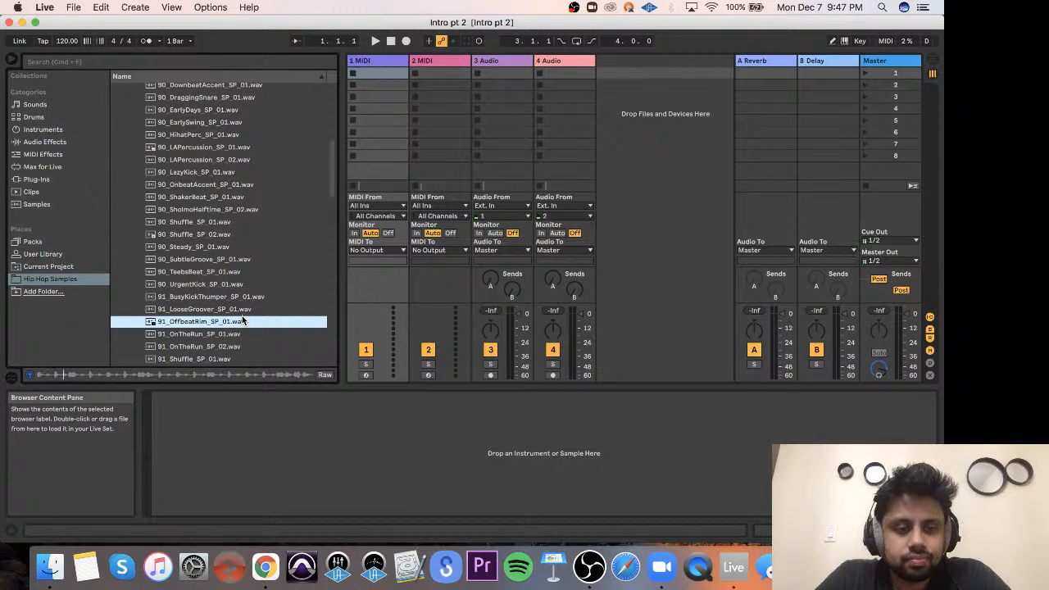
{"action": "scroll", "coordinate": [243, 322], "scroll_direction": "down", "scroll_amount": 4}
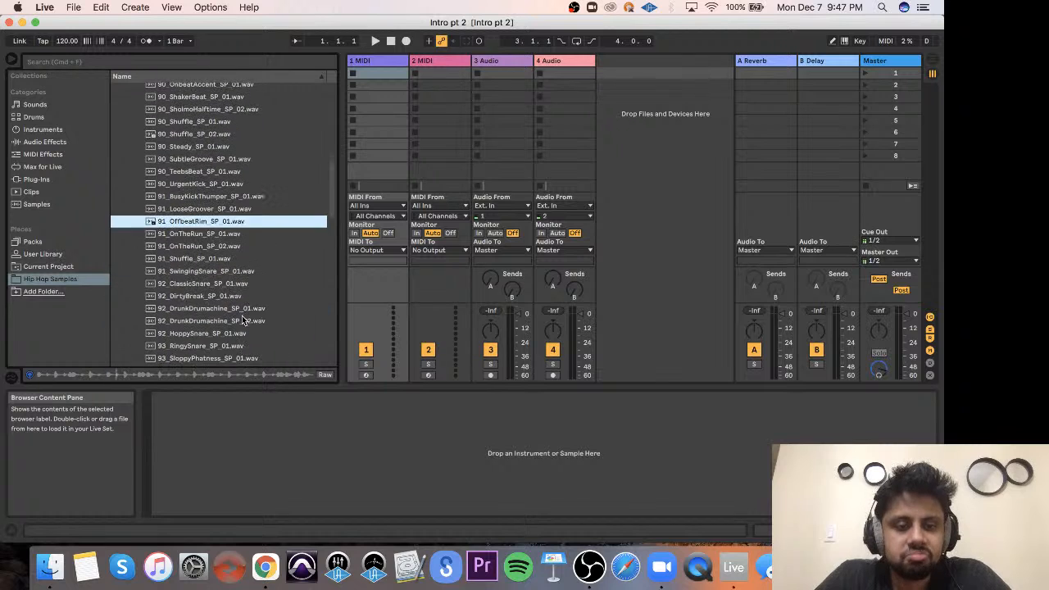
{"action": "left_click", "coordinate": [242, 321]}
{"action": "left_click", "coordinate": [263, 287]}
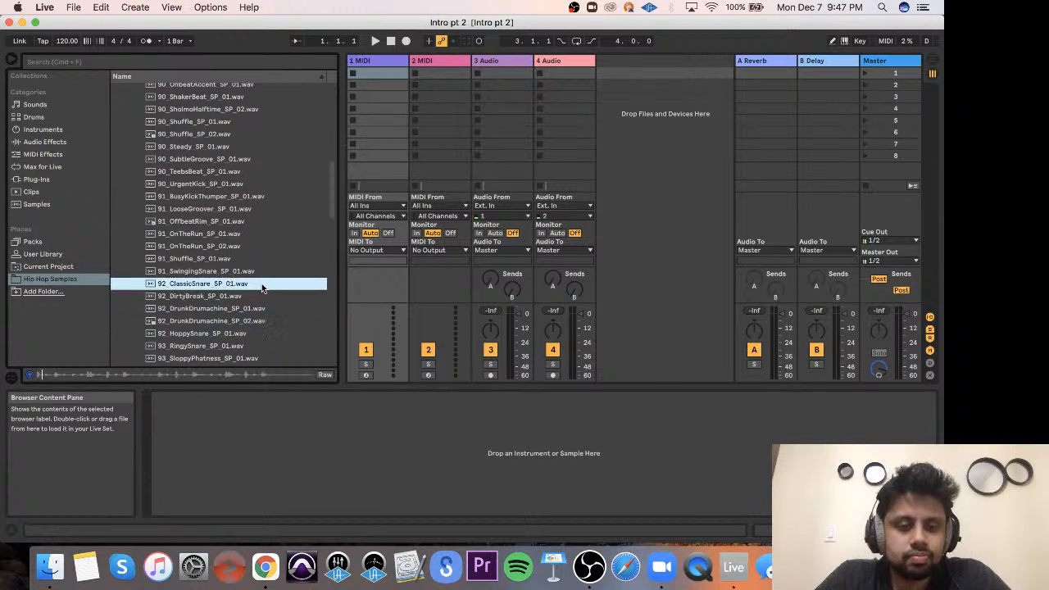
Preview the drum loops 93_SloppyPhatness_SP_01, 93_WashingMachine_SP_01, 94_RollingRims_SP_01 and 94_TapeBeatHard_SP_01 in the Drums folder.
{"action": "scroll", "coordinate": [262, 287], "scroll_direction": "down", "scroll_amount": 3}
{"action": "left_click", "coordinate": [262, 285]}
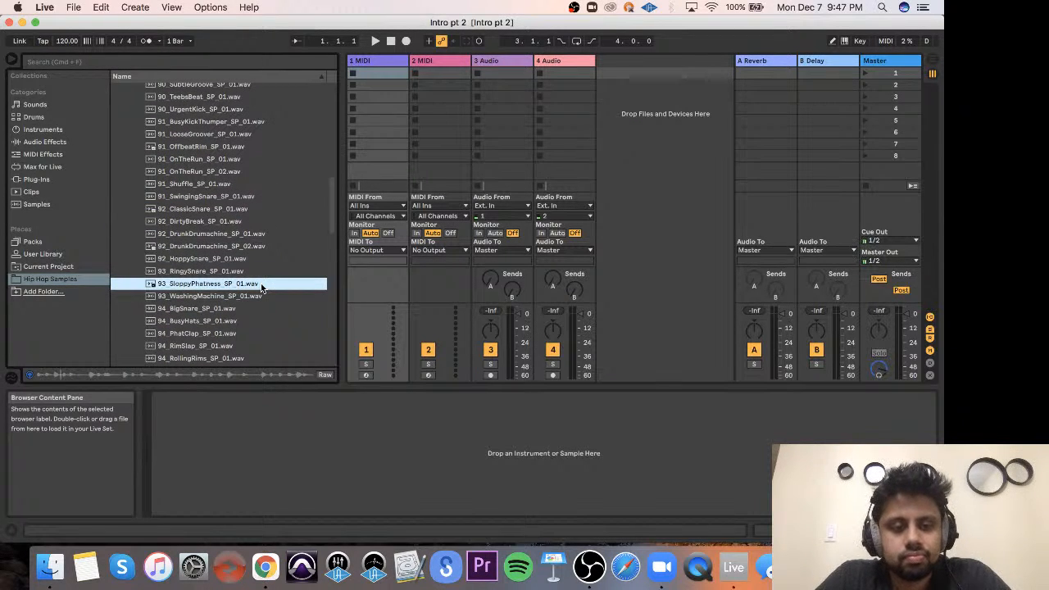
{"action": "left_click", "coordinate": [264, 298]}
{"action": "scroll", "coordinate": [263, 298], "scroll_direction": "down", "scroll_amount": 3}
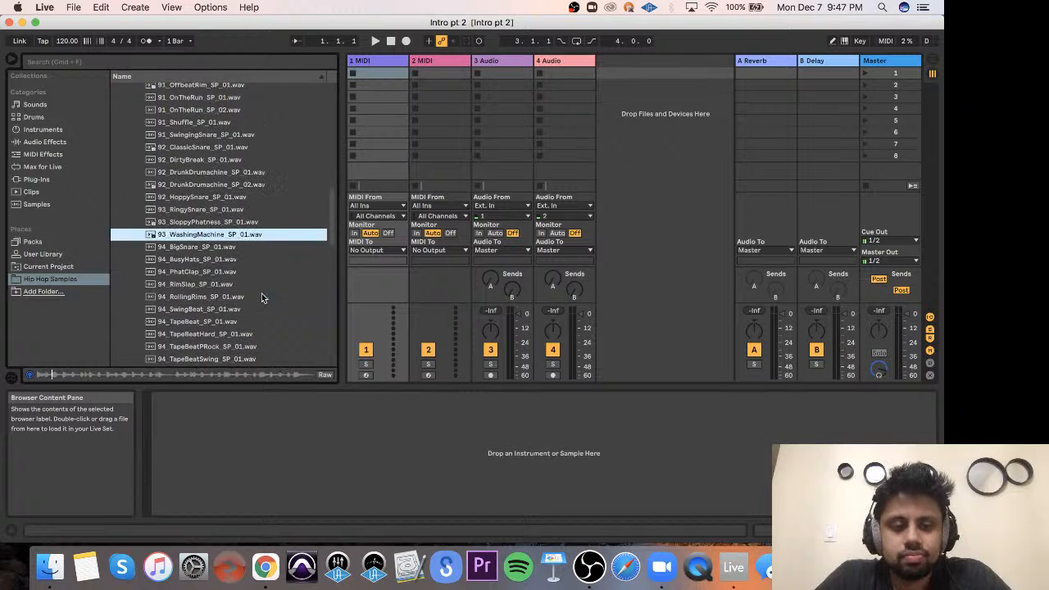
{"action": "left_click", "coordinate": [262, 297]}
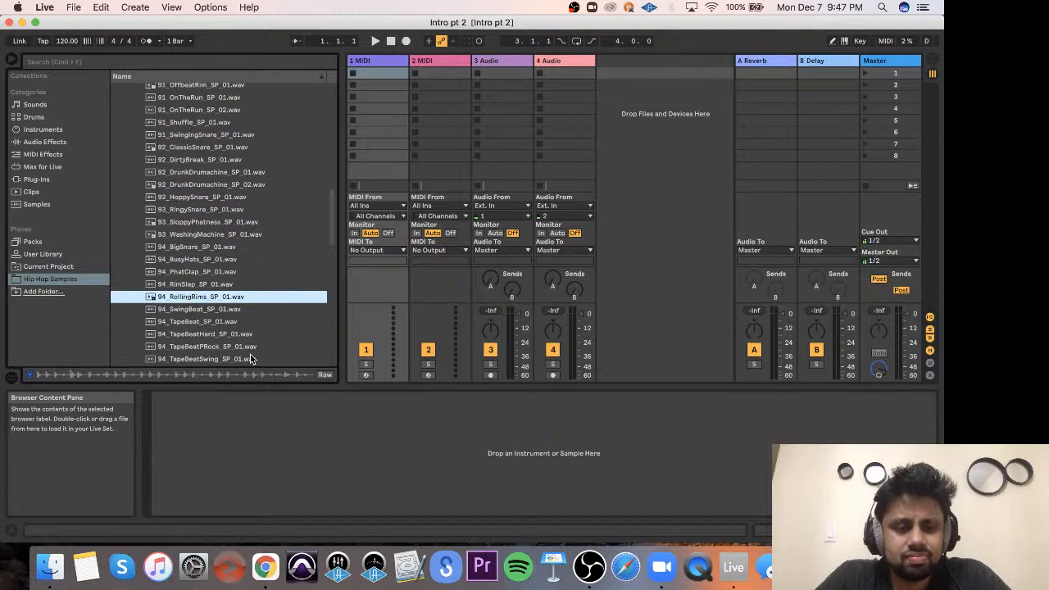
{"action": "left_click", "coordinate": [261, 334]}
{"action": "scroll", "coordinate": [262, 334], "scroll_direction": "down", "scroll_amount": 3}
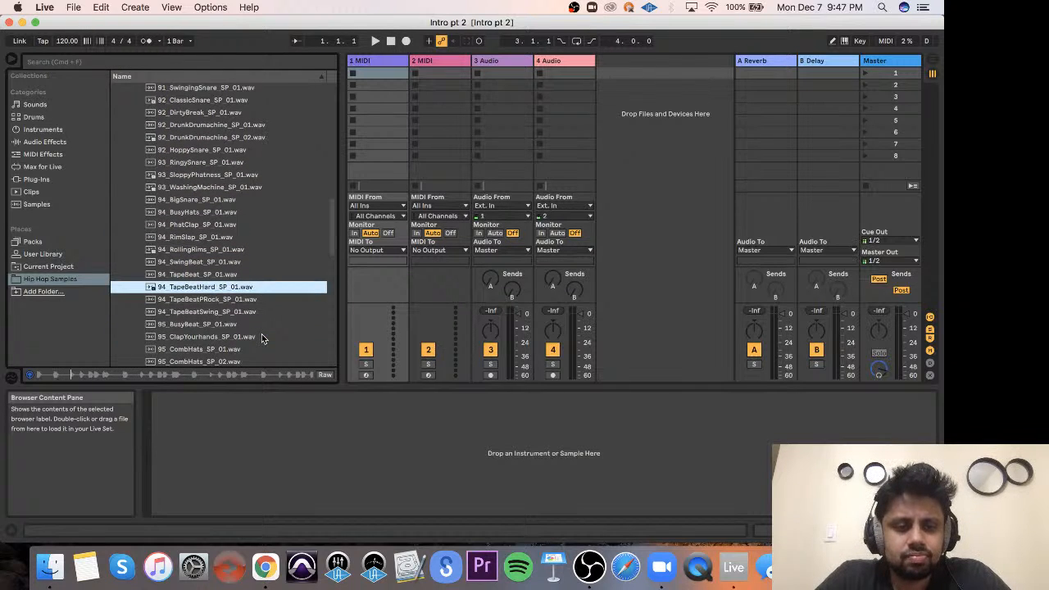
Preview the drum loops 95_ClapYourhands_SP_01, 95_PhatSwing_SP_01 and 96_HipHopModernBeat_SP_01.
{"action": "left_click", "coordinate": [262, 336]}
{"action": "scroll", "coordinate": [262, 333], "scroll_direction": "down", "scroll_amount": 3}
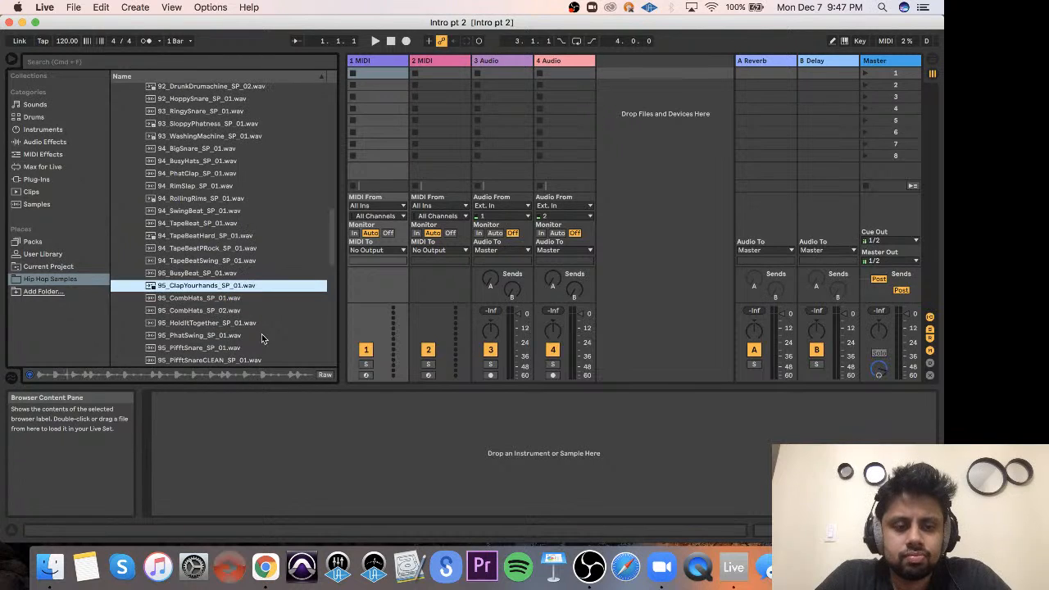
{"action": "left_click", "coordinate": [261, 336]}
{"action": "scroll", "coordinate": [261, 333], "scroll_direction": "down", "scroll_amount": 3}
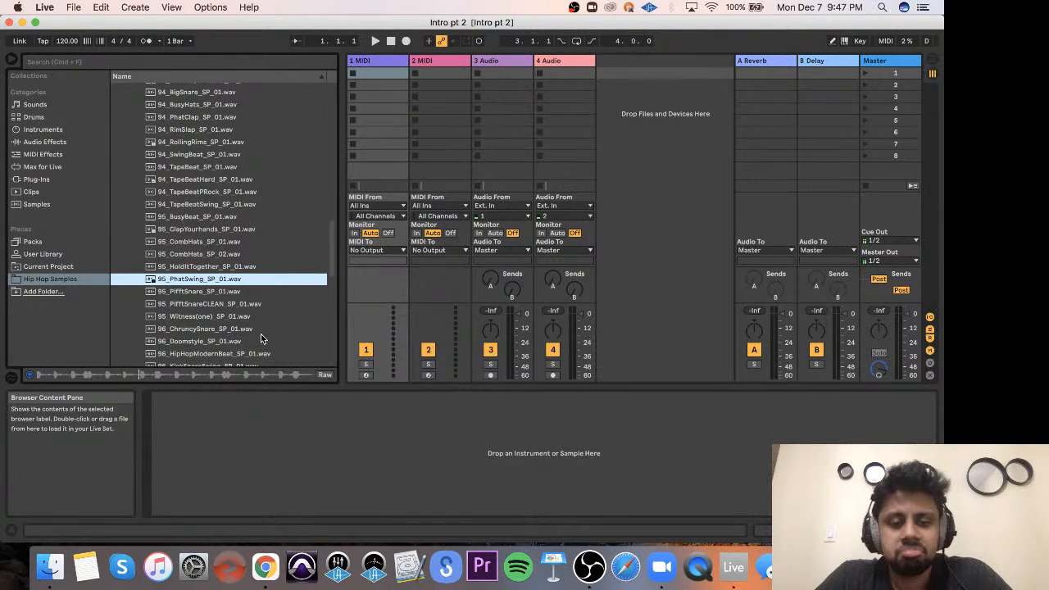
{"action": "left_click", "coordinate": [261, 353]}
{"action": "scroll", "coordinate": [277, 303], "scroll_direction": "down", "scroll_amount": 3}
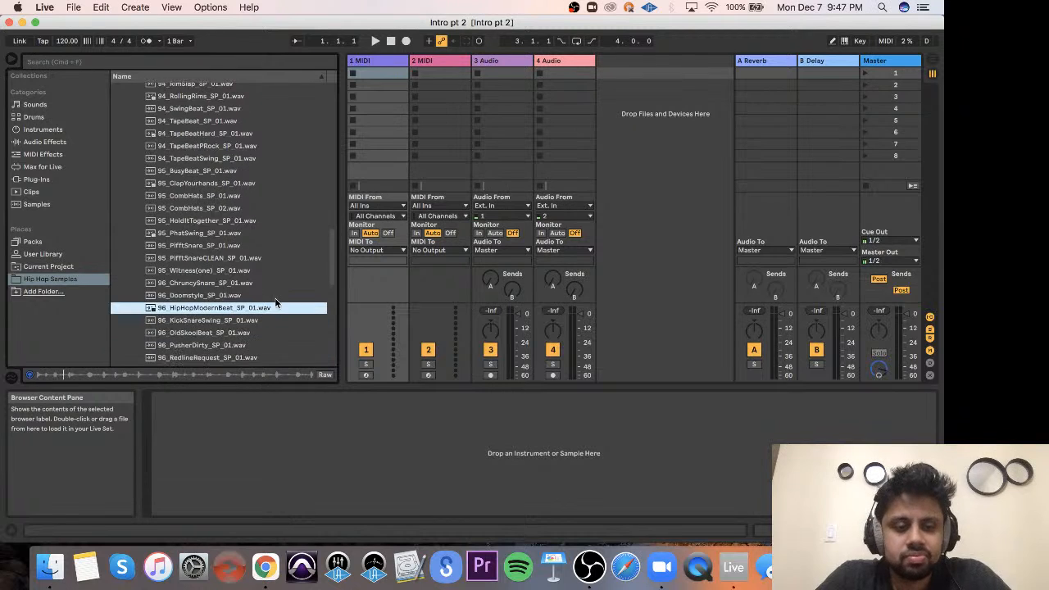
Preview the faster drum loops 97_Doomstyle_SP_01, 98_ClassicThumper_SP_01, 99_BatteredTheTape_SP_01, 99_Ghosting_SP_02 and 104_TapeBeatHard_SP_01.
{"action": "scroll", "coordinate": [275, 304], "scroll_direction": "down", "scroll_amount": 3}
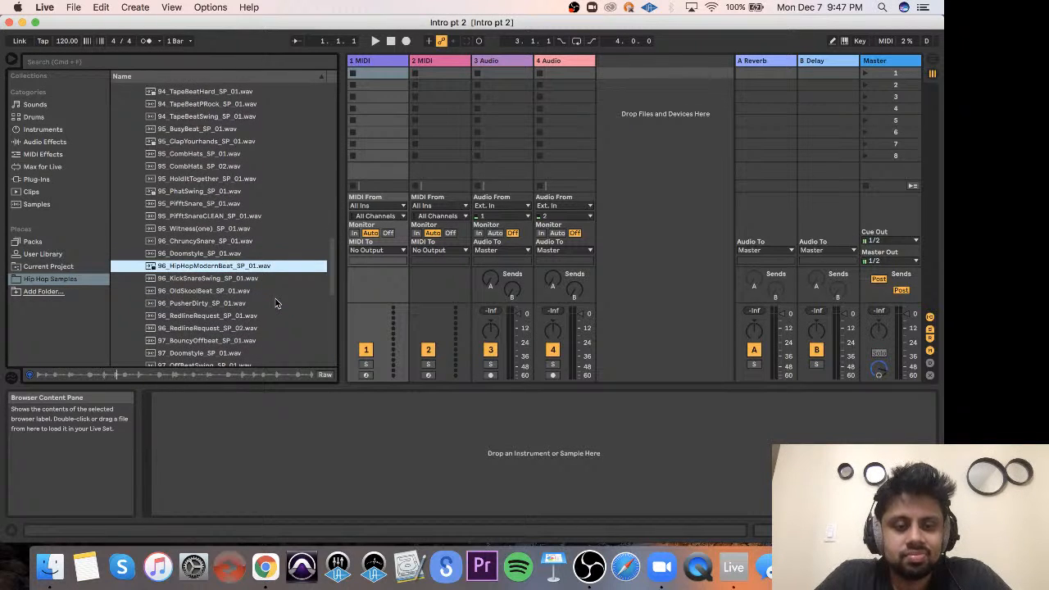
{"action": "scroll", "coordinate": [276, 304], "scroll_direction": "down", "scroll_amount": 3}
{"action": "left_click", "coordinate": [276, 304]}
{"action": "left_click", "coordinate": [264, 342]}
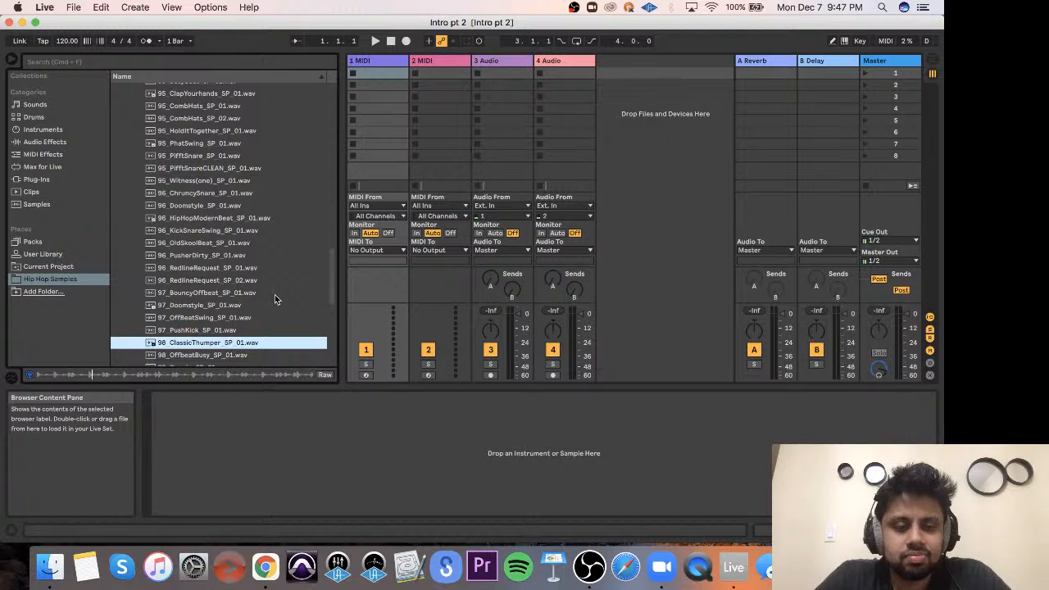
{"action": "scroll", "coordinate": [276, 298], "scroll_direction": "down", "scroll_amount": 5}
{"action": "left_click", "coordinate": [276, 300]}
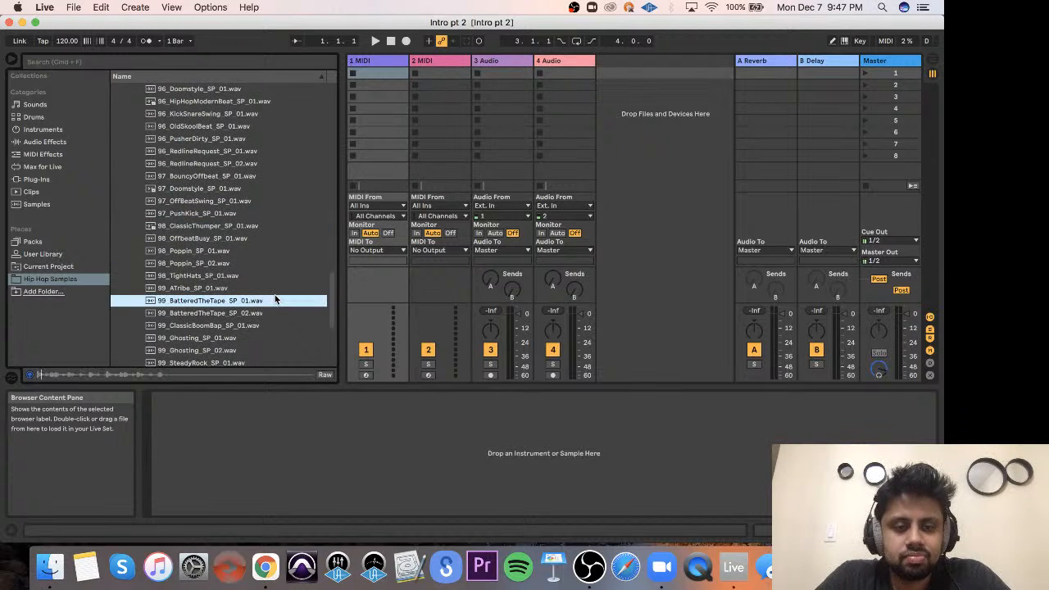
{"action": "left_click", "coordinate": [258, 350]}
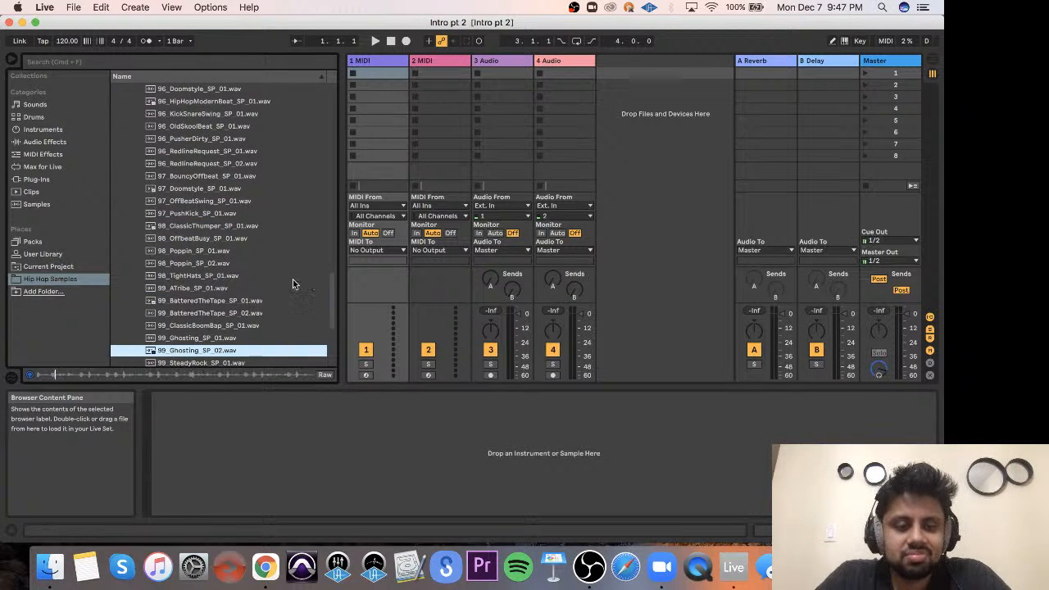
{"action": "scroll", "coordinate": [292, 279], "scroll_direction": "down", "scroll_amount": 7}
{"action": "left_click", "coordinate": [286, 234]}
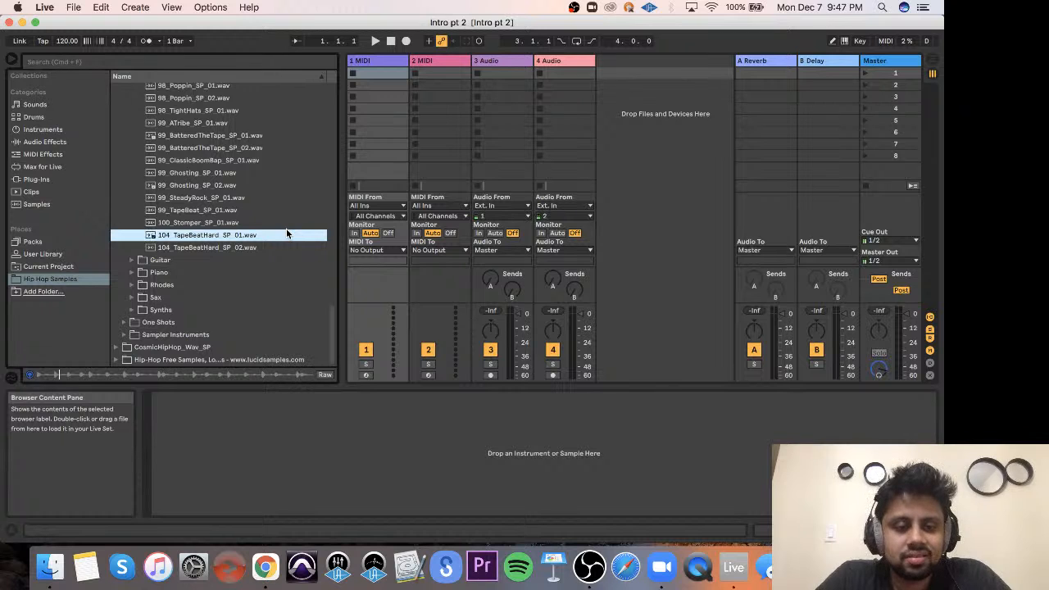
Go back to the slower drum loops and preview 94_PhatClap_SP_01, 93_SloppyPhatness_SP_01, 92_HoppySnare_SP_01 and 92_ClassicSnare_SP_01.
{"action": "scroll", "coordinate": [287, 211], "scroll_direction": "up", "scroll_amount": 10}
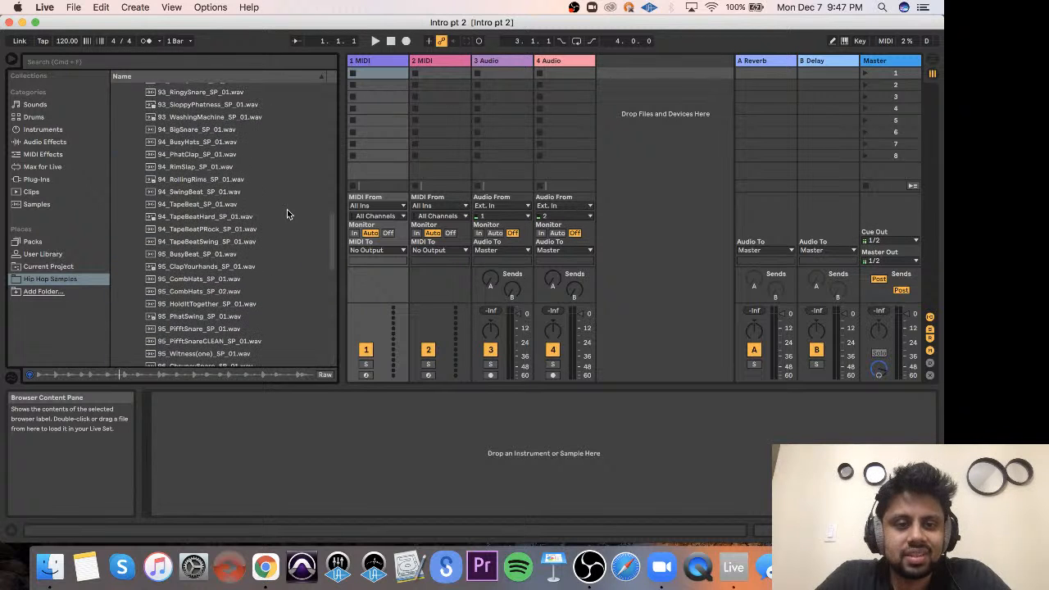
{"action": "left_click", "coordinate": [284, 156]}
{"action": "scroll", "coordinate": [285, 160], "scroll_direction": "up", "scroll_amount": 2}
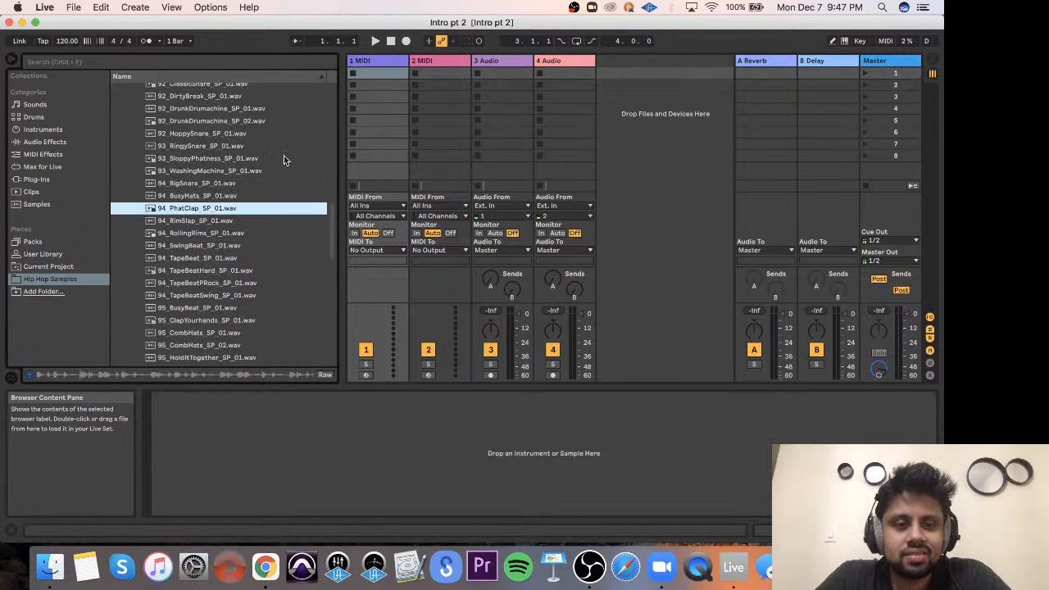
{"action": "left_click", "coordinate": [284, 159]}
{"action": "left_click", "coordinate": [286, 134]}
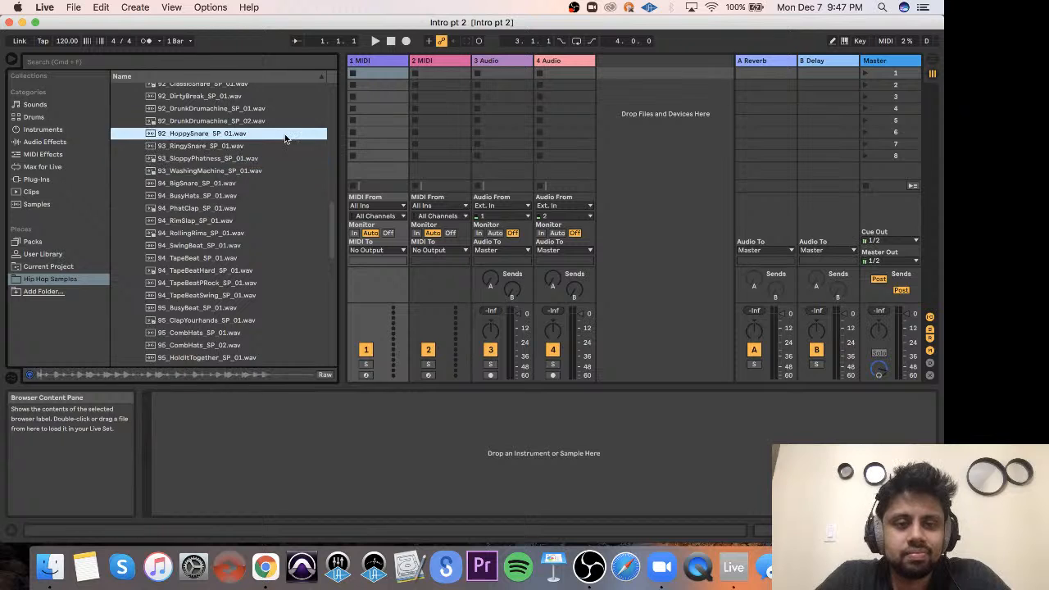
{"action": "scroll", "coordinate": [285, 133], "scroll_direction": "up", "scroll_amount": 2}
{"action": "left_click", "coordinate": [285, 133]}
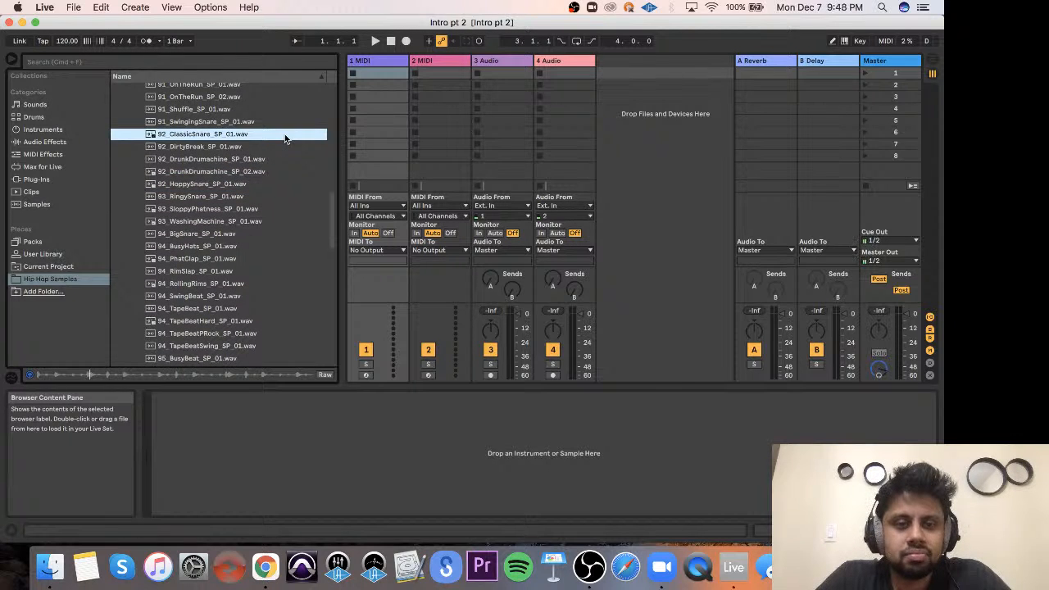
Place 92_HoppySnare_SP_01.wav in the first clip slot of the 3 Audio track and select 93_RingySnare_SP_01.wav in the browser.
{"action": "left_click", "coordinate": [271, 183]}
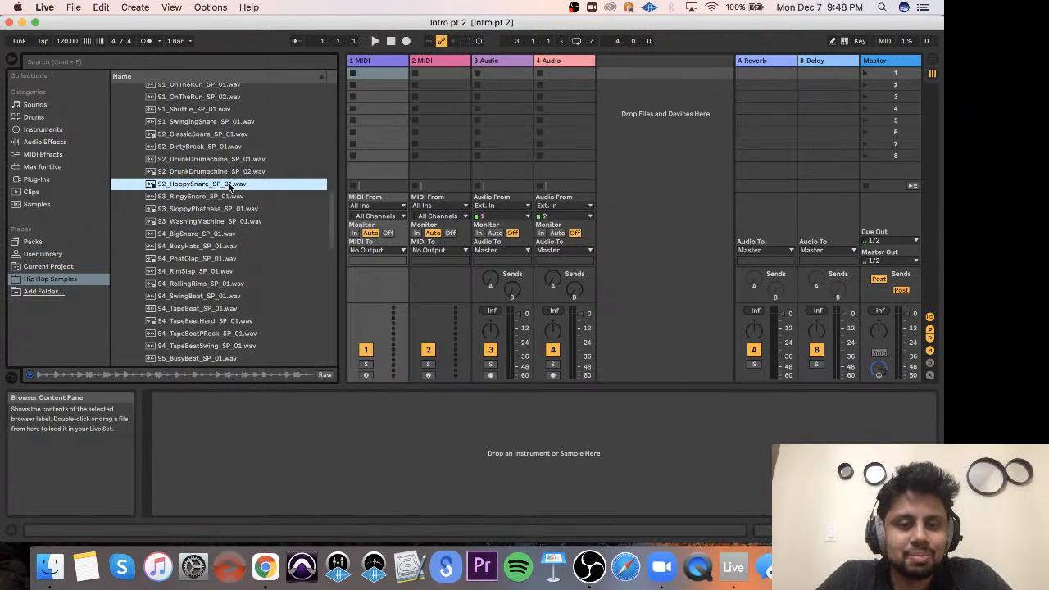
{"action": "left_click_drag", "start_coordinate": [232, 187], "coordinate": [505, 73]}
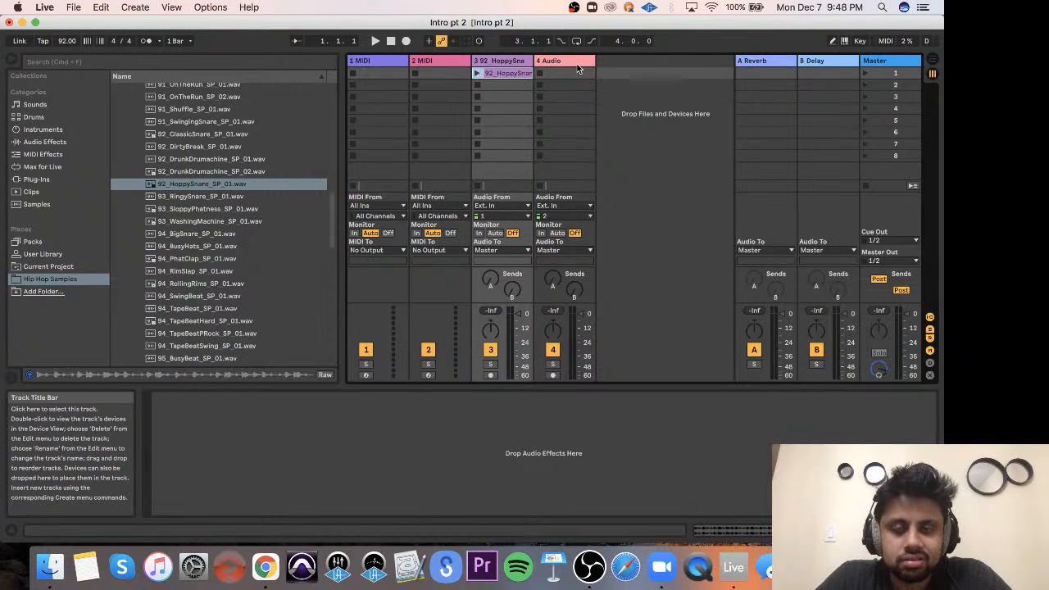
{"action": "left_click", "coordinate": [263, 197]}
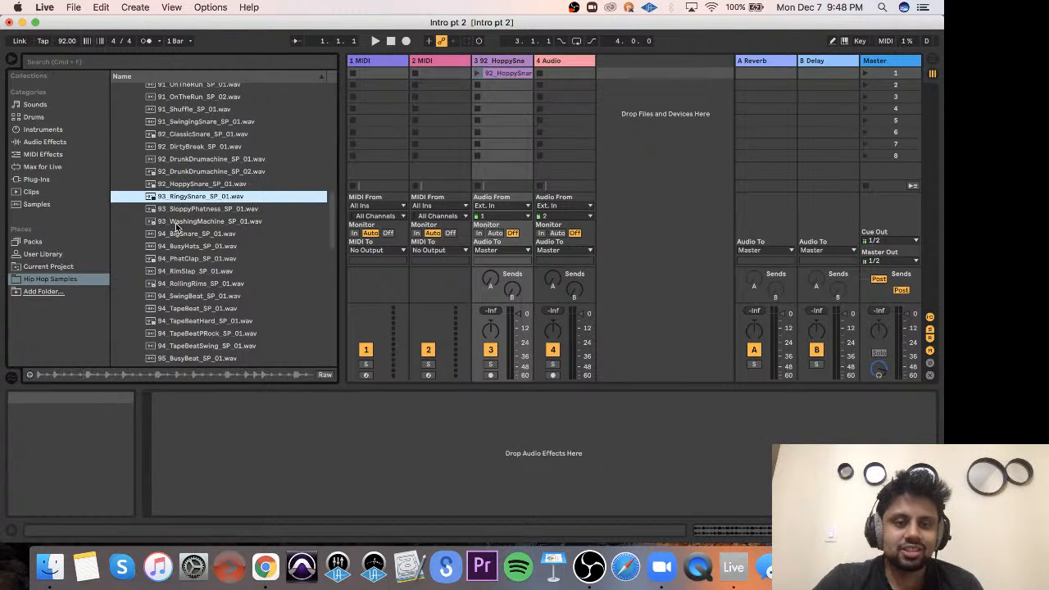
Point out the set's tracks by selecting 4 Audio, 1 MIDI, 2 MIDI, the 92_HoppySnare track and 4 Audio again.
{"action": "left_click", "coordinate": [560, 61]}
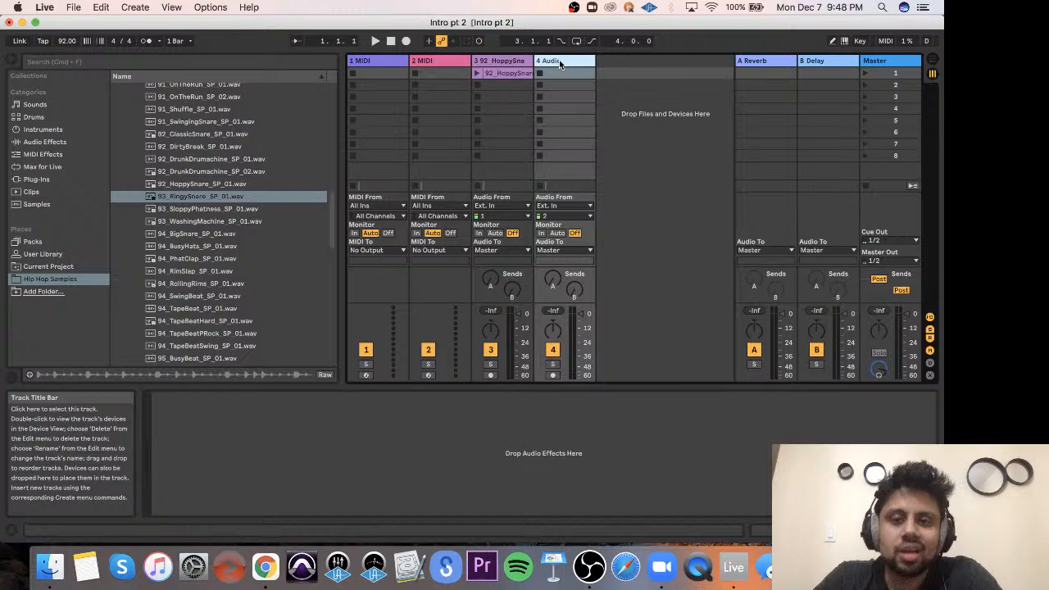
{"action": "left_click", "coordinate": [387, 64]}
{"action": "left_click", "coordinate": [439, 66]}
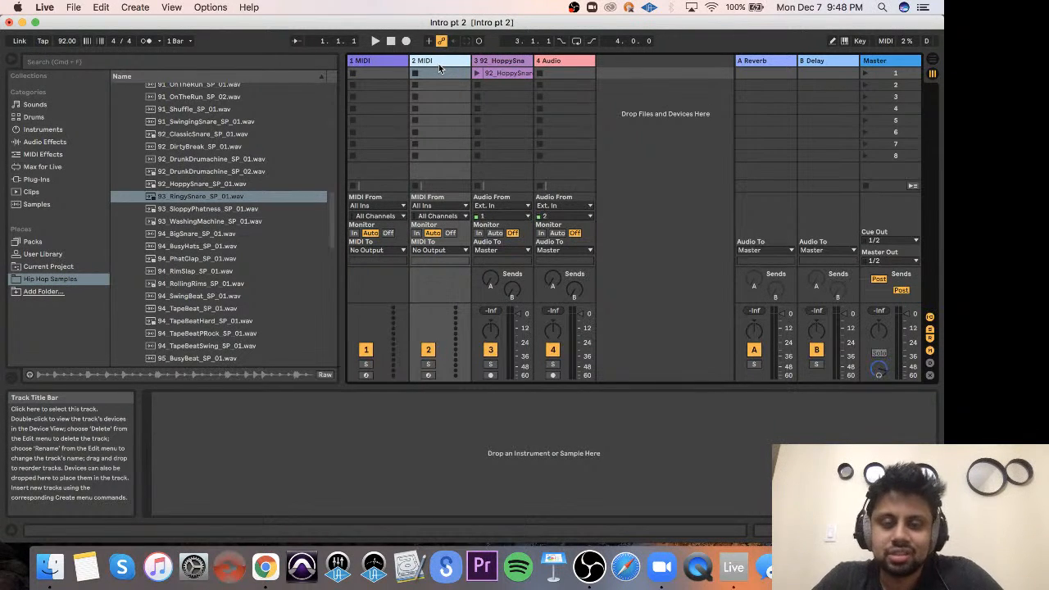
{"action": "left_click", "coordinate": [501, 62]}
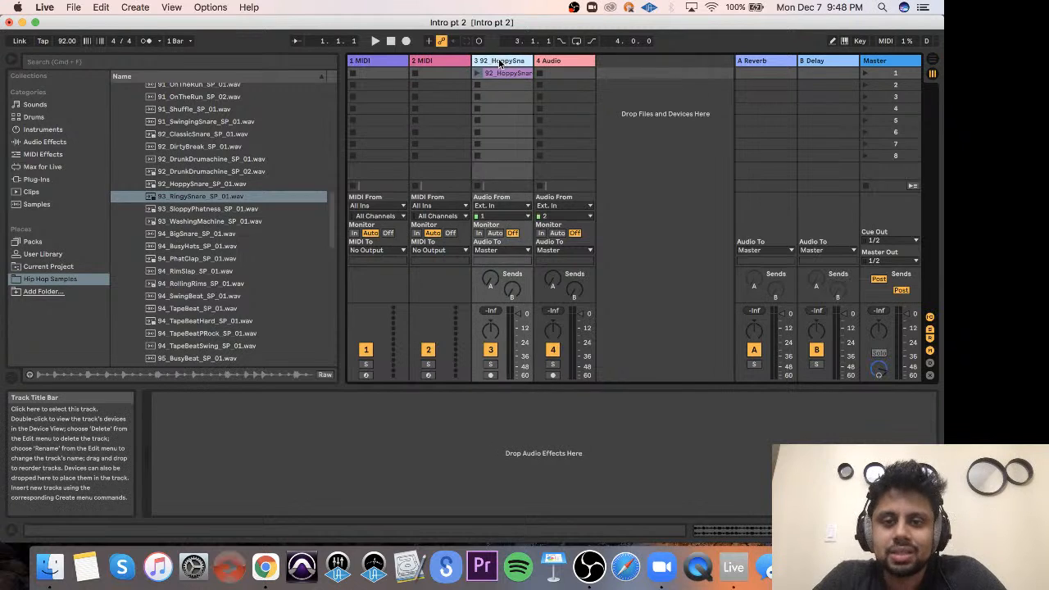
{"action": "left_click", "coordinate": [540, 64]}
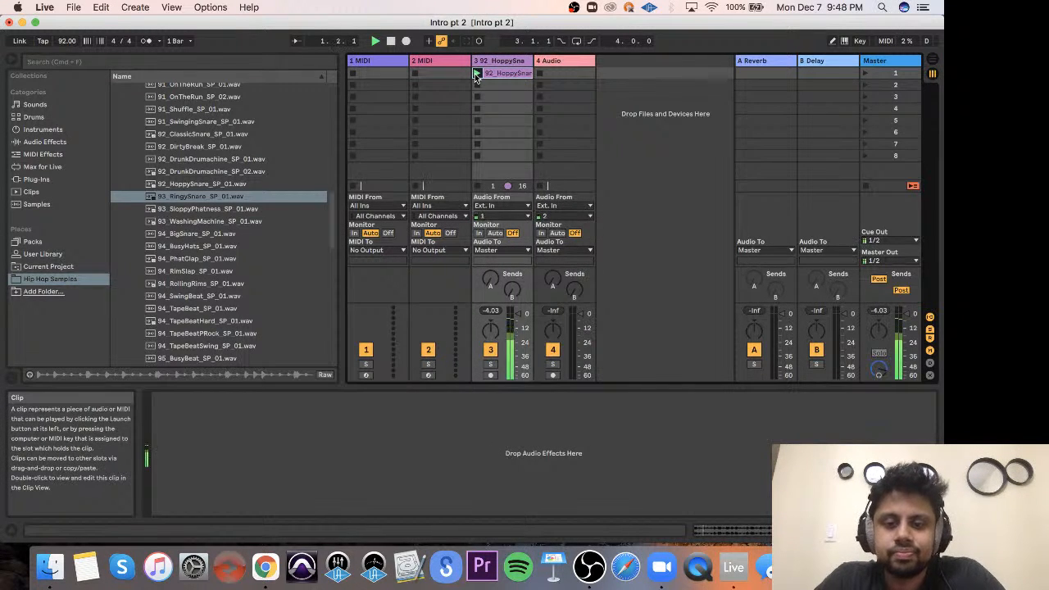
Lower the 92_HoppySnare track's volume to -4.0 dB and relaunch its clip.
{"action": "left_click_drag", "start_coordinate": [518, 314], "coordinate": [518, 320]}
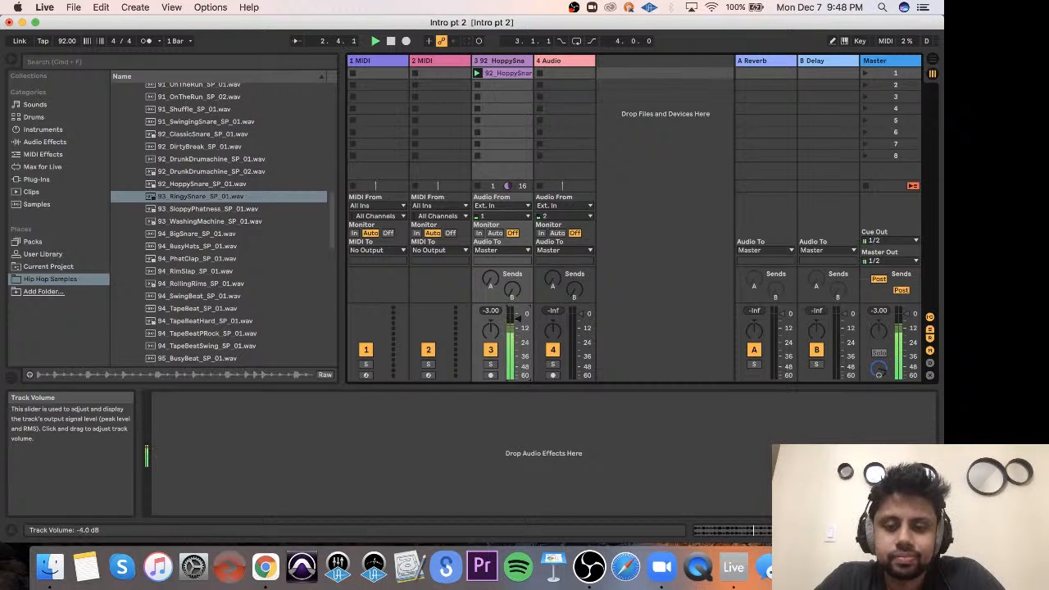
{"action": "left_click", "coordinate": [478, 75]}
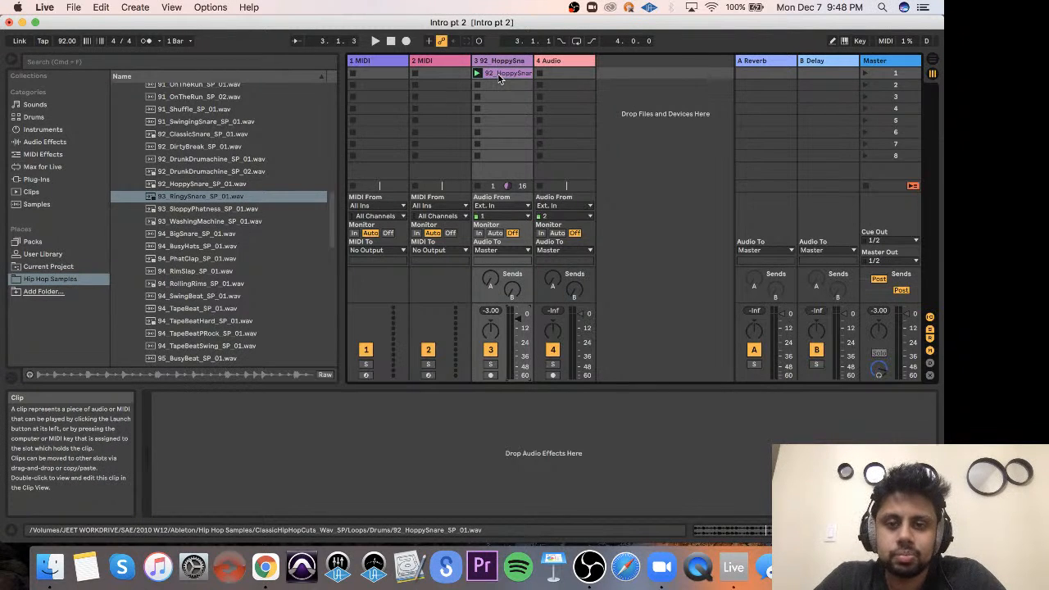
Show the 92_HoppySnare clip's waveform and sample settings, and launch the clip.
{"action": "double_click", "coordinate": [500, 76]}
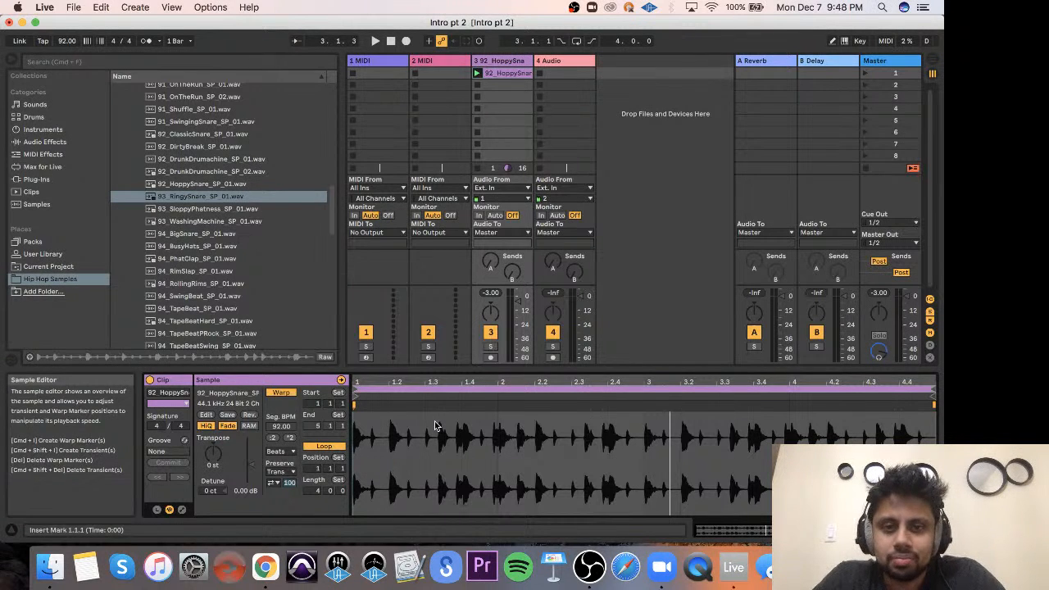
{"action": "left_click", "coordinate": [478, 75]}
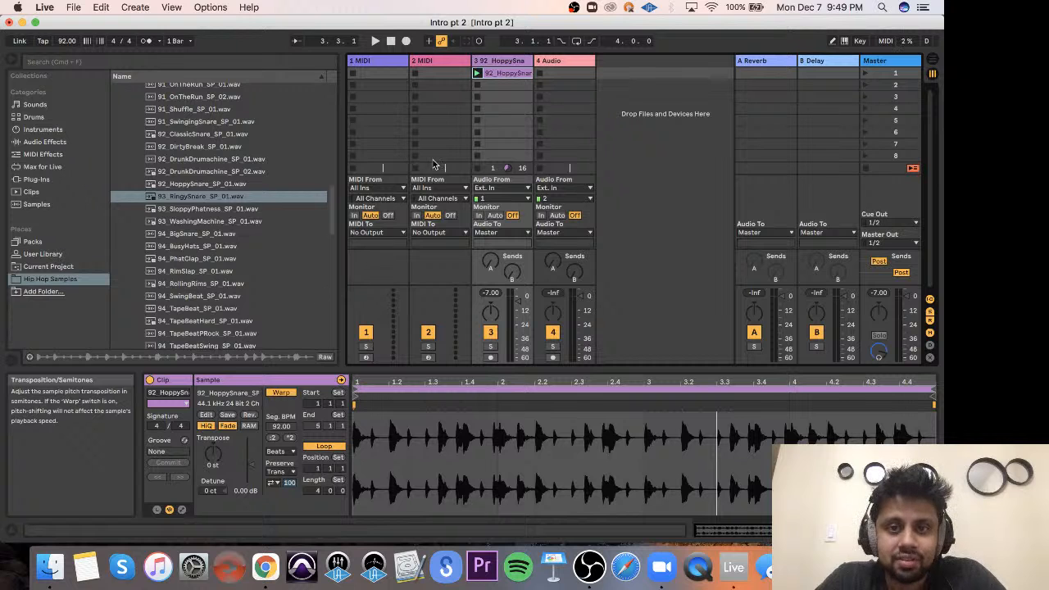
{"action": "left_click", "coordinate": [478, 73]}
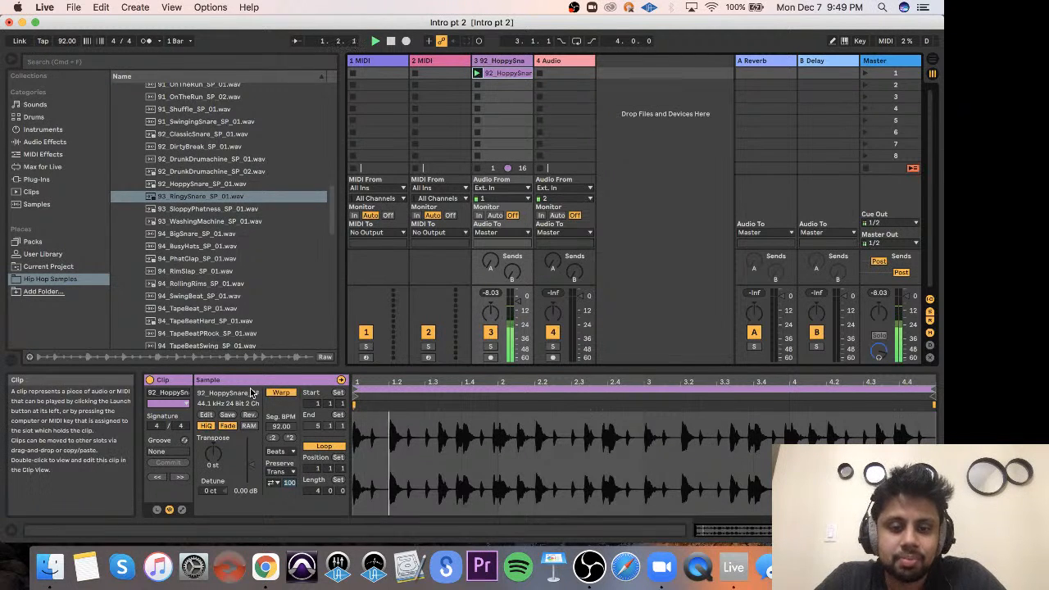
Try transposing the 92_HoppySnare clip up 15 st, reset it to 0 st, and try the clip gain slider.
{"action": "left_click_drag", "start_coordinate": [212, 457], "coordinate": [212, 432]}
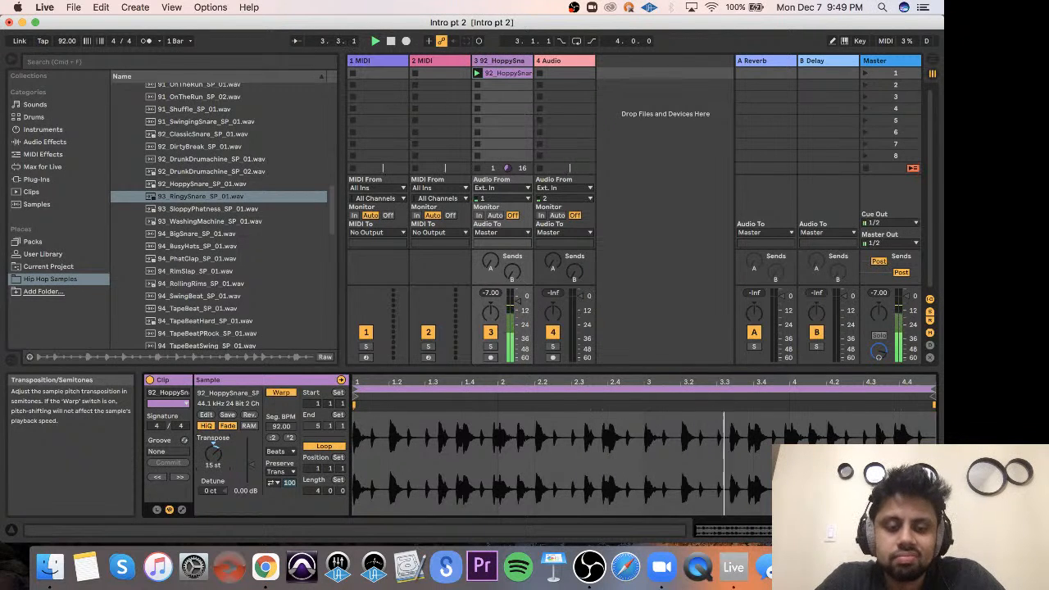
{"action": "double_click", "coordinate": [213, 457]}
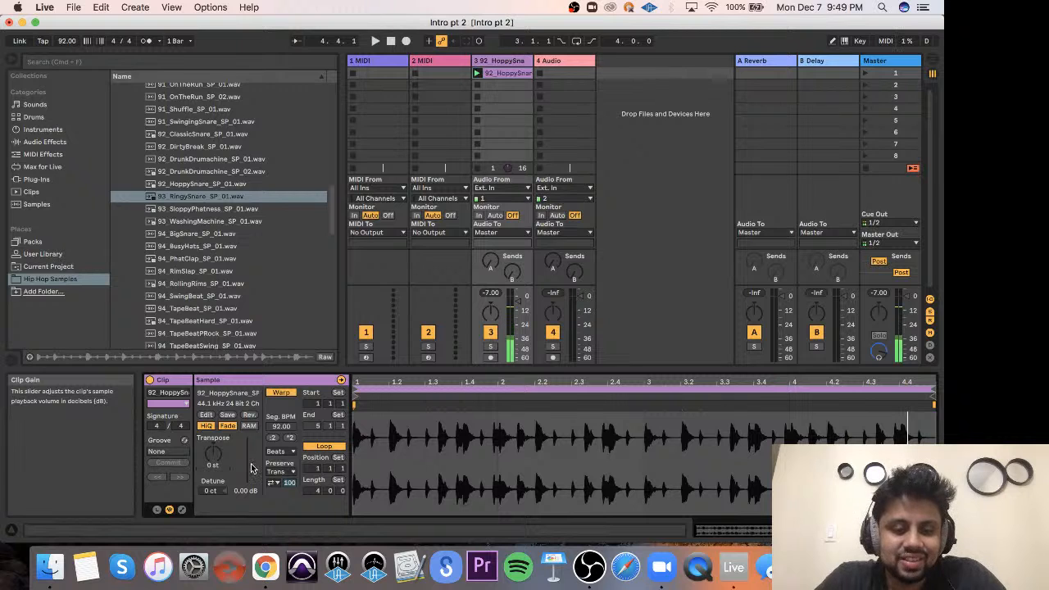
{"action": "left_click_drag", "start_coordinate": [246, 490], "coordinate": [252, 470]}
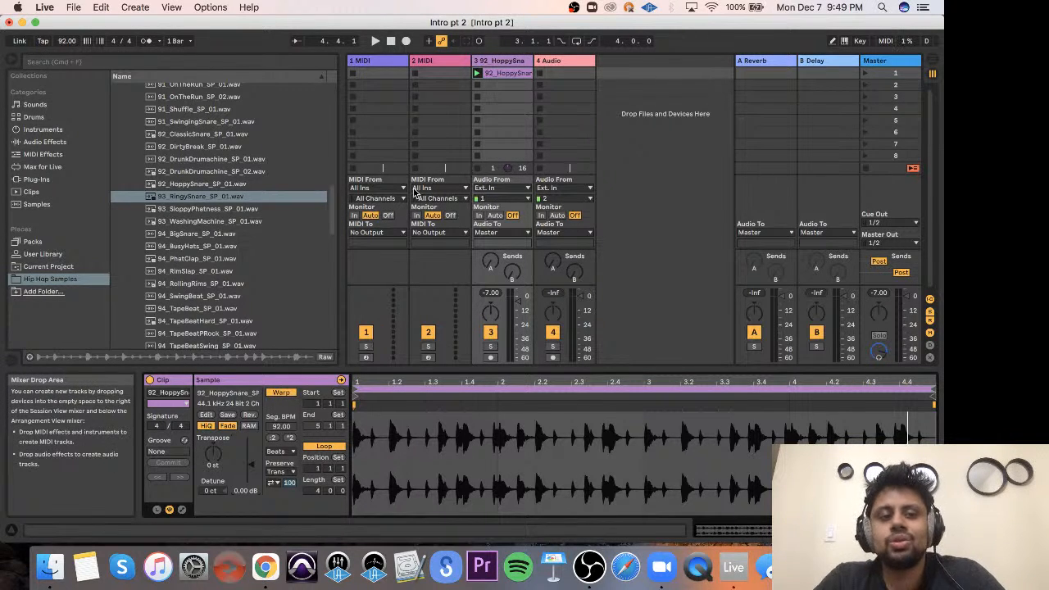
Set the project tempo to 120 BPM and launch the 92_HoppySnare clip to hear it at that tempo.
{"action": "double_click", "coordinate": [63, 41]}
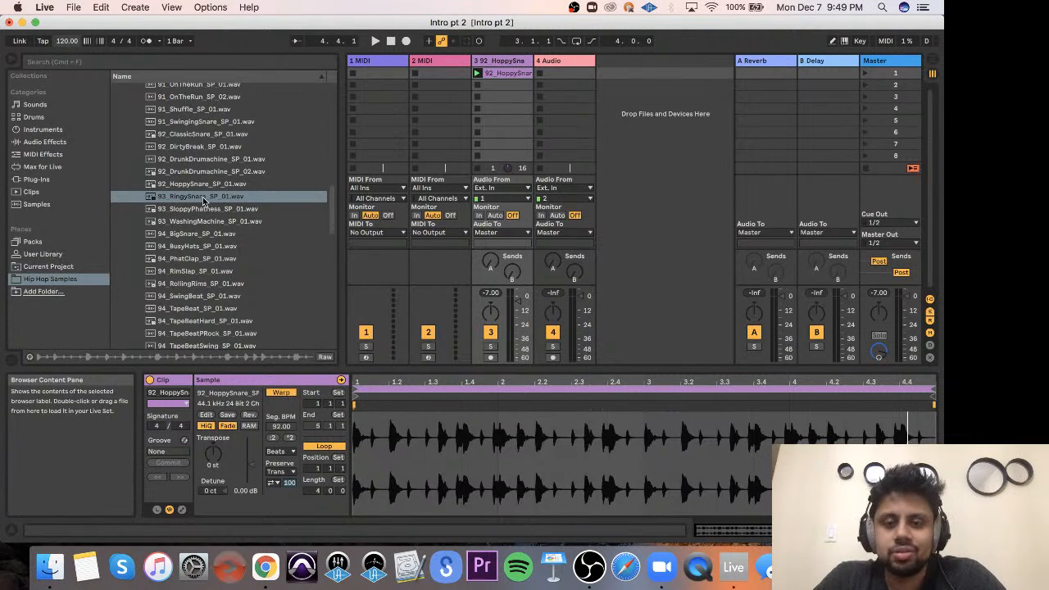
{"action": "left_click", "coordinate": [69, 42]}
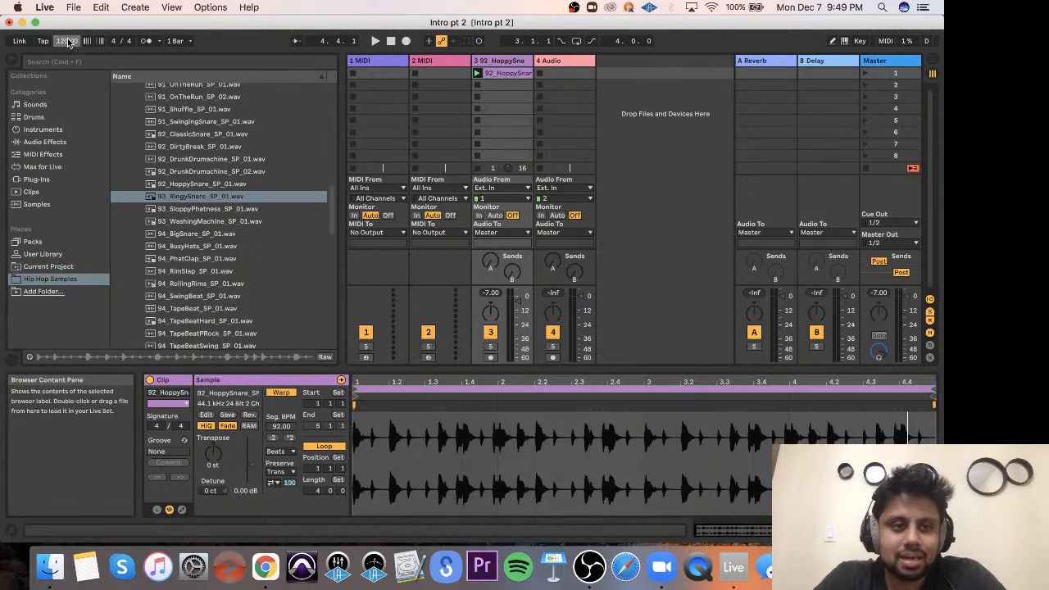
{"action": "left_click", "coordinate": [476, 73]}
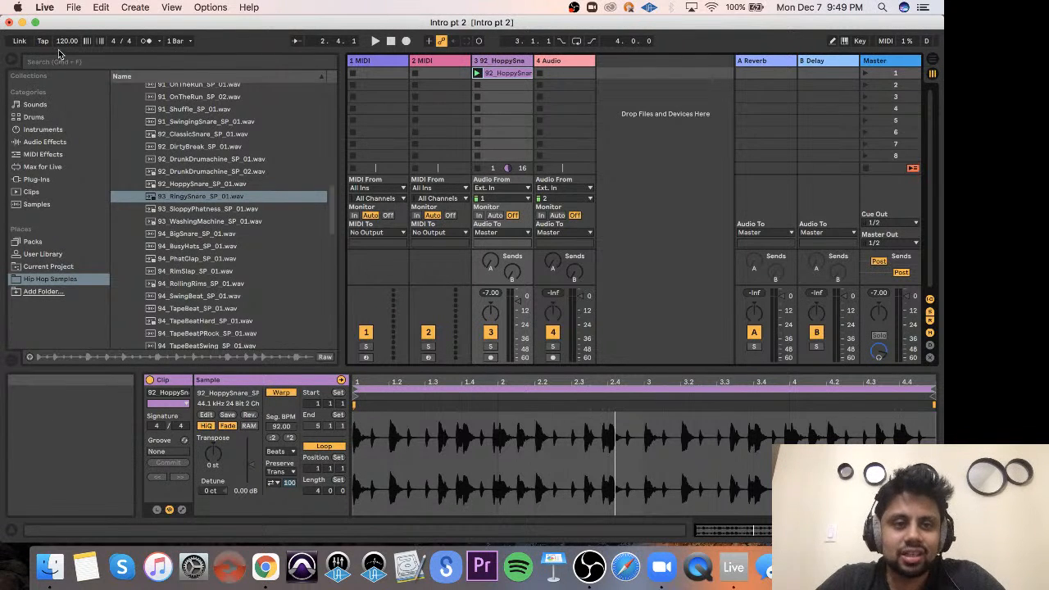
Turn off Warp for the 92_HoppySnare clip.
{"action": "left_click", "coordinate": [282, 394]}
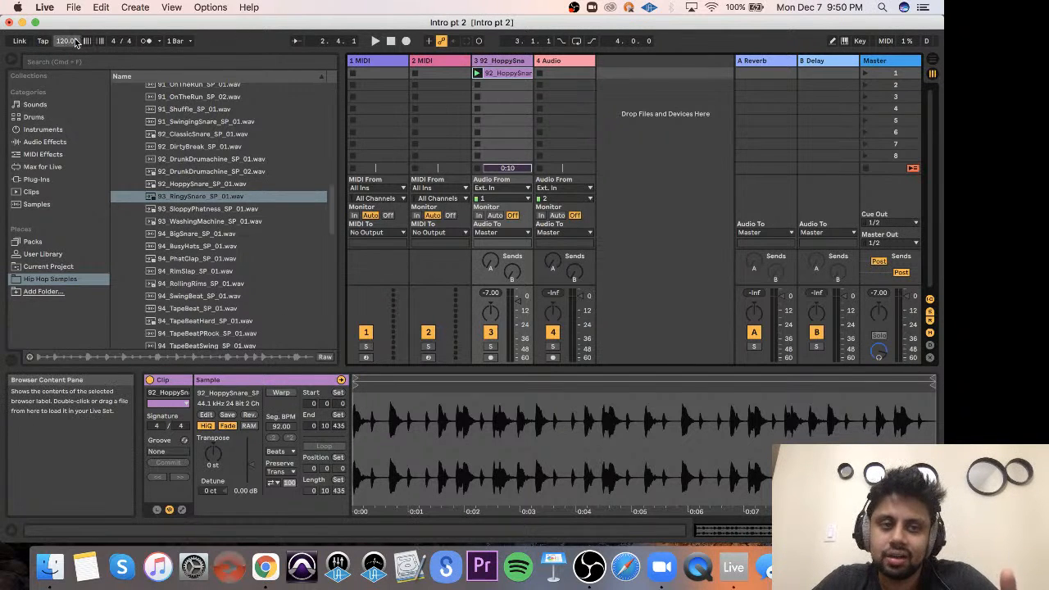
Turn Warp back on for the 92_HoppySnare clip and play it, setting the project tempo to 95 BPM.
{"action": "left_click", "coordinate": [282, 393]}
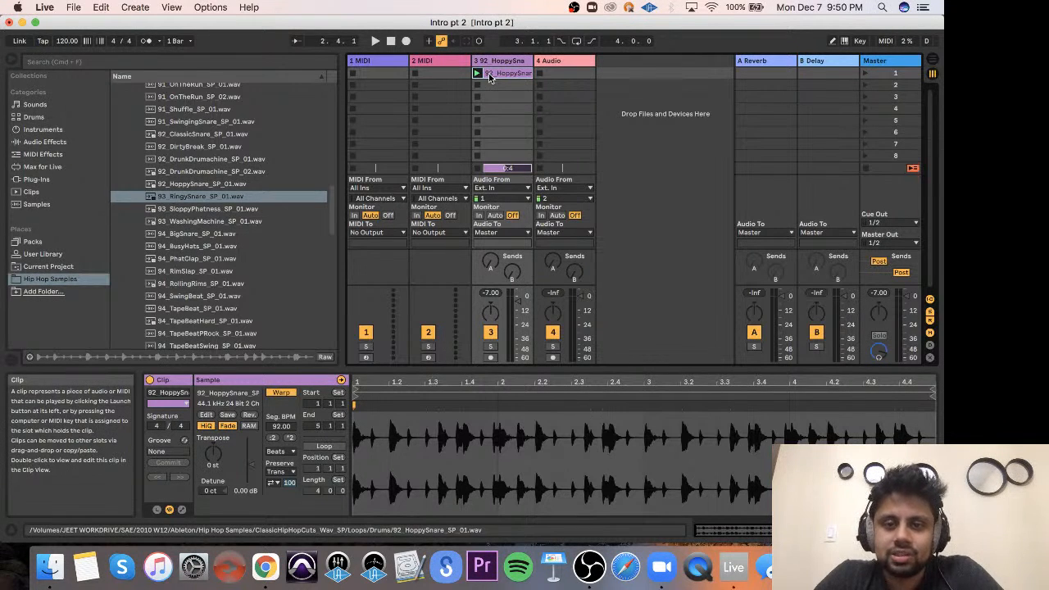
{"action": "left_click", "coordinate": [476, 74]}
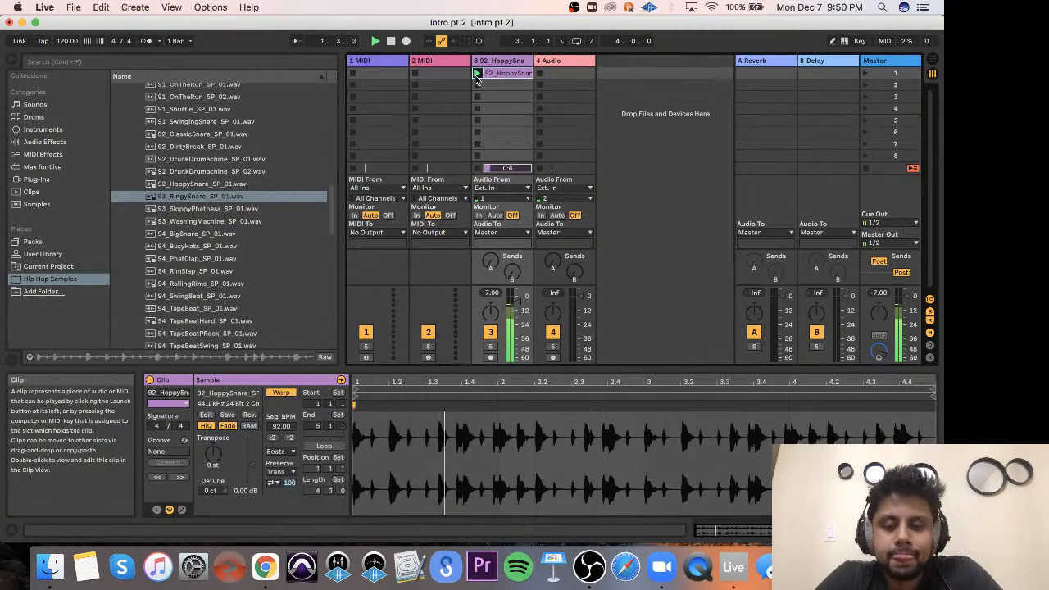
{"action": "mouse_move", "coordinate": [66, 41]}
{"action": "left_mouse_down"}
{"action": "mouse_move", "coordinate": [66, 60]}
{"action": "mouse_move", "coordinate": [66, 44]}
{"action": "left_mouse_up"}
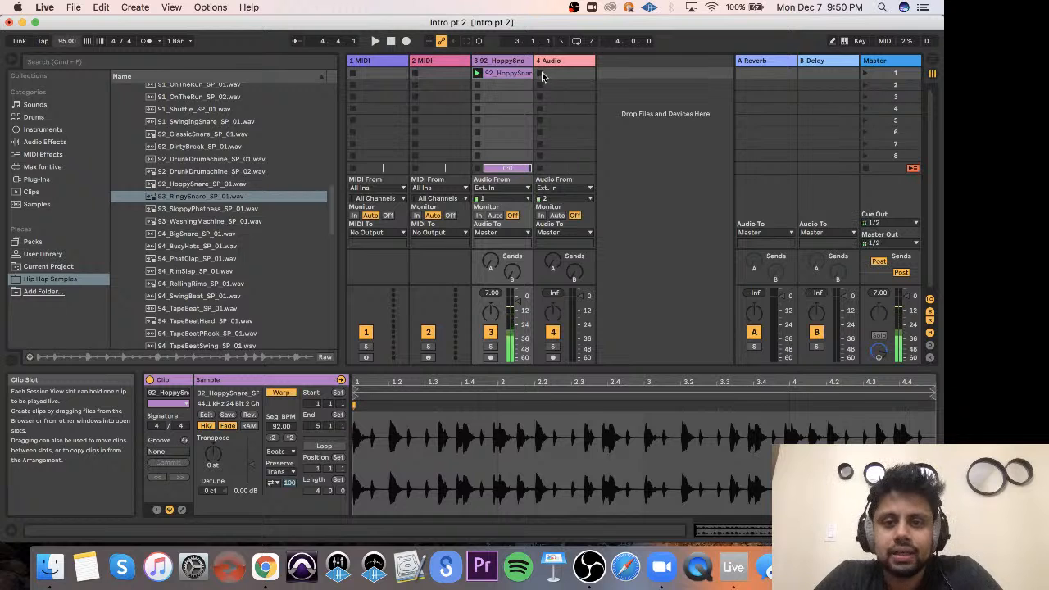
Collapse the Drums loops folder and expand the Rhodes folder in ClassicHipHopCuts_Wav_SP.
{"action": "scroll", "coordinate": [228, 158], "scroll_direction": "up", "scroll_amount": 10}
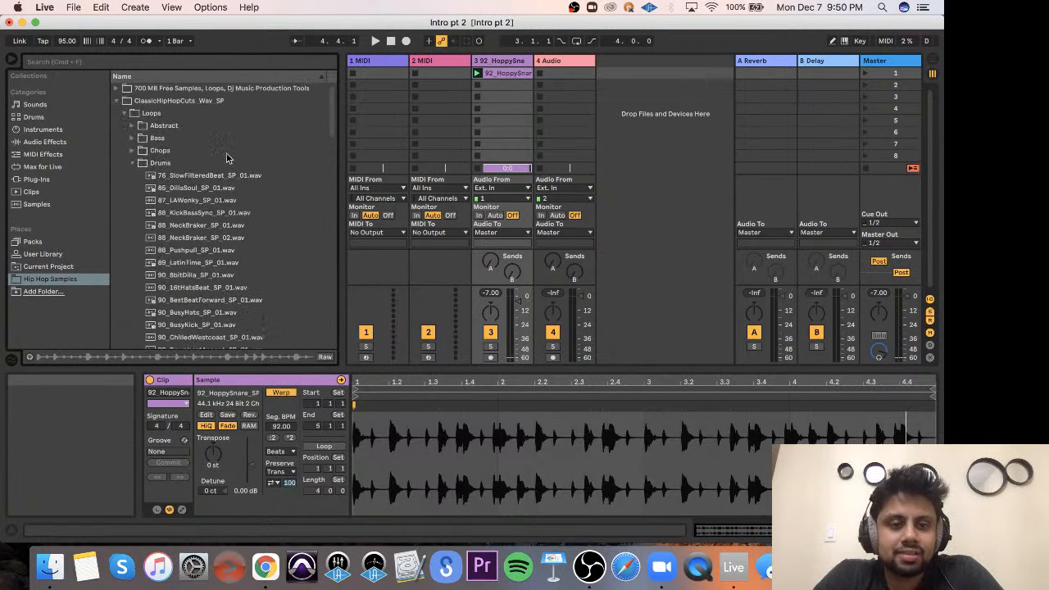
{"action": "left_click", "coordinate": [132, 163]}
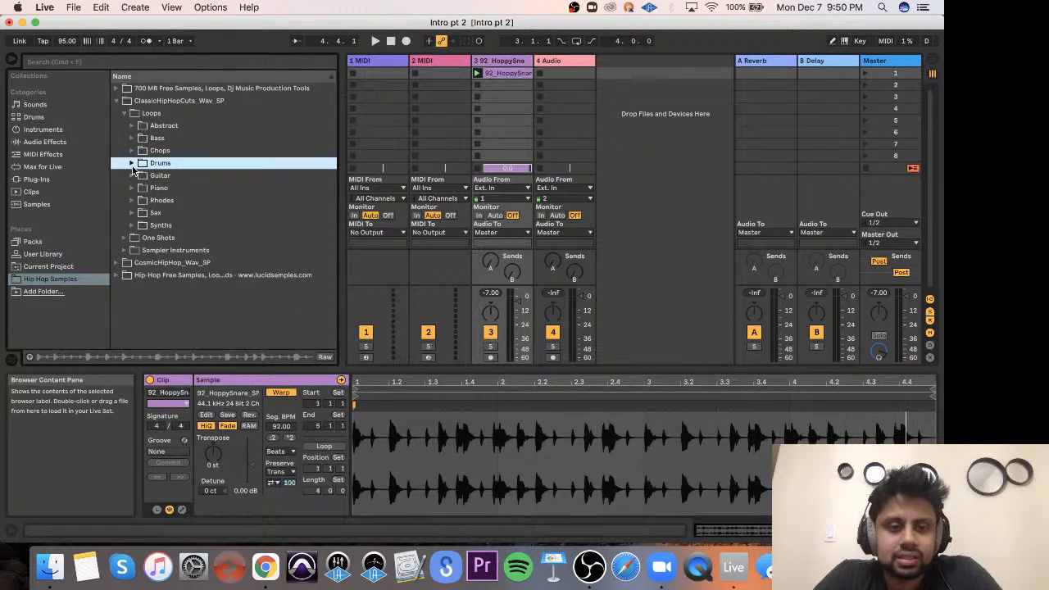
{"action": "left_click", "coordinate": [132, 139]}
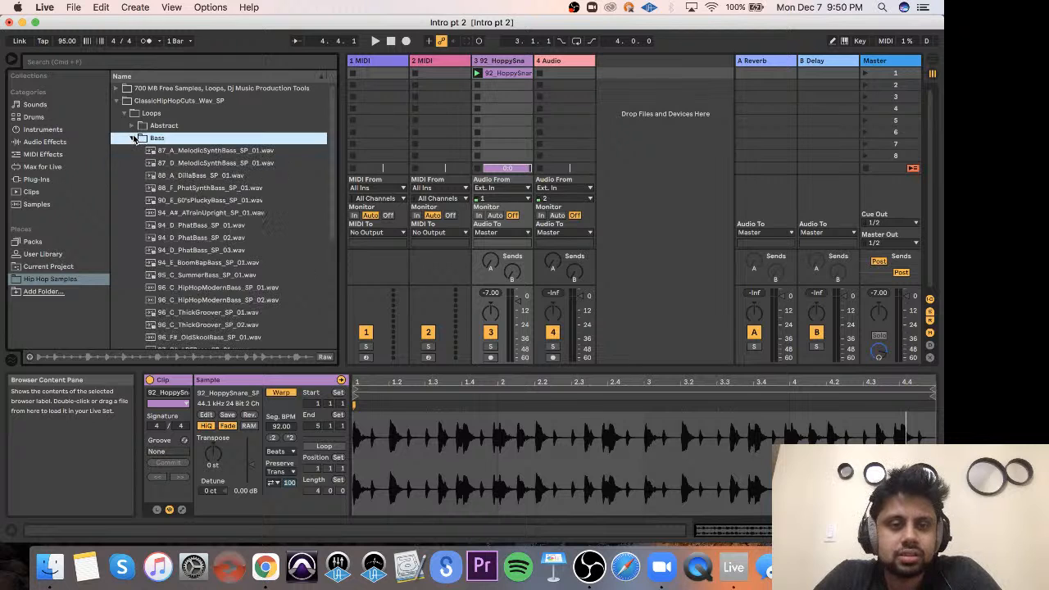
{"action": "left_click", "coordinate": [132, 138]}
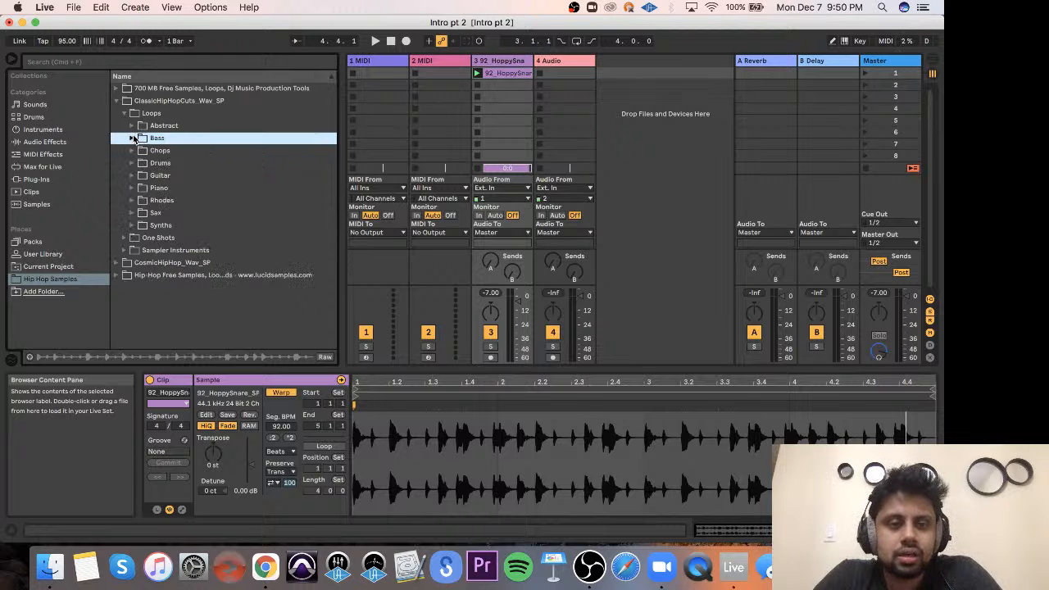
{"action": "left_click", "coordinate": [132, 201]}
{"action": "scroll", "coordinate": [131, 196], "scroll_direction": "down", "scroll_amount": 3}
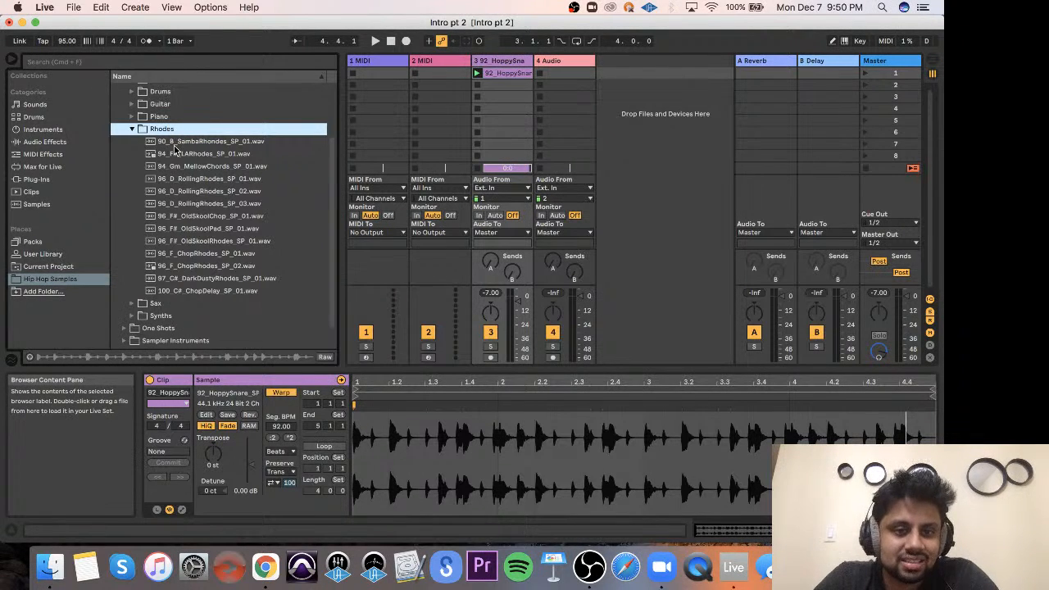
Audition 96_F_ChopRhodes_SP_01.wav and 96_F_ChopRhodes_SP_02.wav, and load the SP_02 loop into the 4 Audio track's first clip slot.
{"action": "left_click", "coordinate": [182, 256]}
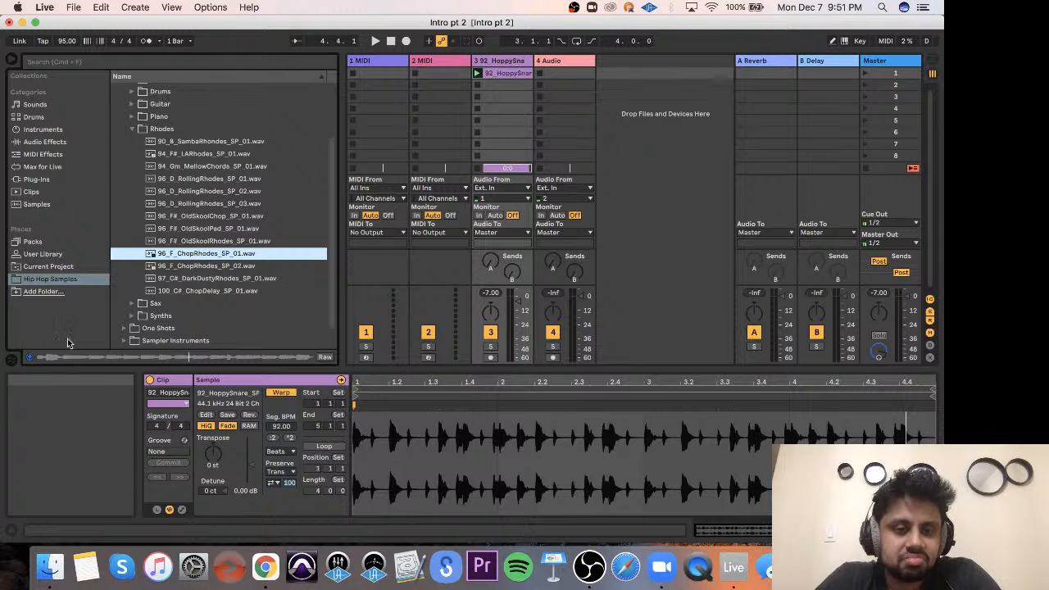
{"action": "left_click", "coordinate": [197, 266]}
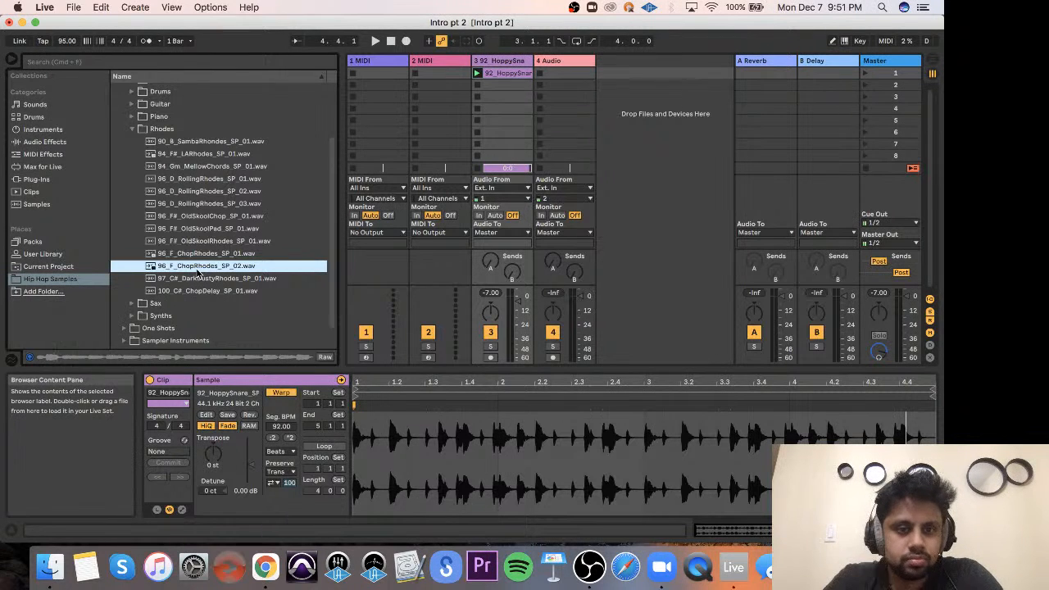
{"action": "left_click_drag", "start_coordinate": [198, 270], "coordinate": [578, 75]}
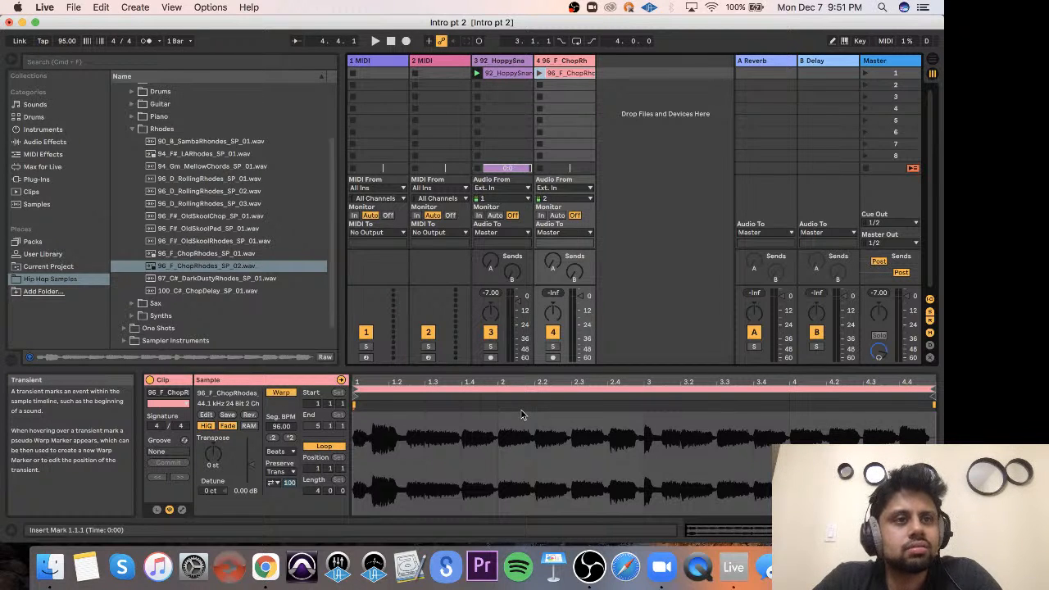
Place the insert mark at a few points around beat 2.2 in the 96_F_ChopRhodes clip's waveform.
{"action": "left_click", "coordinate": [552, 430]}
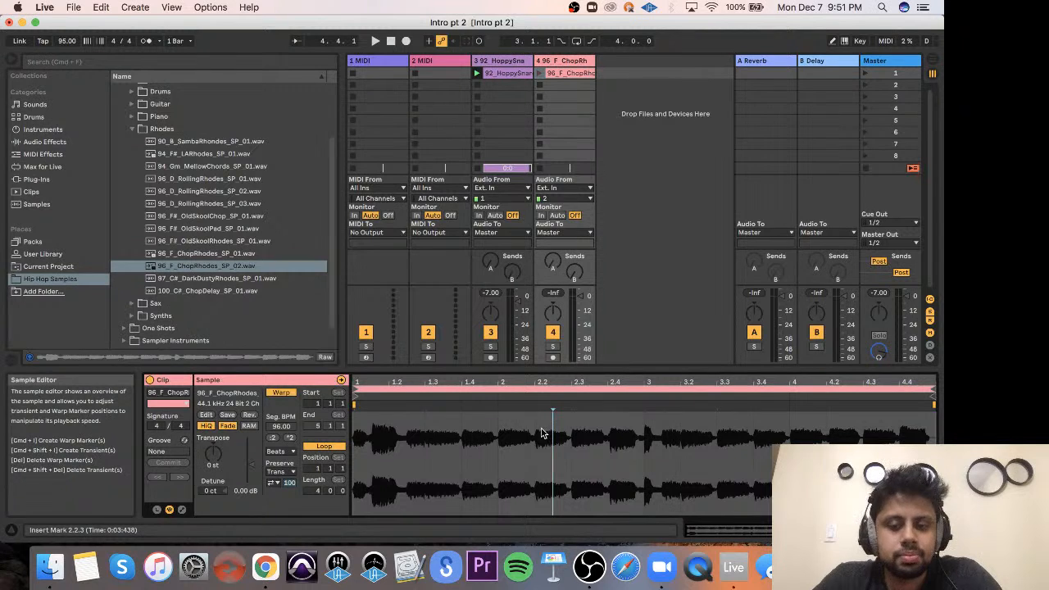
{"action": "left_click", "coordinate": [534, 434]}
{"action": "left_click_drag", "start_coordinate": [535, 435], "coordinate": [552, 432]}
{"action": "left_click", "coordinate": [553, 433]}
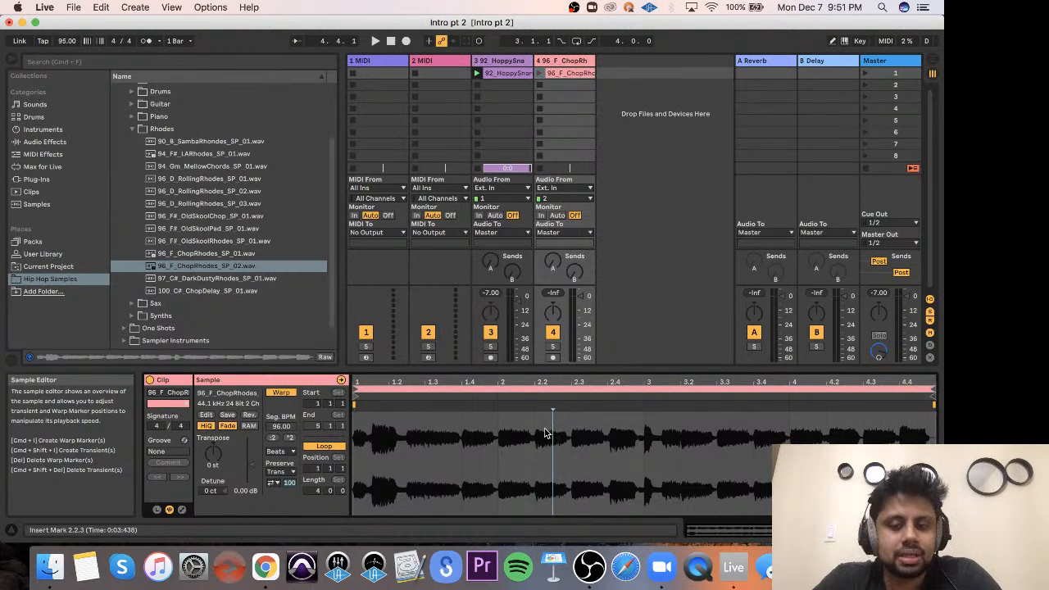
{"action": "left_click", "coordinate": [543, 432]}
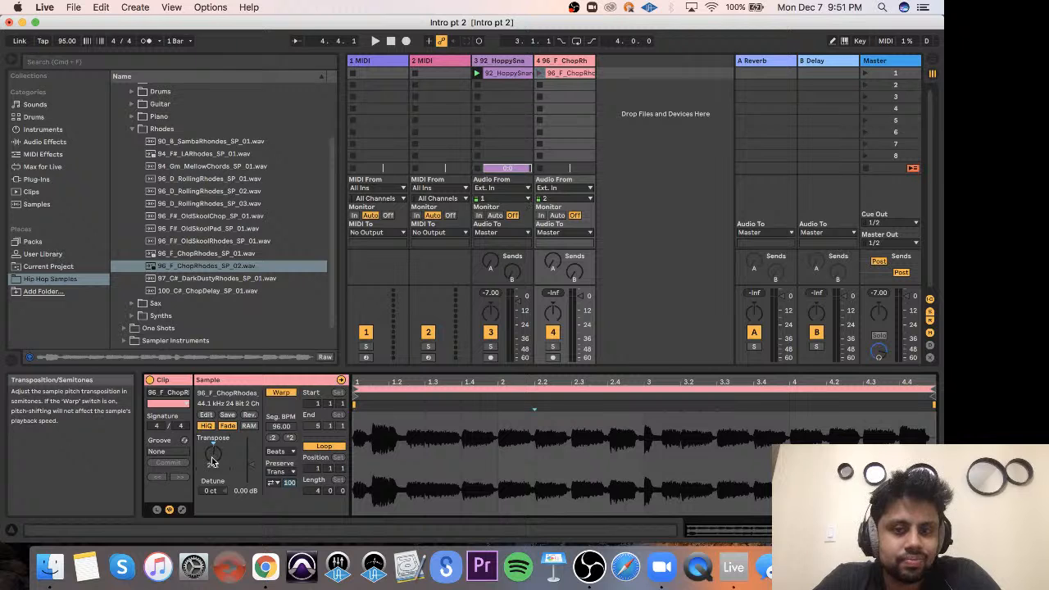
Launch the 96_F_ChopRhodes clip several times to hear how it plays at the project tempo.
{"action": "left_click", "coordinate": [482, 87]}
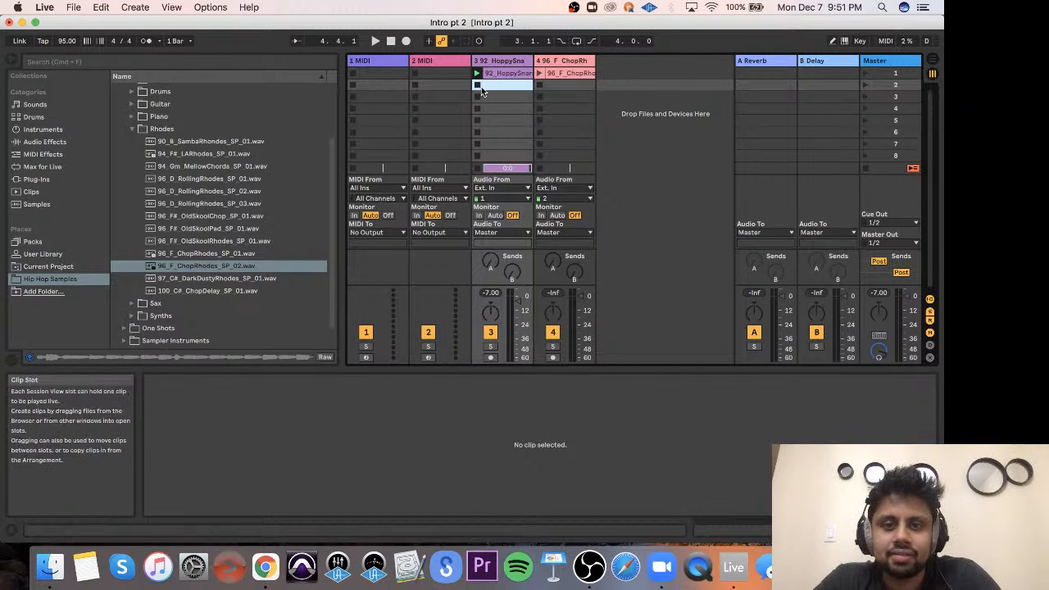
{"action": "left_click", "coordinate": [539, 73]}
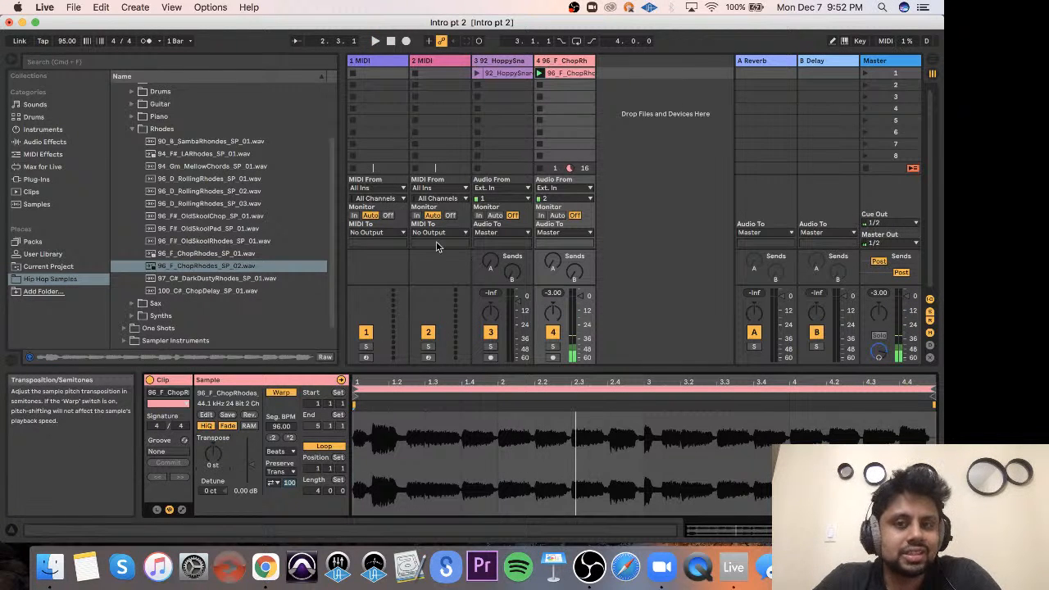
{"action": "left_click", "coordinate": [541, 73]}
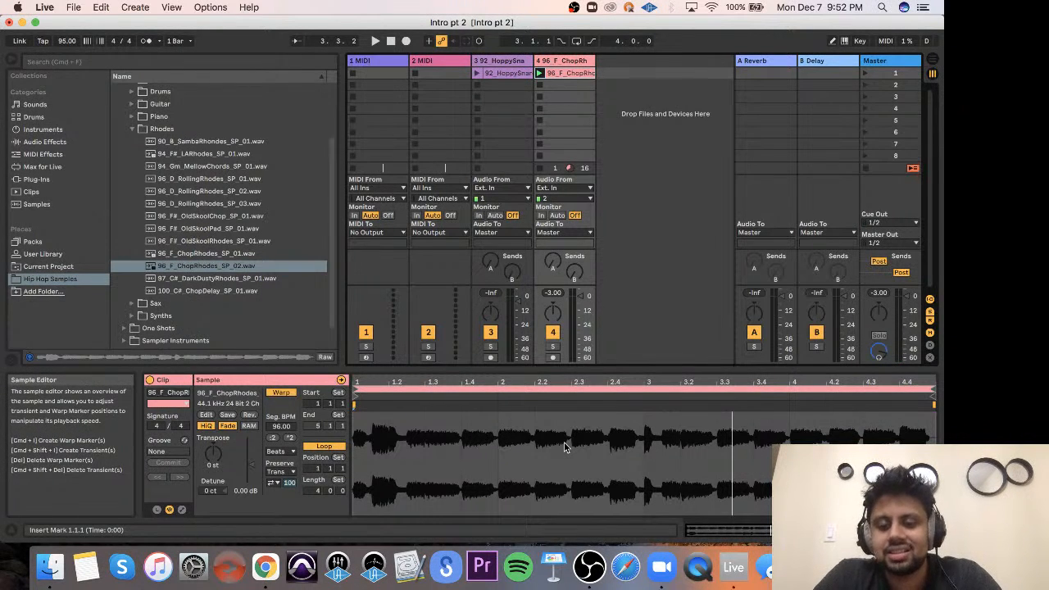
{"action": "left_click", "coordinate": [540, 74]}
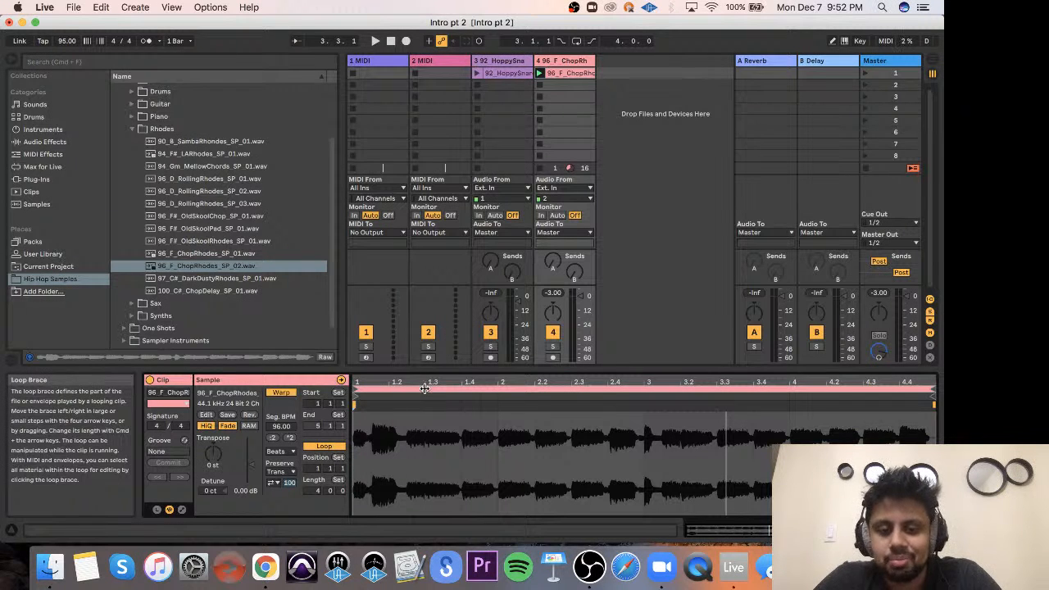
Shorten the 96_F_ChopRhodes clip's loop to two bars, ending at bar 3, and launch the clip to hear it.
{"action": "left_click", "coordinate": [559, 62]}
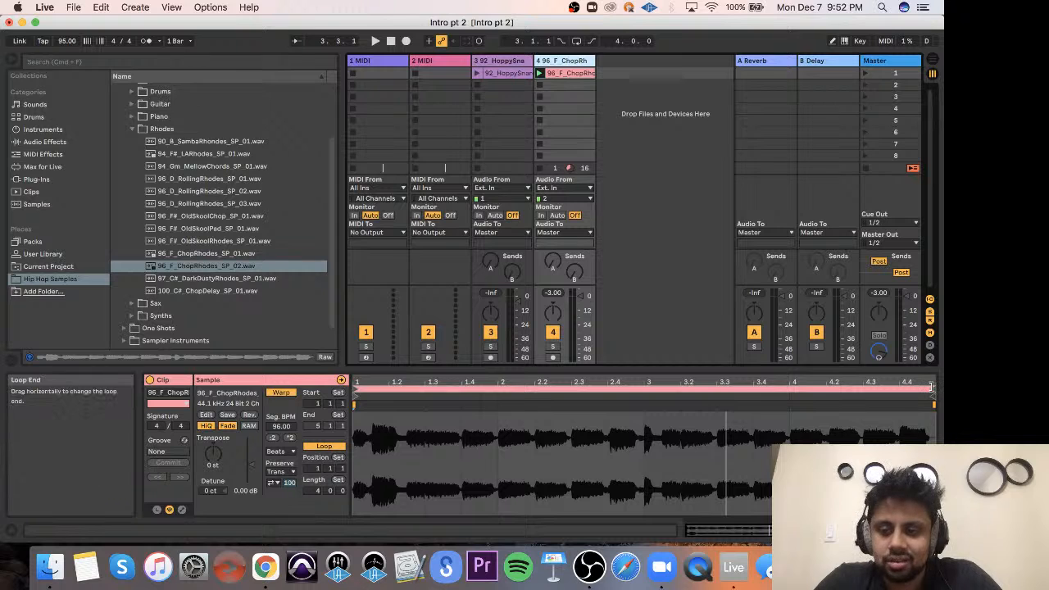
{"action": "left_click_drag", "start_coordinate": [924, 386], "coordinate": [636, 383]}
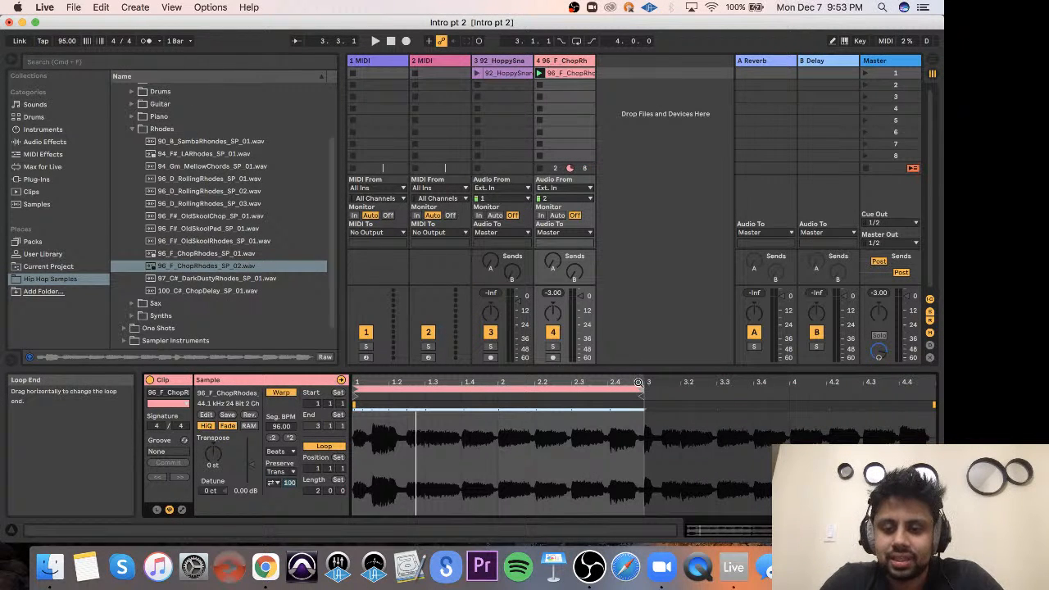
{"action": "left_click", "coordinate": [540, 74]}
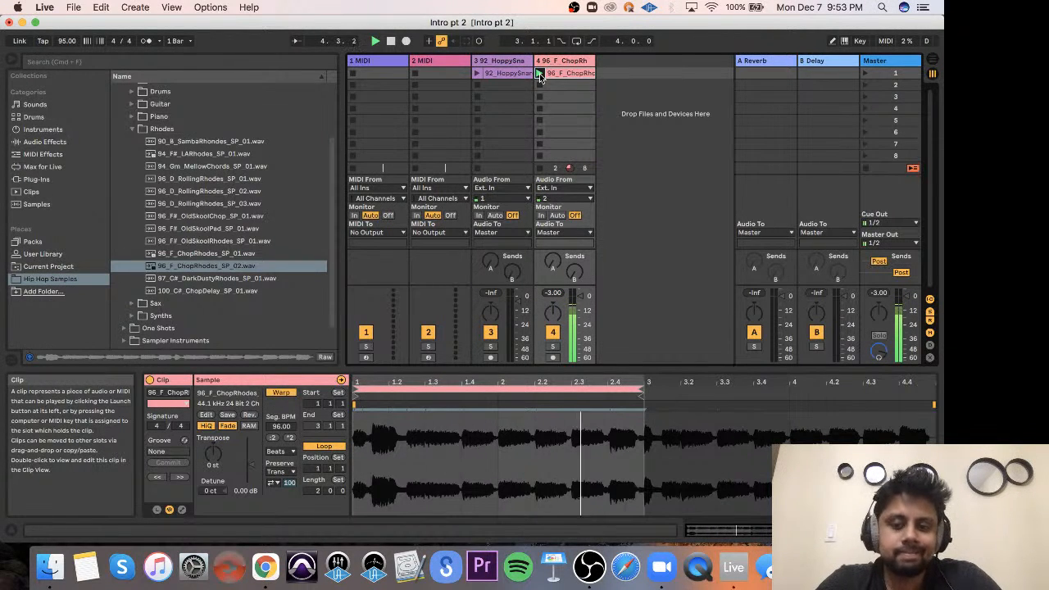
Play the 92_HoppySnare clip alongside the Rhodes clip and on its own, and turn on Loop for it.
{"action": "left_click", "coordinate": [475, 74]}
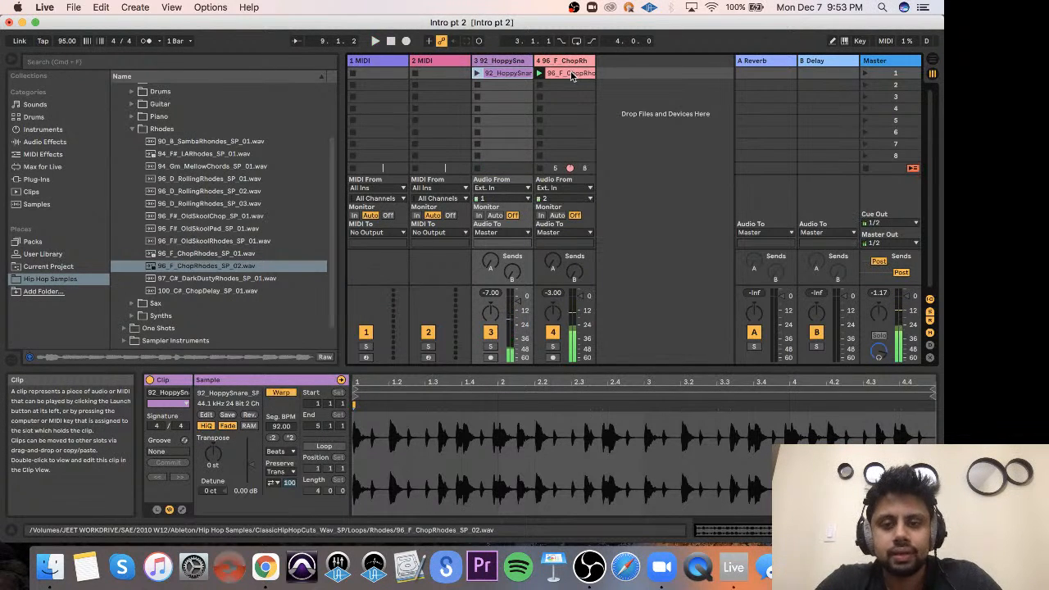
{"action": "left_click", "coordinate": [478, 74]}
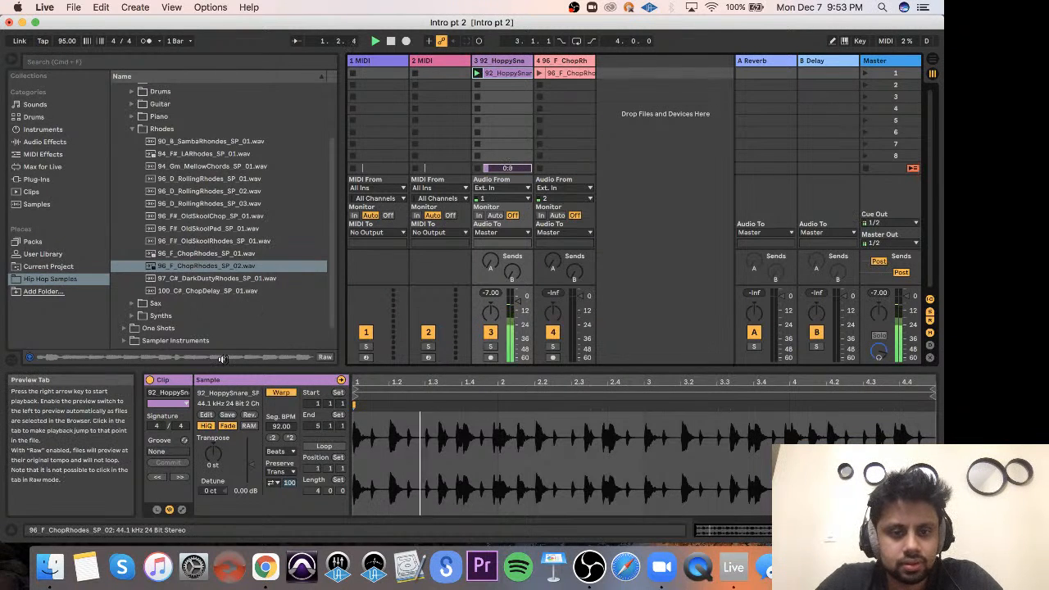
{"action": "left_click", "coordinate": [324, 446]}
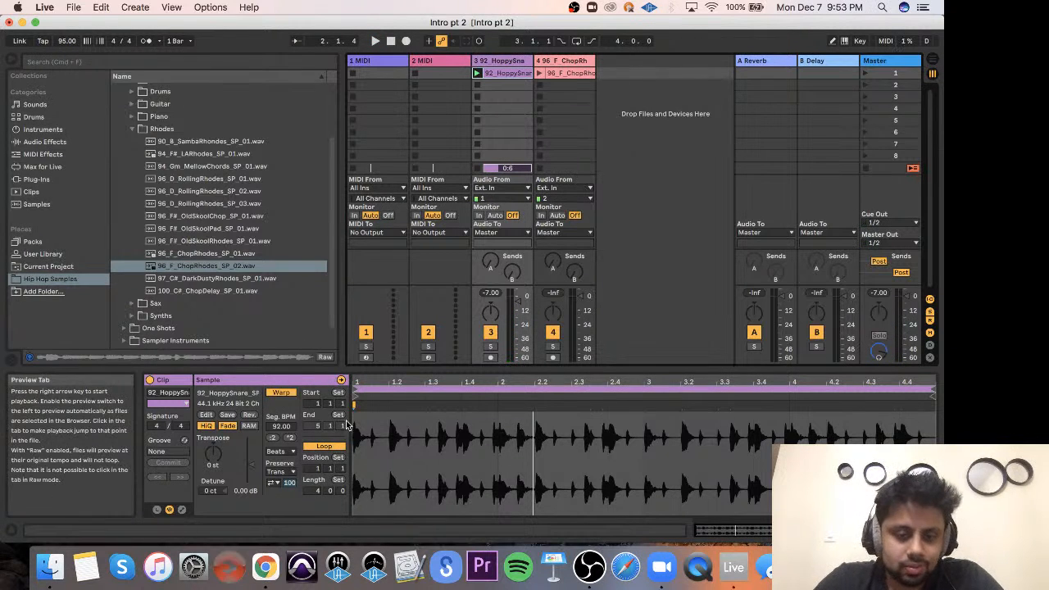
{"action": "left_click", "coordinate": [338, 447]}
{"action": "left_click", "coordinate": [338, 447]}
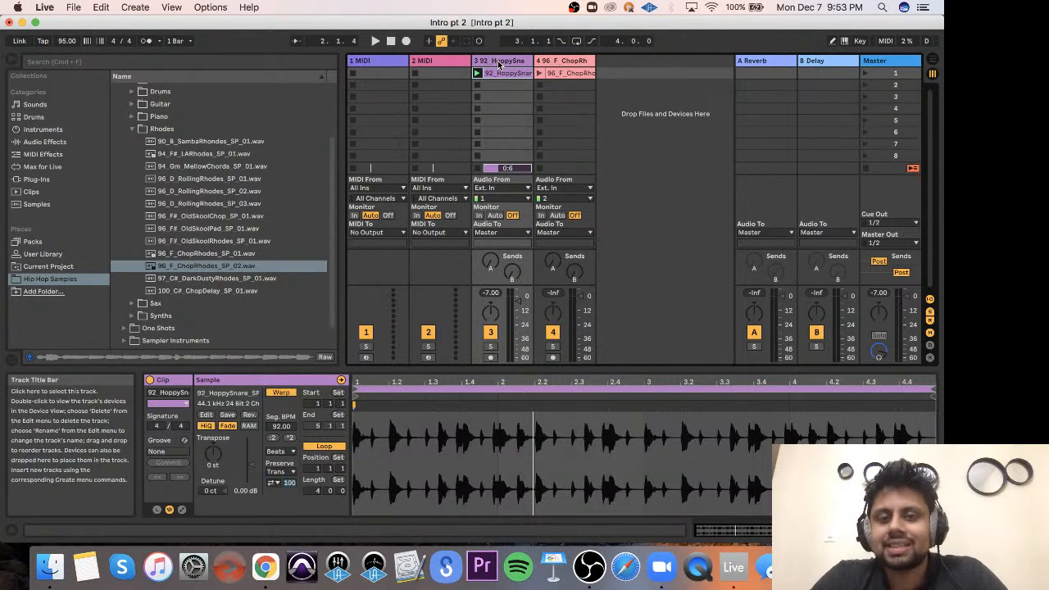
Rename the track holding the 92_HoppySnare clip as Drums.
{"action": "left_click", "coordinate": [556, 61]}
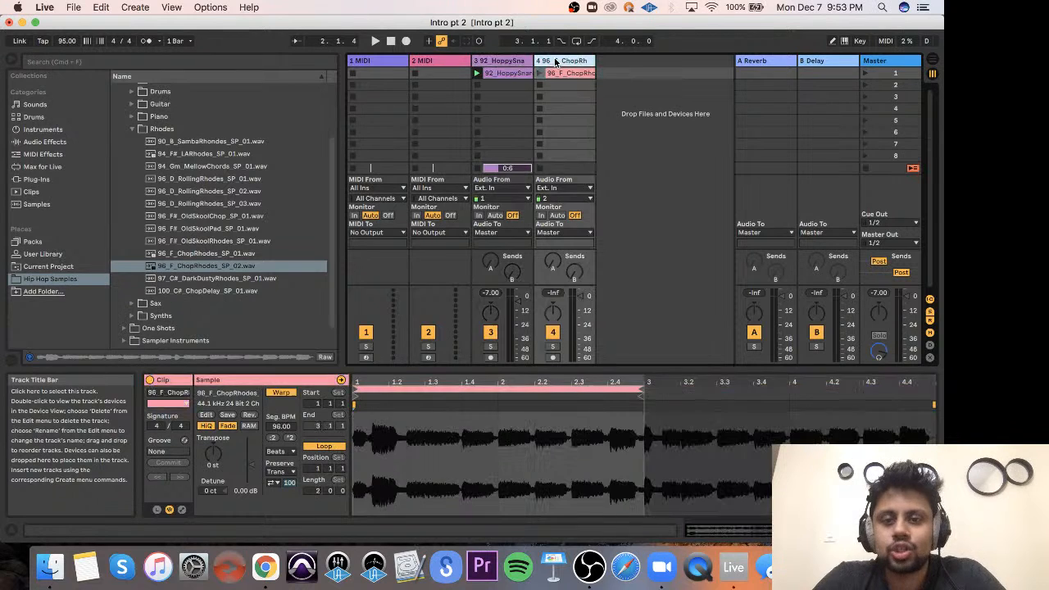
{"action": "left_click", "coordinate": [514, 62]}
{"action": "left_click", "coordinate": [543, 61]}
{"action": "left_click", "coordinate": [522, 62]}
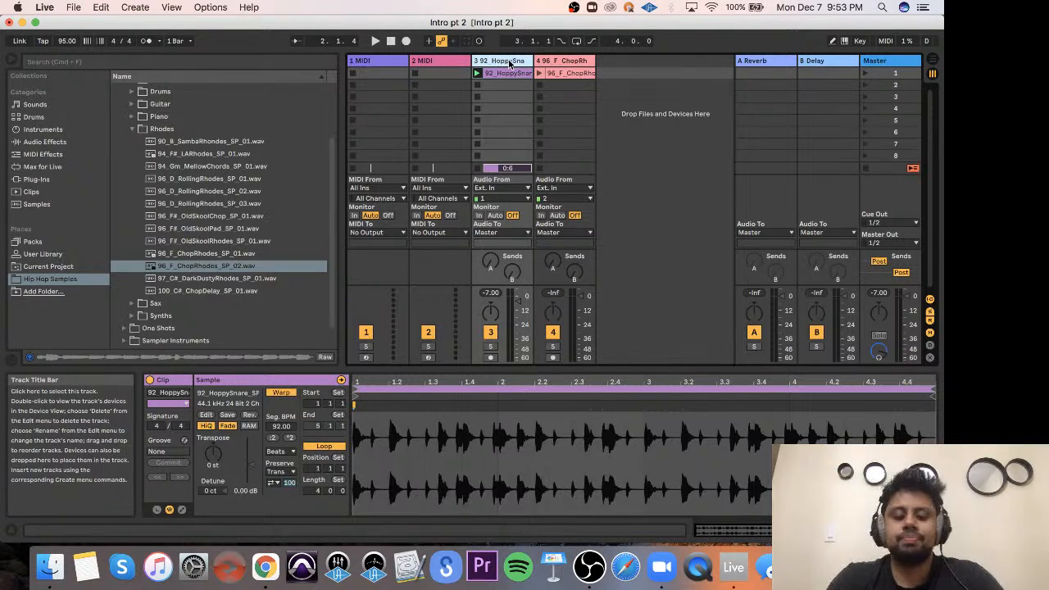
{"action": "key", "text": "super+r"}
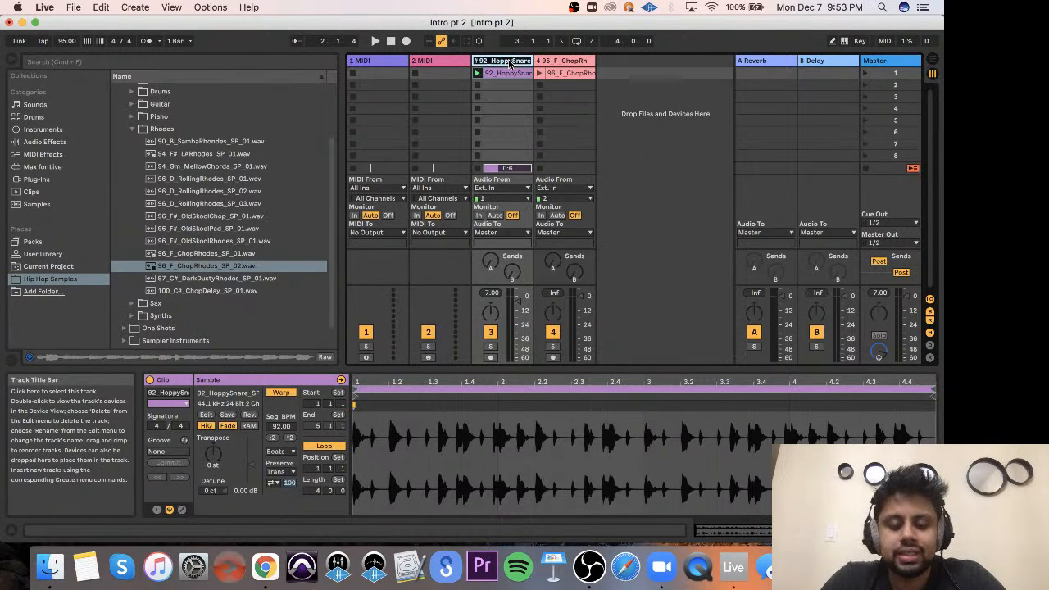
{"action": "type", "text": "Drums"}
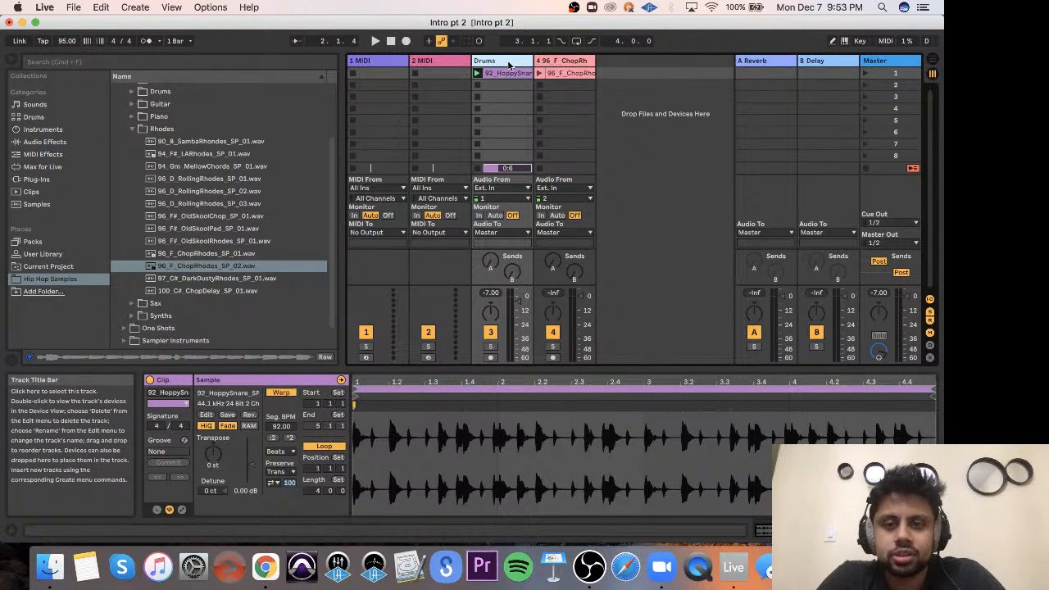
Rename the track holding the 96_F_ChopRhodes clip as Rhodes.
{"action": "left_click", "coordinate": [555, 62]}
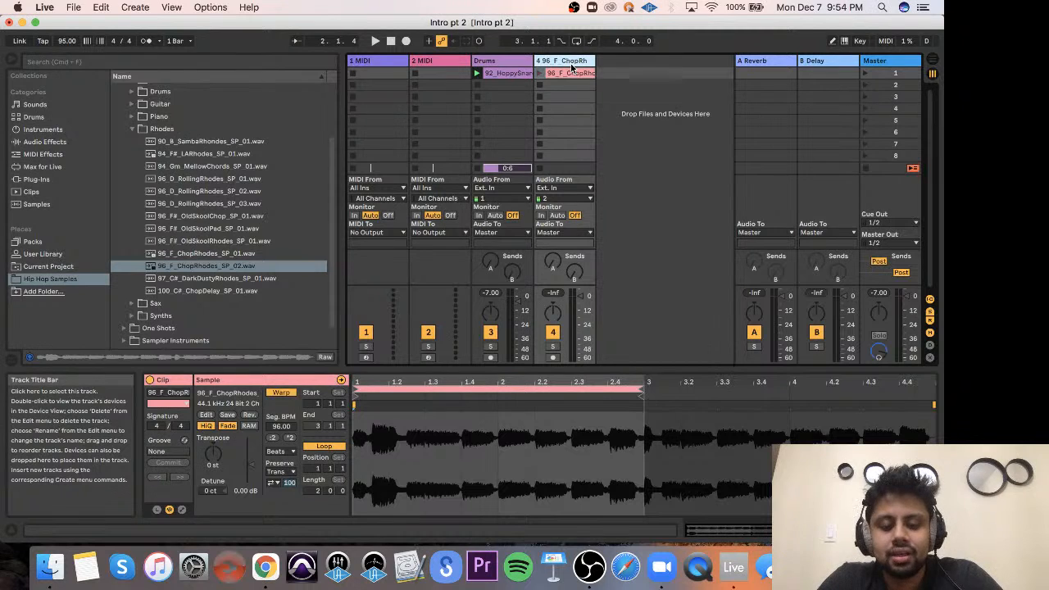
{"action": "key", "text": "super+r"}
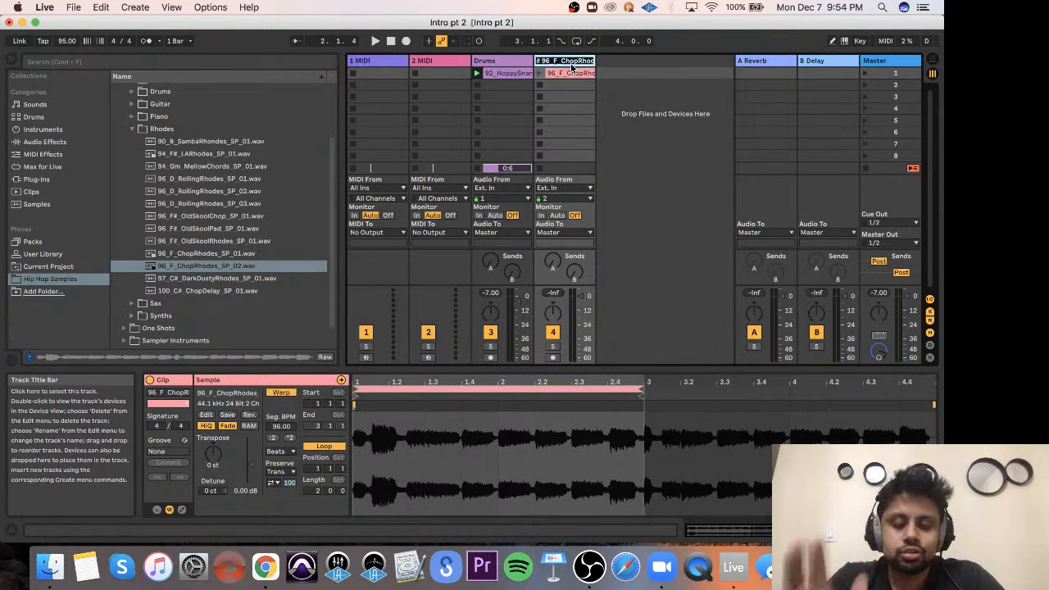
{"action": "type", "text": "Rhodes"}
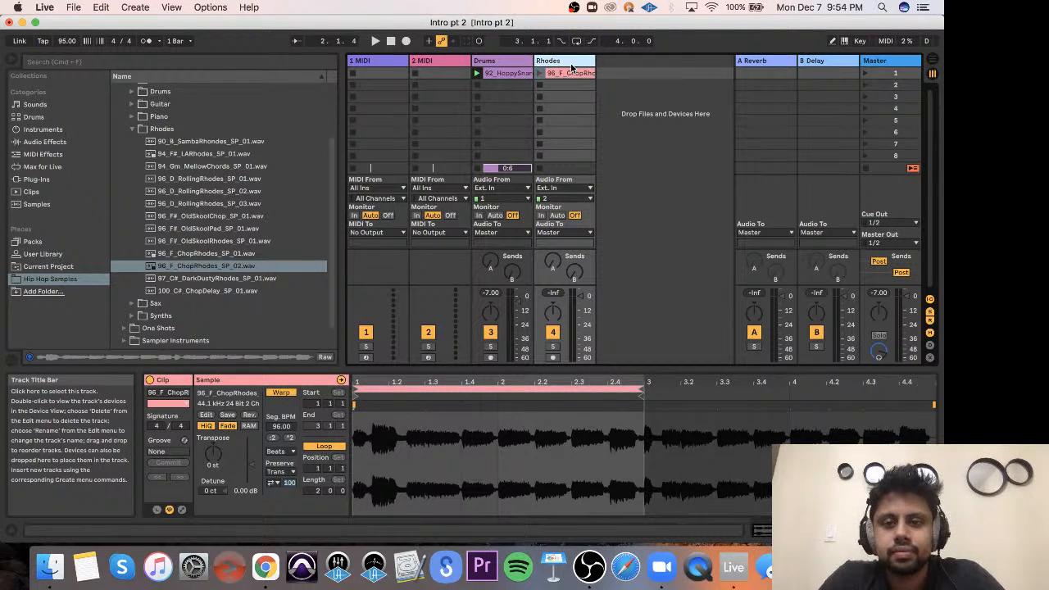
{"action": "left_click", "coordinate": [595, 96]}
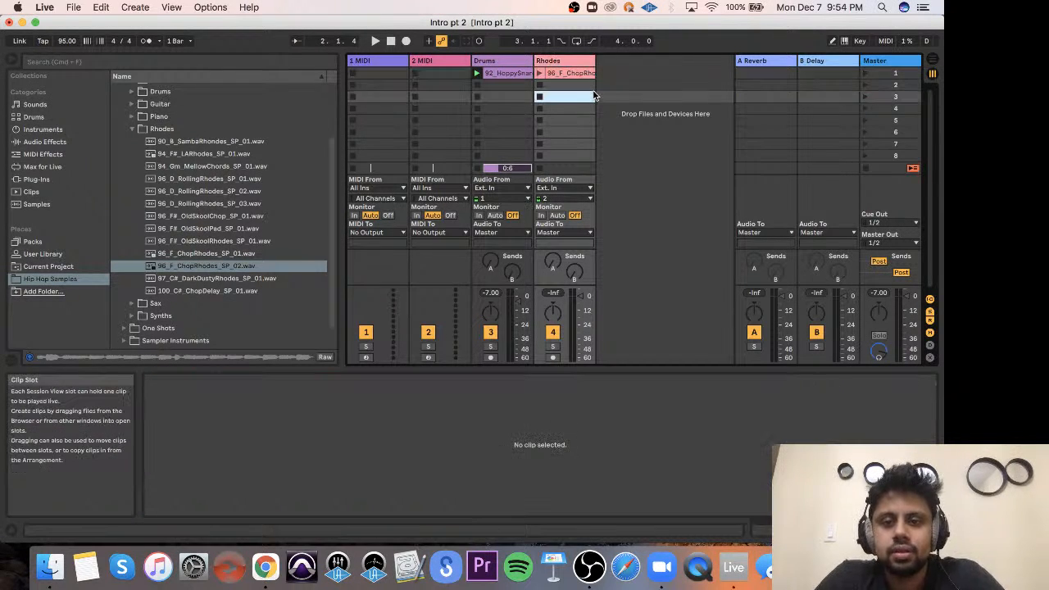
{"action": "left_click", "coordinate": [504, 63]}
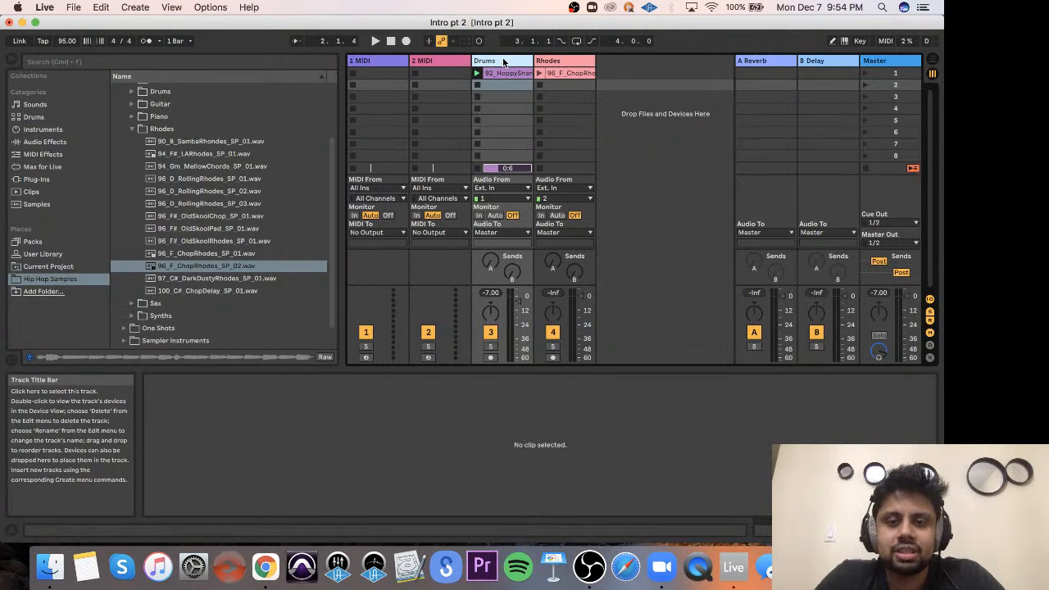
{"action": "left_click", "coordinate": [546, 61]}
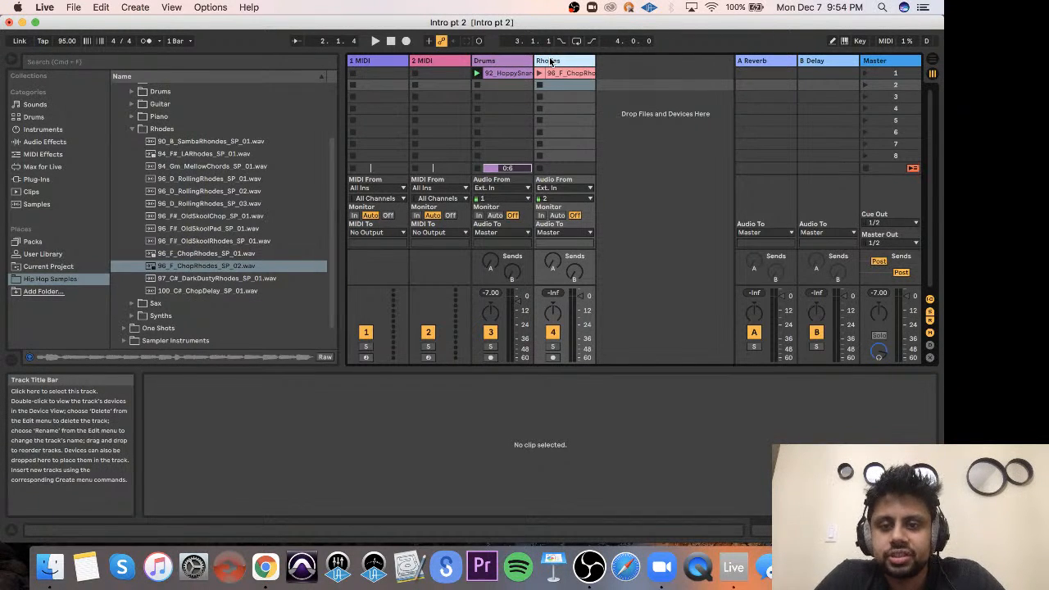
Load 90_ChilledWestcoast_SP_01.wav from the drum loops into the Drums track's second slot, below the 92_HoppySnare clip.
{"action": "left_click", "coordinate": [502, 73]}
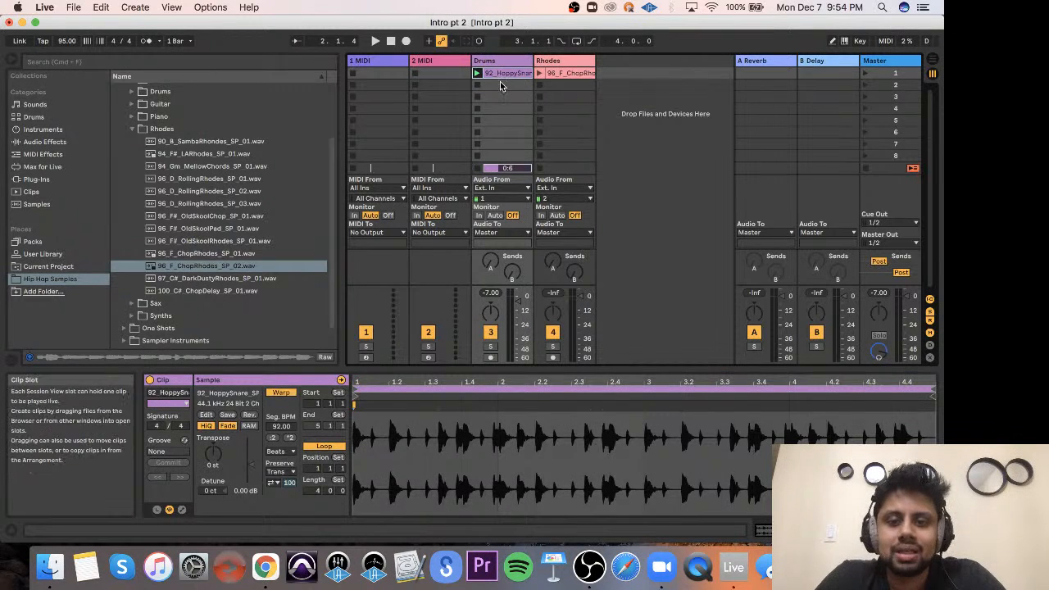
{"action": "left_click", "coordinate": [503, 96]}
{"action": "left_click", "coordinate": [503, 62]}
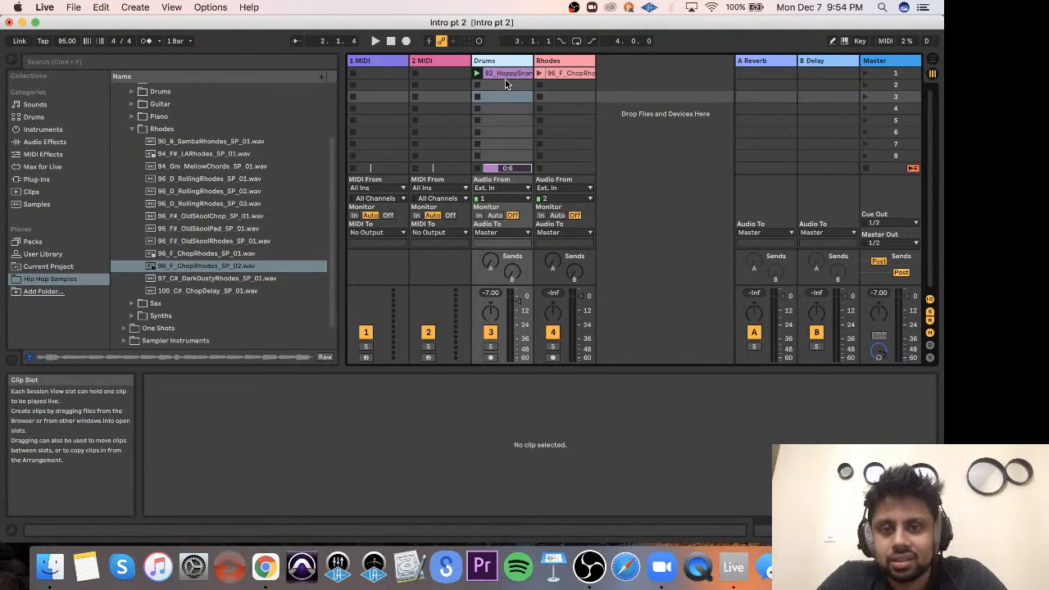
{"action": "left_click", "coordinate": [132, 129]}
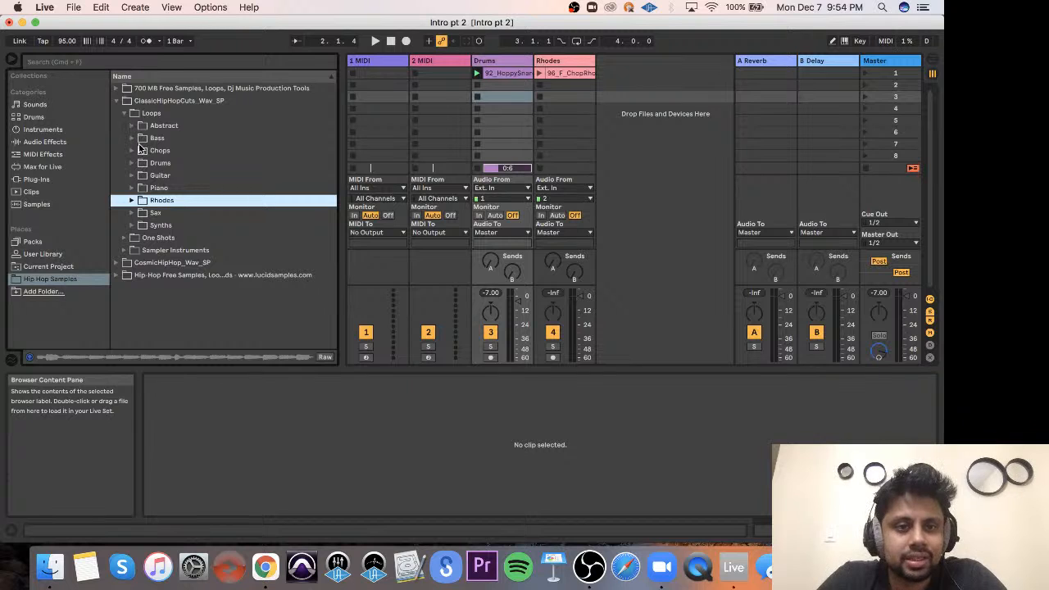
{"action": "left_click", "coordinate": [134, 163]}
{"action": "scroll", "coordinate": [172, 240], "scroll_direction": "down", "scroll_amount": 8}
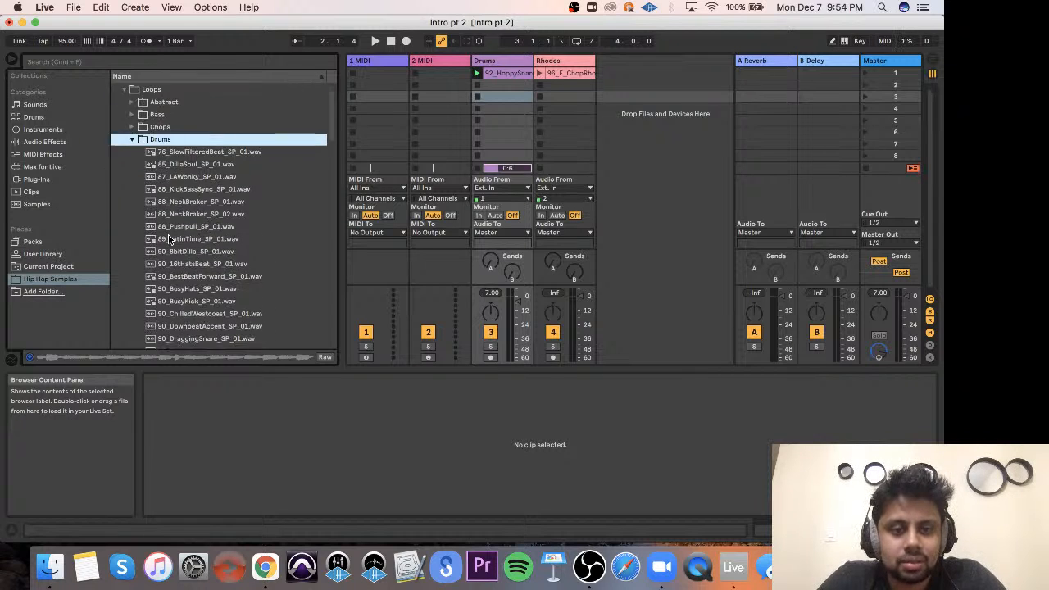
{"action": "left_click", "coordinate": [180, 233]}
{"action": "left_click_drag", "start_coordinate": [180, 238], "coordinate": [485, 90]}
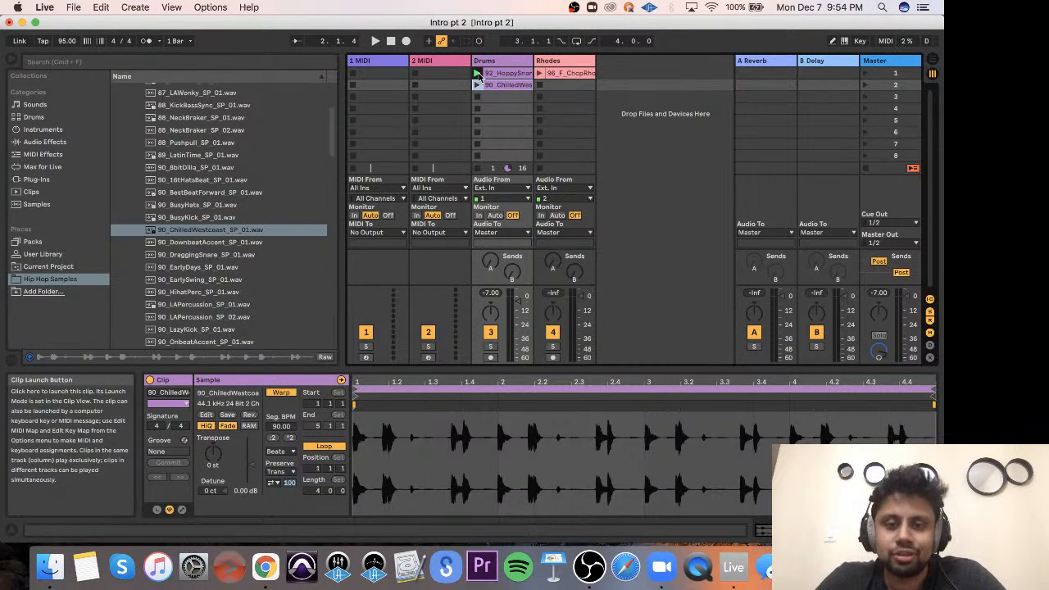
Play the 92_HoppySnare and 90_ChilledWestcoast clips alternately, and delete the 90_ChilledWestcoast clip from the Drums track.
{"action": "left_click", "coordinate": [477, 74]}
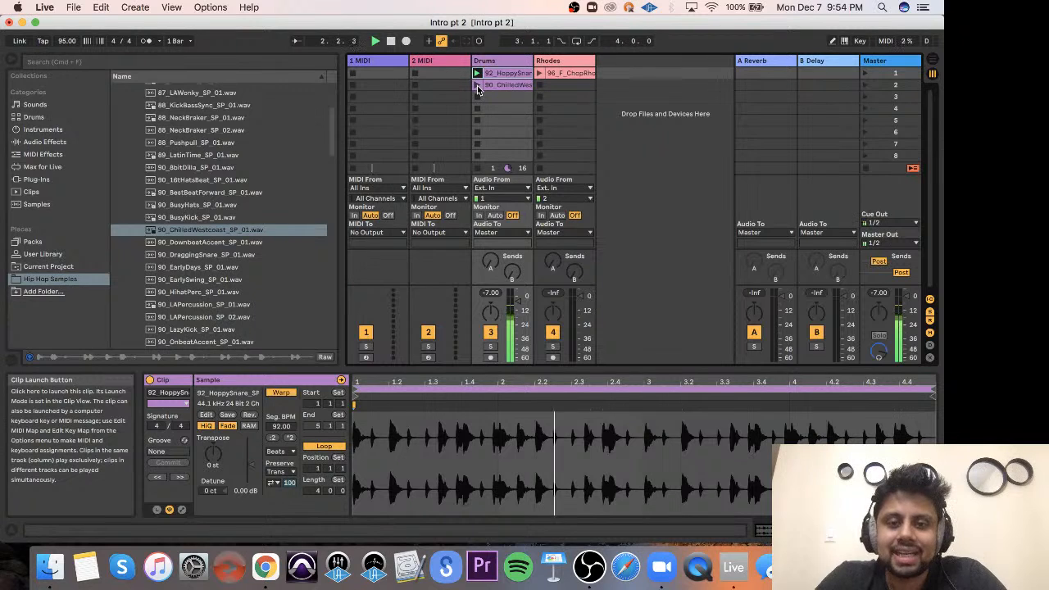
{"action": "left_click", "coordinate": [477, 87]}
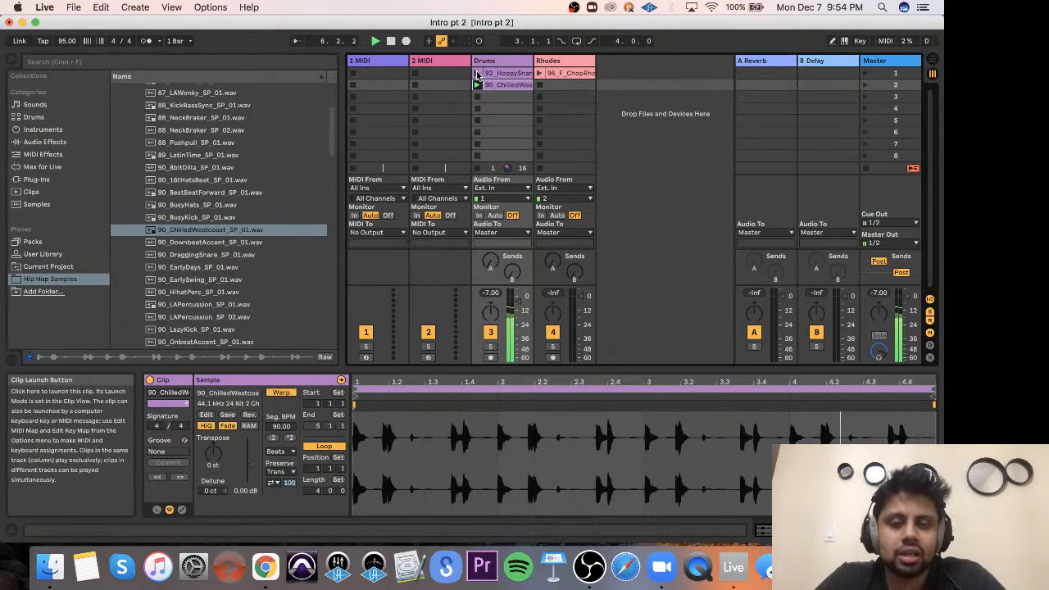
{"action": "left_click", "coordinate": [476, 72]}
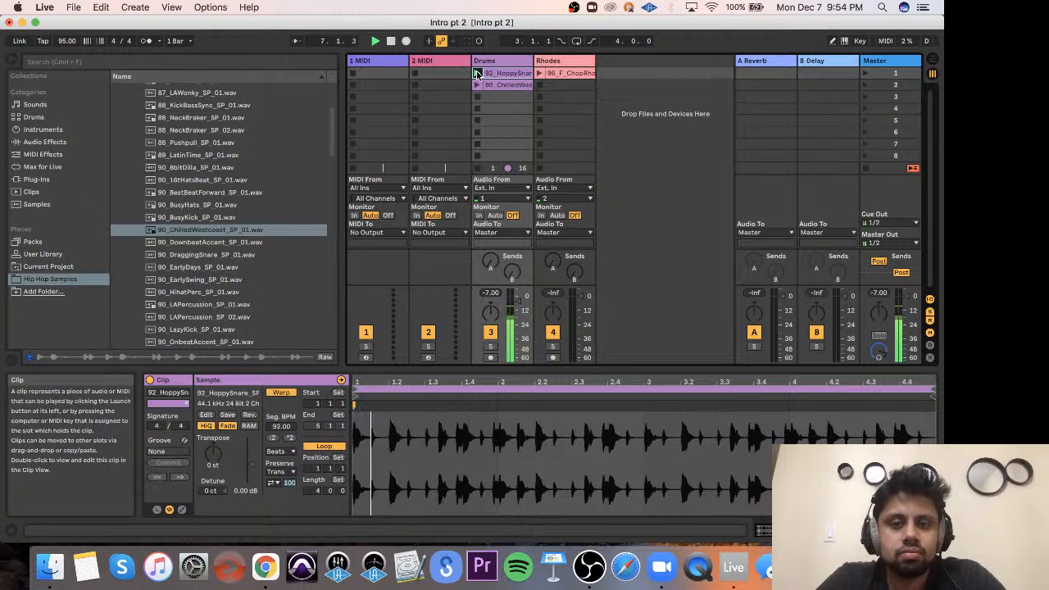
{"action": "left_click", "coordinate": [507, 85]}
{"action": "key", "text": "Delete"}
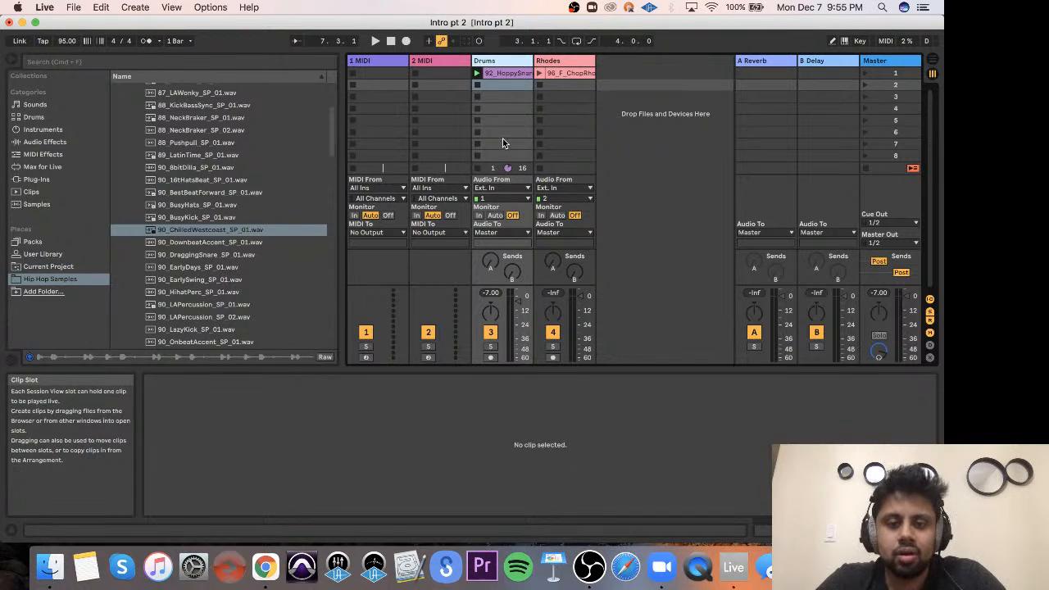
Put 90_Shuffle_SP_01.wav in the Drums track's first slot, with the 92_HoppySnare and 96_F_ChopRhodes clips moved down to scene 2.
{"action": "left_click", "coordinate": [220, 228]}
{"action": "scroll", "coordinate": [220, 229], "scroll_direction": "up", "scroll_amount": 5}
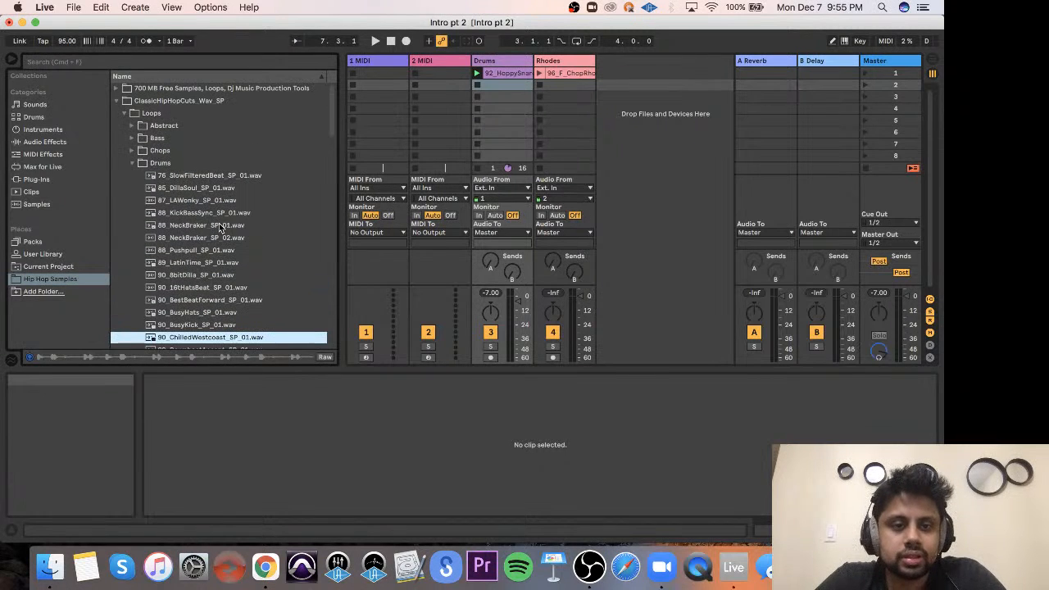
{"action": "scroll", "coordinate": [145, 200], "scroll_direction": "down", "scroll_amount": 10}
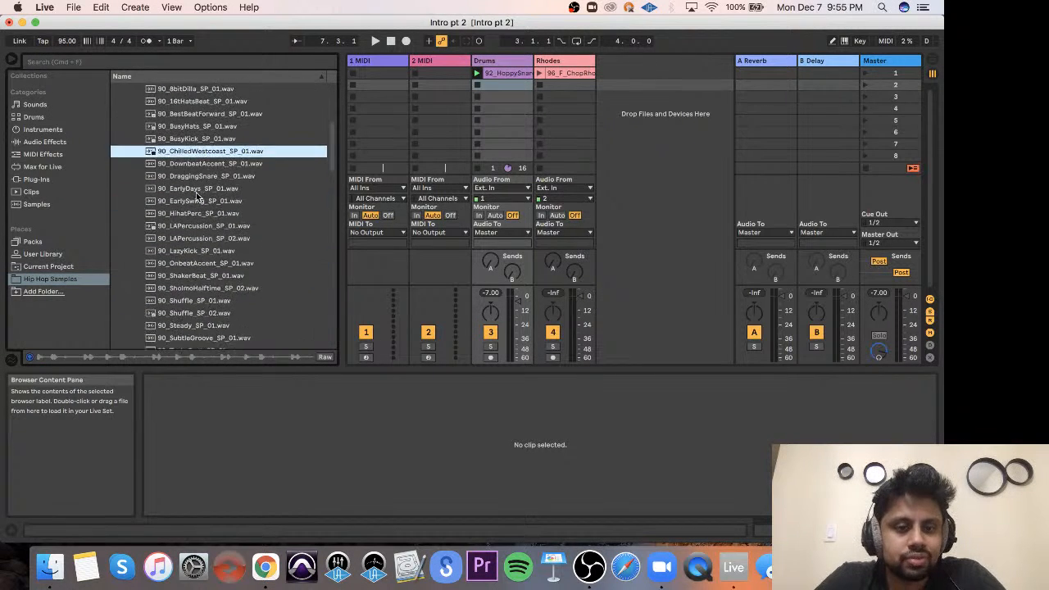
{"action": "left_click", "coordinate": [207, 235]}
{"action": "left_click", "coordinate": [206, 247]}
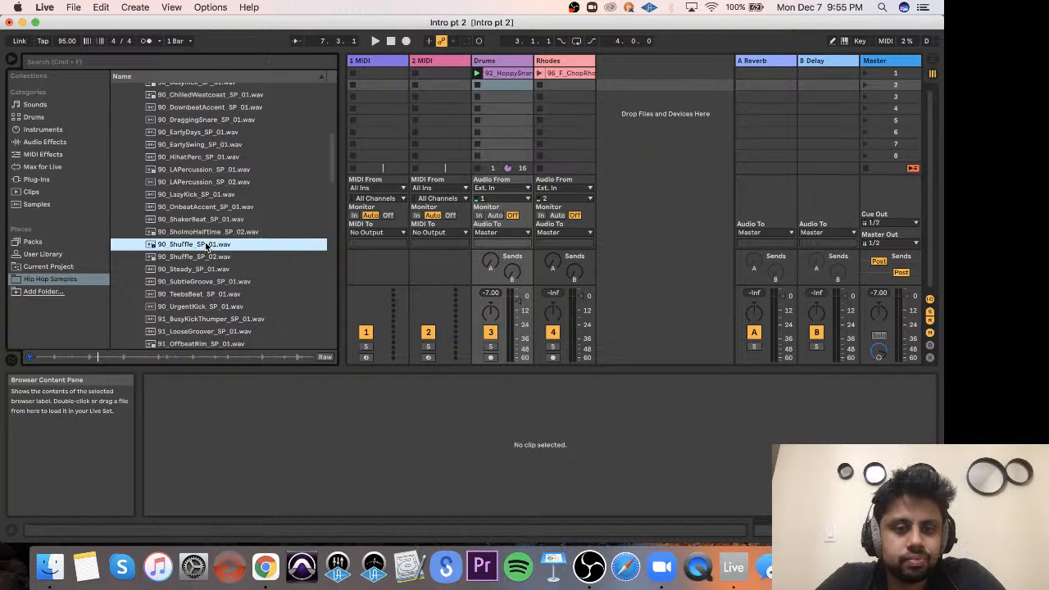
{"action": "left_click_drag", "start_coordinate": [207, 246], "coordinate": [560, 86]}
{"action": "left_click", "coordinate": [637, 140]}
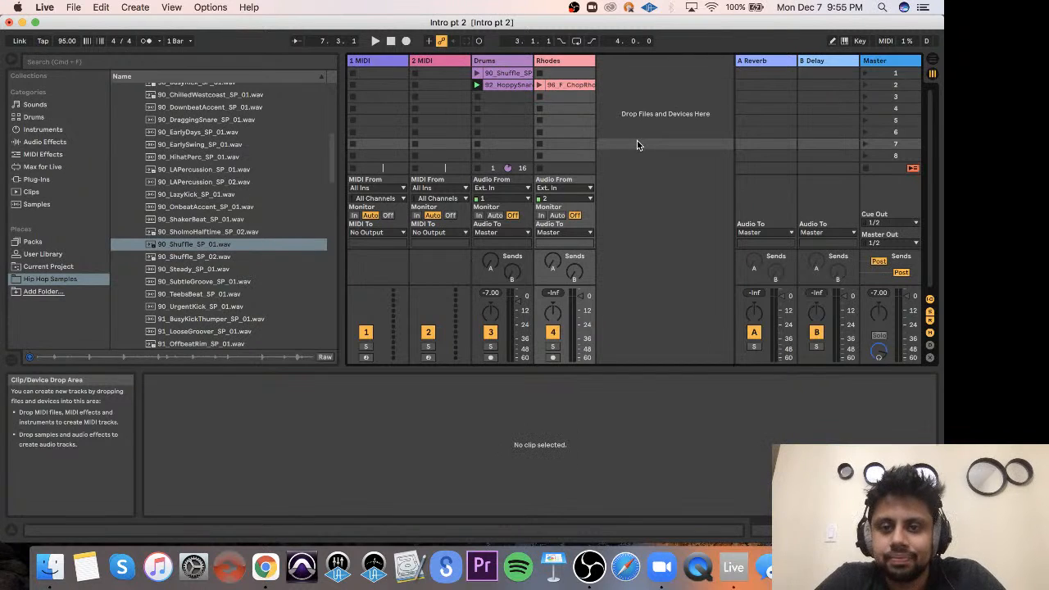
Look through the Bass loops folder for a loop matching the Rhodes clip's key of F, and preview 98_F_RawJumper_SP_01.wav.
{"action": "left_click", "coordinate": [570, 85]}
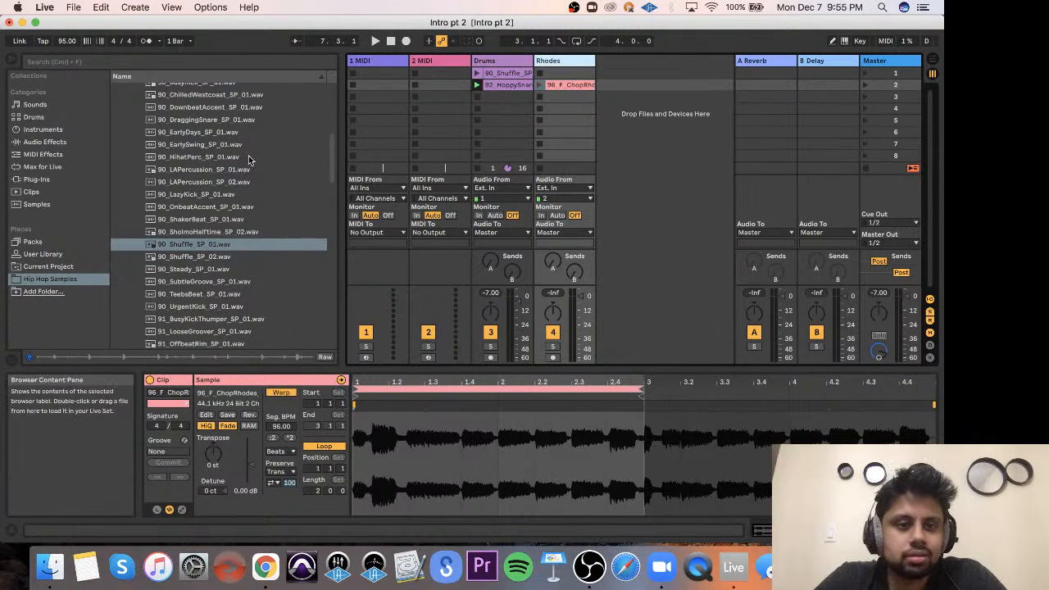
{"action": "scroll", "coordinate": [250, 160], "scroll_direction": "up", "scroll_amount": 8}
{"action": "left_click", "coordinate": [133, 164]}
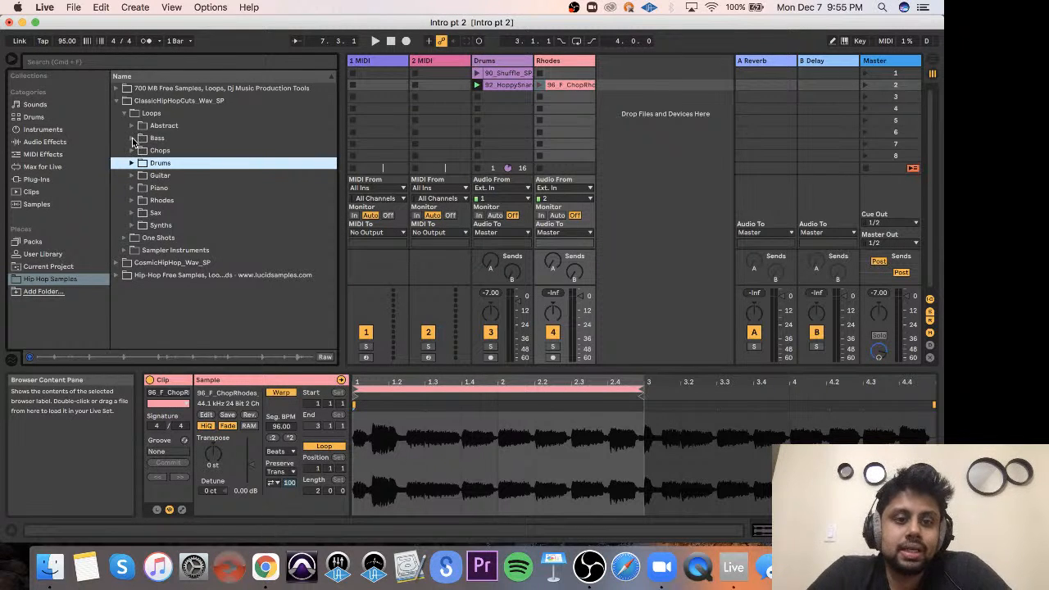
{"action": "left_click", "coordinate": [133, 139]}
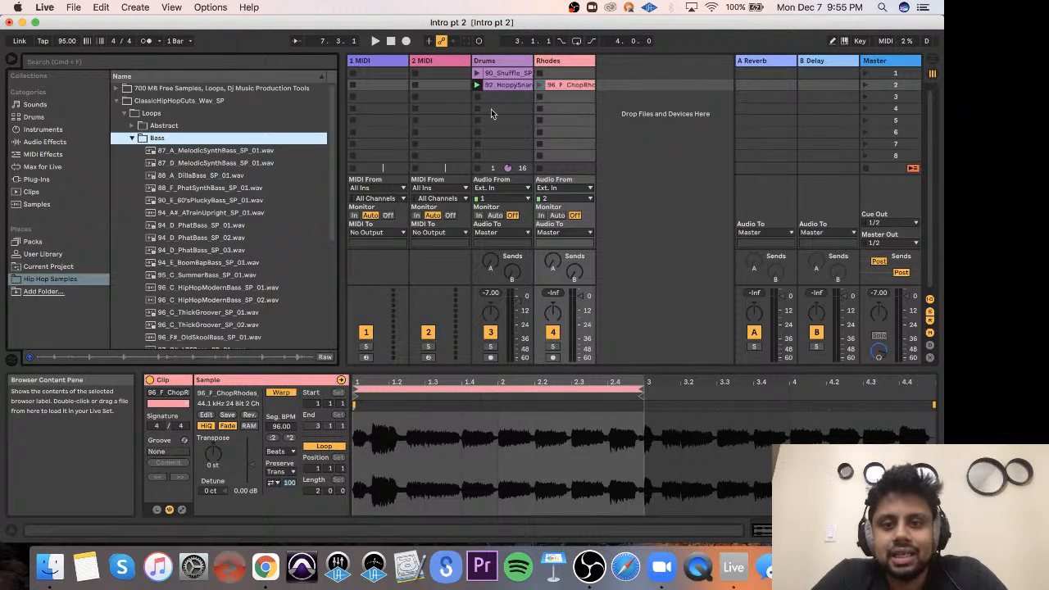
{"action": "left_click", "coordinate": [578, 86]}
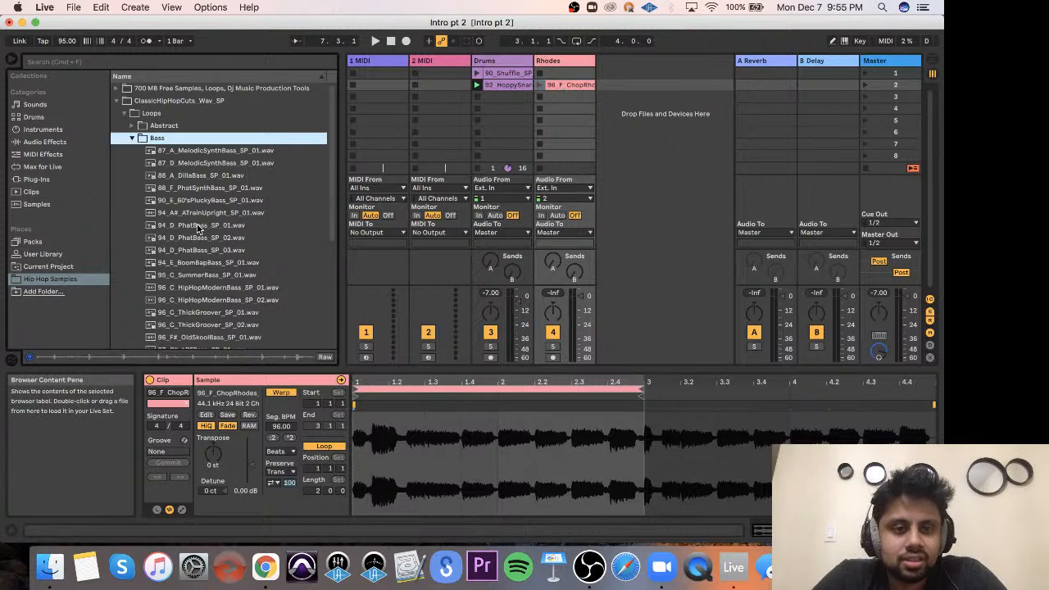
{"action": "scroll", "coordinate": [205, 192], "scroll_direction": "down", "scroll_amount": 5}
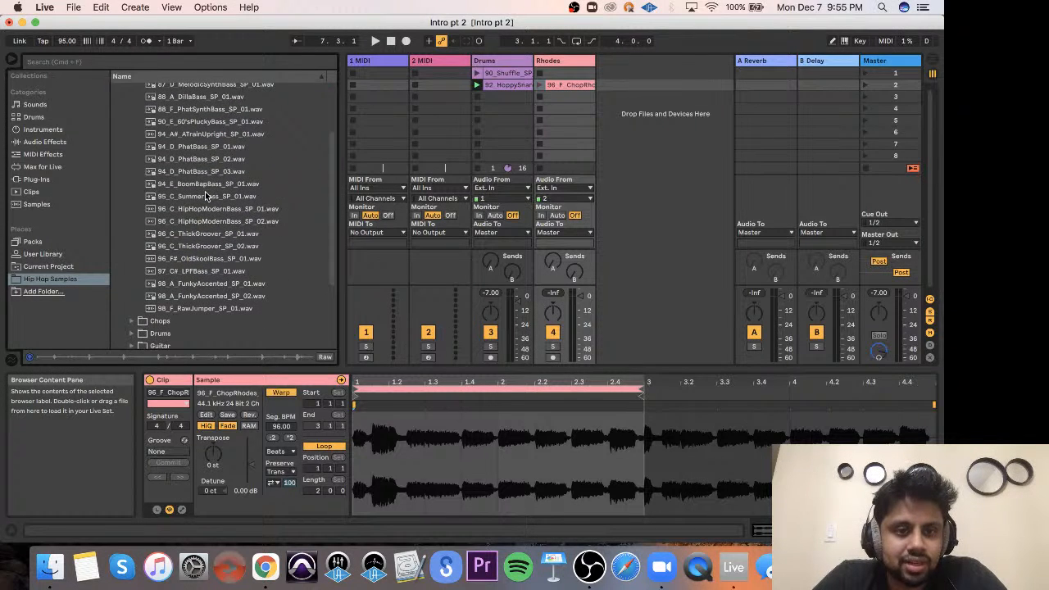
{"action": "scroll", "coordinate": [205, 194], "scroll_direction": "up", "scroll_amount": 1}
{"action": "left_click", "coordinate": [195, 330]}
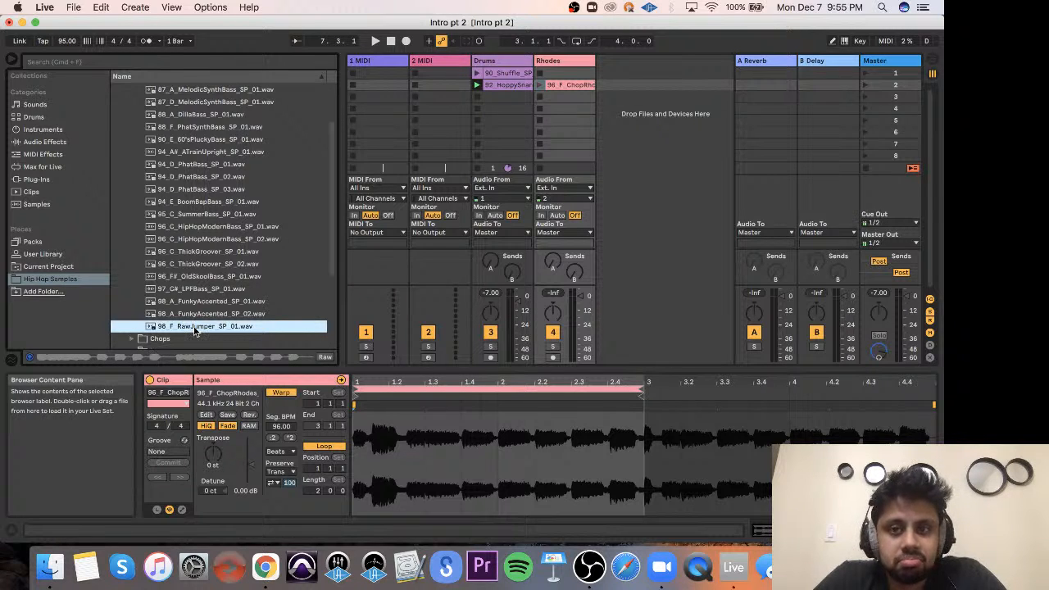
{"action": "left_click_drag", "start_coordinate": [186, 328], "coordinate": [646, 203]}
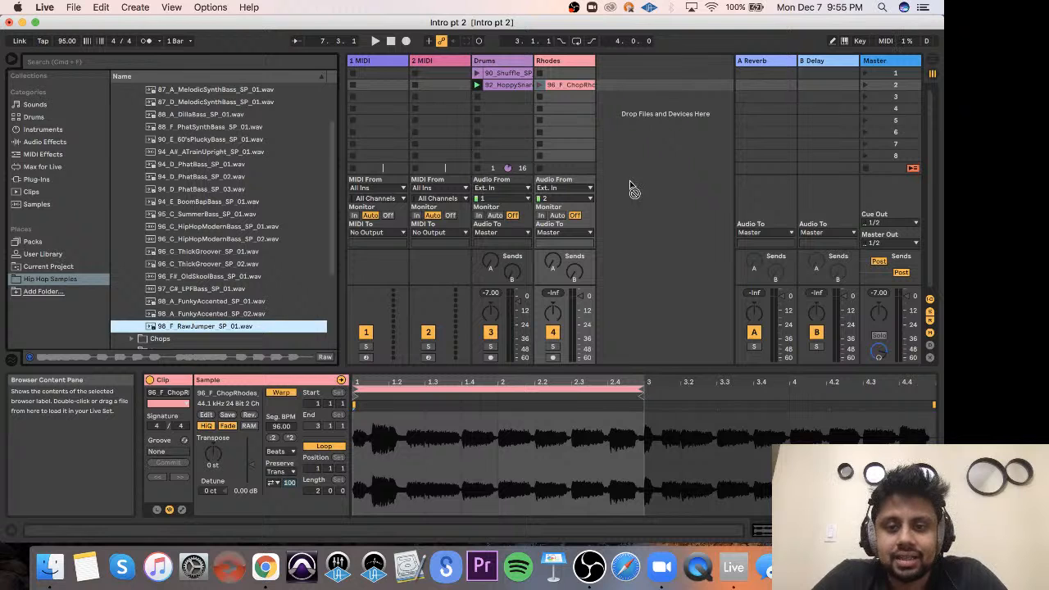
{"action": "left_click_drag", "start_coordinate": [613, 167], "coordinate": [609, 162]}
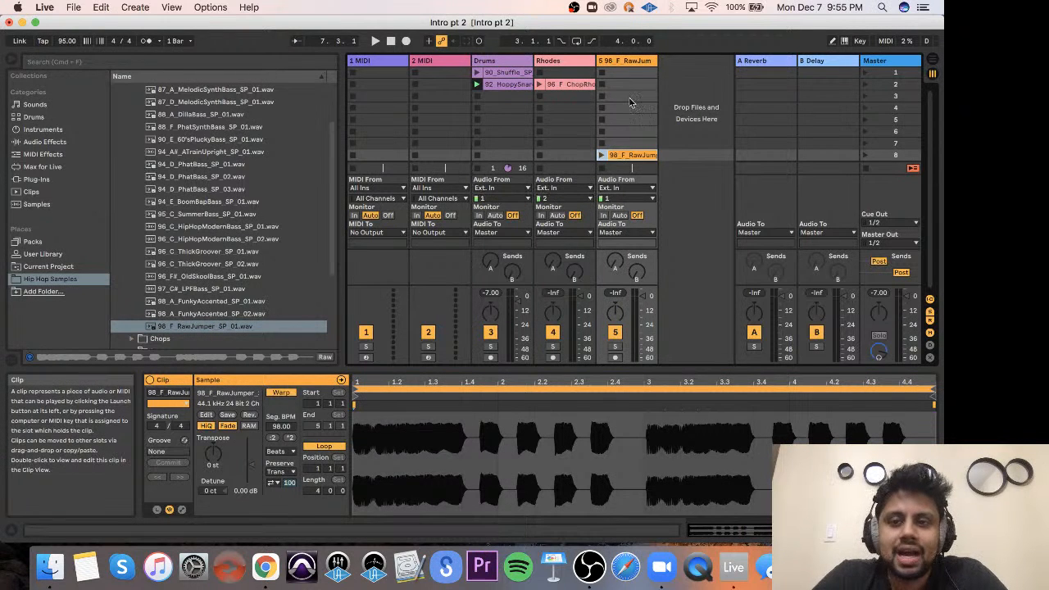
{"action": "left_click", "coordinate": [628, 64]}
{"action": "key", "text": "Delete"}
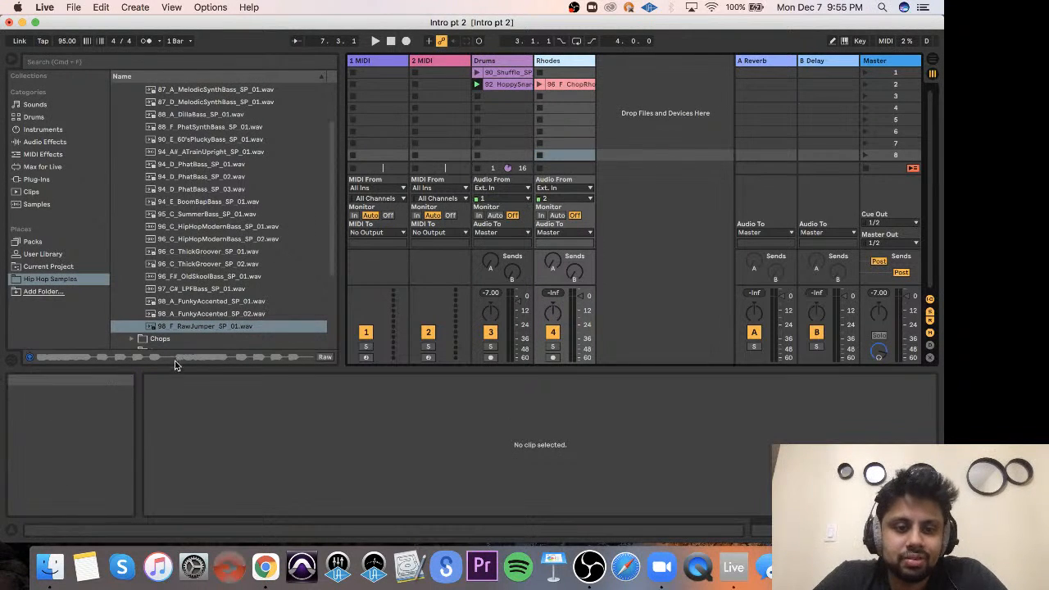
Add 98_F_RawJumper_SP_01.wav to scene 2 on a new audio track and launch it together with the Rhodes clip.
{"action": "left_click_drag", "start_coordinate": [186, 328], "coordinate": [616, 90]}
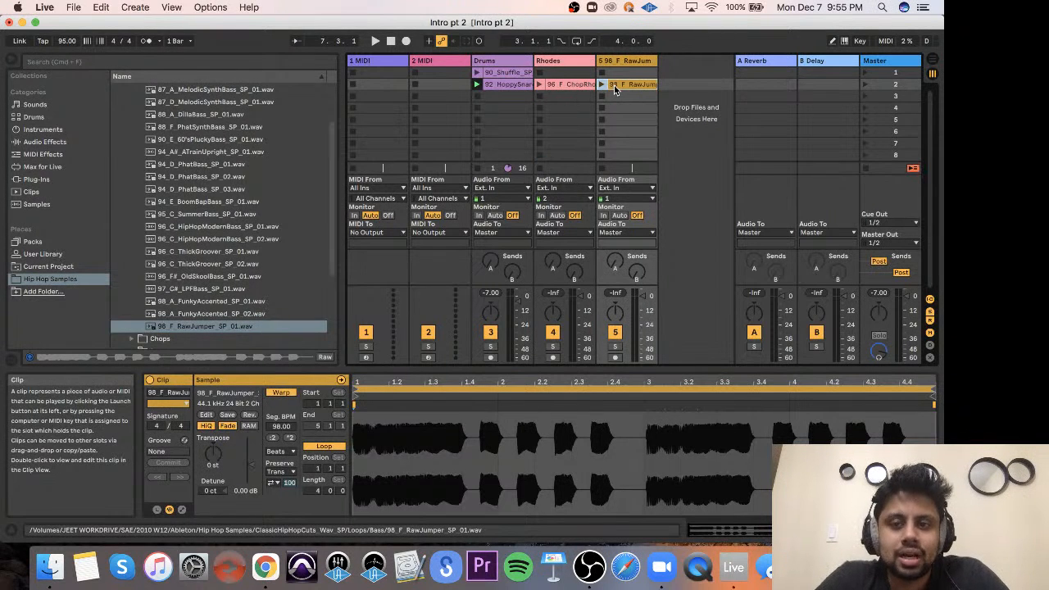
{"action": "left_click", "coordinate": [540, 86]}
{"action": "left_click", "coordinate": [602, 85]}
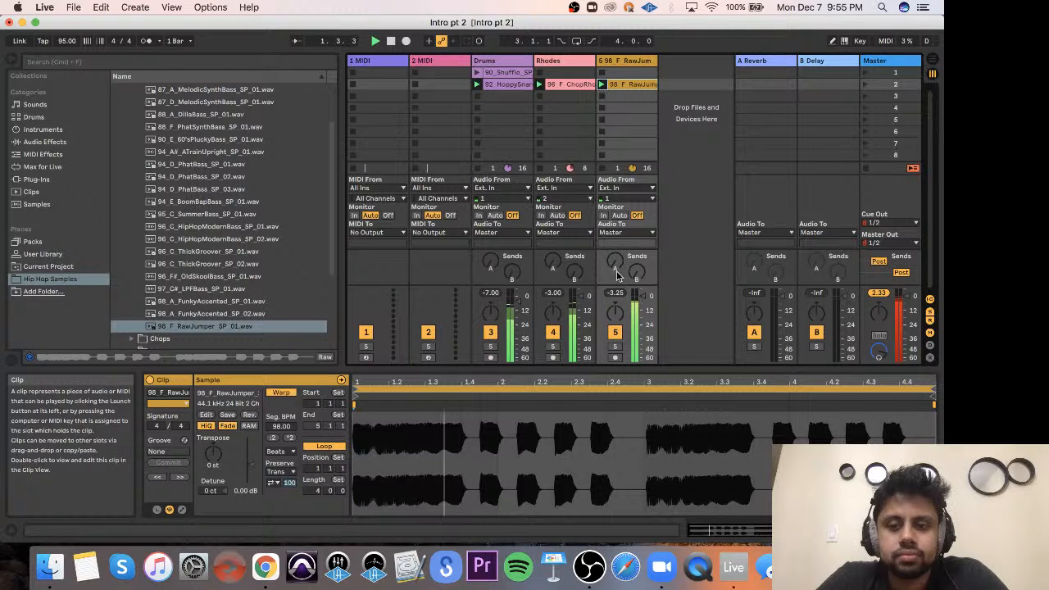
Lower the volume of the 98_F_RawJumper bass track while the clips play.
{"action": "left_click_drag", "start_coordinate": [645, 296], "coordinate": [644, 304]}
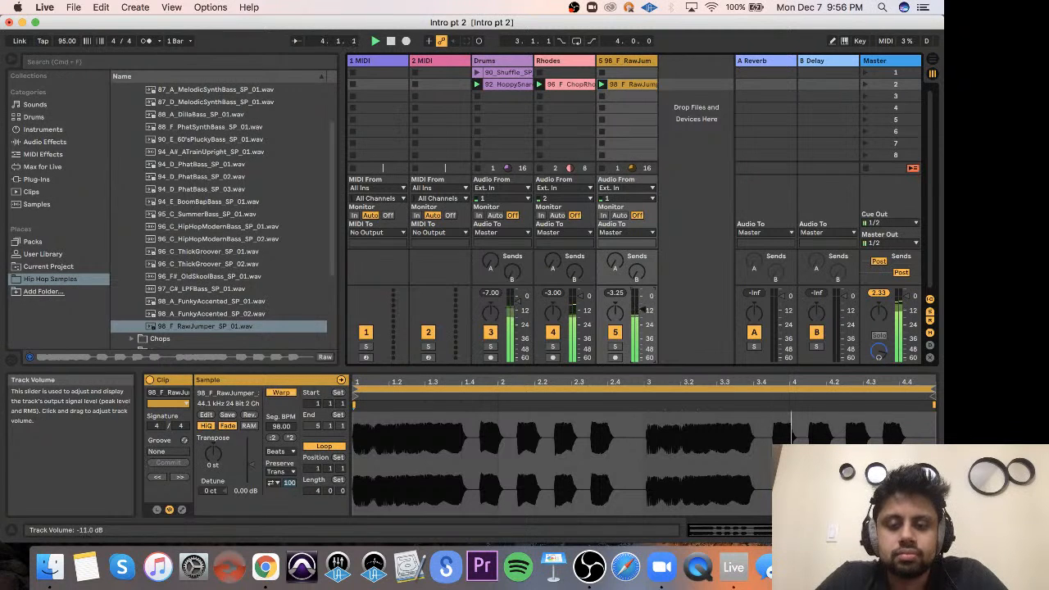
{"action": "left_click_drag", "start_coordinate": [644, 307], "coordinate": [643, 306]}
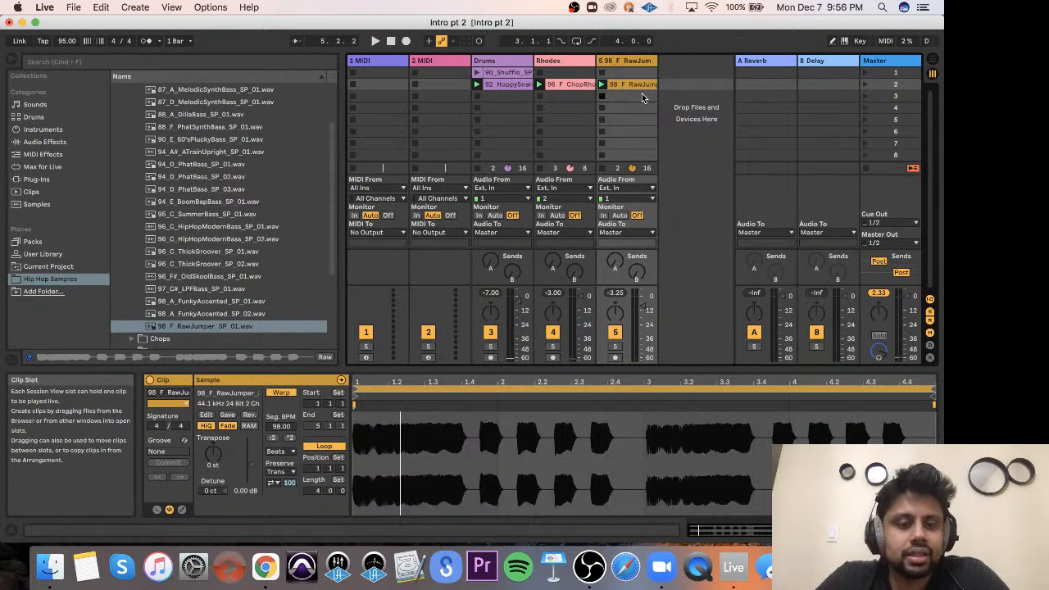
Collapse the Bass folder and stop the clips on the Drums, Rhodes and 98_F_RawJumper tracks individually.
{"action": "scroll", "coordinate": [222, 205], "scroll_direction": "up", "scroll_amount": 5}
{"action": "left_click", "coordinate": [135, 141]}
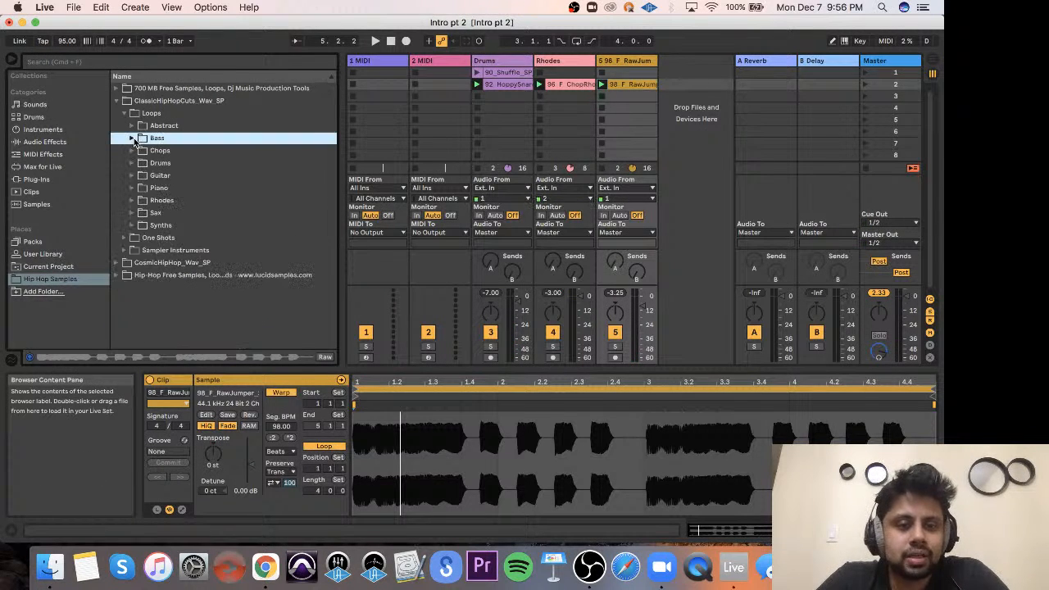
{"action": "left_click", "coordinate": [478, 97]}
{"action": "left_click", "coordinate": [541, 97]}
{"action": "left_click", "coordinate": [601, 97]}
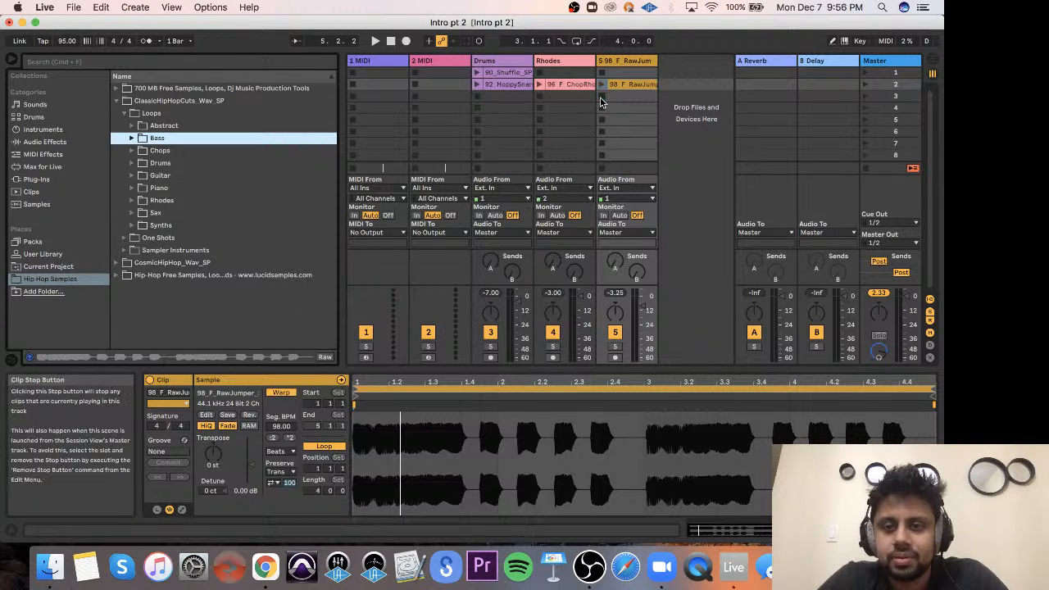
Launch the 92_HoppySnare clip, bring in the 96_F_ChopRhodes clip, and stop both tracks' clips.
{"action": "left_click", "coordinate": [476, 85]}
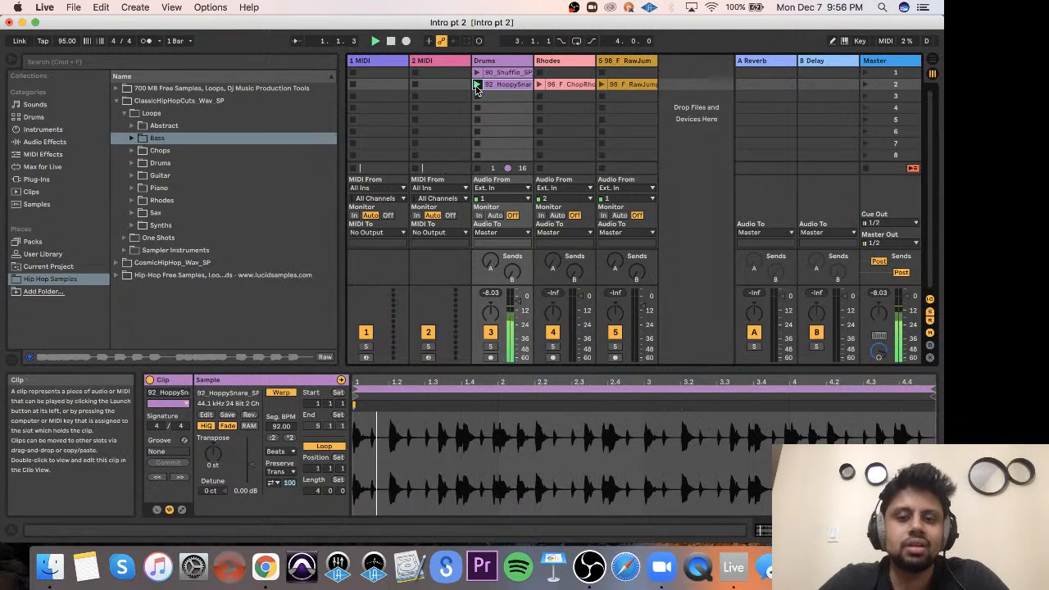
{"action": "left_click", "coordinate": [541, 86]}
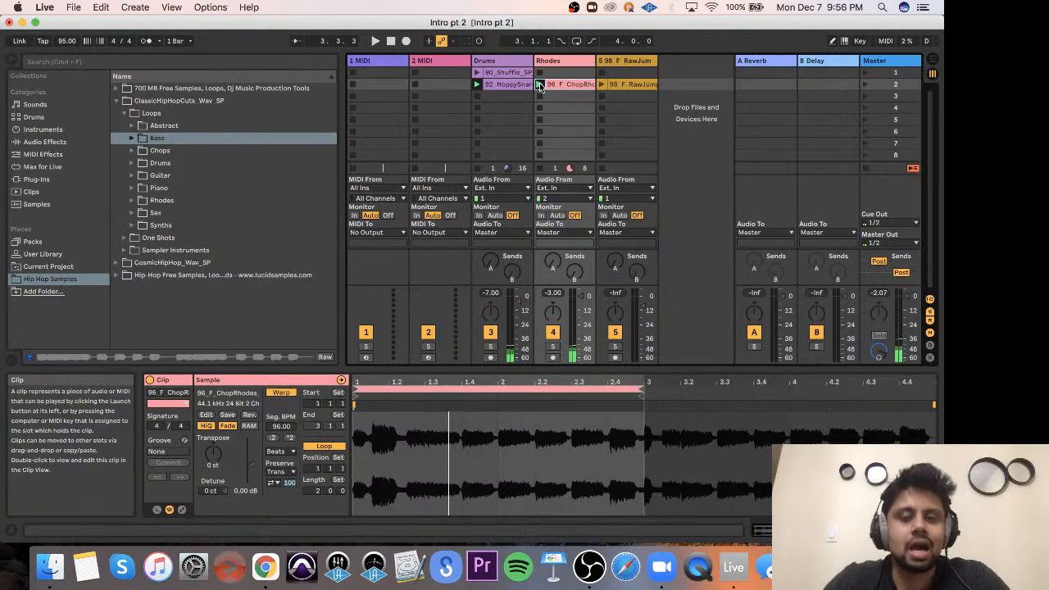
{"action": "left_click", "coordinate": [539, 97]}
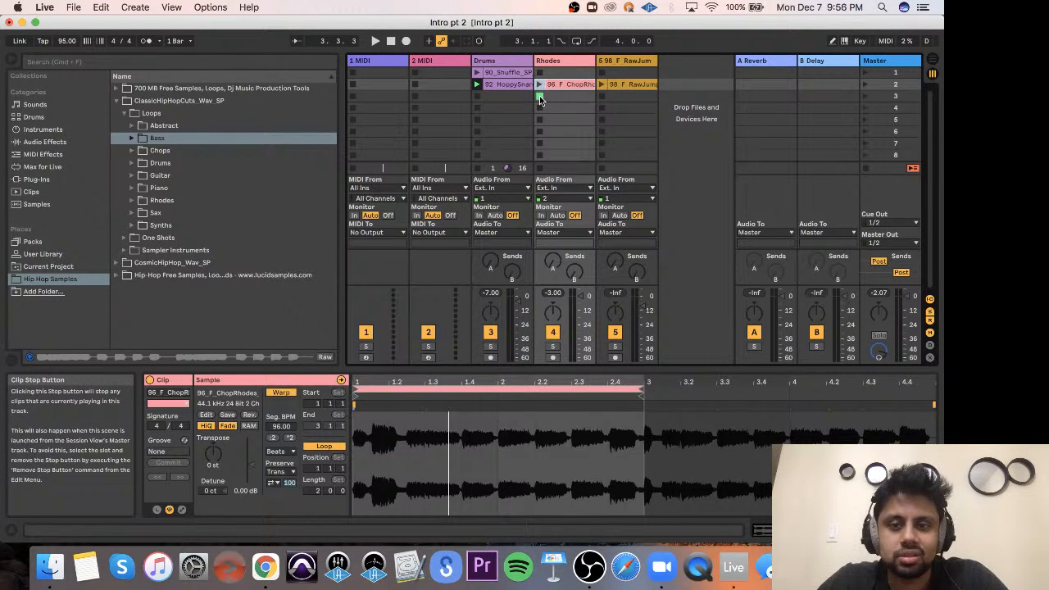
{"action": "left_click", "coordinate": [475, 99]}
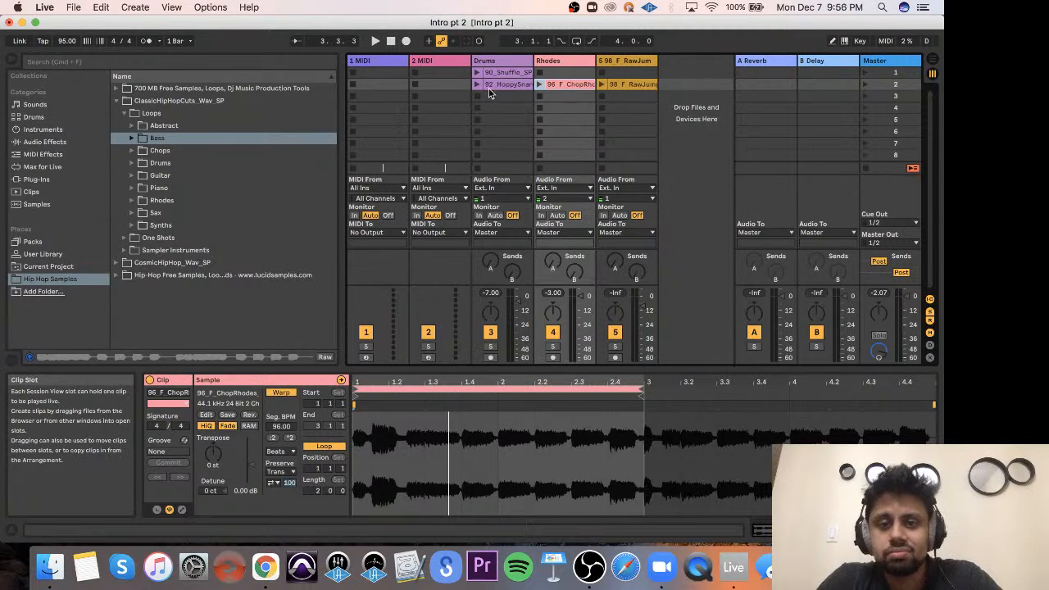
Try 88_F_PhatSynthBass_SP_01.wav in place of the scene 2 bass clip, playing it with the Rhodes clip, and delete it.
{"action": "left_click", "coordinate": [517, 85]}
{"action": "left_click", "coordinate": [630, 87]}
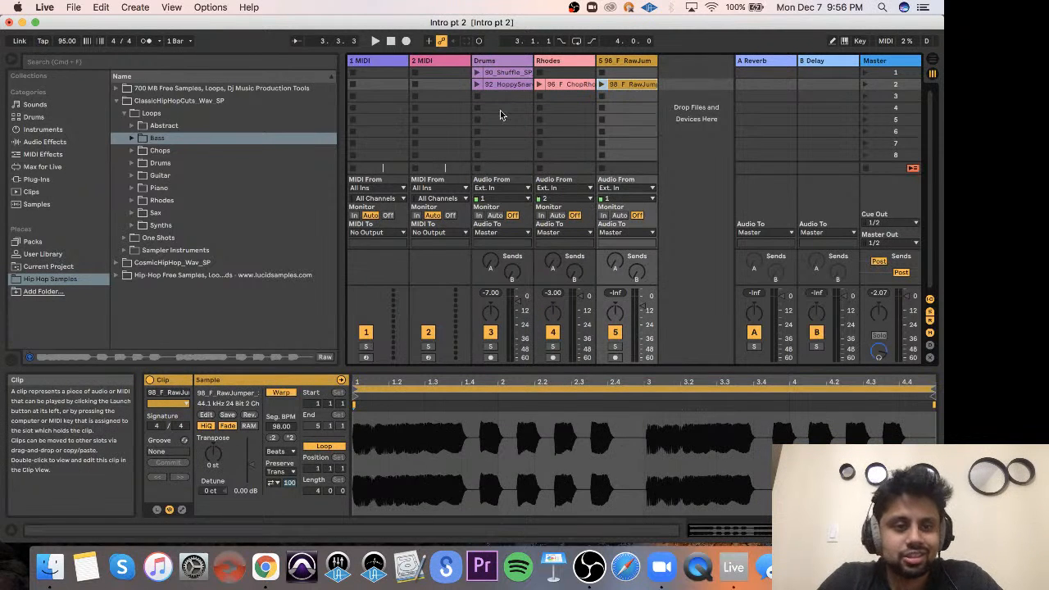
{"action": "left_click", "coordinate": [133, 139]}
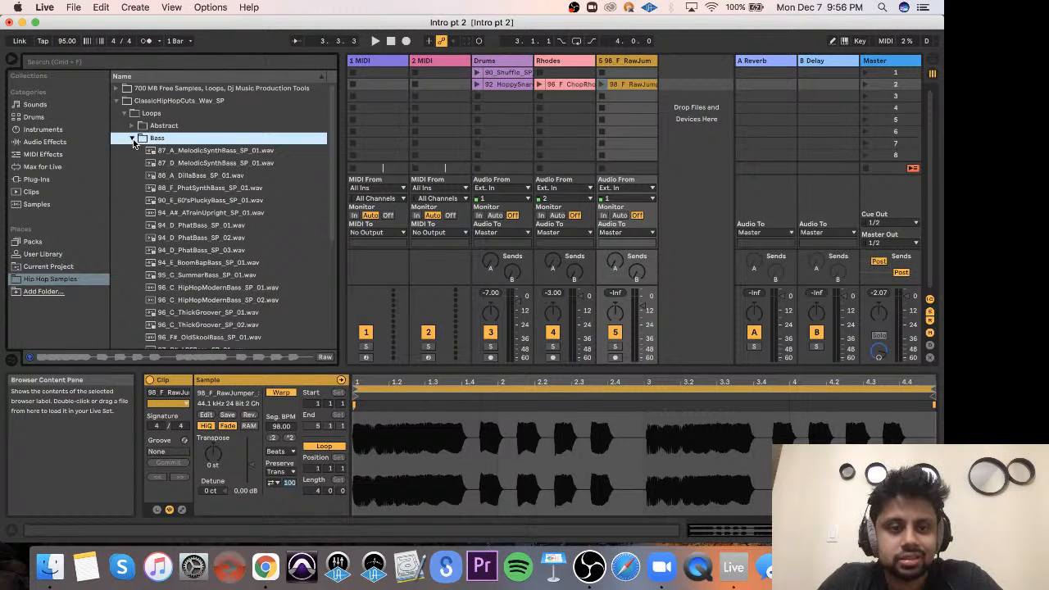
{"action": "left_click", "coordinate": [212, 189]}
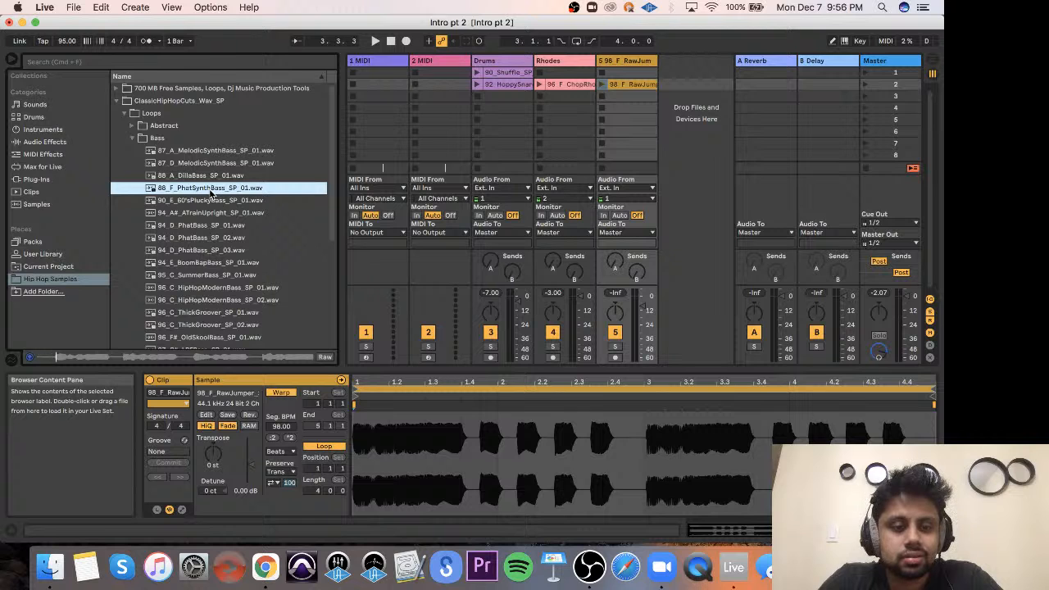
{"action": "left_click_drag", "start_coordinate": [208, 191], "coordinate": [629, 87]}
{"action": "left_click", "coordinate": [541, 86]}
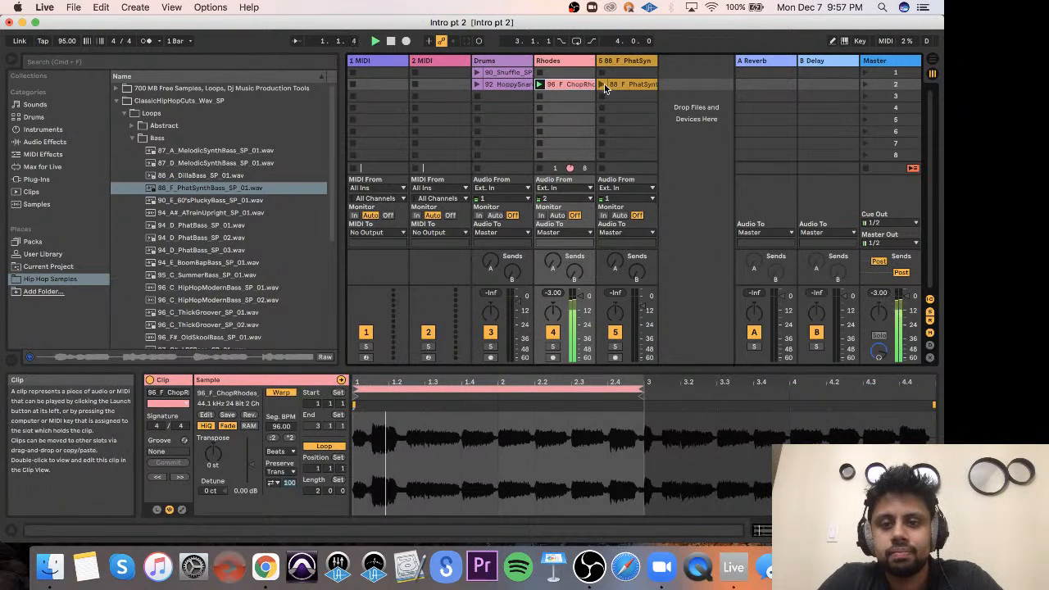
{"action": "left_click", "coordinate": [602, 85]}
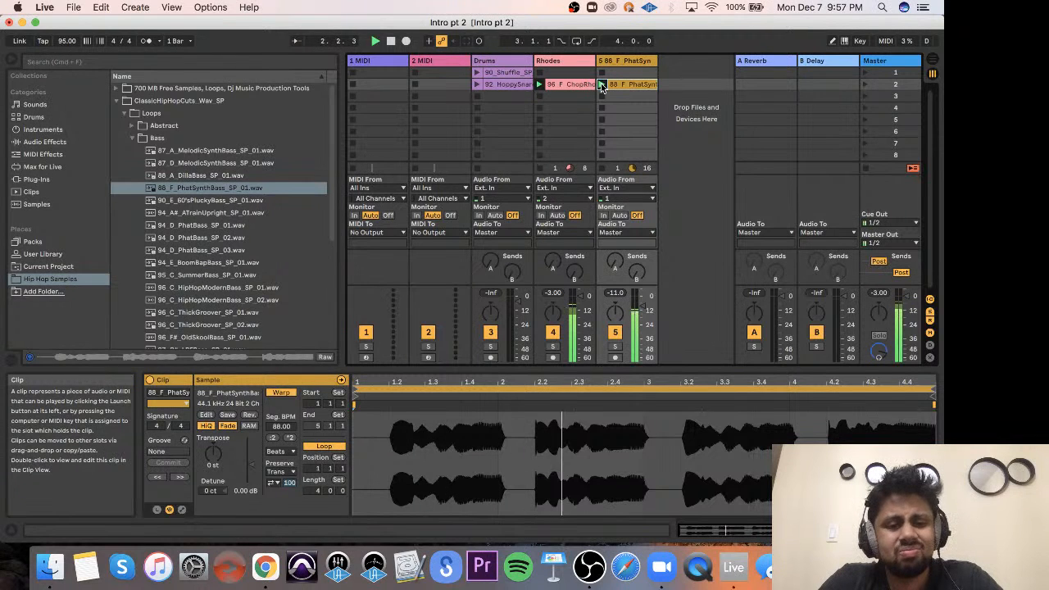
{"action": "key", "text": "Delete"}
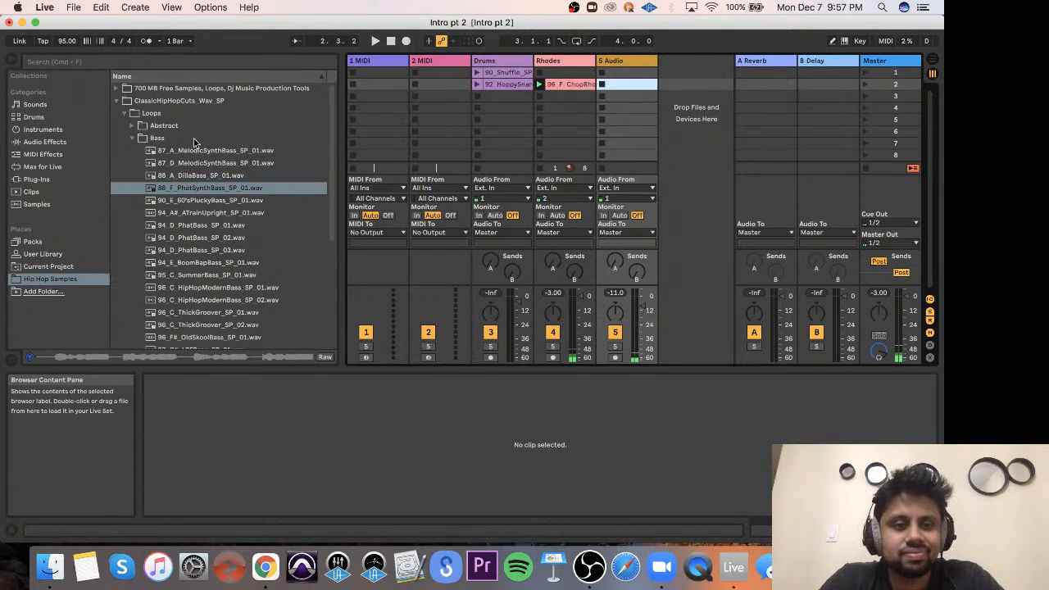
Close the ClassicHipHopCuts_Wav_SP folders in the browser and open the Bass loops folder of CosmicHipHop_Wav_SP.
{"action": "left_click", "coordinate": [134, 139]}
{"action": "left_click", "coordinate": [129, 117]}
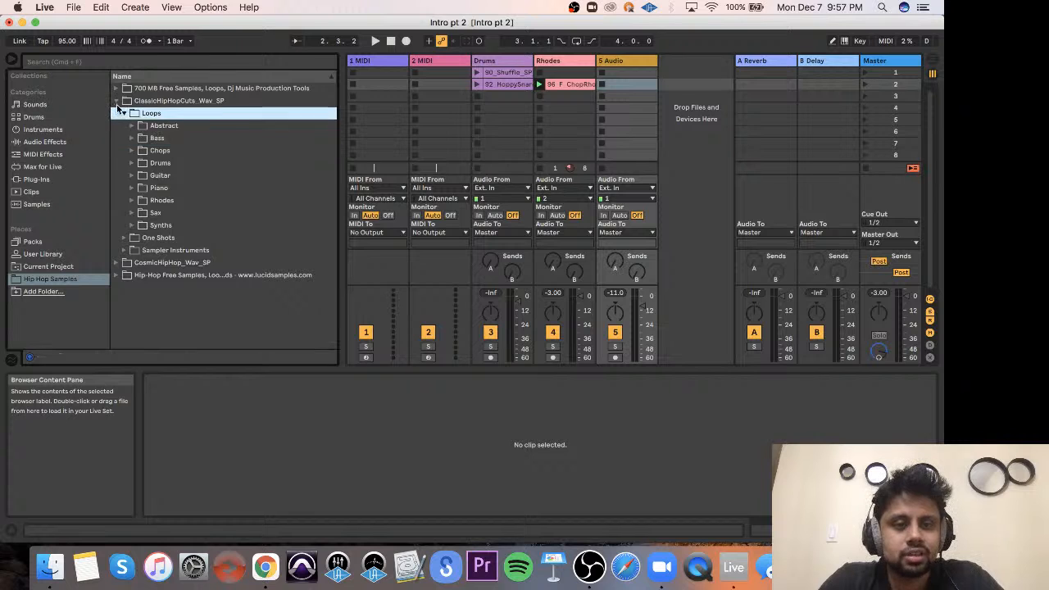
{"action": "left_click", "coordinate": [117, 102]}
{"action": "left_click", "coordinate": [116, 113]}
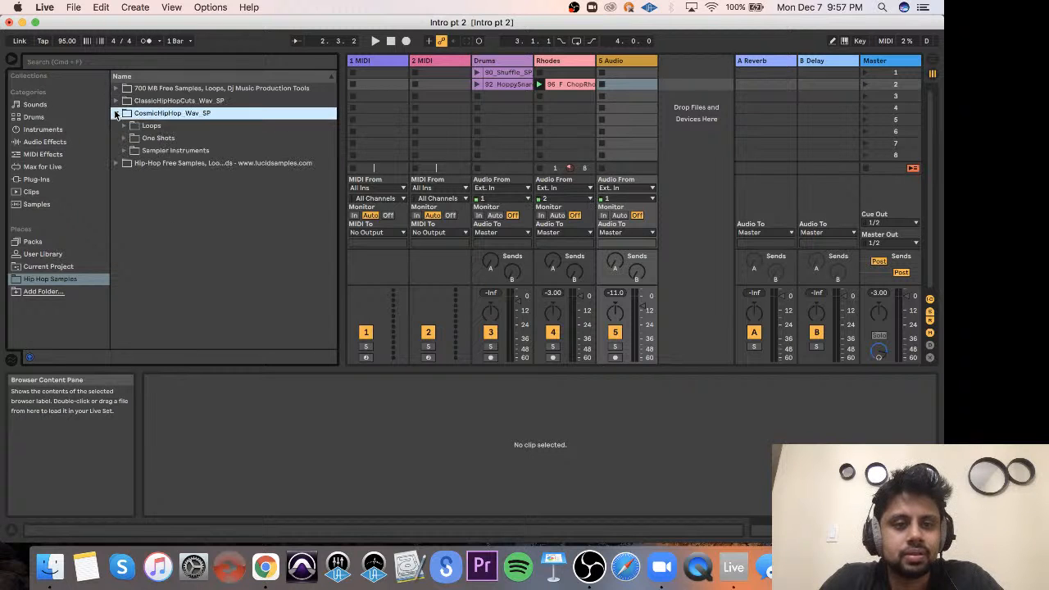
{"action": "left_click", "coordinate": [124, 126]}
{"action": "left_click", "coordinate": [131, 150]}
{"action": "left_click", "coordinate": [132, 138]}
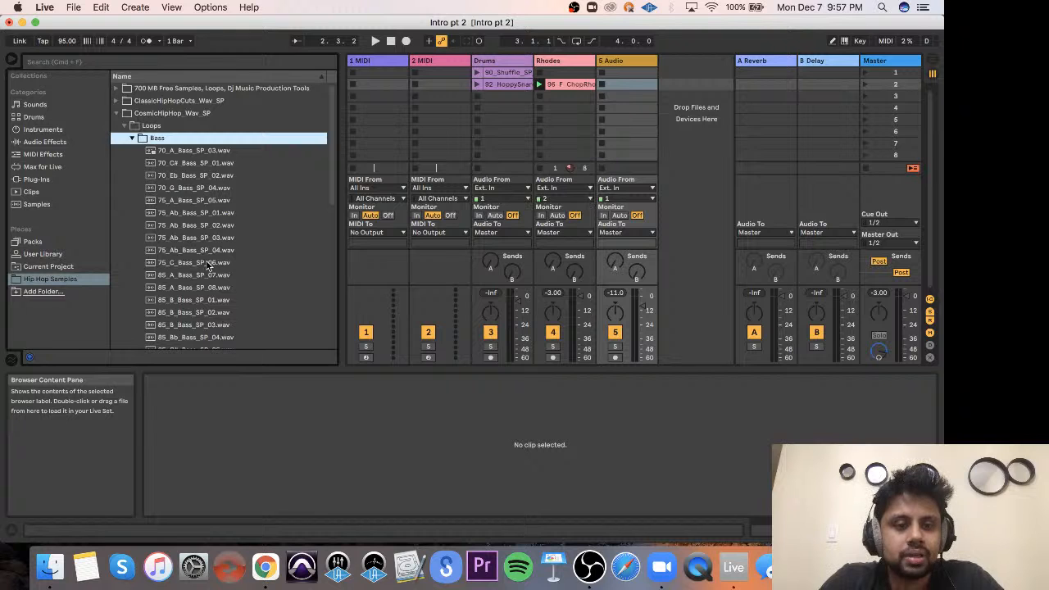
Look through the CosmicHipHop bass loops and preview 85_F_Bass_SP_10.wav and 75_A_Bass_SP_05.wav.
{"action": "scroll", "coordinate": [208, 266], "scroll_direction": "down", "scroll_amount": 10}
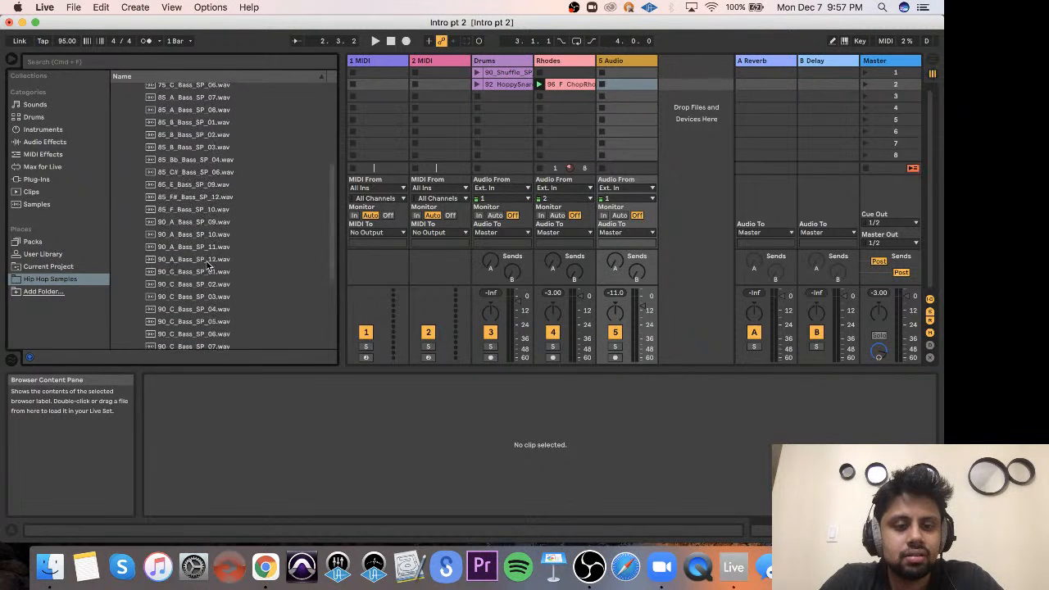
{"action": "scroll", "coordinate": [208, 267], "scroll_direction": "down", "scroll_amount": 3}
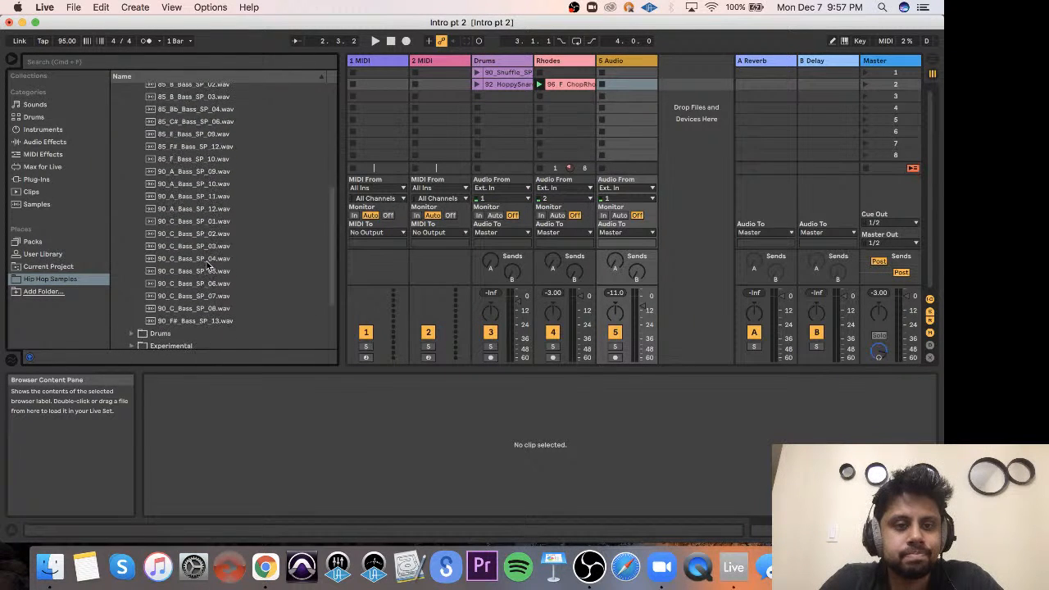
{"action": "left_click", "coordinate": [203, 160]}
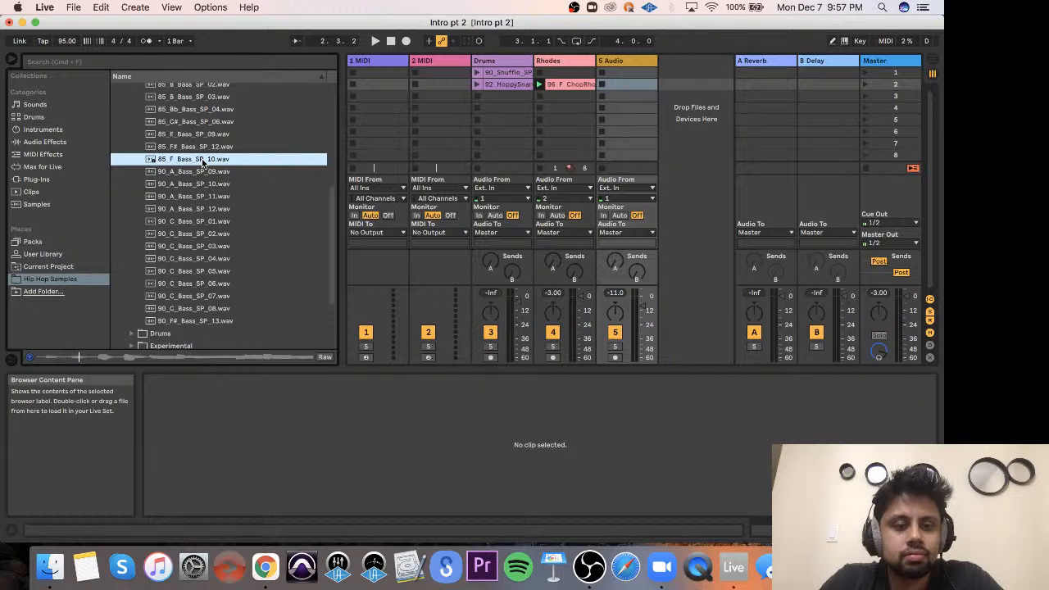
{"action": "scroll", "coordinate": [204, 162], "scroll_direction": "up", "scroll_amount": 12}
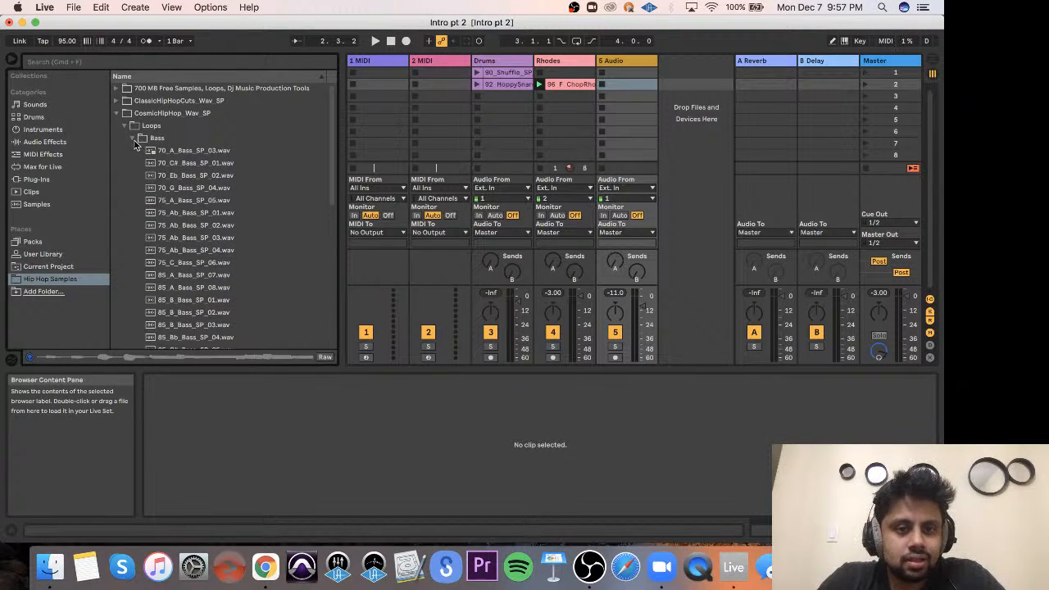
{"action": "left_click", "coordinate": [182, 199]}
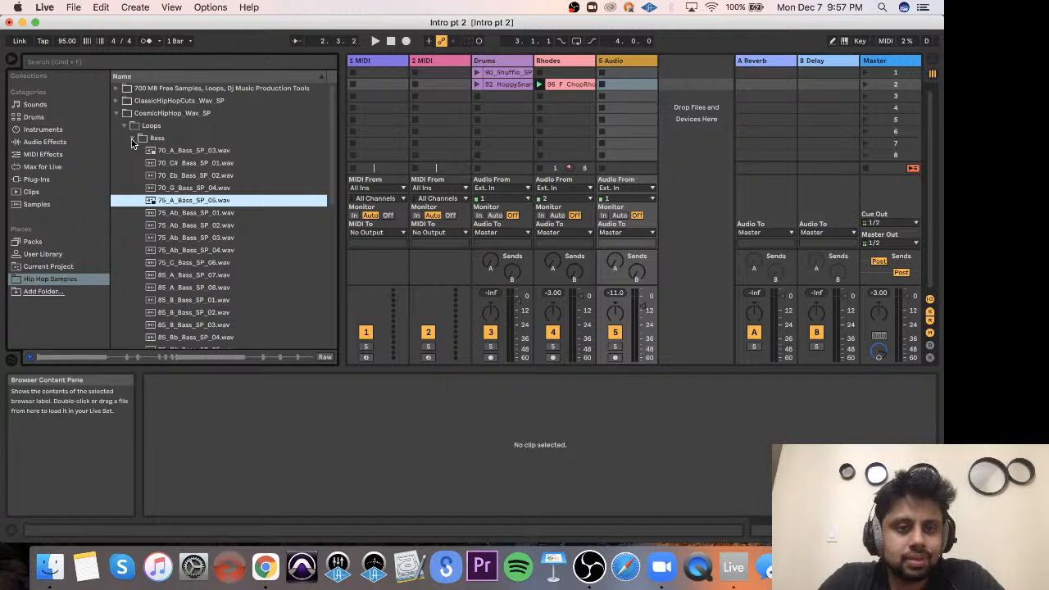
Close the CosmicHipHop_Wav_SP folder and return to the Bass loops folder of ClassicHipHopCuts_Wav_SP.
{"action": "left_click", "coordinate": [132, 139]}
{"action": "left_click", "coordinate": [116, 113]}
{"action": "left_click", "coordinate": [117, 101]}
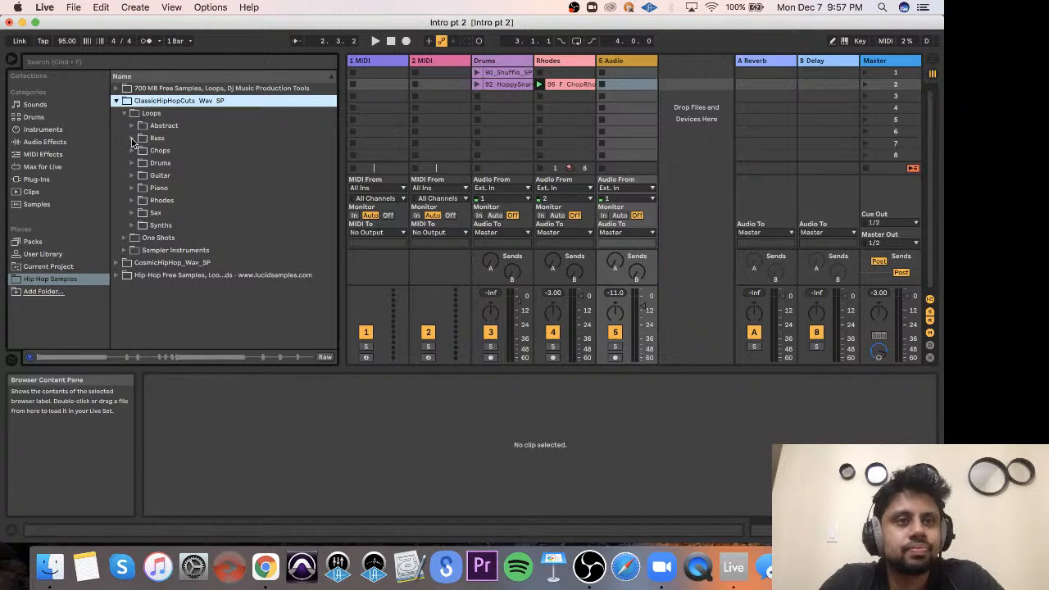
{"action": "left_click", "coordinate": [132, 139]}
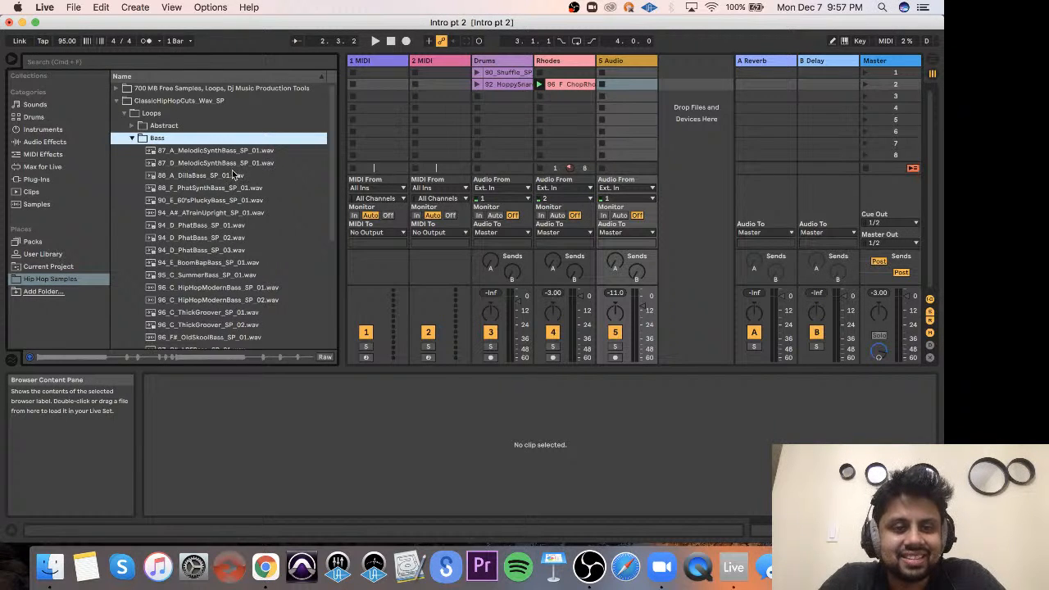
Try 87_D_MelodicSynthBass_SP_01.wav as the scene 2 bass clip, transposed up 3 semitones, and delete it.
{"action": "left_click", "coordinate": [236, 164]}
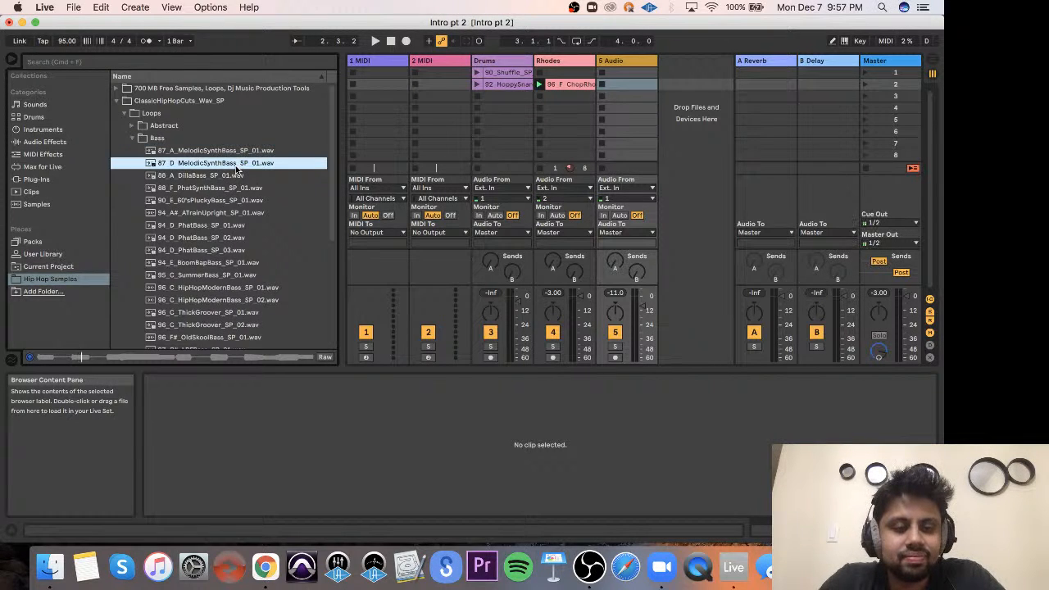
{"action": "left_click_drag", "start_coordinate": [189, 168], "coordinate": [613, 89]}
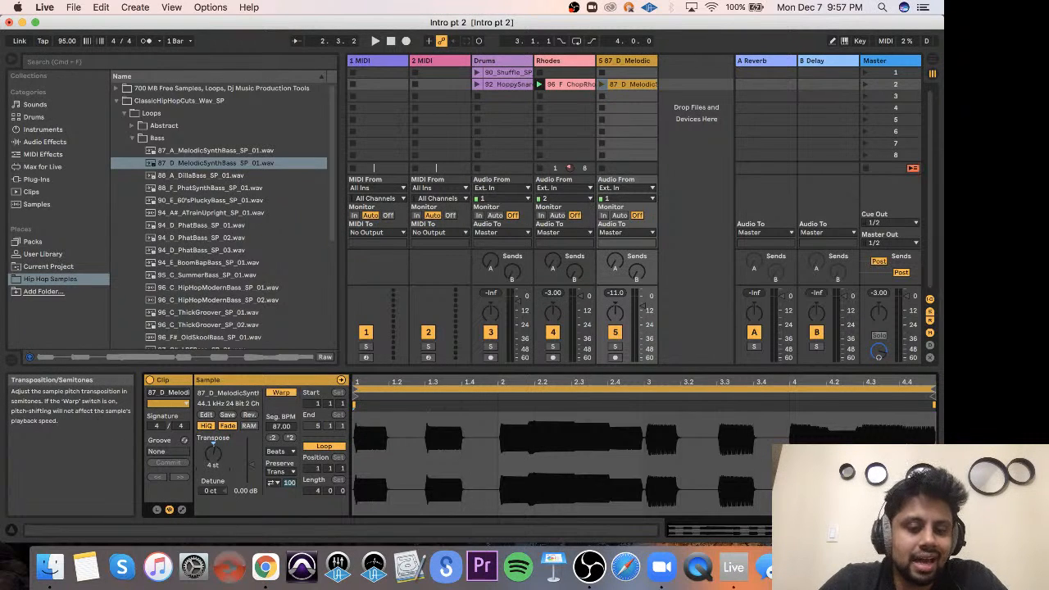
{"action": "left_click", "coordinate": [601, 84]}
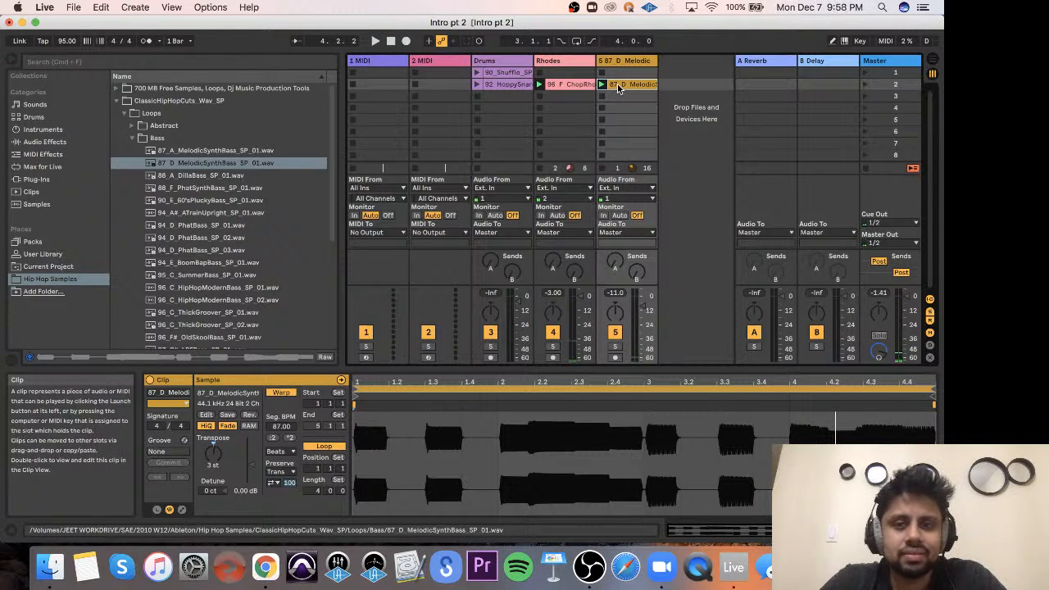
{"action": "key", "text": "Delete"}
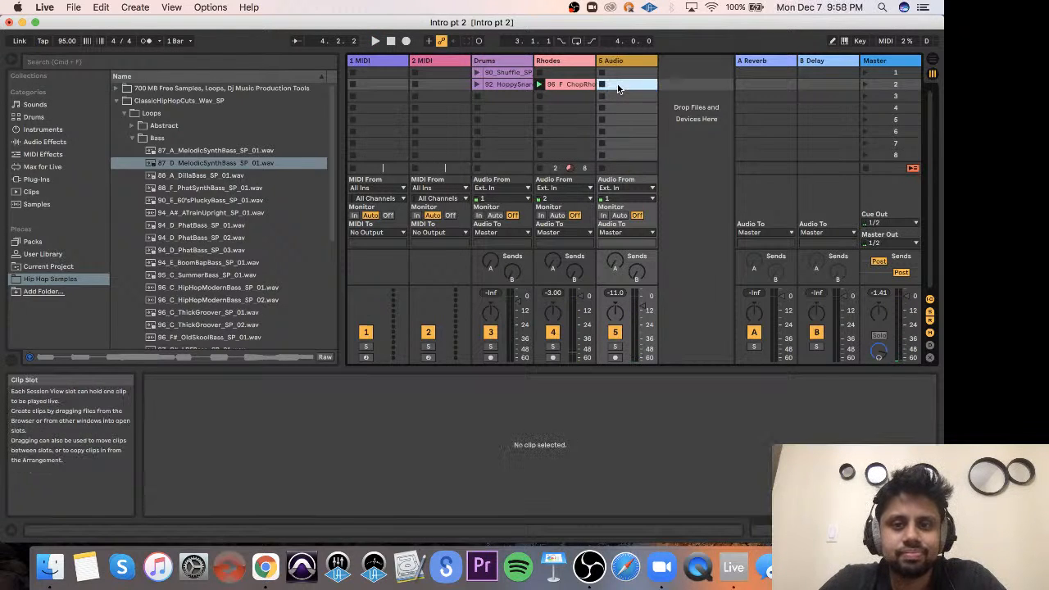
Preview 94_E_BoomBapBass_SP_01.wav and compare the 87_A and 87_D MelodicSynthBass loops.
{"action": "left_click", "coordinate": [212, 264]}
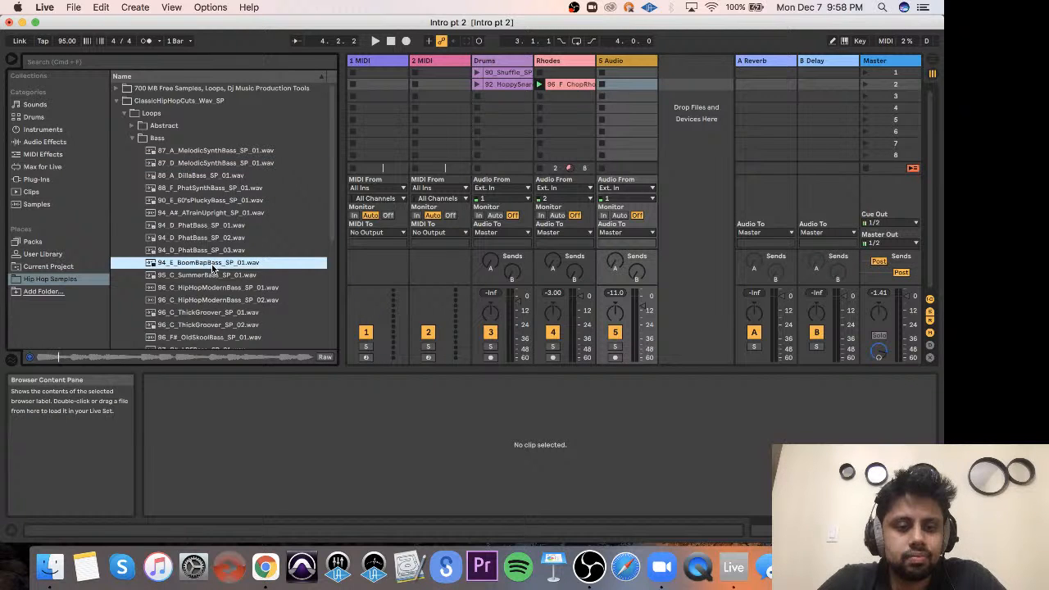
{"action": "left_click", "coordinate": [218, 162]}
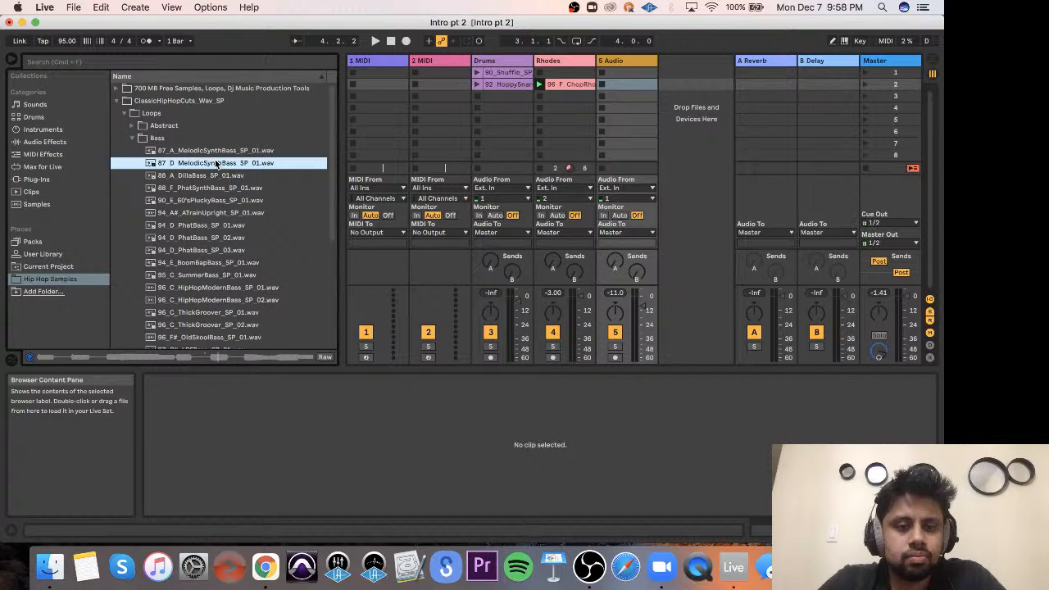
{"action": "left_click", "coordinate": [219, 152]}
{"action": "left_click", "coordinate": [217, 163]}
Try 87_D_MelodicSynthBass_SP_01.wav in scene 2 again with the Rhodes clip, transposing it up 3 semitones during playback, and delete it.
{"action": "left_click_drag", "start_coordinate": [205, 164], "coordinate": [642, 85]}
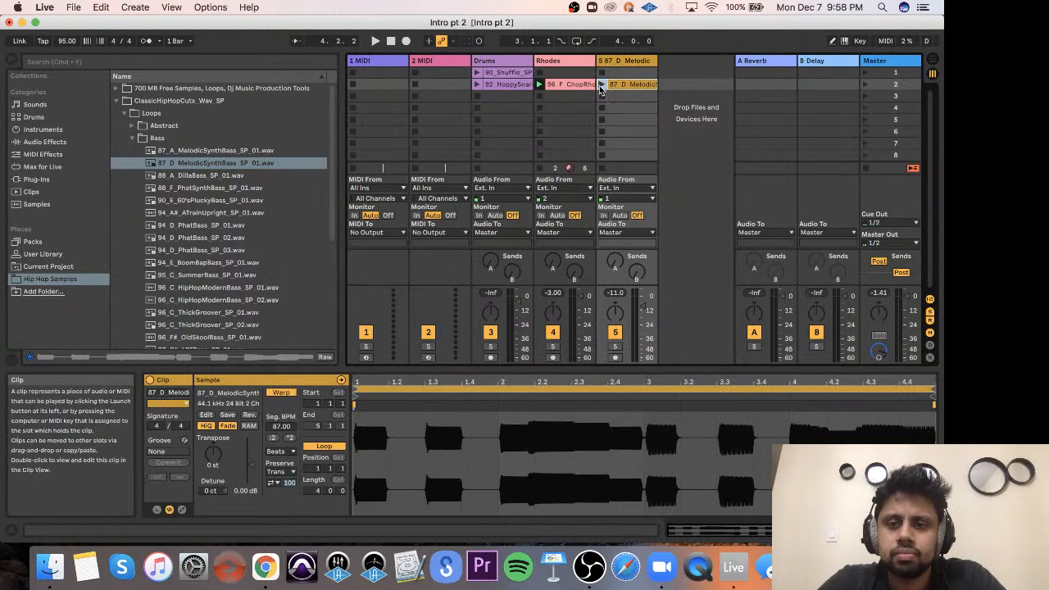
{"action": "key", "text": "space"}
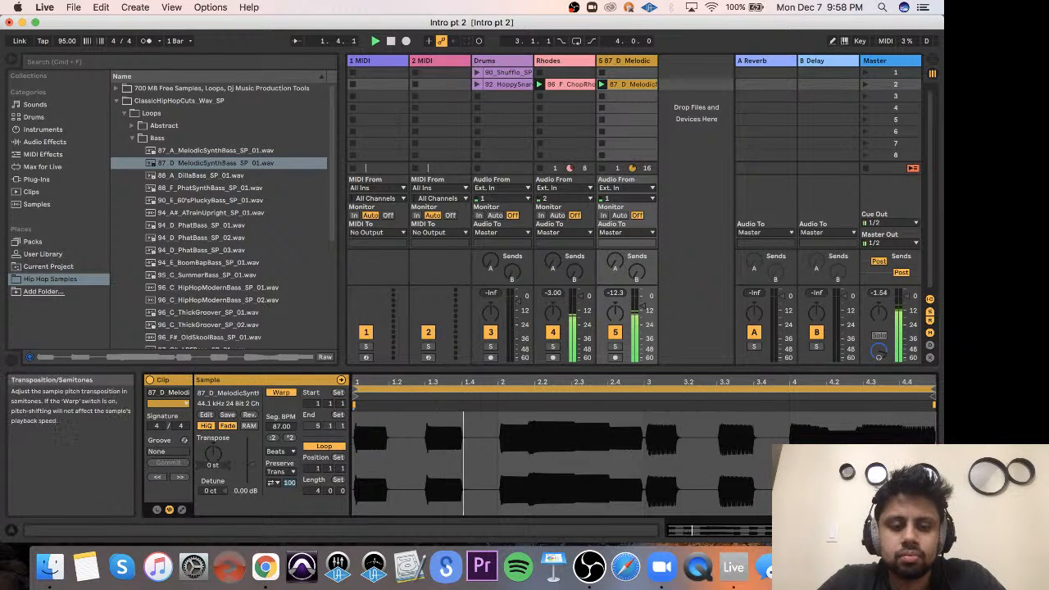
{"action": "left_click_drag", "start_coordinate": [213, 454], "coordinate": [213, 442]}
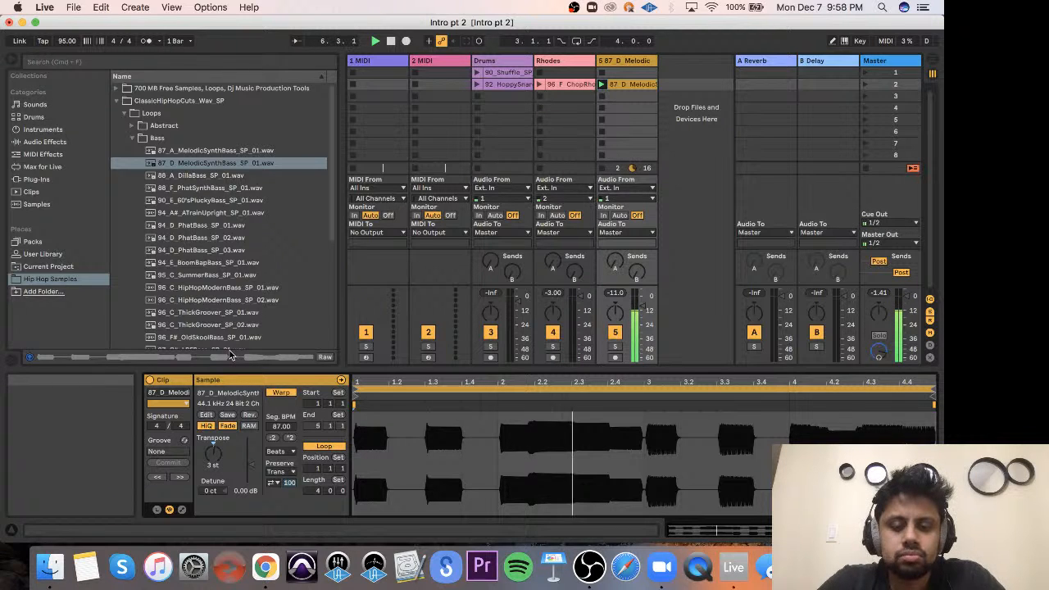
{"action": "left_click", "coordinate": [644, 86]}
{"action": "key", "text": "Delete"}
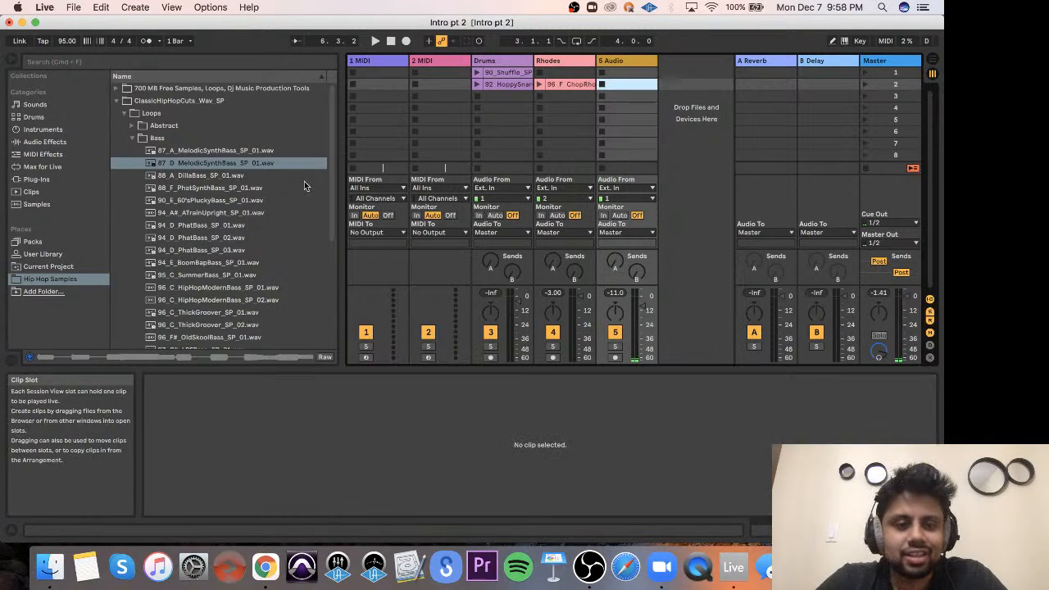
Preview other bass loops, including 98_F_RawJumper_SP_01, 98_A_FunkyAccented_SP_01, 96_C_ThickGroover_SP_02 and 94_E_BoomBapBass_SP_01.
{"action": "scroll", "coordinate": [228, 226], "scroll_direction": "down", "scroll_amount": 4}
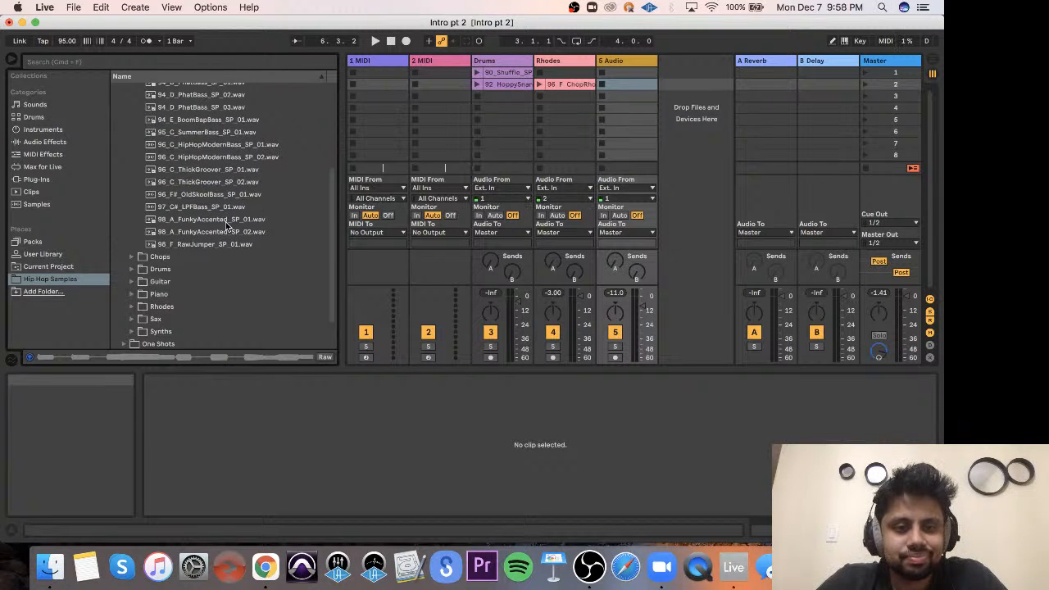
{"action": "scroll", "coordinate": [228, 226], "scroll_direction": "up", "scroll_amount": 1}
{"action": "left_click", "coordinate": [219, 249]}
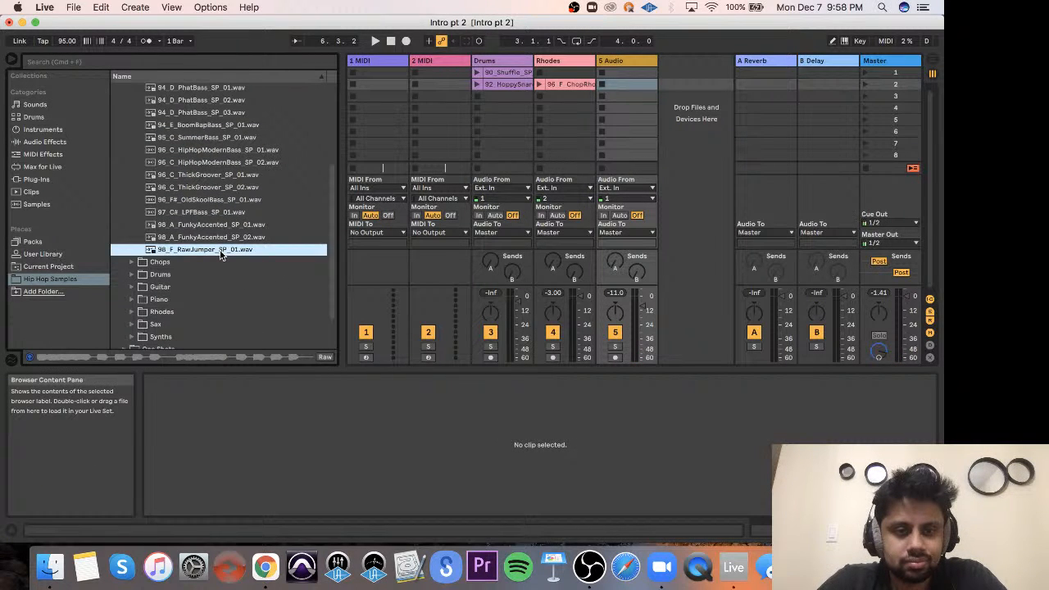
{"action": "left_click", "coordinate": [221, 225]}
{"action": "left_click", "coordinate": [228, 187]}
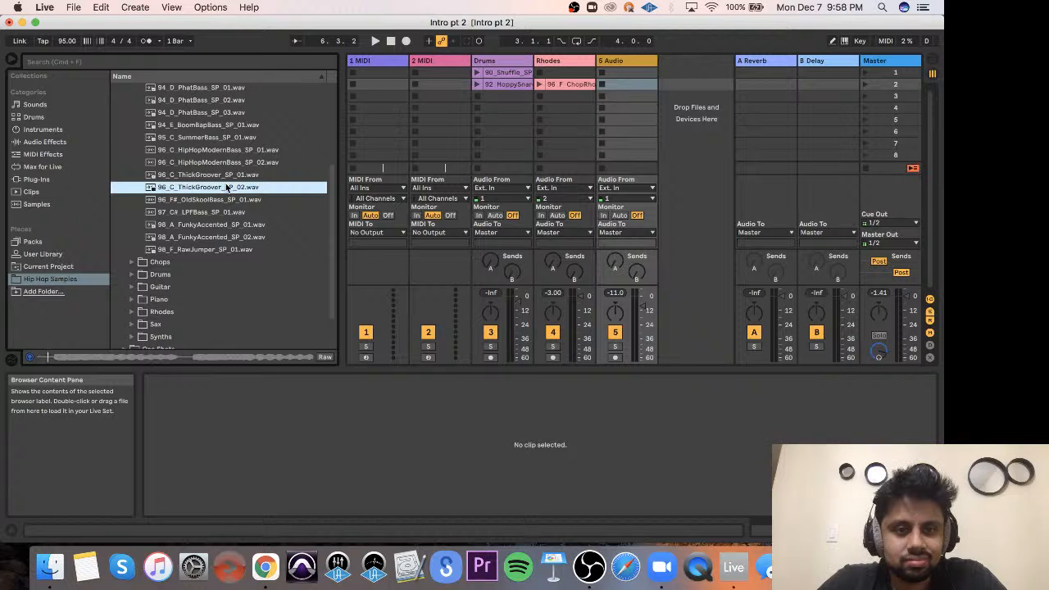
{"action": "left_click", "coordinate": [228, 125]}
{"action": "scroll", "coordinate": [228, 135], "scroll_direction": "up", "scroll_amount": 3}
Load 94_D_PhatBass_SP_01.wav into the scene 2 slot of the empty audio track and transpose it up 3 semitones.
{"action": "left_click", "coordinate": [230, 146]}
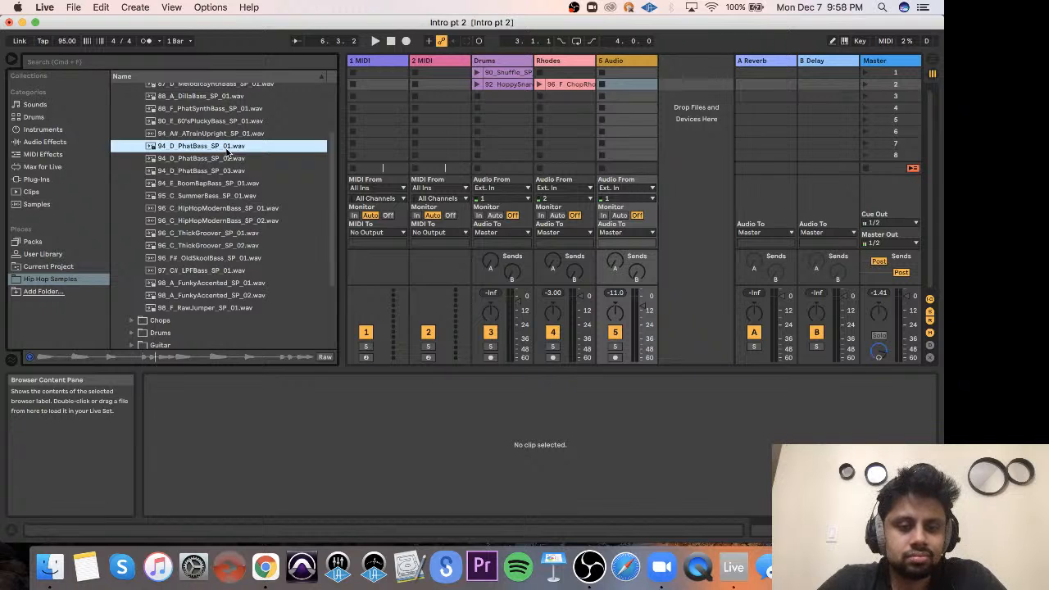
{"action": "left_click_drag", "start_coordinate": [225, 151], "coordinate": [638, 86]}
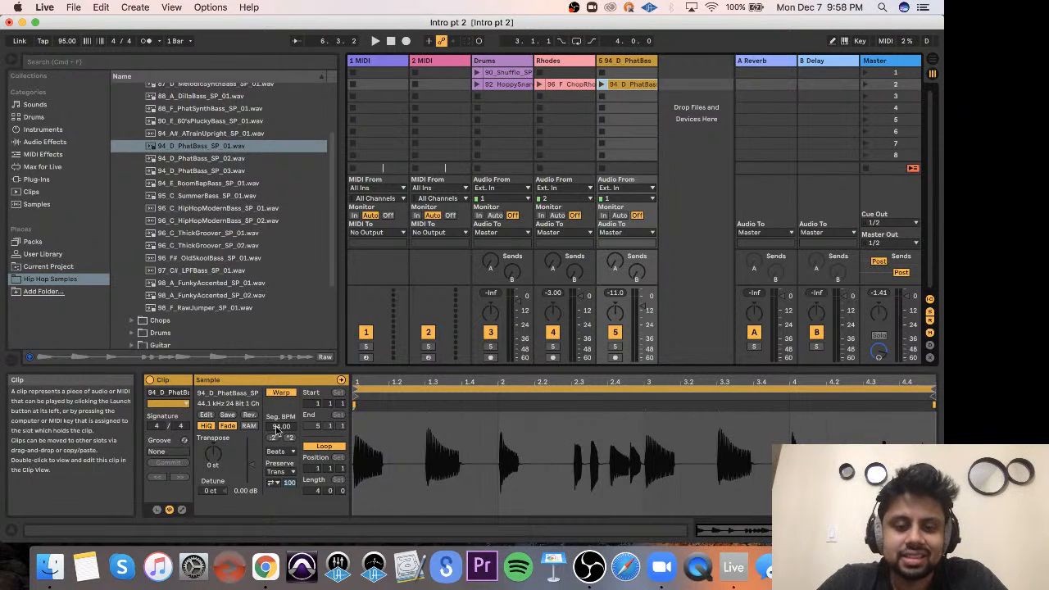
{"action": "left_click_drag", "start_coordinate": [213, 453], "coordinate": [213, 447]}
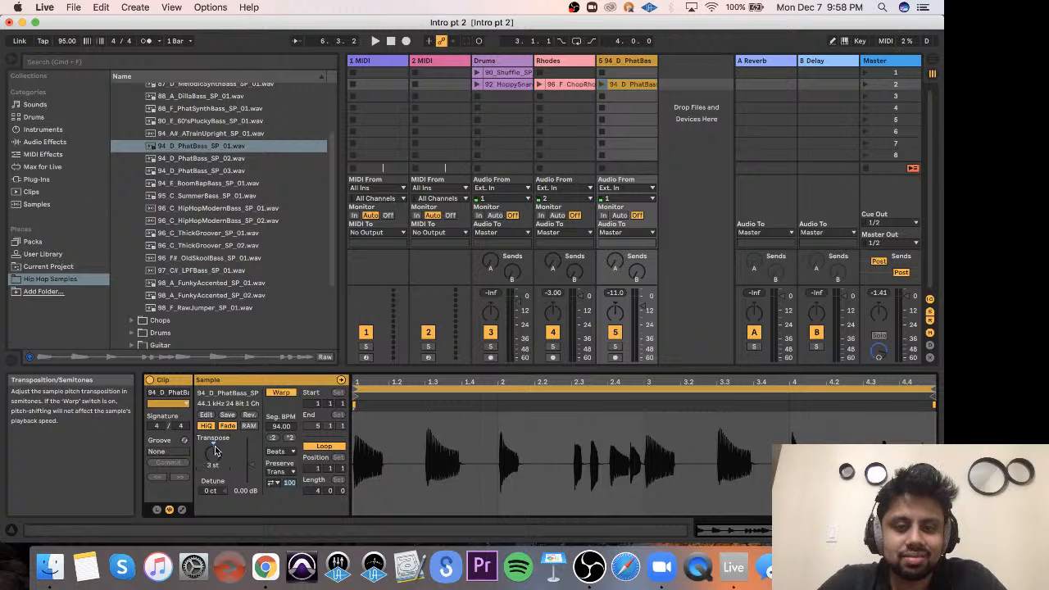
Launch the 96_F_ChopRhodes clip together with the 94_D_PhatBass clip, stop playback, and select the Rhodes track's empty scene 4 slot.
{"action": "left_click", "coordinate": [540, 85]}
{"action": "left_click", "coordinate": [608, 85]}
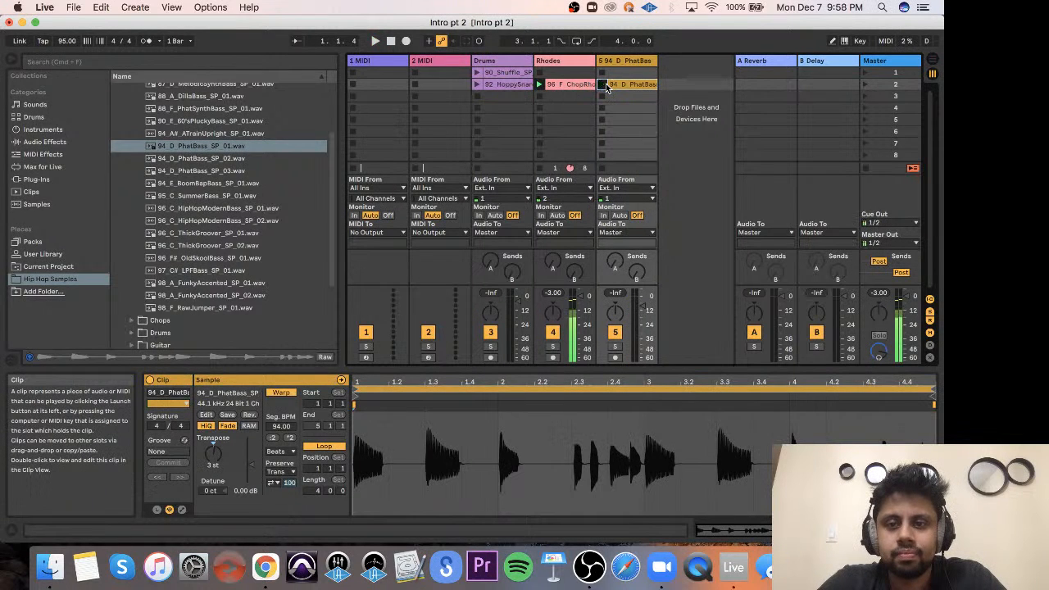
{"action": "left_click", "coordinate": [603, 85]}
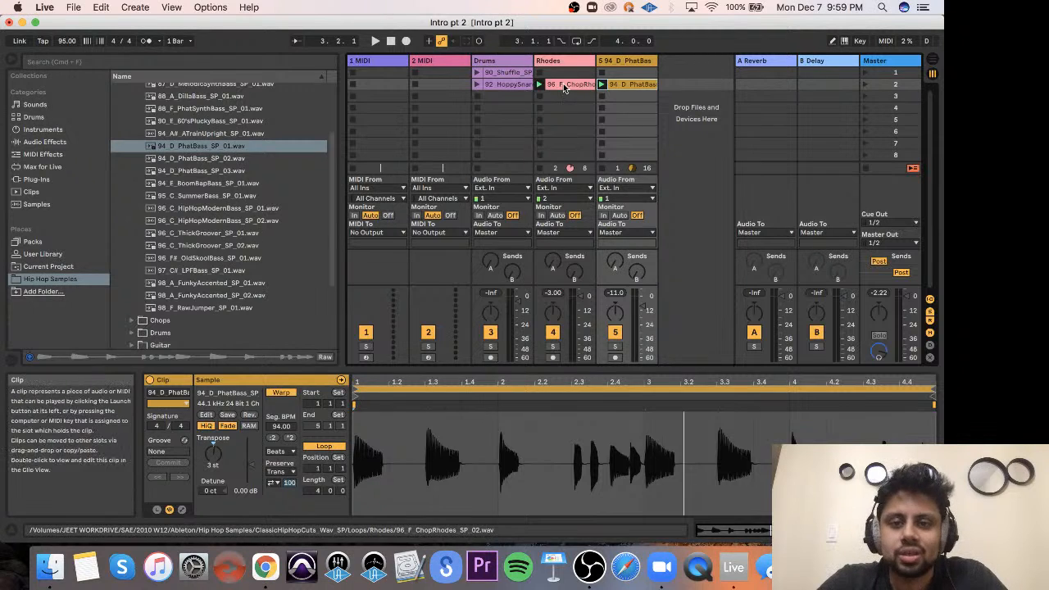
{"action": "left_click", "coordinate": [562, 107]}
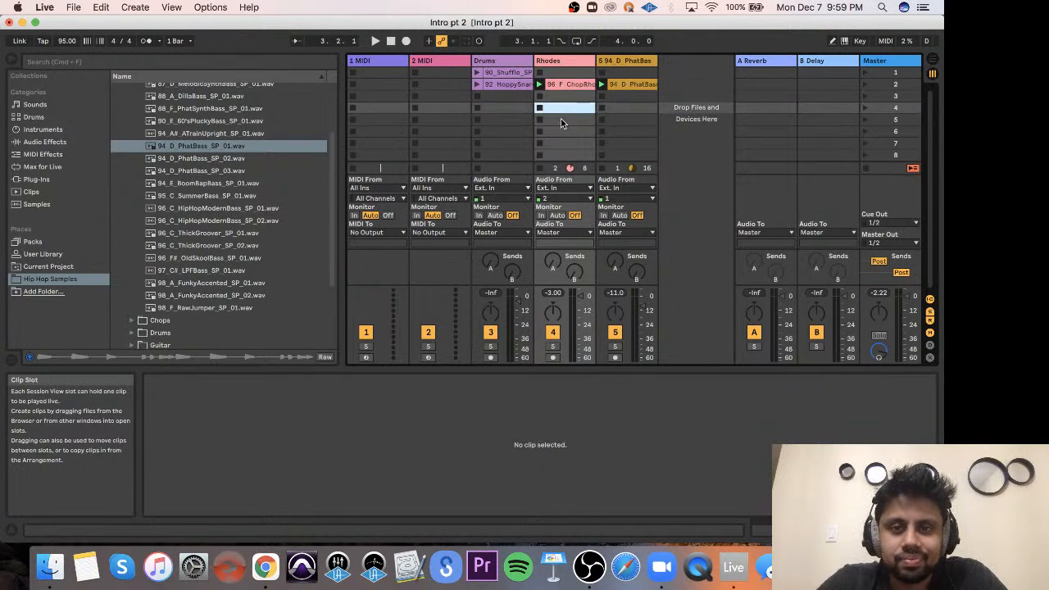
{"action": "left_click", "coordinate": [562, 121]}
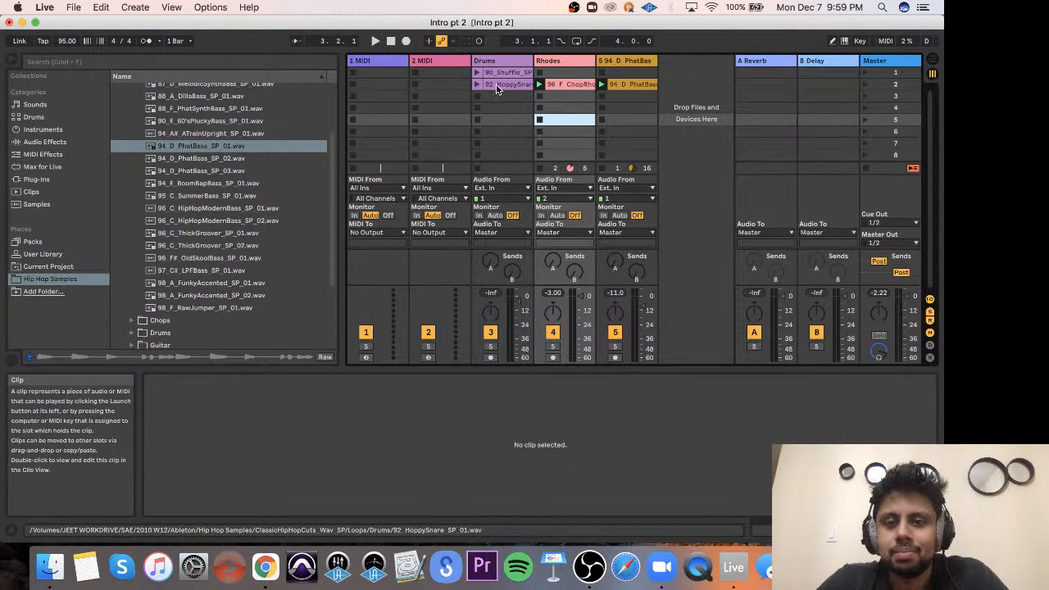
{"action": "left_click", "coordinate": [772, 82]}
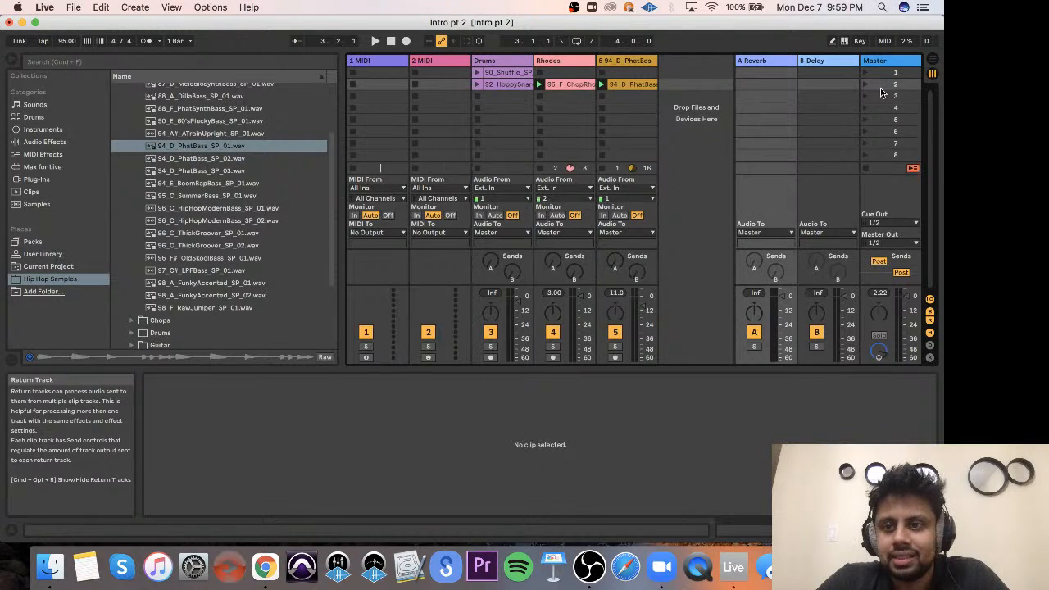
{"action": "left_click", "coordinate": [895, 84]}
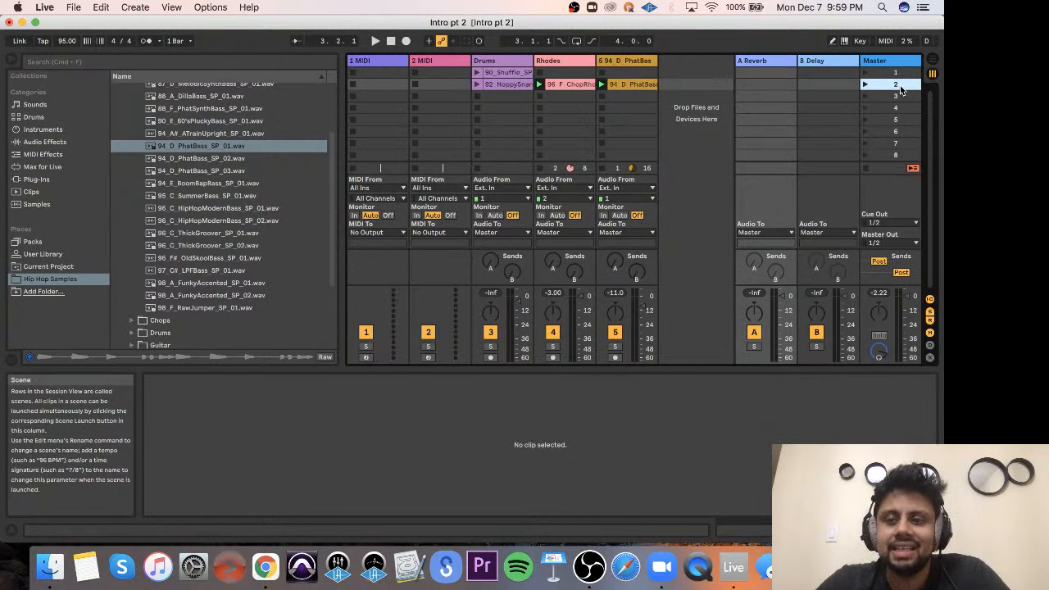
{"action": "left_click", "coordinate": [897, 73]}
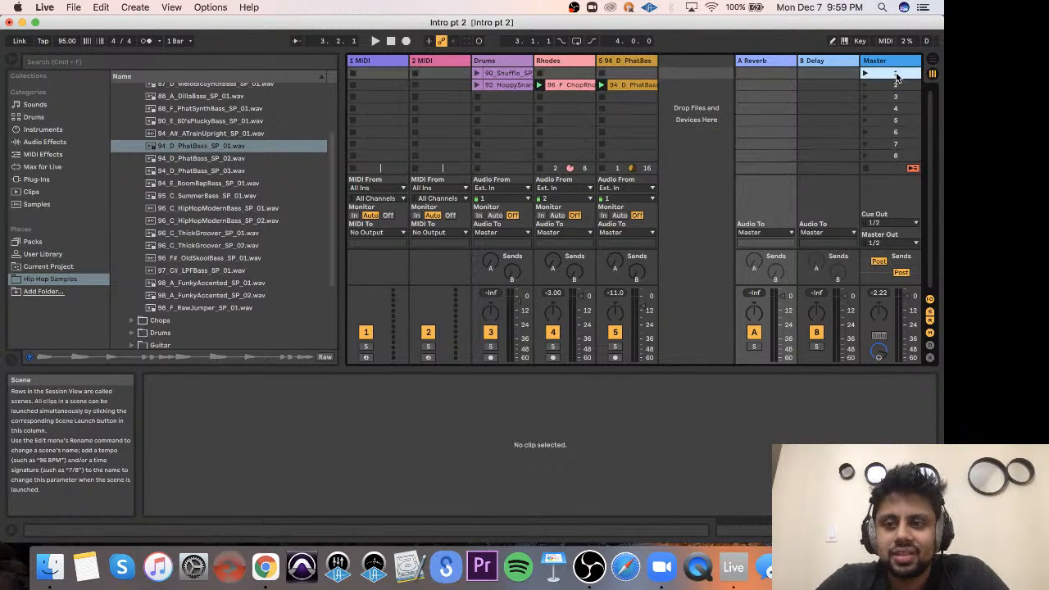
{"action": "left_click", "coordinate": [896, 144]}
{"action": "left_click", "coordinate": [896, 155]}
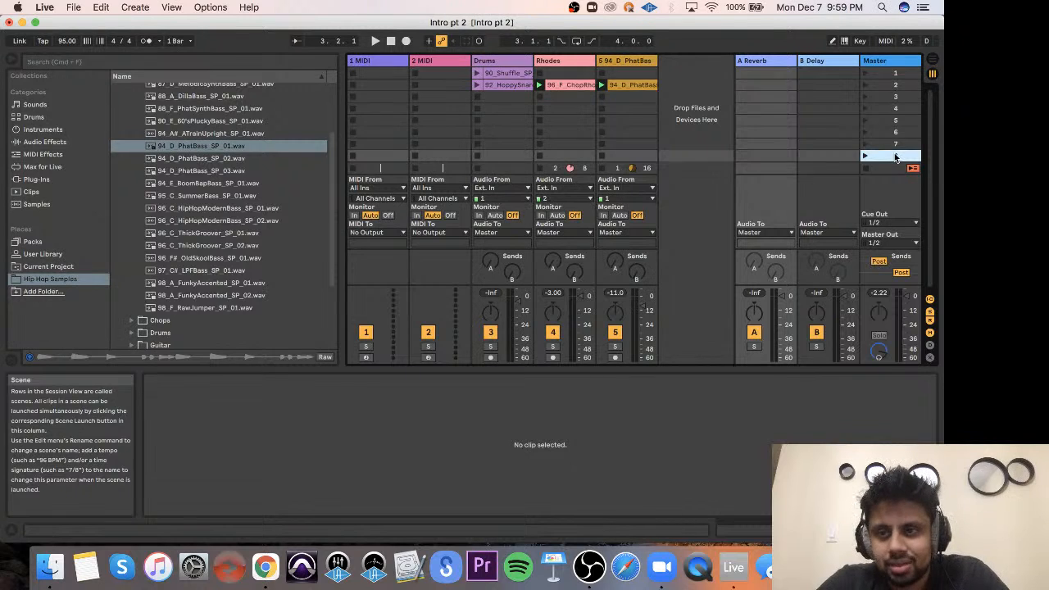
Rename the first scene as Intro.
{"action": "left_click", "coordinate": [889, 74]}
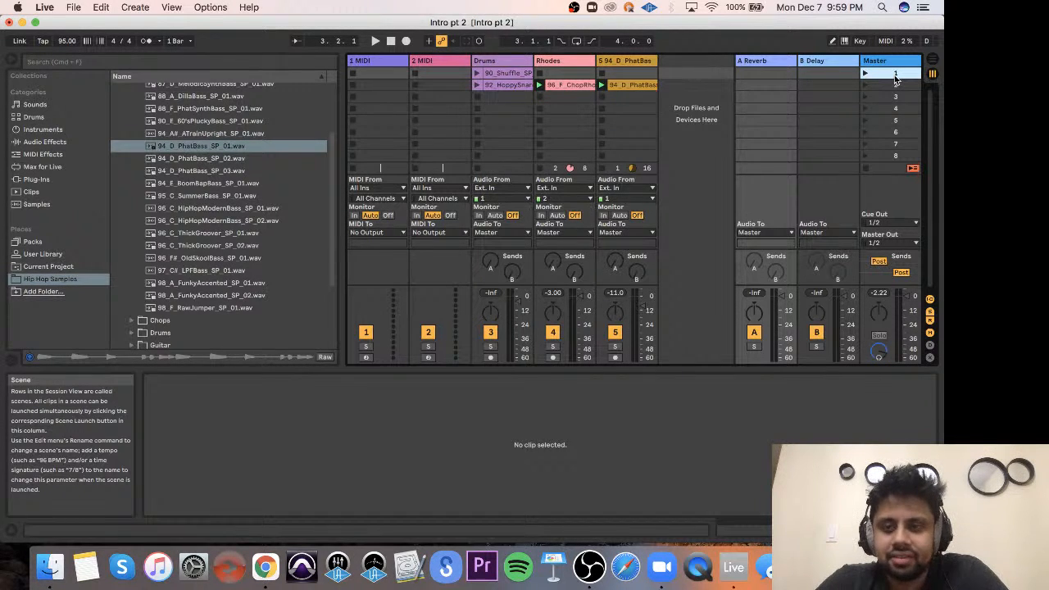
{"action": "key", "text": "super+r"}
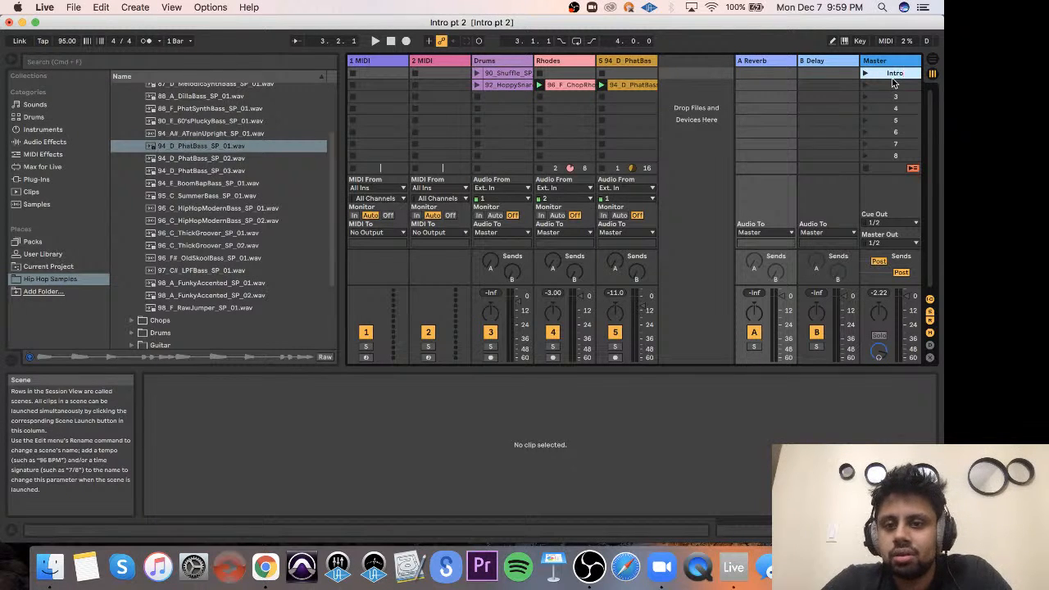
{"action": "type", "text": "Intro"}
Move the 94_D_PhatBass and 92_HoppySnare clips down to scene 3, and copy the 90_Shuffle drum clip into scene 2.
{"action": "left_click_drag", "start_coordinate": [627, 84], "coordinate": [643, 97]}
{"action": "left_click_drag", "start_coordinate": [506, 84], "coordinate": [517, 99]}
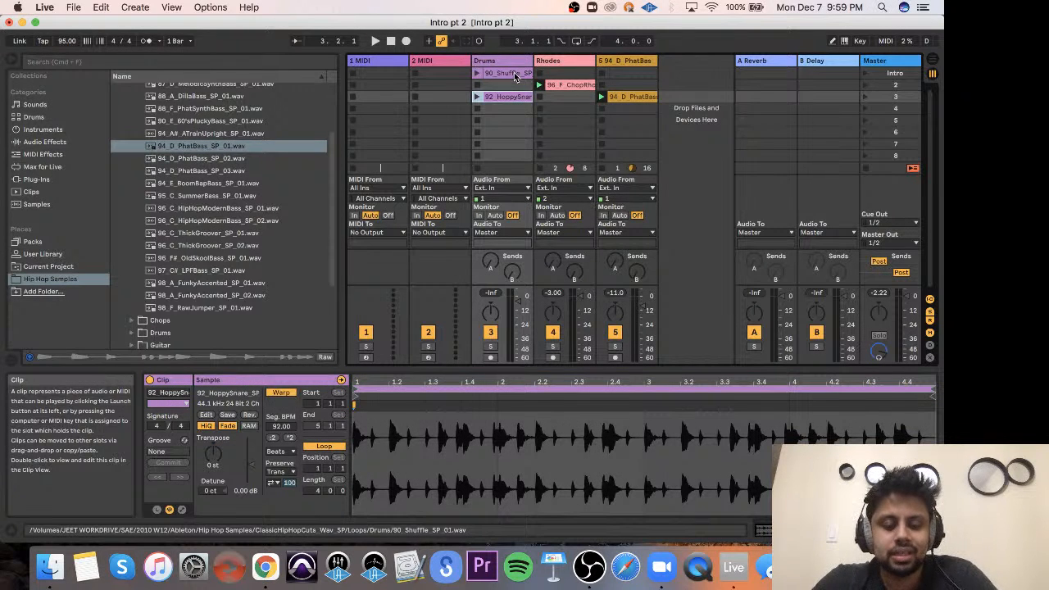
{"action": "left_click_drag", "start_coordinate": [515, 75], "coordinate": [517, 85]}
Rename scene 2 as Intro 2 and scene 3 as Verse.
{"action": "left_click", "coordinate": [892, 88]}
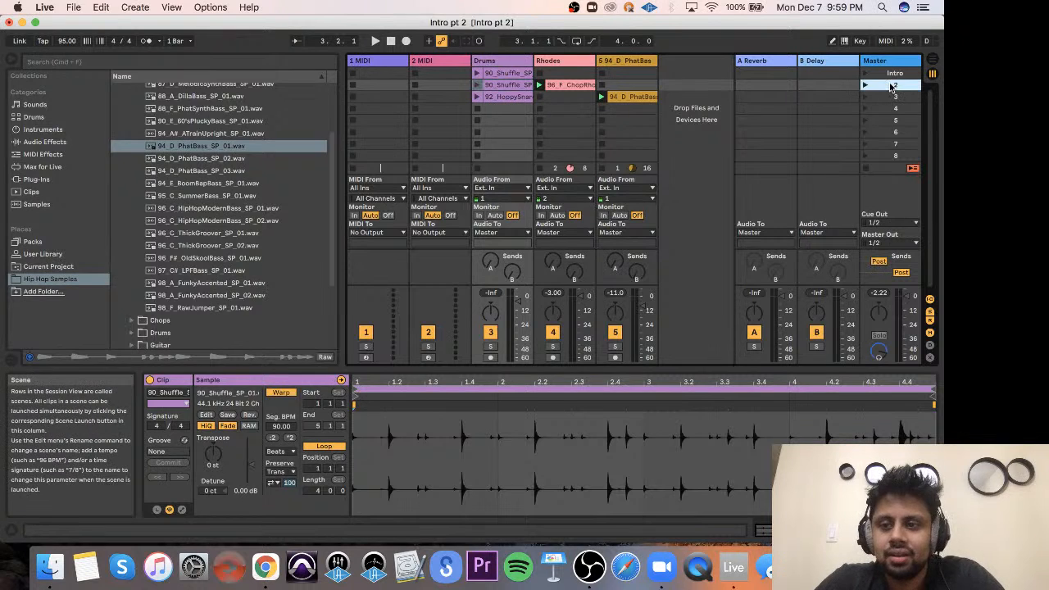
{"action": "key", "text": "super+r"}
{"action": "type", "text": "Intro 2"}
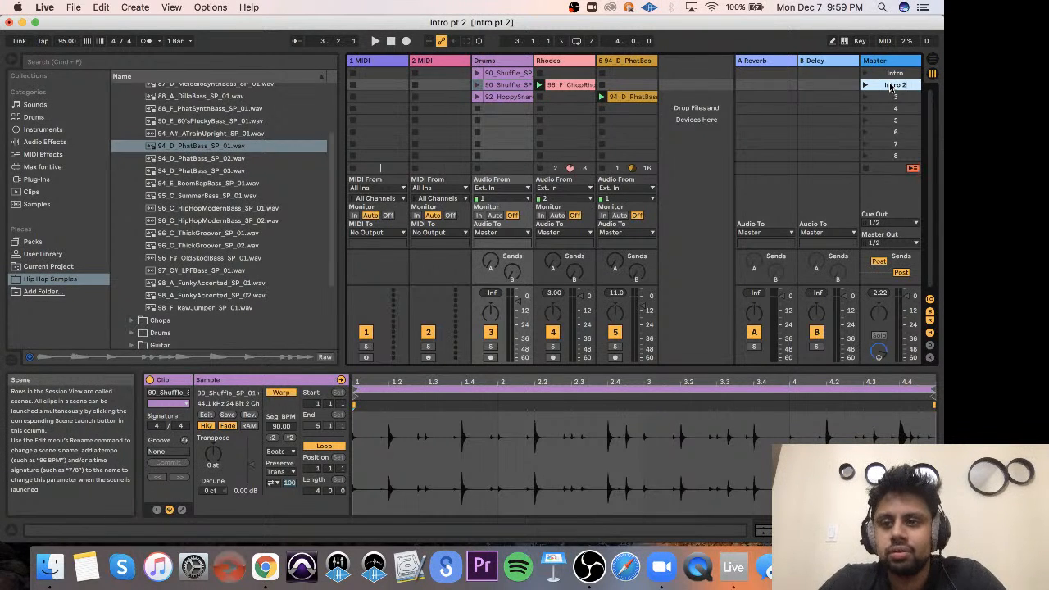
{"action": "key", "text": "Tab"}
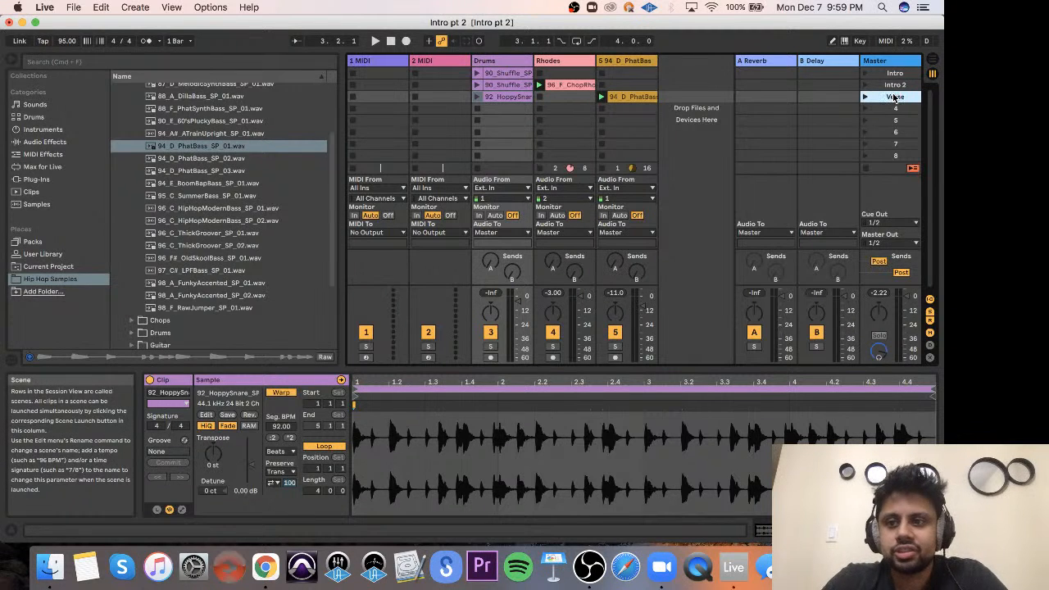
Duplicate the 96_F_ChopRhodes clip into the Verse scene, and launch the Intro, Intro 2 and Verse scenes in turn.
{"action": "left_click", "coordinate": [577, 88]}
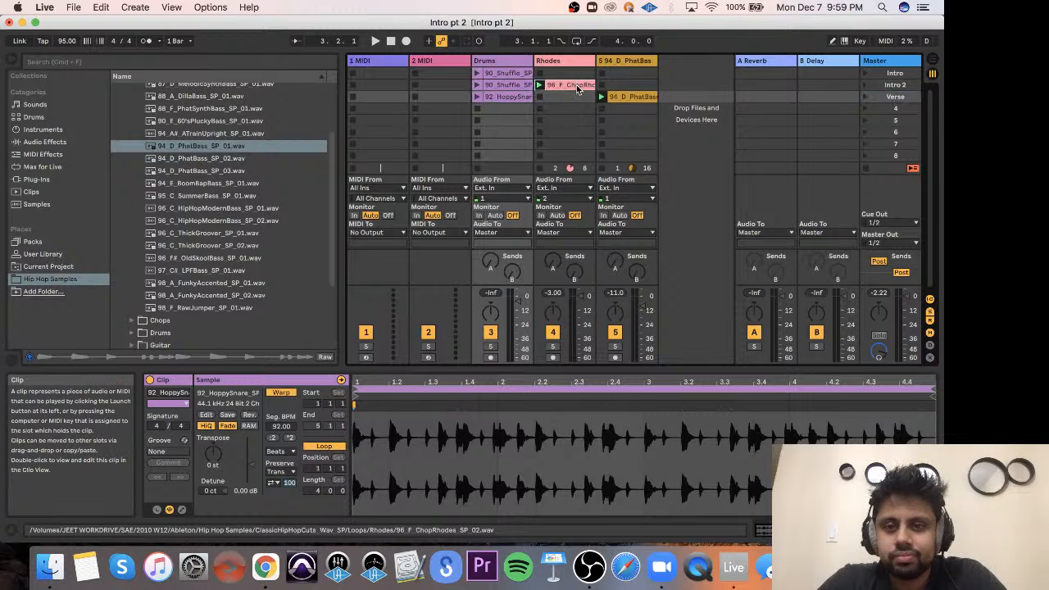
{"action": "key", "text": "super+d"}
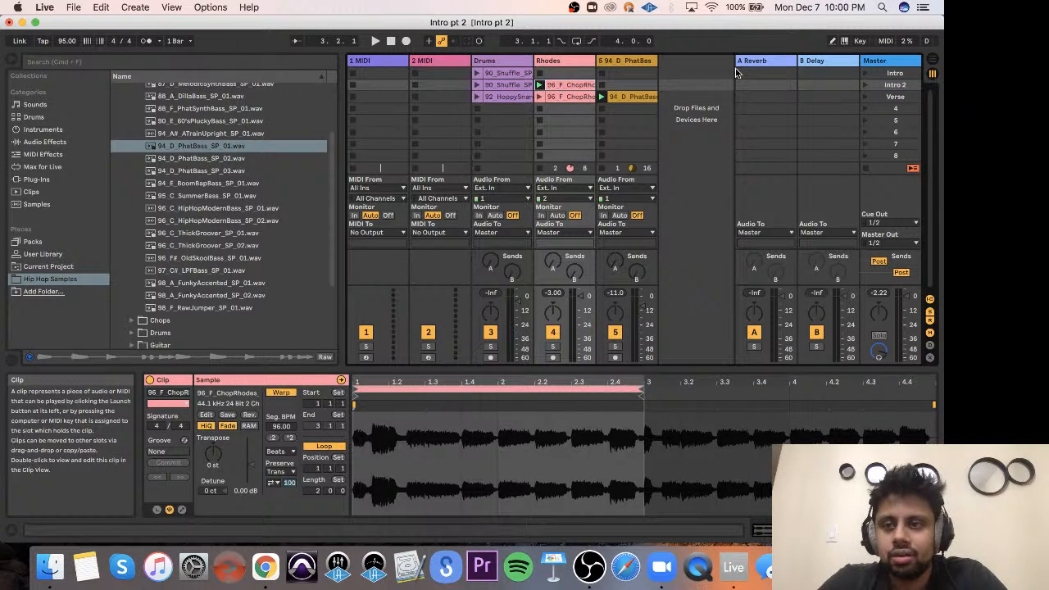
{"action": "left_click", "coordinate": [864, 74]}
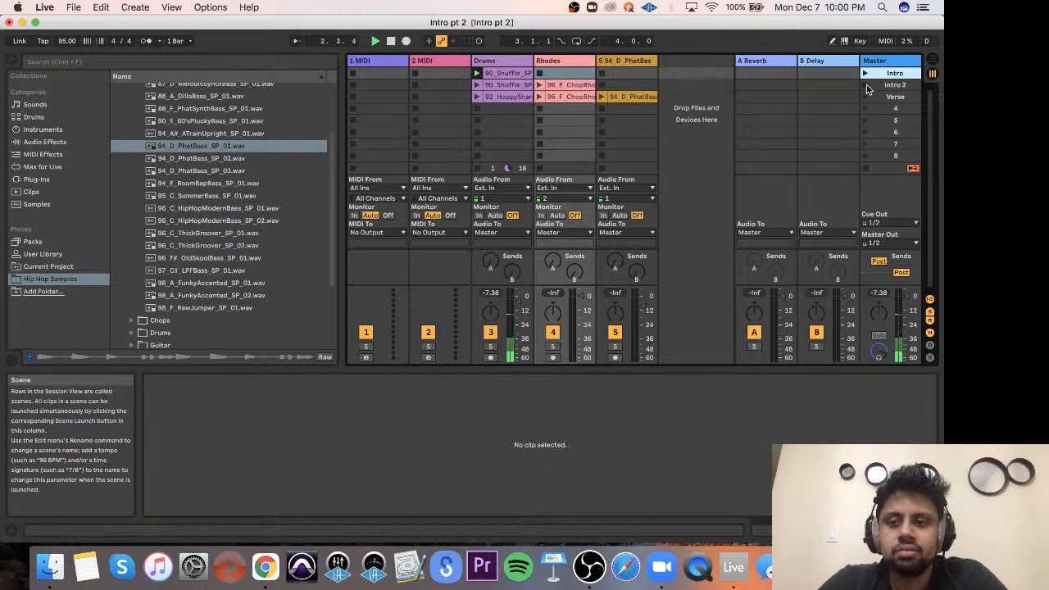
{"action": "left_click", "coordinate": [866, 84]}
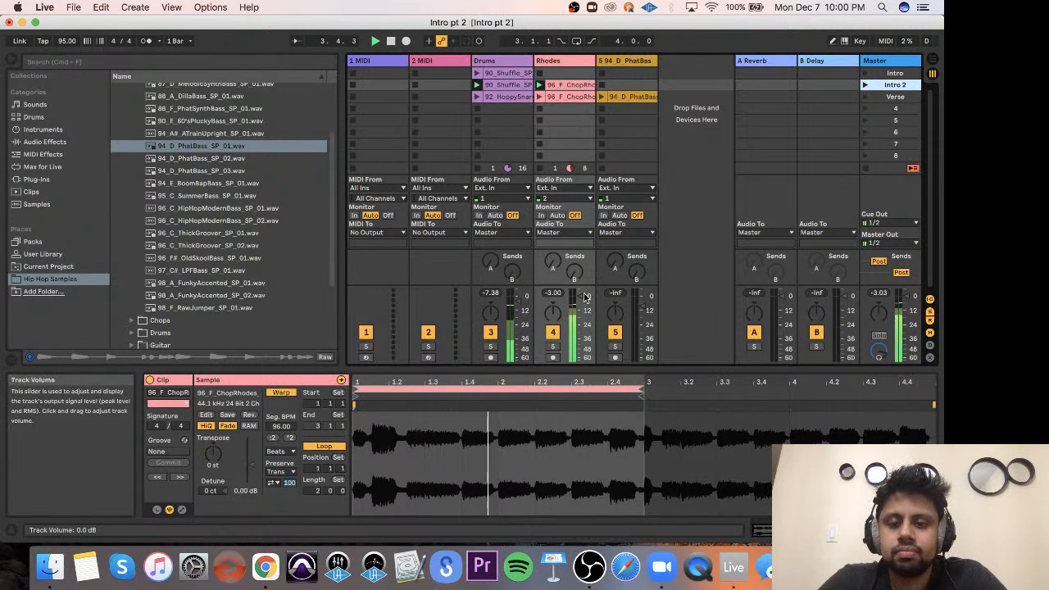
{"action": "left_click", "coordinate": [866, 96]}
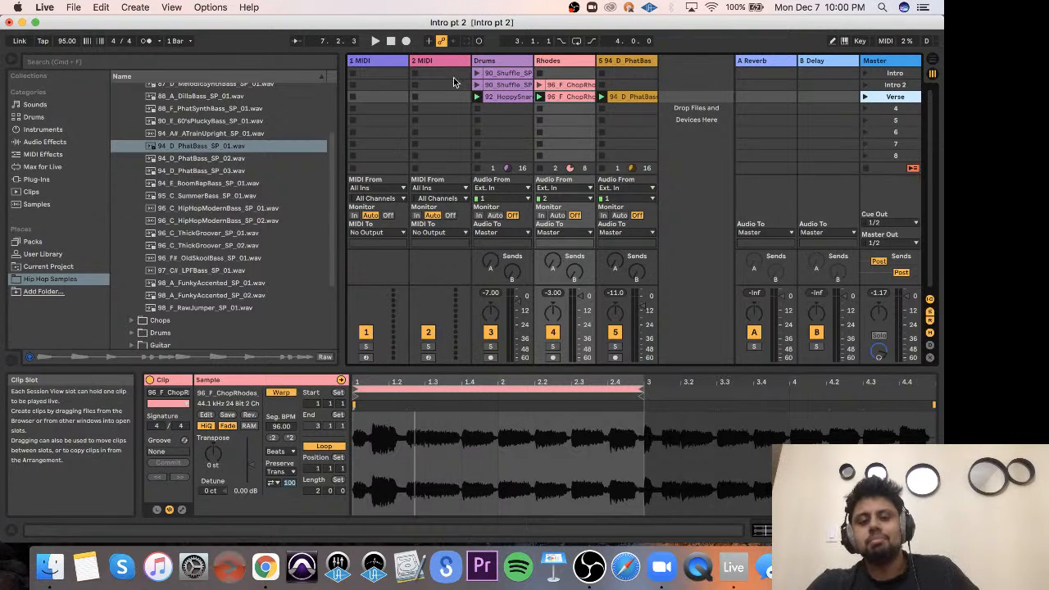
Copy the Verse scene's drum, Rhodes and bass clips into scene 4.
{"action": "left_click", "coordinate": [500, 108]}
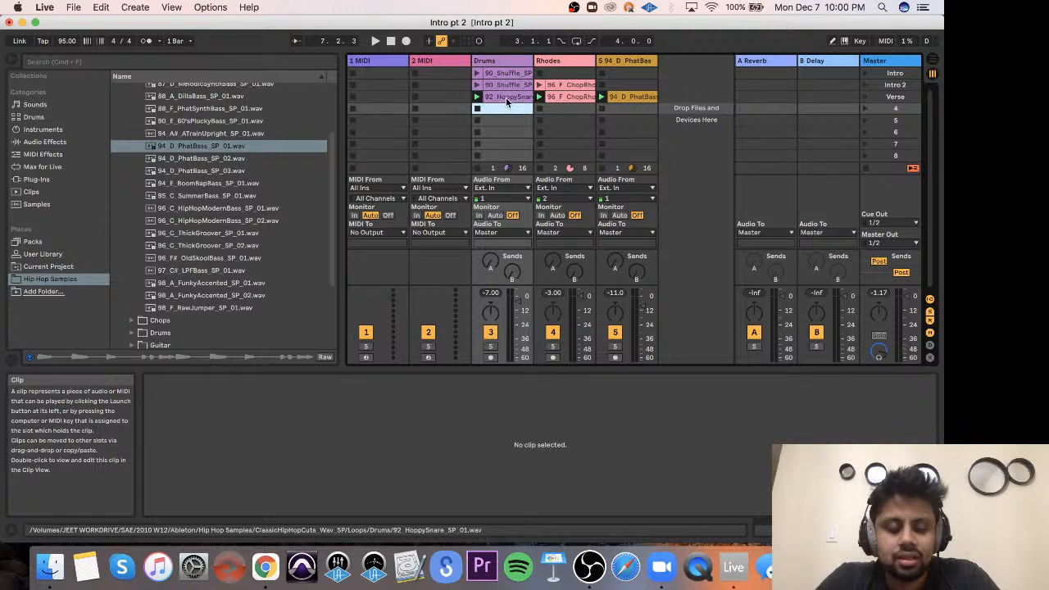
{"action": "left_click_drag", "start_coordinate": [505, 100], "coordinate": [560, 109]}
{"action": "left_click_drag", "start_coordinate": [630, 97], "coordinate": [627, 112]}
Collapse the Bass and ClassicHipHopCuts_Wav_SP folders in the browser, and select the 2 MIDI track.
{"action": "left_click", "coordinate": [450, 66]}
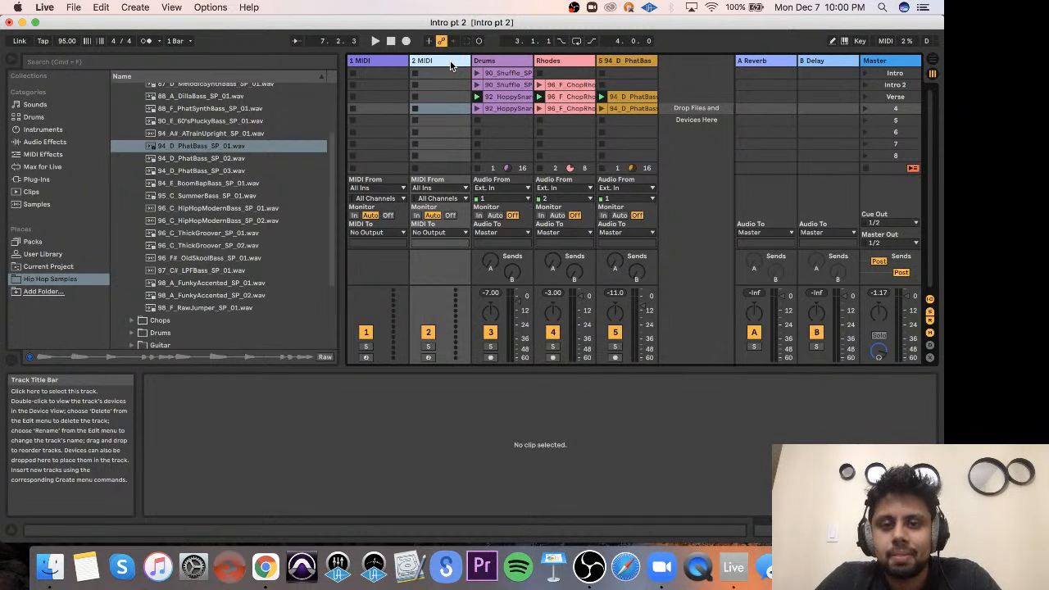
{"action": "scroll", "coordinate": [205, 205], "scroll_direction": "up", "scroll_amount": 5}
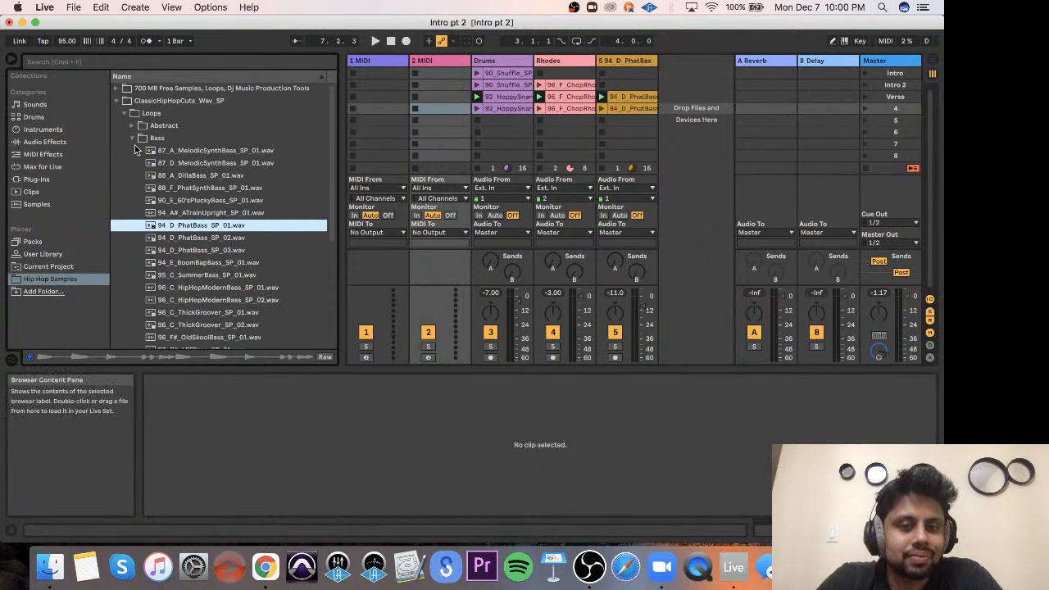
{"action": "left_click", "coordinate": [132, 139]}
{"action": "left_click", "coordinate": [117, 100]}
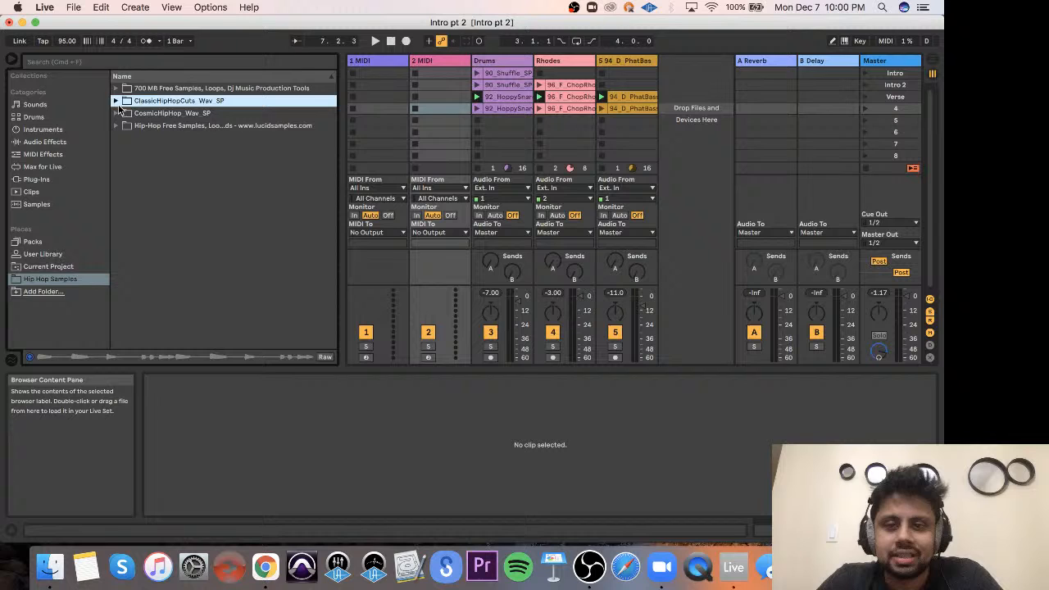
{"action": "left_click", "coordinate": [440, 66]}
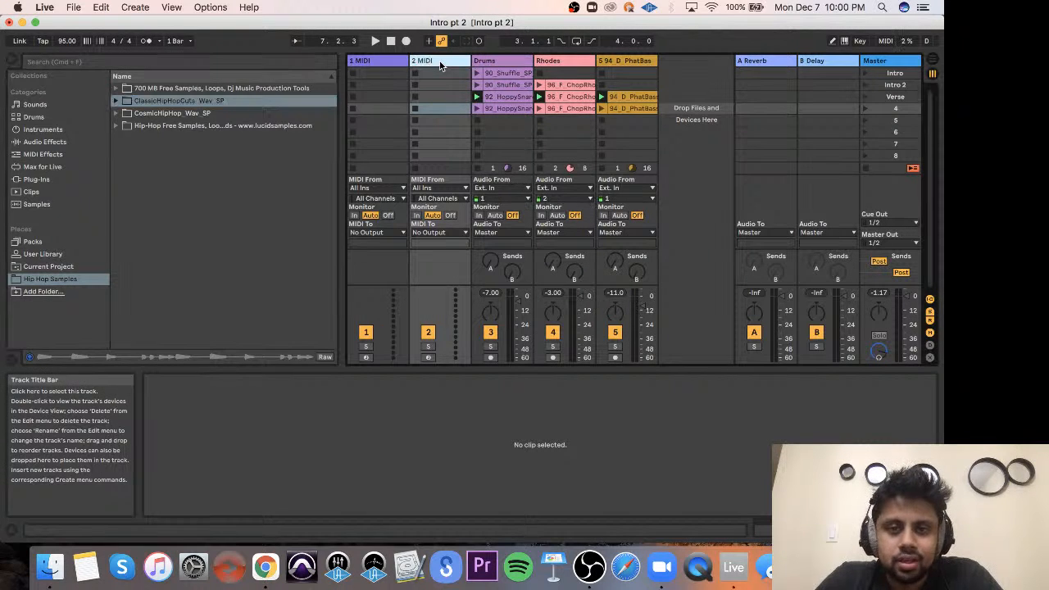
Preview Synth Keys presets in the Sounds category, and load Captive Cathedral.adg onto the 2 MIDI track.
{"action": "left_click", "coordinate": [34, 105]}
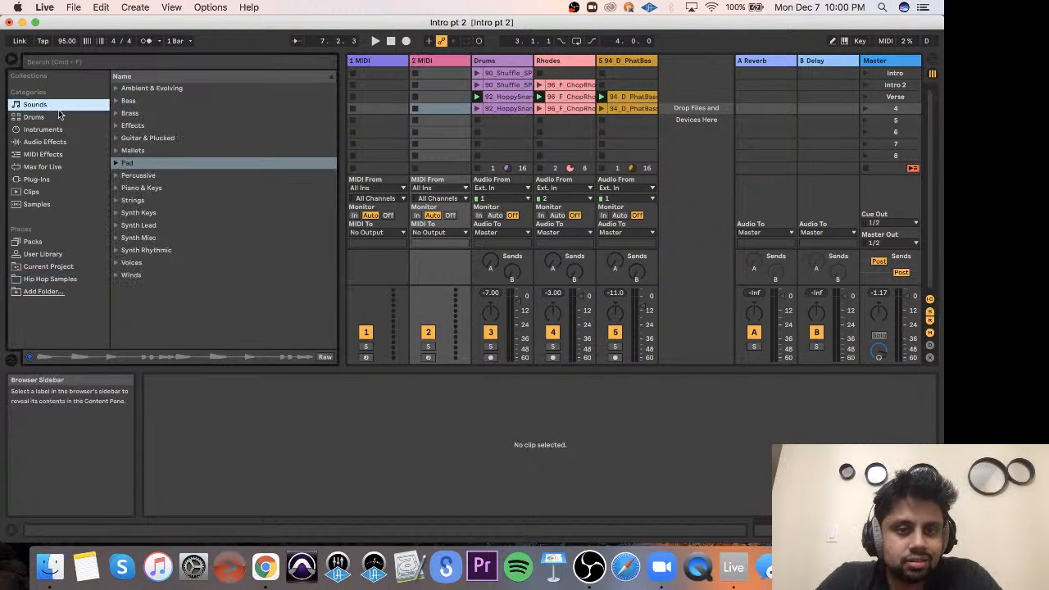
{"action": "left_click", "coordinate": [117, 213]}
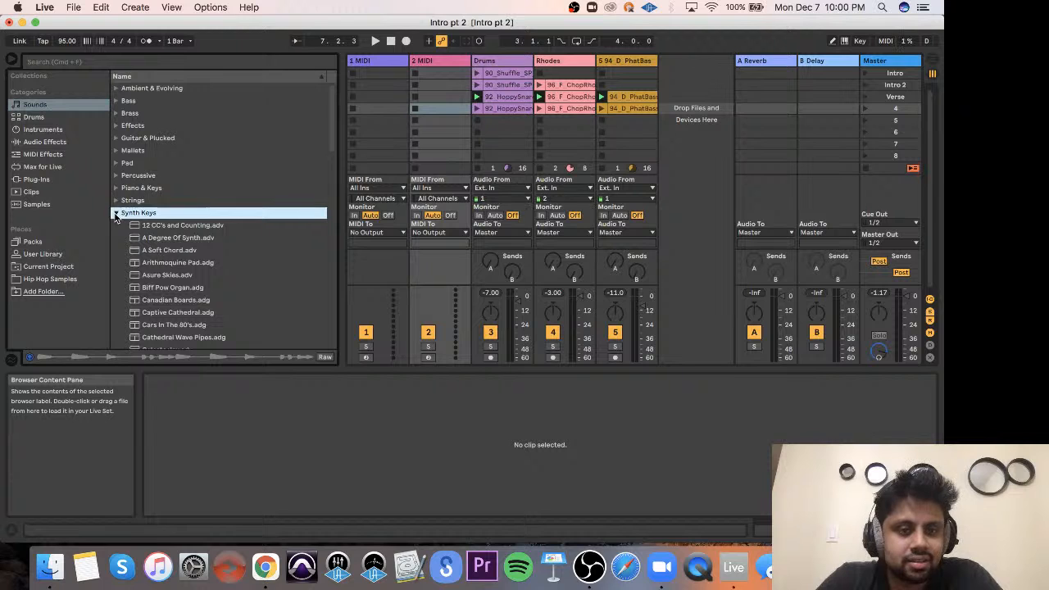
{"action": "left_click", "coordinate": [188, 262]}
{"action": "left_click", "coordinate": [188, 286]}
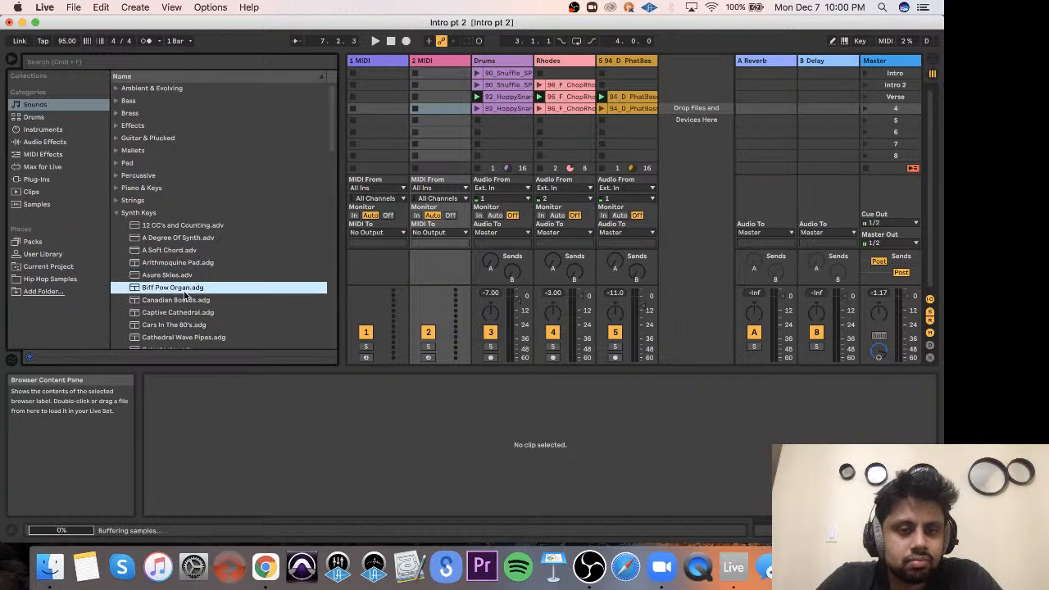
{"action": "left_click", "coordinate": [187, 312]}
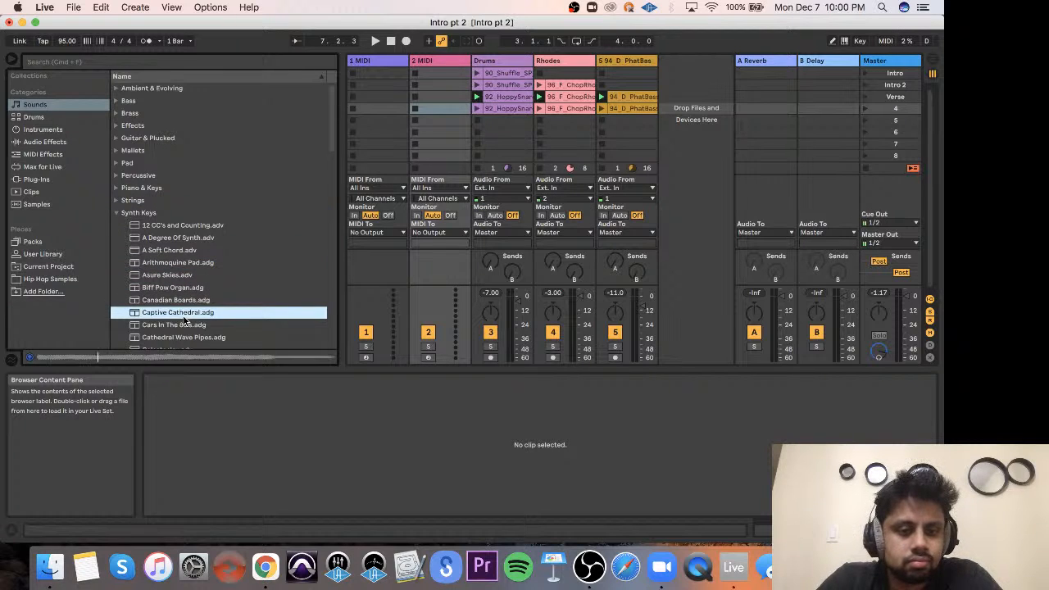
{"action": "left_click", "coordinate": [185, 337]}
{"action": "left_click", "coordinate": [195, 314]}
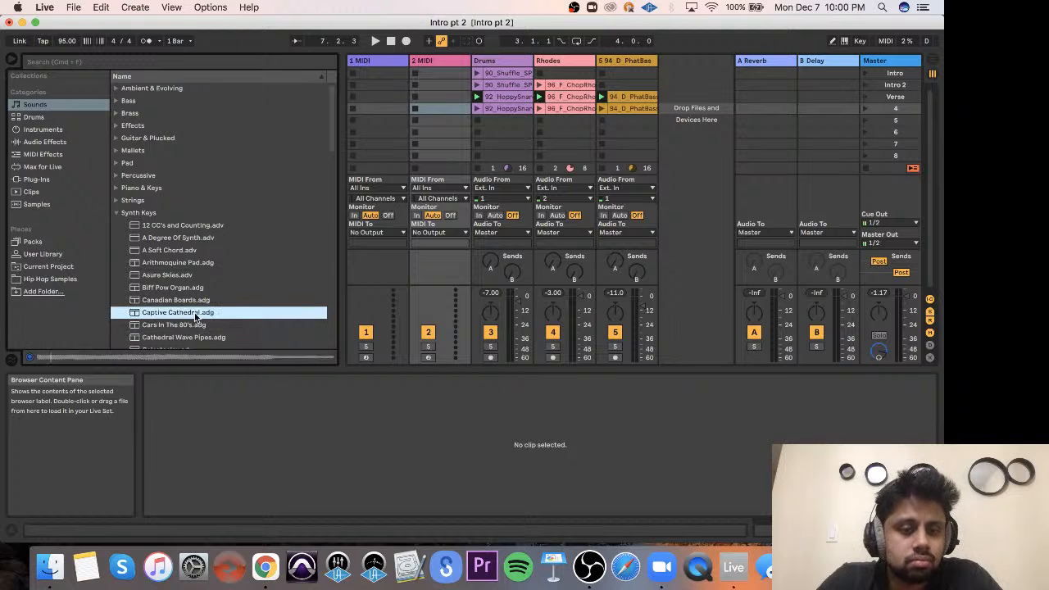
{"action": "scroll", "coordinate": [195, 314], "scroll_direction": "down", "scroll_amount": 5}
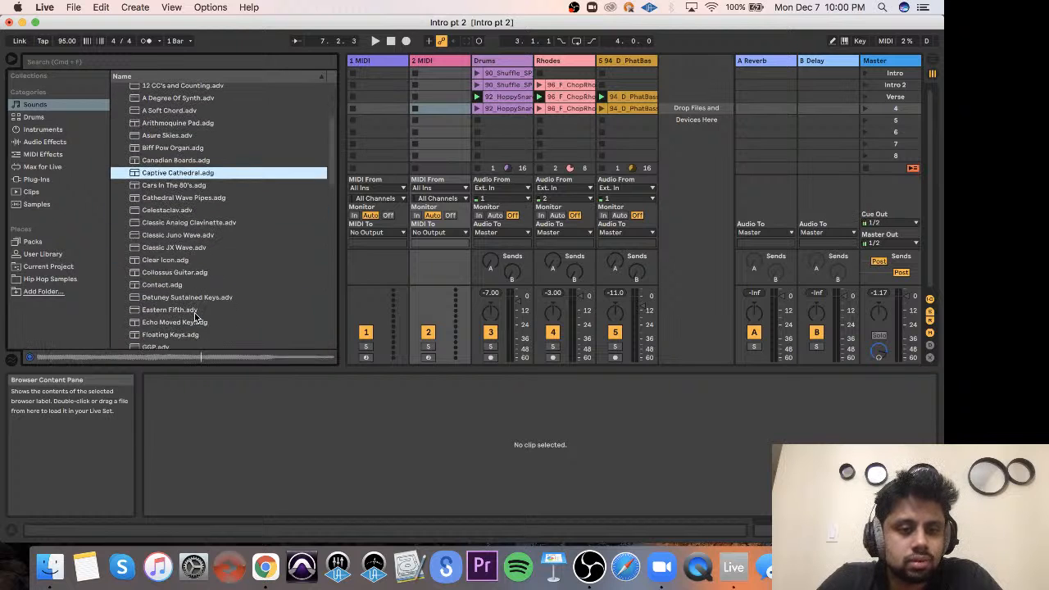
{"action": "double_click", "coordinate": [217, 175]}
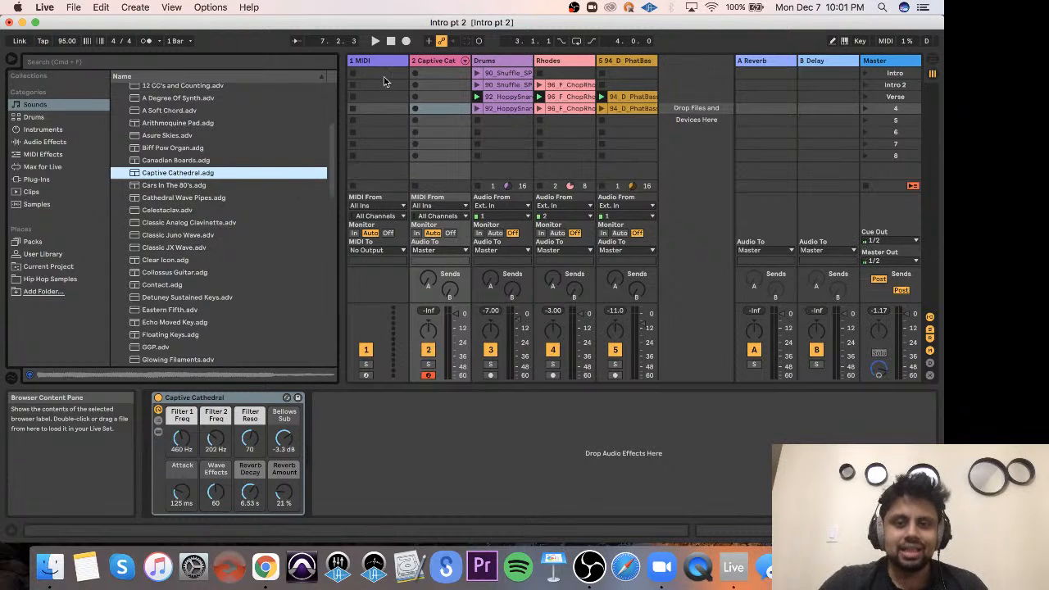
Rename the Captive Cathedral track as Synth Vibes.
{"action": "left_click", "coordinate": [434, 61]}
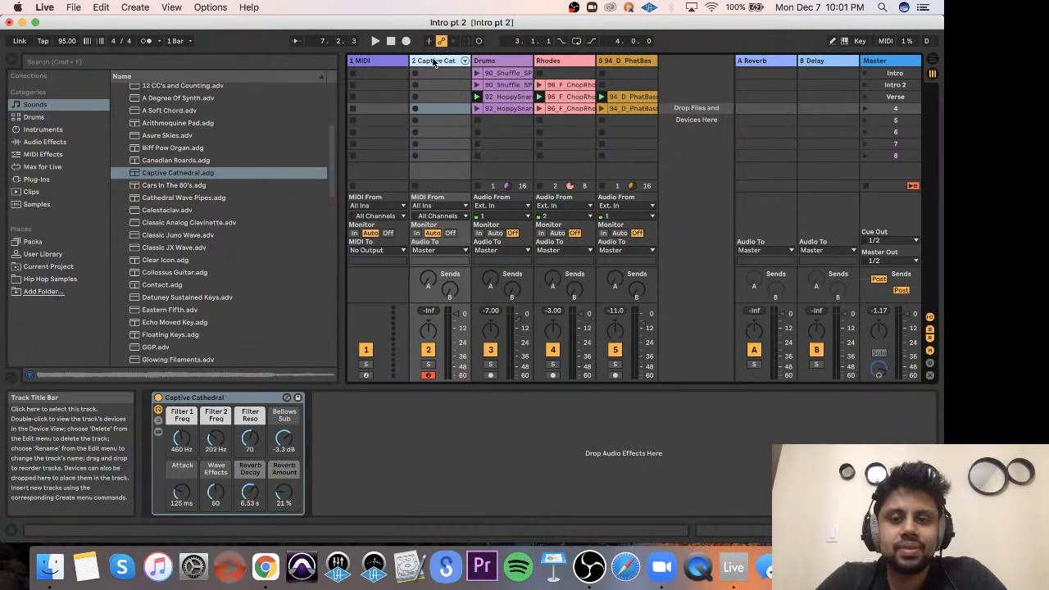
{"action": "key", "text": "super+r"}
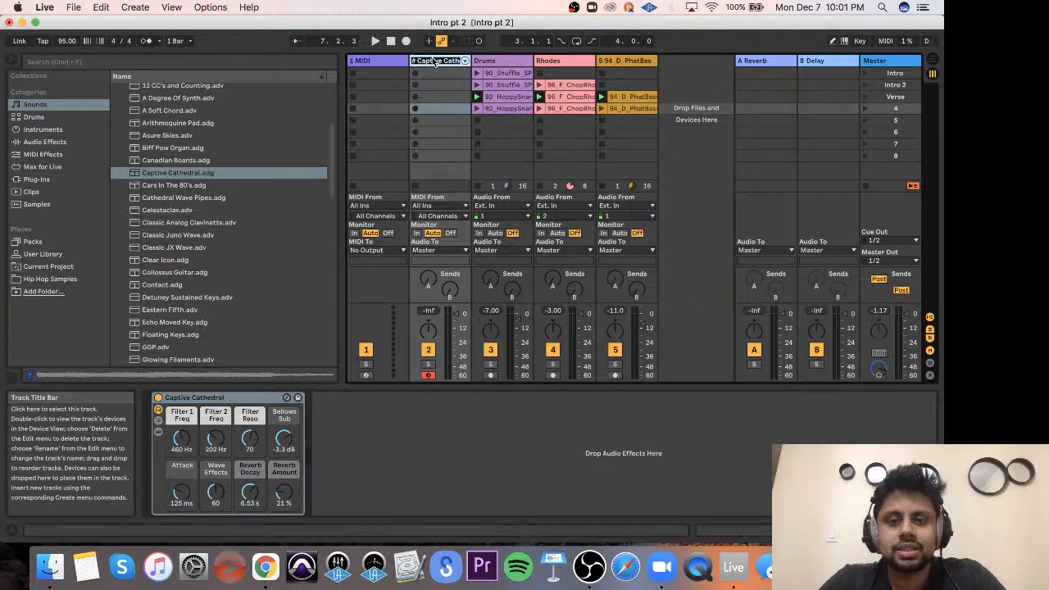
{"action": "type", "text": "Synth"}
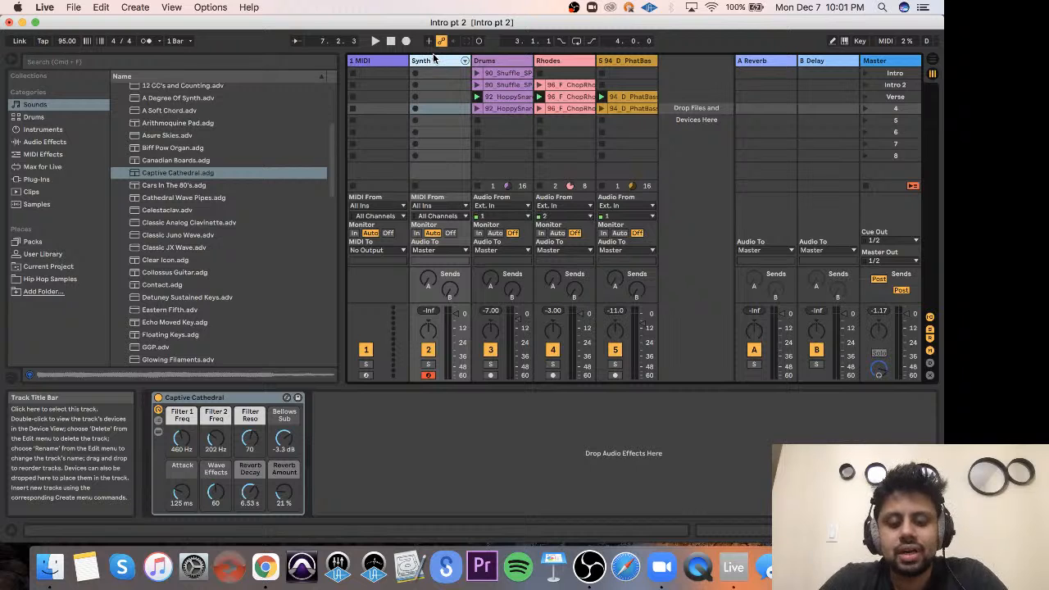
{"action": "type", "text": " Vibes"}
{"action": "key", "text": "Return"}
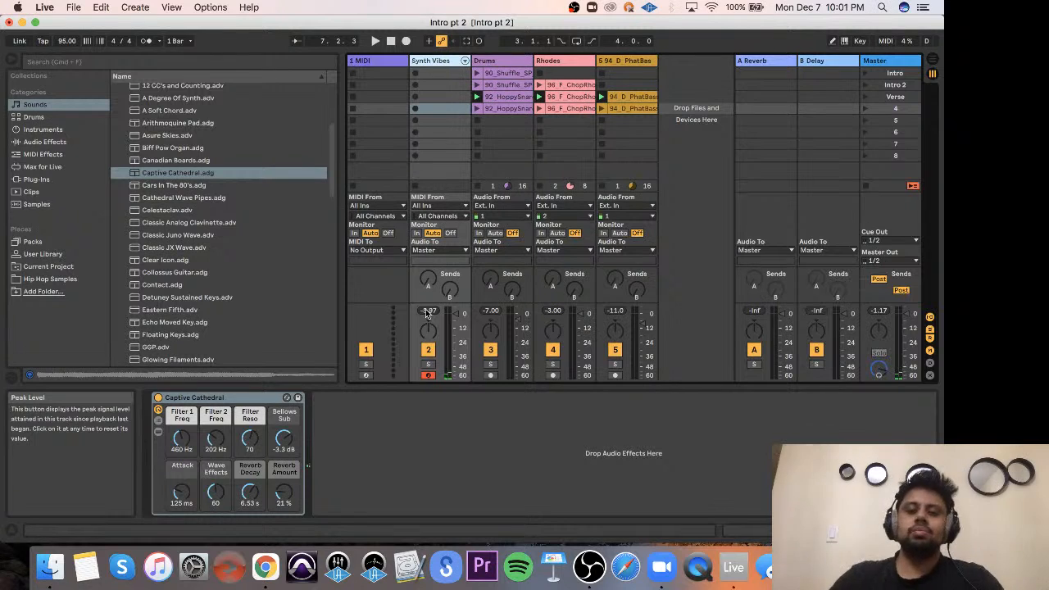
Turn on the computer MIDI keyboard, play test notes on the Synth Vibes track, and turn the keyboard off again.
{"action": "left_click", "coordinate": [845, 42]}
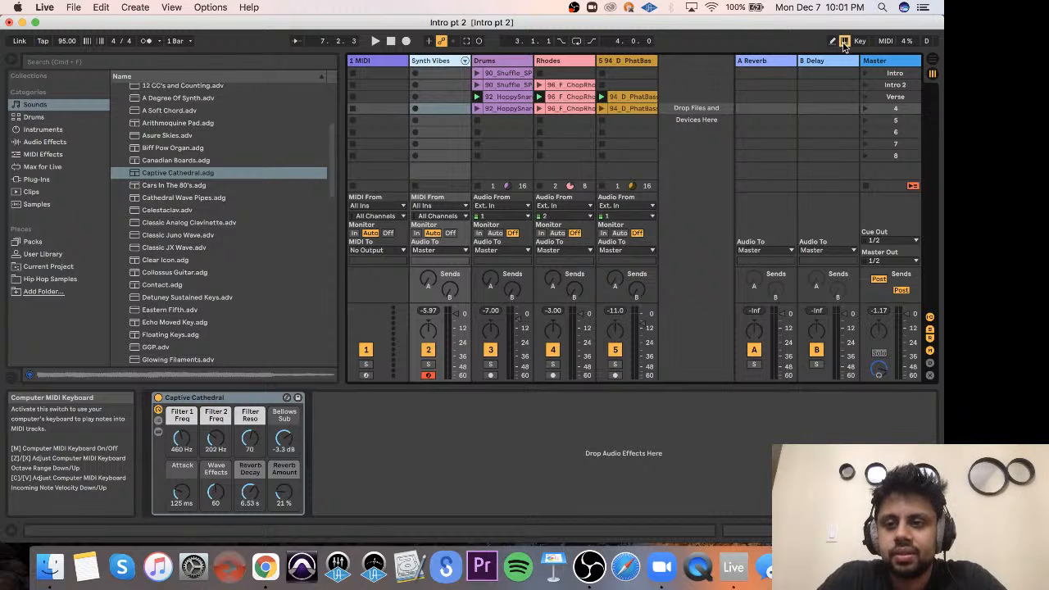
{"action": "key", "text": "a"}
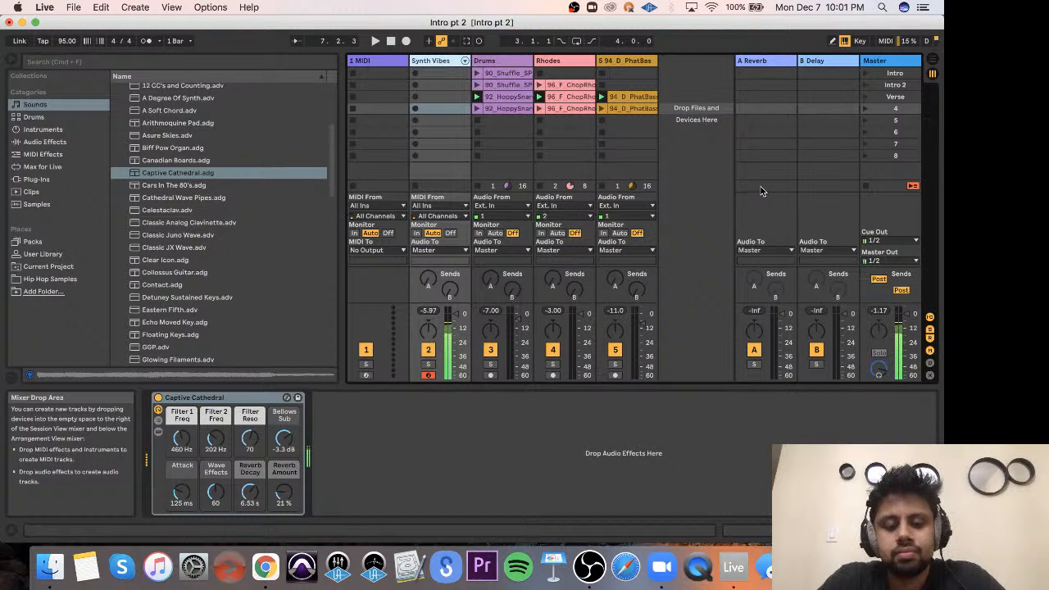
{"action": "left_click", "coordinate": [846, 45]}
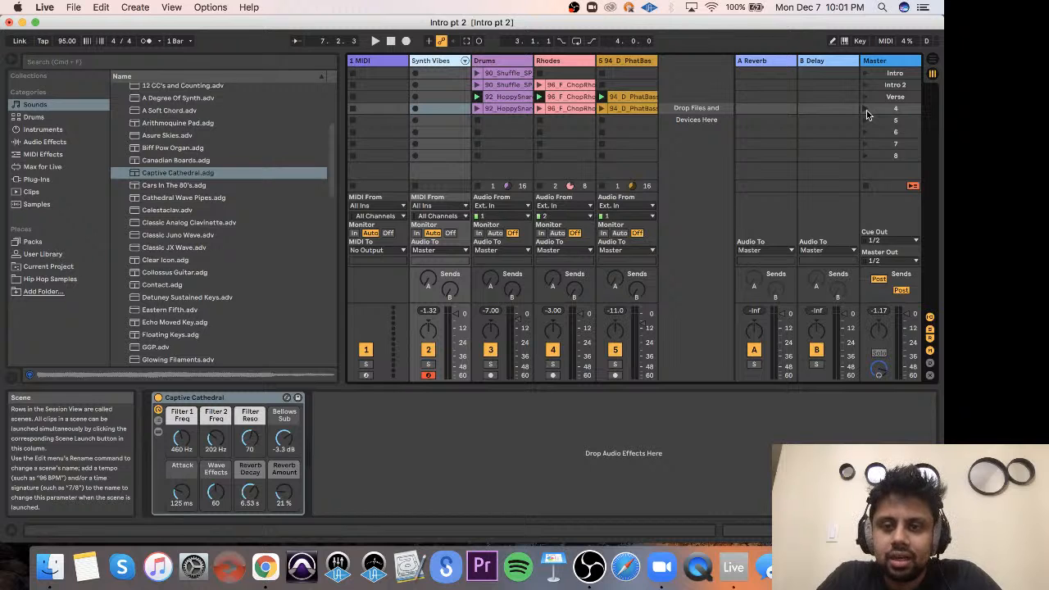
Rename scene 4 as Prechorus.
{"action": "left_click", "coordinate": [898, 110]}
{"action": "key", "text": "super+r"}
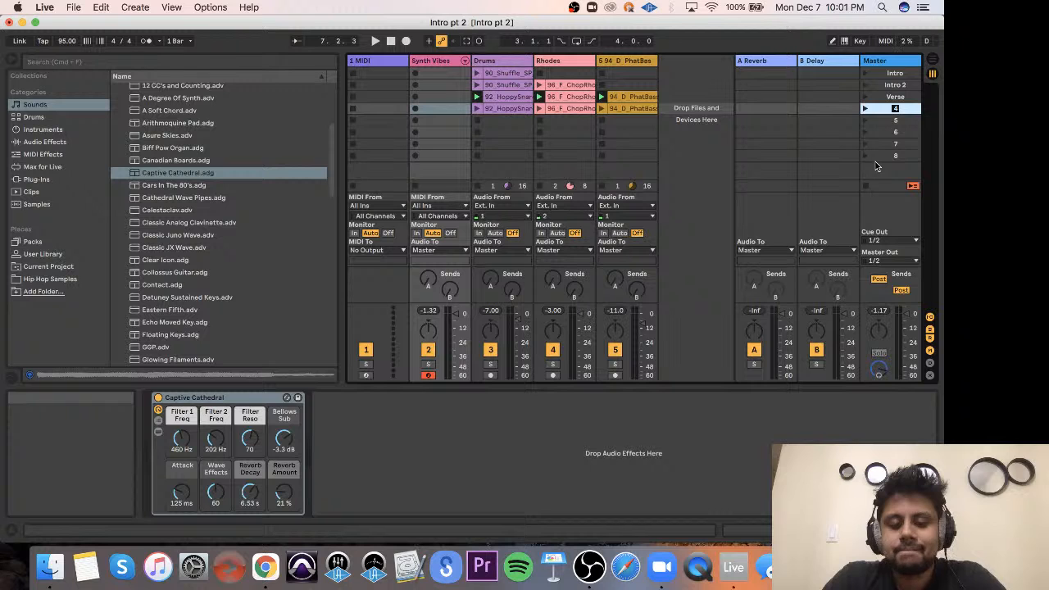
{"action": "type", "text": "Prechr"}
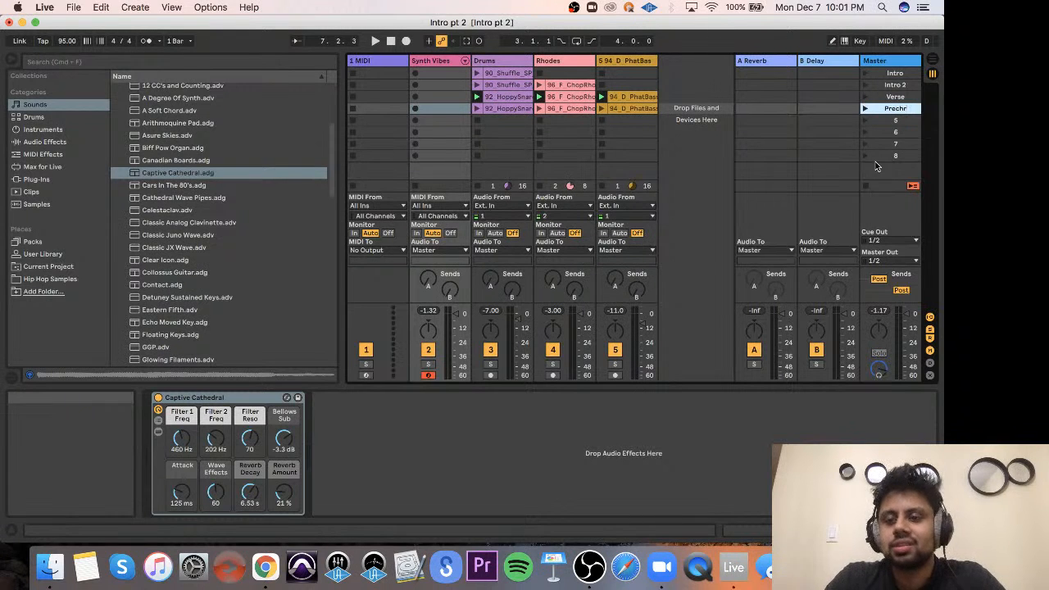
{"action": "key", "text": "BackSpace"}
{"action": "type", "text": "orus"}
{"action": "left_click", "coordinate": [700, 162]}
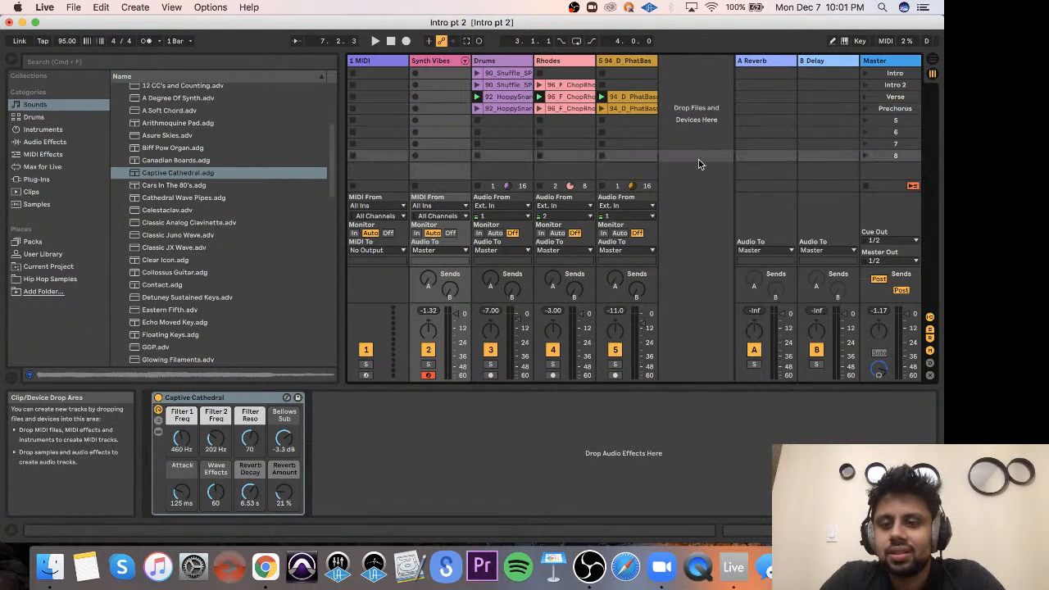
{"action": "left_click", "coordinate": [906, 112]}
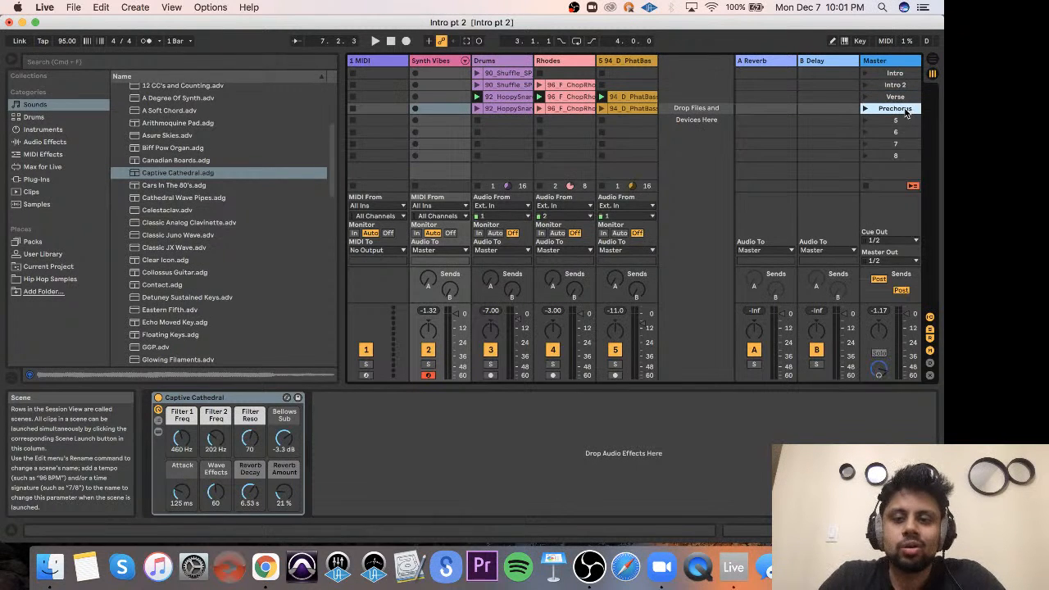
{"action": "left_click", "coordinate": [902, 122]}
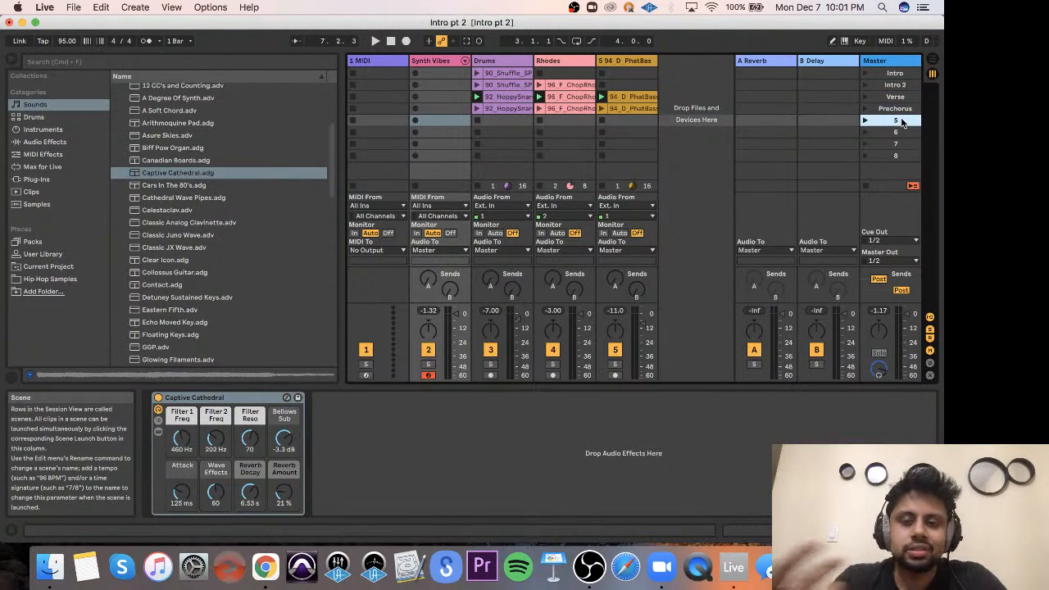
{"action": "key", "text": "super+r"}
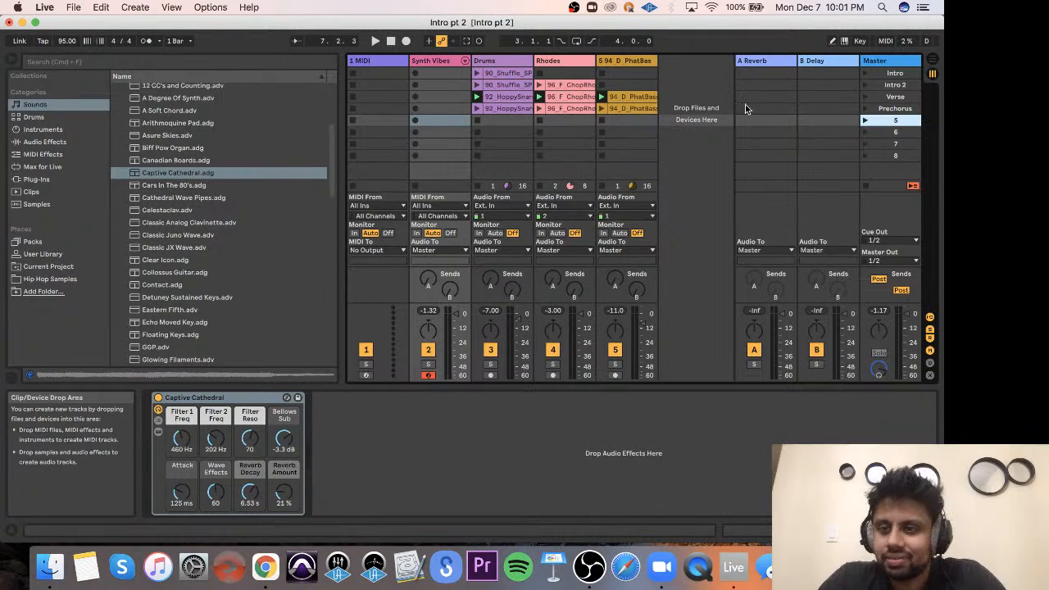
Go through the Intro, Intro 2, Verse and Prechorus scenes, and launch Prechorus to play the synth over it.
{"action": "left_click", "coordinate": [893, 112]}
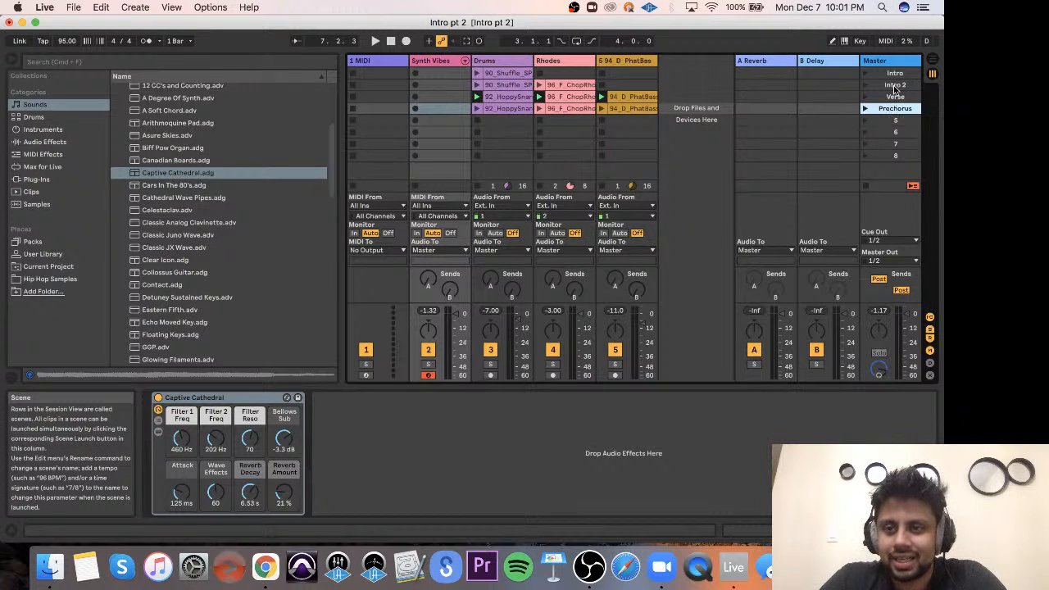
{"action": "left_click", "coordinate": [899, 74]}
{"action": "left_click", "coordinate": [900, 85]}
{"action": "left_click", "coordinate": [901, 97]}
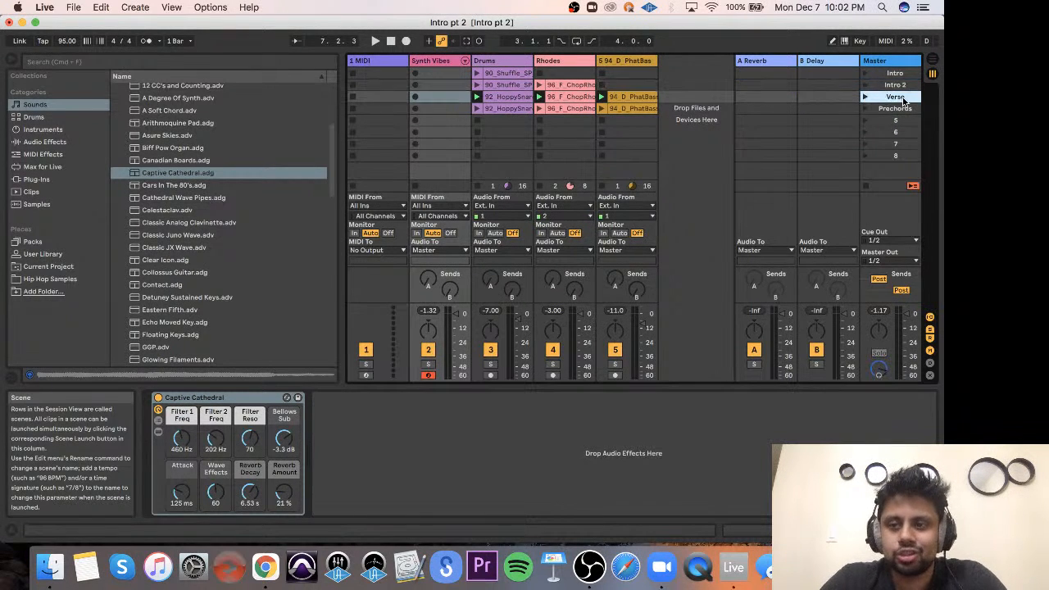
{"action": "left_click", "coordinate": [904, 109]}
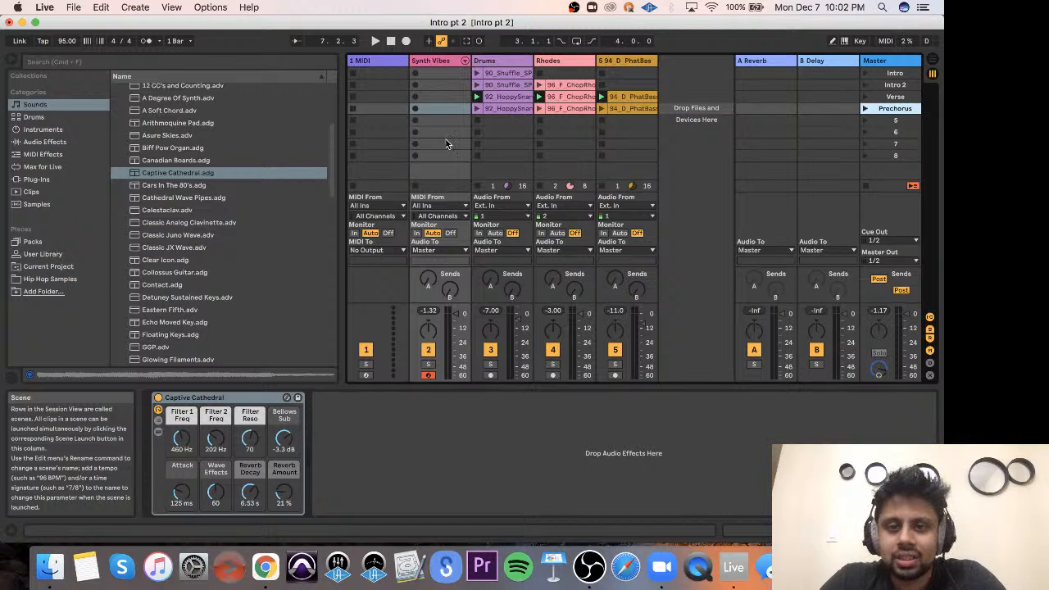
{"action": "left_click", "coordinate": [863, 108]}
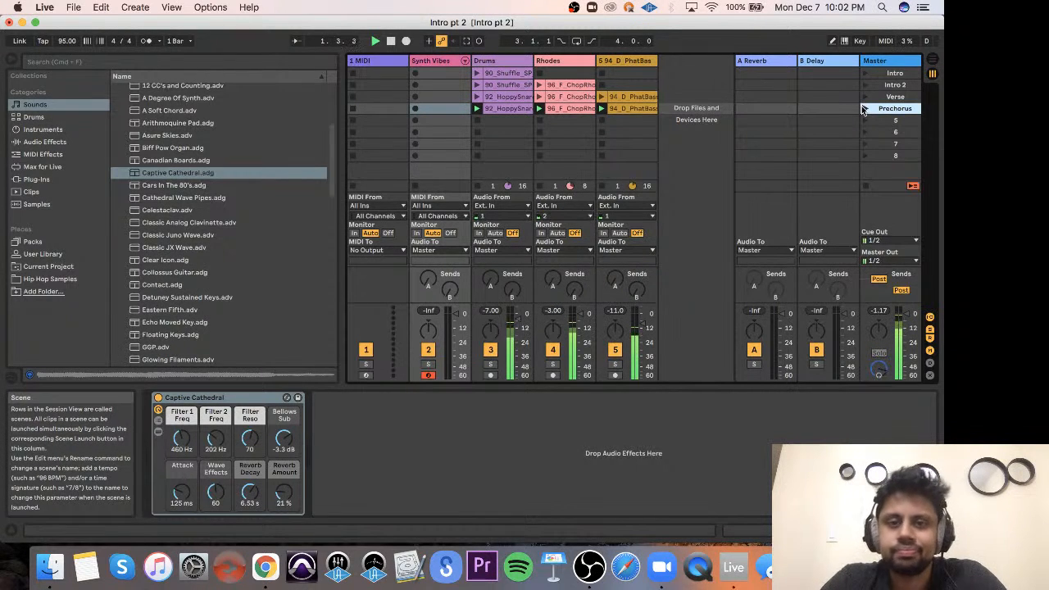
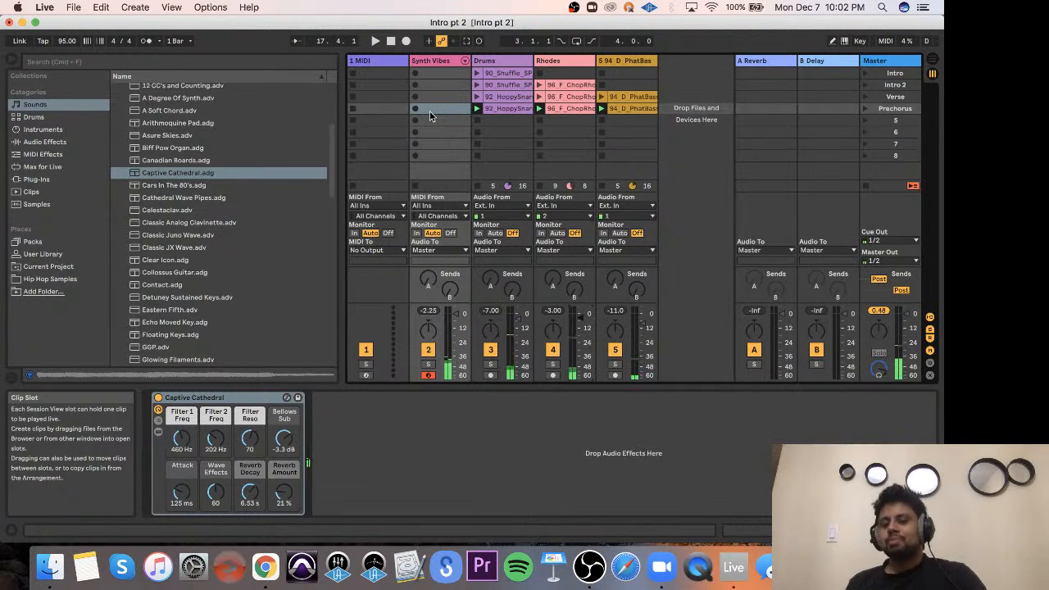
{"action": "left_click", "coordinate": [863, 109]}
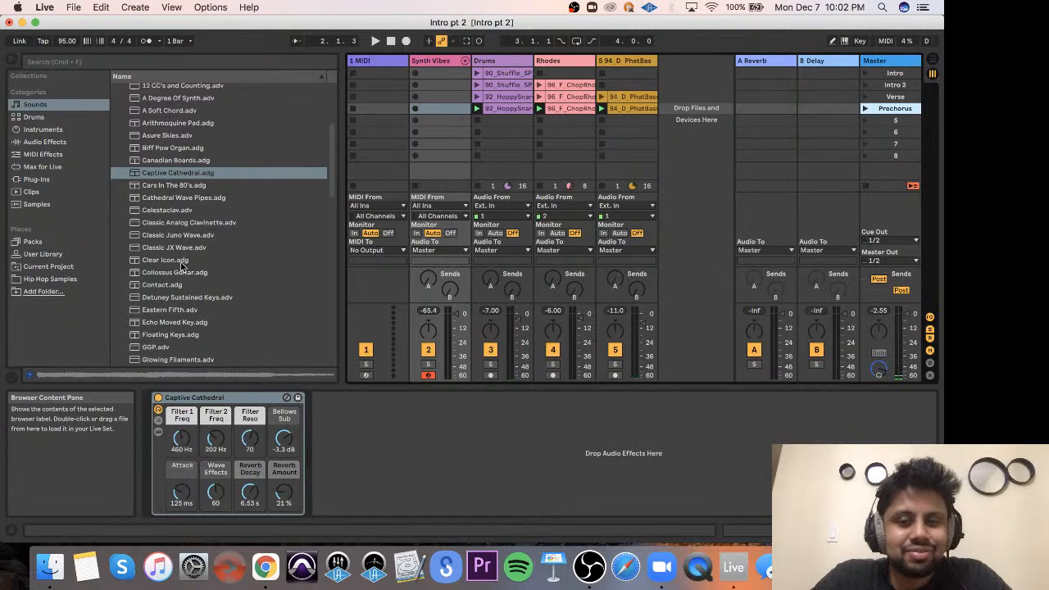
Preview other synth presets, load Arithmoquine Pad.adg onto the Synth Vibes track, and play it over the Prechorus scene.
{"action": "left_click", "coordinate": [234, 214]}
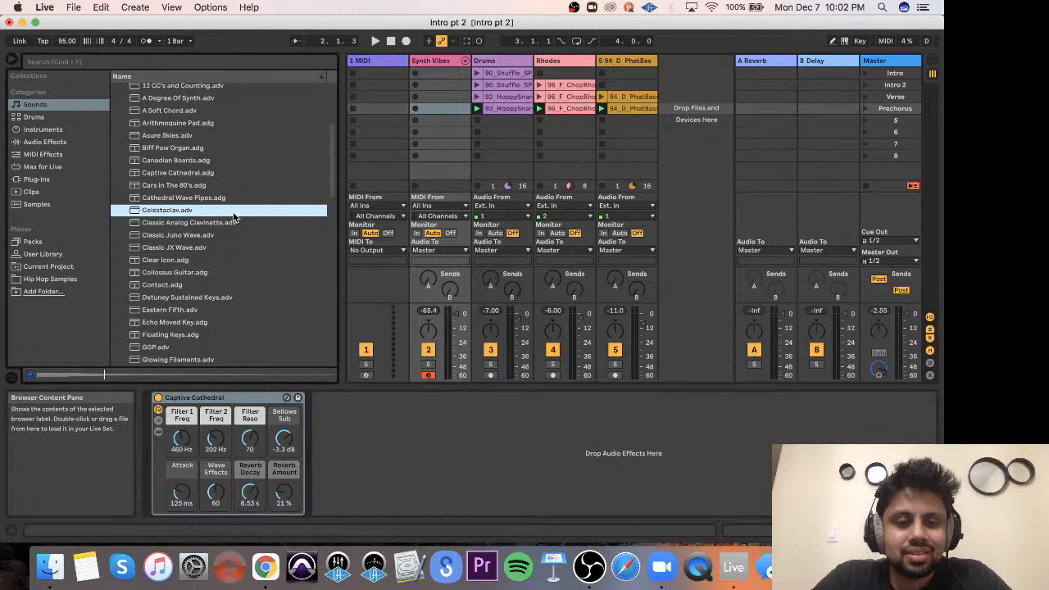
{"action": "left_click", "coordinate": [221, 276]}
{"action": "left_click", "coordinate": [241, 135]}
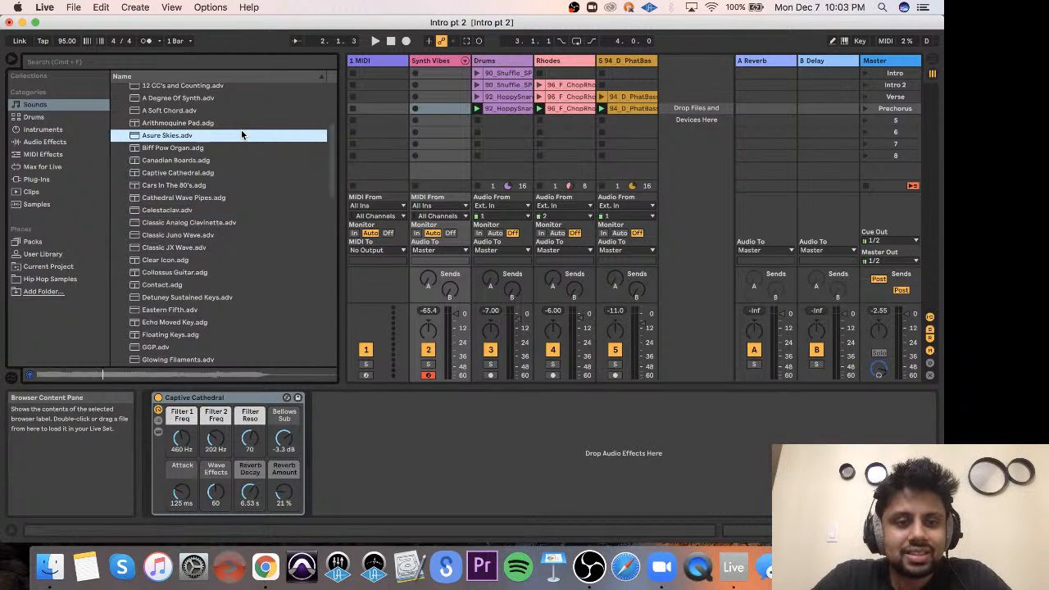
{"action": "left_click", "coordinate": [249, 89]}
{"action": "left_click", "coordinate": [245, 101]}
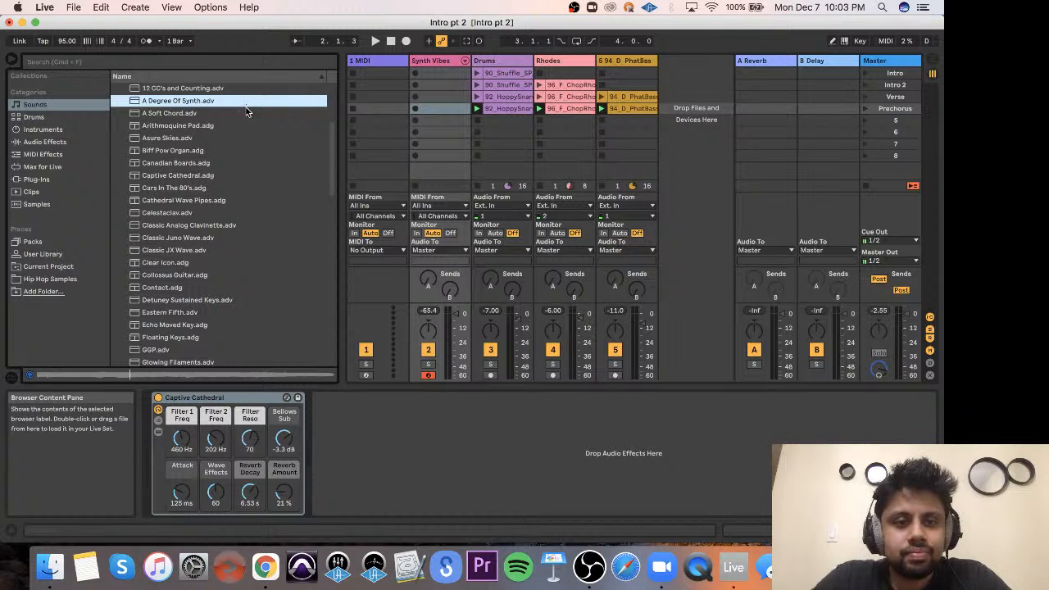
{"action": "left_click", "coordinate": [245, 113]}
{"action": "left_click", "coordinate": [246, 125]}
{"action": "double_click", "coordinate": [244, 127]}
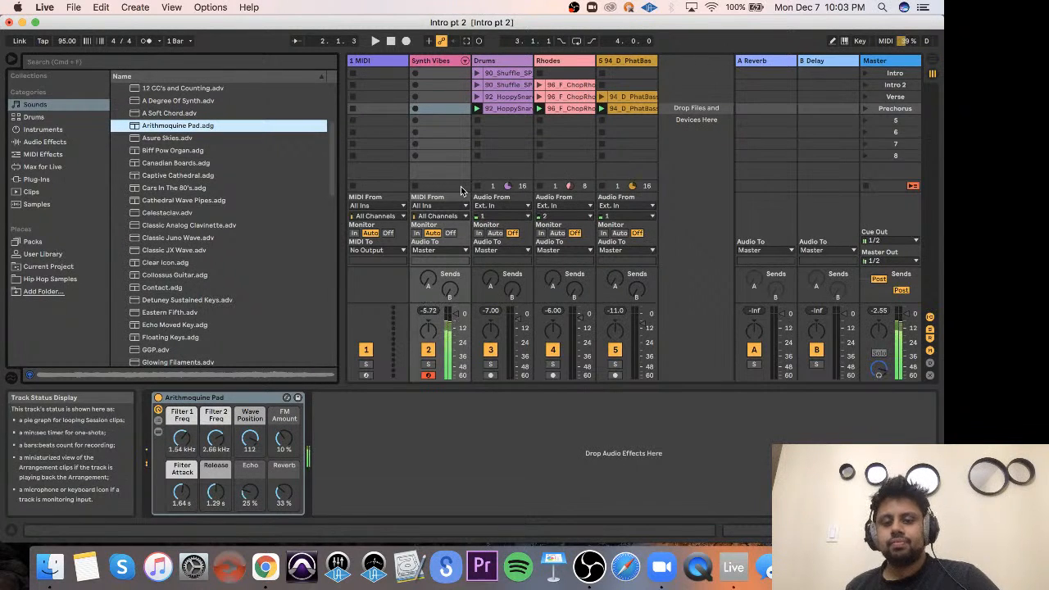
{"action": "left_click", "coordinate": [867, 109]}
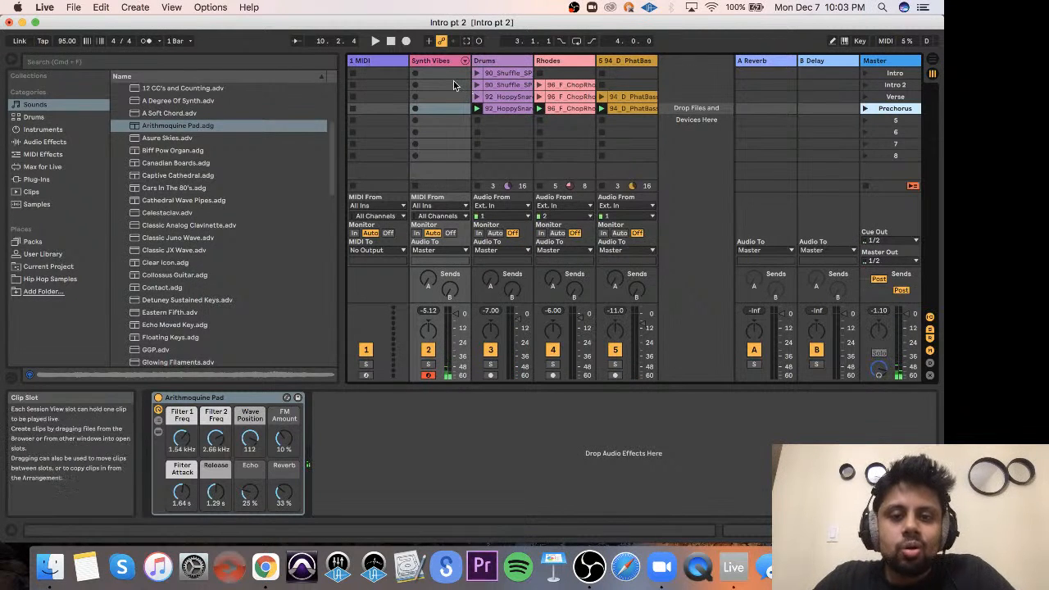
Check the Synth Vibes track's arming and the metronome's count-in options, and record a MIDI clip into its Prechorus slot.
{"action": "left_click", "coordinate": [435, 63]}
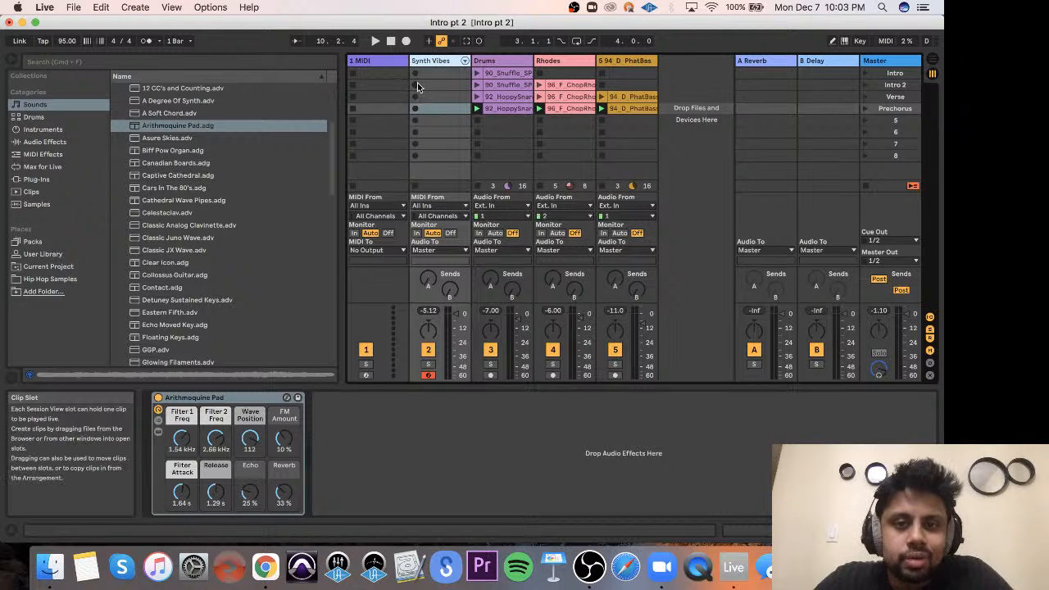
{"action": "left_click", "coordinate": [428, 375]}
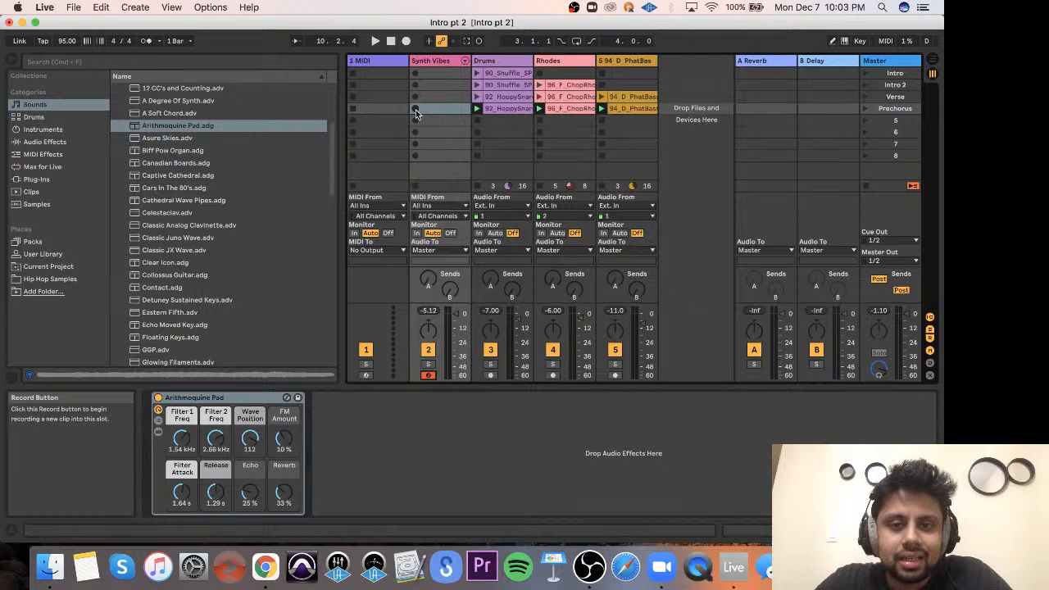
{"action": "left_click", "coordinate": [151, 40]}
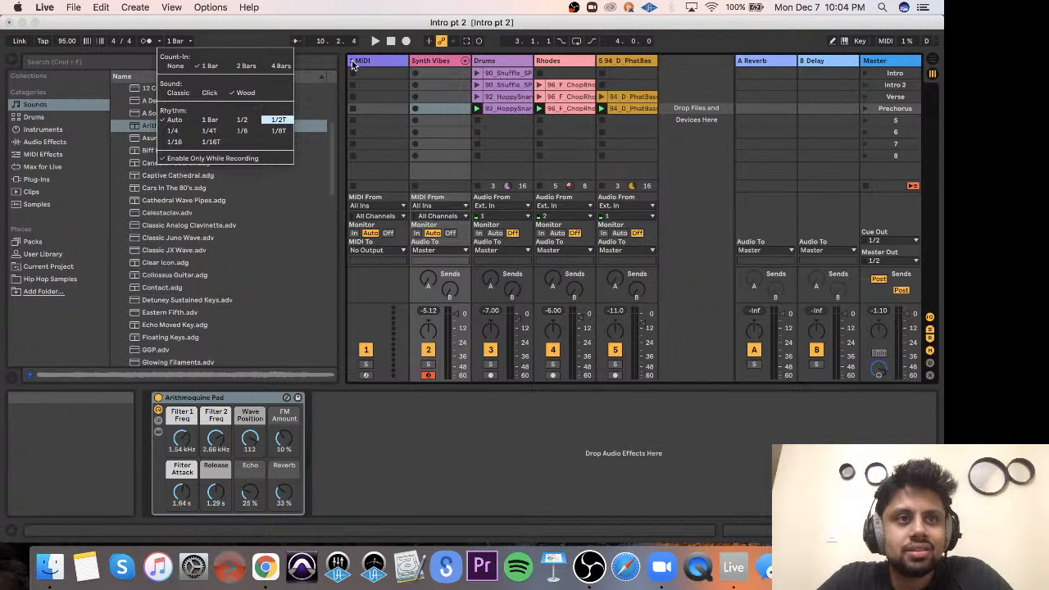
{"action": "left_click", "coordinate": [415, 109]}
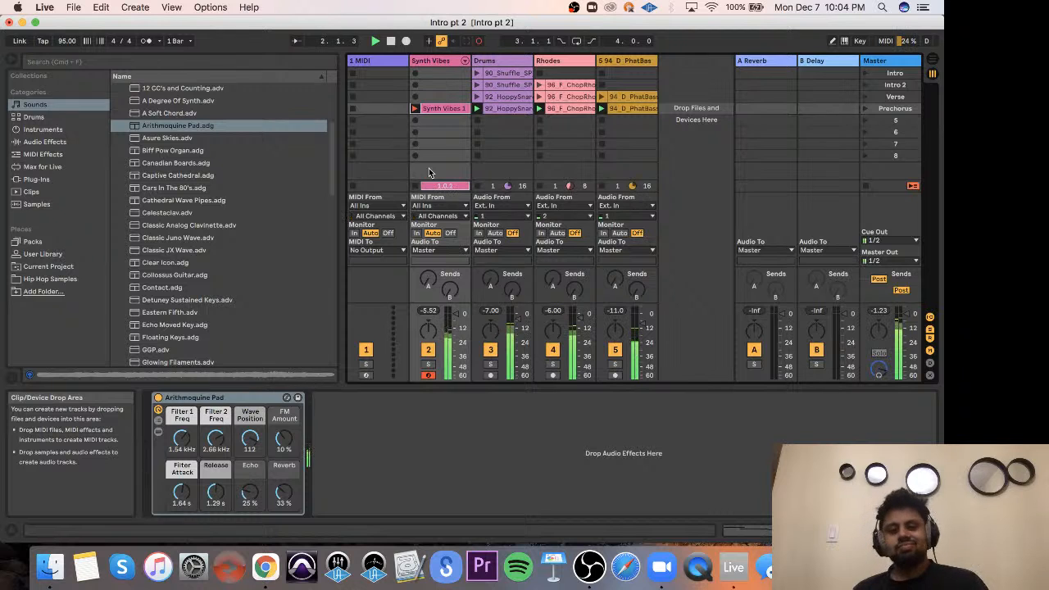
In the recorded Synth Vibes clip, raise the last note to C#3 and trim its start to about 1.4, and lengthen the F3 note.
{"action": "double_click", "coordinate": [446, 115]}
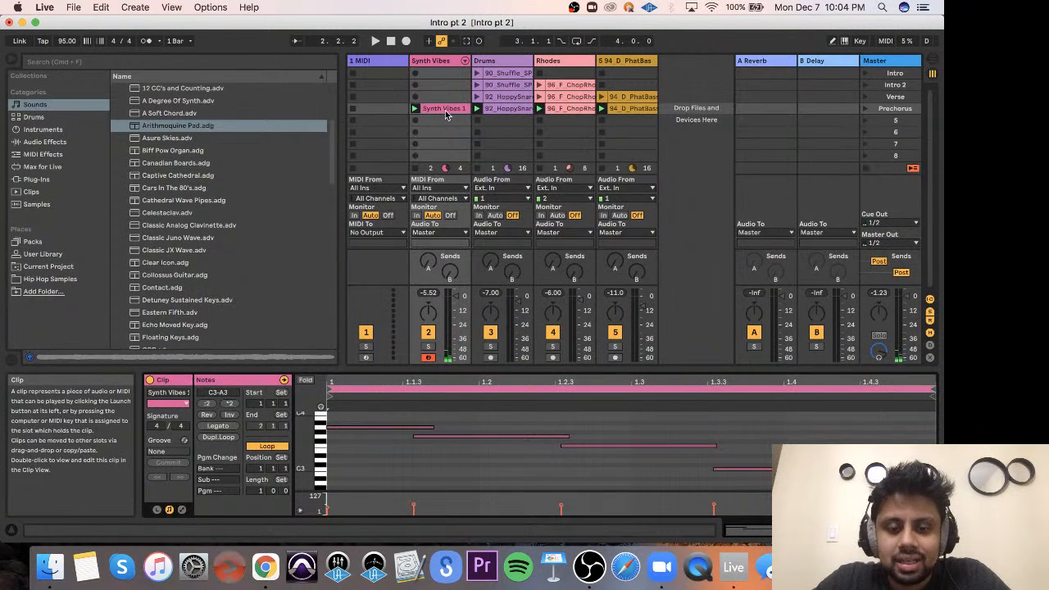
{"action": "left_click", "coordinate": [343, 456]}
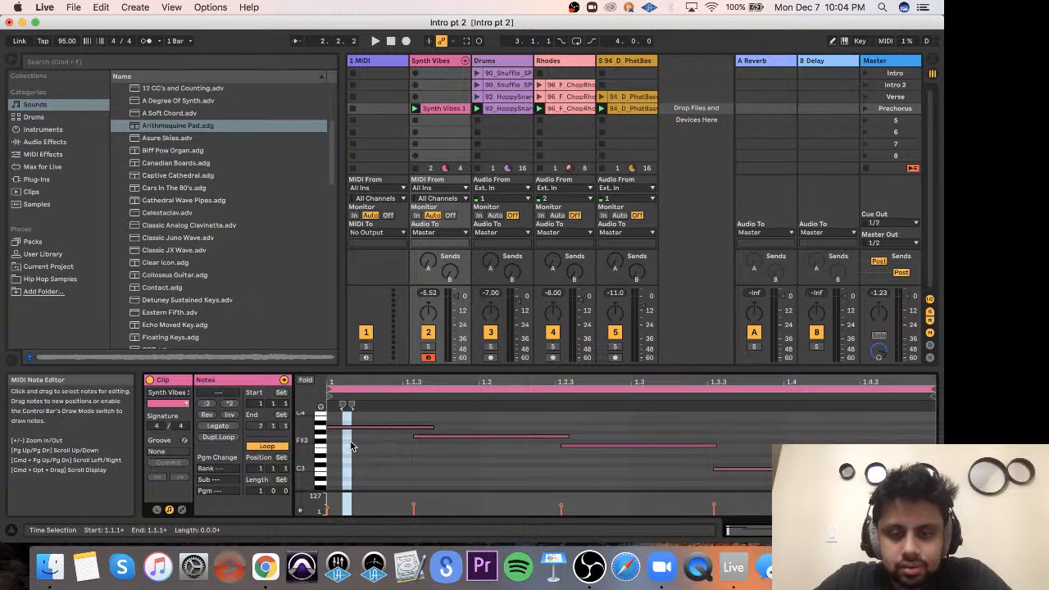
{"action": "scroll", "coordinate": [353, 447], "scroll_direction": "down", "scroll_amount": 1}
{"action": "left_click", "coordinate": [793, 480]}
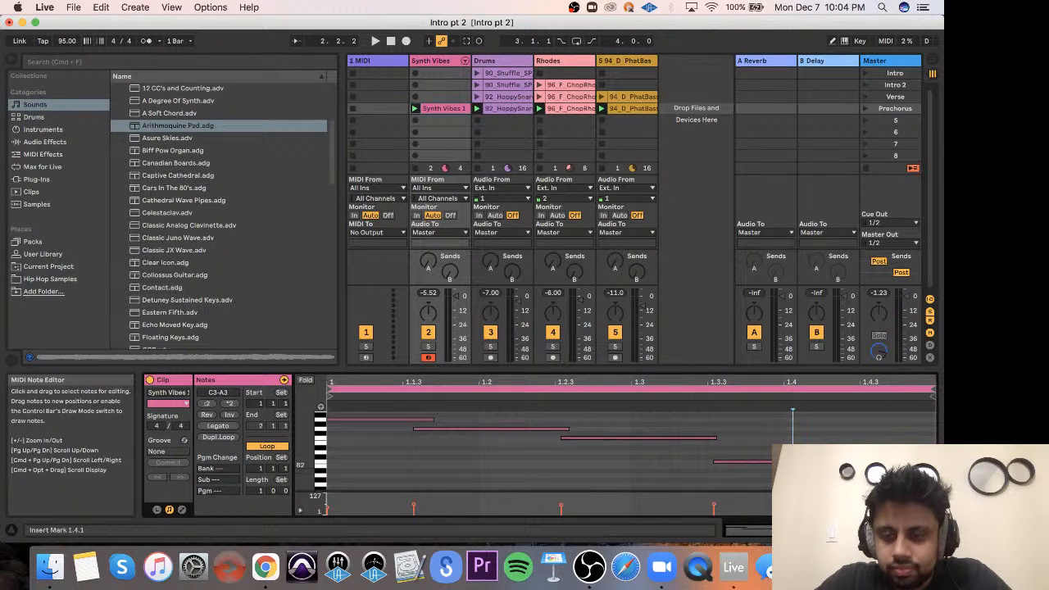
{"action": "left_click", "coordinate": [791, 461]}
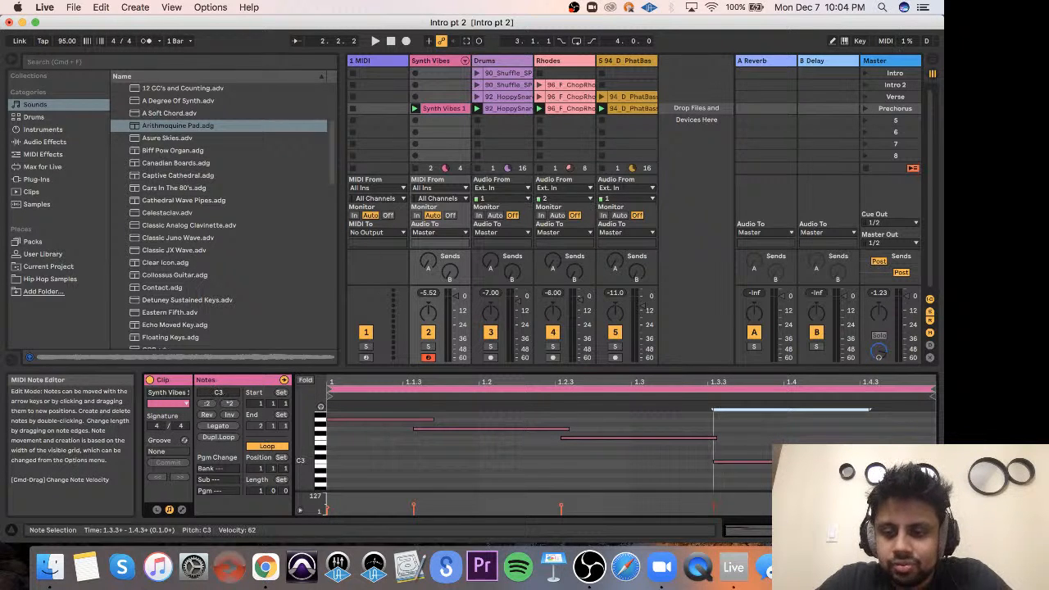
{"action": "key", "text": "Up"}
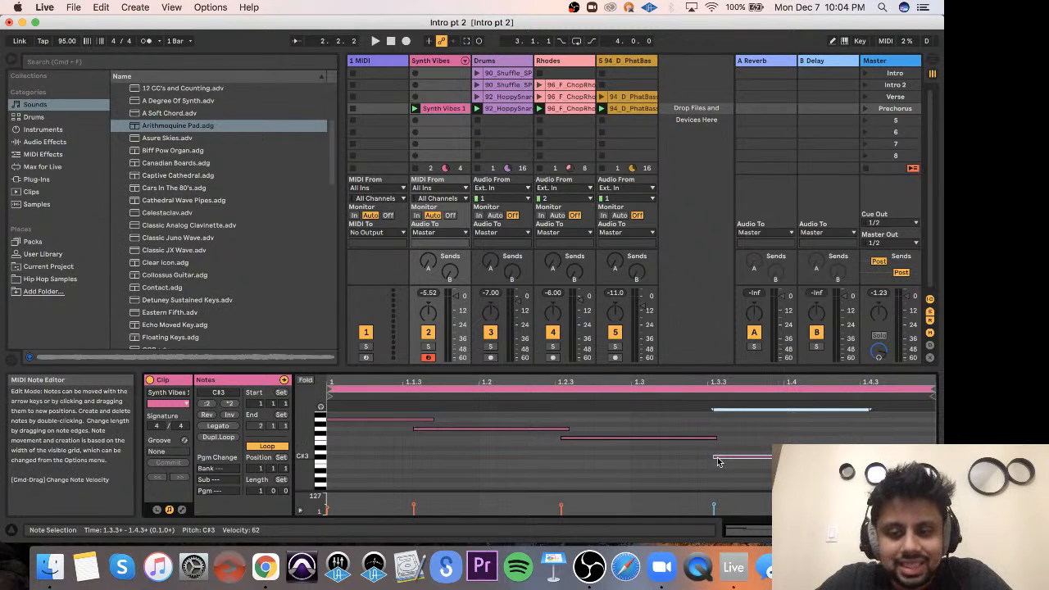
{"action": "left_click_drag", "start_coordinate": [715, 457], "coordinate": [799, 458]}
{"action": "left_click_drag", "start_coordinate": [715, 439], "coordinate": [755, 438]}
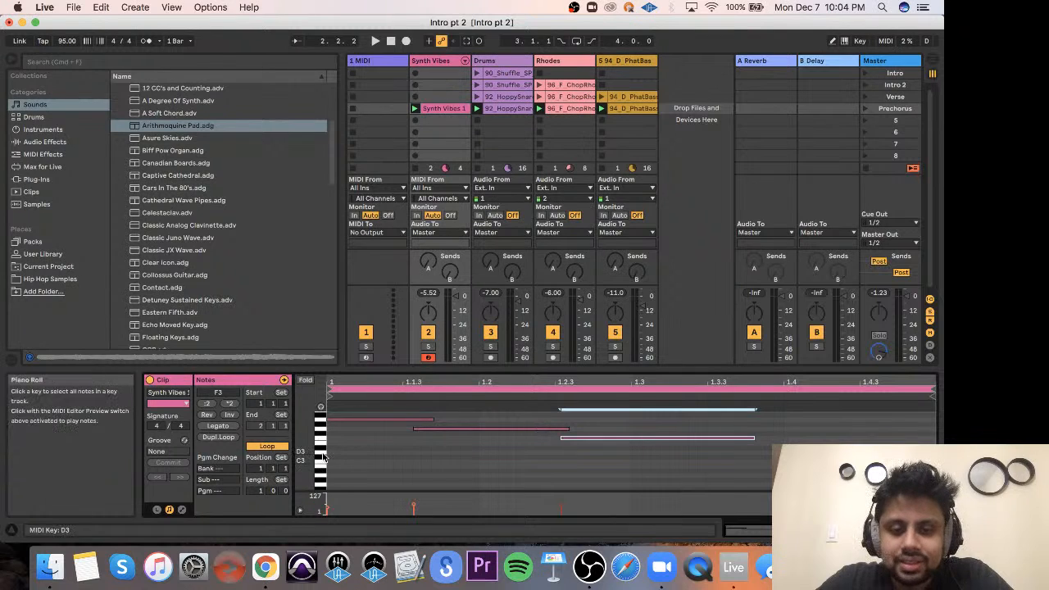
Look over the octaves of the clip's piano roll, and delete the Synth Vibes clip from the Prechorus slot.
{"action": "scroll", "coordinate": [324, 457], "scroll_direction": "down", "scroll_amount": 5}
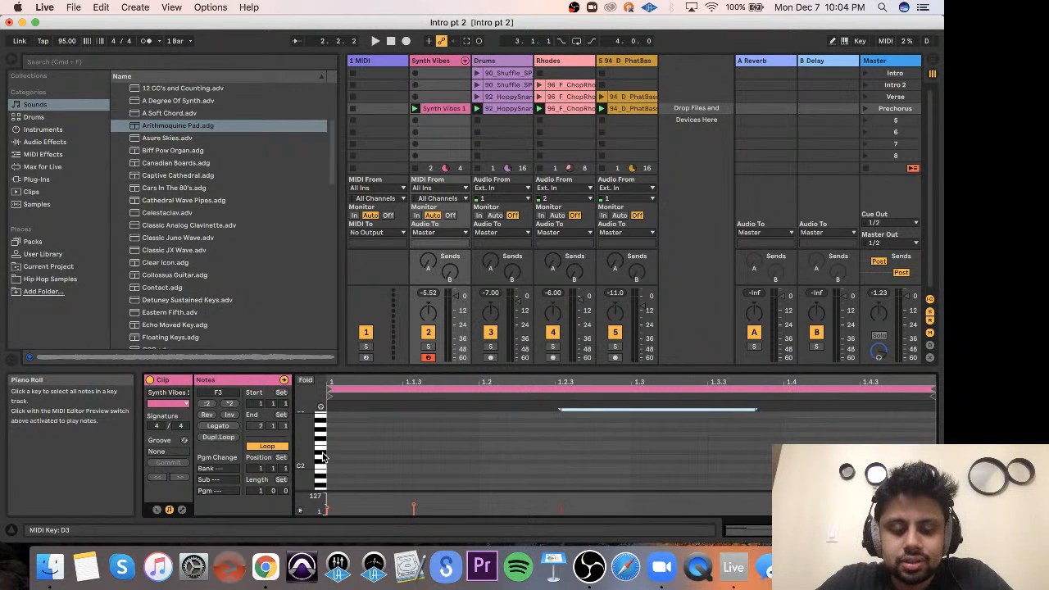
{"action": "scroll", "coordinate": [324, 457], "scroll_direction": "up", "scroll_amount": 2}
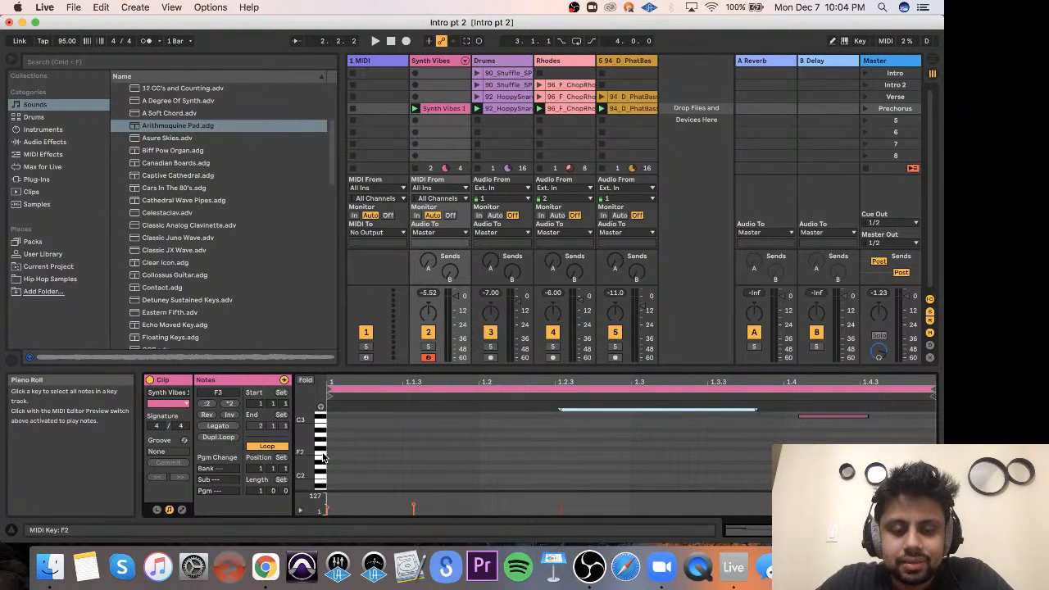
{"action": "scroll", "coordinate": [323, 457], "scroll_direction": "up", "scroll_amount": 5}
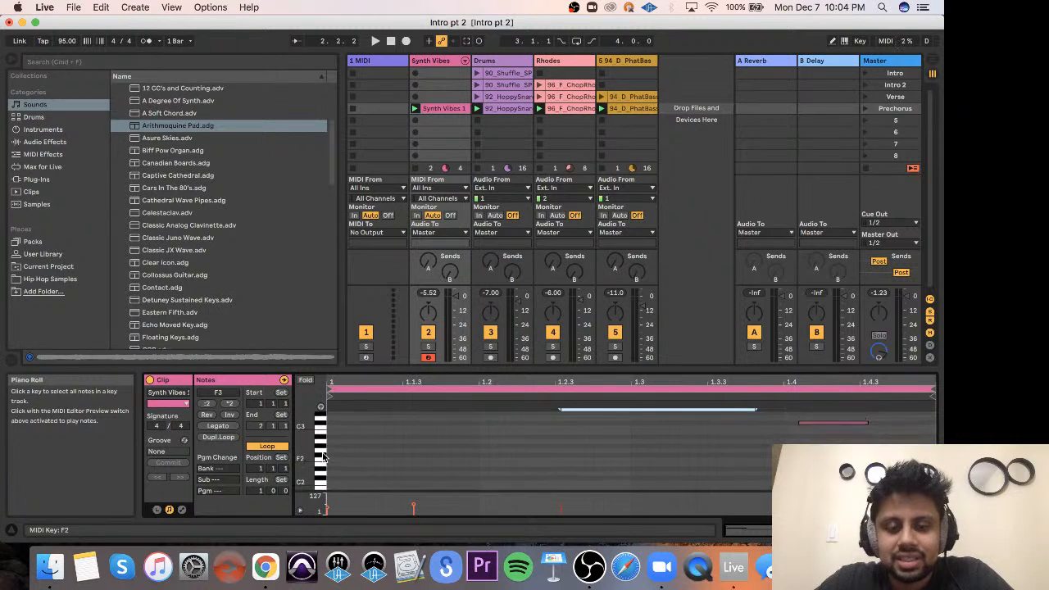
{"action": "scroll", "coordinate": [464, 476], "scroll_direction": "down", "scroll_amount": 5}
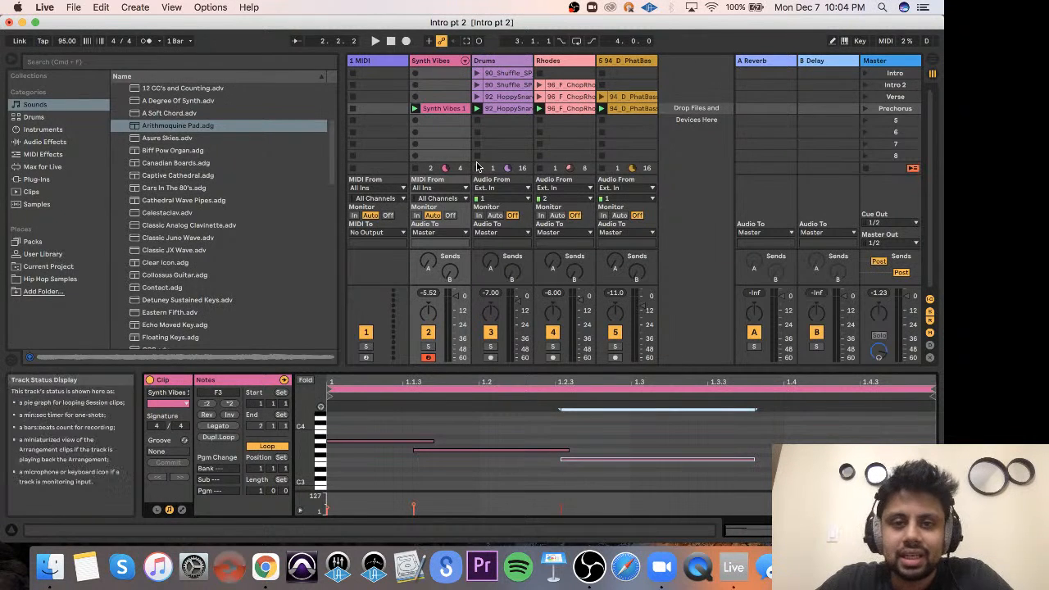
{"action": "key", "text": "Delete"}
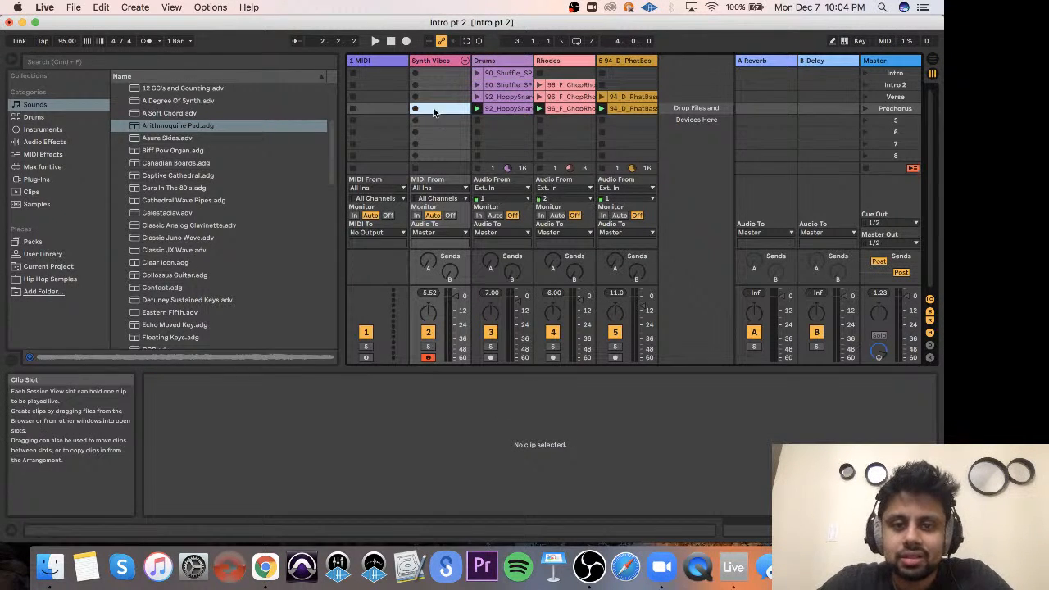
Record another synth take into the Synth Vibes track's Prechorus slot, stop playback, and discard the take.
{"action": "left_click", "coordinate": [416, 108]}
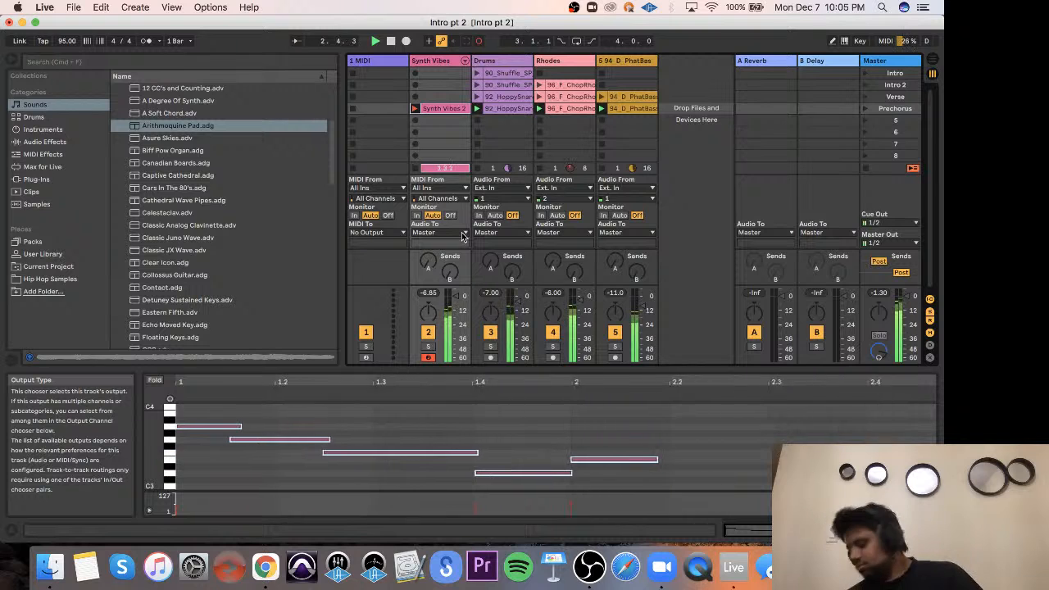
{"action": "key", "text": "space"}
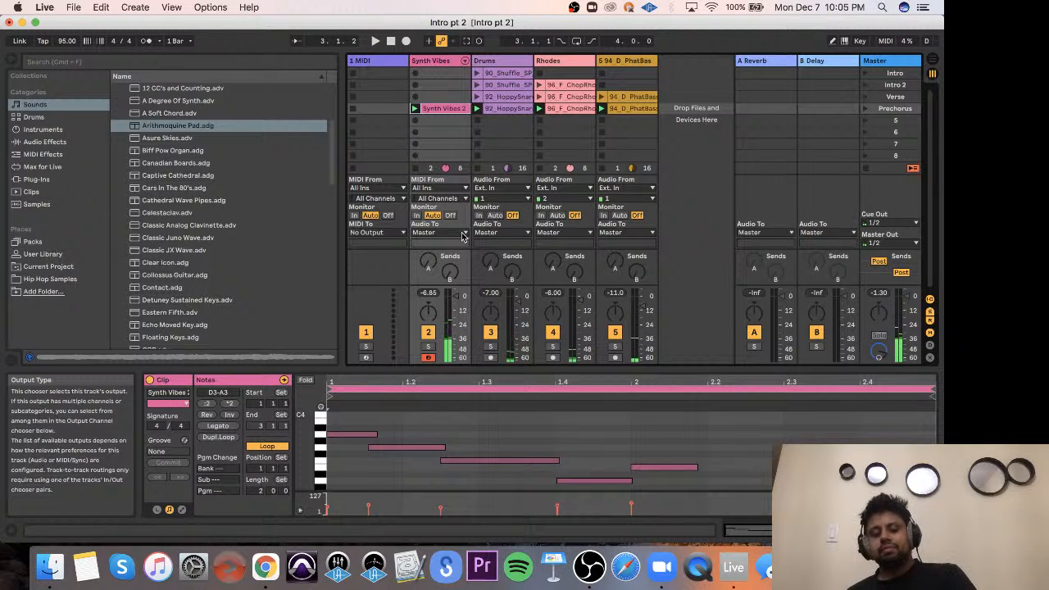
{"action": "key", "text": "Delete"}
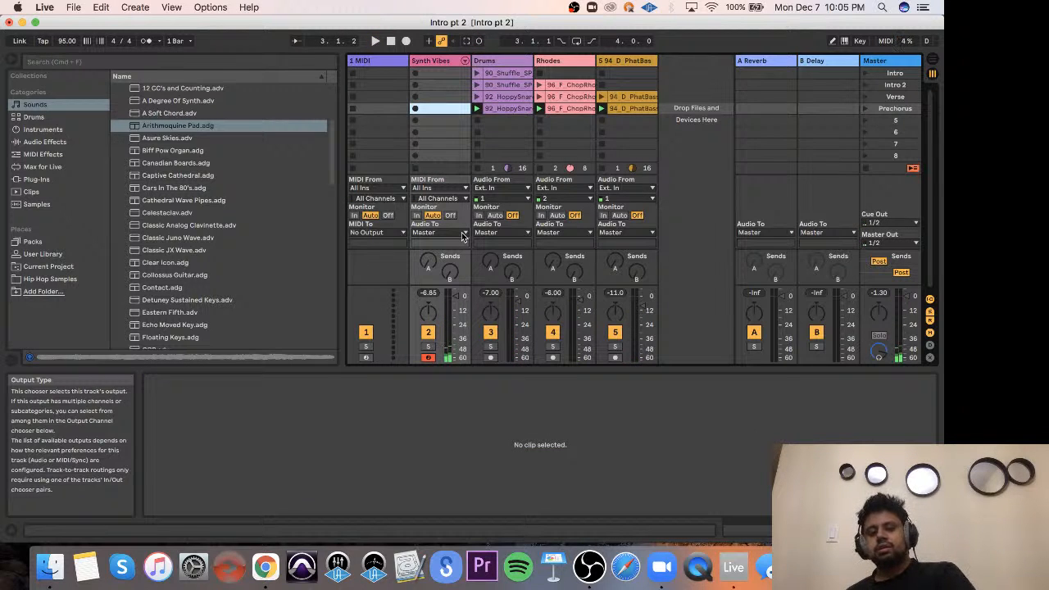
Record a MIDI clip into the Synth Vibes track's Prechorus slot, and extend its last C4 note to end at 5.1.1.
{"action": "left_click", "coordinate": [415, 110]}
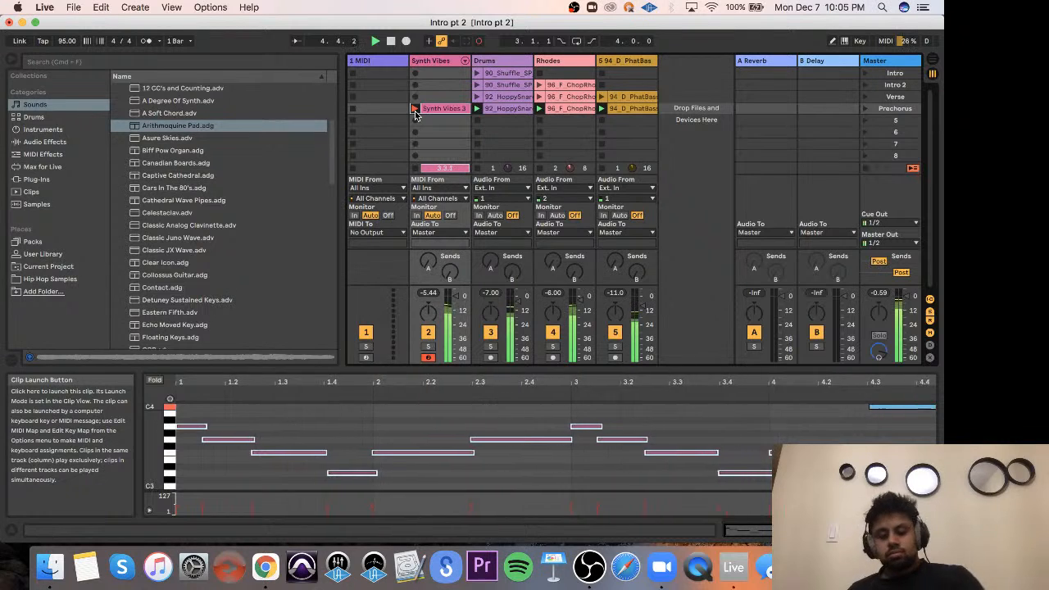
{"action": "key", "text": "space"}
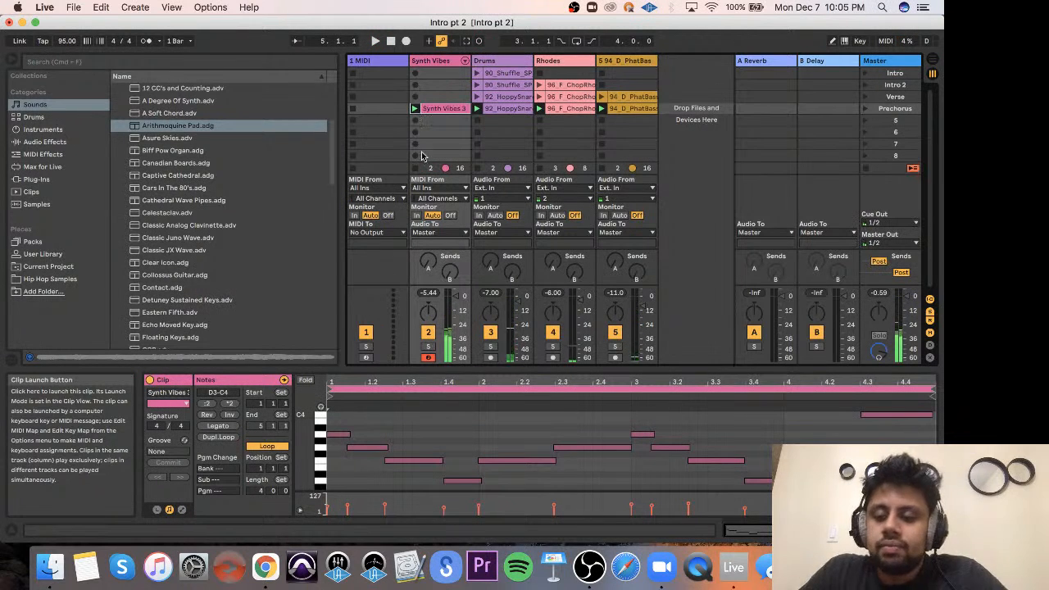
{"action": "left_click", "coordinate": [930, 415]}
{"action": "left_click", "coordinate": [931, 421]}
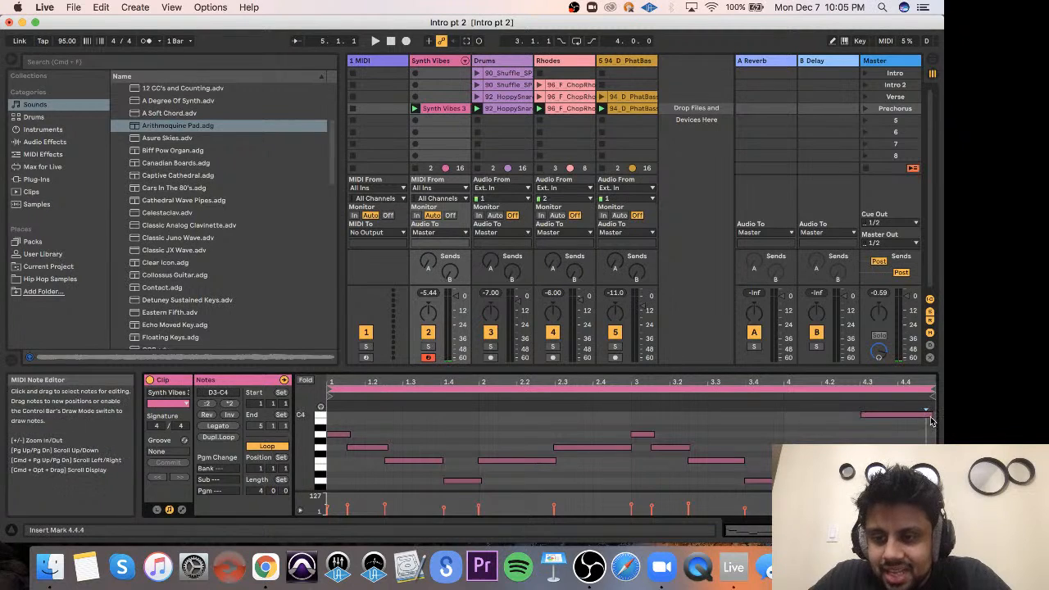
{"action": "left_click_drag", "start_coordinate": [931, 415], "coordinate": [933, 416]}
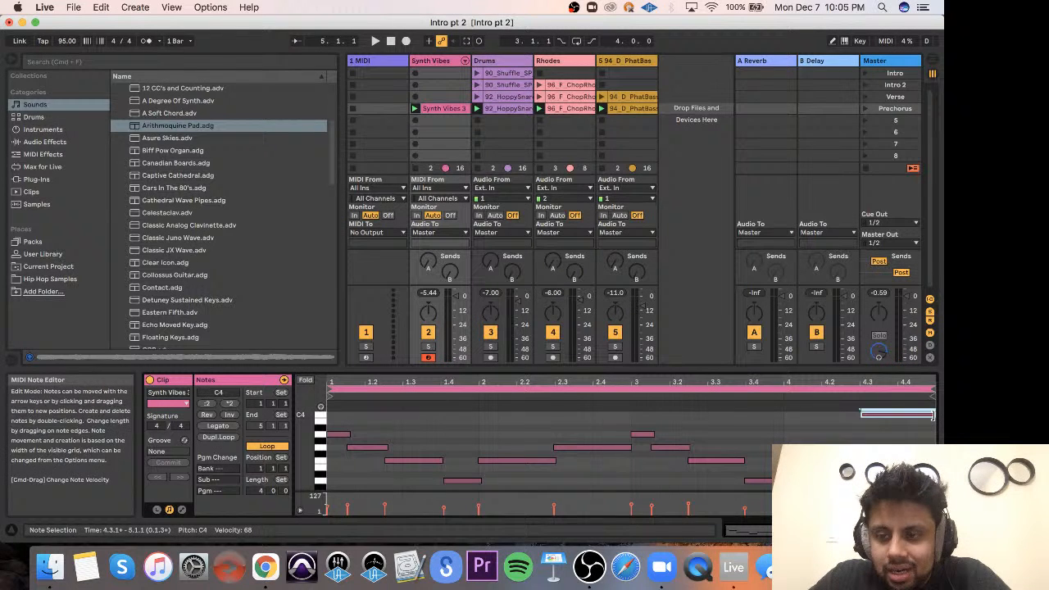
Play the Prechorus scene and set the PhatBass track's volume to -2.6 dB.
{"action": "left_click", "coordinate": [865, 109]}
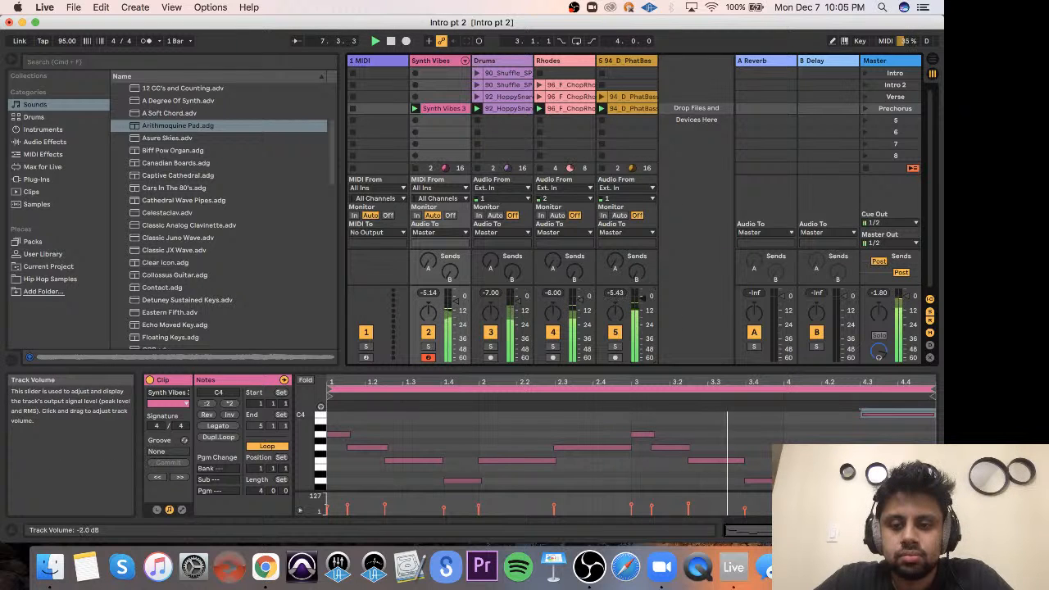
{"action": "left_click_drag", "start_coordinate": [646, 310], "coordinate": [644, 296]}
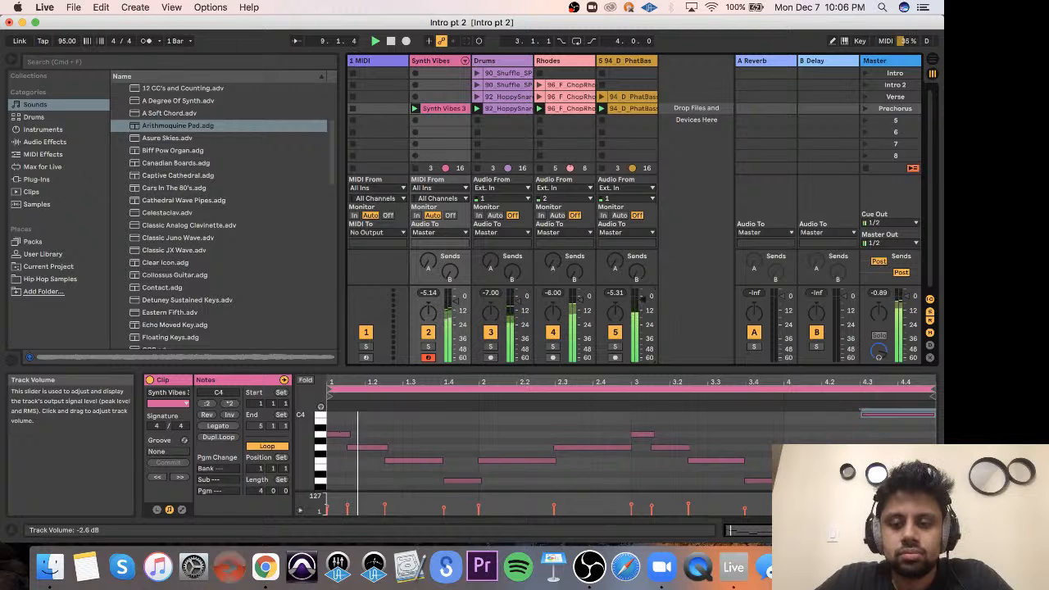
Select the empty MIDI track, collapse the Synth Keys sounds, and expand the Voices category.
{"action": "left_click", "coordinate": [389, 61]}
{"action": "scroll", "coordinate": [193, 182], "scroll_direction": "up", "scroll_amount": 5}
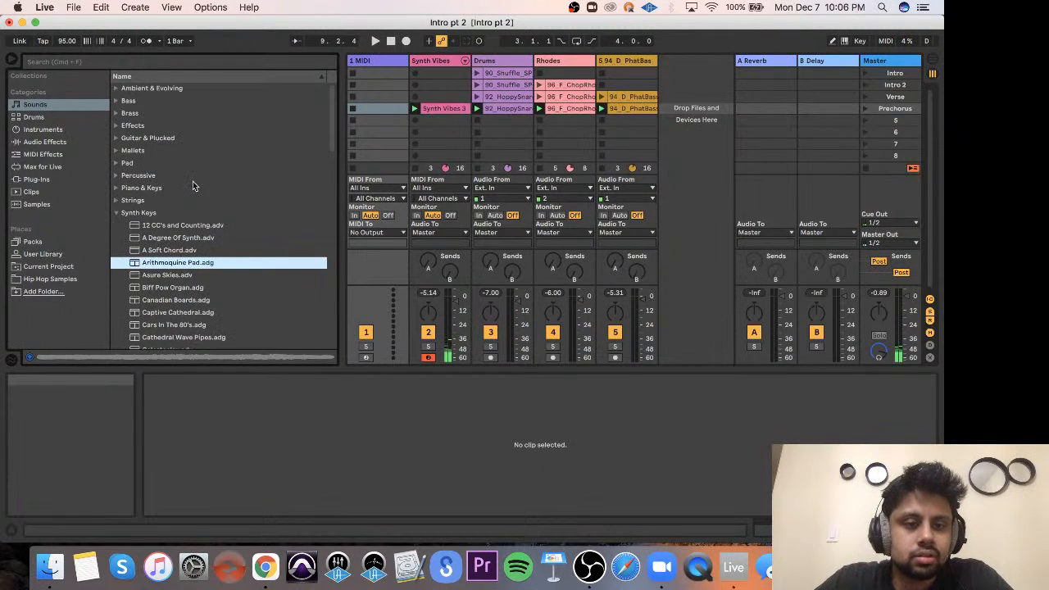
{"action": "left_click", "coordinate": [116, 213]}
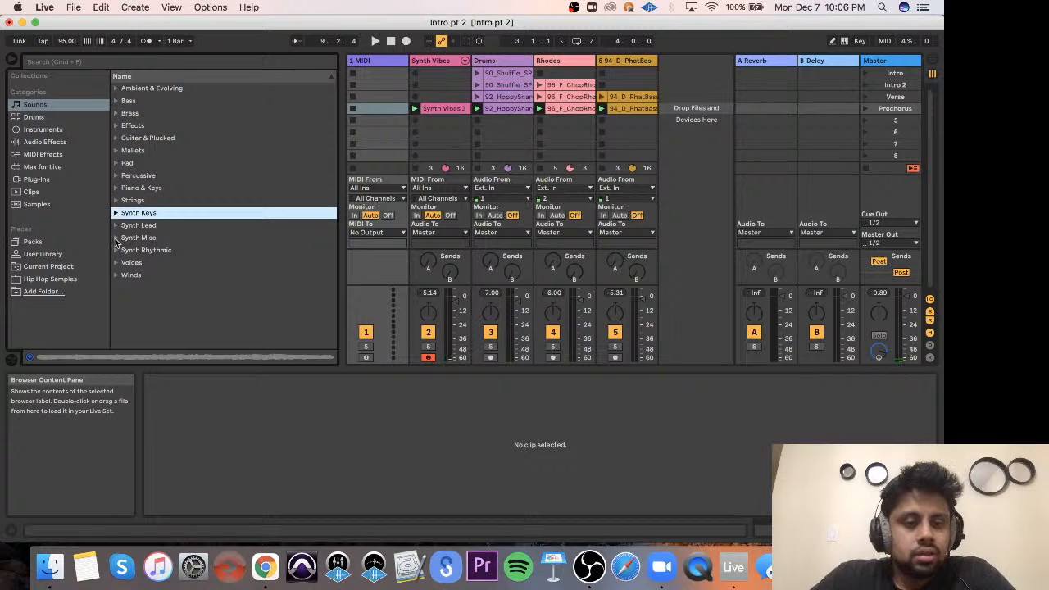
{"action": "left_click", "coordinate": [116, 263]}
Audition presets in the Voices category, including Percussive, Solo Male2 Metal Echo and Vocosyn, and load Tuvan Throat Fixed Pitch onto the selected MIDI track.
{"action": "left_click", "coordinate": [152, 299]}
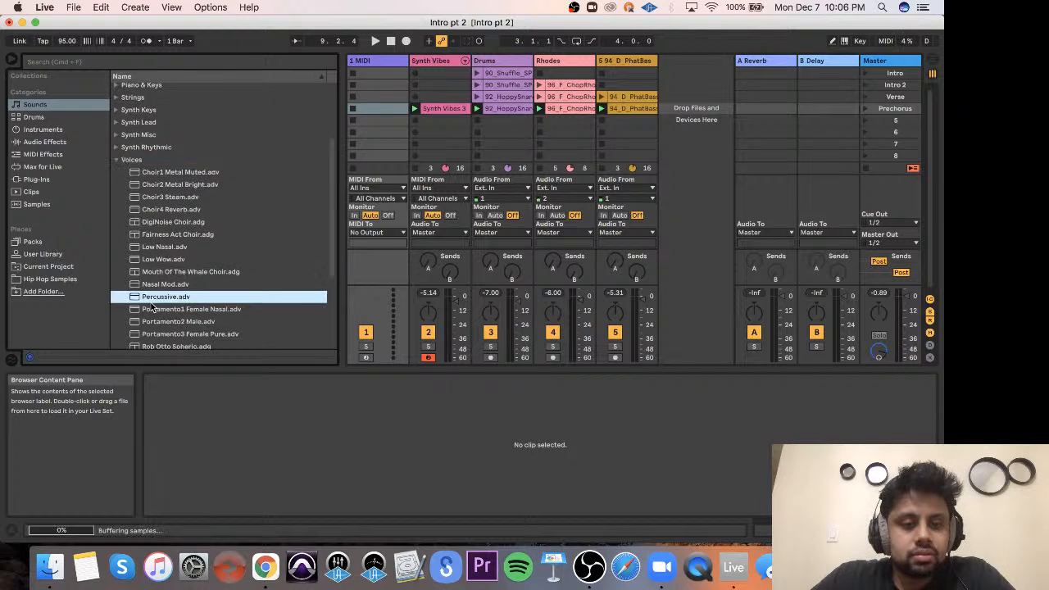
{"action": "scroll", "coordinate": [151, 306], "scroll_direction": "down", "scroll_amount": 3}
{"action": "left_click", "coordinate": [151, 303]}
{"action": "scroll", "coordinate": [151, 303], "scroll_direction": "down", "scroll_amount": 3}
{"action": "left_click", "coordinate": [151, 303]}
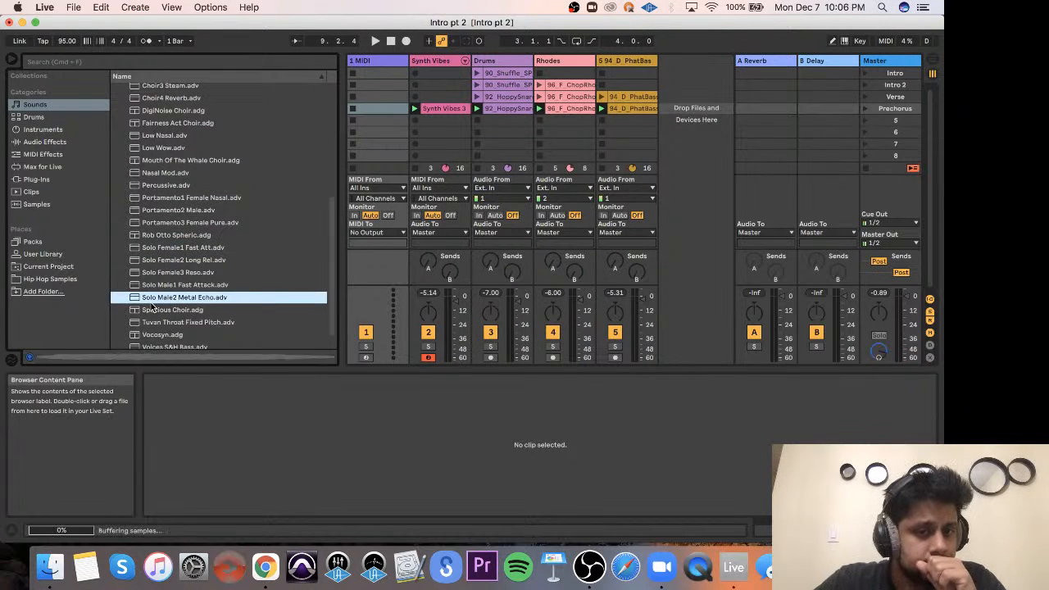
{"action": "scroll", "coordinate": [151, 304], "scroll_direction": "down", "scroll_amount": 1}
{"action": "left_click", "coordinate": [152, 304]}
{"action": "left_click", "coordinate": [169, 318]}
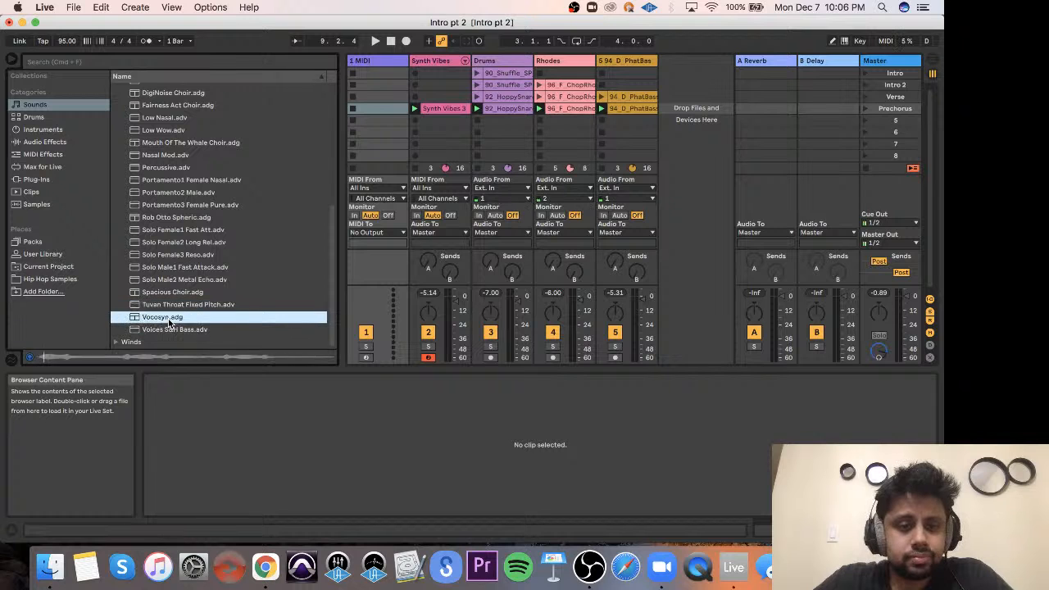
{"action": "left_click", "coordinate": [210, 306]}
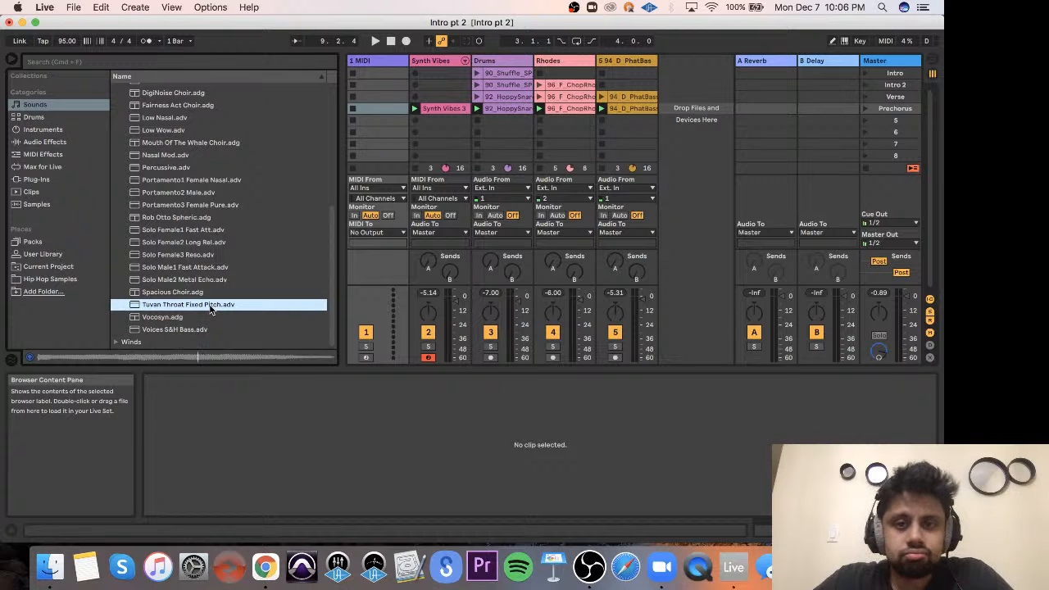
{"action": "double_click", "coordinate": [210, 305]}
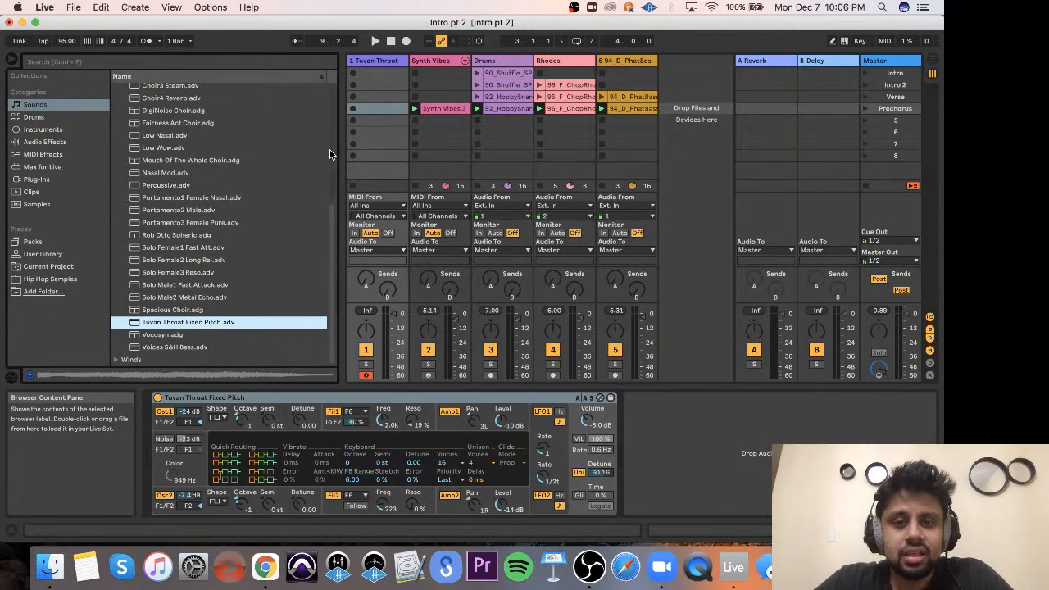
Record a MIDI clip into the Tuvan Throat track's Prechorus slot, discarding the first take and recording a second one.
{"action": "left_click", "coordinate": [355, 112]}
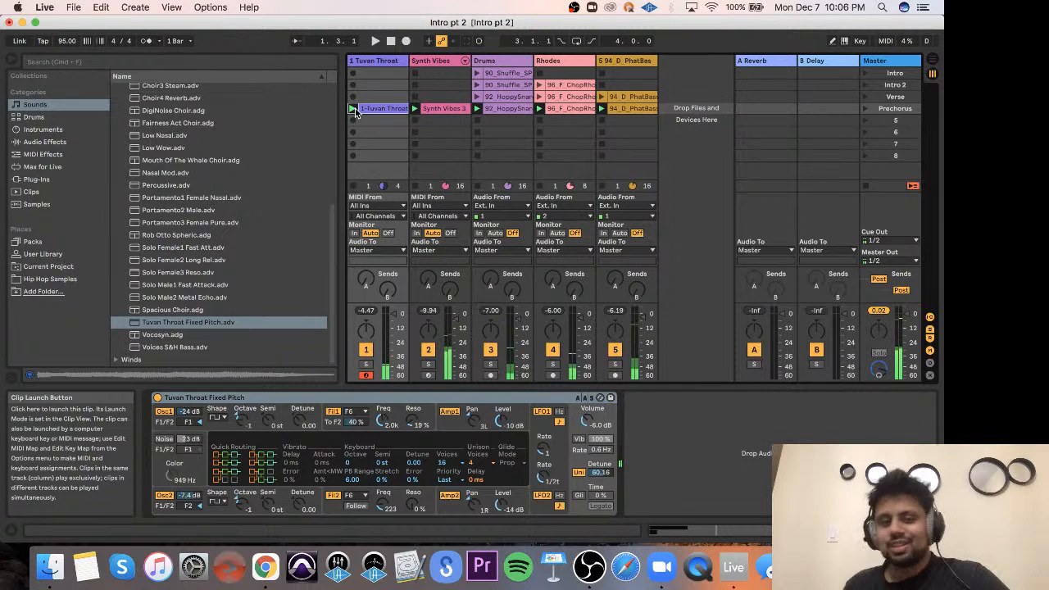
{"action": "key", "text": "Delete"}
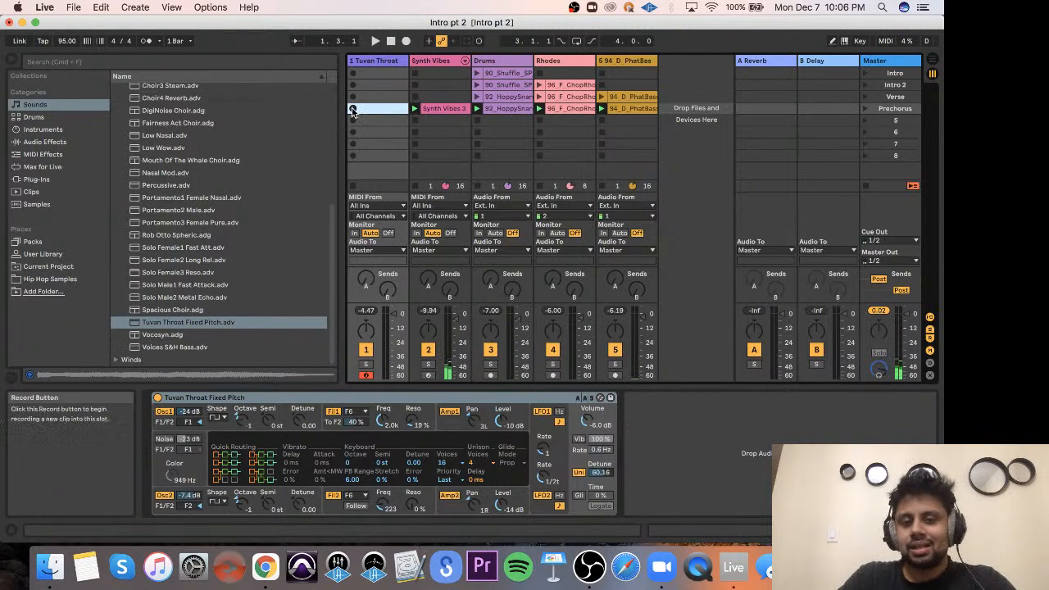
{"action": "left_click", "coordinate": [352, 110]}
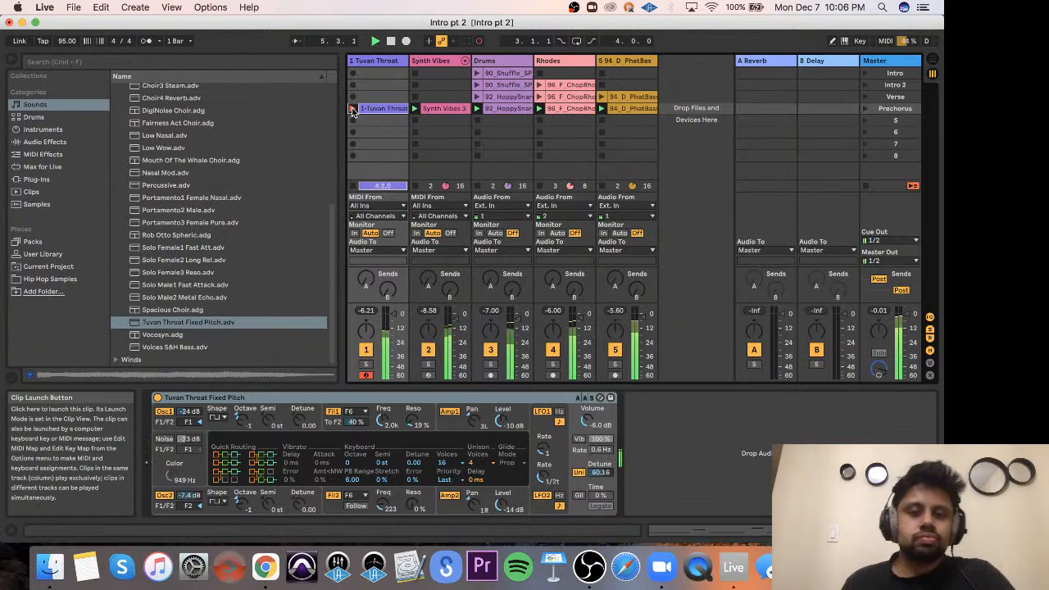
{"action": "left_click", "coordinate": [352, 111]}
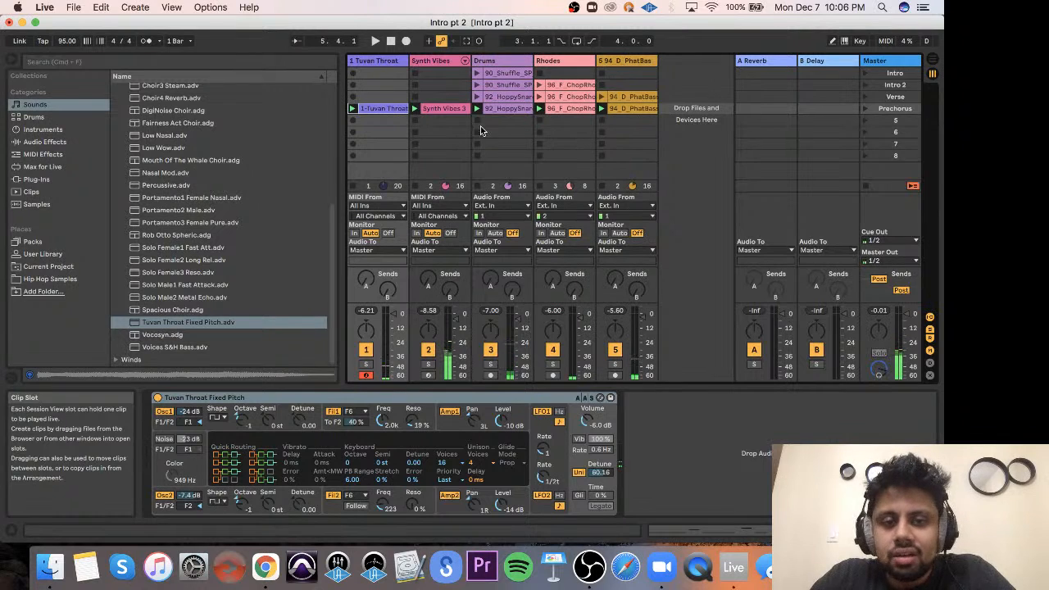
Shorten the Tuvan Throat clip's loop to four bars, ending at 5.1.1, and look over its notes.
{"action": "left_click", "coordinate": [394, 109]}
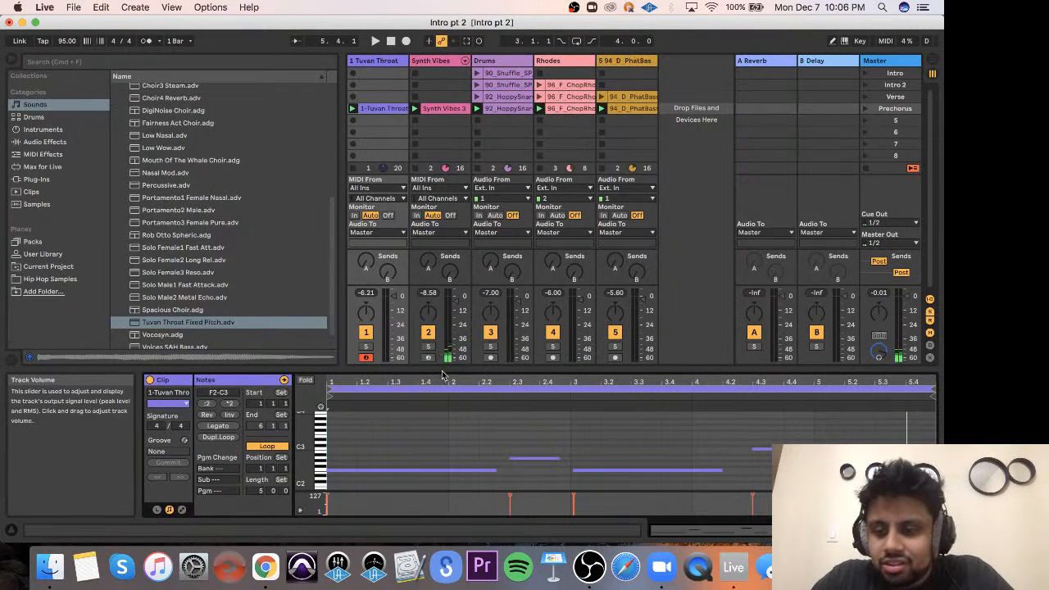
{"action": "scroll", "coordinate": [753, 432], "scroll_direction": "down", "scroll_amount": 3}
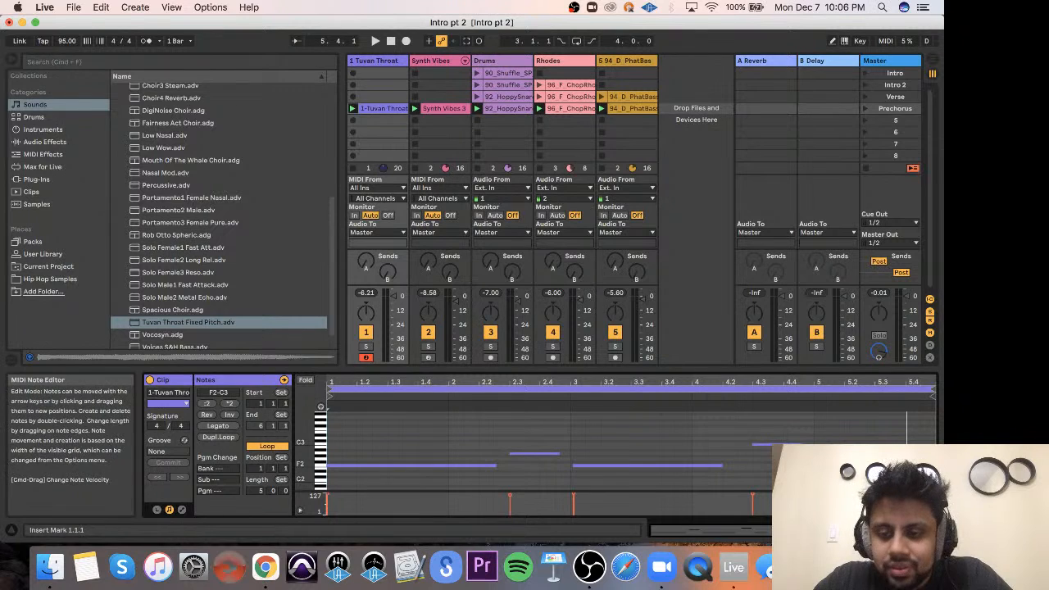
{"action": "left_click", "coordinate": [844, 466]}
{"action": "key", "text": "Delete"}
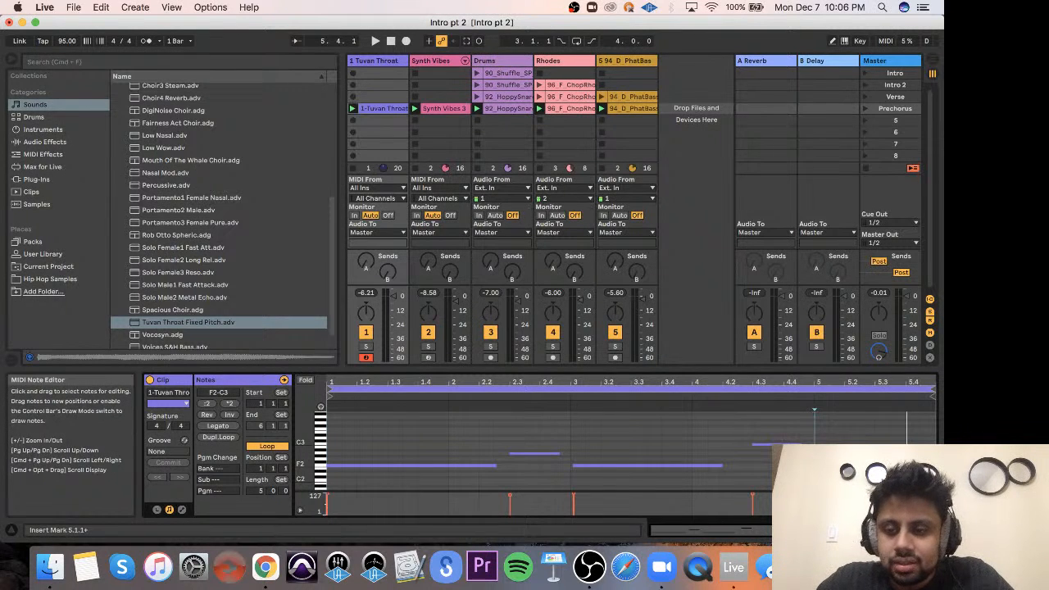
{"action": "left_click_drag", "start_coordinate": [932, 388], "coordinate": [810, 384]}
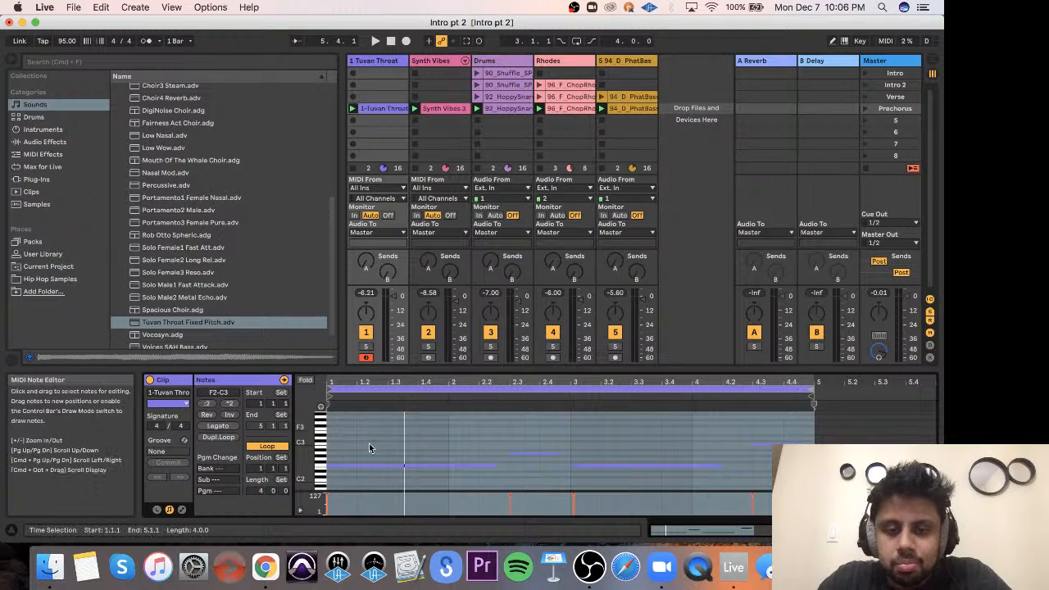
{"action": "key", "text": "super+a"}
{"action": "scroll", "coordinate": [469, 456], "scroll_direction": "down", "scroll_amount": 3}
{"action": "scroll", "coordinate": [468, 457], "scroll_direction": "up", "scroll_amount": 4}
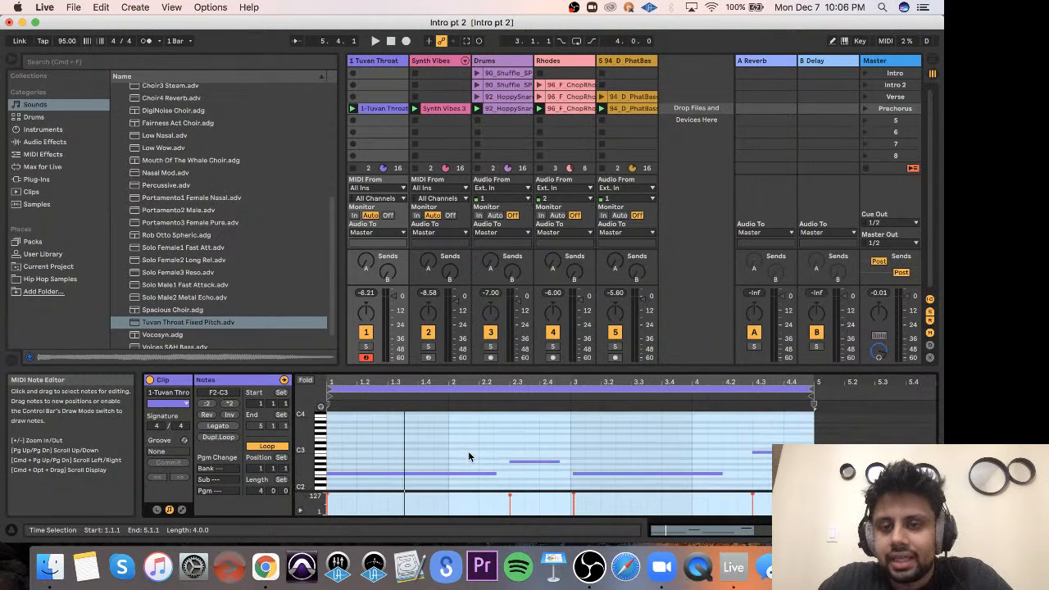
{"action": "left_click", "coordinate": [703, 199]}
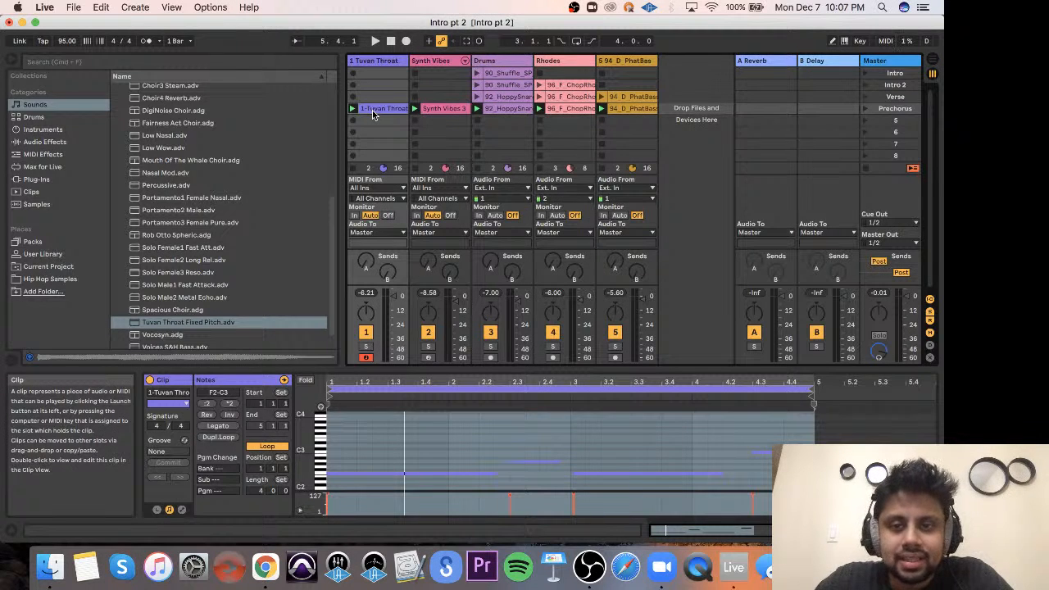
Review the Intro drum clip, the Intro 2 scene and its Rhodes clip, and play the Prechorus scene.
{"action": "left_click", "coordinate": [518, 79]}
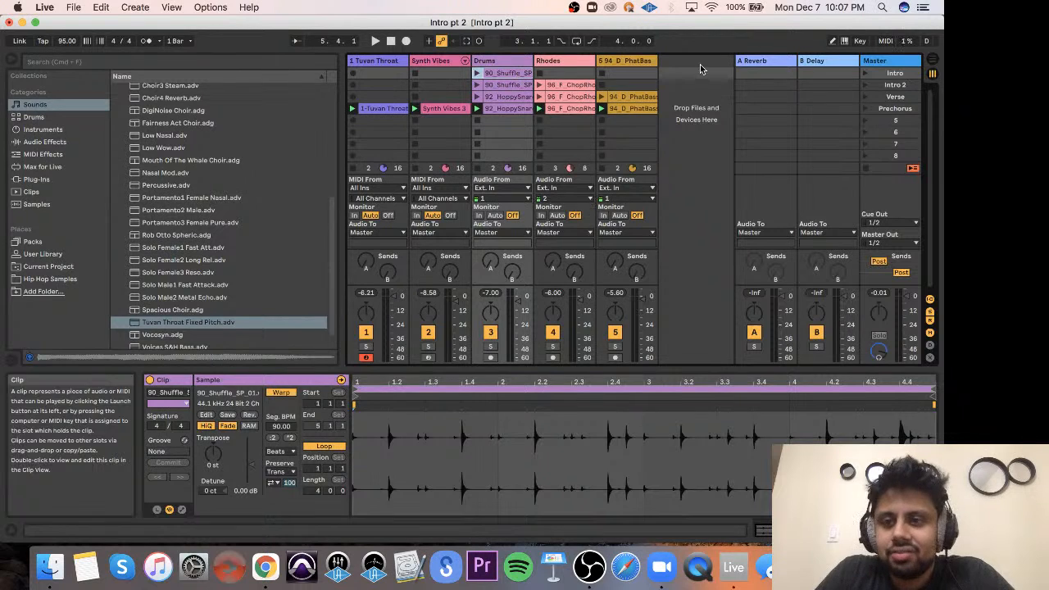
{"action": "left_click", "coordinate": [894, 83]}
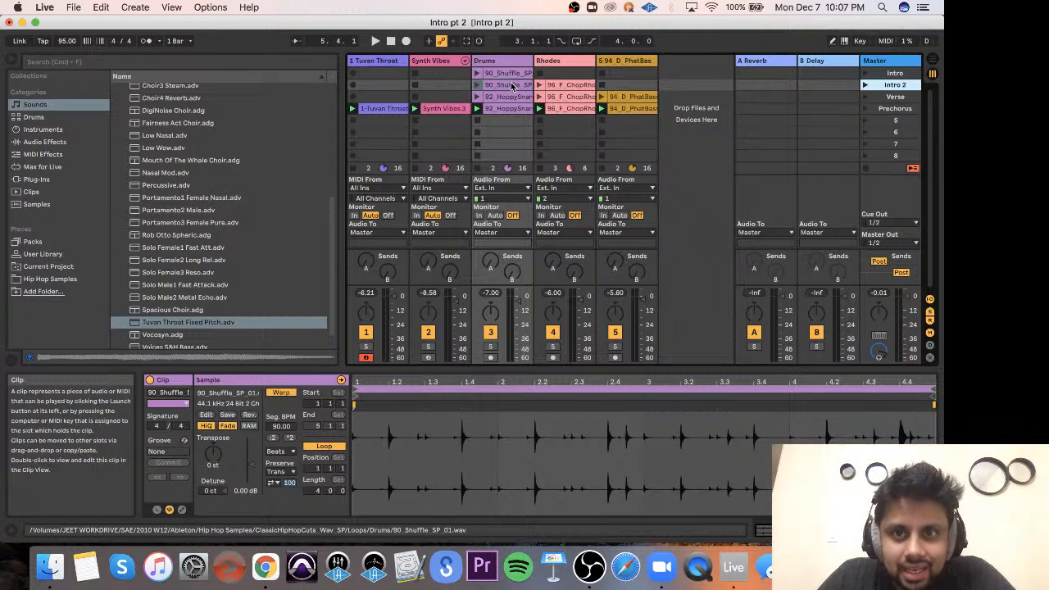
{"action": "left_click", "coordinate": [568, 86]}
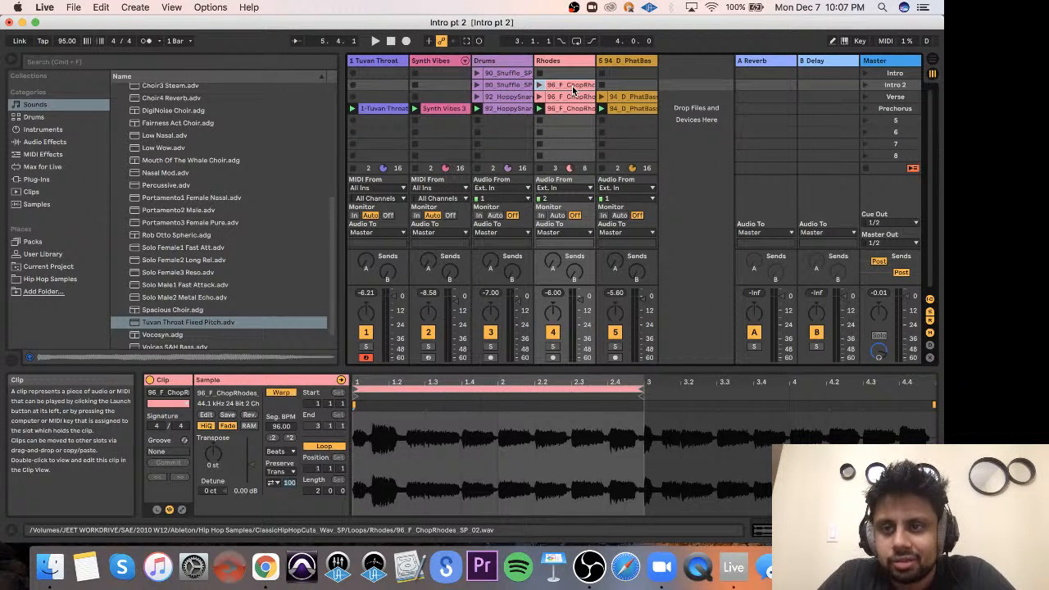
{"action": "left_click", "coordinate": [865, 108]}
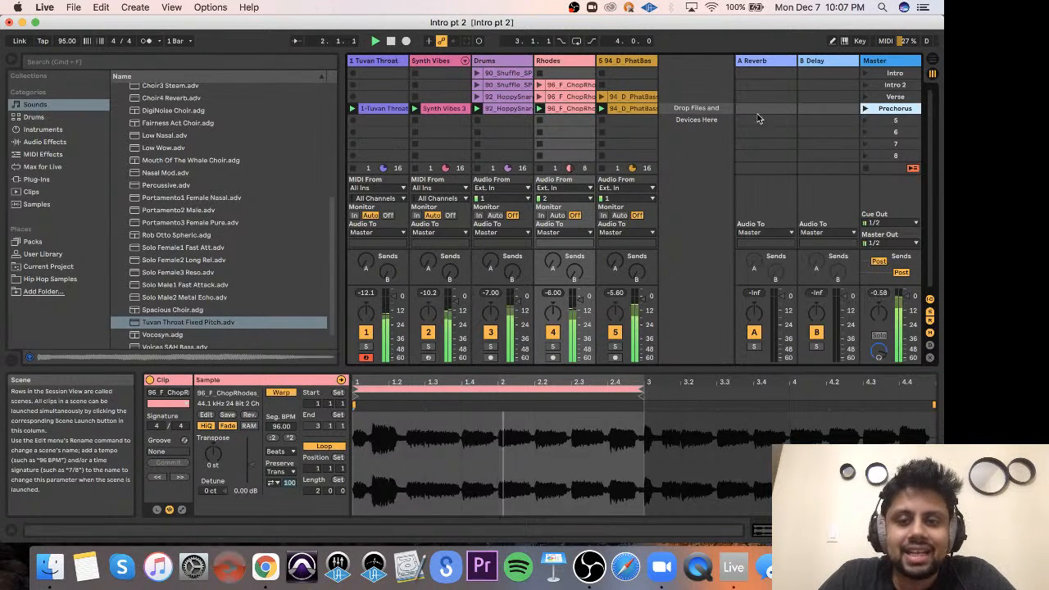
Inspect the Intro drum clip and go through the Intro, Intro 2 and Verse scenes.
{"action": "left_click", "coordinate": [477, 73]}
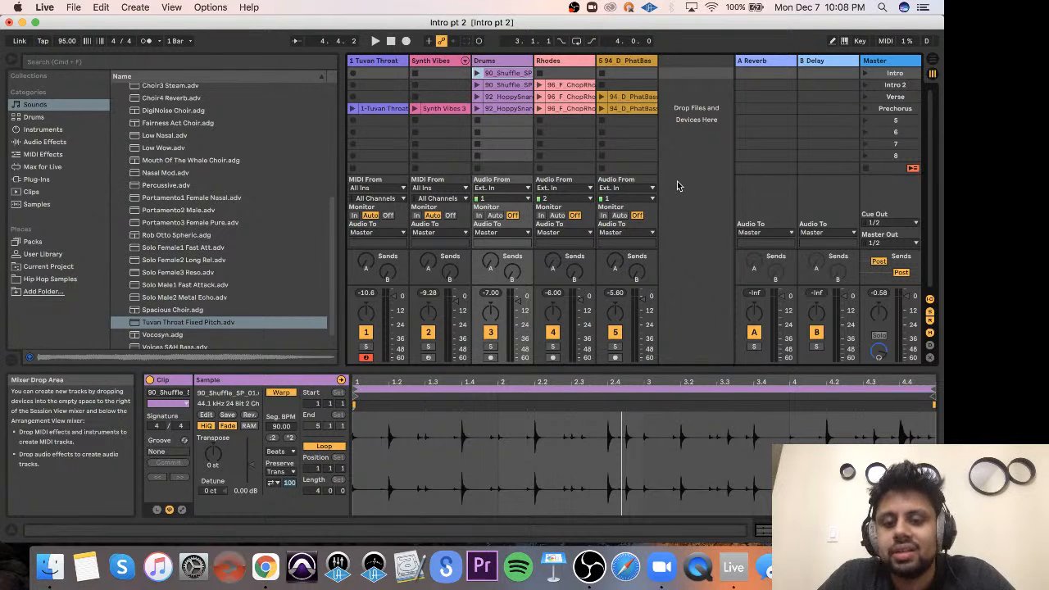
{"action": "left_click", "coordinate": [895, 74]}
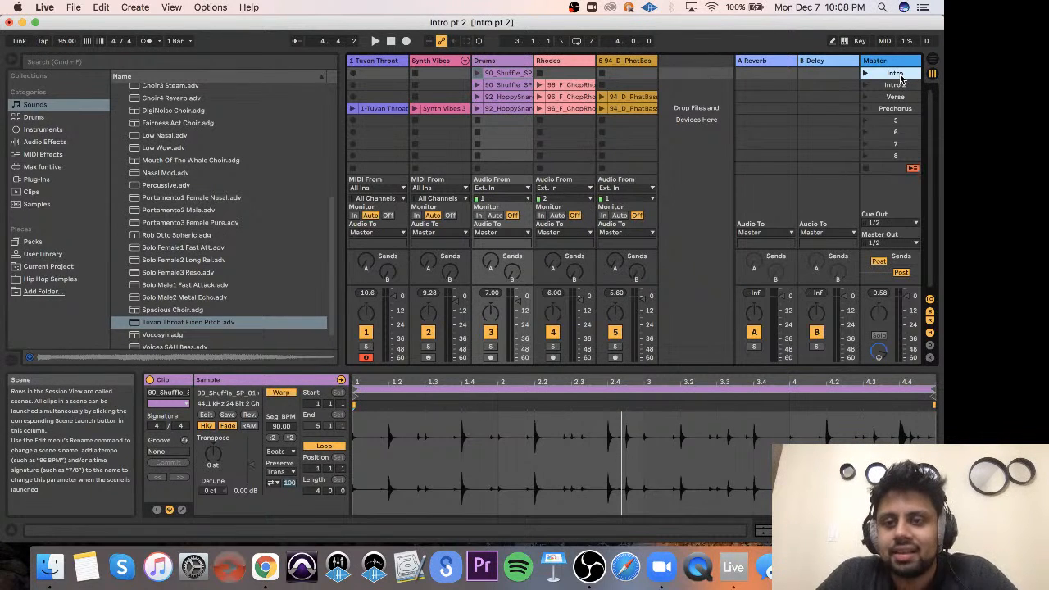
{"action": "left_click", "coordinate": [900, 95]}
{"action": "left_click", "coordinate": [899, 86]}
{"action": "left_click", "coordinate": [898, 97]}
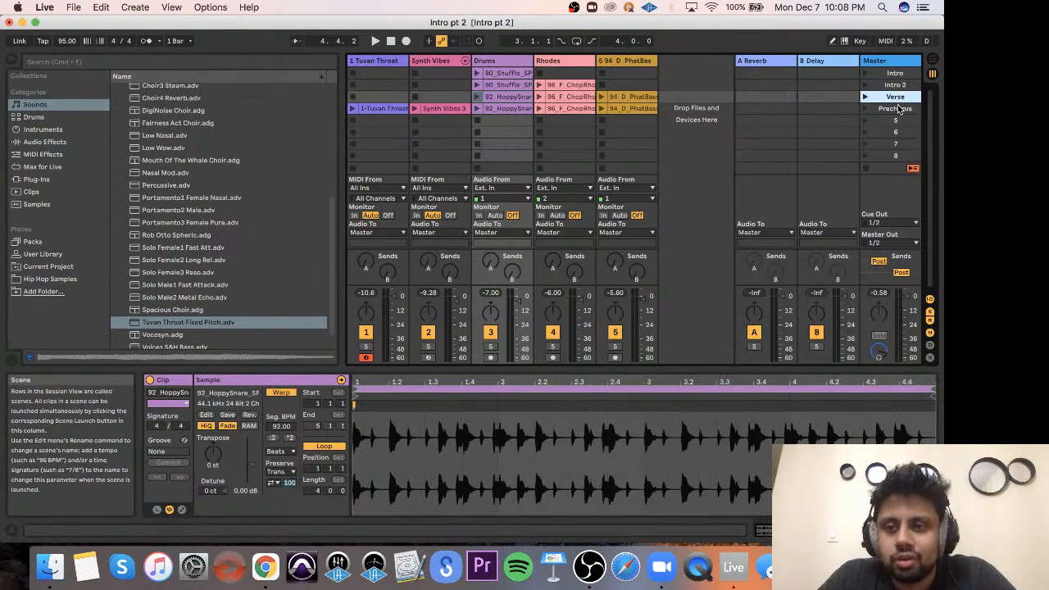
Select the Prechorus, Intro and Intro 2 scenes in turn to review the song sections.
{"action": "left_click", "coordinate": [900, 108]}
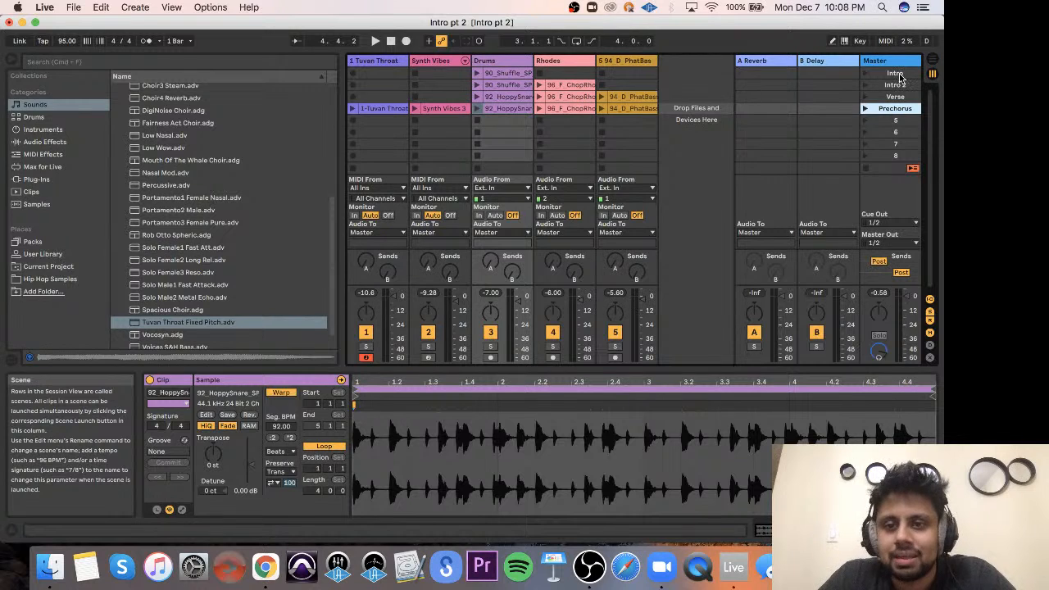
{"action": "left_click", "coordinate": [897, 74]}
{"action": "left_click", "coordinate": [894, 86]}
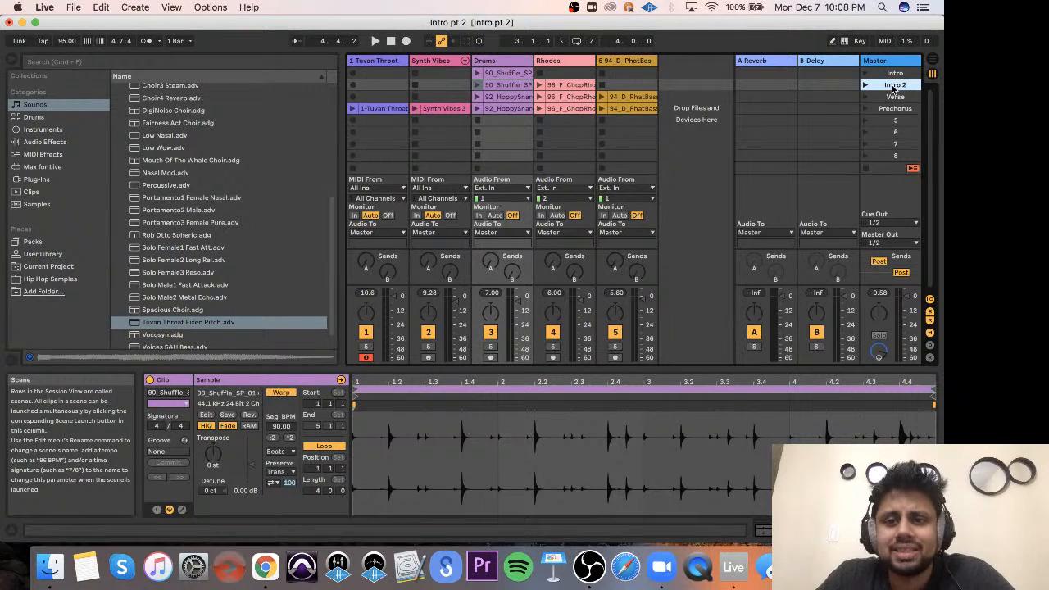
{"action": "left_click", "coordinate": [896, 73]}
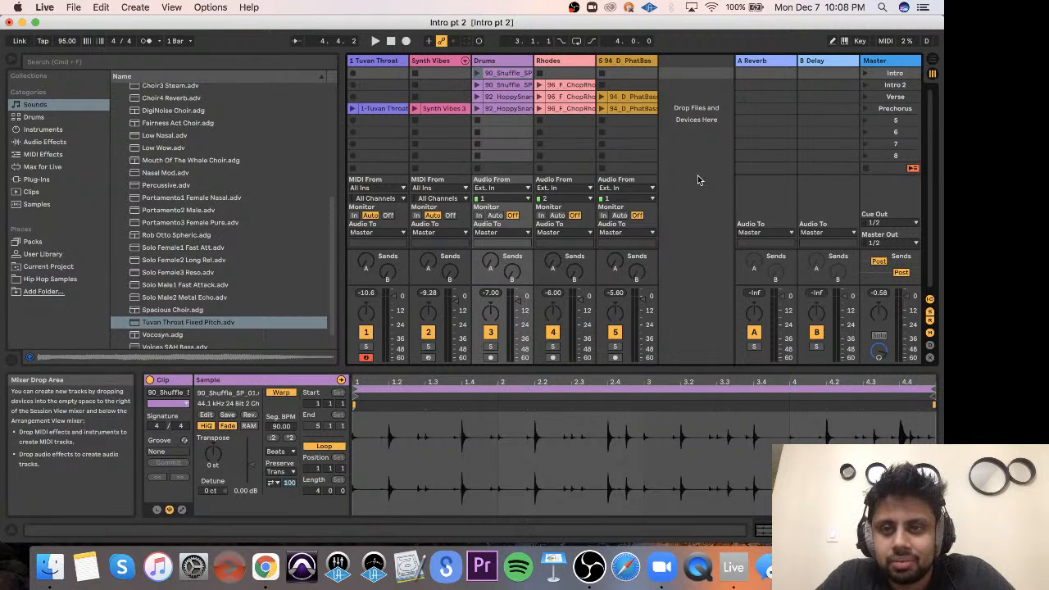
Set the arrangement start position to 1.1.1 on the empty timeline and return to the Session View.
{"action": "key", "text": "Tab"}
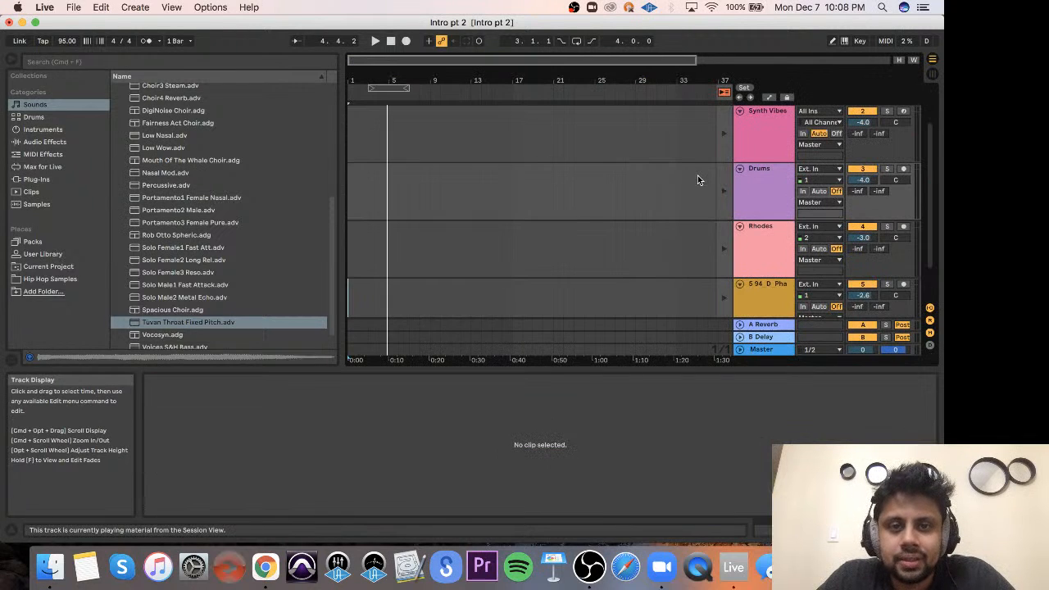
{"action": "left_click", "coordinate": [351, 120]}
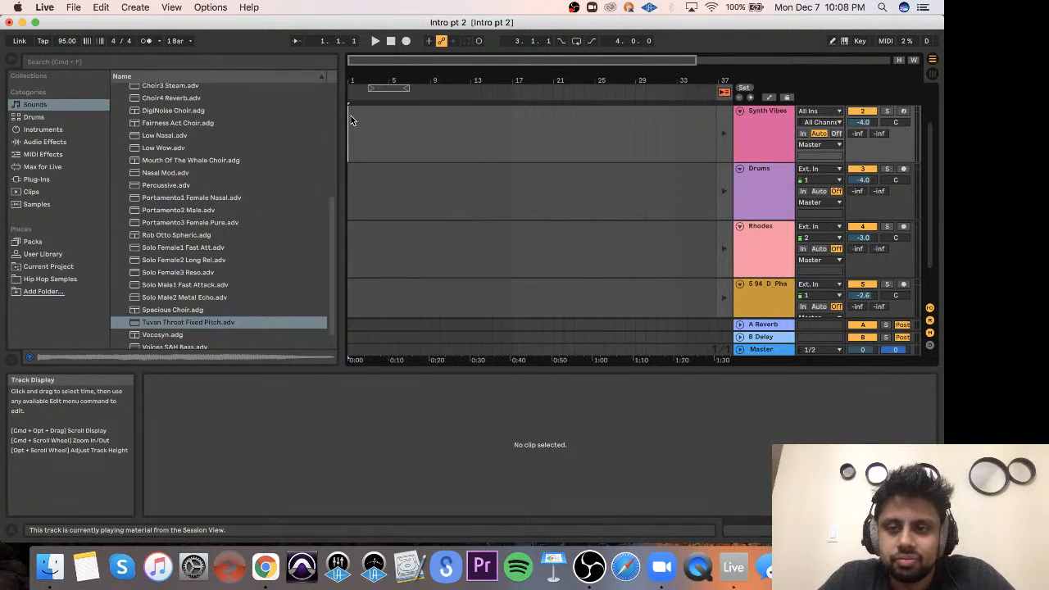
{"action": "key", "text": "Return"}
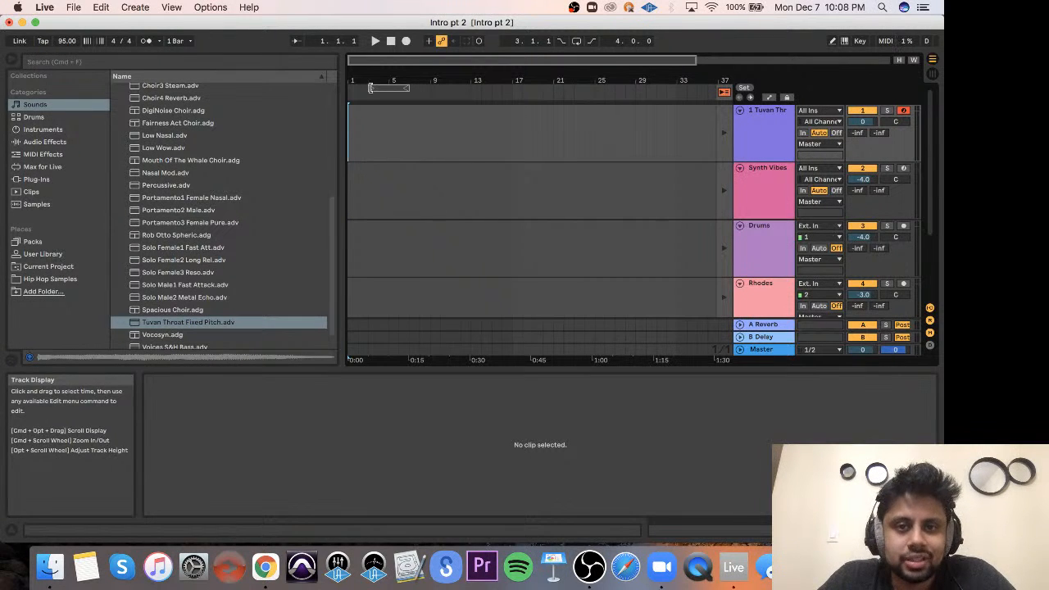
{"action": "key", "text": "Tab"}
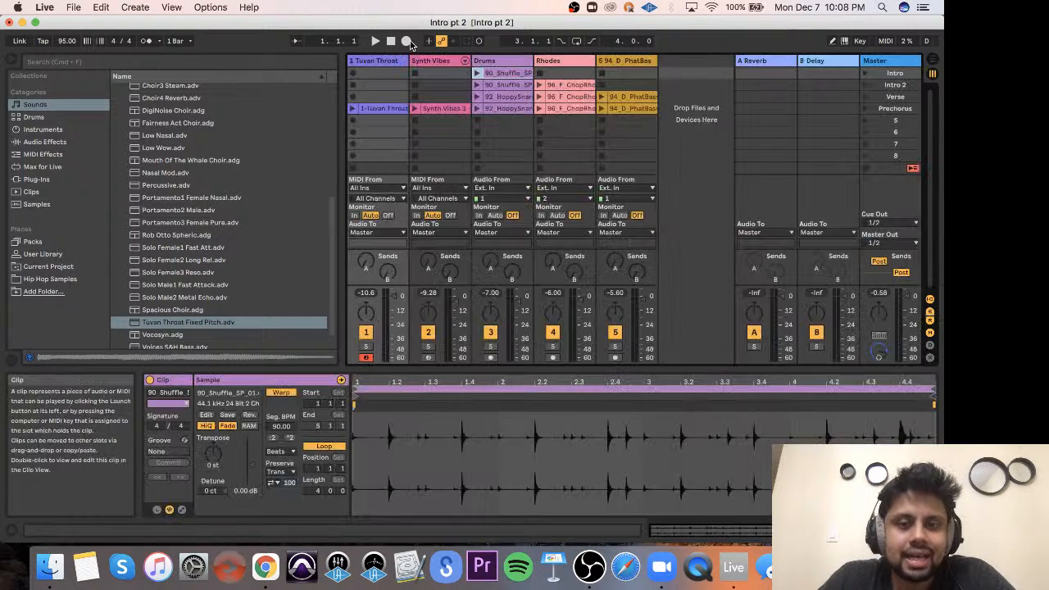
{"action": "key", "text": "Tab"}
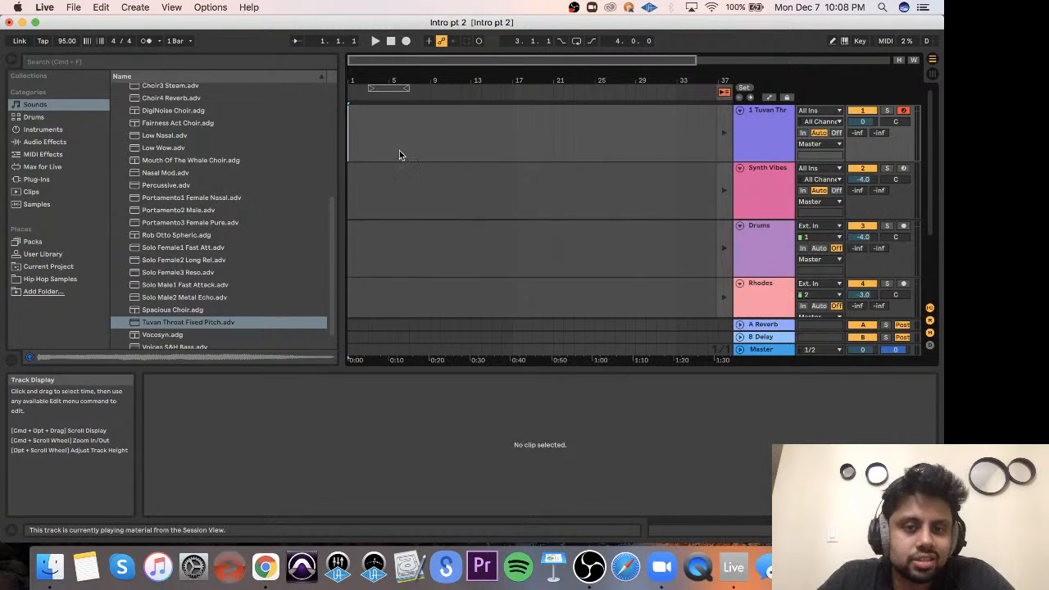
{"action": "key", "text": "Tab"}
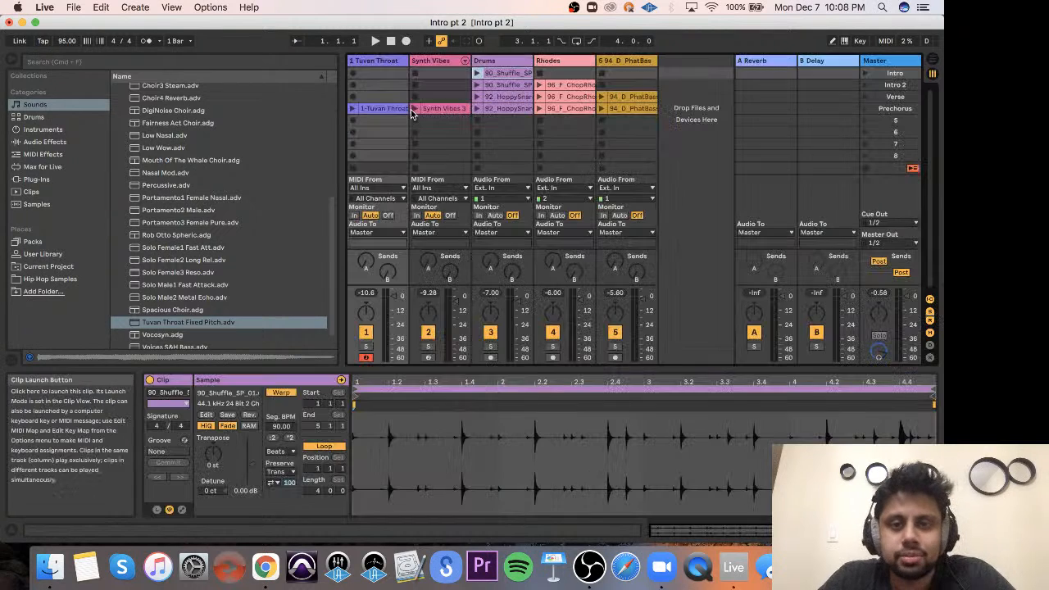
Start arrangement recording, launch the Intro scene followed by Intro 2, and check their clips on the timeline.
{"action": "left_click", "coordinate": [406, 43]}
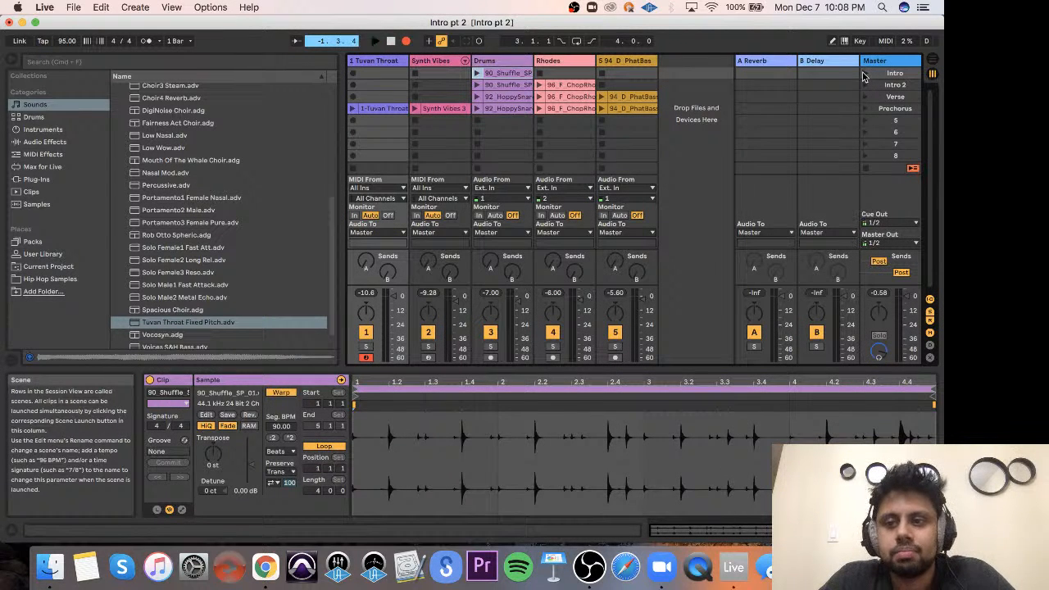
{"action": "left_click", "coordinate": [863, 74]}
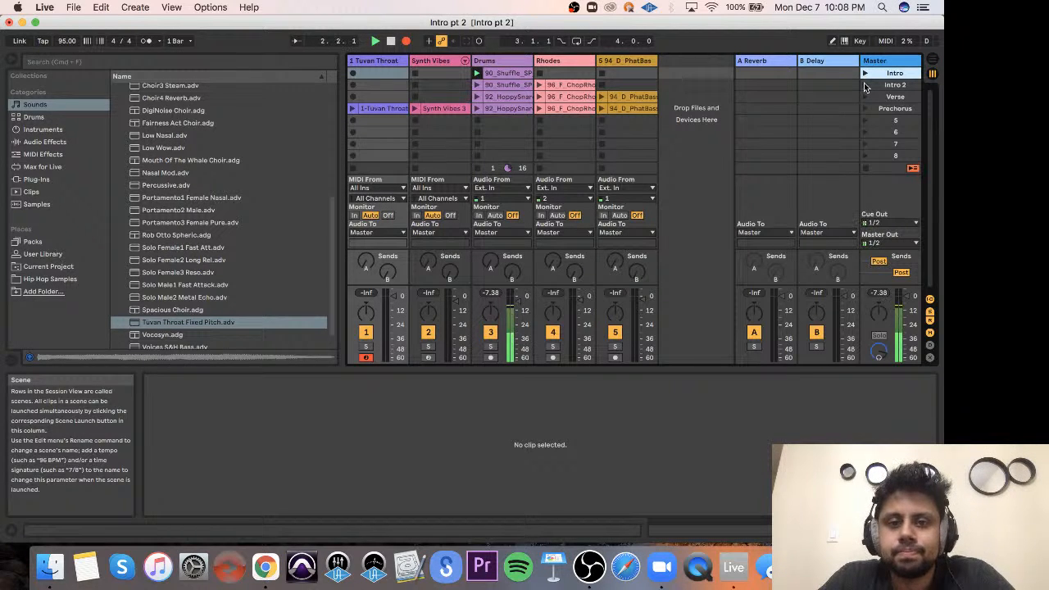
{"action": "left_click", "coordinate": [865, 85]}
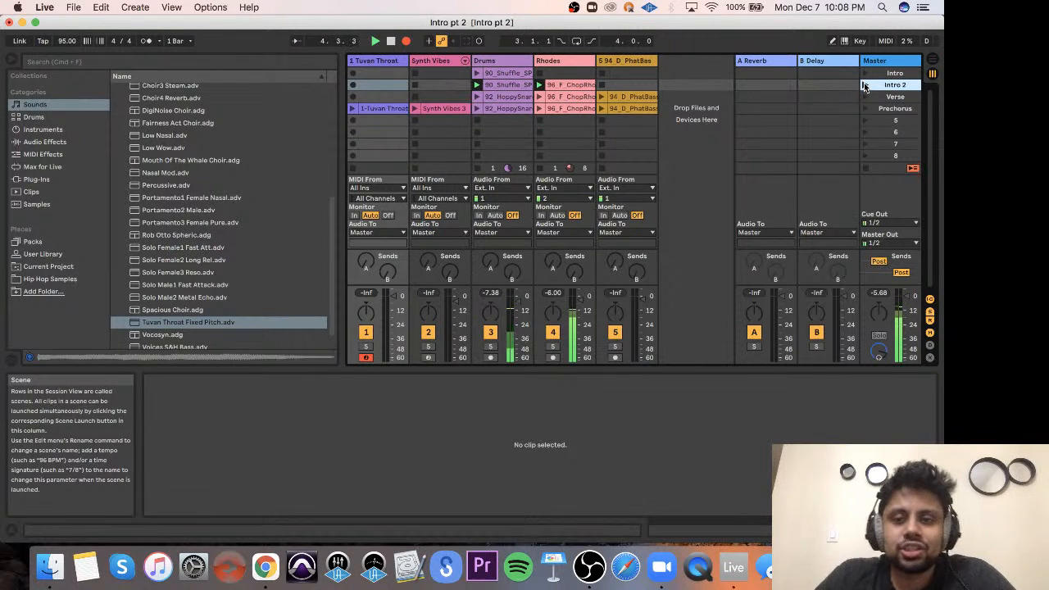
{"action": "key", "text": "Tab"}
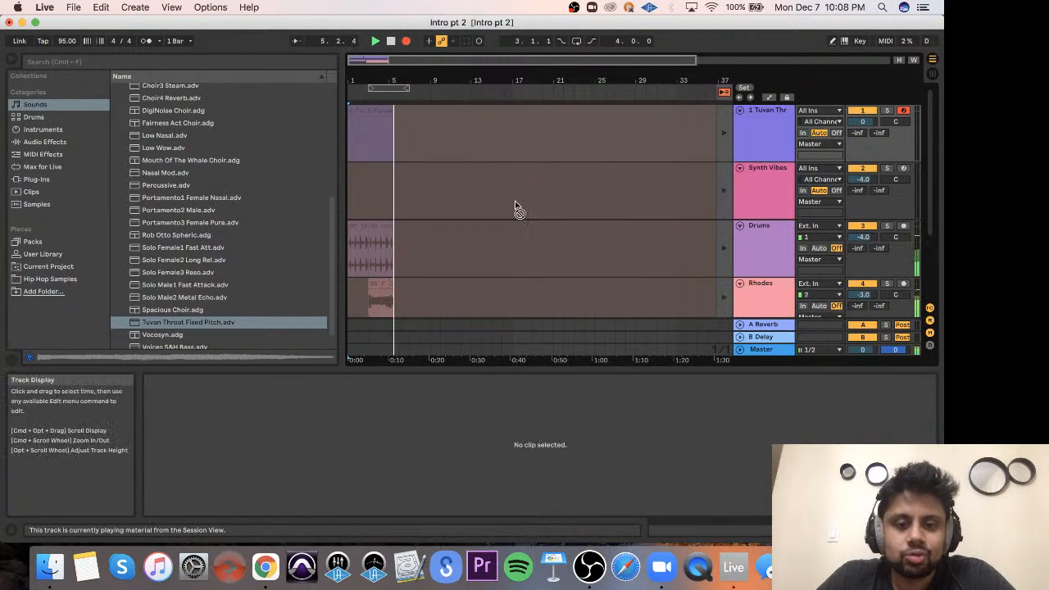
{"action": "key", "text": "Tab"}
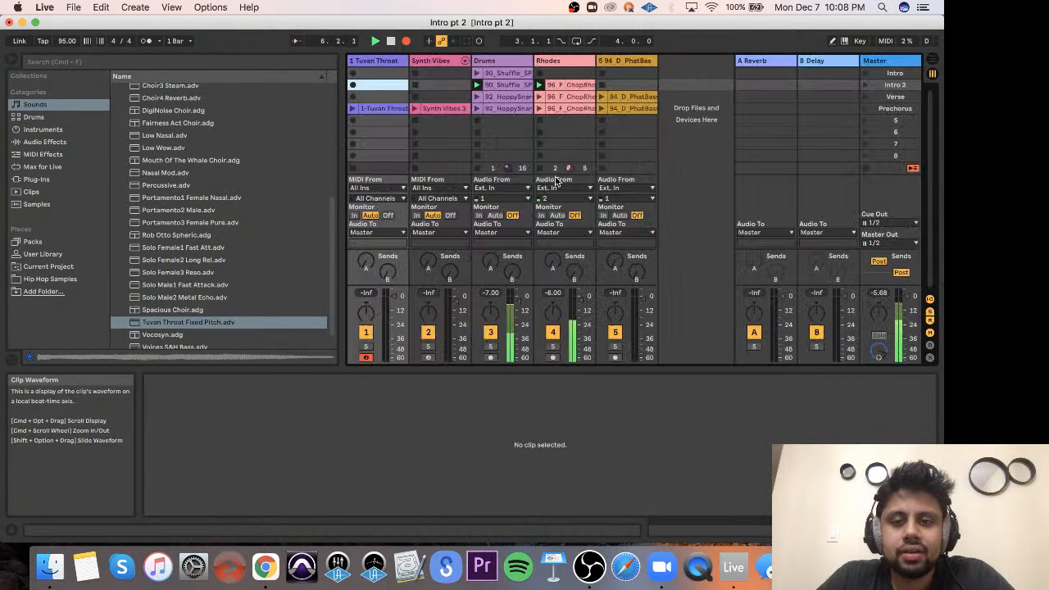
Launch the Verse scene while recording and check its Drums, Rhodes and bass clips in the Arrangement View.
{"action": "left_click", "coordinate": [865, 96]}
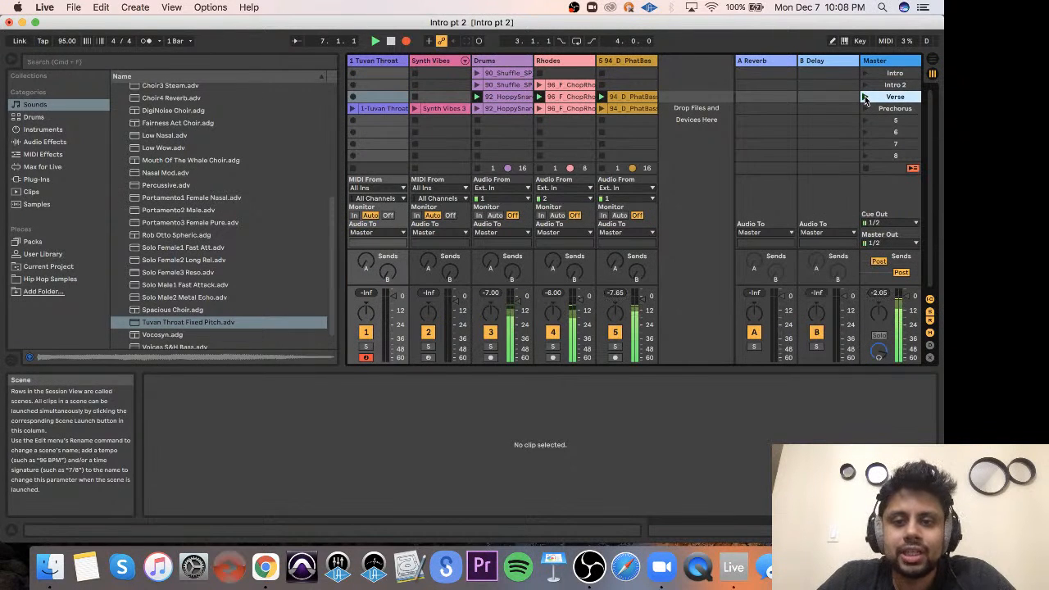
{"action": "key", "text": "Tab"}
{"action": "scroll", "coordinate": [482, 229], "scroll_direction": "down", "scroll_amount": 2}
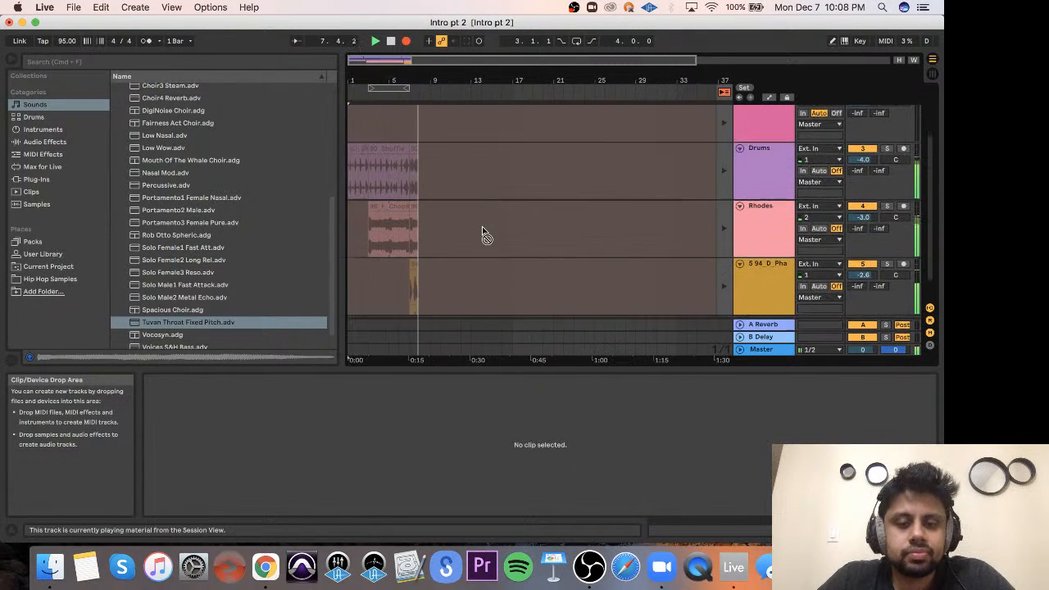
{"action": "scroll", "coordinate": [482, 229], "scroll_direction": "up", "scroll_amount": 3}
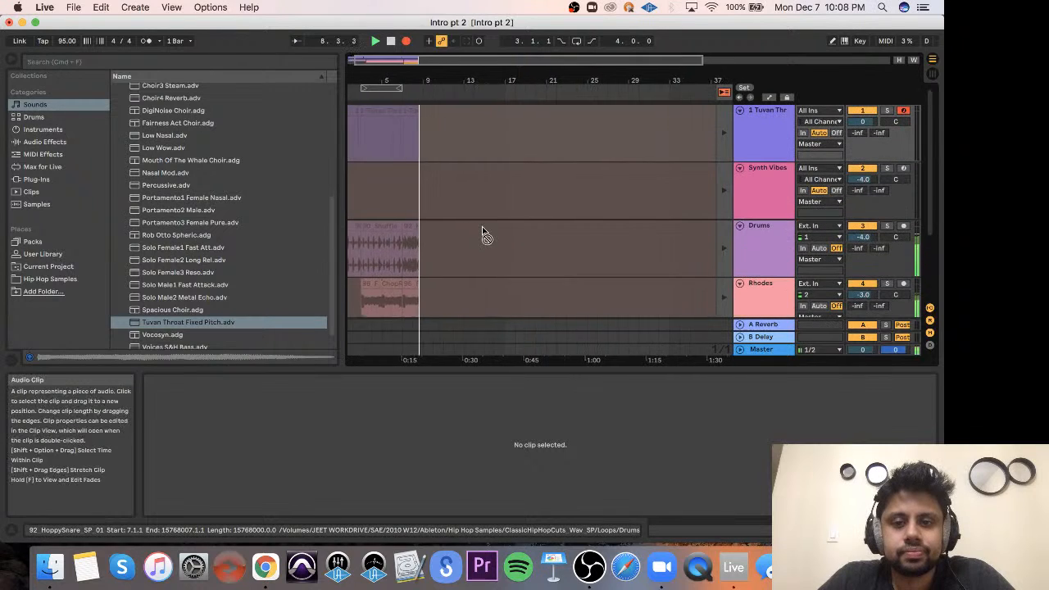
{"action": "scroll", "coordinate": [482, 230], "scroll_direction": "down", "scroll_amount": 3}
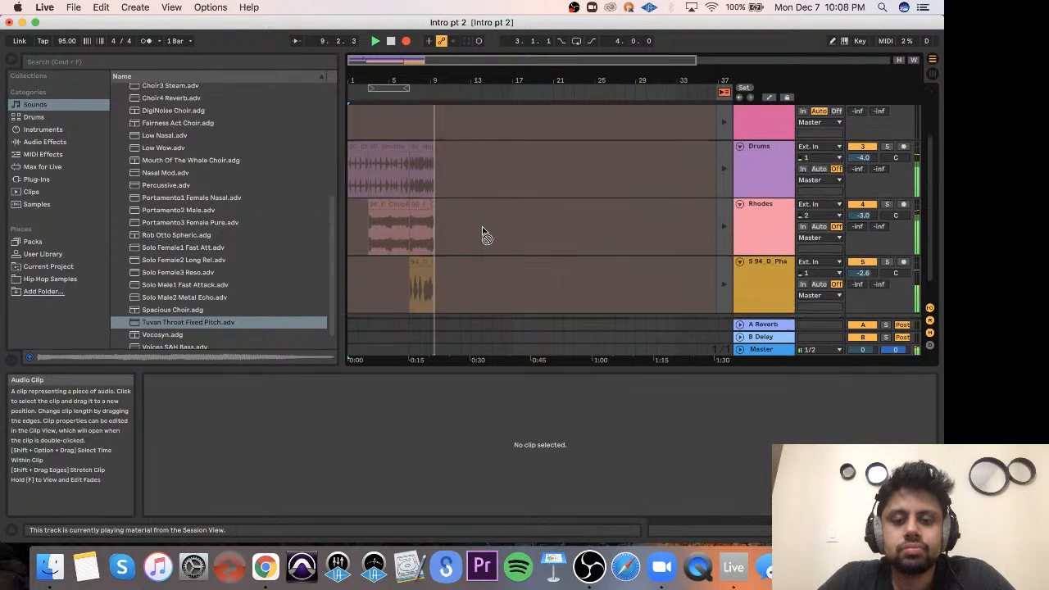
{"action": "scroll", "coordinate": [482, 229], "scroll_direction": "up", "scroll_amount": 2}
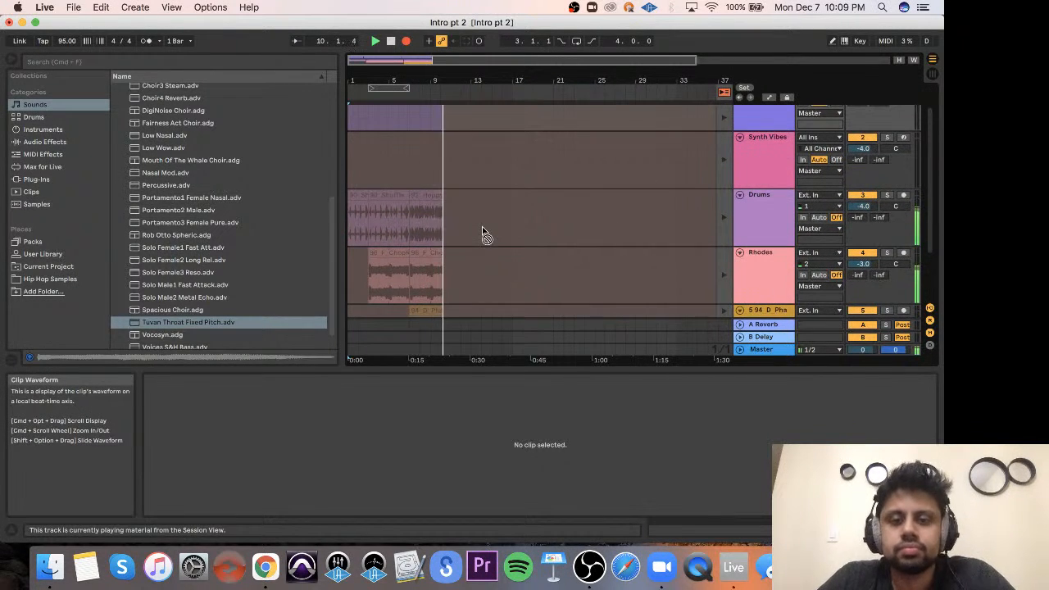
Launch the Prechorus scene while recording and check all five tracks in the Arrangement View.
{"action": "key", "text": "Tab"}
{"action": "left_click", "coordinate": [866, 109]}
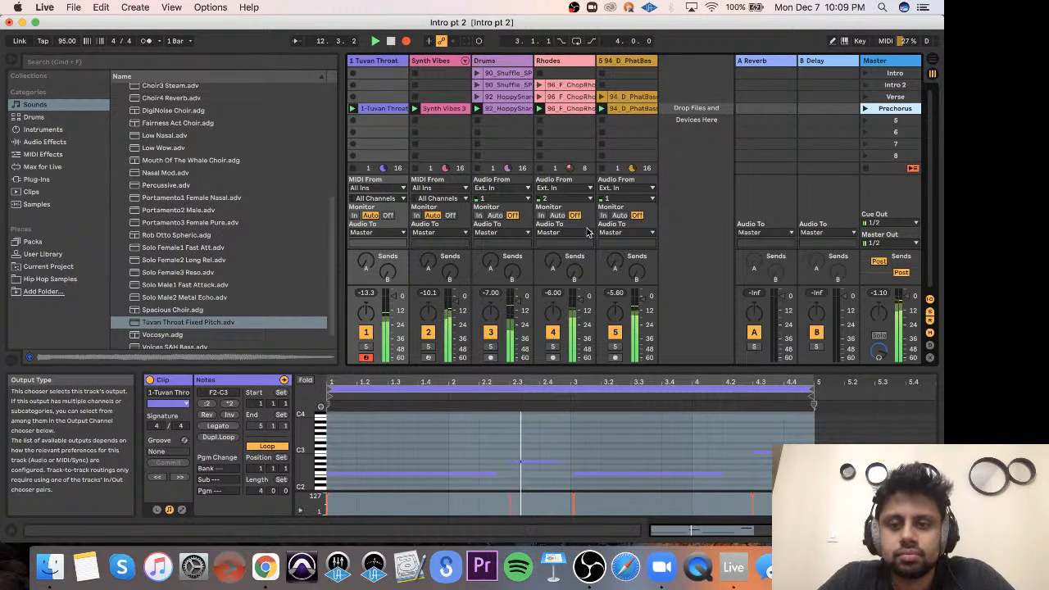
{"action": "key", "text": "Tab"}
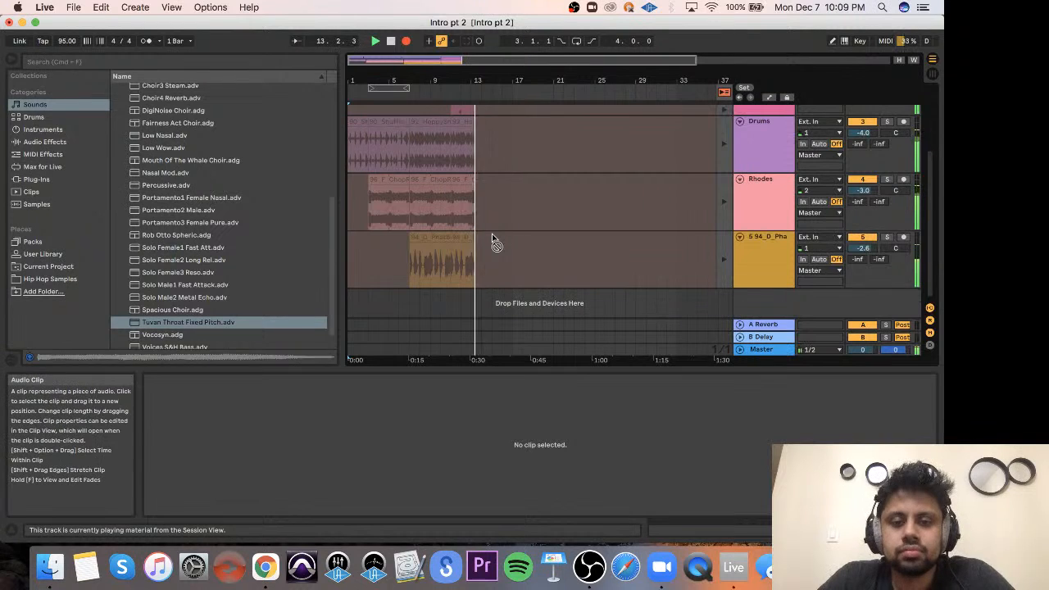
{"action": "scroll", "coordinate": [492, 238], "scroll_direction": "up", "scroll_amount": 5}
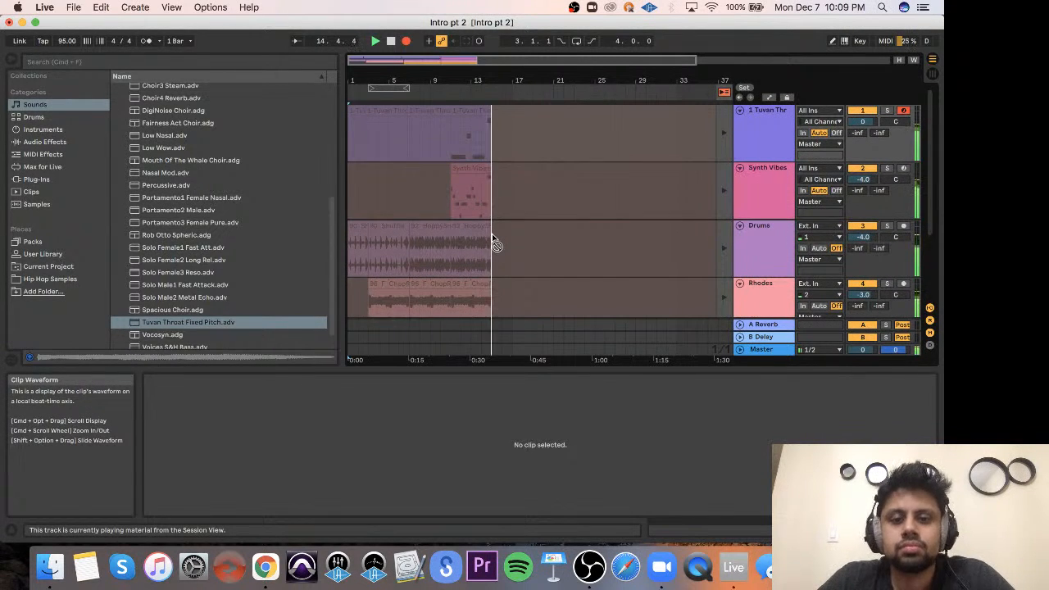
{"action": "scroll", "coordinate": [491, 234], "scroll_direction": "down", "scroll_amount": 1}
{"action": "scroll", "coordinate": [492, 234], "scroll_direction": "down", "scroll_amount": 4}
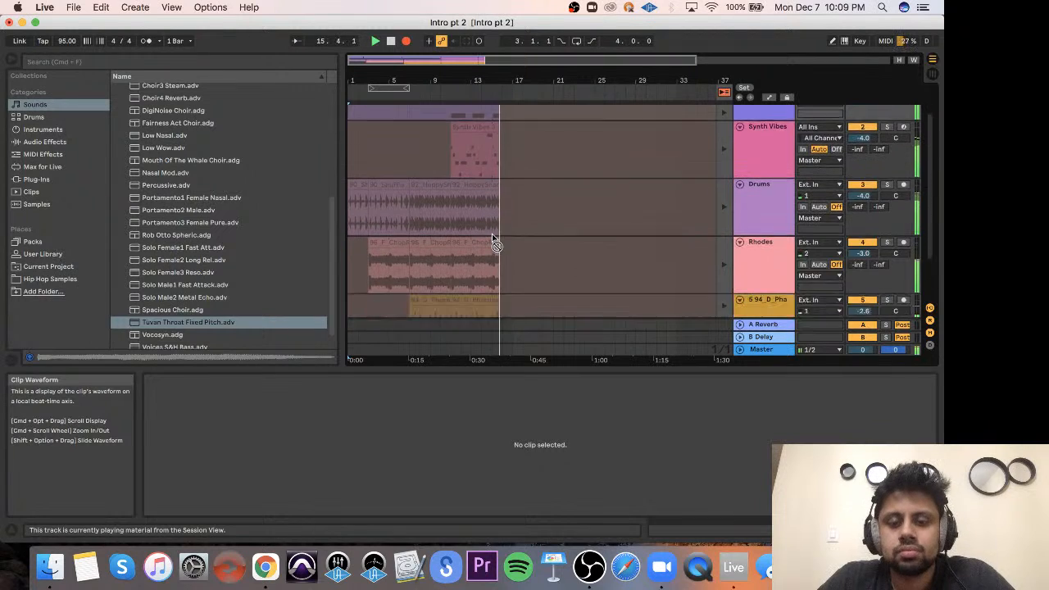
{"action": "scroll", "coordinate": [492, 233], "scroll_direction": "up", "scroll_amount": 5}
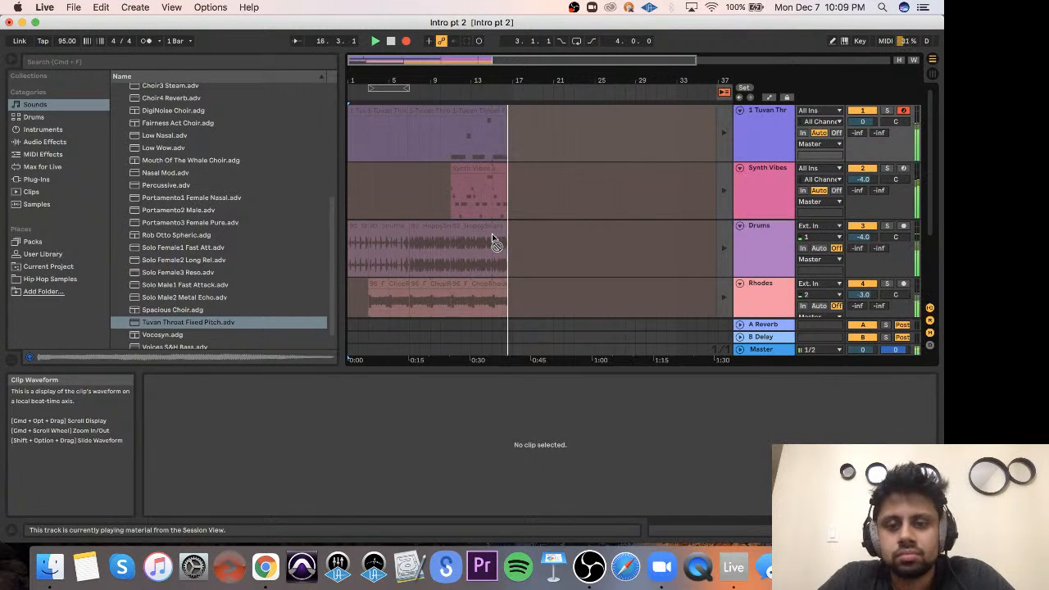
Launch the Intro 2 scene again after the Prechorus, keeping the arrangement recording running.
{"action": "key", "text": "Tab"}
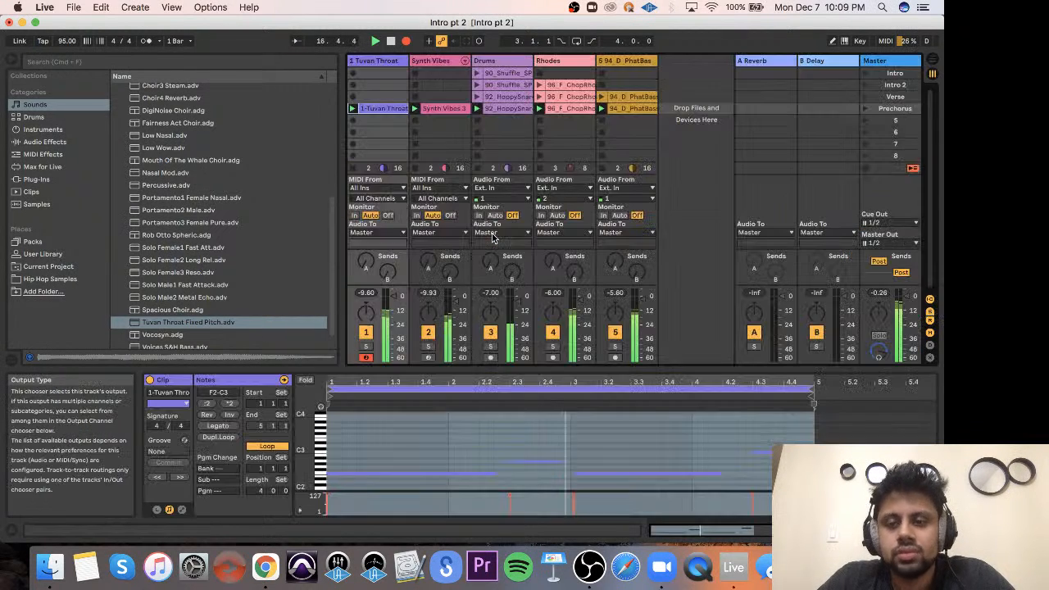
{"action": "left_click", "coordinate": [865, 86]}
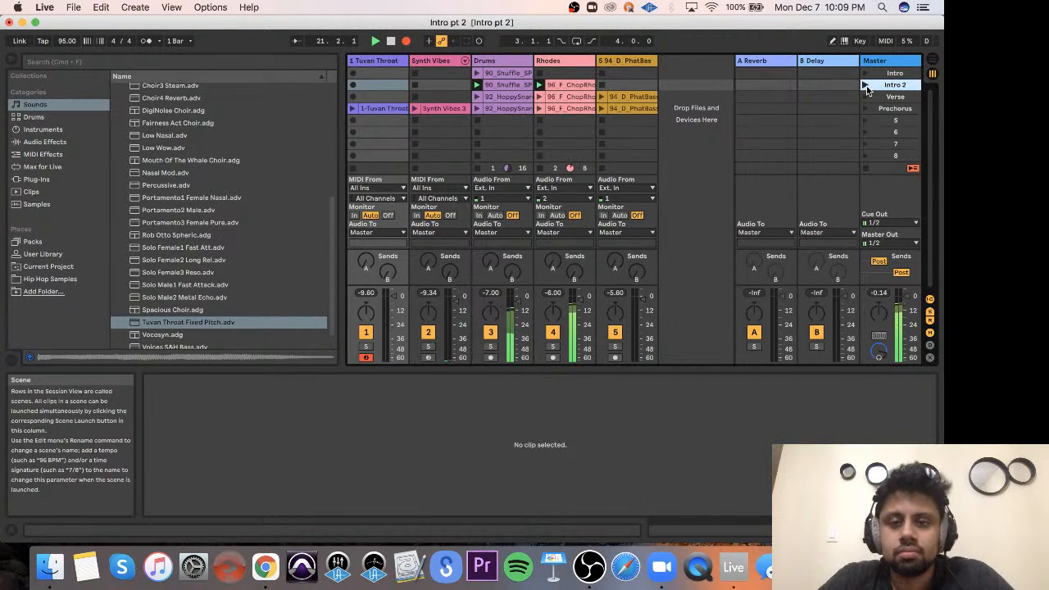
{"action": "key", "text": "Tab"}
{"action": "key", "text": "Tab"}
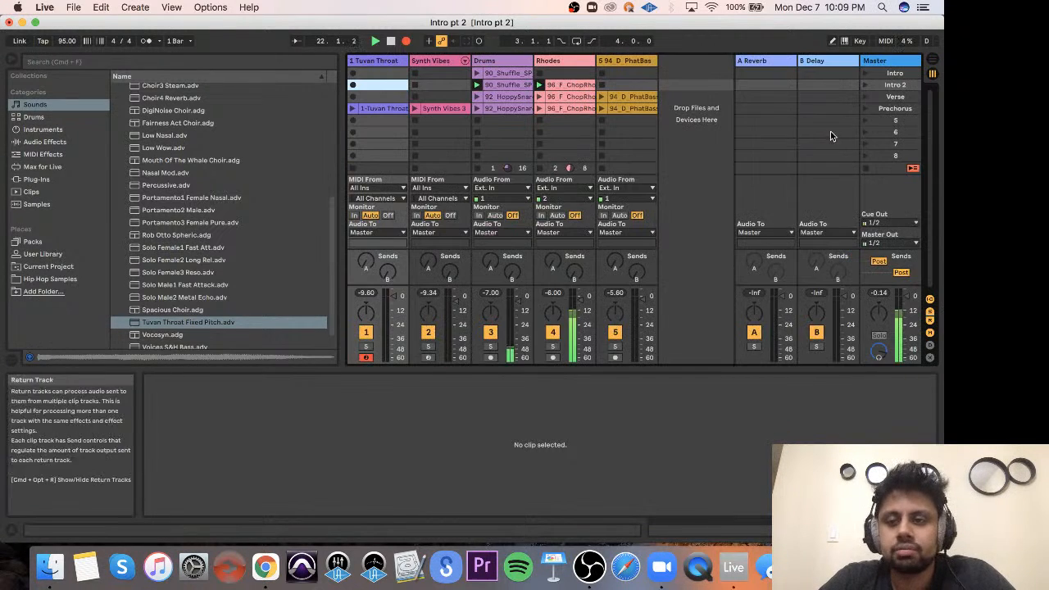
Record a second pass of the Prechorus scene, stop the recording, and look over the recorded arrangement.
{"action": "left_click", "coordinate": [863, 109]}
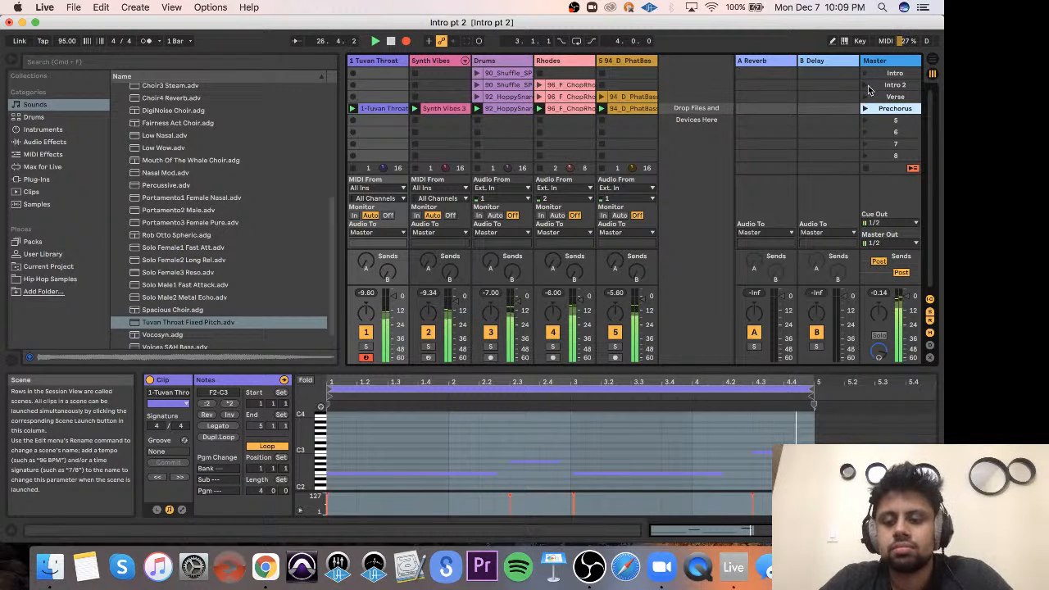
{"action": "key", "text": "Tab"}
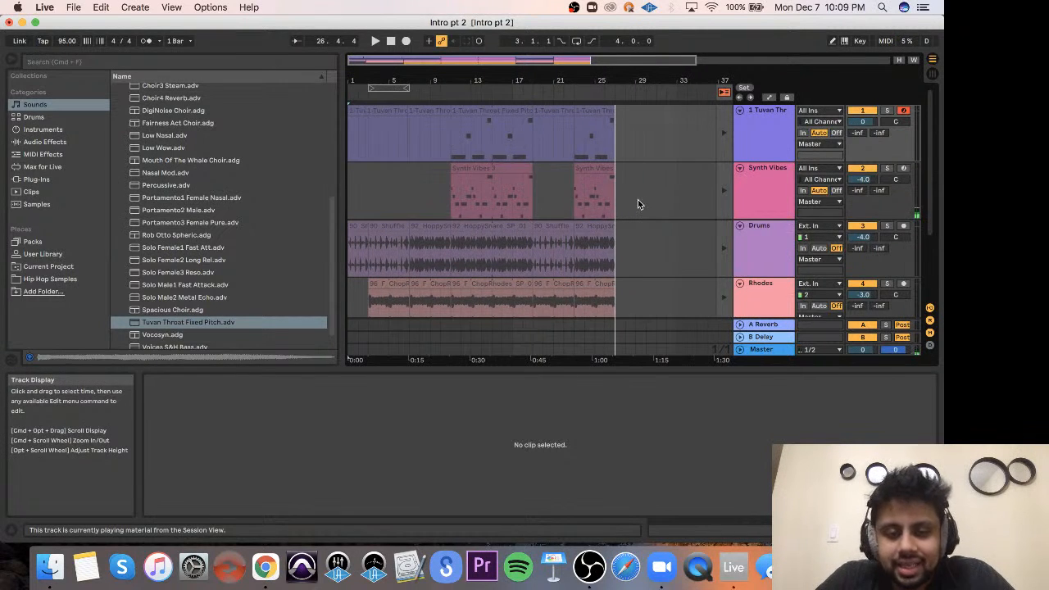
{"action": "scroll", "coordinate": [638, 204], "scroll_direction": "down", "scroll_amount": 3}
{"action": "scroll", "coordinate": [638, 204], "scroll_direction": "up", "scroll_amount": 3}
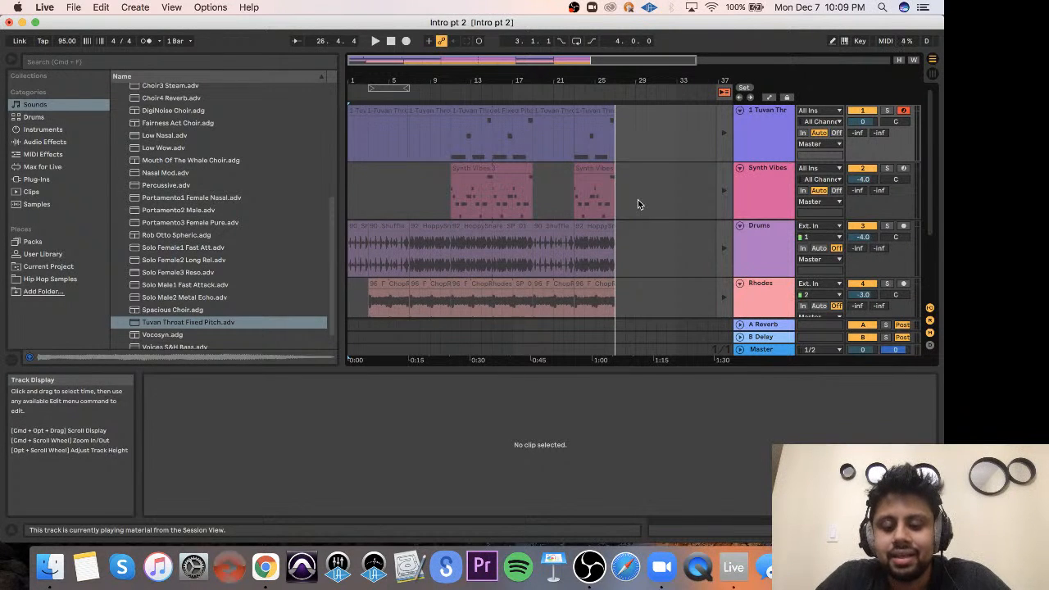
Play the recording from the start and inspect which clips are active in the Session View.
{"action": "key", "text": "space"}
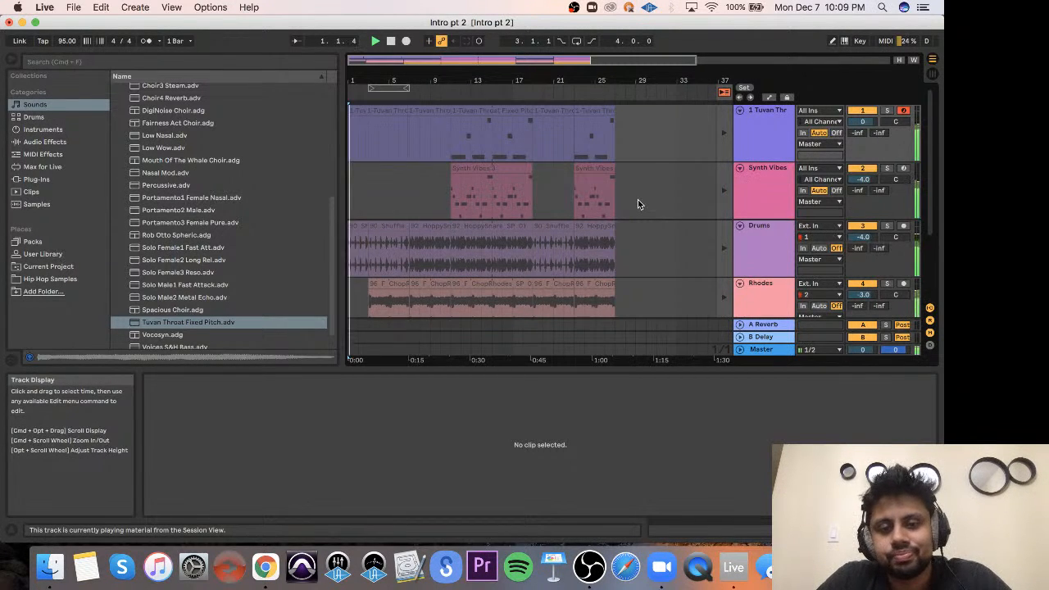
{"action": "key", "text": "Tab"}
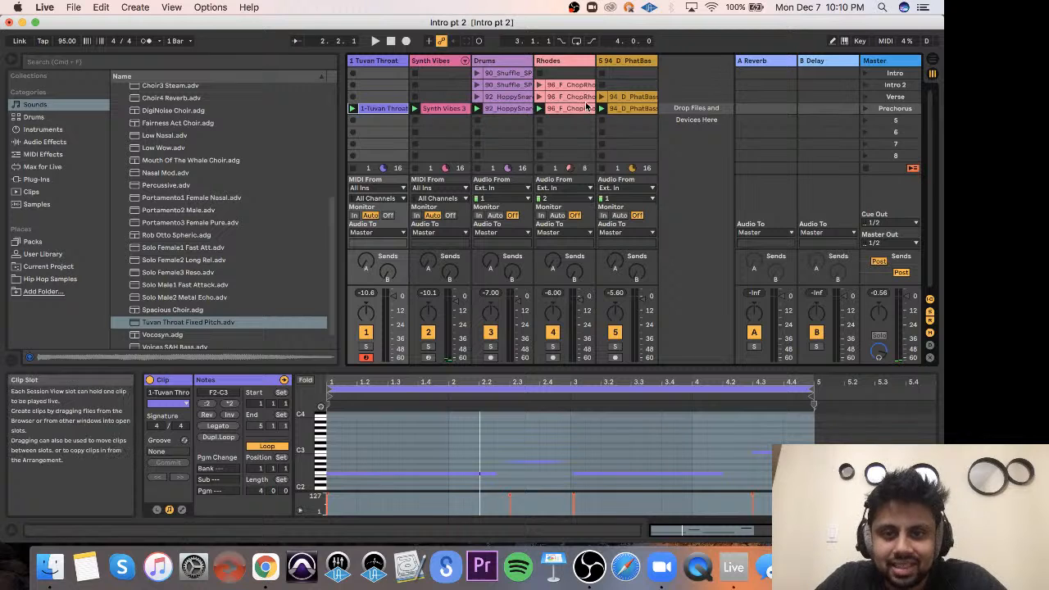
Switch all tracks back to arrangement playback and place the insert marker at 1.1.1 on the Tuvan Throat track.
{"action": "key", "text": "Tab"}
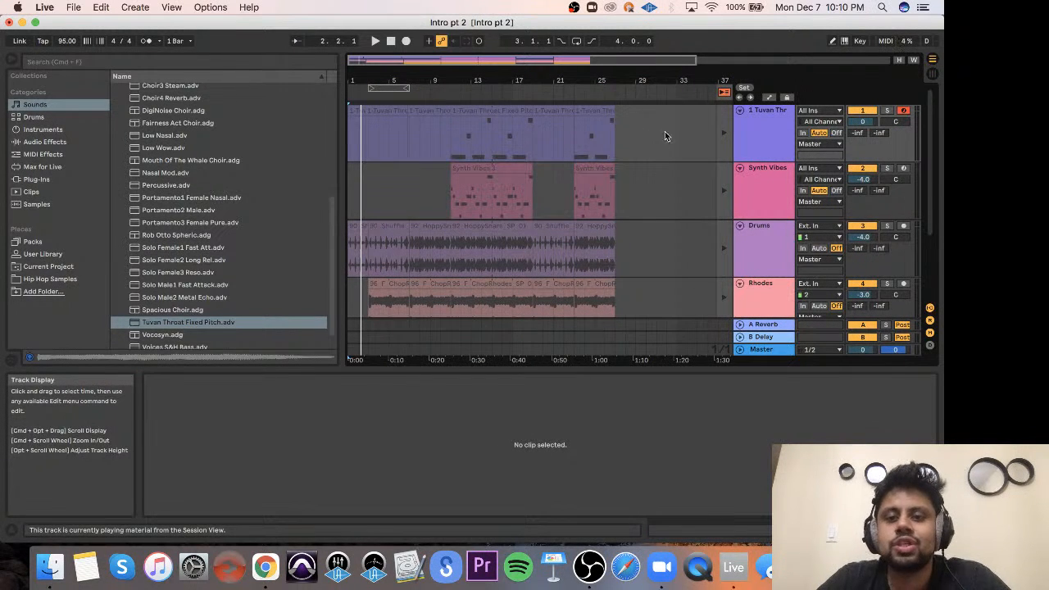
{"action": "left_click", "coordinate": [723, 96]}
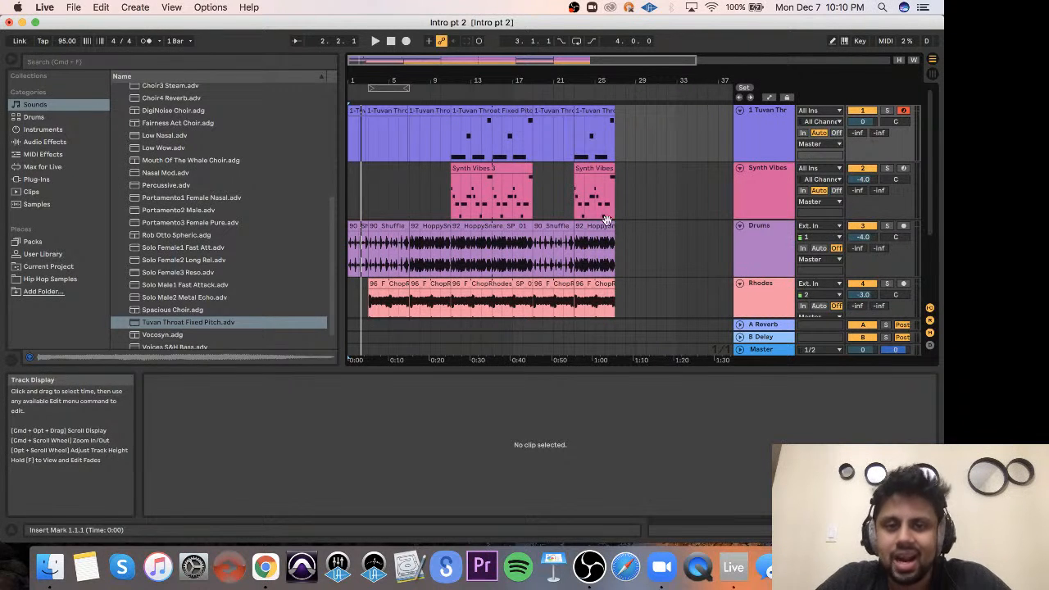
{"action": "left_click", "coordinate": [350, 122]}
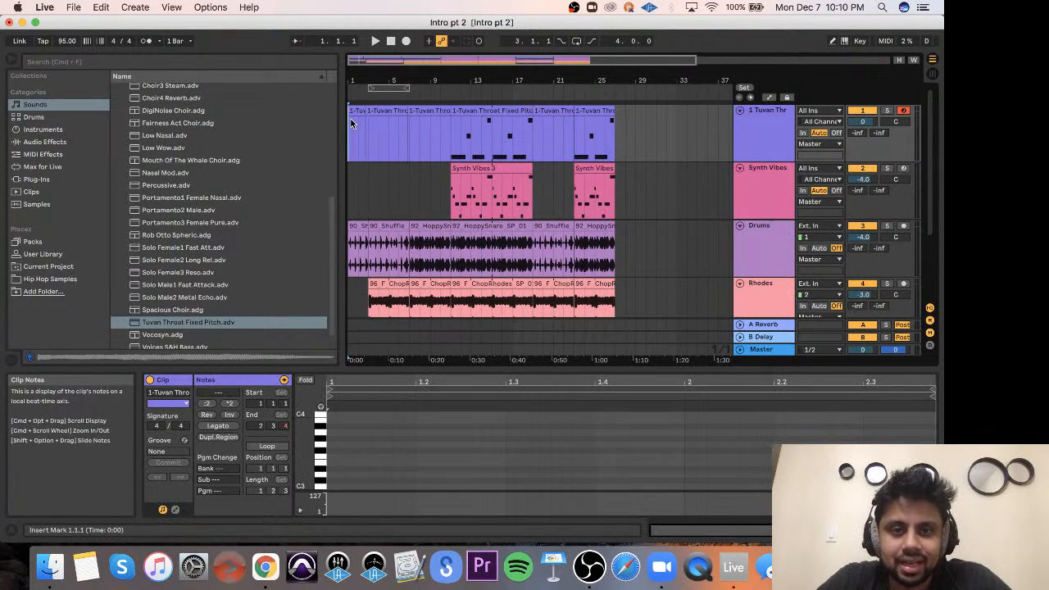
Play the recorded arrangement from the start, stop it, and look over the clips on all five tracks.
{"action": "scroll", "coordinate": [372, 181], "scroll_direction": "down", "scroll_amount": 3}
{"action": "scroll", "coordinate": [371, 184], "scroll_direction": "up", "scroll_amount": 3}
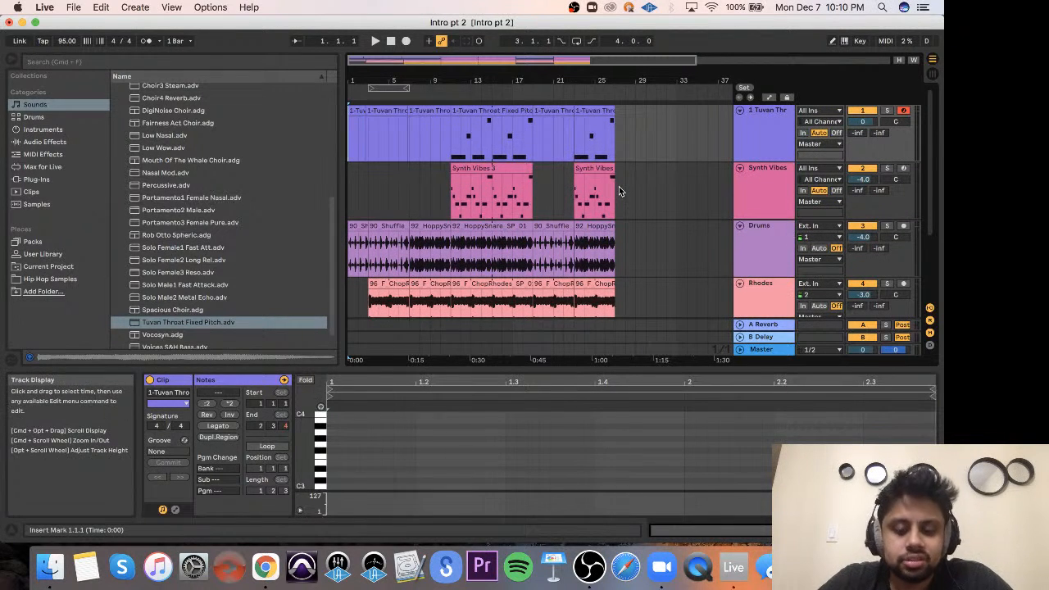
{"action": "key", "text": "space"}
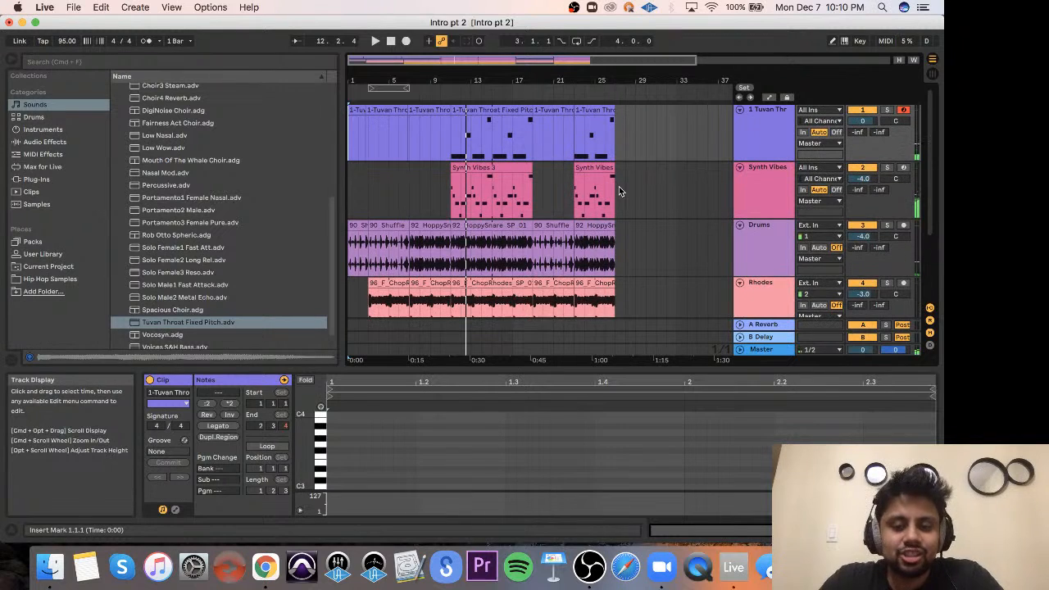
{"action": "scroll", "coordinate": [619, 191], "scroll_direction": "down", "scroll_amount": 1}
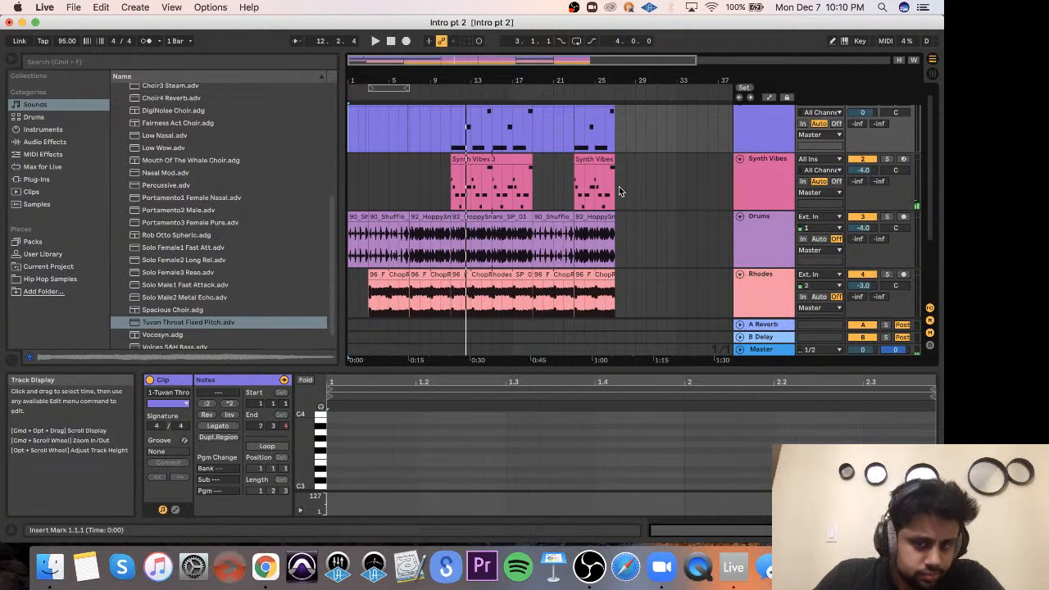
{"action": "scroll", "coordinate": [619, 188], "scroll_direction": "up", "scroll_amount": 1}
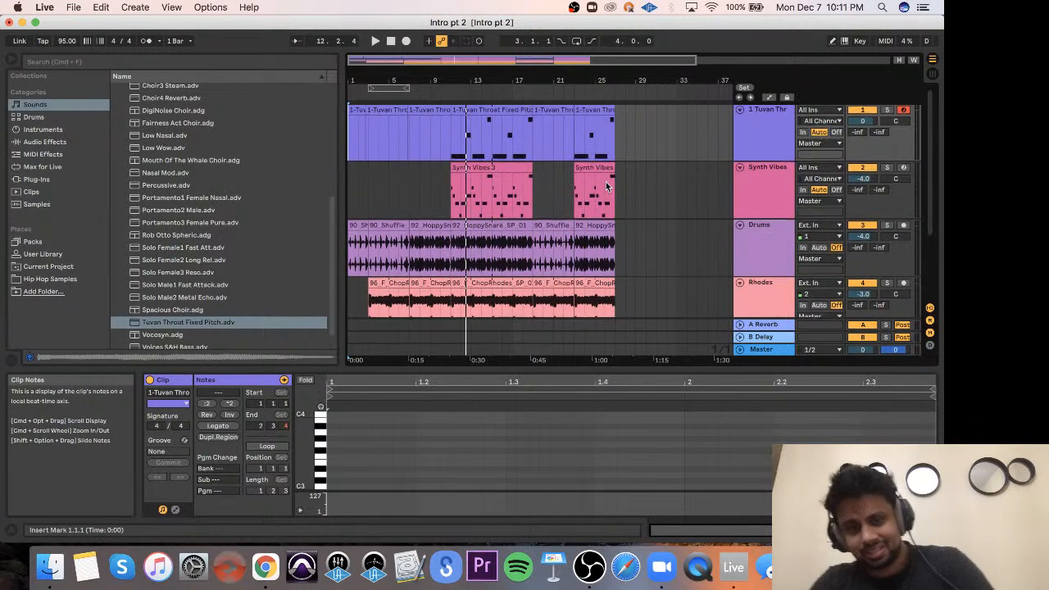
{"action": "scroll", "coordinate": [607, 187], "scroll_direction": "down", "scroll_amount": 5}
{"action": "scroll", "coordinate": [607, 187], "scroll_direction": "down", "scroll_amount": 2}
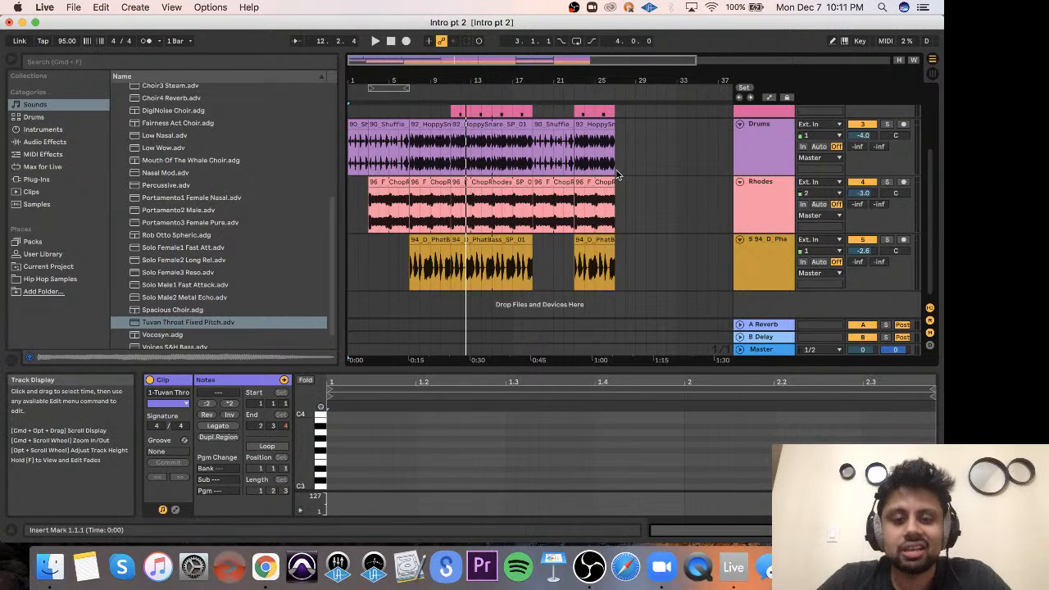
{"action": "scroll", "coordinate": [618, 175], "scroll_direction": "up", "scroll_amount": 5}
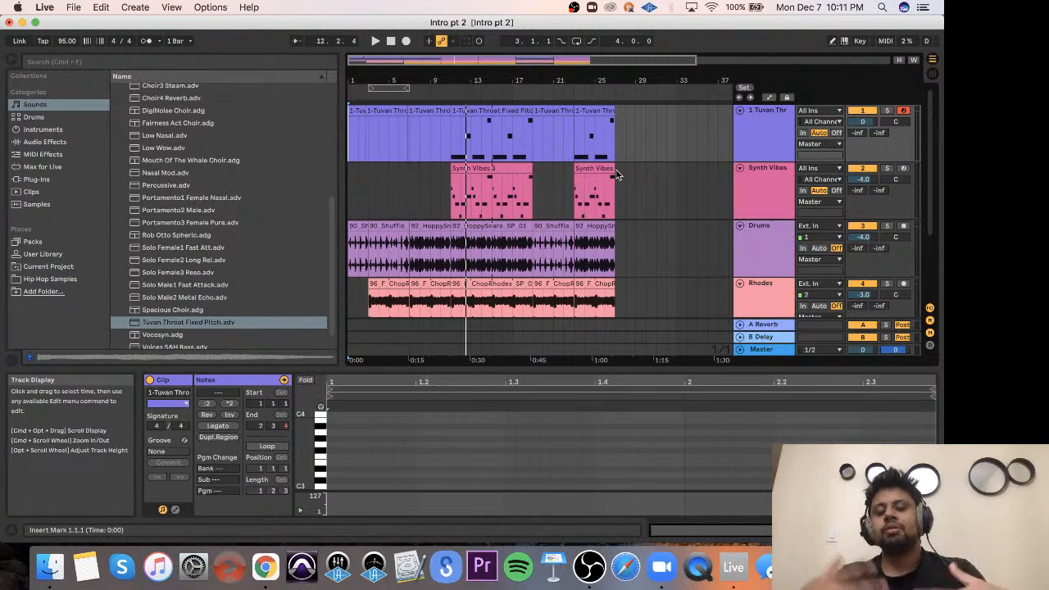
Inspect the first 90_Shuffle drum clip in the Session View and compare it with the recorded tracks in the Arrangement View.
{"action": "key", "text": "Tab"}
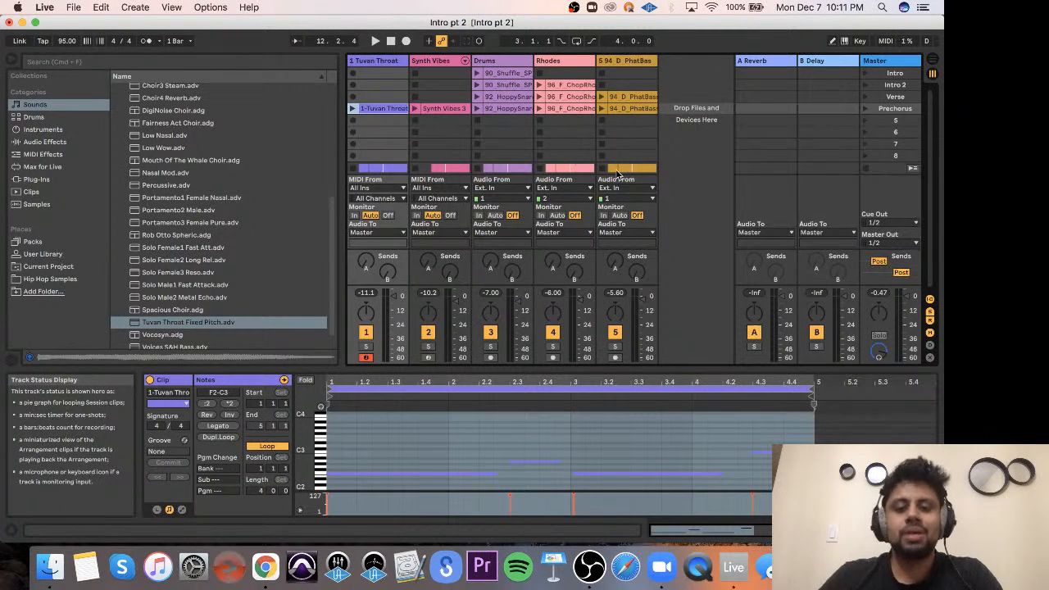
{"action": "left_click", "coordinate": [490, 74]}
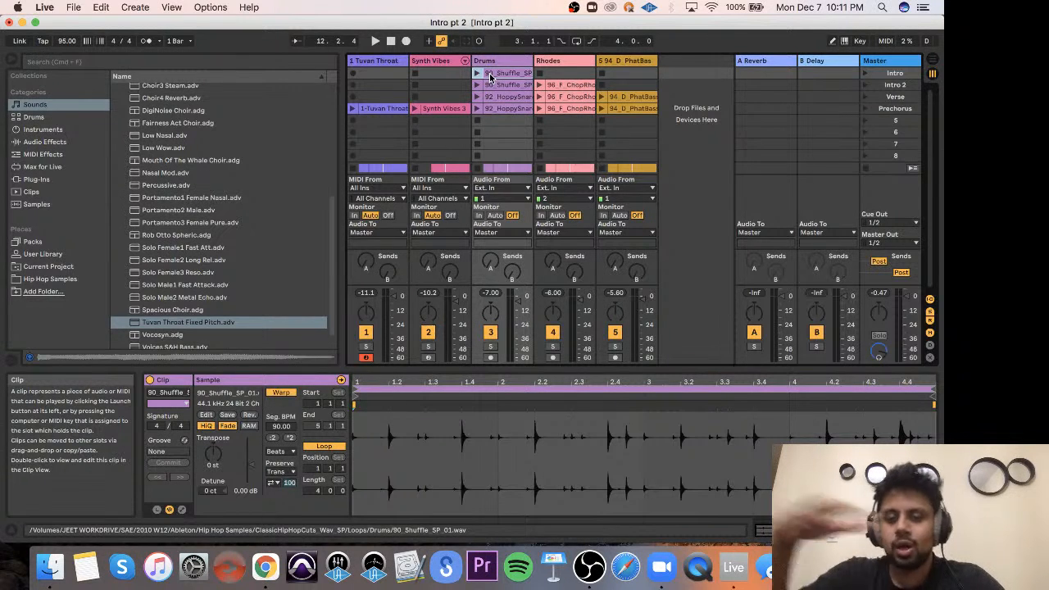
{"action": "key", "text": "Tab"}
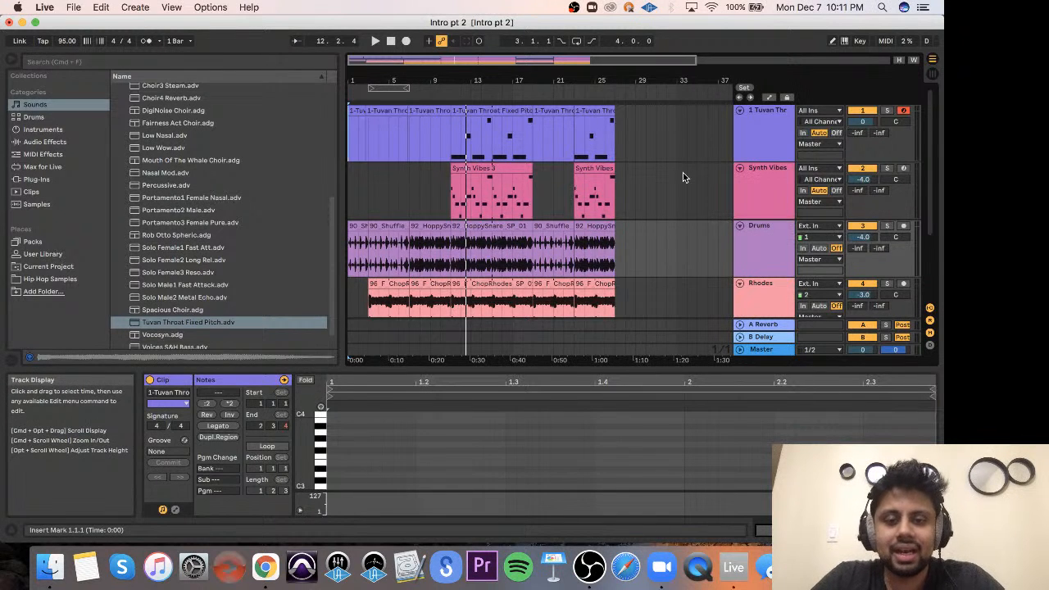
{"action": "scroll", "coordinate": [685, 177], "scroll_direction": "down", "scroll_amount": 1}
{"action": "scroll", "coordinate": [685, 178], "scroll_direction": "up", "scroll_amount": 1}
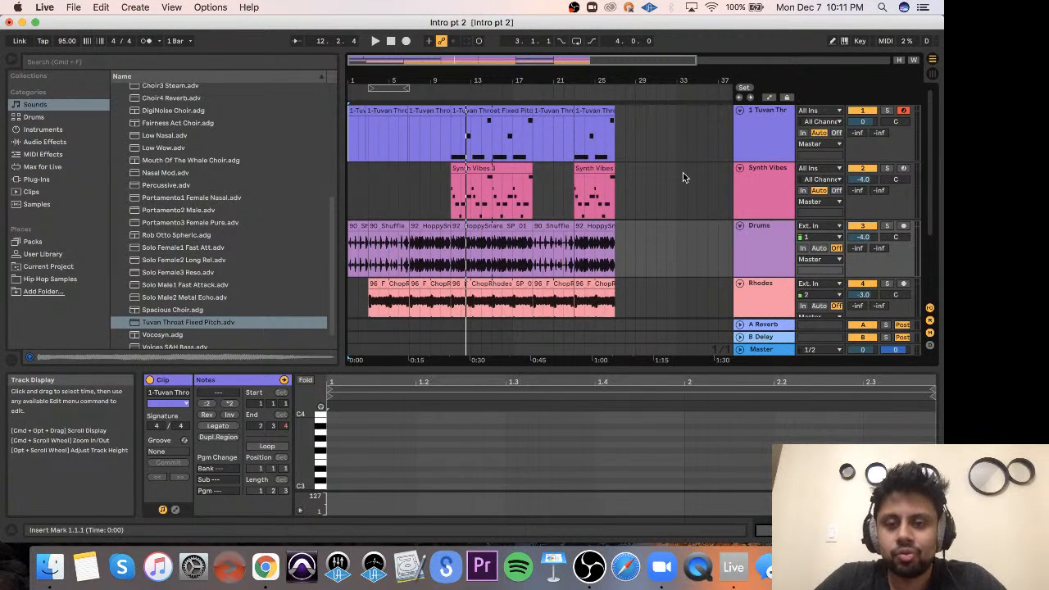
{"action": "scroll", "coordinate": [644, 206], "scroll_direction": "down", "scroll_amount": 2}
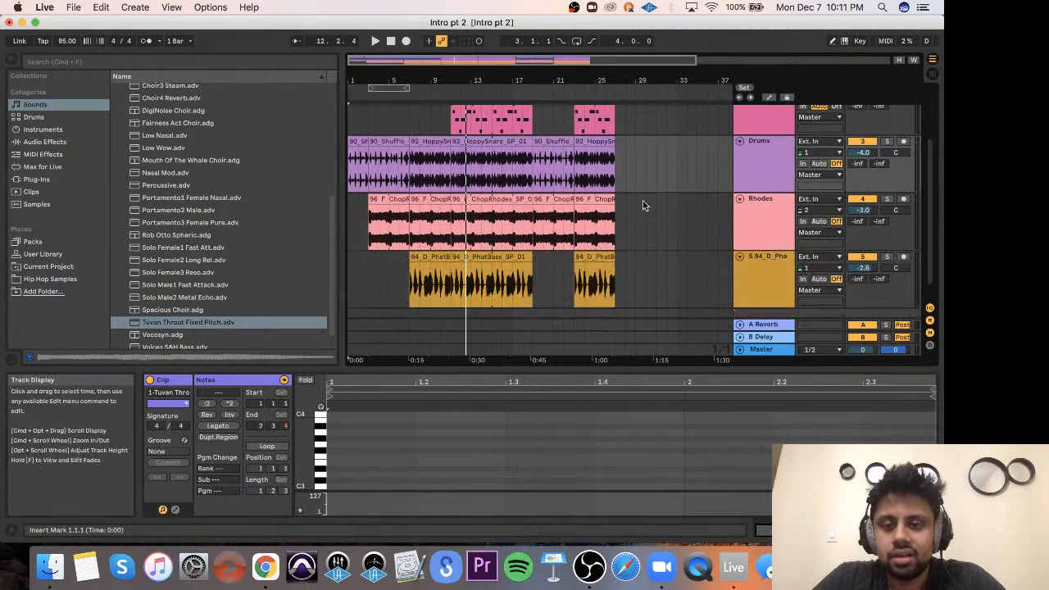
{"action": "scroll", "coordinate": [643, 206], "scroll_direction": "up", "scroll_amount": 2}
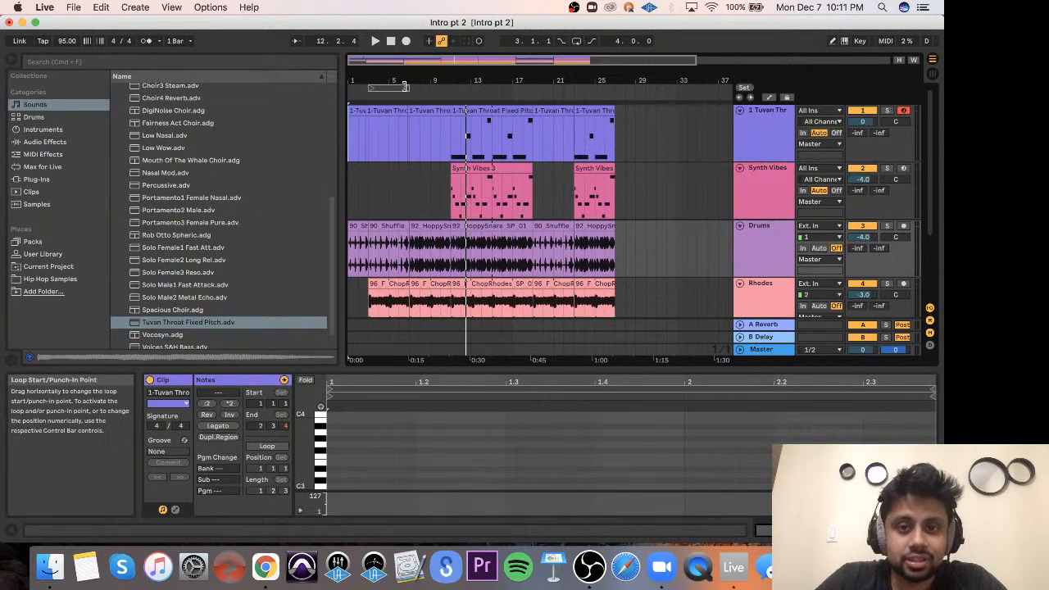
Set the arrangement loop to 5 bars from 3.1.1 and place the insert marker at 9.1.1 on the Synth Vibes track.
{"action": "left_click_drag", "start_coordinate": [404, 86], "coordinate": [529, 88]}
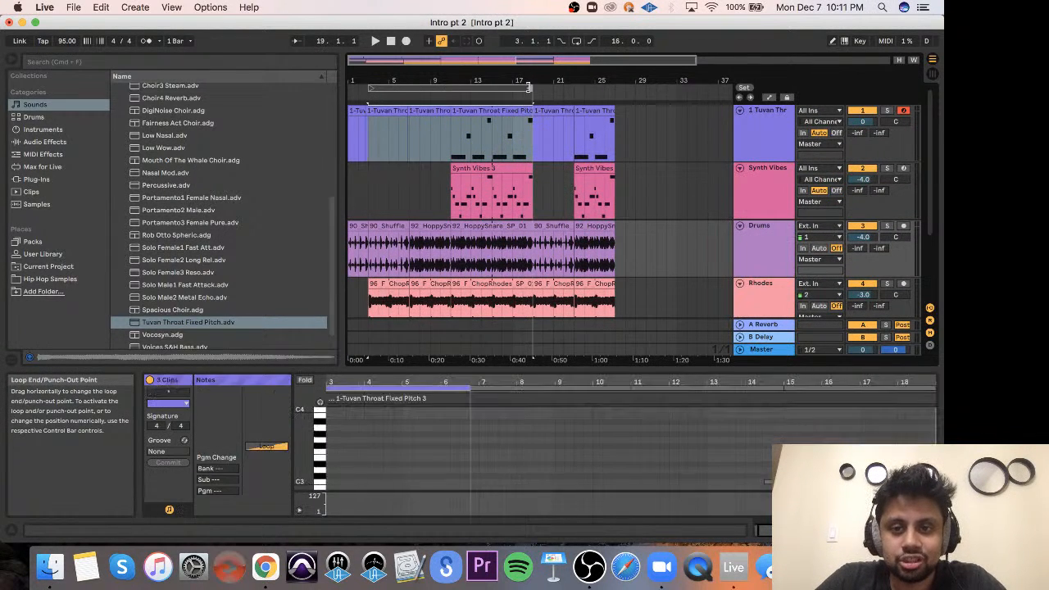
{"action": "left_click", "coordinate": [525, 87]}
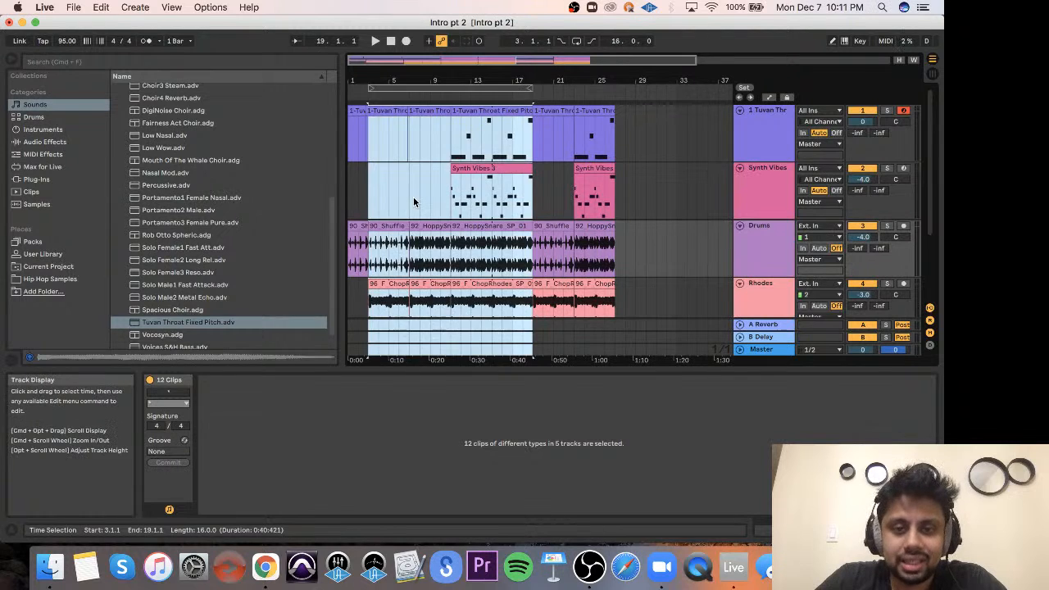
{"action": "left_click", "coordinate": [439, 143]}
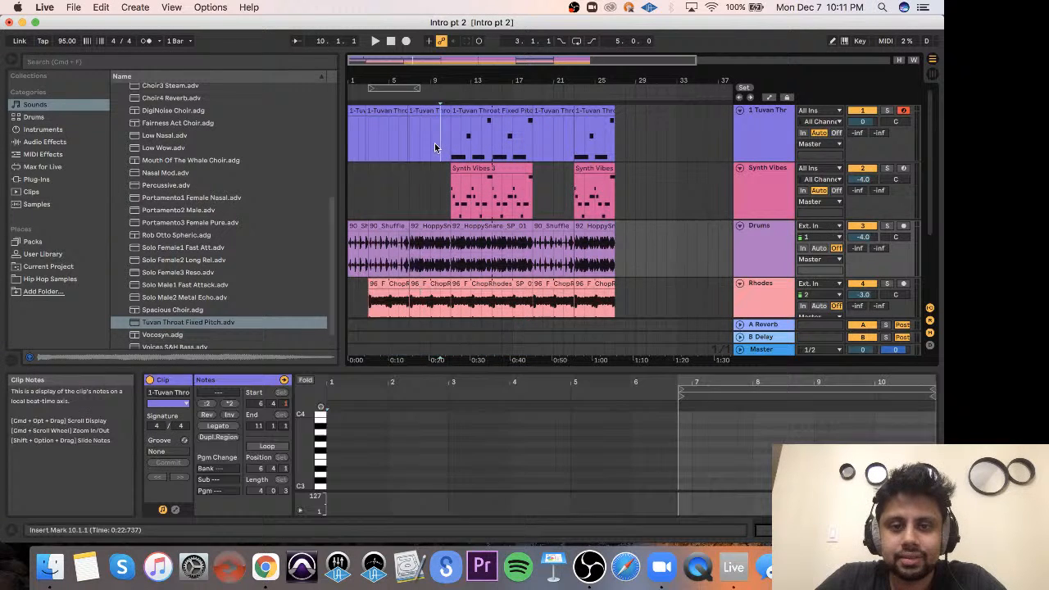
{"action": "left_click", "coordinate": [430, 204]}
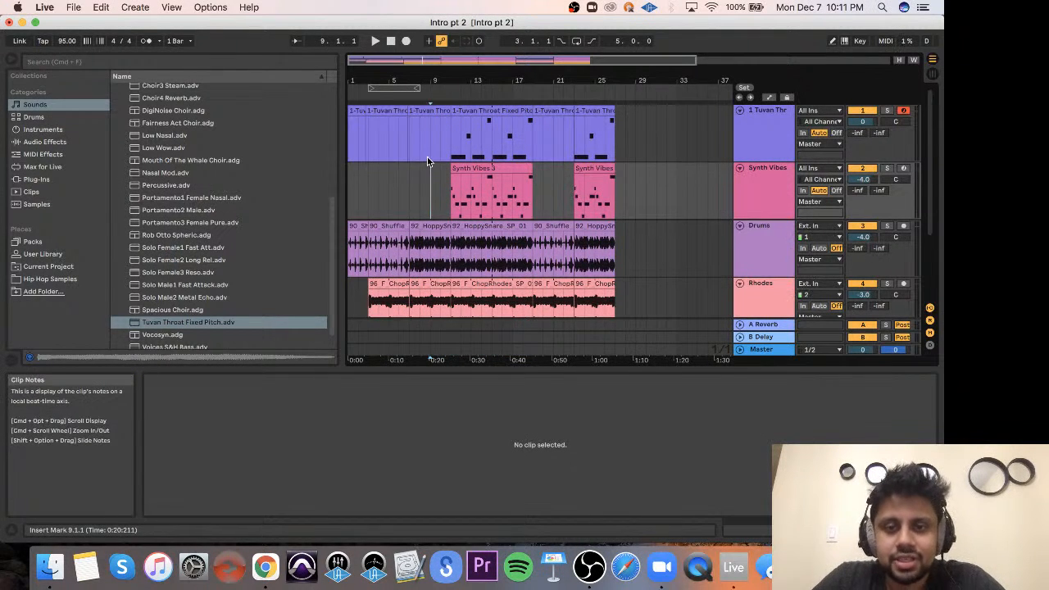
Examine the opening bars of the drum clips, briefly soloing the Drums track and switching the solo off again.
{"action": "scroll", "coordinate": [446, 217], "scroll_direction": "down", "scroll_amount": 3}
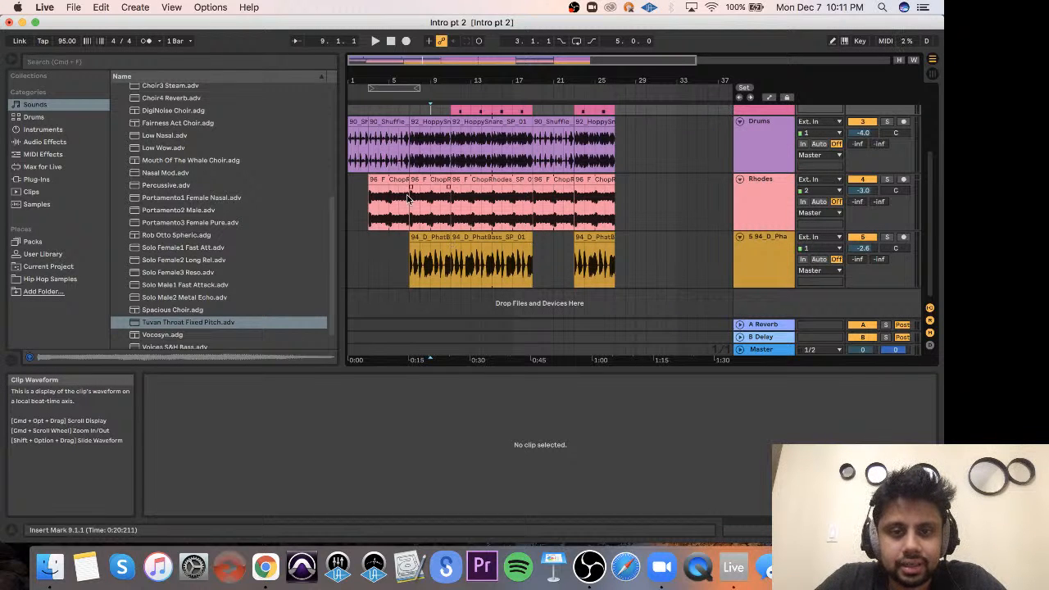
{"action": "scroll", "coordinate": [408, 199], "scroll_direction": "up", "scroll_amount": 2}
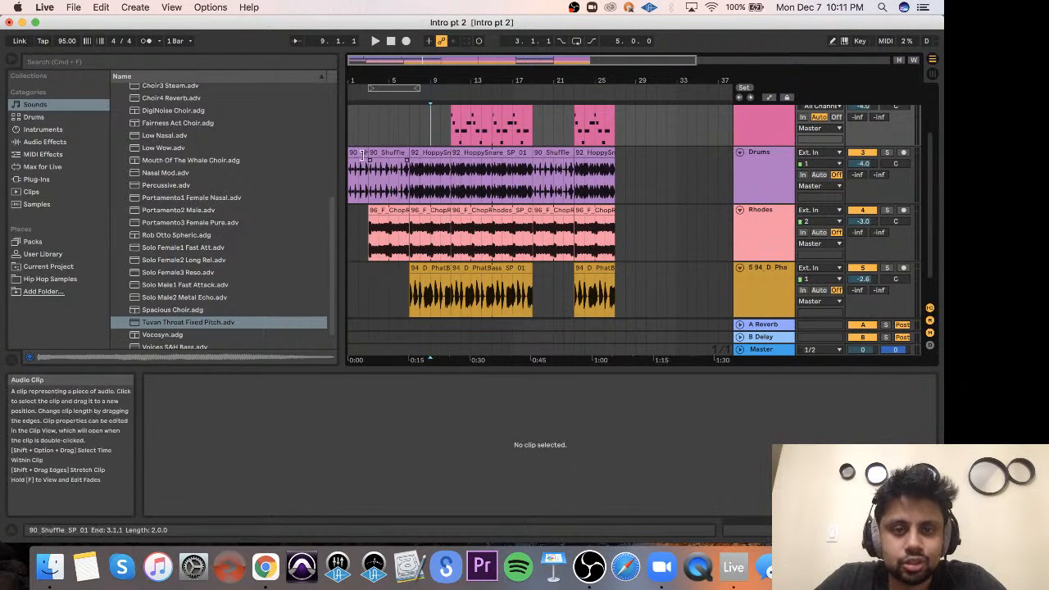
{"action": "scroll", "coordinate": [362, 154], "scroll_direction": "up", "scroll_amount": 5}
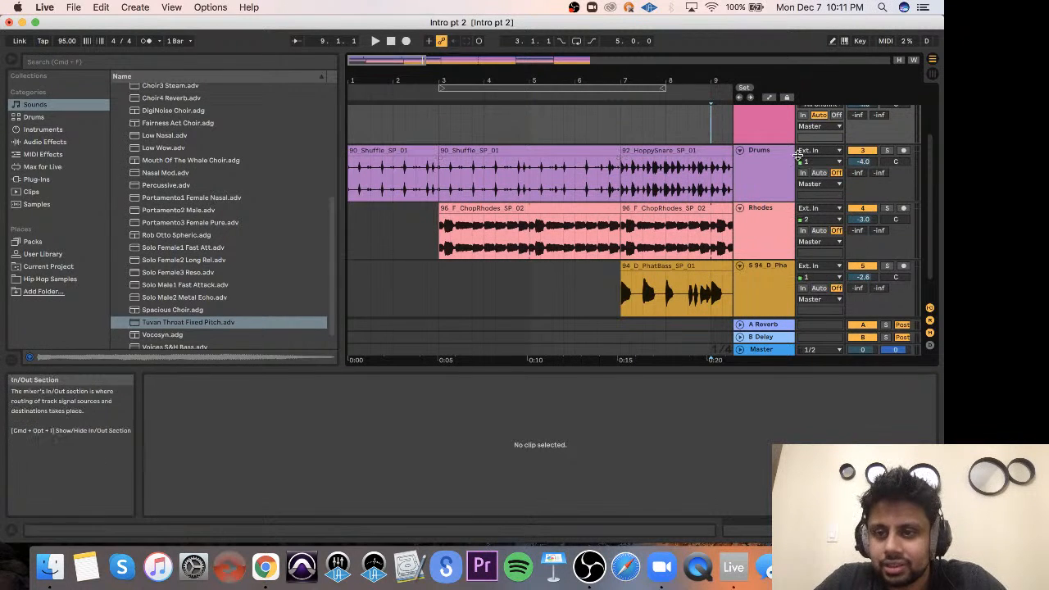
{"action": "left_click", "coordinate": [886, 151]}
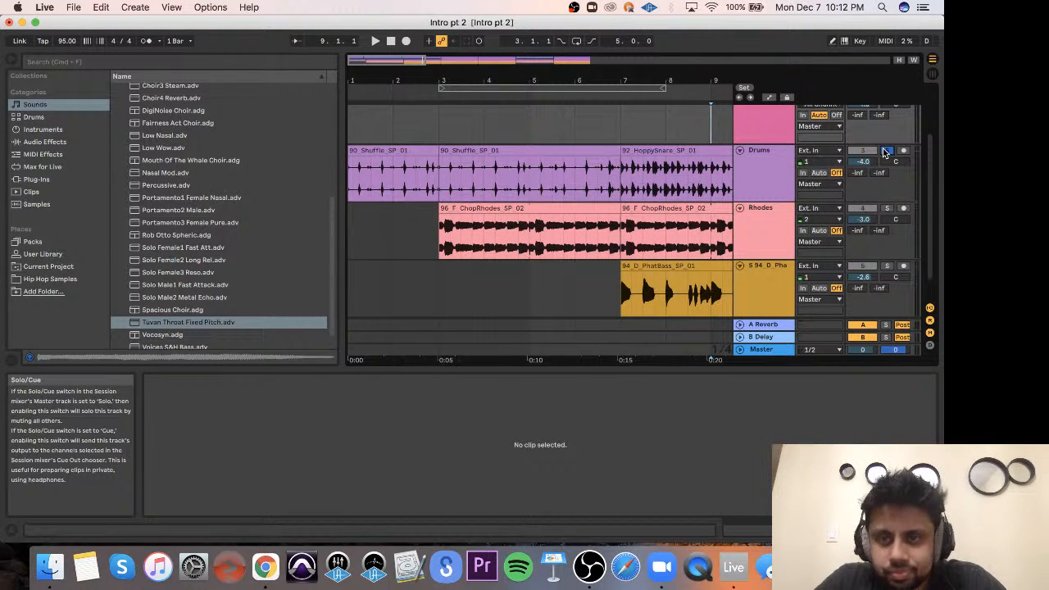
{"action": "left_click", "coordinate": [886, 150]}
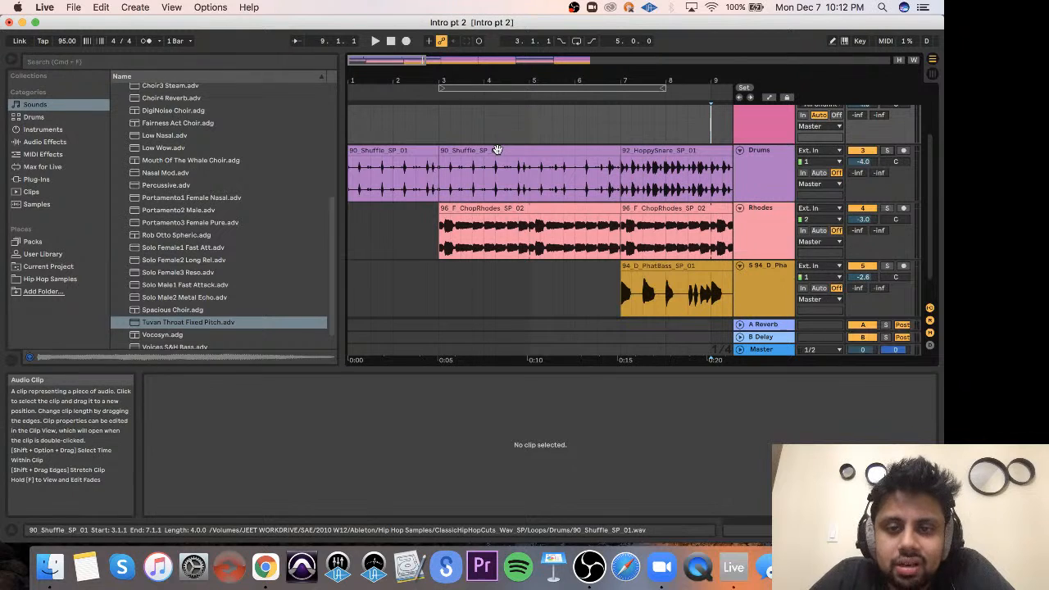
Try moving the second 90_Shuffle_SP_01 clip on the Drums track to an earlier position, and undo the move.
{"action": "mouse_move", "coordinate": [551, 150]}
{"action": "left_mouse_down"}
{"action": "mouse_move", "coordinate": [481, 156]}
{"action": "mouse_move", "coordinate": [581, 155]}
{"action": "mouse_move", "coordinate": [476, 155]}
{"action": "mouse_move", "coordinate": [563, 153]}
{"action": "left_mouse_up"}
{"action": "key", "text": "super+z"}
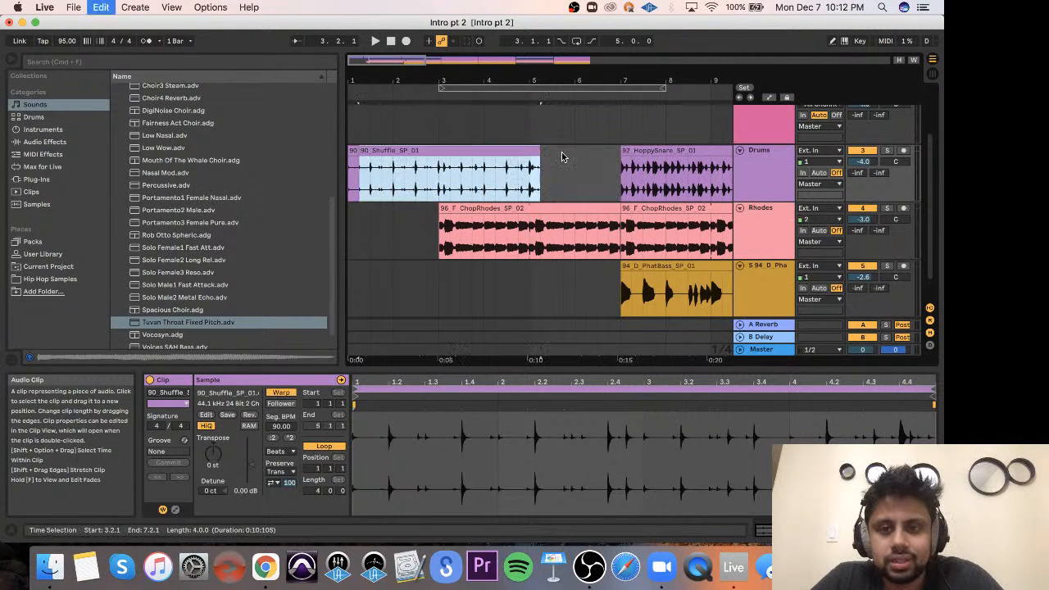
{"action": "key", "text": "super+z"}
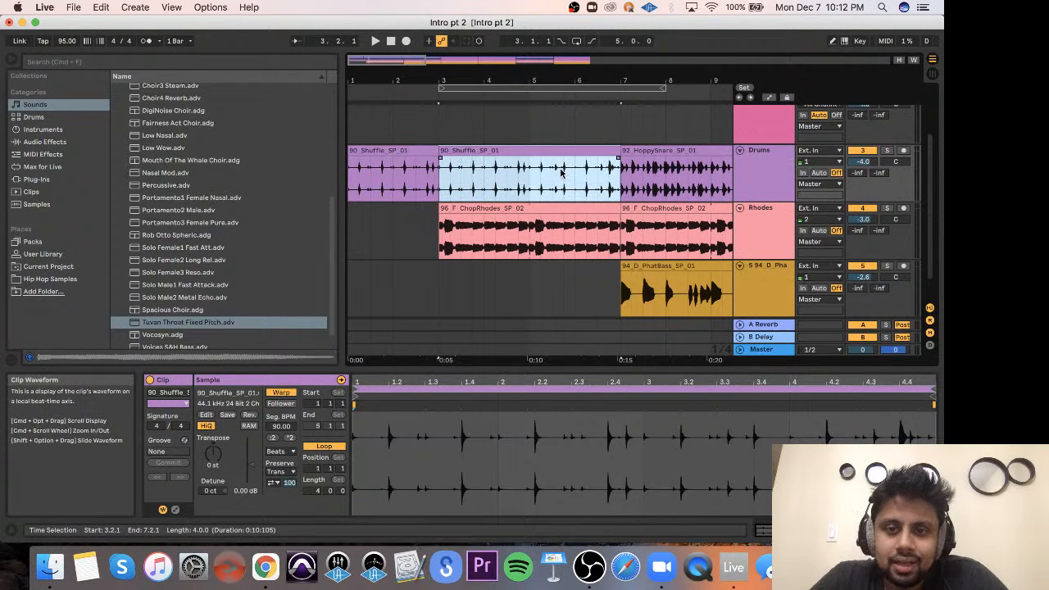
Try deleting the section from 4.2.1 to 5.4.1 of the second 90_Shuffle_SP_01 drum clip, and undo the deletion.
{"action": "left_click_drag", "start_coordinate": [562, 167], "coordinate": [495, 180]}
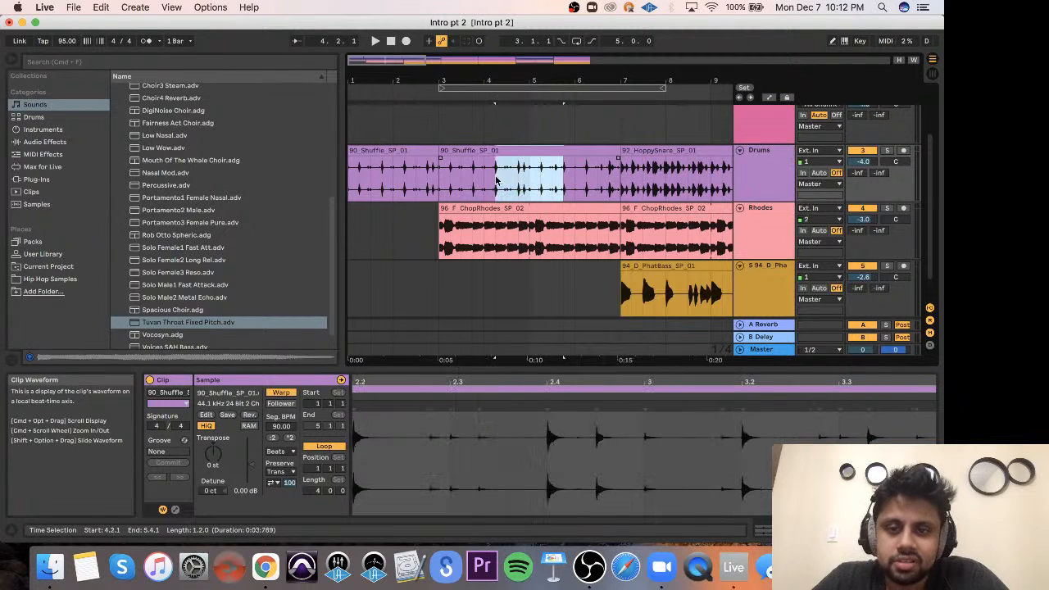
{"action": "key", "text": "Delete"}
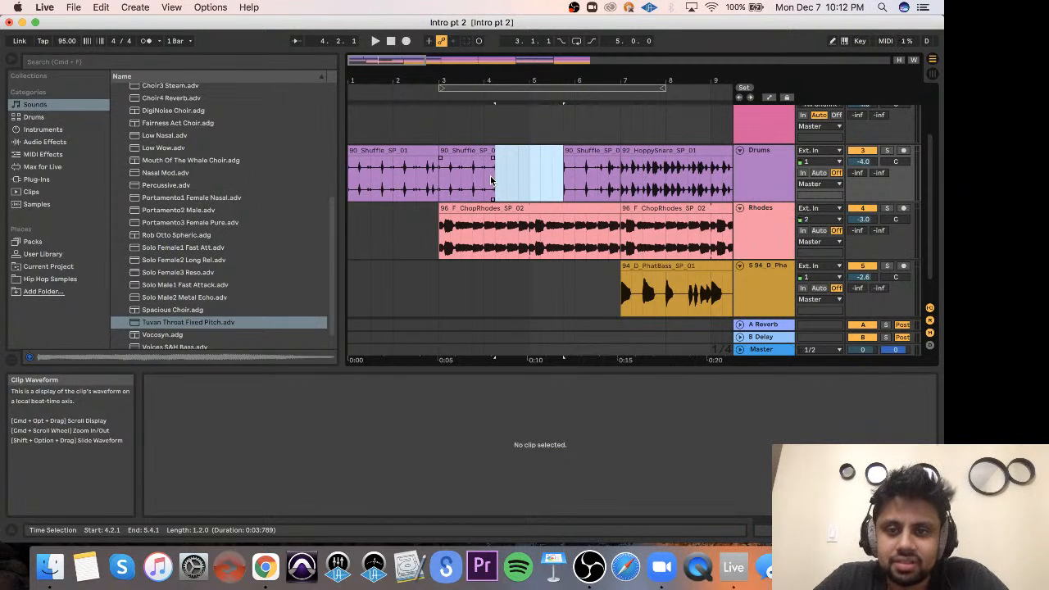
{"action": "left_click", "coordinate": [551, 175]}
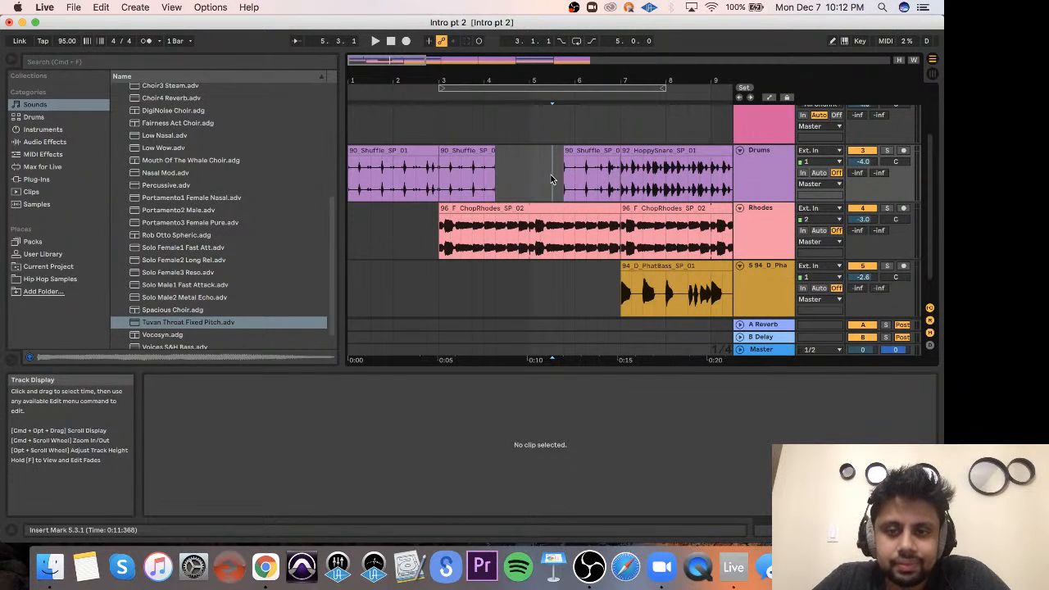
{"action": "key", "text": "super+z"}
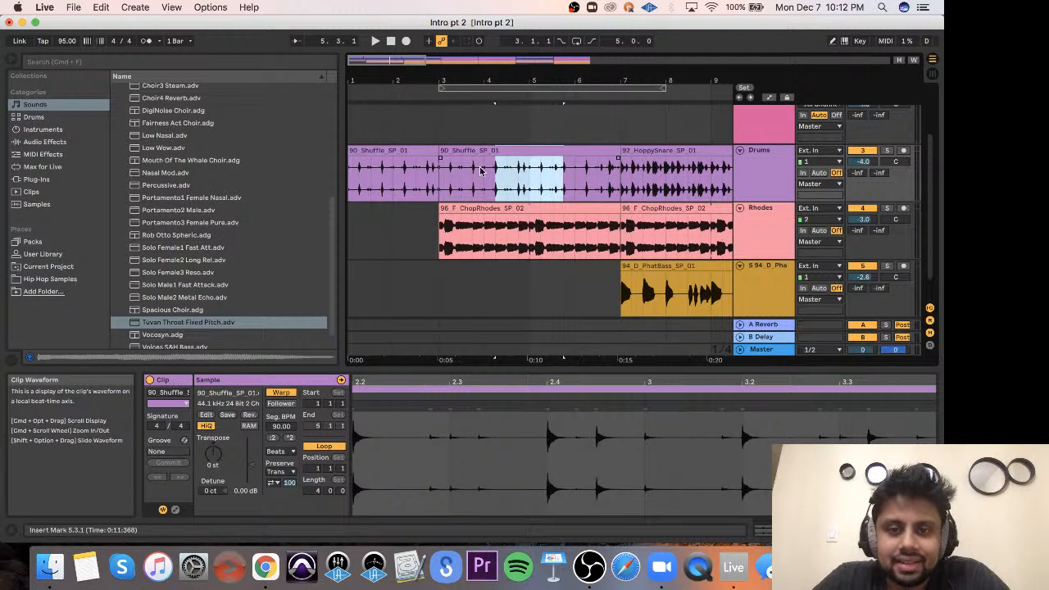
Try out fades on the second 90_Shuffle_SP_01 drum clip and remove its section from 4.1.1 to 5.3.1.
{"action": "left_click", "coordinate": [442, 164]}
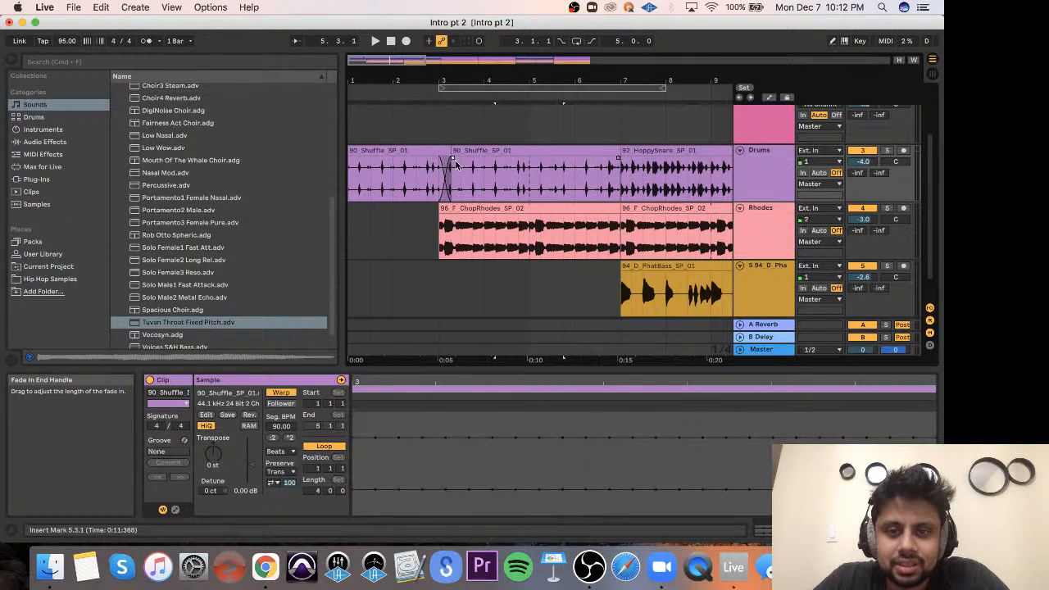
{"action": "left_click_drag", "start_coordinate": [484, 168], "coordinate": [583, 163]}
{"action": "key", "text": "BackSpace"}
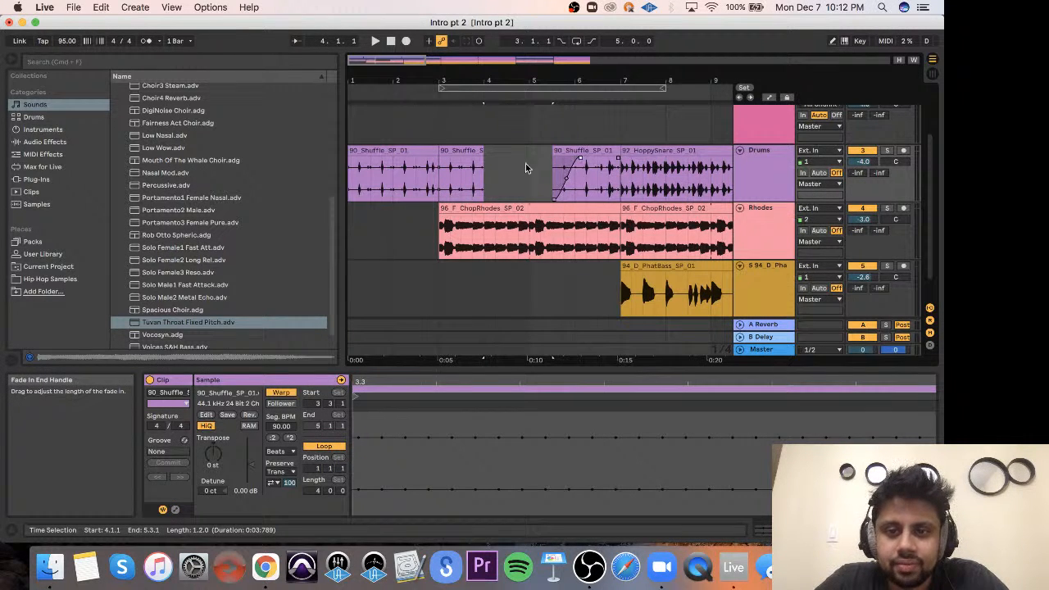
{"action": "left_click_drag", "start_coordinate": [483, 161], "coordinate": [460, 162]}
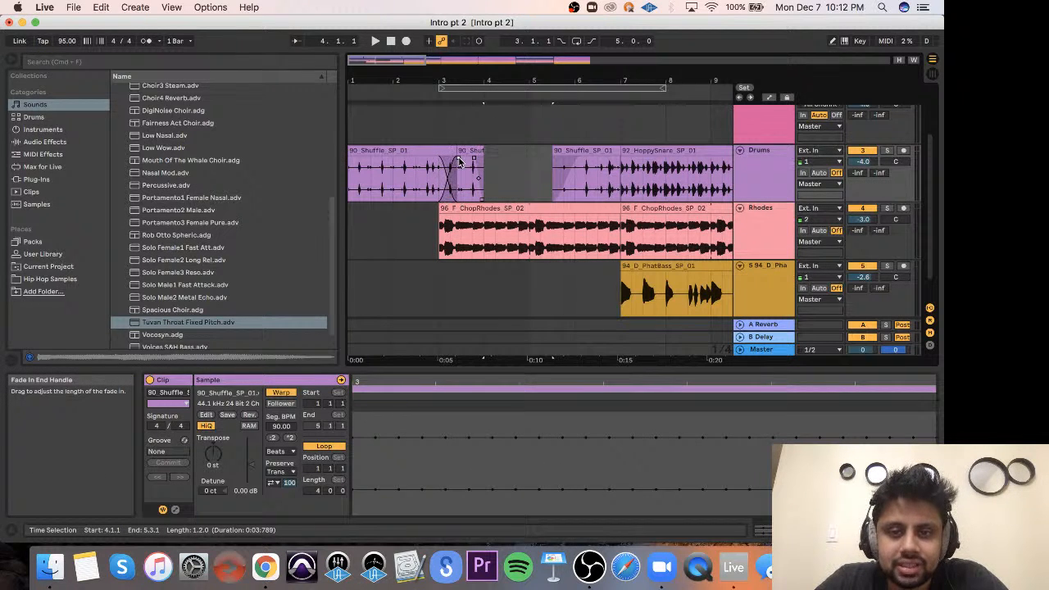
Undo the fade edits and the section removal on the second 90_Shuffle_SP_01 drum clip.
{"action": "key", "text": "super+z"}
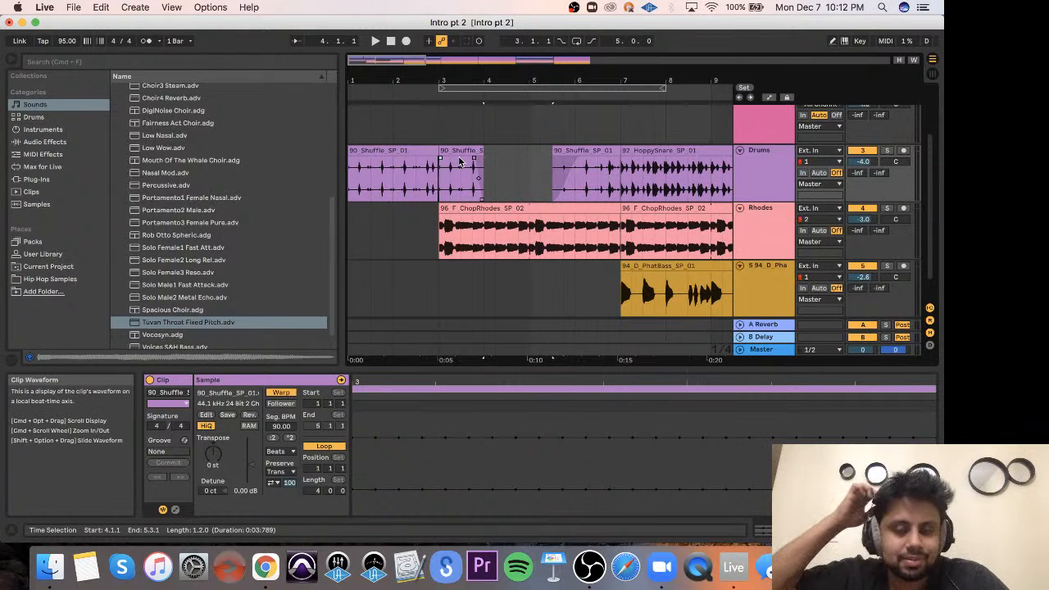
{"action": "key", "text": "super+z"}
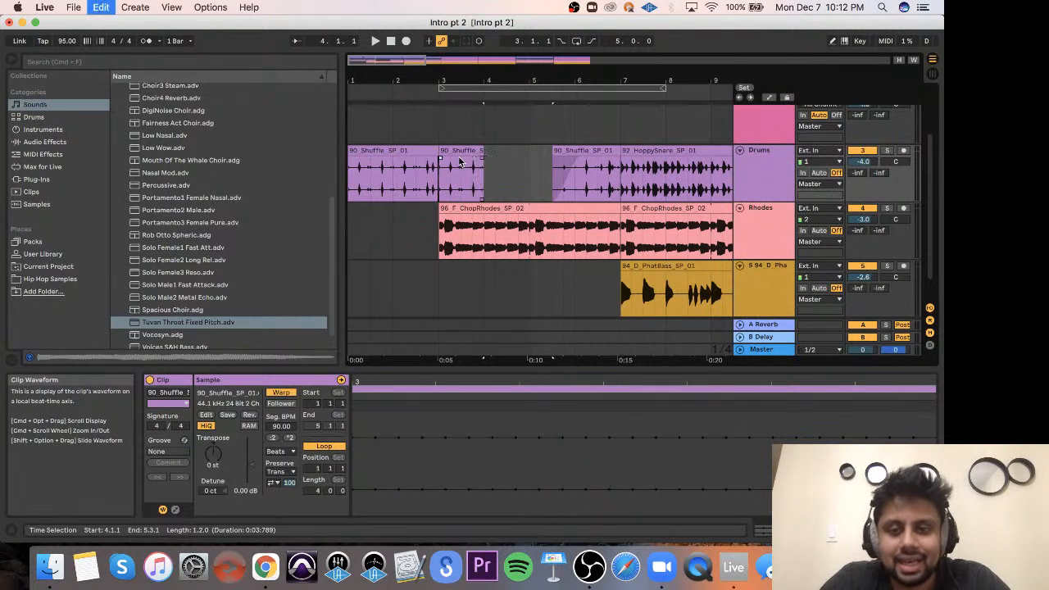
{"action": "key", "text": "super+z"}
{"action": "key", "text": "super+z"}
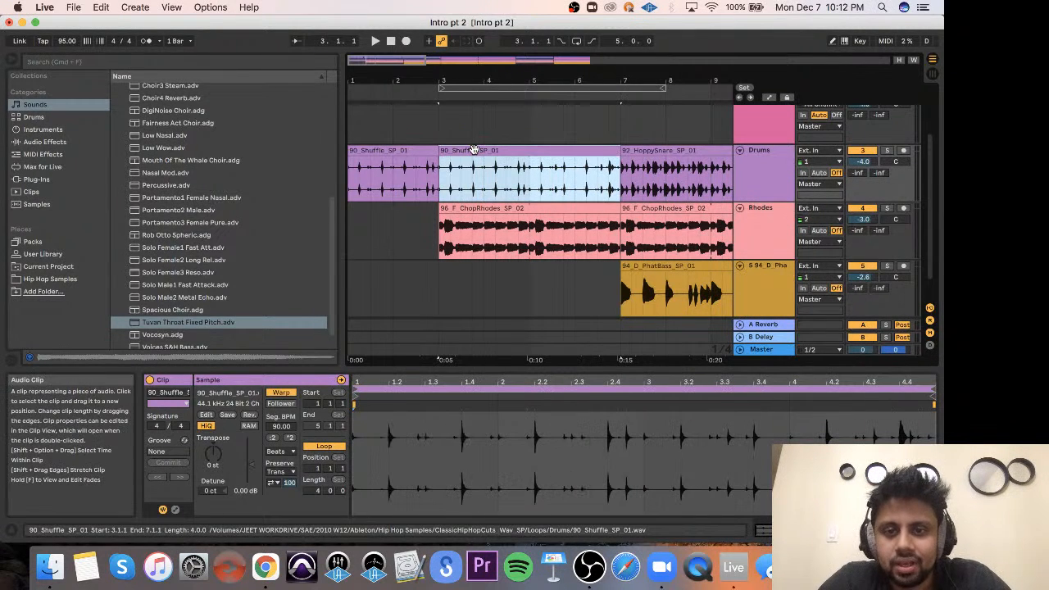
Try splitting the second 90_Shuffle_SP_01 drum clip at 4.4.1, and undo the split.
{"action": "left_click", "coordinate": [517, 175]}
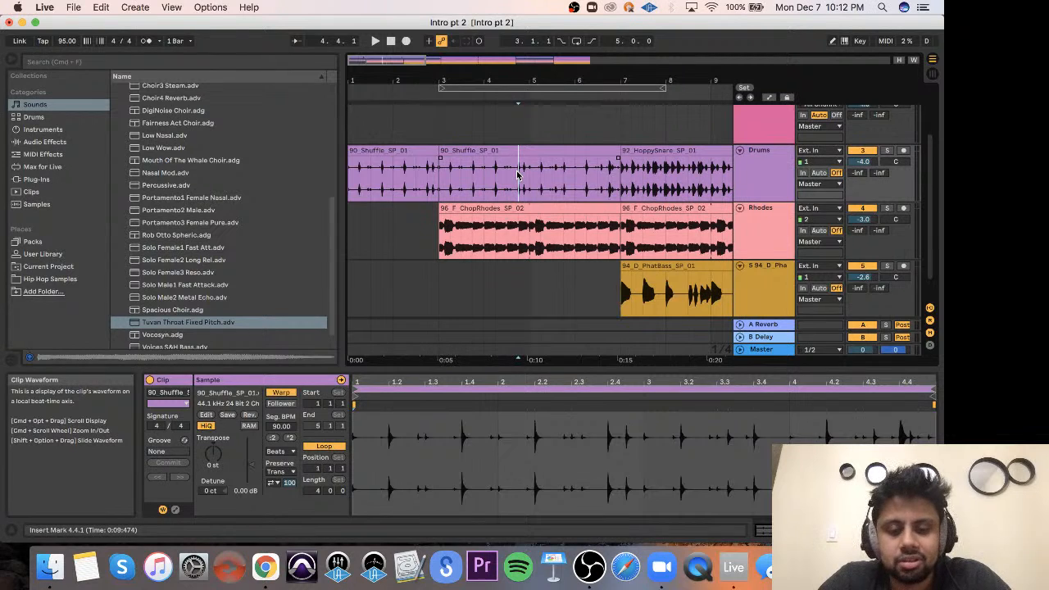
{"action": "key", "text": "super+e"}
{"action": "key", "text": "super+z"}
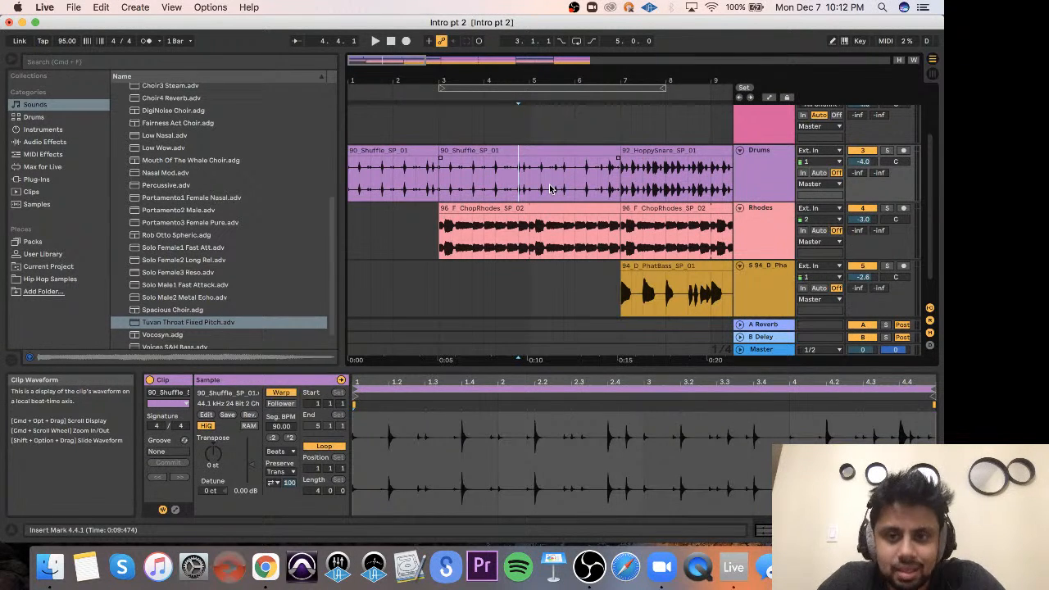
Split the second 90_Shuffle_SP_01 drum clip at 4.4.1, trimming the pieces to end at 4.3.1 and start at 5.1.1.
{"action": "key", "text": "super+e"}
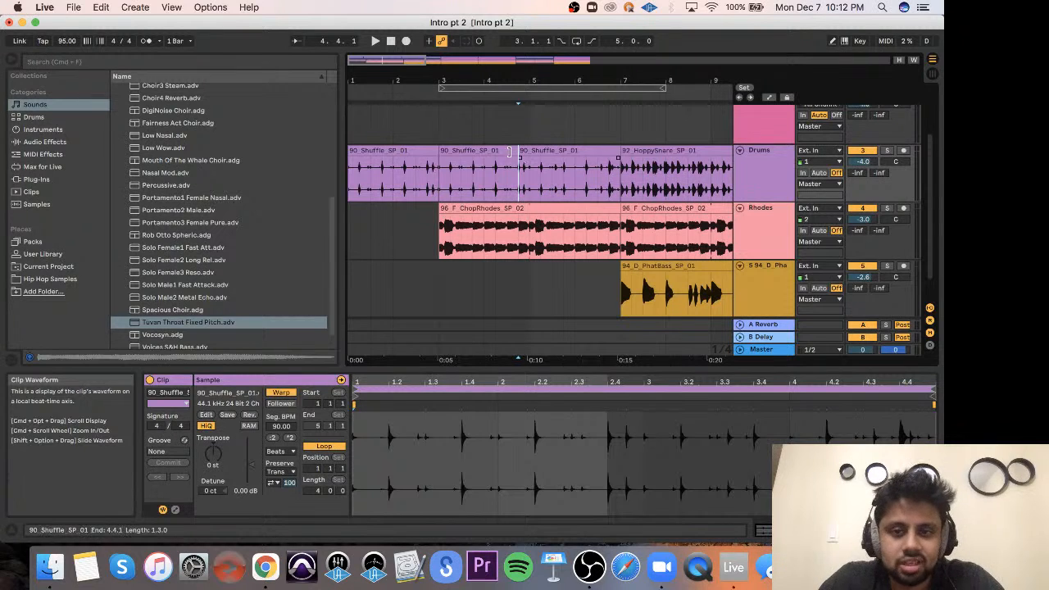
{"action": "mouse_move", "coordinate": [518, 150]}
{"action": "left_mouse_down"}
{"action": "mouse_move", "coordinate": [498, 148]}
{"action": "mouse_move", "coordinate": [546, 150]}
{"action": "mouse_move", "coordinate": [529, 151]}
{"action": "left_mouse_up"}
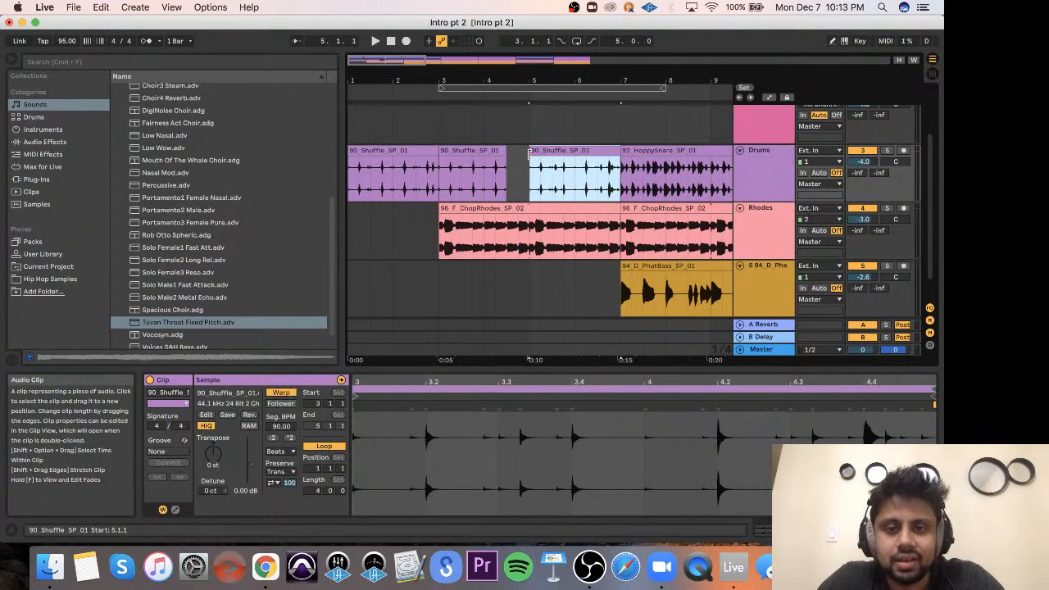
{"action": "left_click", "coordinate": [521, 164]}
Try duplicating the split drum piece that starts at 3.1.1, and undo the duplication.
{"action": "left_click", "coordinate": [495, 150]}
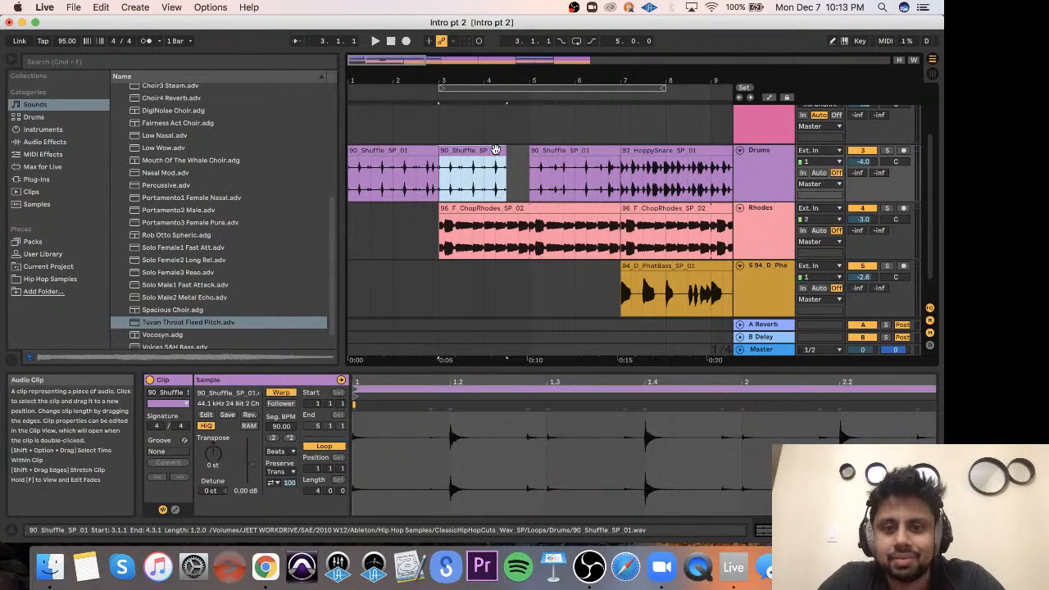
{"action": "key", "text": "super+d"}
{"action": "key", "text": "super+z"}
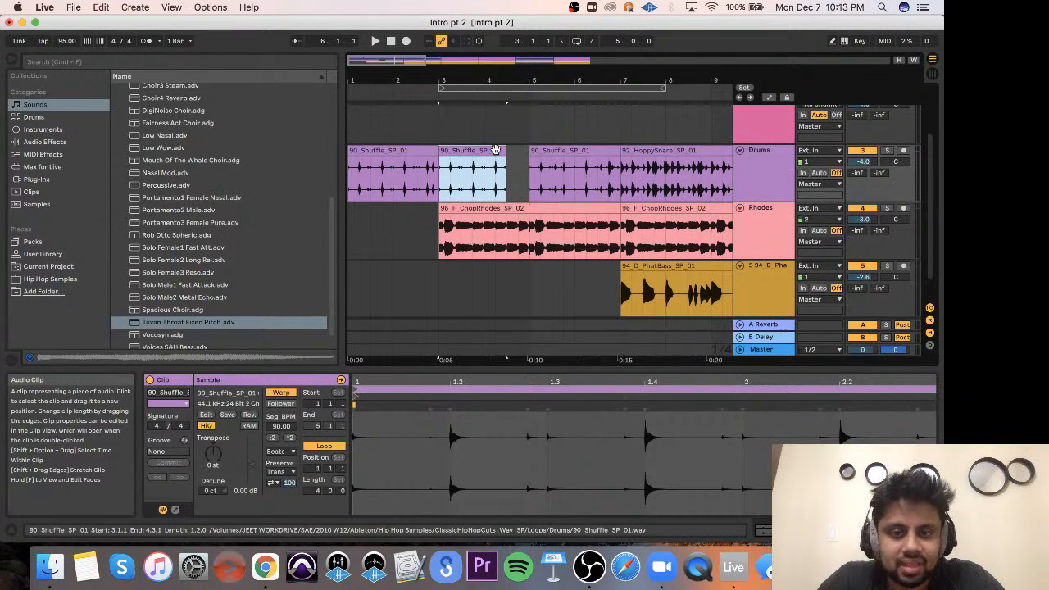
Undo the edge trims and the split on the second 90_Shuffle_SP_01 drum clip.
{"action": "scroll", "coordinate": [495, 152], "scroll_direction": "up", "scroll_amount": 5}
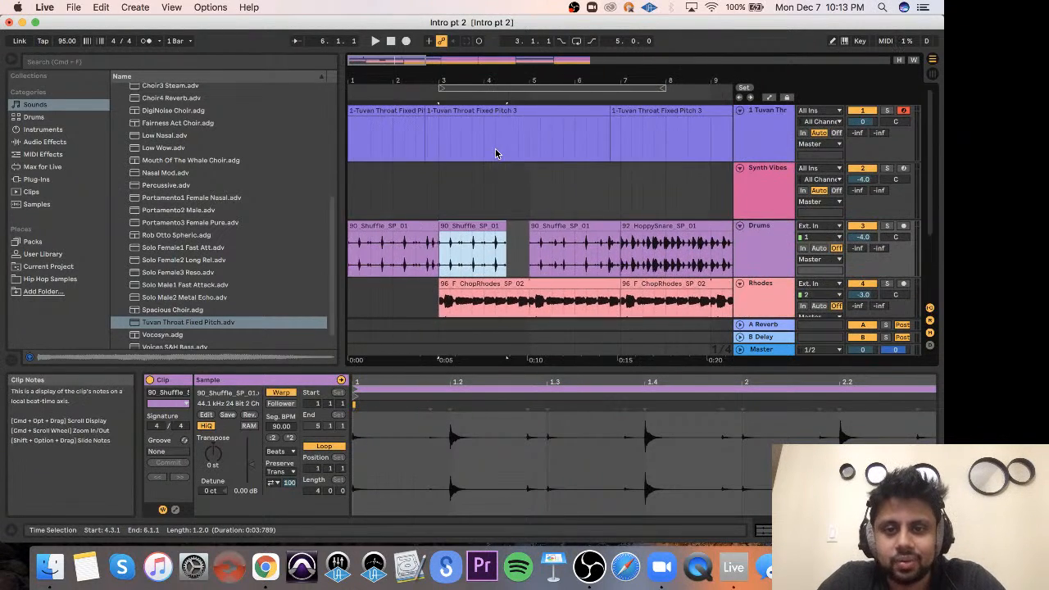
{"action": "scroll", "coordinate": [495, 152], "scroll_direction": "down", "scroll_amount": 2}
{"action": "scroll", "coordinate": [495, 152], "scroll_direction": "right", "scroll_amount": 10}
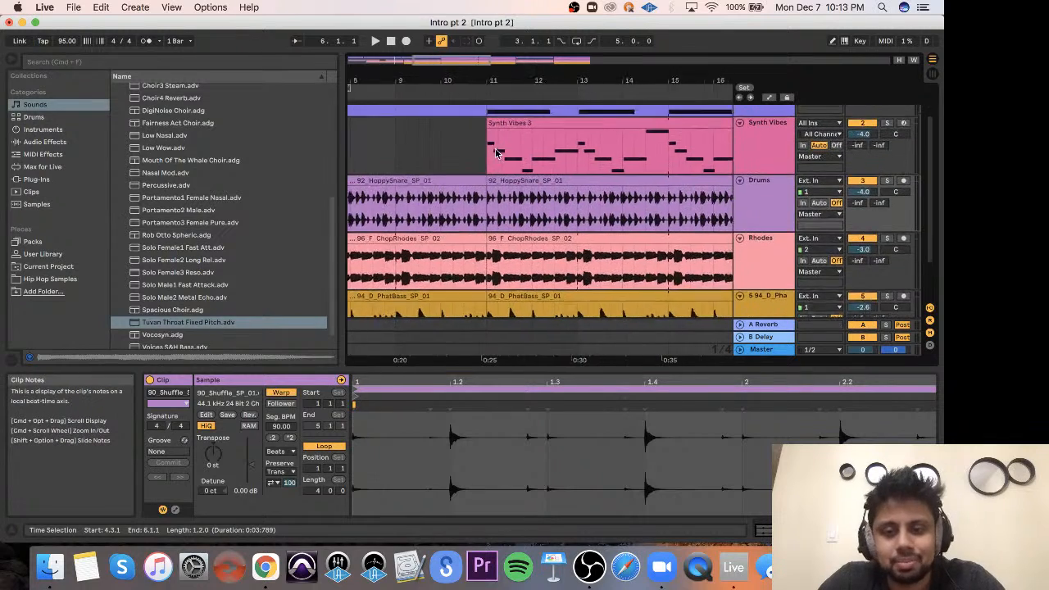
{"action": "scroll", "coordinate": [495, 152], "scroll_direction": "up", "scroll_amount": 2}
{"action": "scroll", "coordinate": [488, 160], "scroll_direction": "right", "scroll_amount": 4}
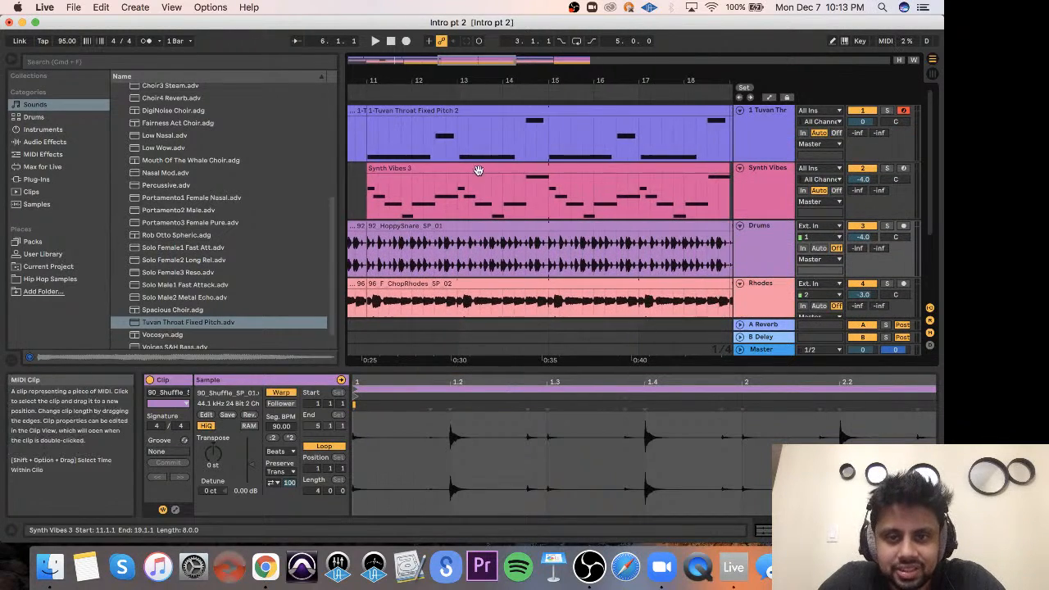
{"action": "scroll", "coordinate": [479, 173], "scroll_direction": "left", "scroll_amount": 10}
{"action": "key", "text": "super+z"}
{"action": "key", "text": "super+z"}
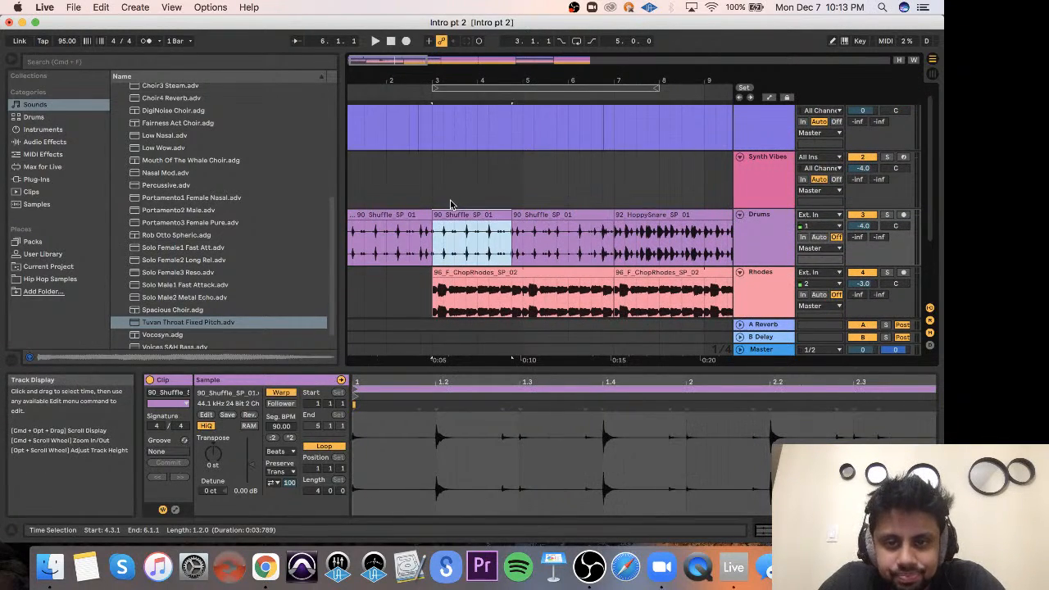
{"action": "left_click", "coordinate": [414, 274]}
{"action": "key", "text": "super+z"}
{"action": "left_click", "coordinate": [476, 237]}
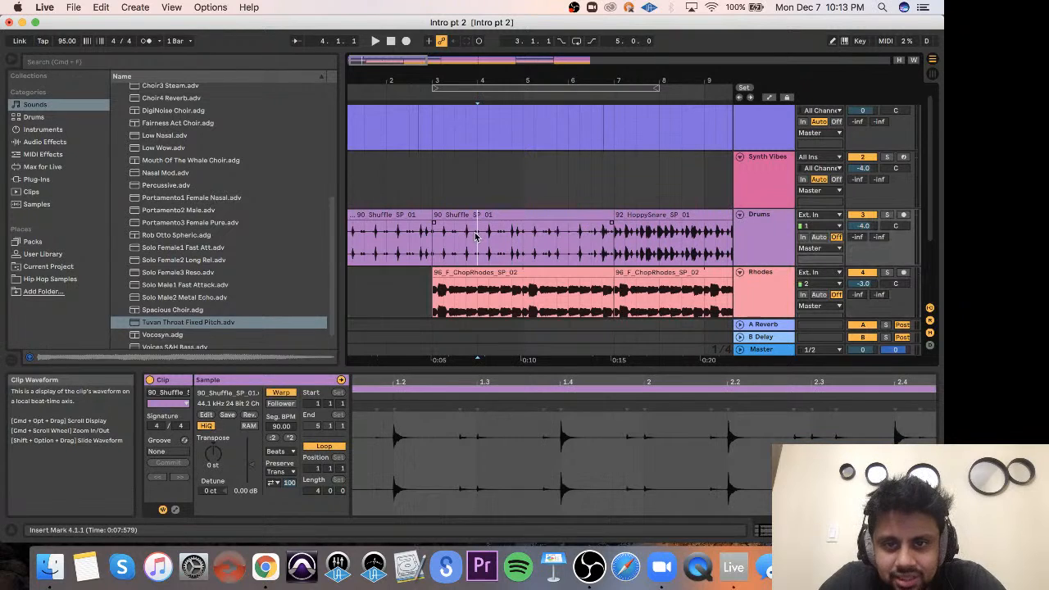
Examine the 92_HoppySnare_SP_01 drum clip starting at bar 11 around bar 15, and select its section from 11.1.1 to 15.1.1.
{"action": "scroll", "coordinate": [619, 233], "scroll_direction": "right", "scroll_amount": 3}
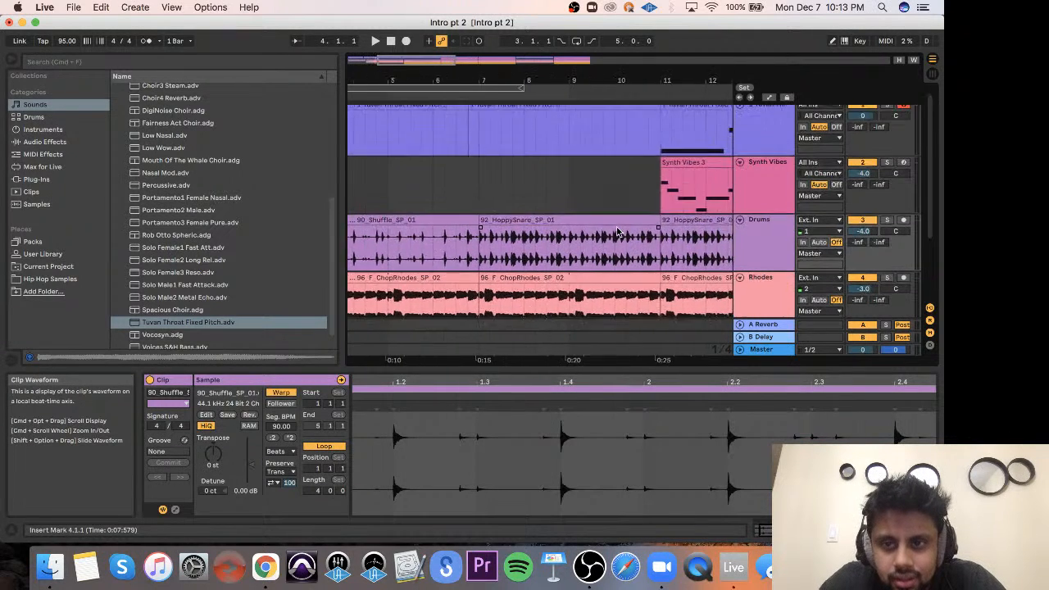
{"action": "scroll", "coordinate": [620, 233], "scroll_direction": "right", "scroll_amount": 5}
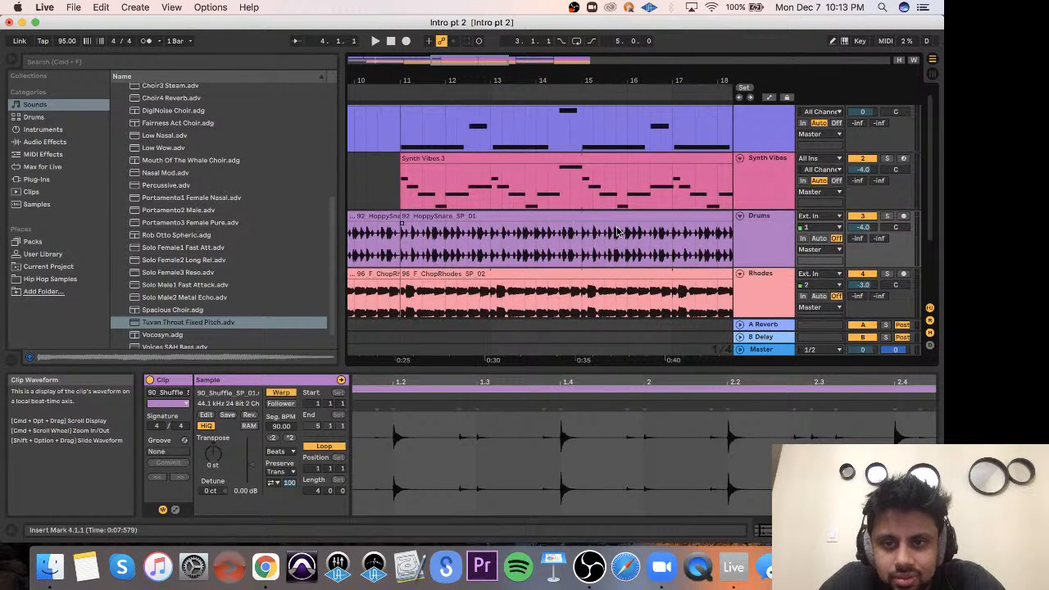
{"action": "left_click", "coordinate": [534, 218]}
{"action": "scroll", "coordinate": [527, 238], "scroll_direction": "right", "scroll_amount": 2}
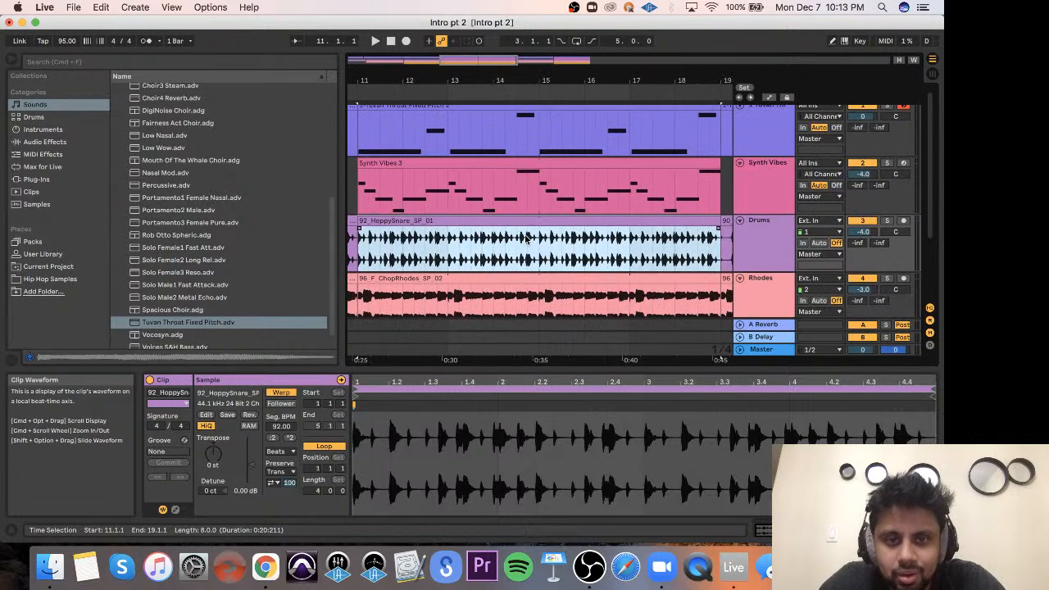
{"action": "left_click", "coordinate": [504, 259]}
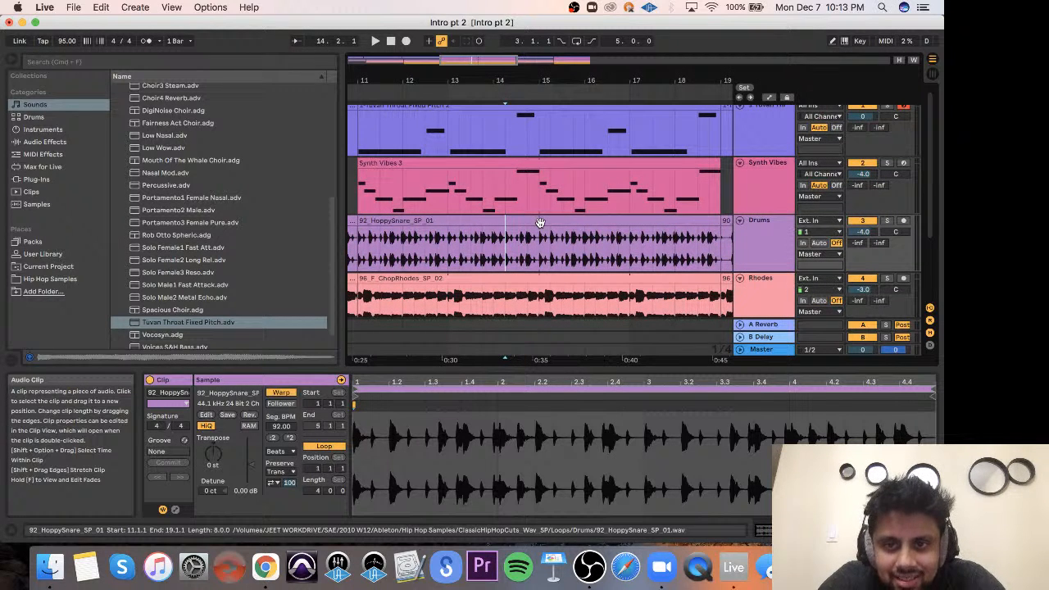
{"action": "scroll", "coordinate": [540, 221], "scroll_direction": "up", "scroll_amount": 10}
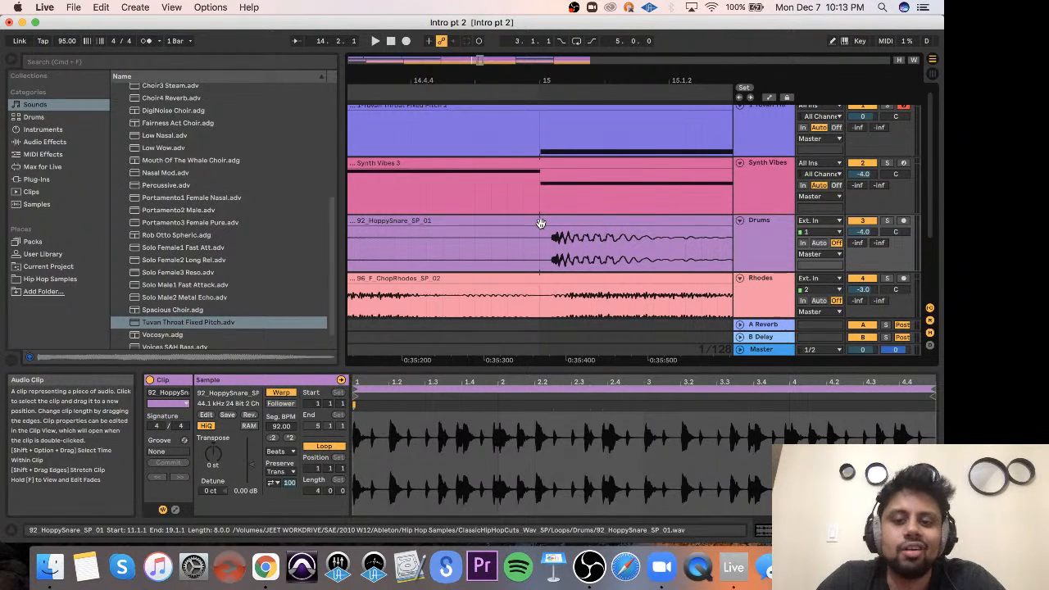
{"action": "scroll", "coordinate": [541, 222], "scroll_direction": "down", "scroll_amount": 8}
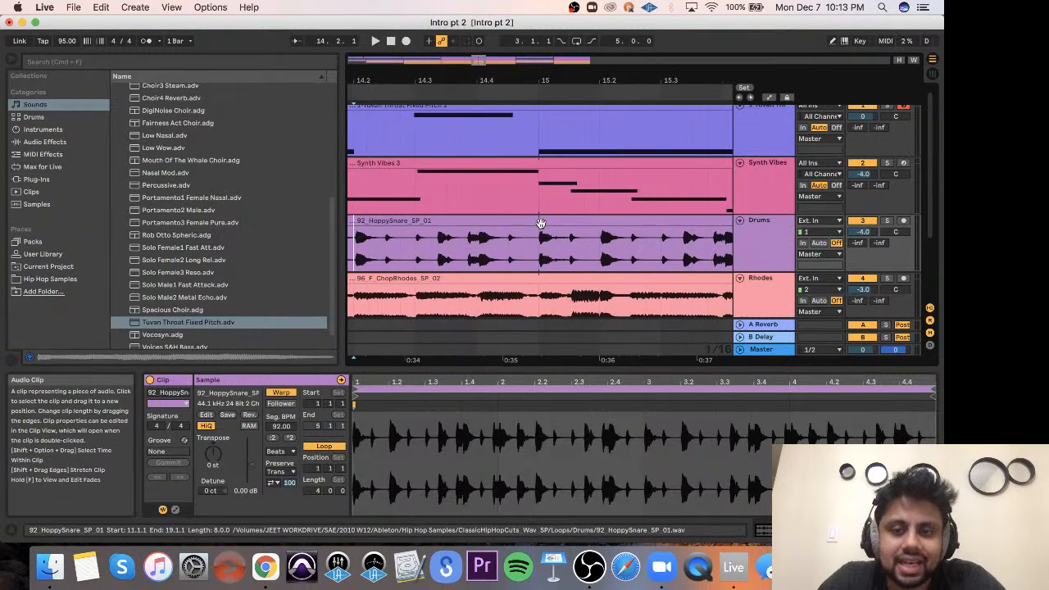
{"action": "scroll", "coordinate": [540, 221], "scroll_direction": "down", "scroll_amount": 6}
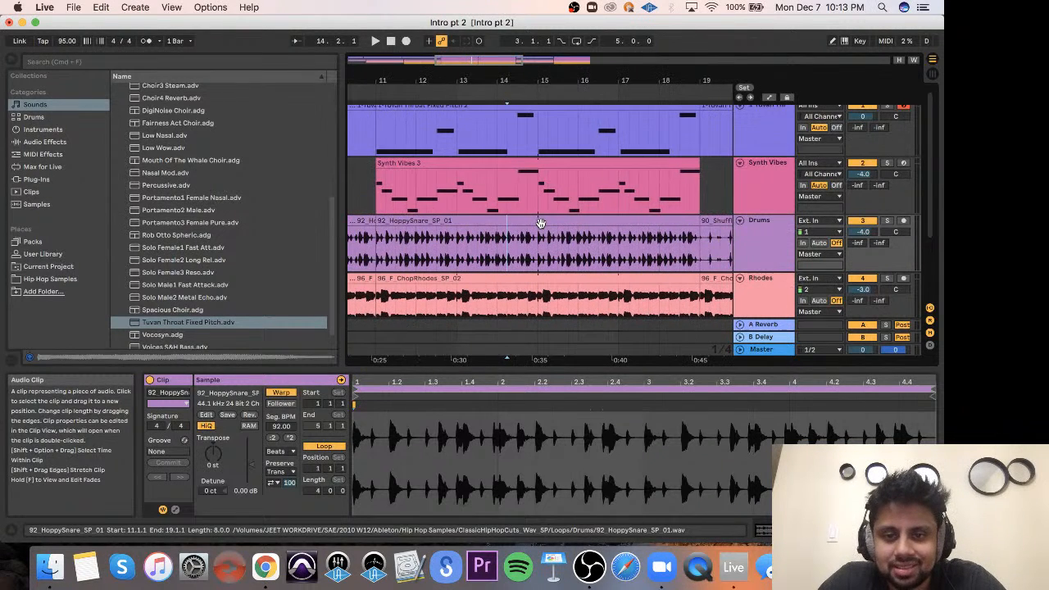
{"action": "left_click_drag", "start_coordinate": [537, 256], "coordinate": [378, 254]}
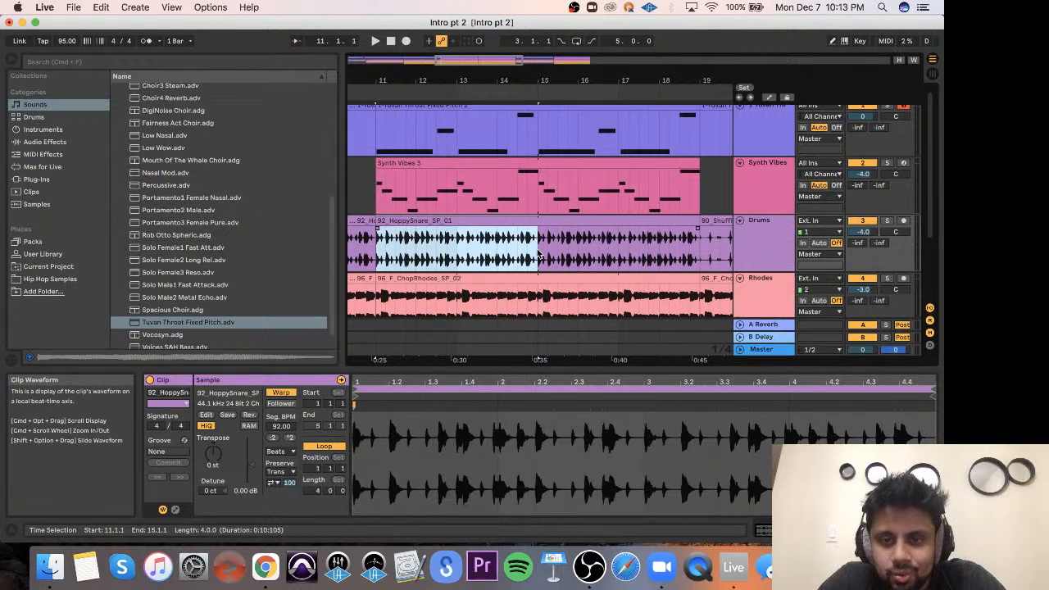
Delete the 90_Shuffle_SP_01 drum clip at bar 19 and extend the preceding 92_HoppySnare_SP_01 clip to 23.1.1.
{"action": "scroll", "coordinate": [594, 255], "scroll_direction": "right", "scroll_amount": 5}
{"action": "left_click", "coordinate": [593, 236]}
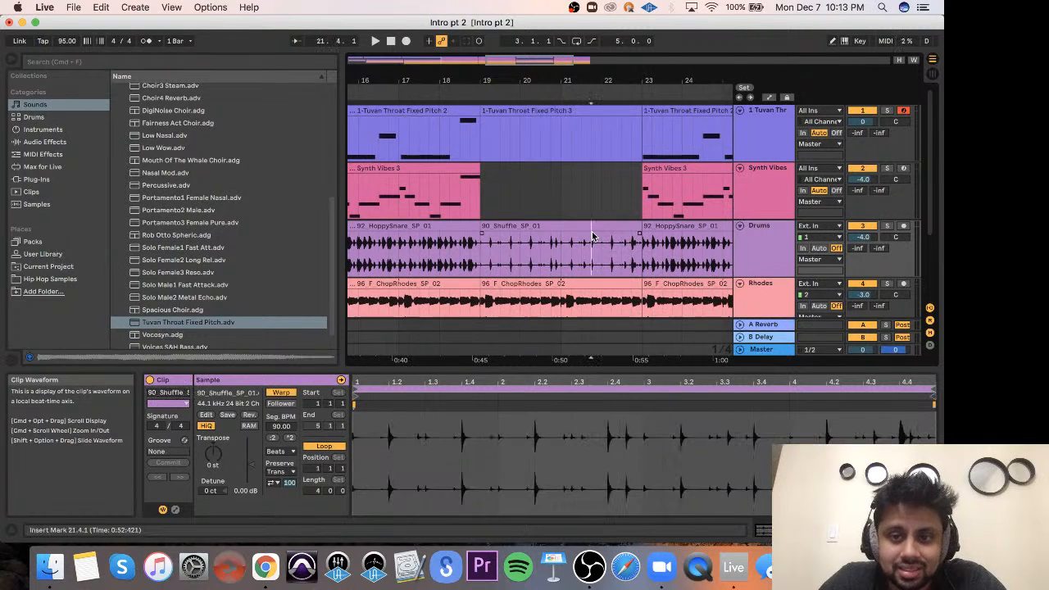
{"action": "left_click", "coordinate": [592, 228]}
{"action": "key", "text": "Delete"}
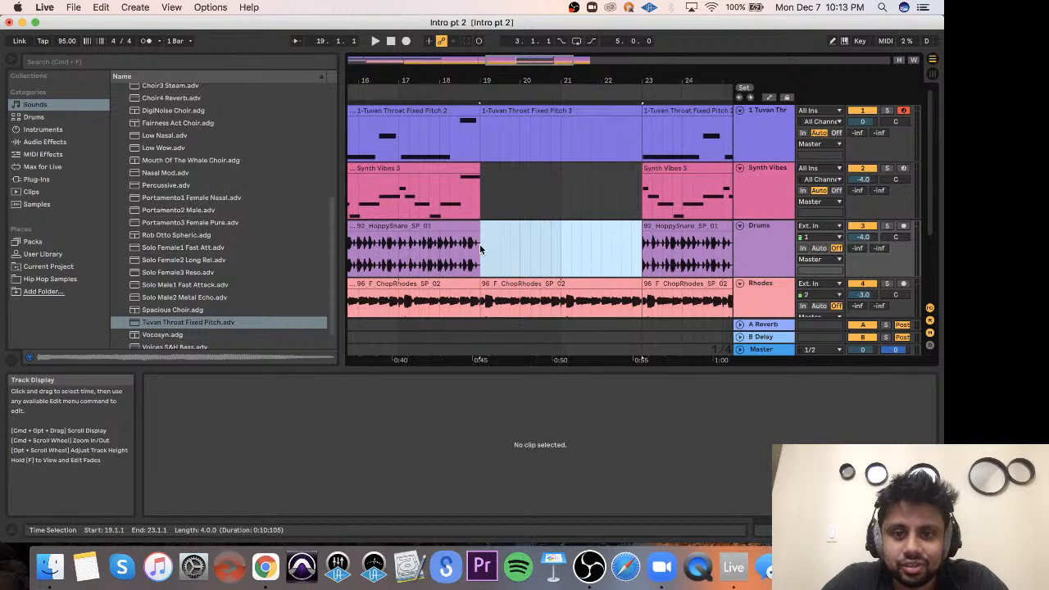
{"action": "left_click_drag", "start_coordinate": [480, 223], "coordinate": [637, 224]}
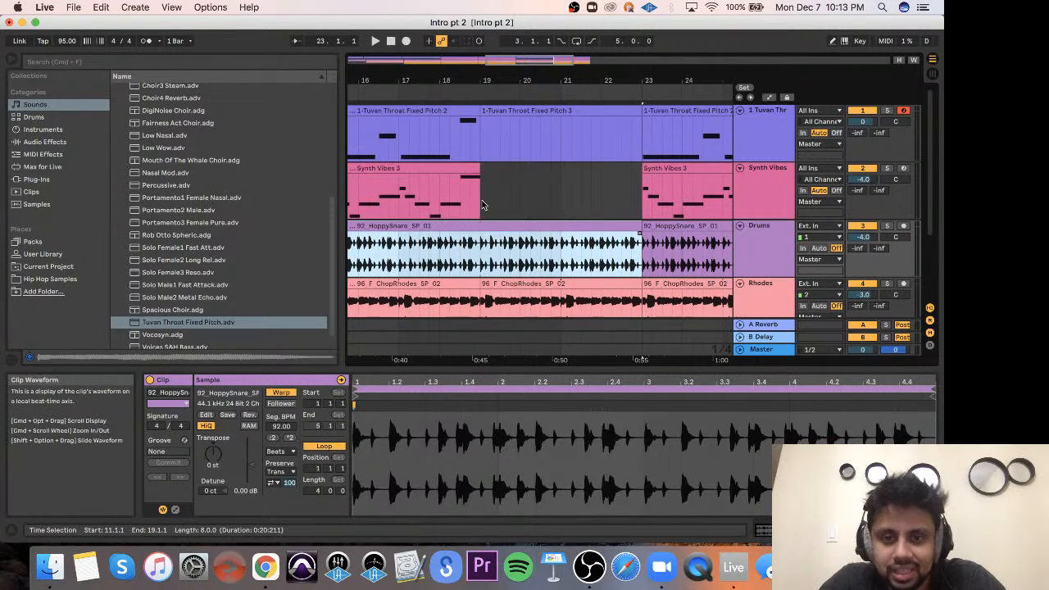
Undo the extension of the 92_HoppySnare_SP_01 clip and the deletion of the 90_Shuffle_SP_01 clip at bar 19.
{"action": "key", "text": "super+z"}
{"action": "left_click", "coordinate": [522, 239]}
{"action": "key", "text": "super+z"}
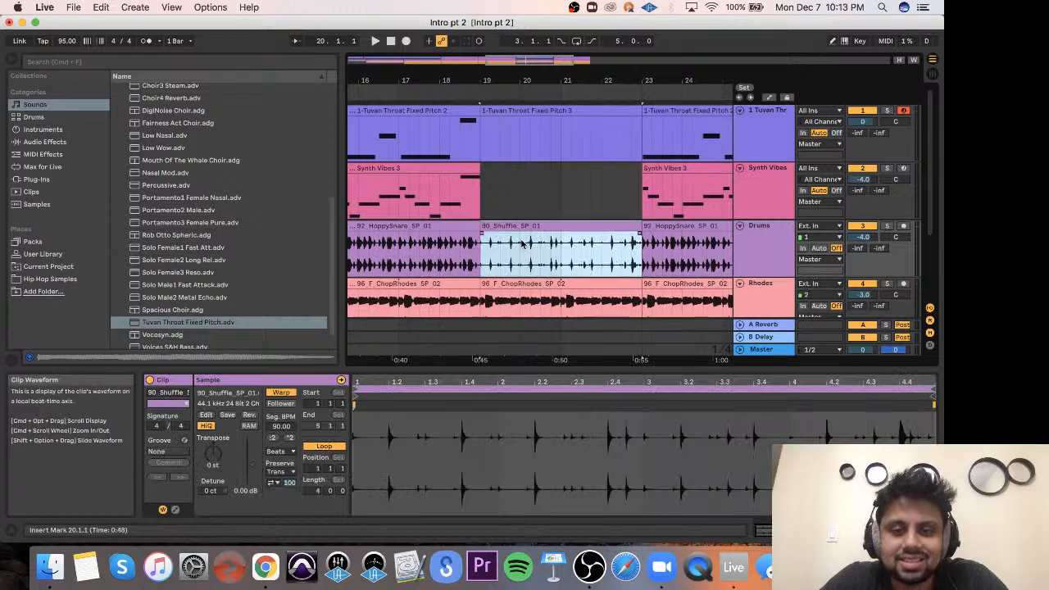
Look over the recorded clips on all tracks in the first half of the arrangement.
{"action": "scroll", "coordinate": [521, 243], "scroll_direction": "left", "scroll_amount": 10}
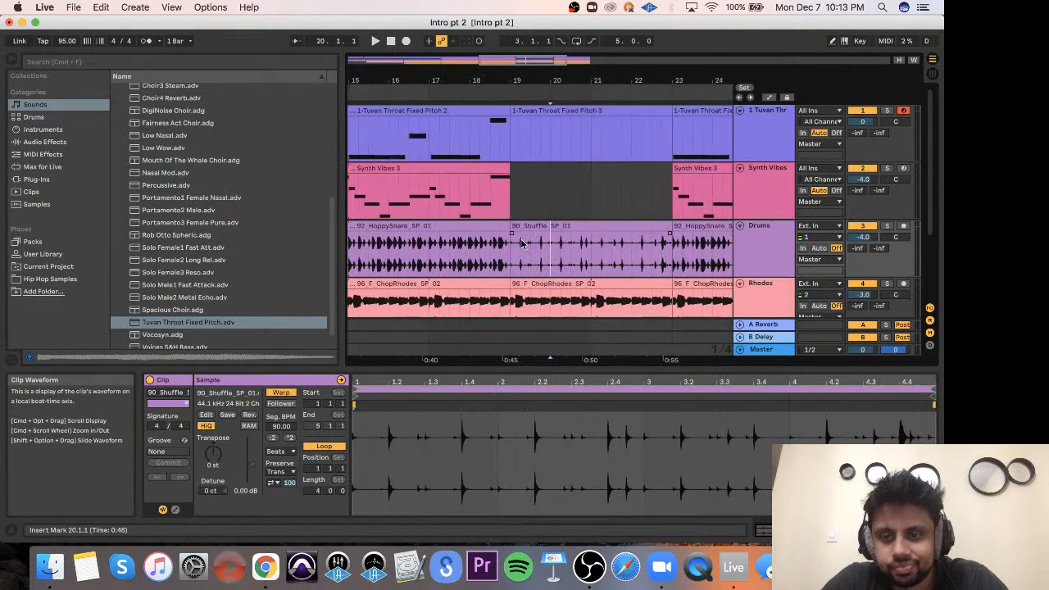
{"action": "scroll", "coordinate": [521, 246], "scroll_direction": "down", "scroll_amount": 3}
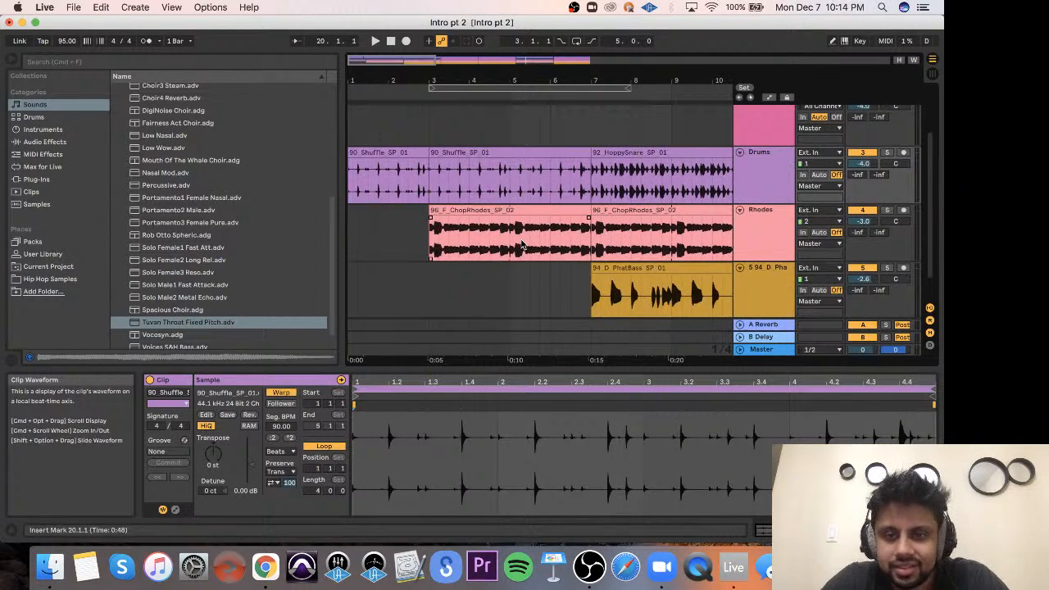
{"action": "scroll", "coordinate": [522, 243], "scroll_direction": "up", "scroll_amount": 3}
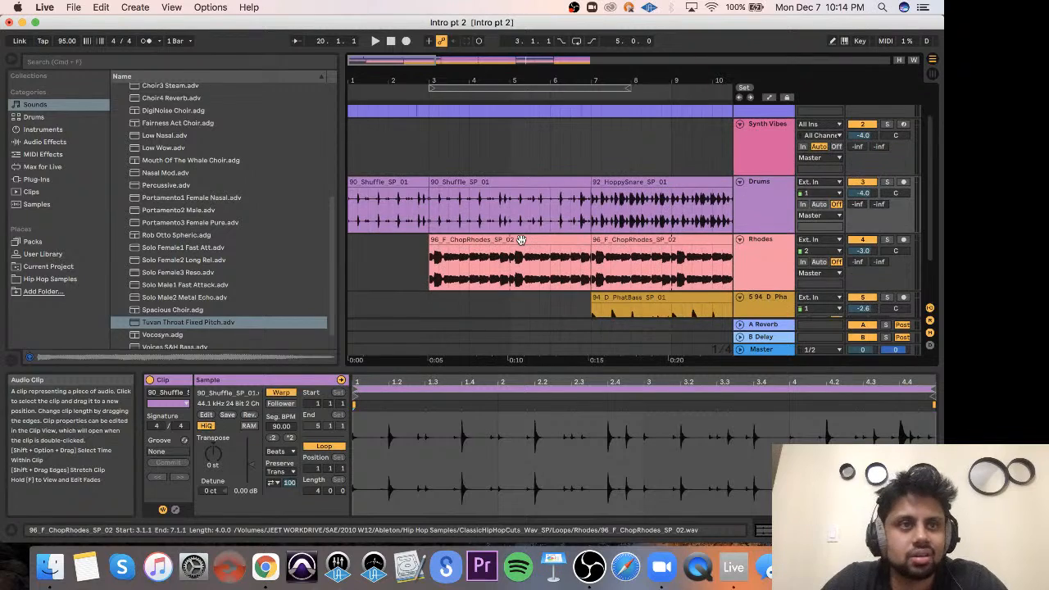
{"action": "scroll", "coordinate": [522, 240], "scroll_direction": "up", "scroll_amount": 3}
{"action": "scroll", "coordinate": [522, 242], "scroll_direction": "right", "scroll_amount": 10}
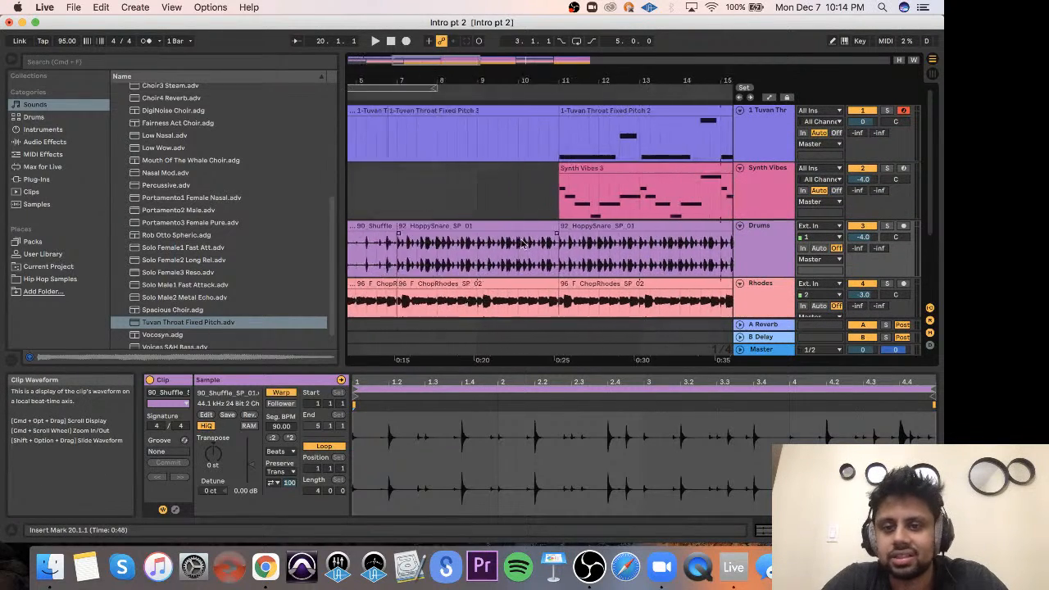
{"action": "scroll", "coordinate": [522, 243], "scroll_direction": "left", "scroll_amount": 8}
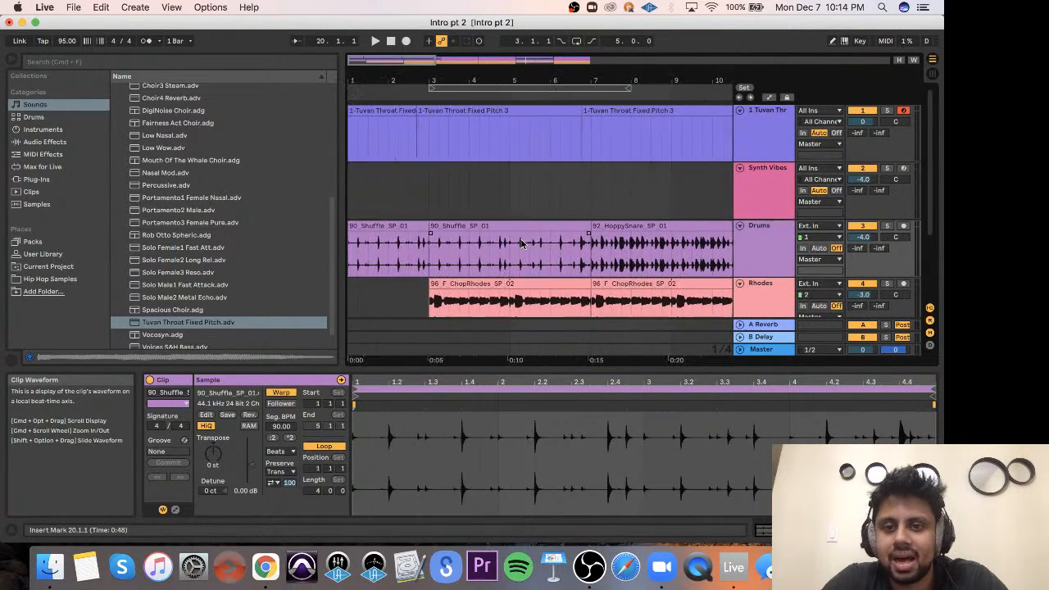
{"action": "scroll", "coordinate": [523, 243], "scroll_direction": "right", "scroll_amount": 4}
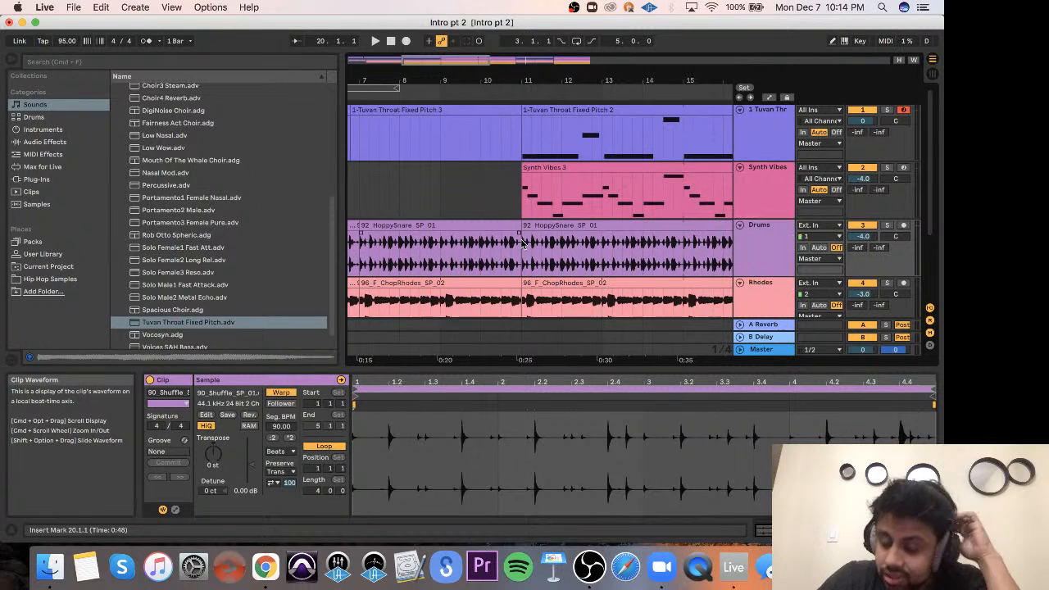
Switch to the Session View and select the Synth Vibes track followed by the 1 Tuvan Throat track.
{"action": "key", "text": "Tab"}
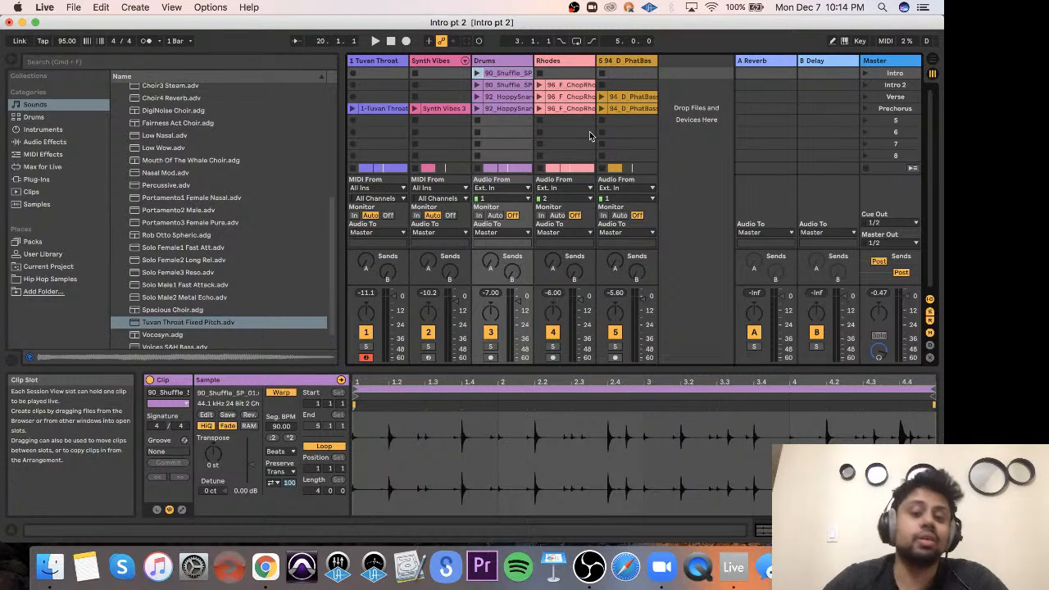
{"action": "left_click", "coordinate": [441, 63]}
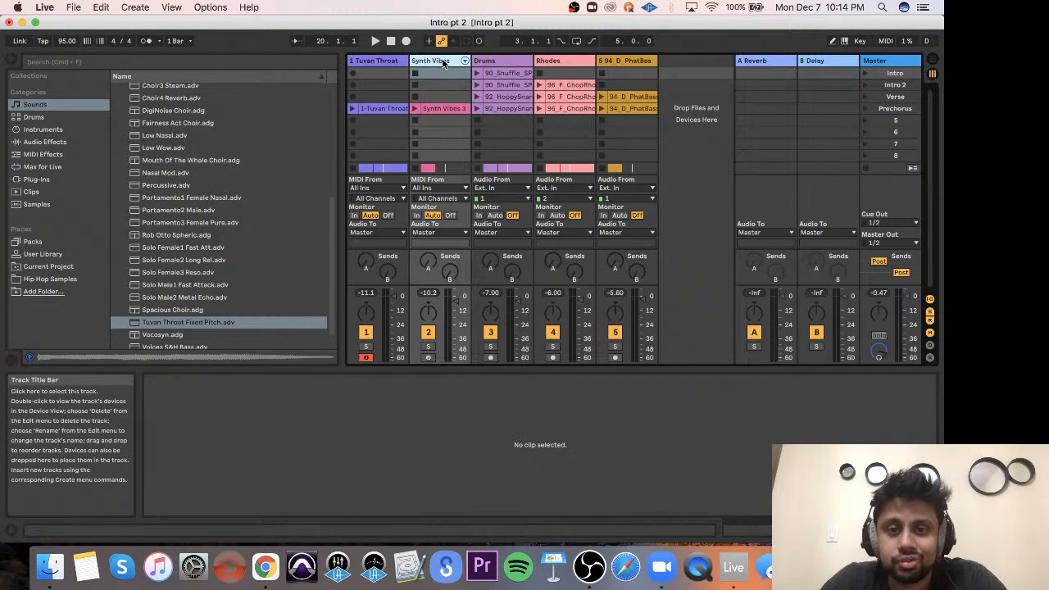
{"action": "left_click", "coordinate": [380, 62]}
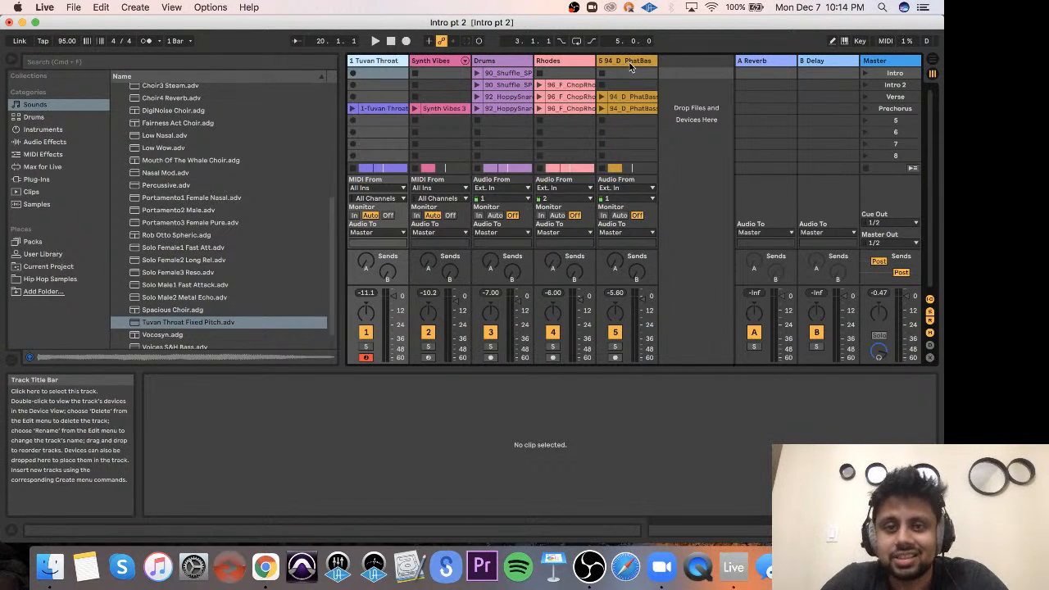
Create a new Live Set without saving the changes to "Intro pt 2".
{"action": "key", "text": "super+n"}
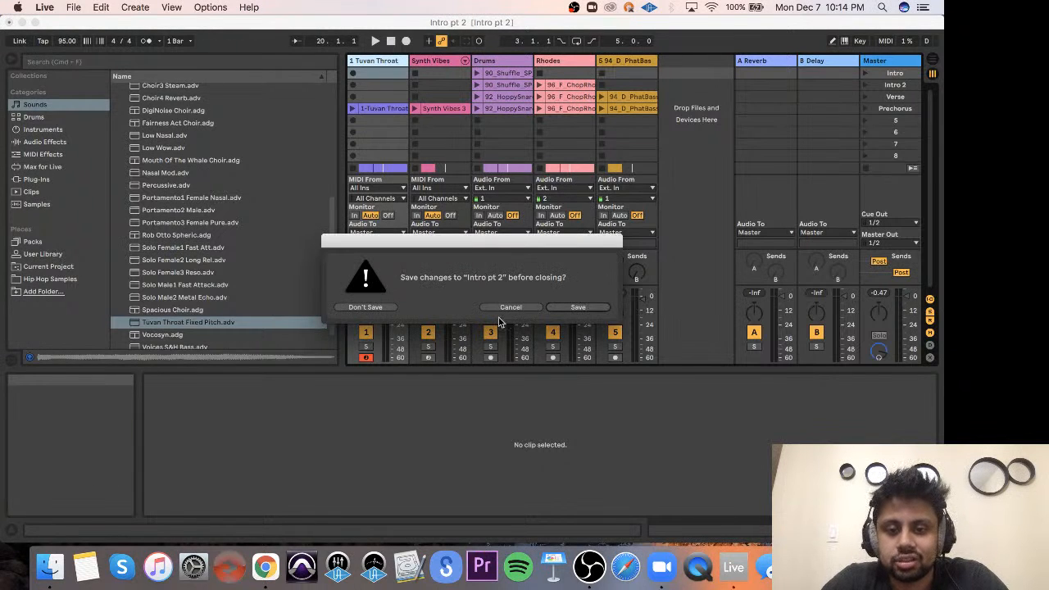
{"action": "left_click", "coordinate": [385, 307]}
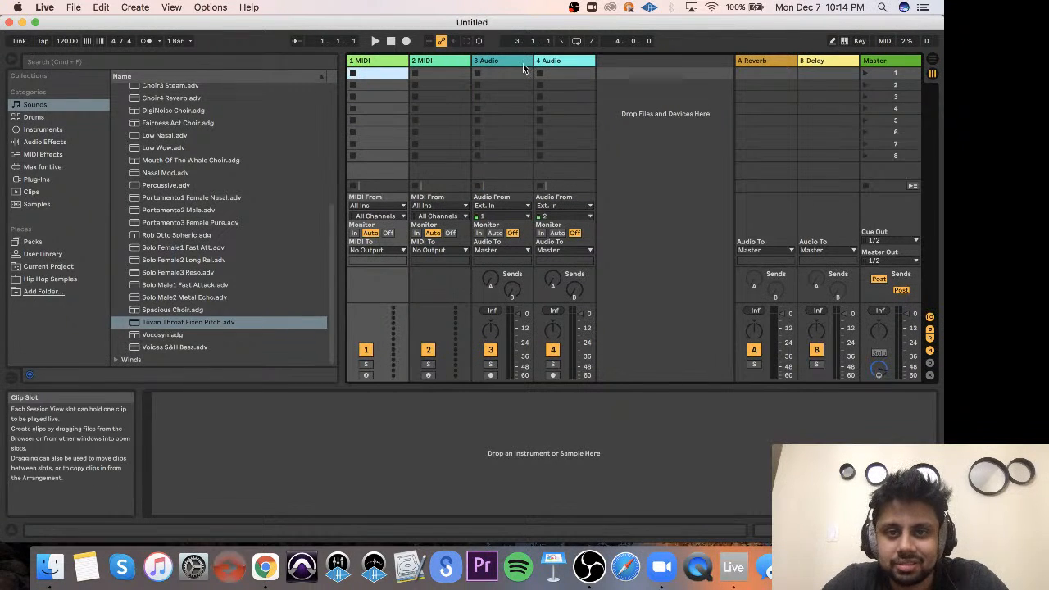
Save the new Live Set in the Ableton folder under the name "Ableton Assignment 1".
{"action": "key", "text": "super+s"}
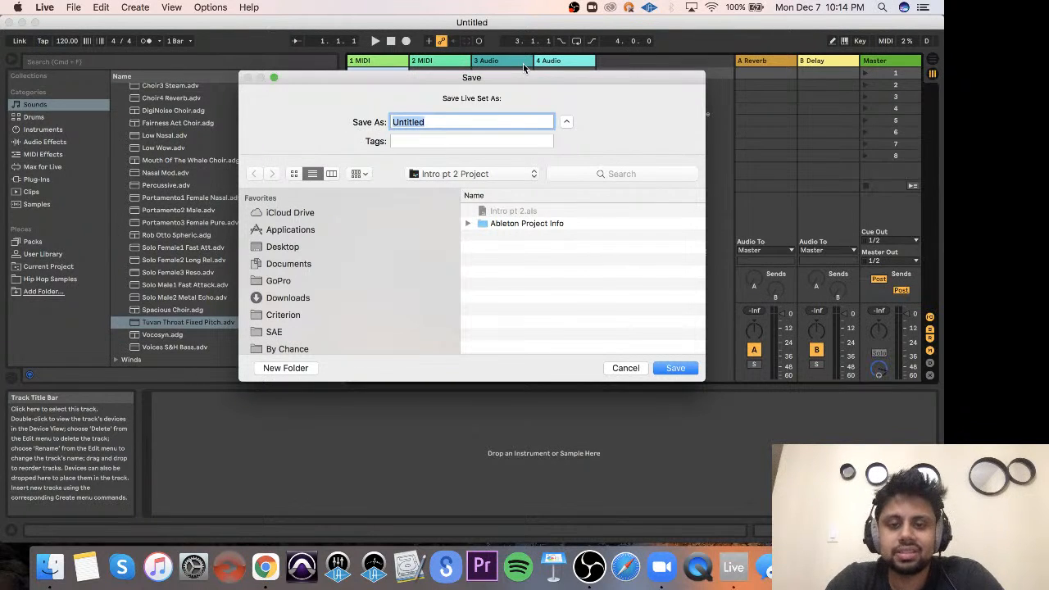
{"action": "left_click", "coordinate": [472, 174]}
{"action": "left_click", "coordinate": [471, 190]}
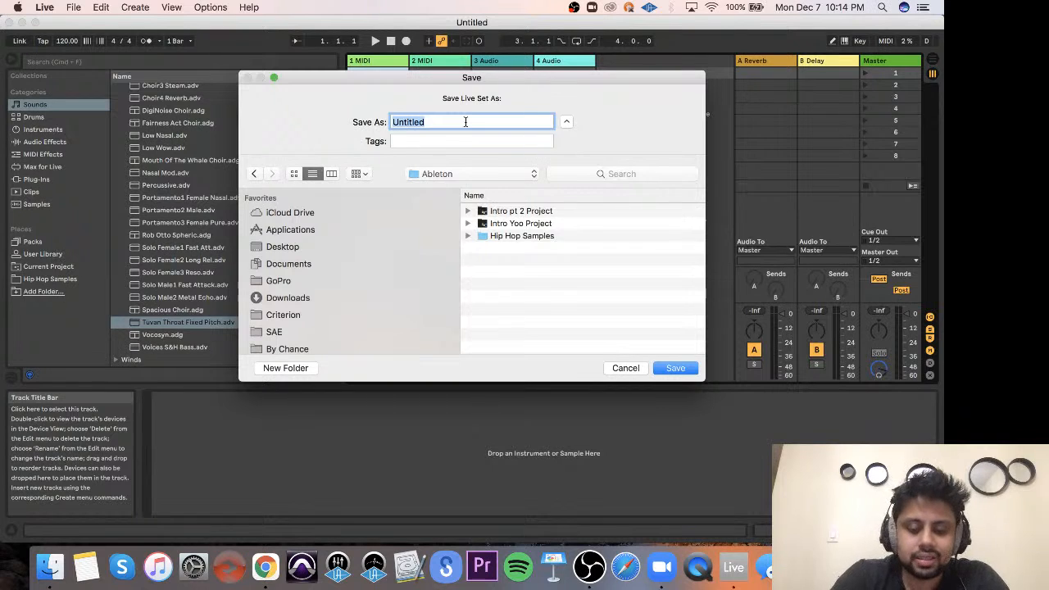
{"action": "type", "text": "Ab"}
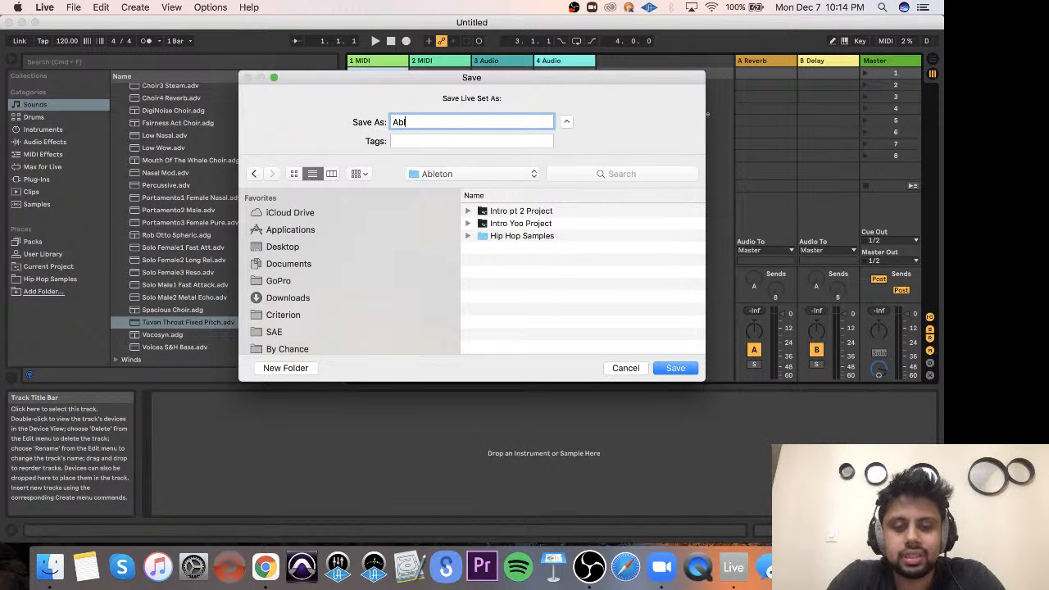
{"action": "type", "text": "leton Assi"}
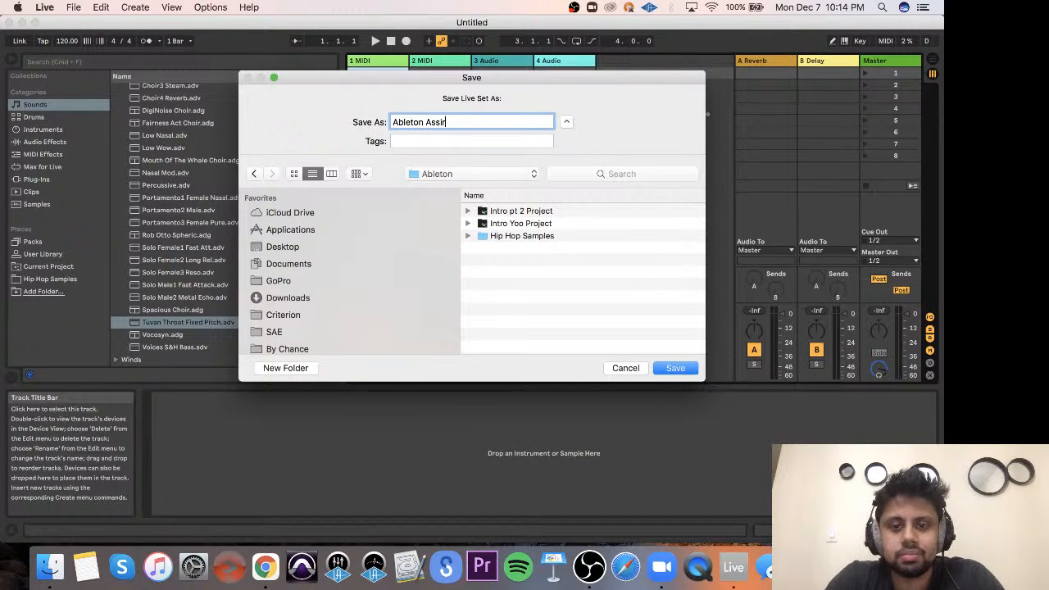
{"action": "type", "text": "gnment 1"}
{"action": "key", "text": "Return"}
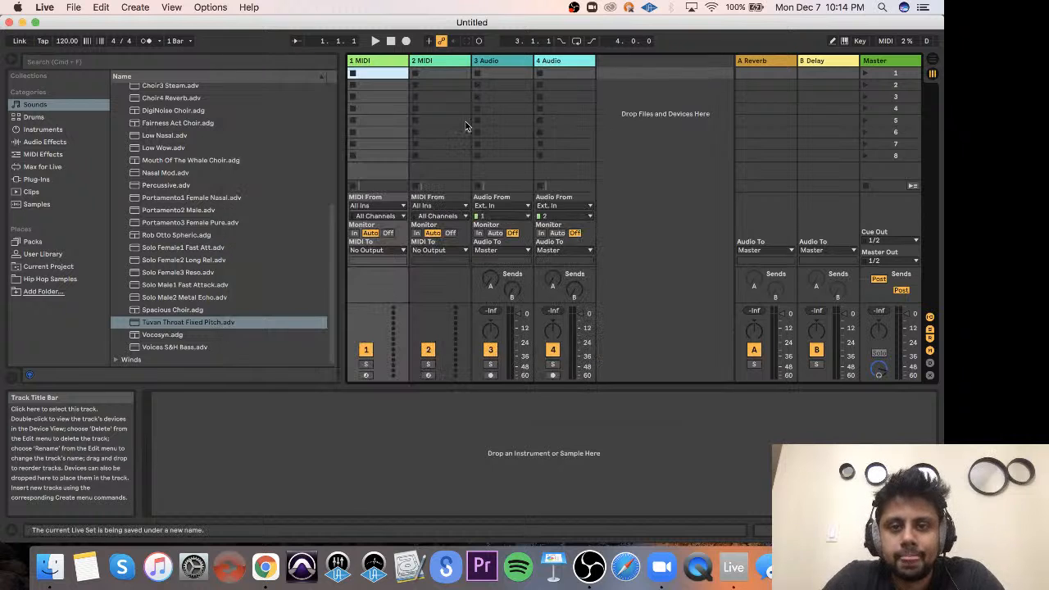
Delete the two MIDI tracks from the set.
{"action": "left_click", "coordinate": [666, 157]}
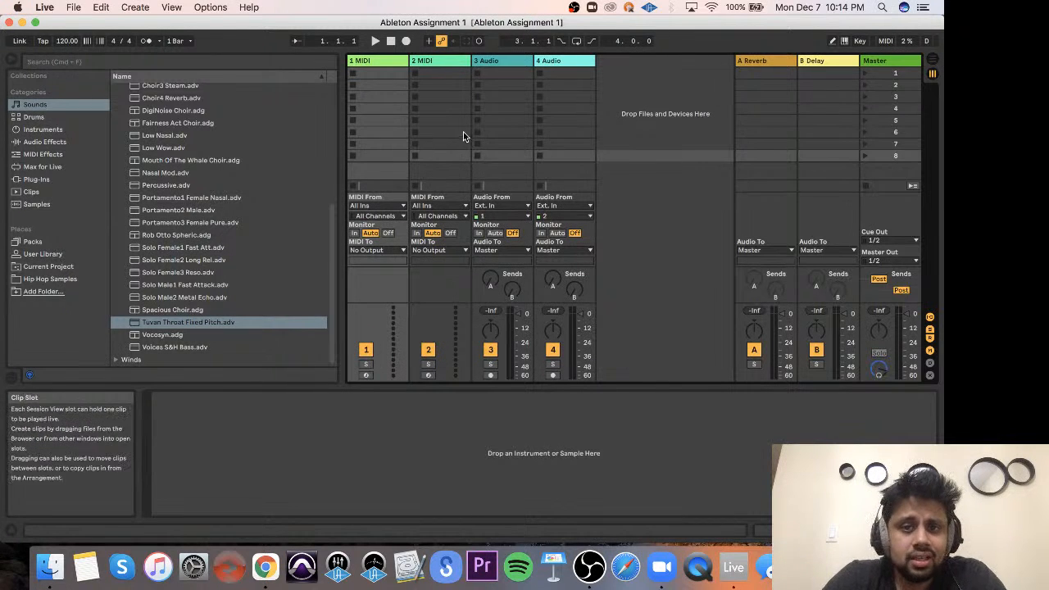
{"action": "left_click", "coordinate": [441, 65]}
{"action": "left_click", "coordinate": [381, 65], "text": "shift"}
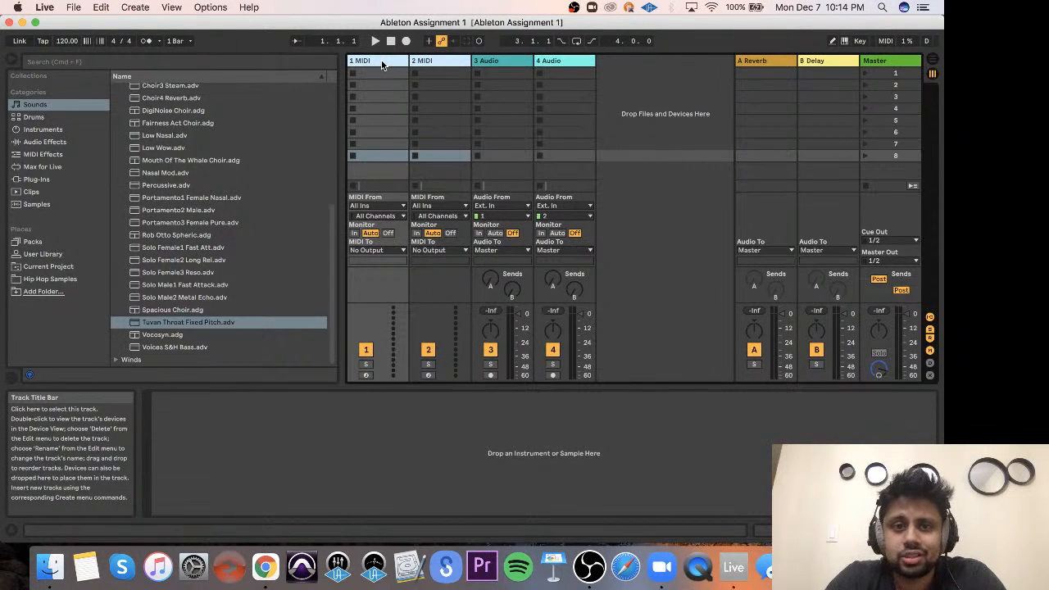
{"action": "key", "text": "Delete"}
Add three new audio tracks after the 2 Audio track.
{"action": "left_click", "coordinate": [539, 108]}
{"action": "left_click", "coordinate": [460, 65]}
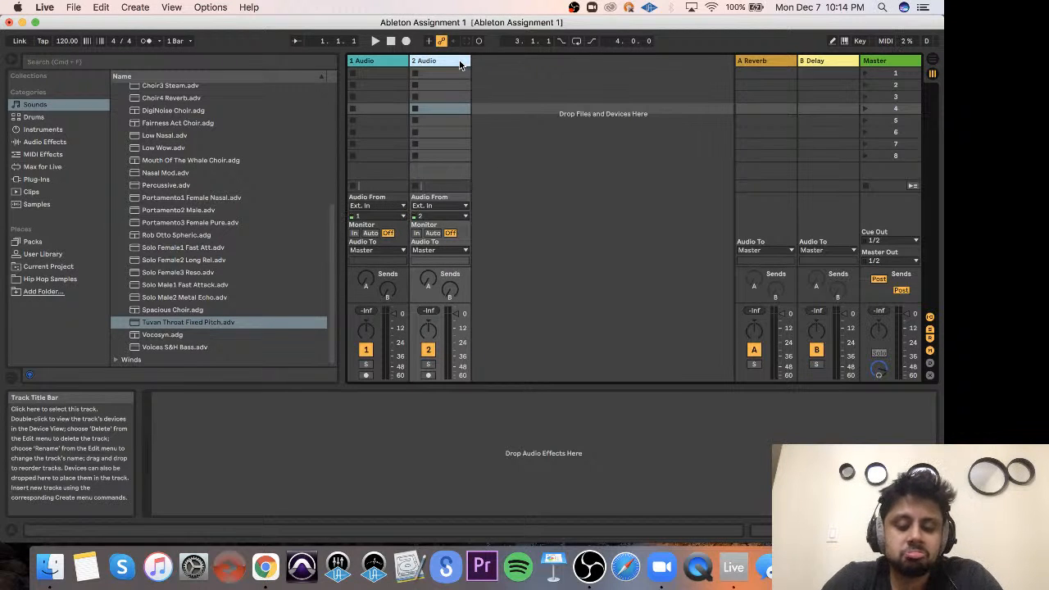
{"action": "key", "text": "super+t"}
{"action": "key", "text": "super+t"}
{"action": "key", "text": "super+t"}
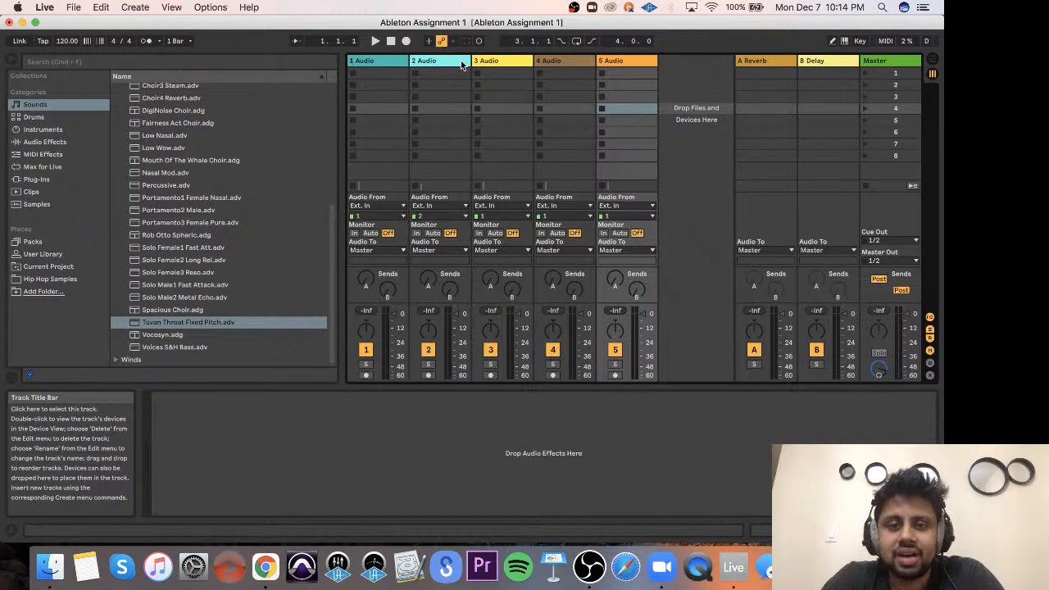
{"action": "left_click", "coordinate": [41, 292]}
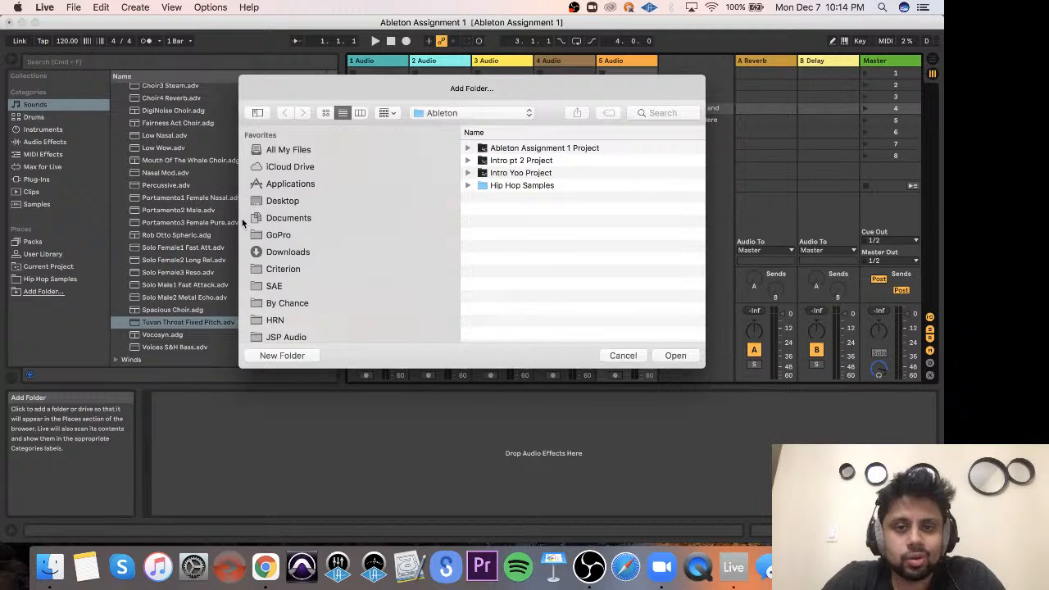
{"action": "left_click", "coordinate": [506, 189]}
{"action": "left_click", "coordinate": [622, 355]}
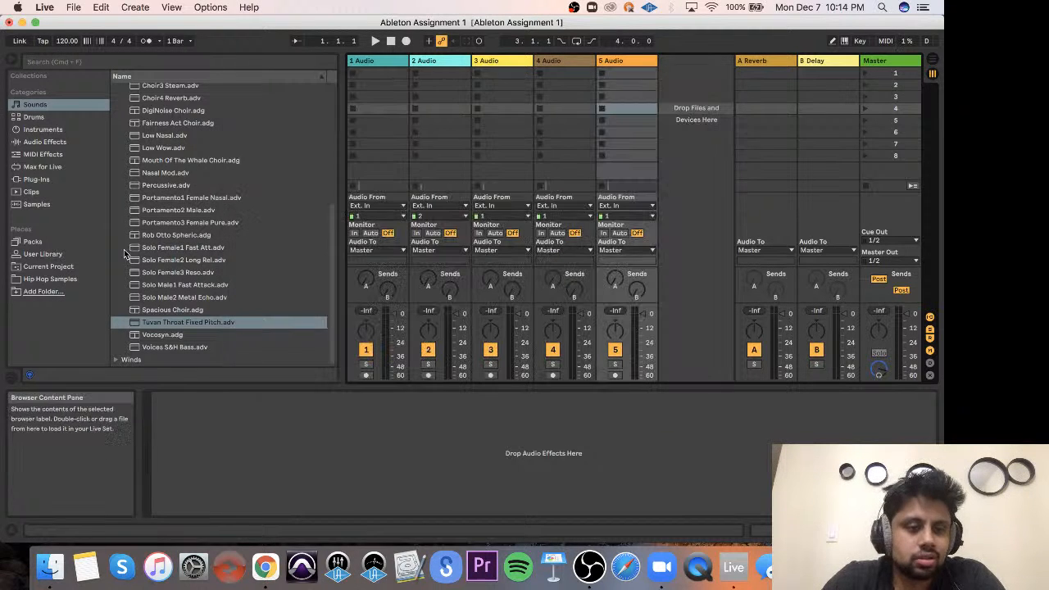
Open the Drums loops folder of CosmicHipHop_Wav_SP inside the Hip Hop Samples place.
{"action": "left_click", "coordinate": [74, 279]}
{"action": "left_click", "coordinate": [116, 113]}
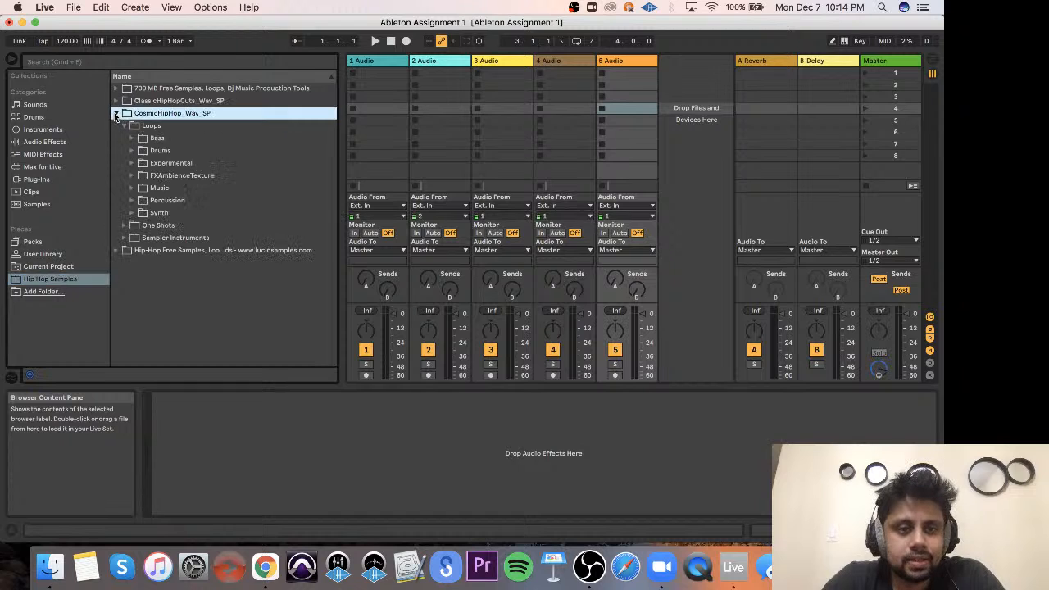
{"action": "left_click", "coordinate": [132, 151]}
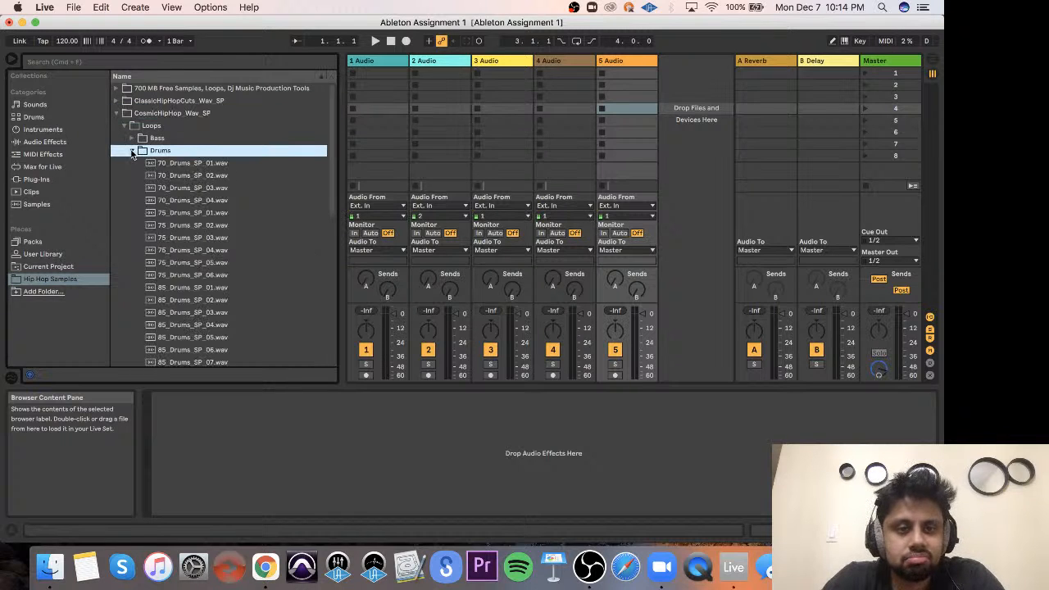
Preview the drum loops 70_Drums_SP_03, 75_Drums_SP_03 and 85_Drums_SP_01, and load 85_Drums_SP_01.wav into the first clip slot of track 1.
{"action": "left_click", "coordinate": [215, 190]}
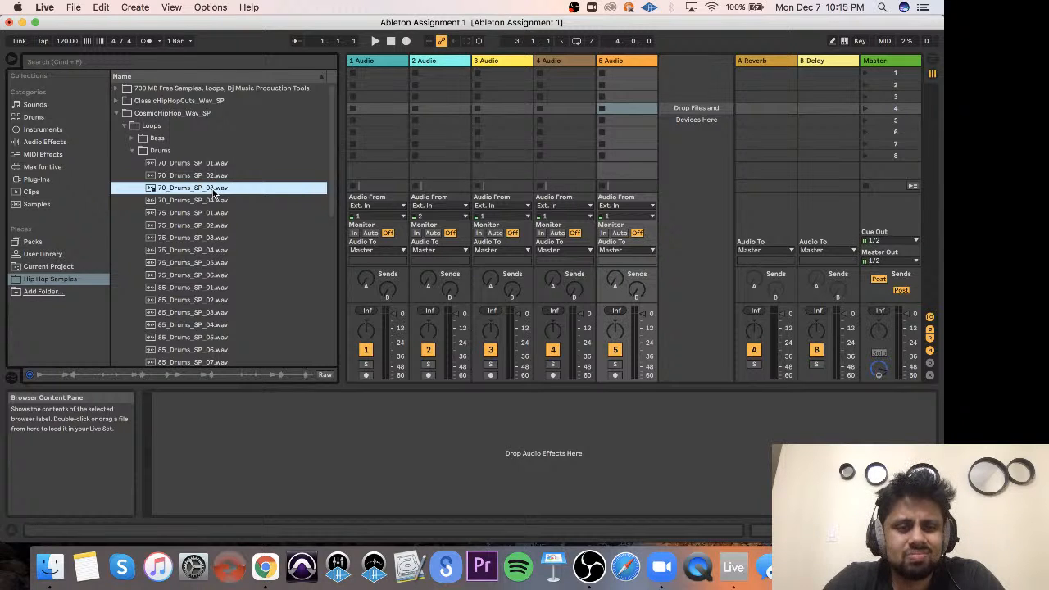
{"action": "left_click", "coordinate": [209, 239]}
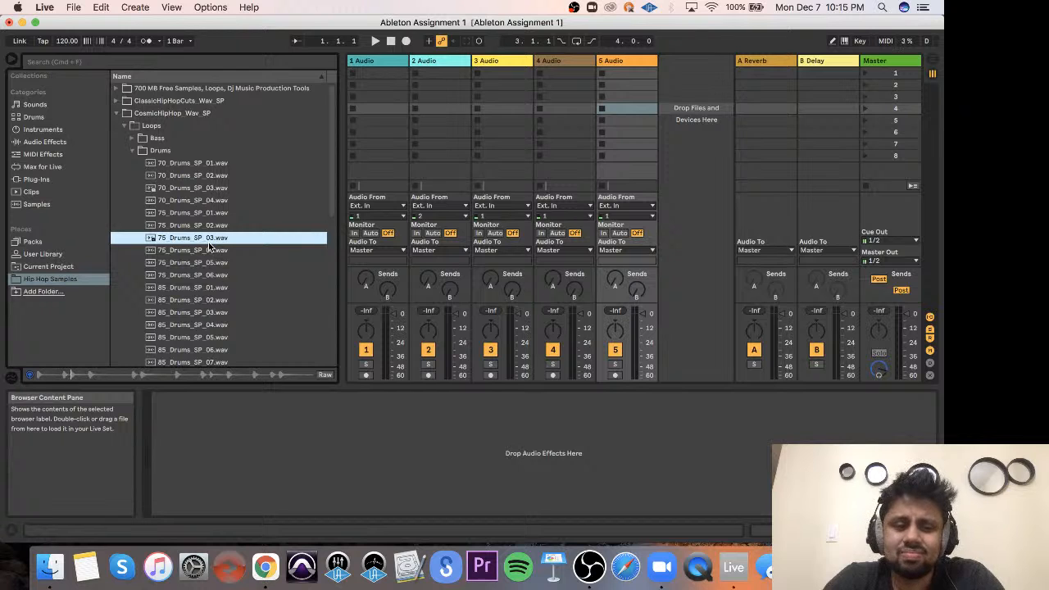
{"action": "scroll", "coordinate": [209, 246], "scroll_direction": "down", "scroll_amount": 1}
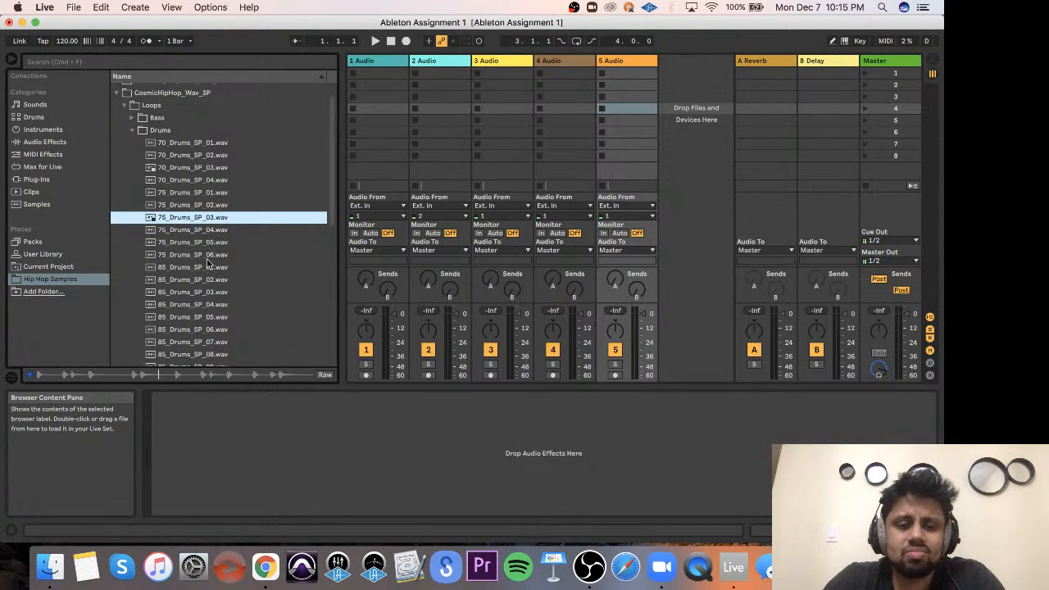
{"action": "left_click", "coordinate": [207, 265]}
{"action": "scroll", "coordinate": [205, 272], "scroll_direction": "down", "scroll_amount": 2}
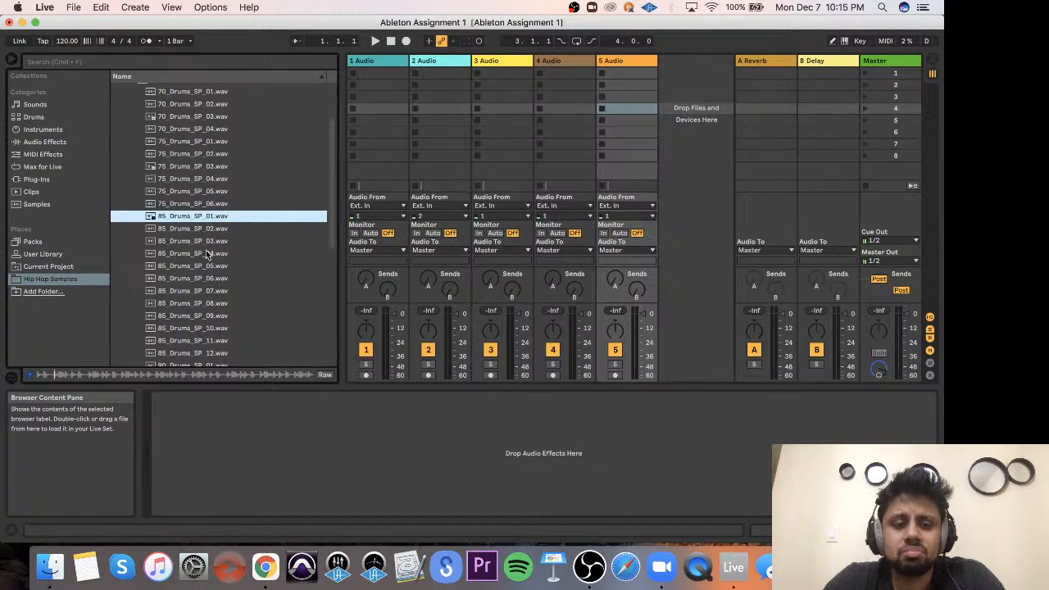
{"action": "scroll", "coordinate": [207, 254], "scroll_direction": "up", "scroll_amount": 3}
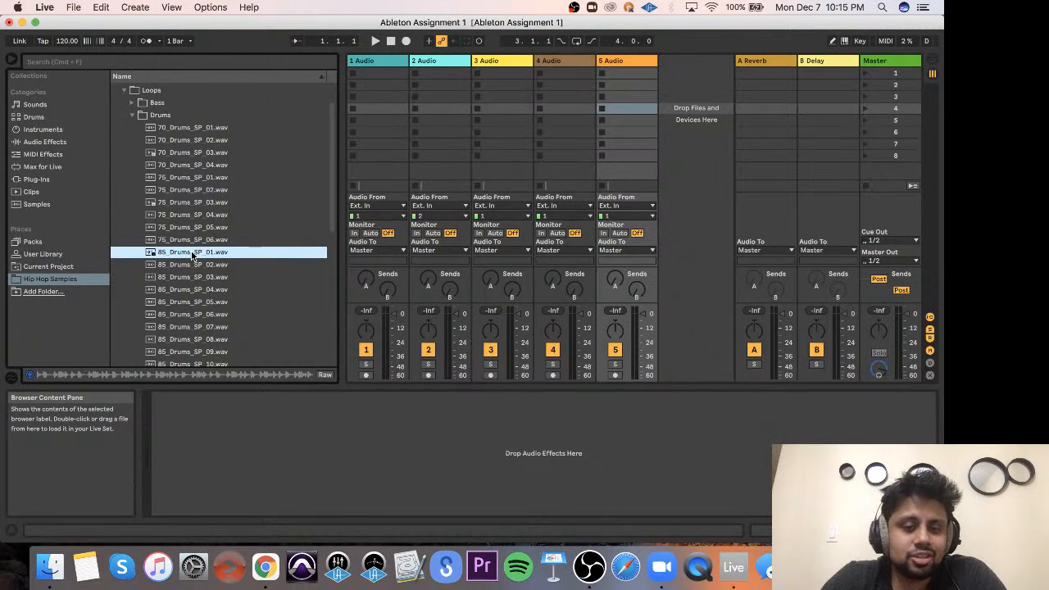
{"action": "left_click_drag", "start_coordinate": [193, 252], "coordinate": [384, 76]}
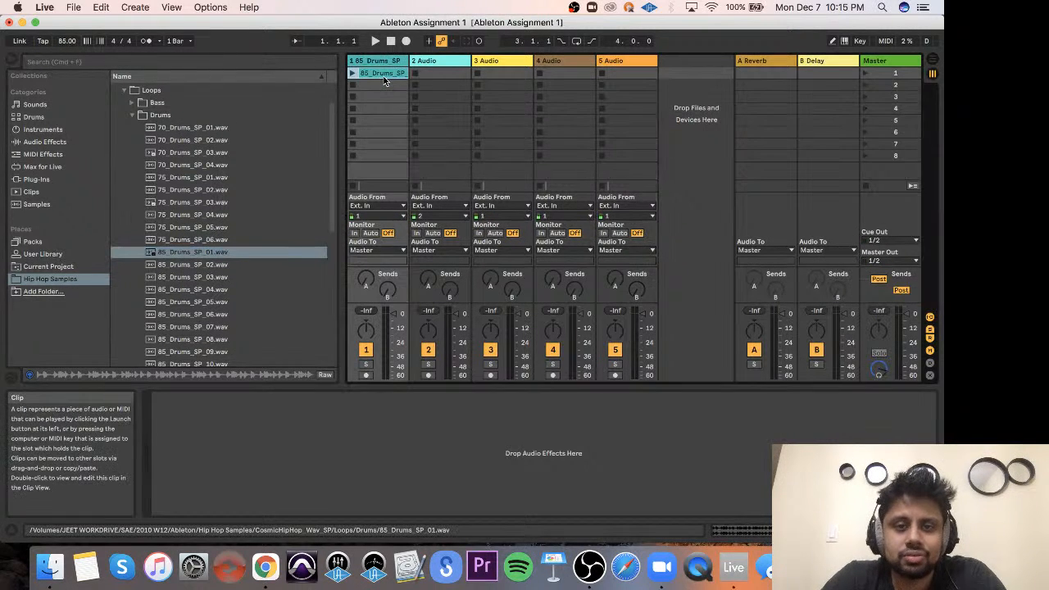
Preview 70_A_Bass_SP_03.wav from the Bass loops and load it into the first clip slot of track 2.
{"action": "left_click", "coordinate": [131, 116]}
{"action": "left_click", "coordinate": [132, 138]}
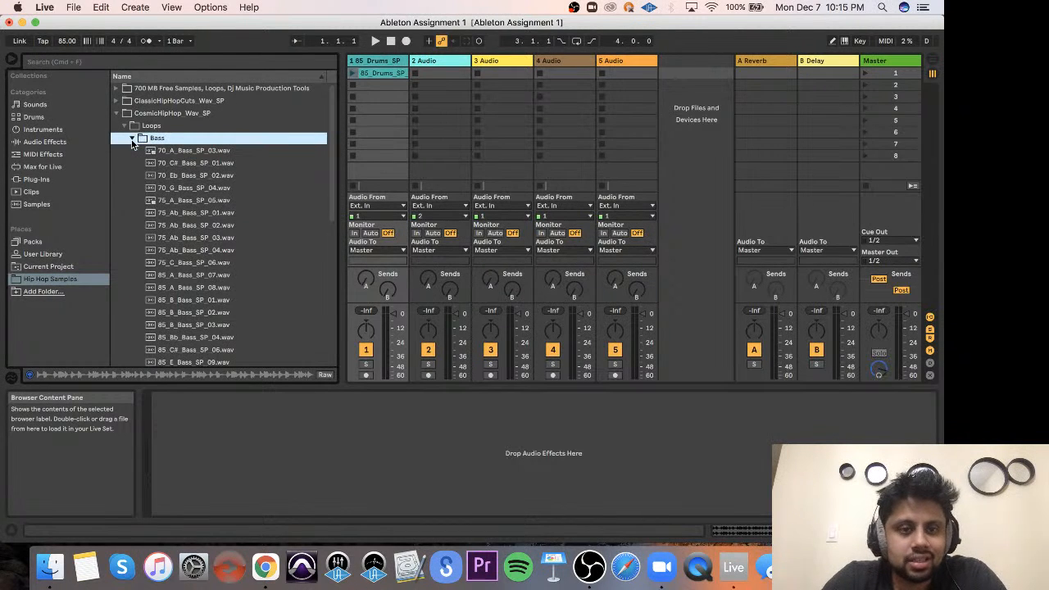
{"action": "left_click", "coordinate": [220, 152]}
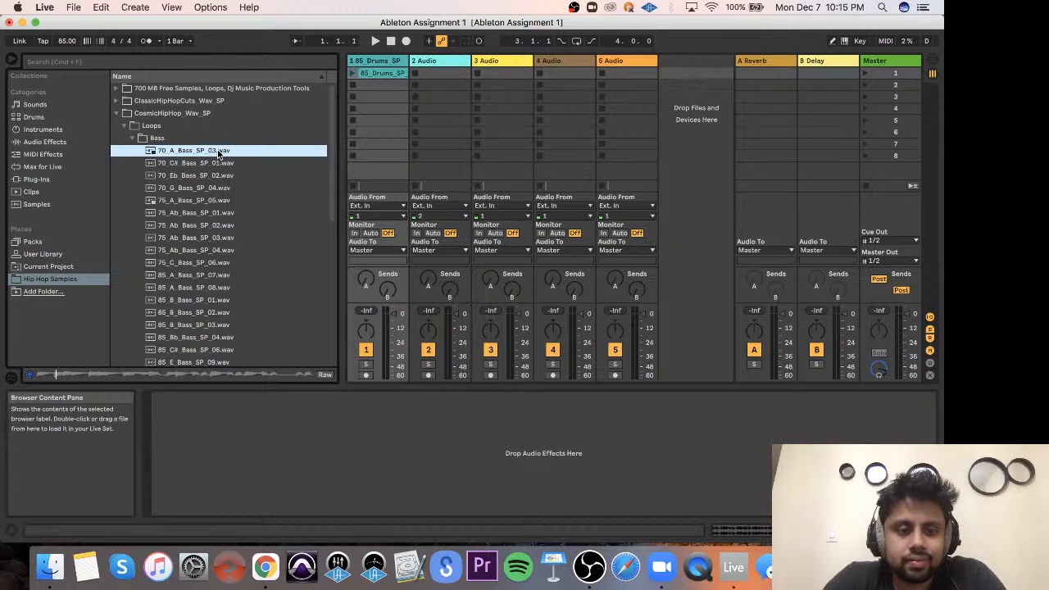
{"action": "left_click_drag", "start_coordinate": [203, 153], "coordinate": [424, 75]}
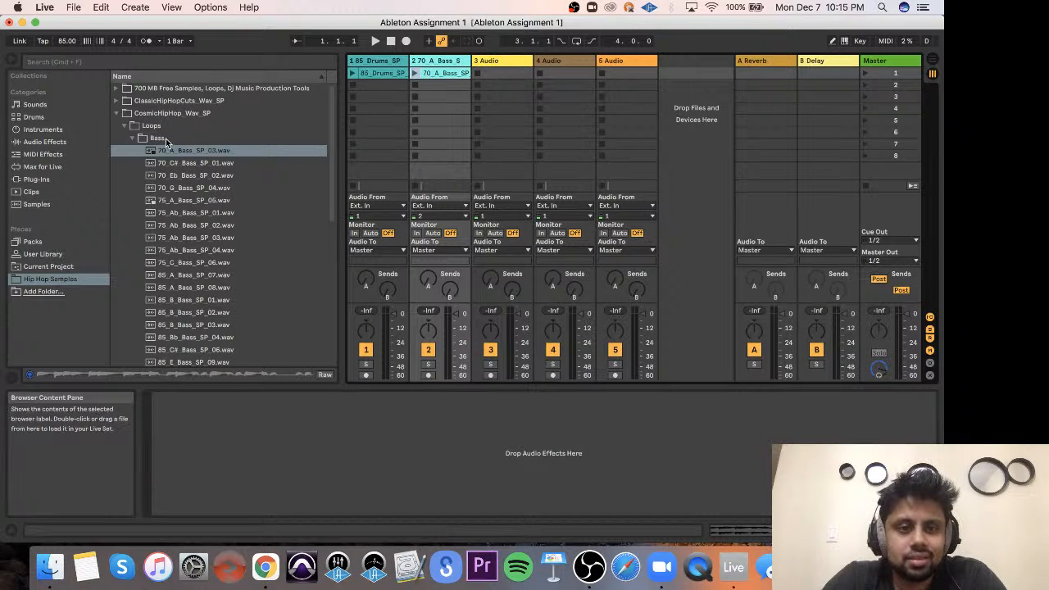
Load 70_A_Synths_SP_03.wav from the Synth loops into the first clip slot of track 3.
{"action": "left_click", "coordinate": [132, 138]}
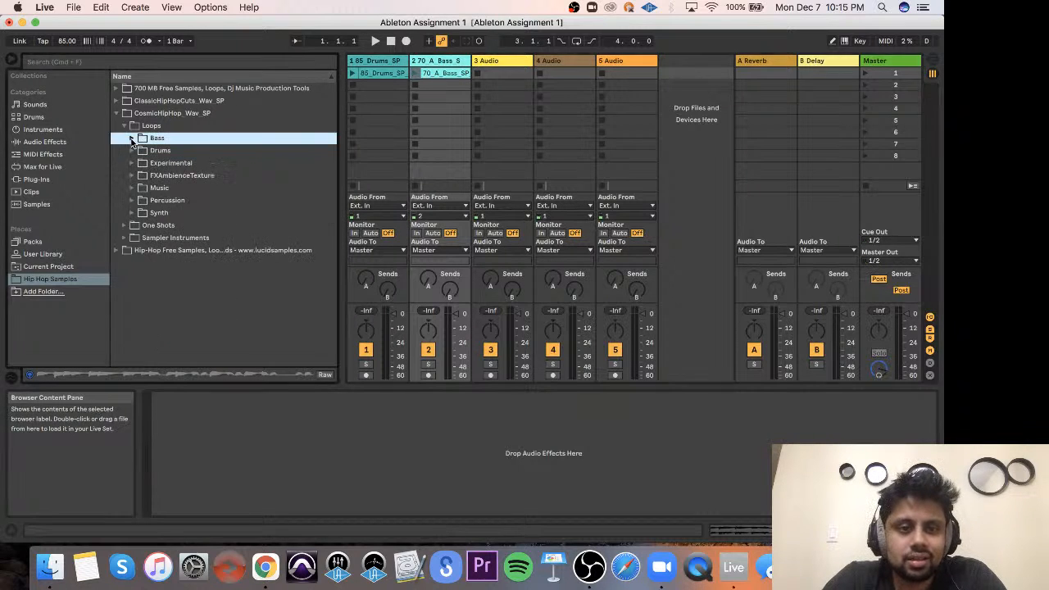
{"action": "left_click", "coordinate": [132, 213]}
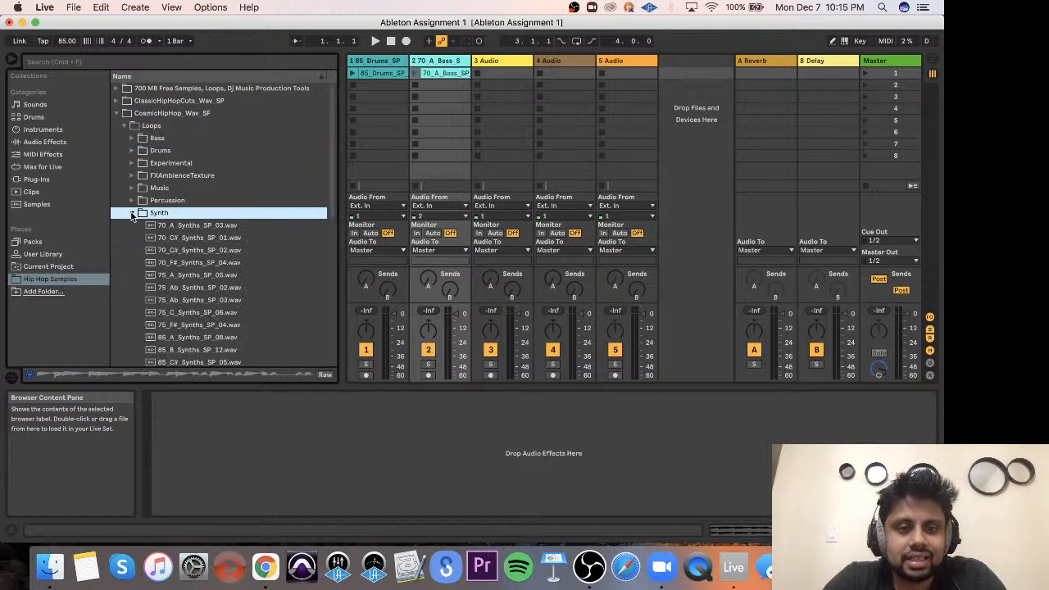
{"action": "left_click_drag", "start_coordinate": [185, 230], "coordinate": [492, 72]}
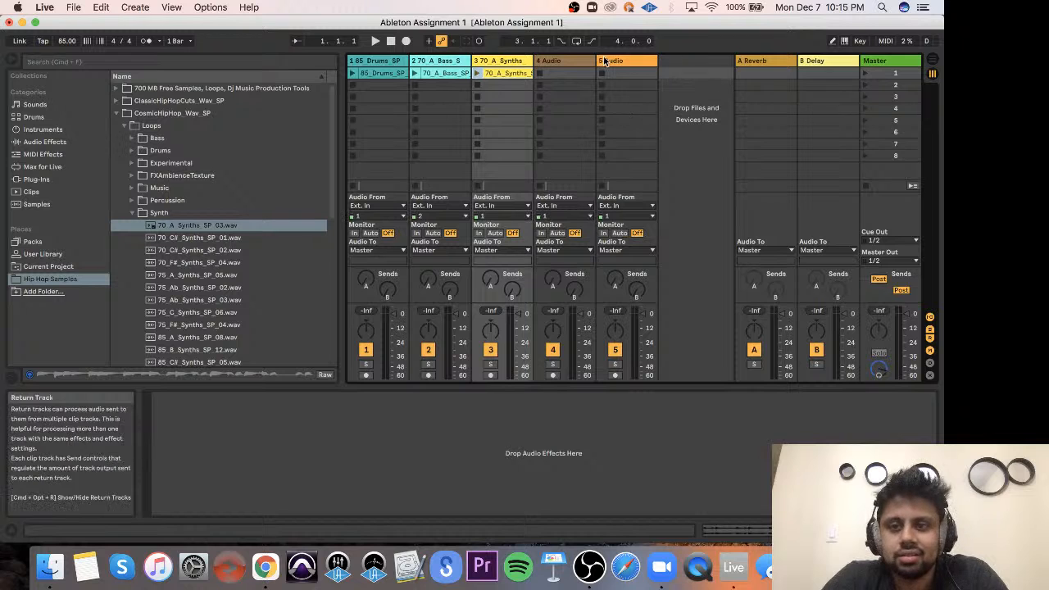
Launch the drums, bass and synths clips one after another so they play together.
{"action": "left_click", "coordinate": [353, 74]}
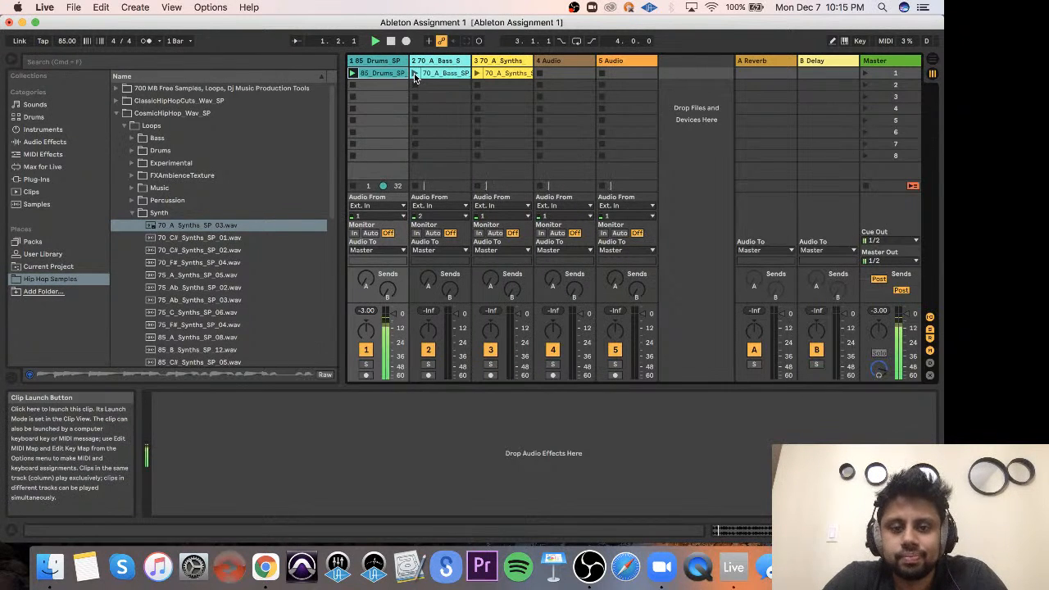
{"action": "left_click", "coordinate": [415, 74]}
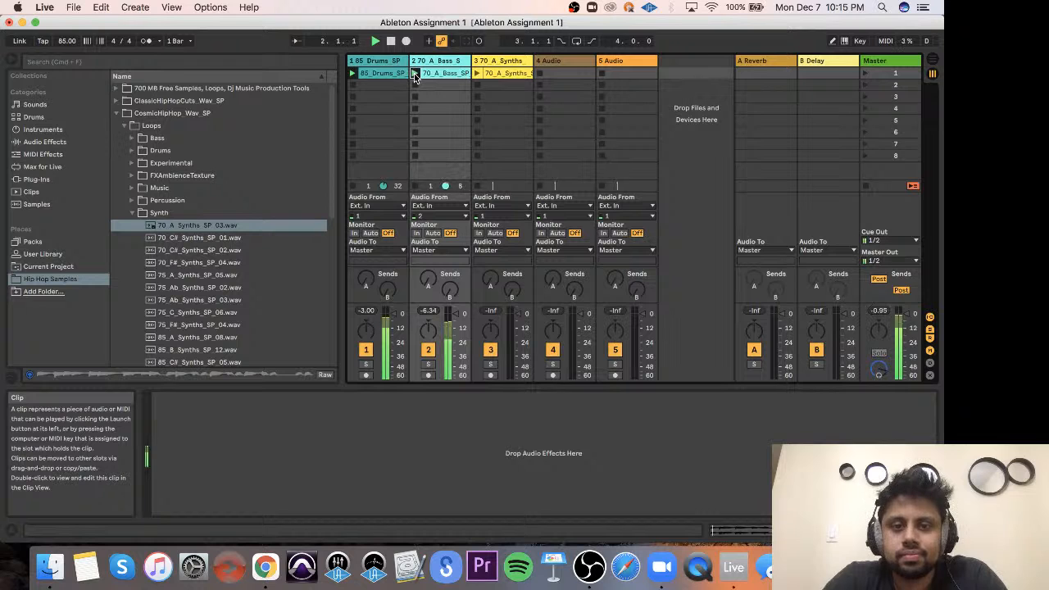
{"action": "left_click", "coordinate": [477, 73]}
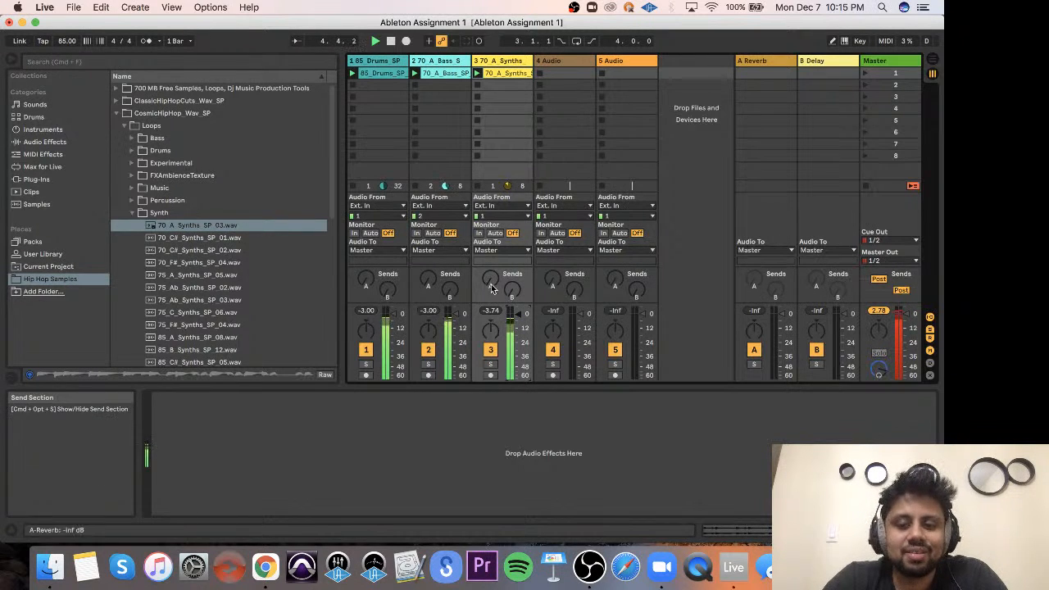
Set the synths track's reverb send to -9.0 dB, and the return Reverb's size to 165.97 and decay time to 4.55 s.
{"action": "left_click_drag", "start_coordinate": [491, 279], "coordinate": [490, 261]}
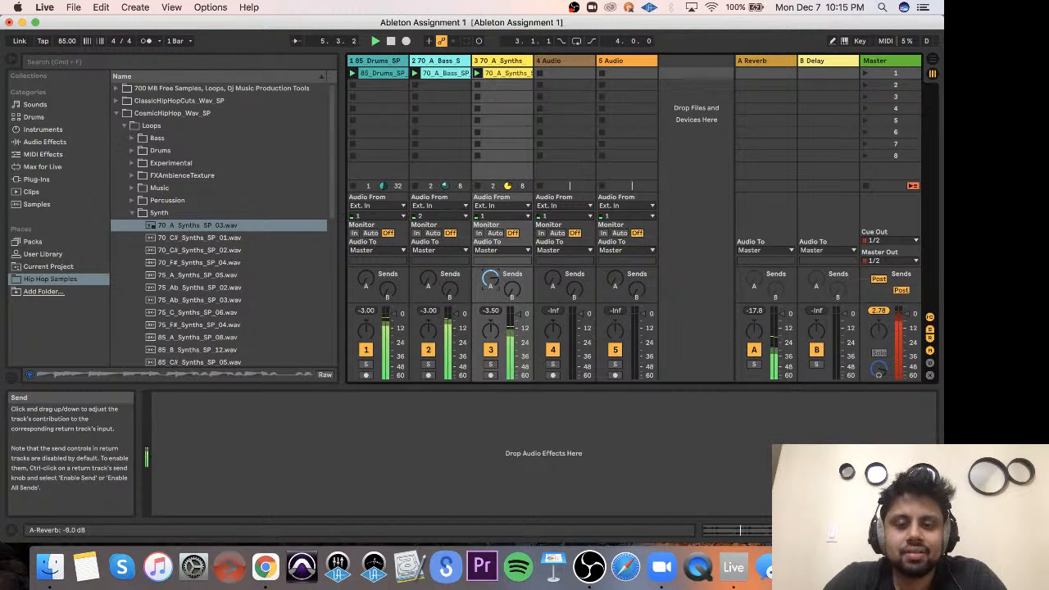
{"action": "left_click", "coordinate": [763, 61]}
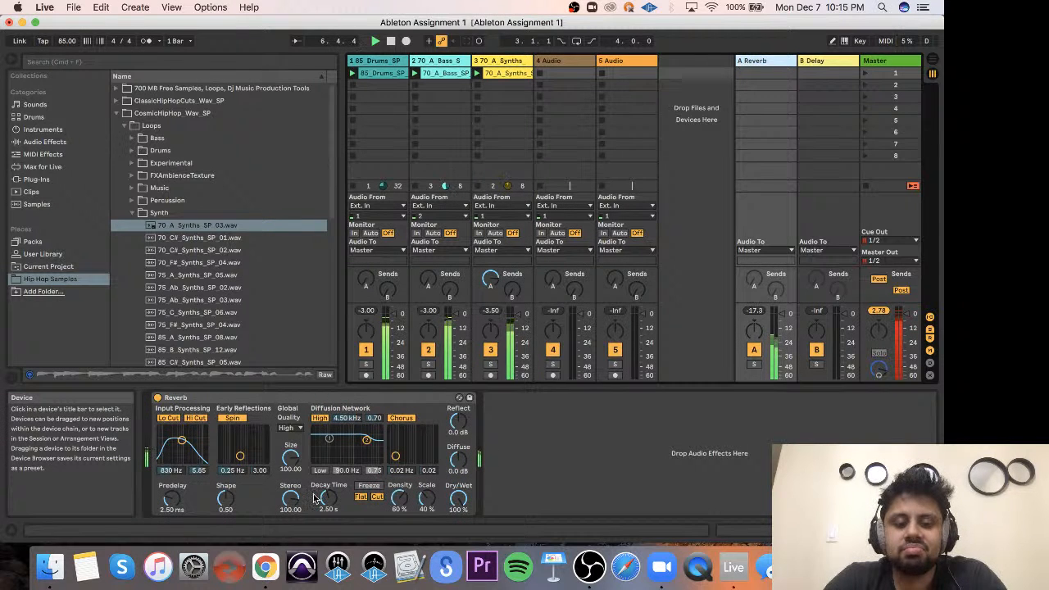
{"action": "left_click_drag", "start_coordinate": [287, 463], "coordinate": [287, 430]}
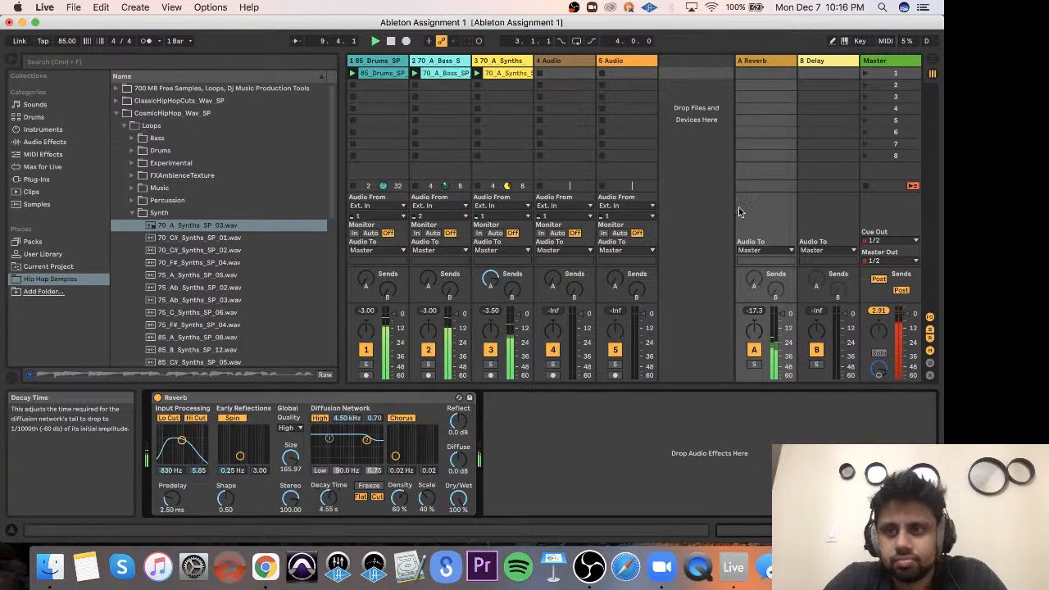
Try the return Delay's beat division at 8, raise the synths track's delay send, and set the division to 4.
{"action": "left_click", "coordinate": [834, 72]}
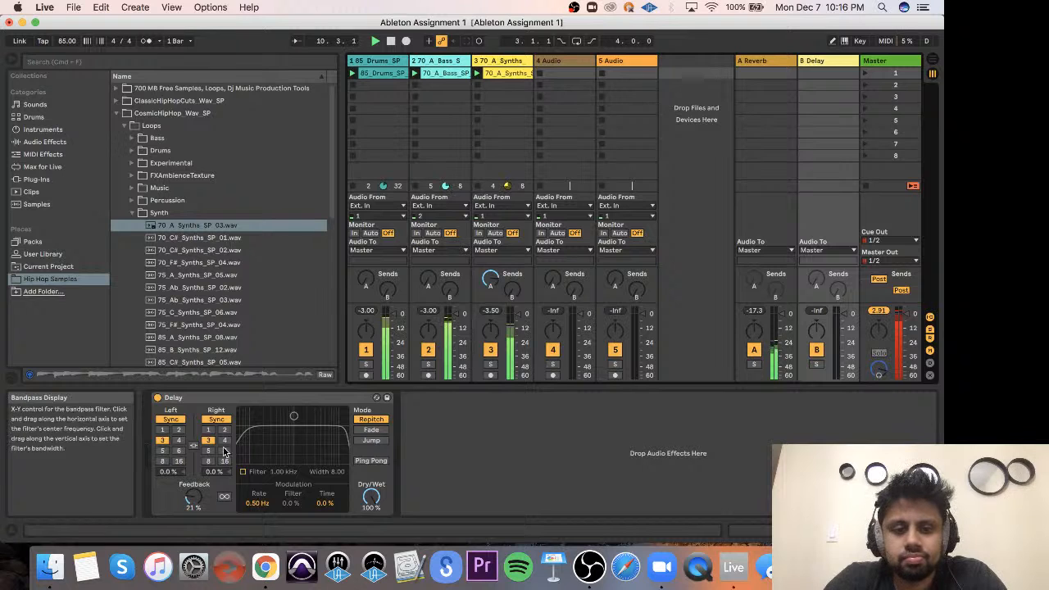
{"action": "left_click", "coordinate": [164, 462]}
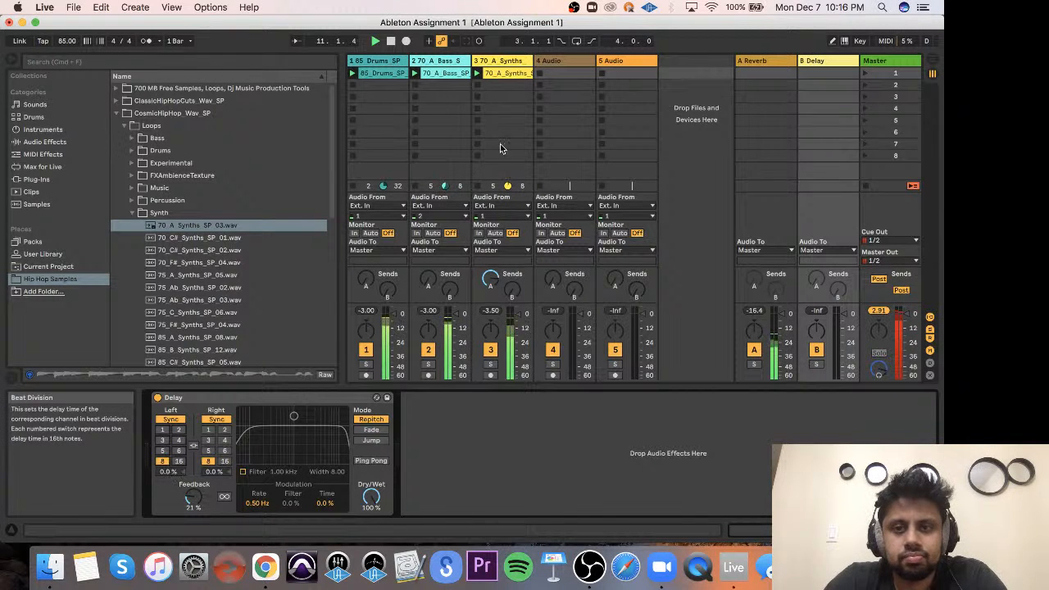
{"action": "mouse_move", "coordinate": [512, 290]}
{"action": "left_mouse_down"}
{"action": "mouse_move", "coordinate": [511, 255]}
{"action": "mouse_move", "coordinate": [512, 284]}
{"action": "left_mouse_up"}
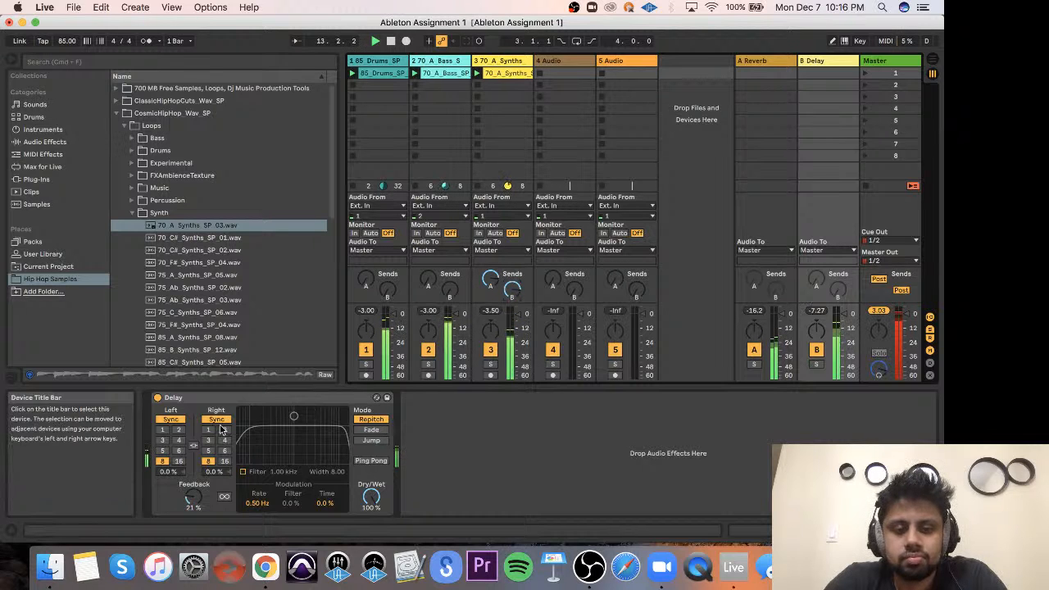
{"action": "left_click", "coordinate": [179, 441]}
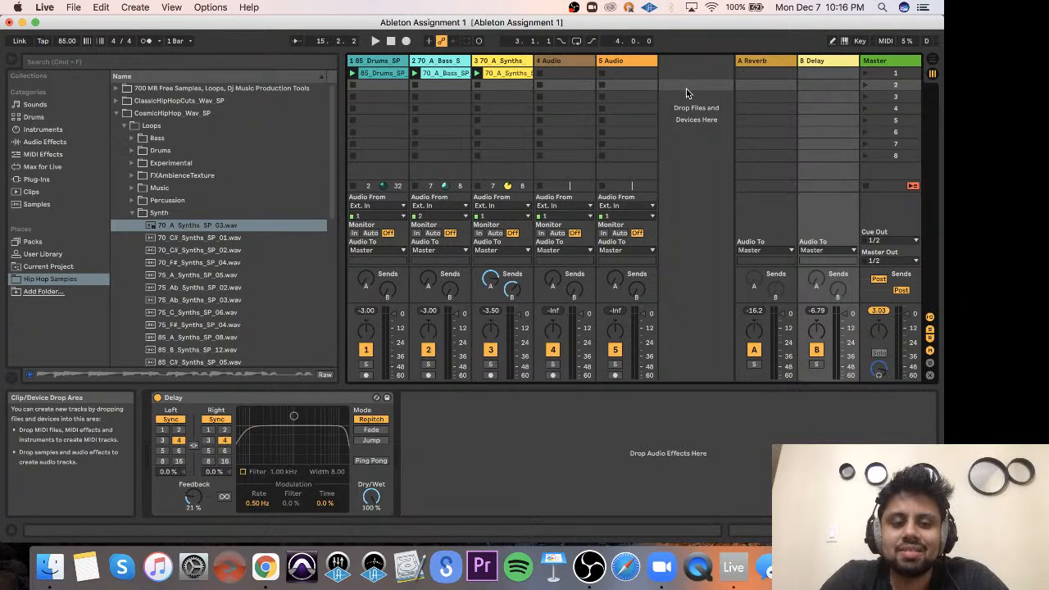
Build scene 2 by moving the synths clip into it and duplicating the drums and bass clips, and play scene 1 followed by scene 2.
{"action": "left_click", "coordinate": [132, 213]}
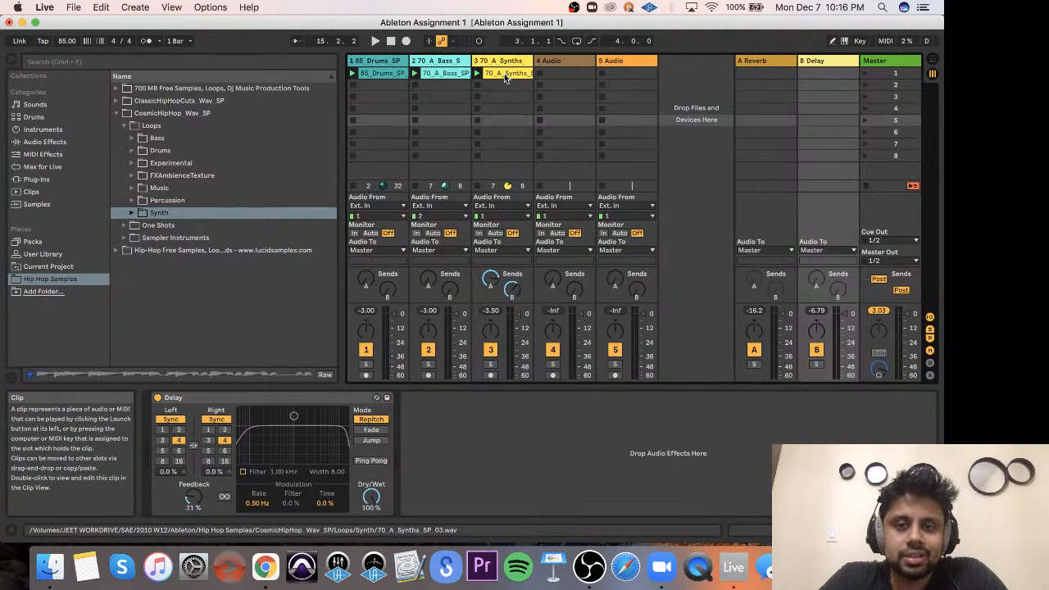
{"action": "left_click_drag", "start_coordinate": [506, 74], "coordinate": [508, 86]}
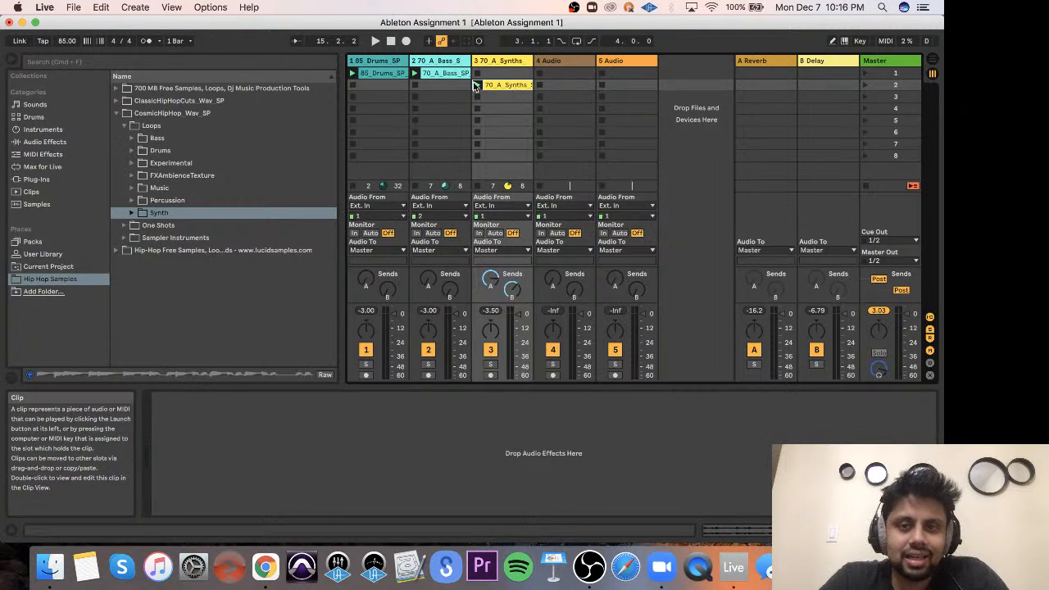
{"action": "left_click_drag", "start_coordinate": [437, 74], "coordinate": [398, 87]}
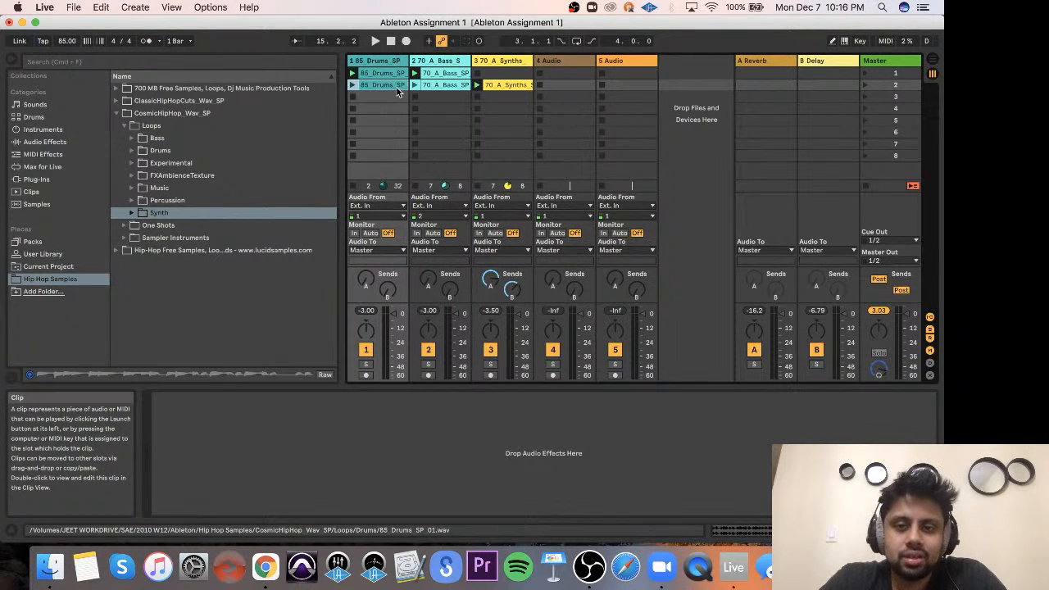
{"action": "left_click", "coordinate": [865, 72]}
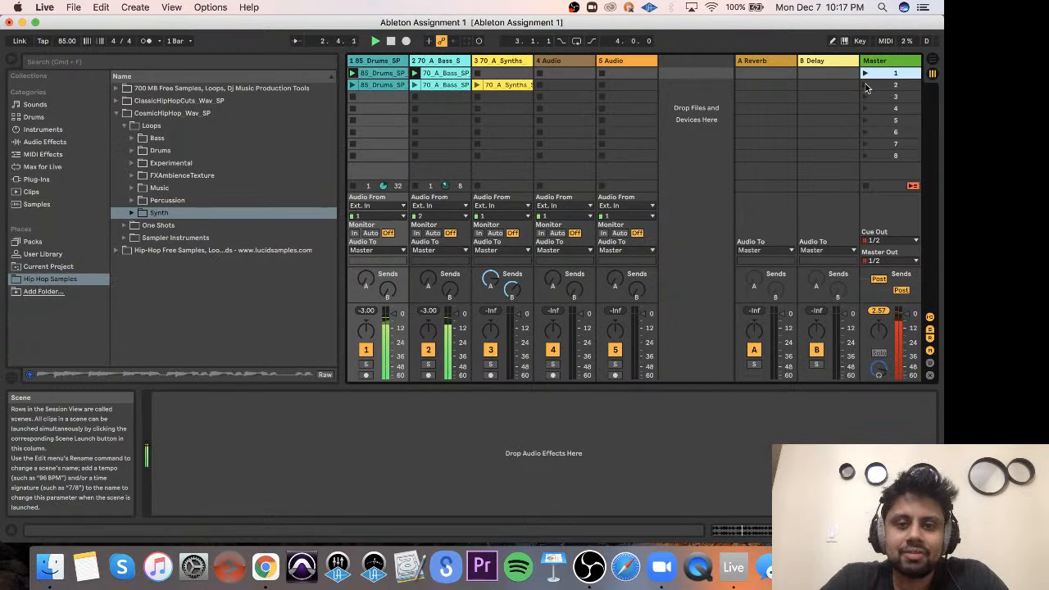
{"action": "left_click", "coordinate": [865, 85]}
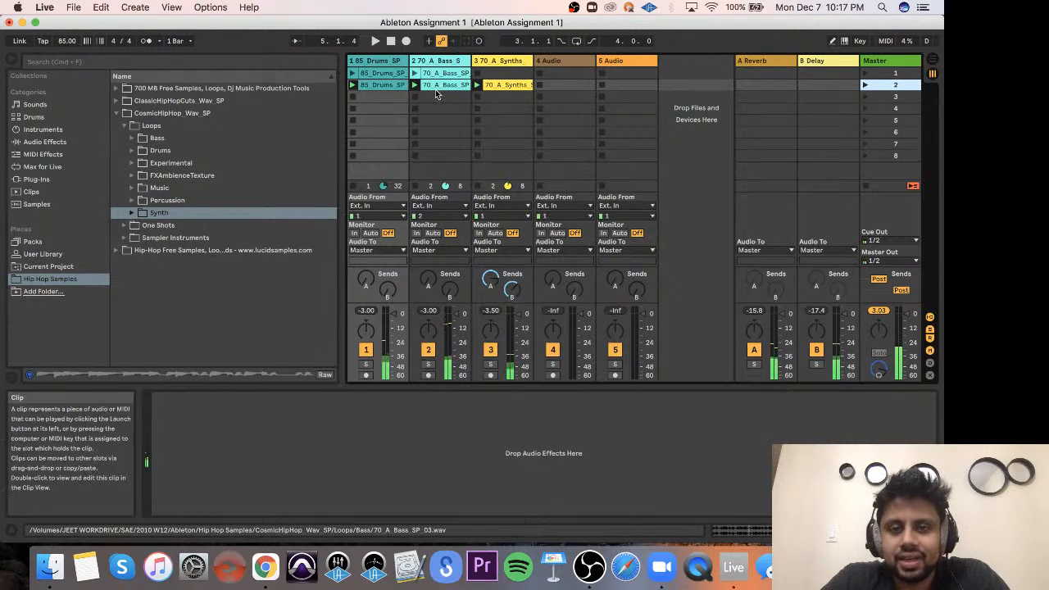
Duplicate the synths, bass and drums clips of scene 2 into scene 3.
{"action": "left_click", "coordinate": [503, 90]}
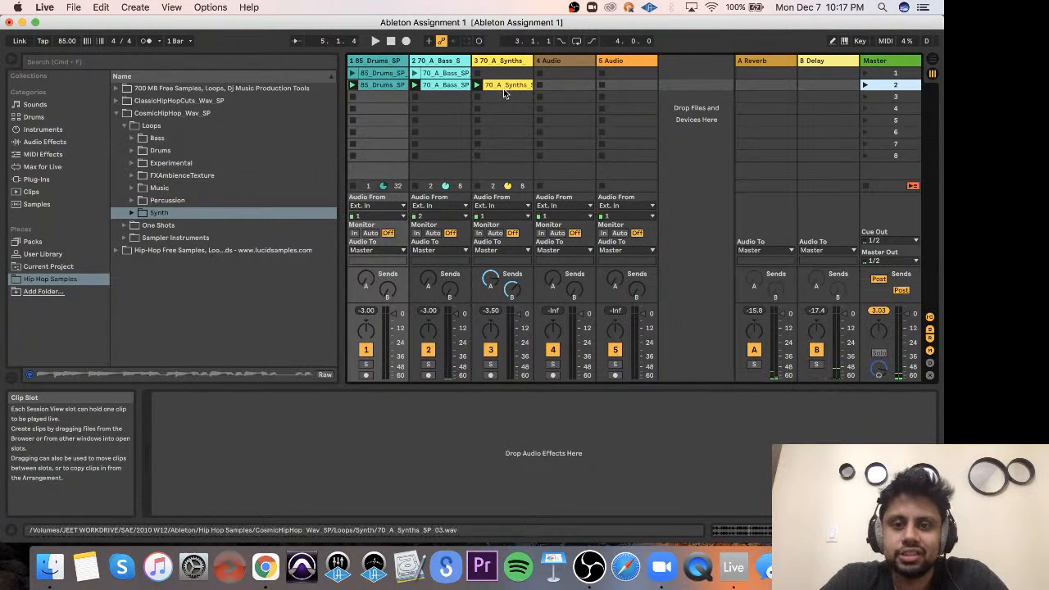
{"action": "key", "text": "super+d"}
{"action": "left_click", "coordinate": [442, 84]}
{"action": "key", "text": "super+d"}
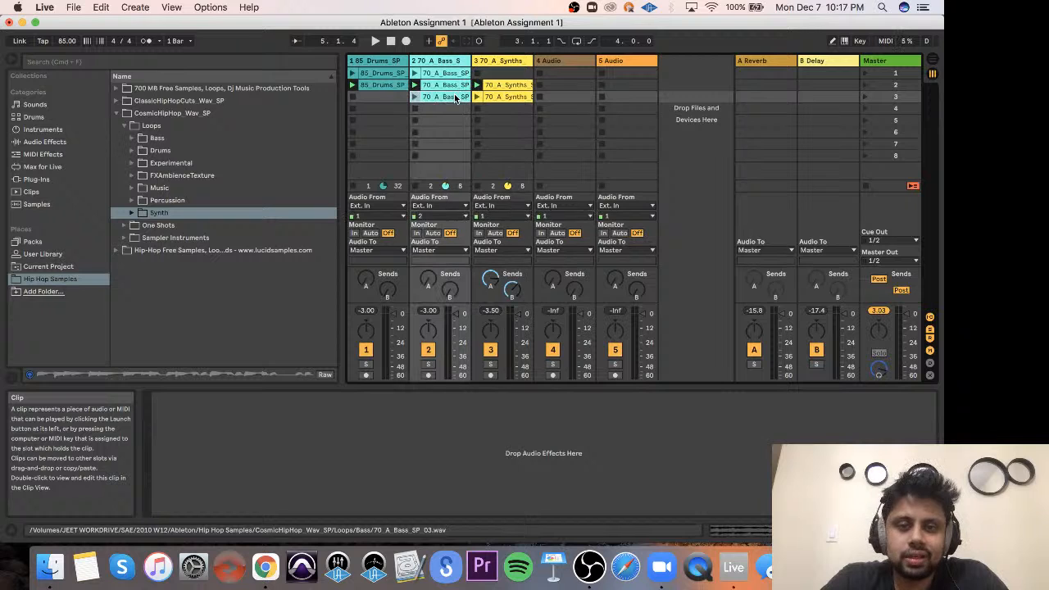
{"action": "left_click", "coordinate": [392, 88]}
{"action": "key", "text": "super+d"}
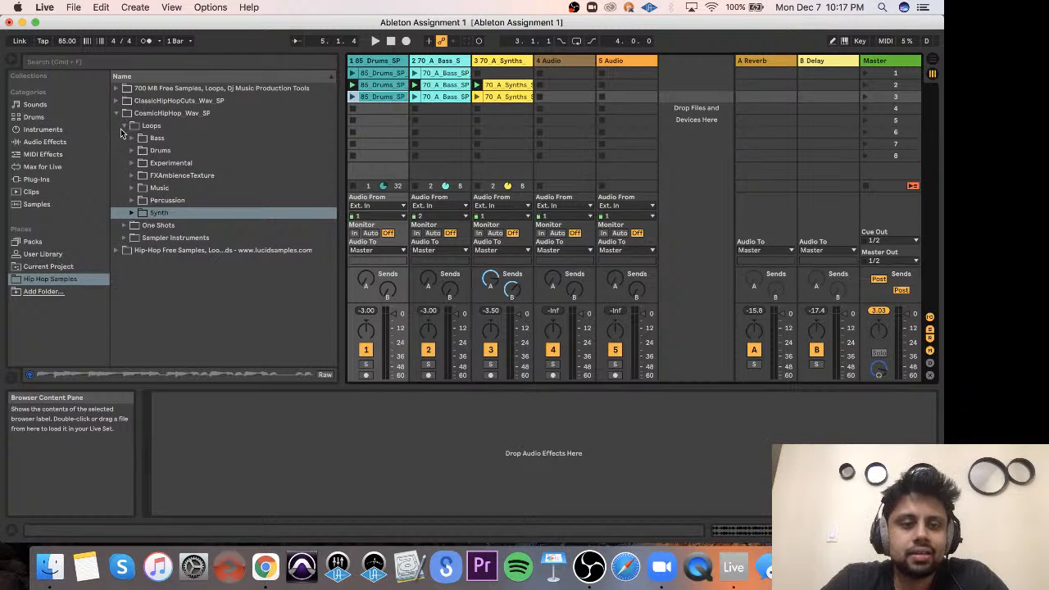
Load 75_A_Music_SP_01.wav from the Music loops into track 4's scene 3 slot.
{"action": "left_click", "coordinate": [132, 188]}
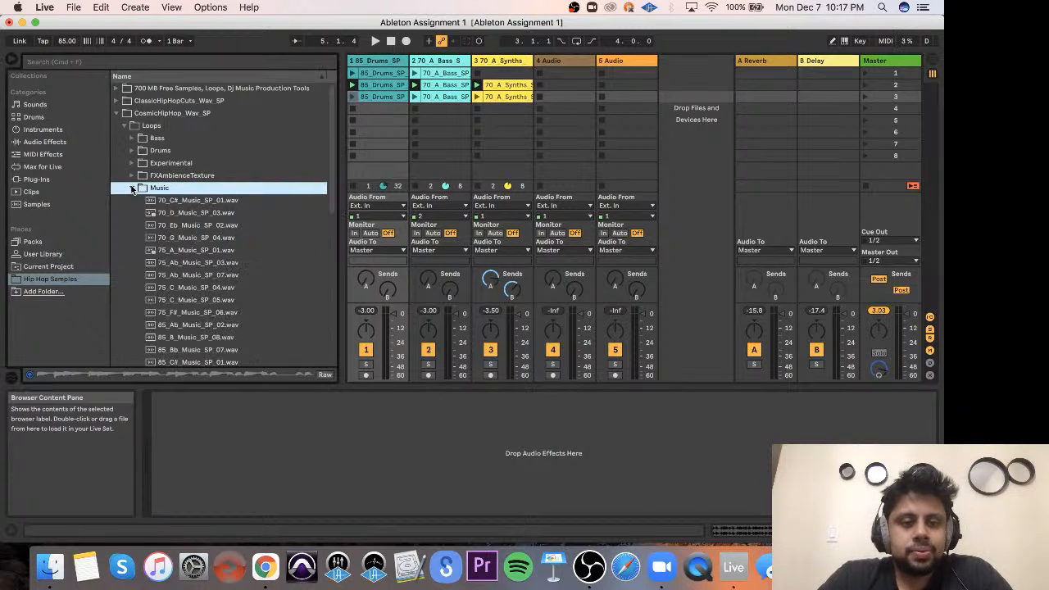
{"action": "left_click", "coordinate": [181, 252]}
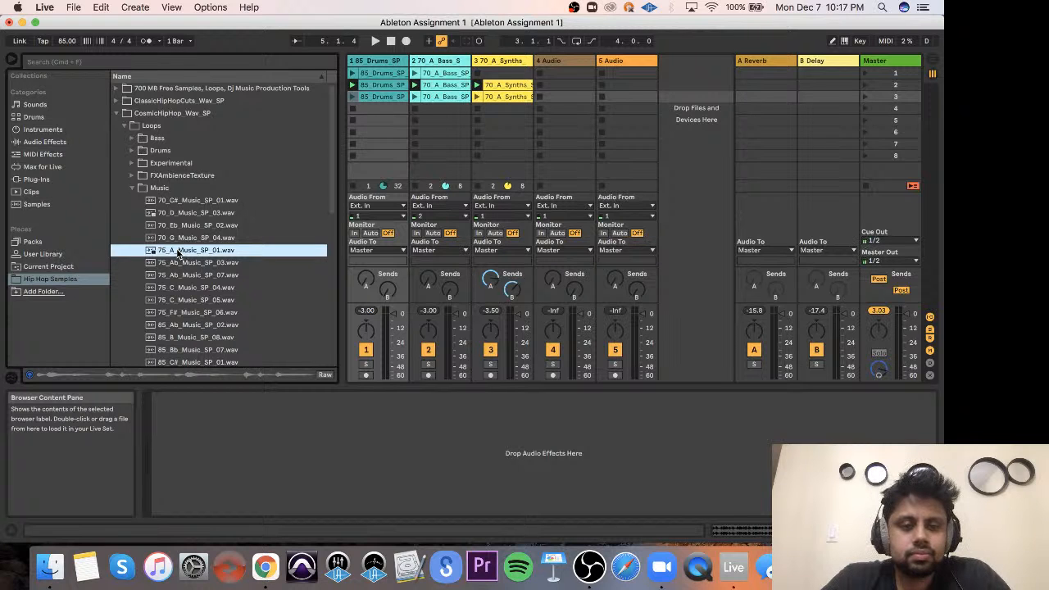
{"action": "left_click_drag", "start_coordinate": [179, 253], "coordinate": [558, 109]}
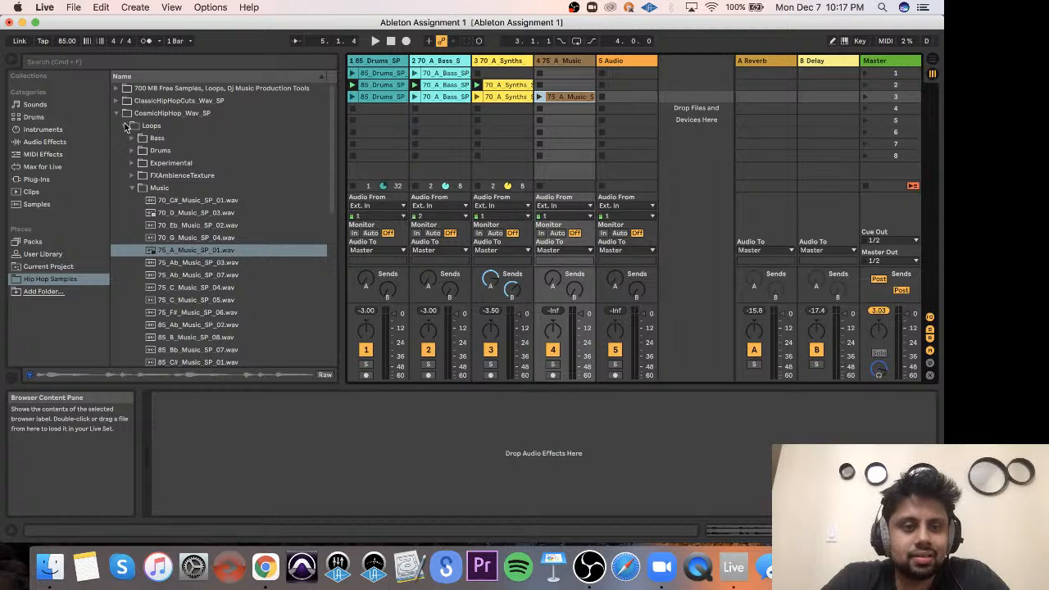
Audition piano loops from the ClassicHipHopCuts_Wav_SP library, including Piano&BassChop, SLowwwwPiano and DarkPiano.
{"action": "left_click", "coordinate": [132, 189]}
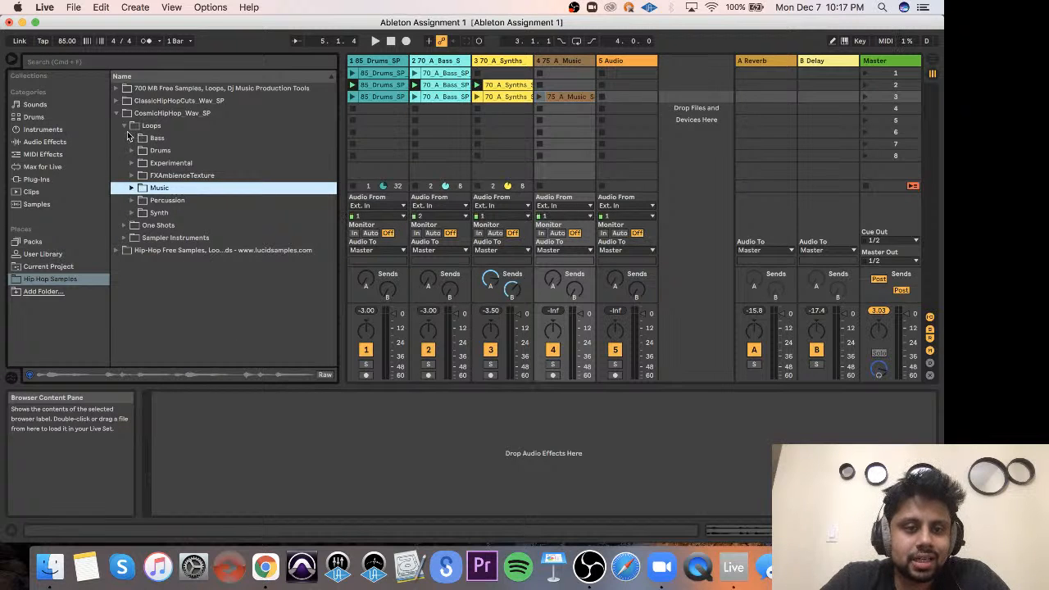
{"action": "left_click", "coordinate": [125, 126]}
{"action": "left_click", "coordinate": [116, 113]}
{"action": "left_click", "coordinate": [116, 101]}
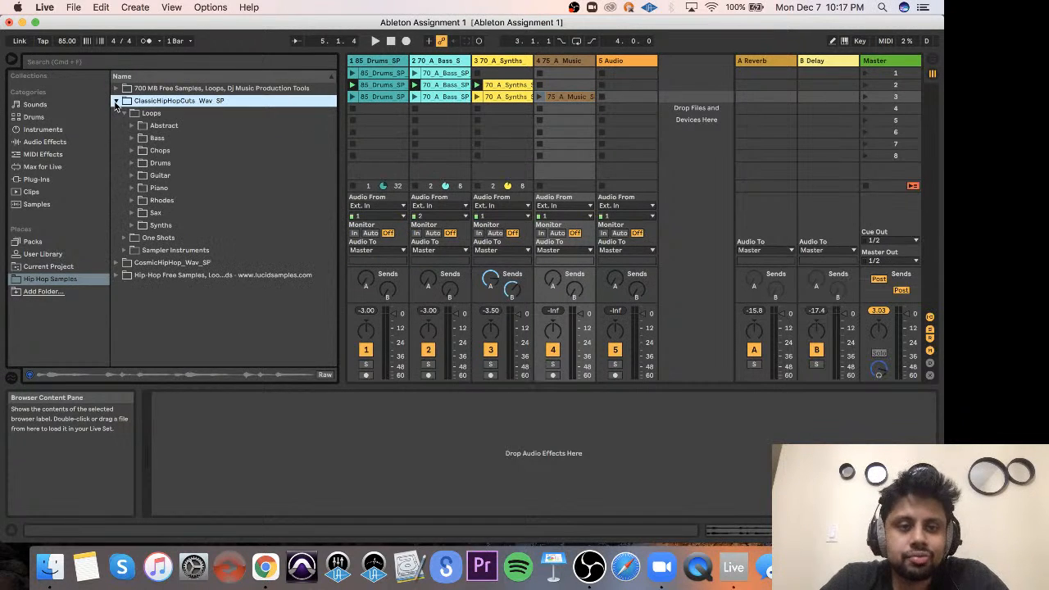
{"action": "left_click", "coordinate": [132, 188]}
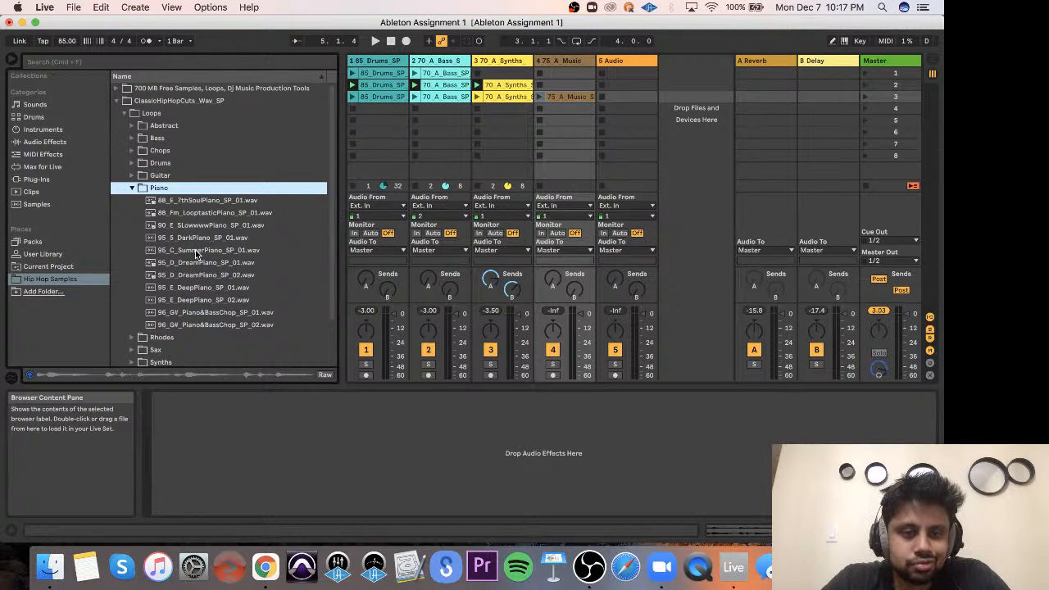
{"action": "left_click", "coordinate": [201, 315]}
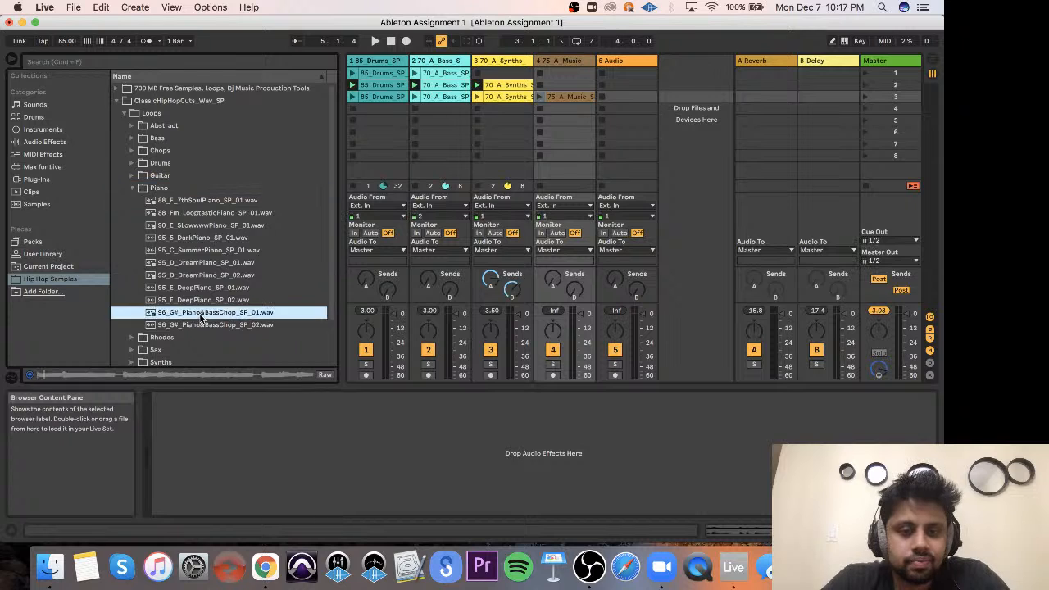
{"action": "left_click", "coordinate": [202, 325]}
{"action": "left_click", "coordinate": [210, 227]}
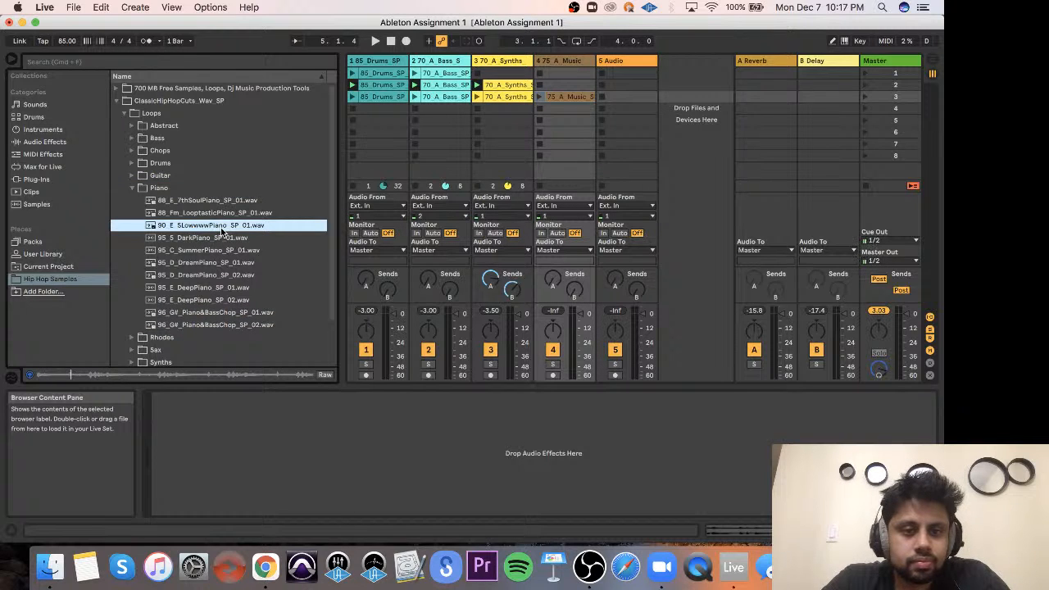
{"action": "left_click", "coordinate": [219, 237]}
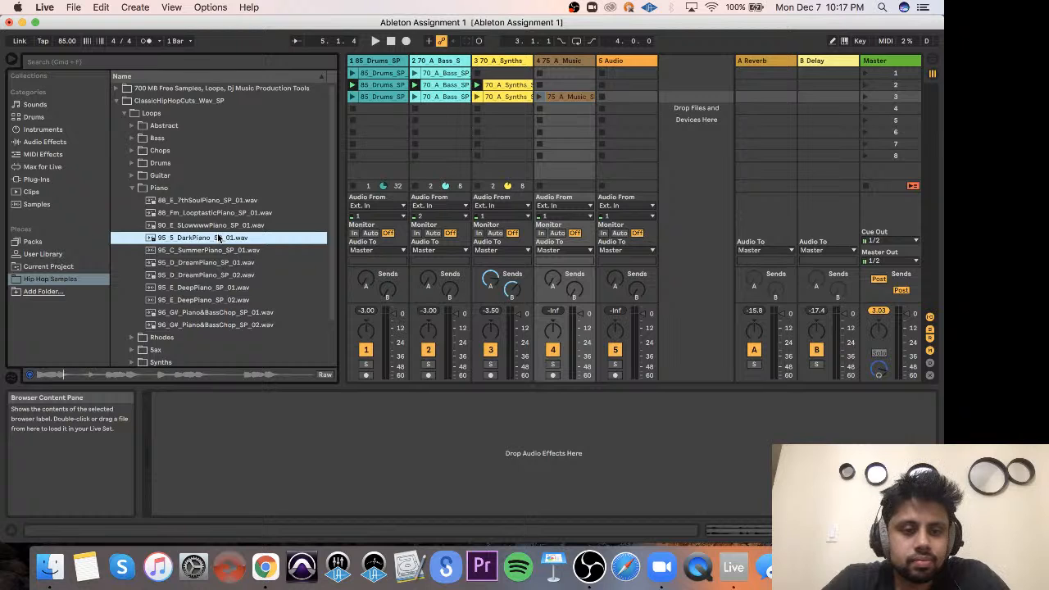
Load 90_E_SLowwwwPiano_SP_01.wav into track 5's scene 3 slot and transpose the clip up 5 semitones.
{"action": "left_click_drag", "start_coordinate": [219, 226], "coordinate": [621, 104]}
{"action": "double_click", "coordinate": [621, 103]}
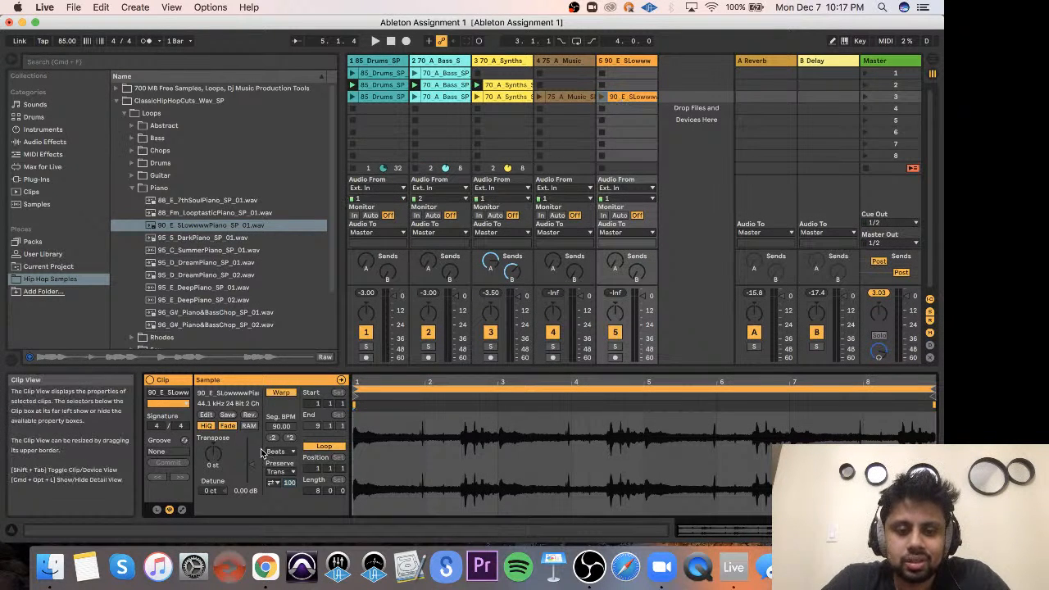
{"action": "left_click_drag", "start_coordinate": [216, 457], "coordinate": [216, 455]}
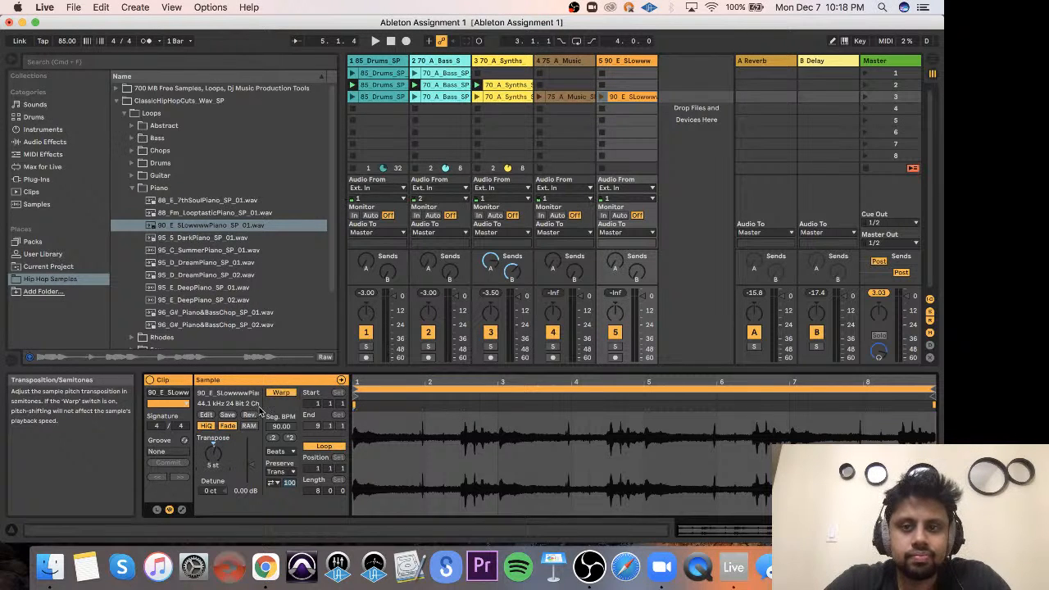
Launch scene 3 and delete the music clip from track 4.
{"action": "left_click", "coordinate": [865, 96]}
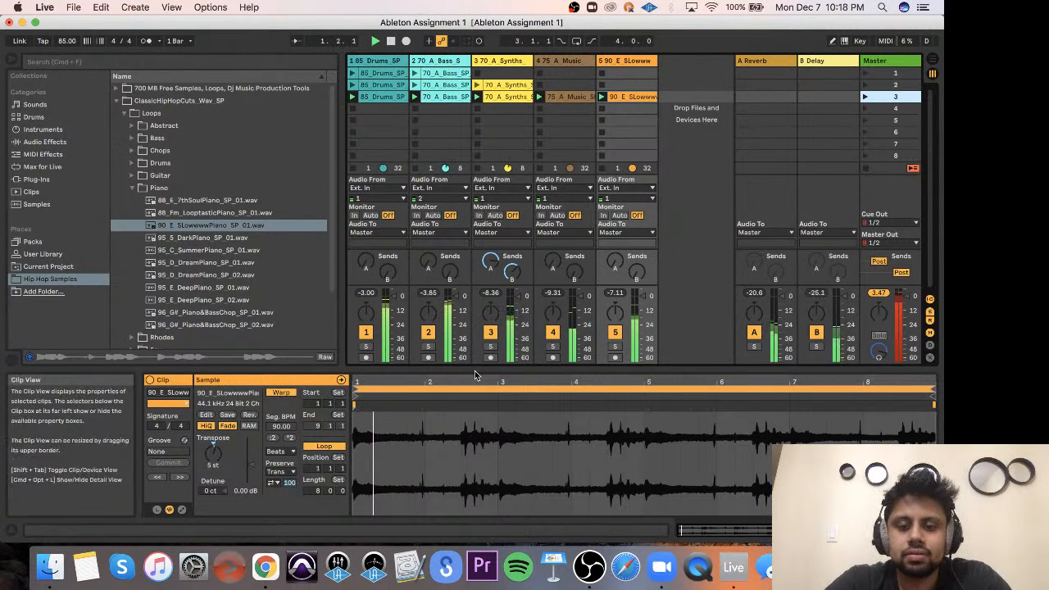
{"action": "left_click", "coordinate": [572, 98]}
{"action": "key", "text": "Delete"}
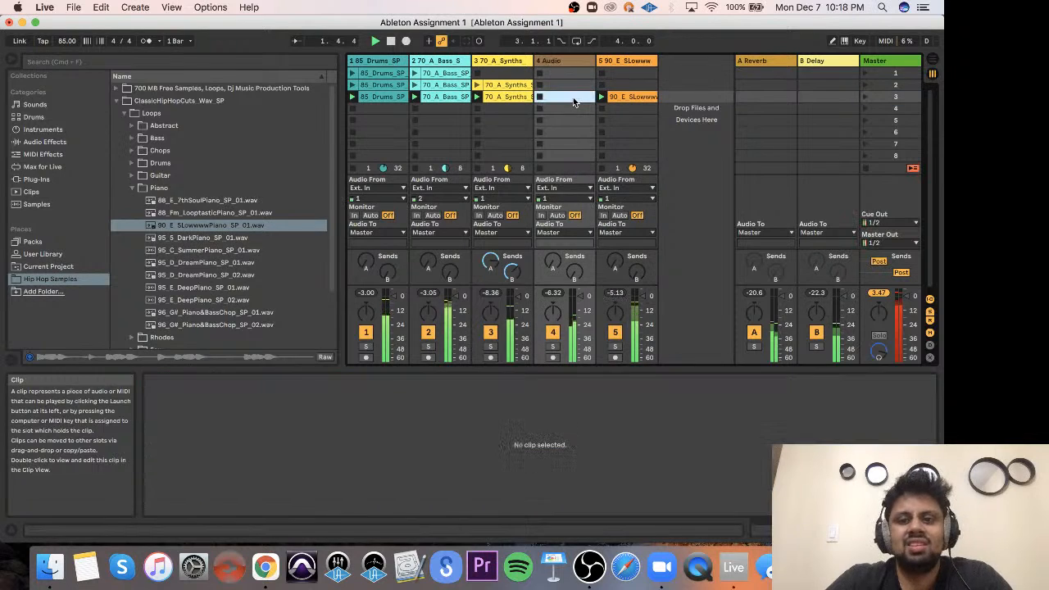
Play scene 3 again with the piano loop, stop playback, and delete the piano clip from track 5.
{"action": "left_click", "coordinate": [642, 98]}
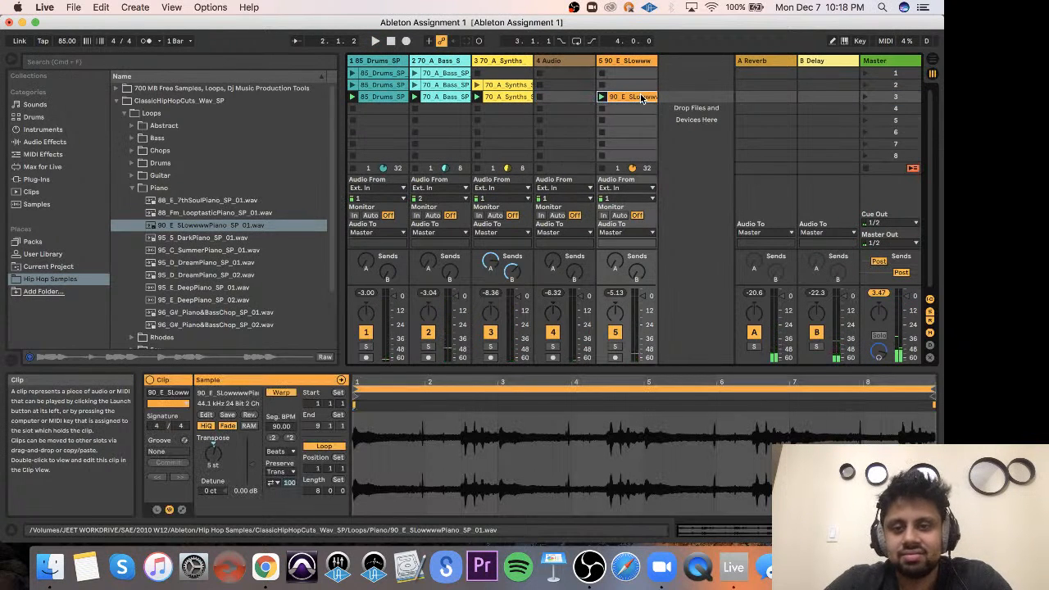
{"action": "left_click", "coordinate": [864, 97]}
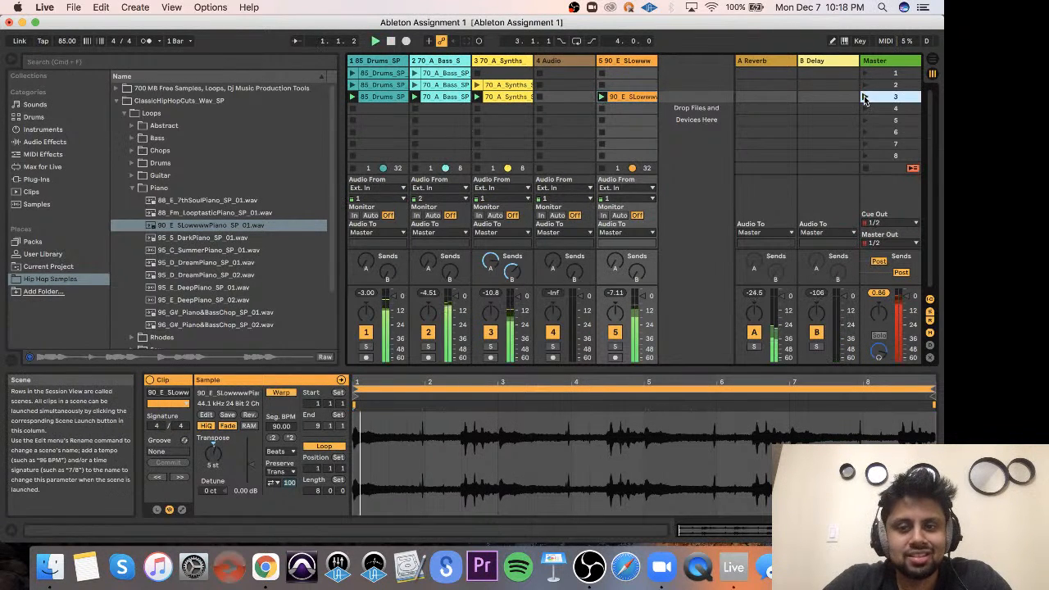
{"action": "key", "text": "space"}
{"action": "left_click", "coordinate": [628, 97]}
{"action": "key", "text": "Delete"}
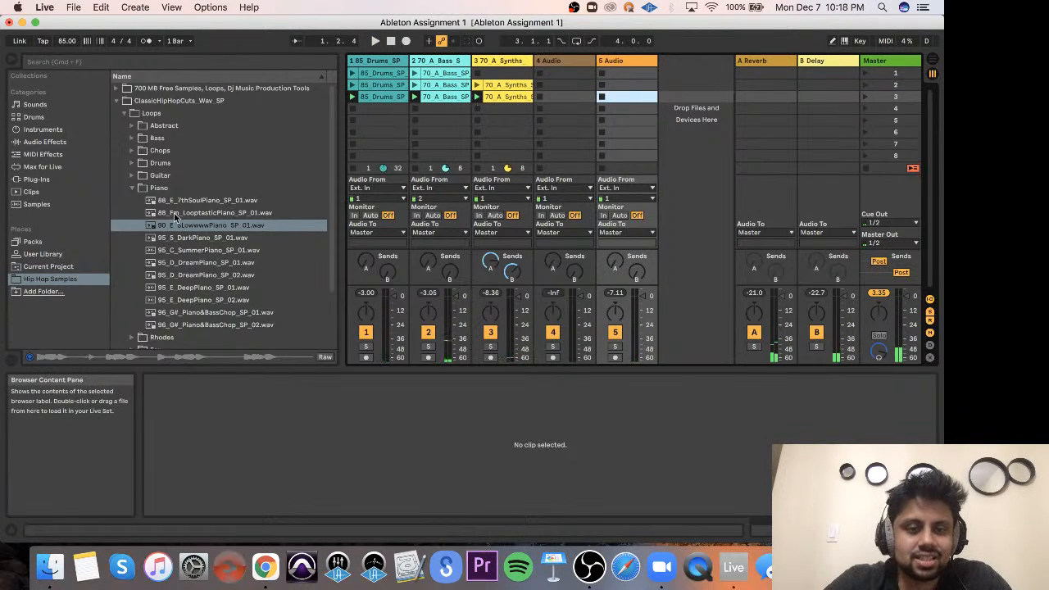
Load 96_A_MaunualDelaySax_SP_01.wav from the Sax loops into track 4's scene 3 slot and launch scene 3.
{"action": "left_click", "coordinate": [132, 190]}
{"action": "left_click", "coordinate": [132, 214]}
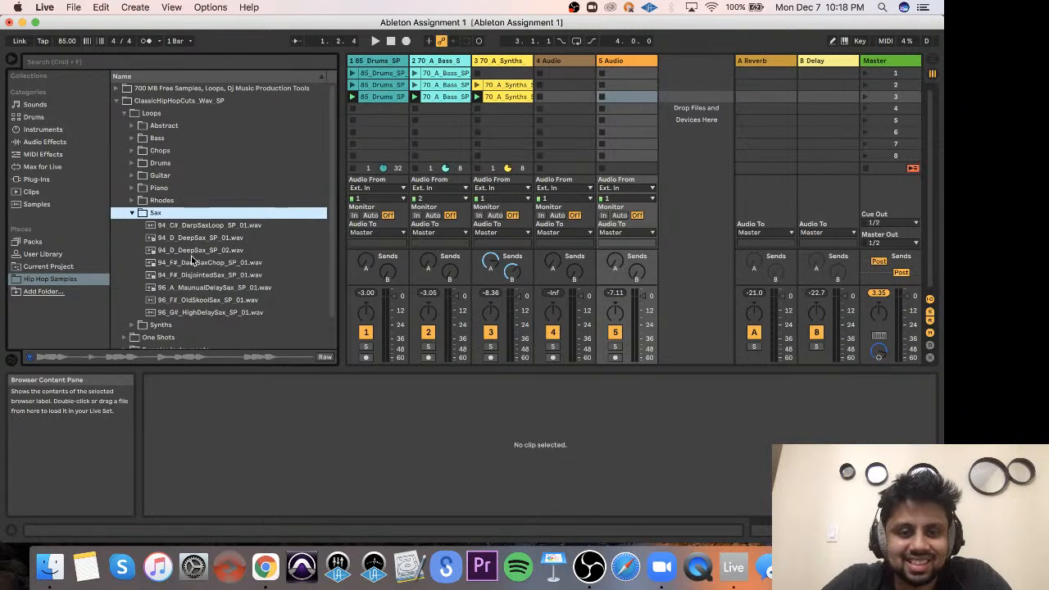
{"action": "left_click", "coordinate": [191, 288]}
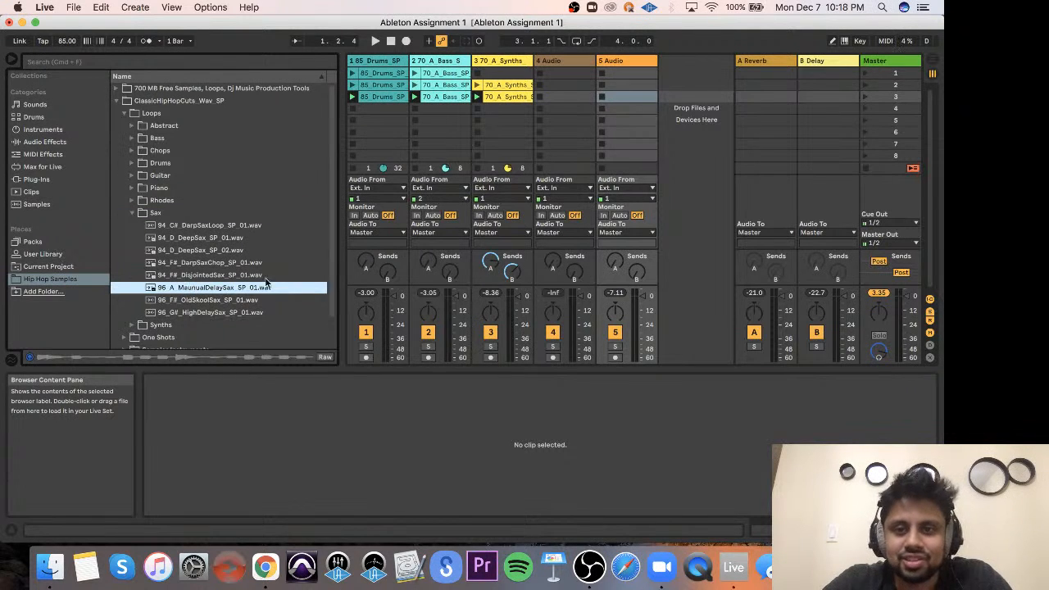
{"action": "left_click_drag", "start_coordinate": [266, 282], "coordinate": [570, 99]}
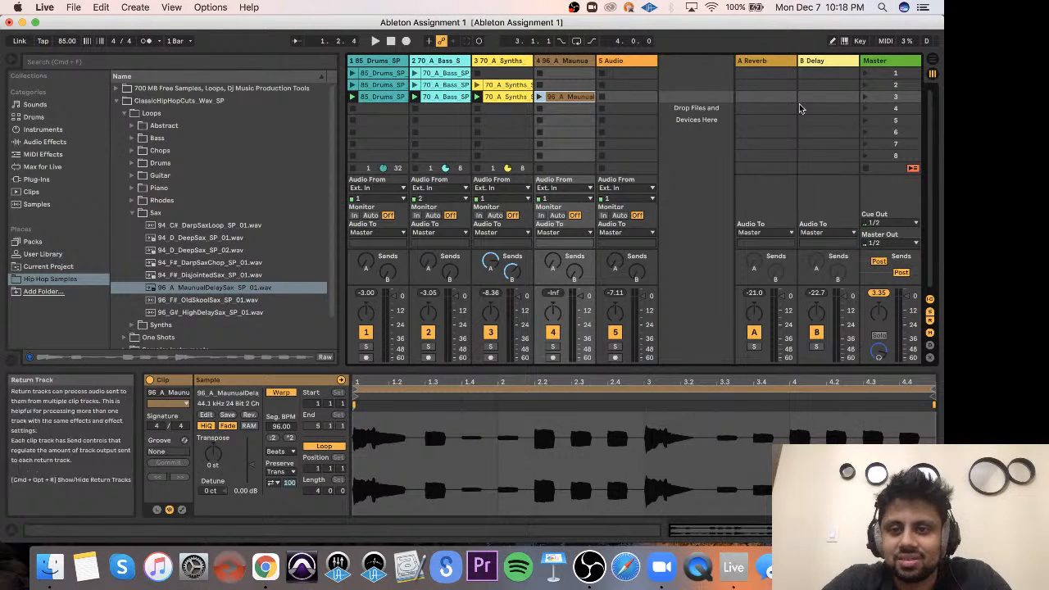
{"action": "left_click", "coordinate": [865, 96]}
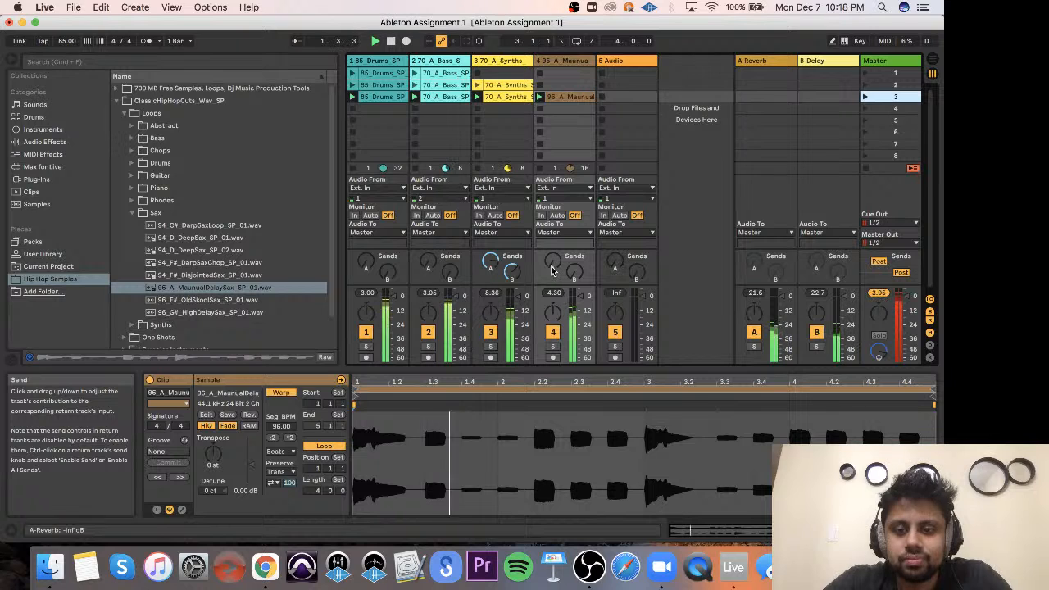
Raise the sax track's reverb and delay sends and lower the synths track's volume during playback, ending with all clips stopped.
{"action": "left_click_drag", "start_coordinate": [553, 262], "coordinate": [554, 210]}
{"action": "left_click_drag", "start_coordinate": [574, 272], "coordinate": [574, 217]}
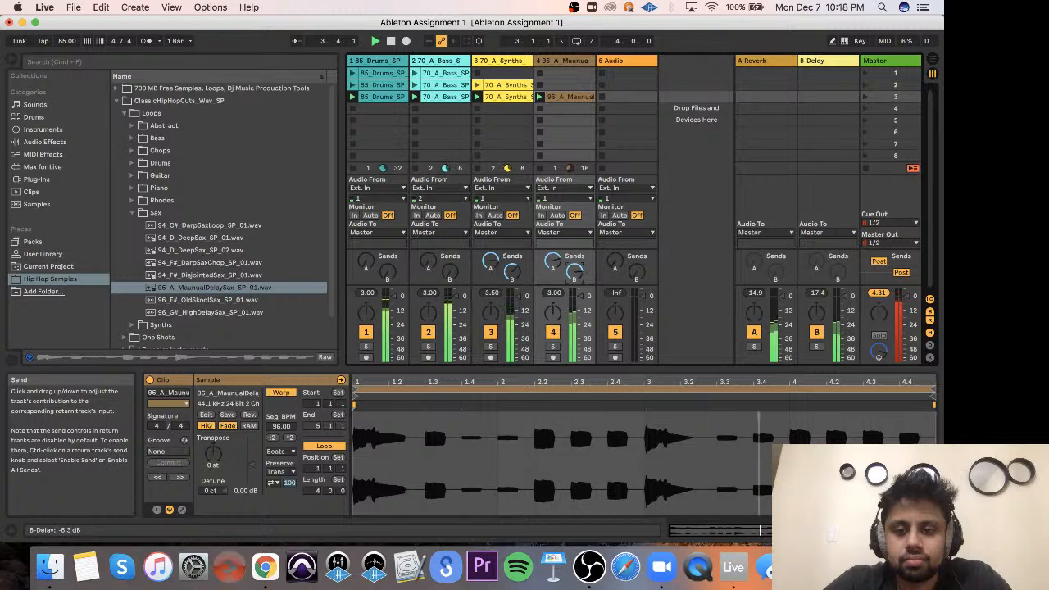
{"action": "left_click_drag", "start_coordinate": [522, 297], "coordinate": [521, 298]}
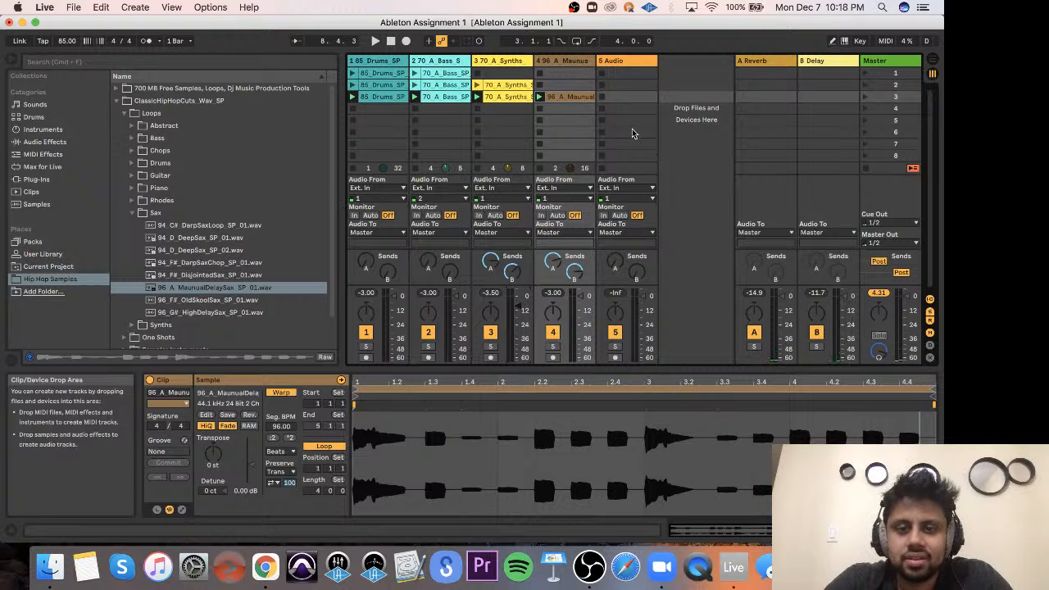
{"action": "left_click", "coordinate": [864, 170]}
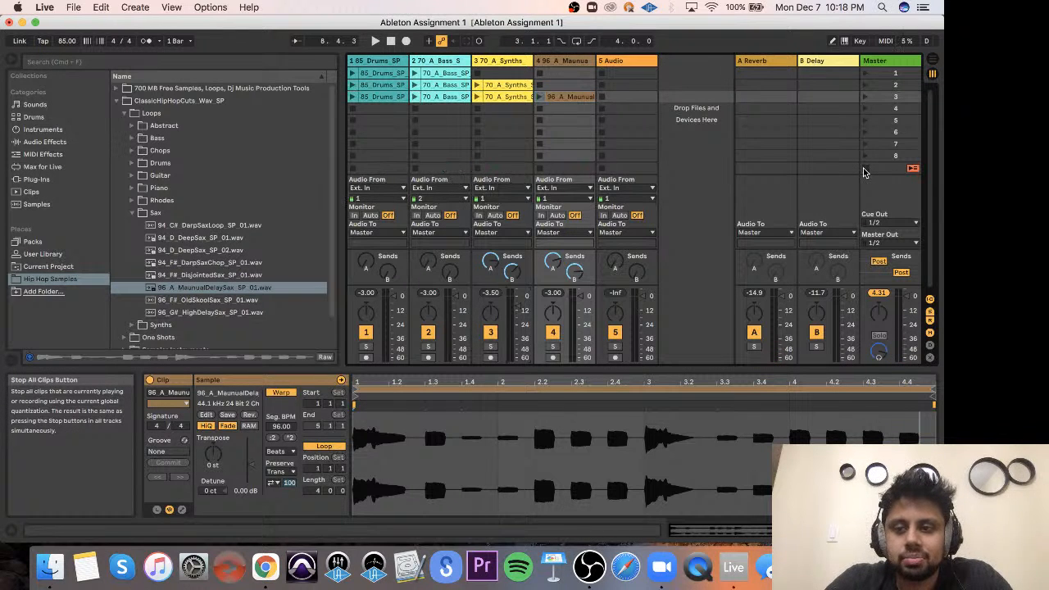
{"action": "left_click", "coordinate": [534, 434]}
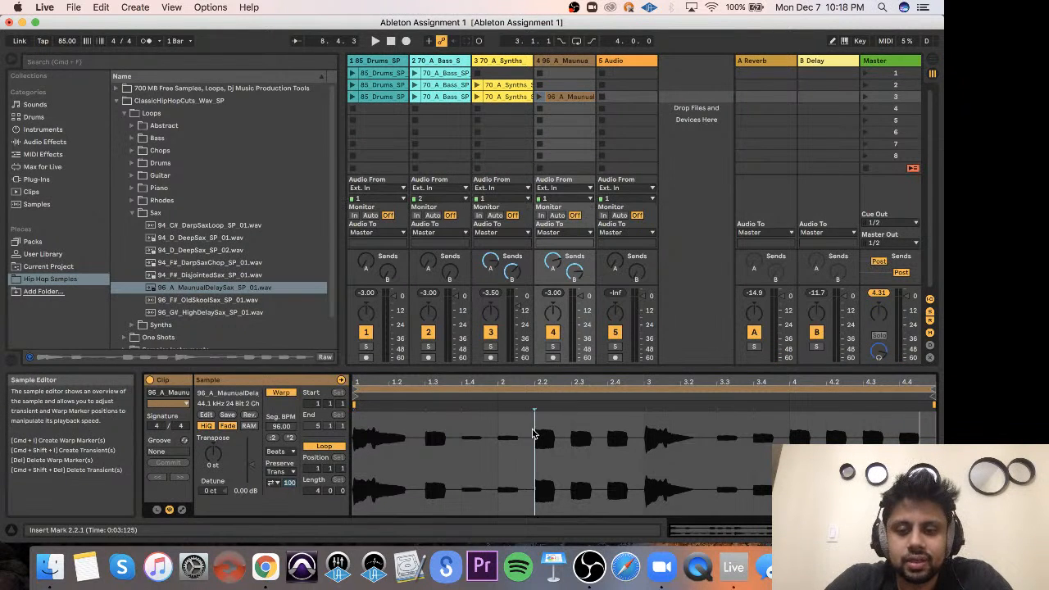
{"action": "left_click", "coordinate": [475, 434]}
{"action": "left_click", "coordinate": [461, 429]}
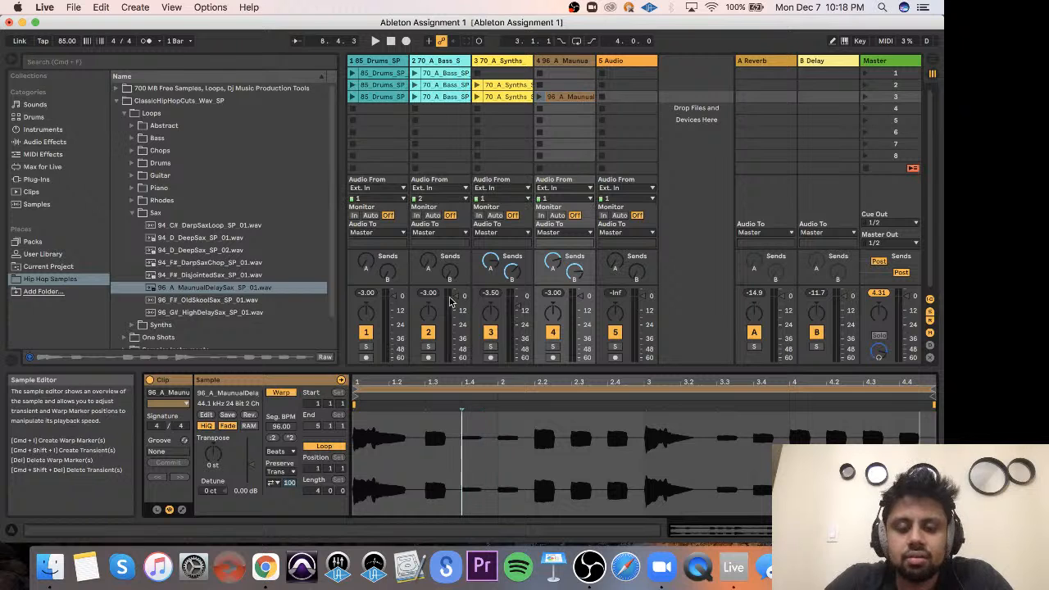
{"action": "left_click", "coordinate": [686, 131]}
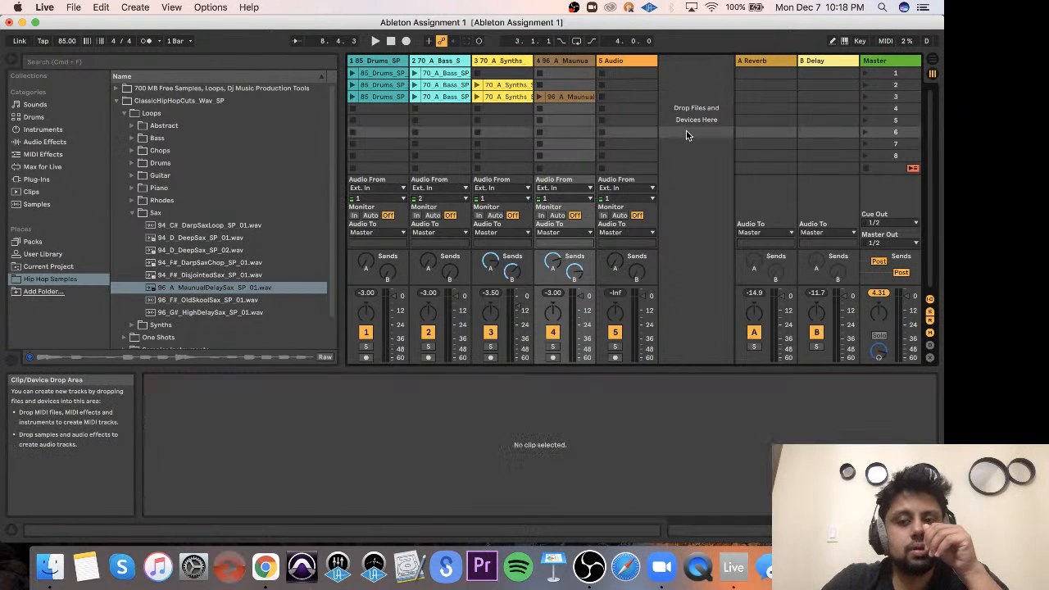
{"action": "left_click", "coordinate": [613, 96]}
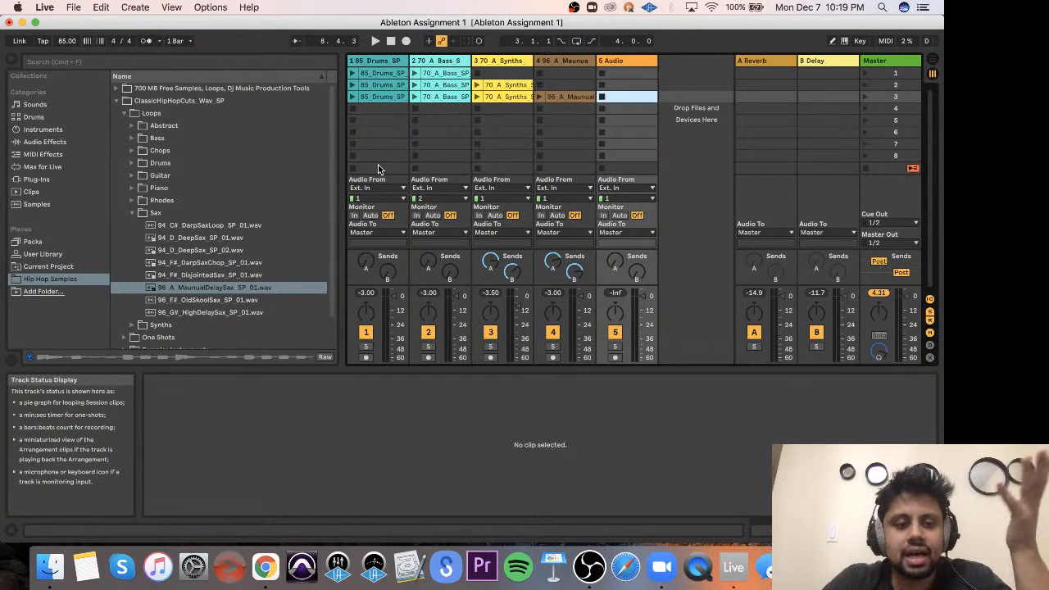
Move the arrangement insert point to the start of the timeline and check the metronome's 1 Bar count-in.
{"action": "left_click", "coordinate": [133, 213]}
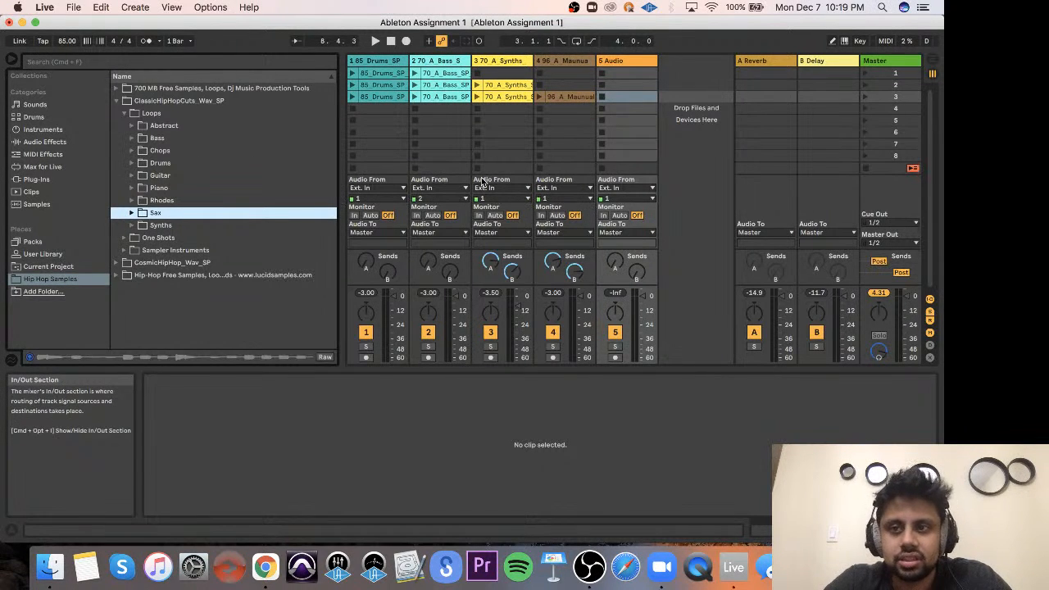
{"action": "key", "text": "Tab"}
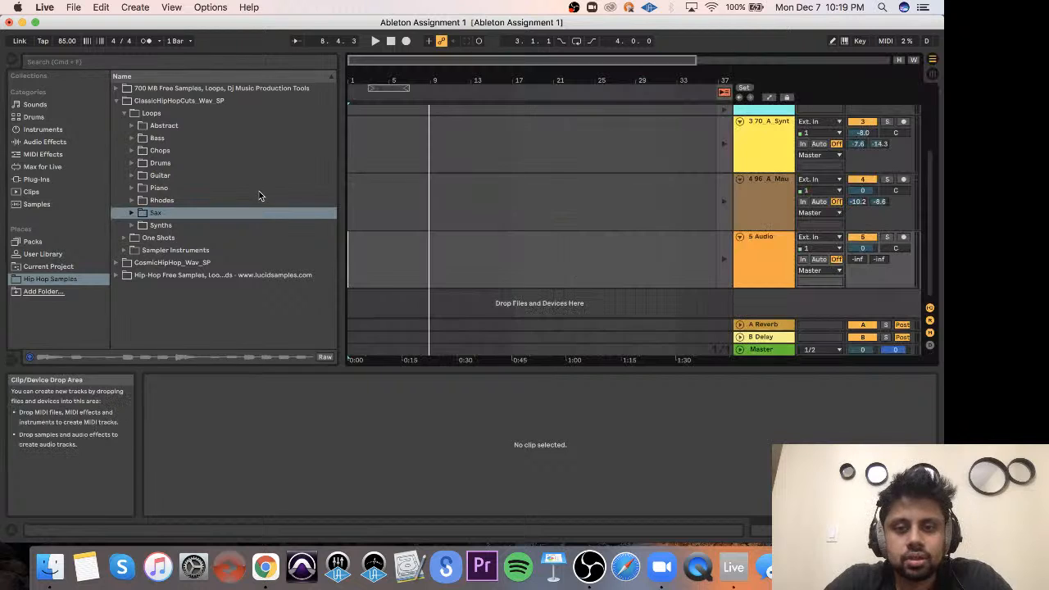
{"action": "left_click", "coordinate": [348, 123]}
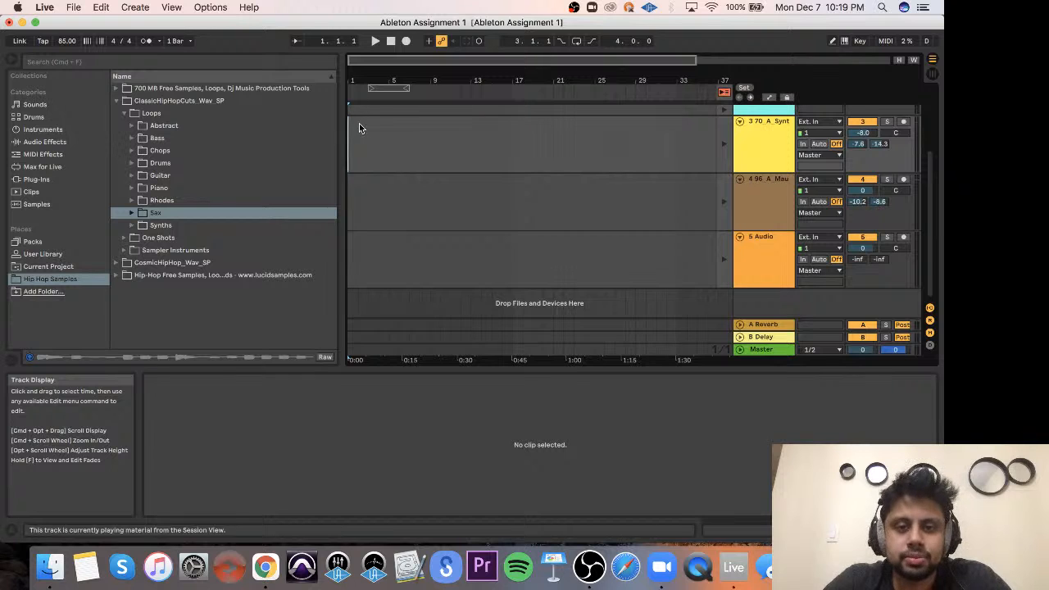
{"action": "key", "text": "Tab"}
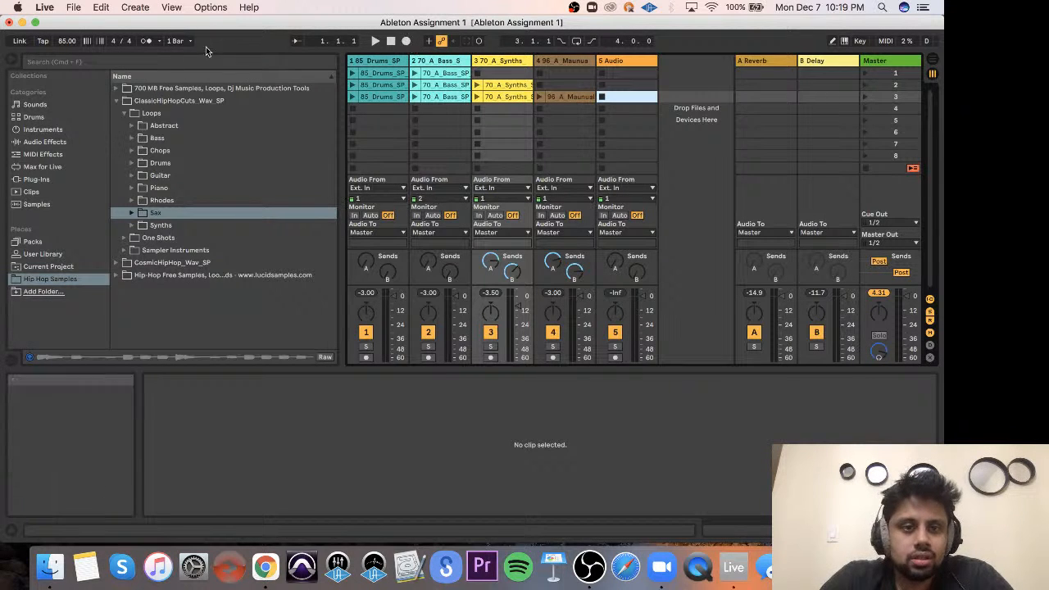
{"action": "left_click", "coordinate": [158, 41]}
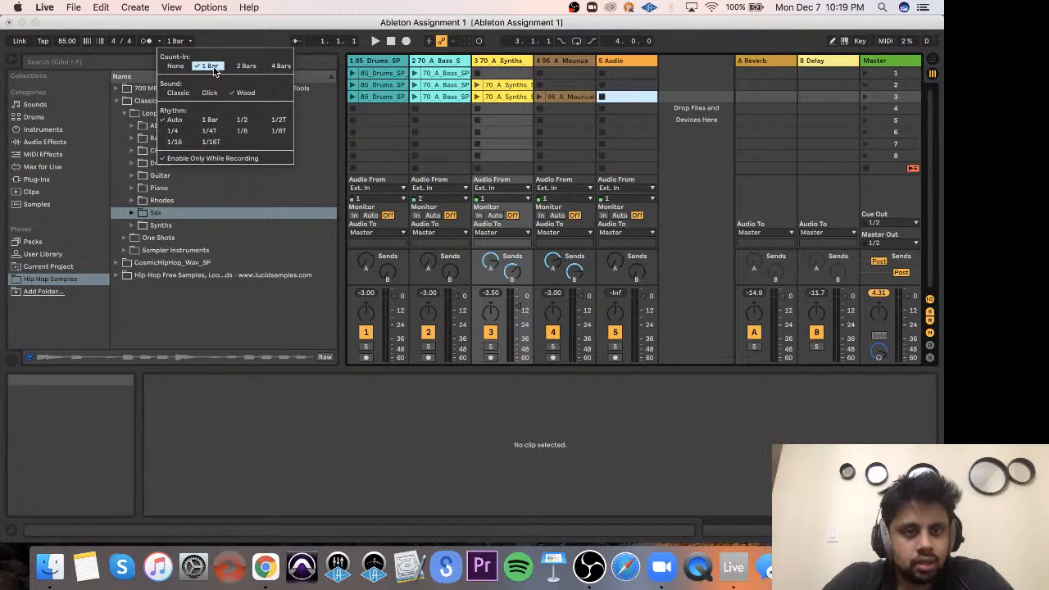
Start recording into the arrangement and launch scenes 1, 2 and 3 in succession, checking the recorded clips on the timeline.
{"action": "left_click", "coordinate": [406, 44]}
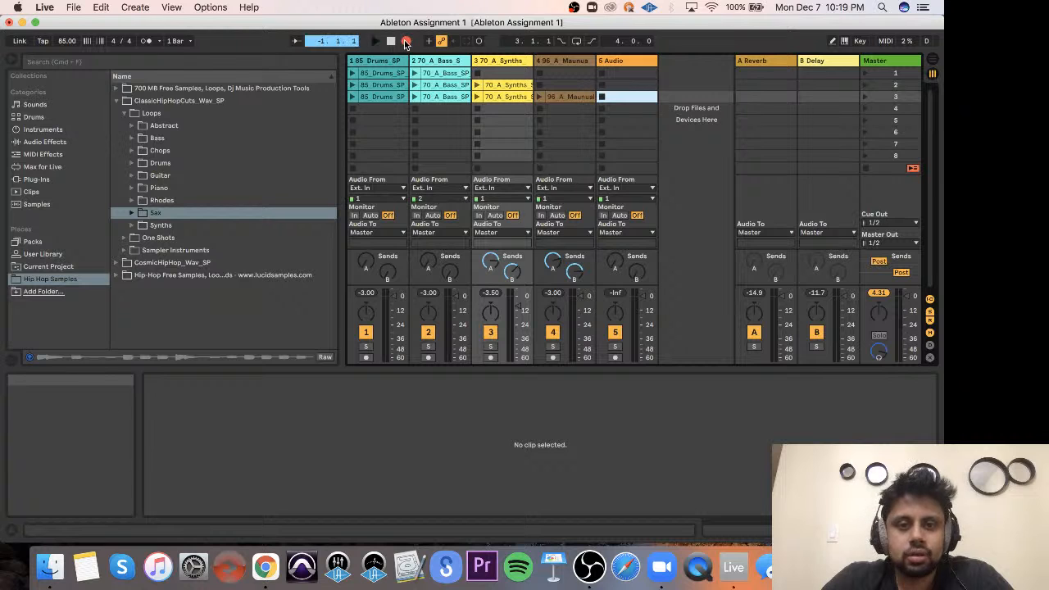
{"action": "left_click", "coordinate": [863, 73]}
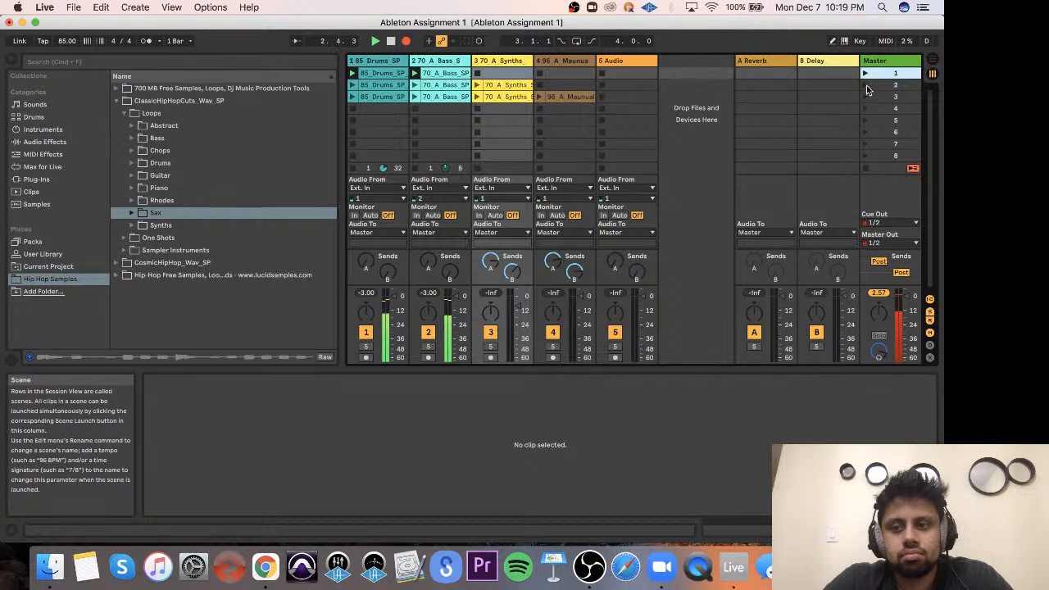
{"action": "left_click", "coordinate": [865, 85]}
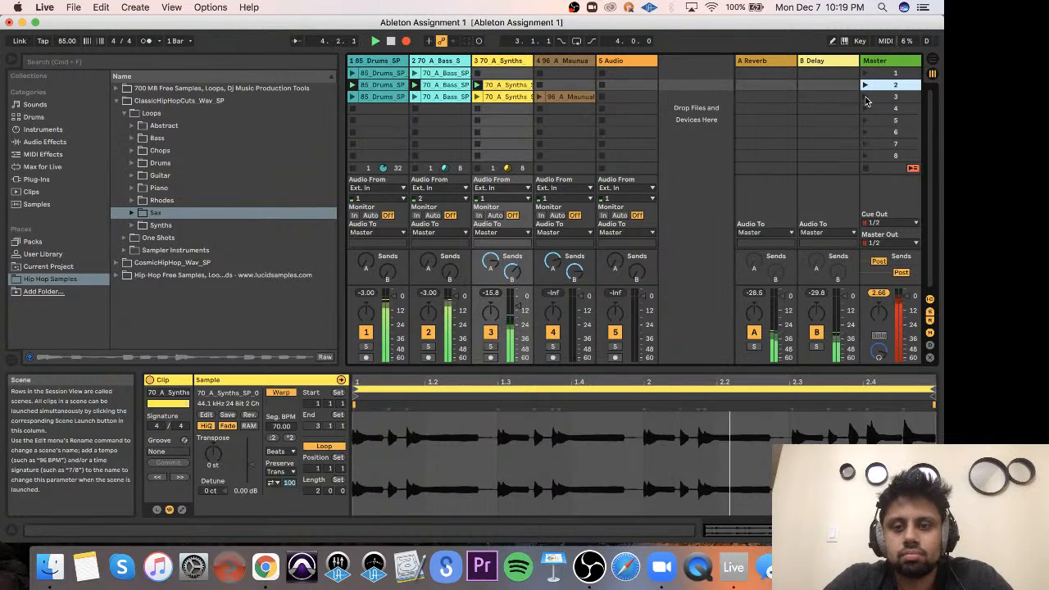
{"action": "key", "text": "Tab"}
{"action": "key", "text": "Tab"}
{"action": "key", "text": "Tab"}
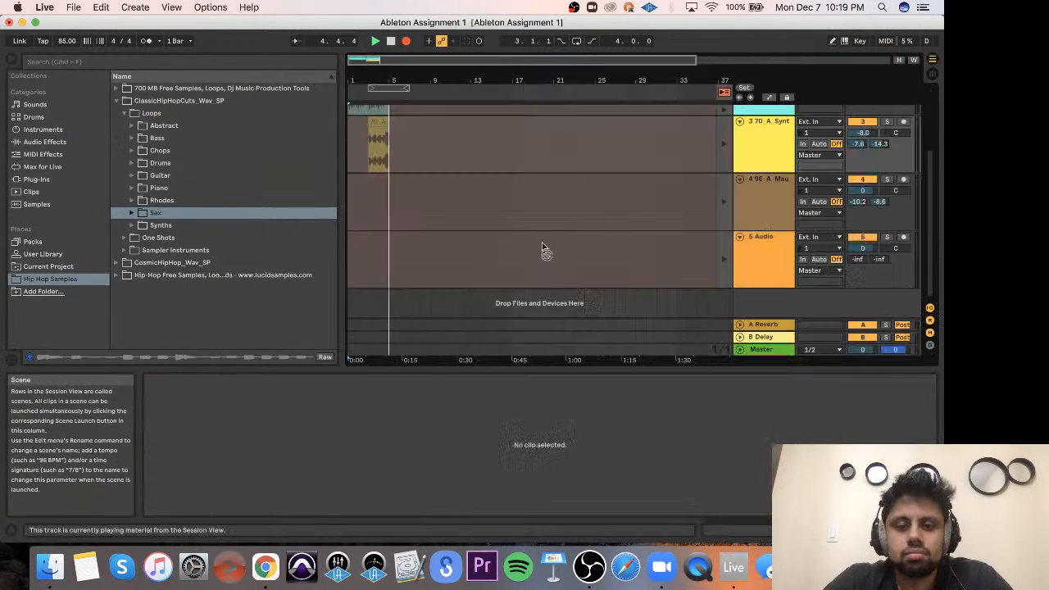
{"action": "key", "text": "Tab"}
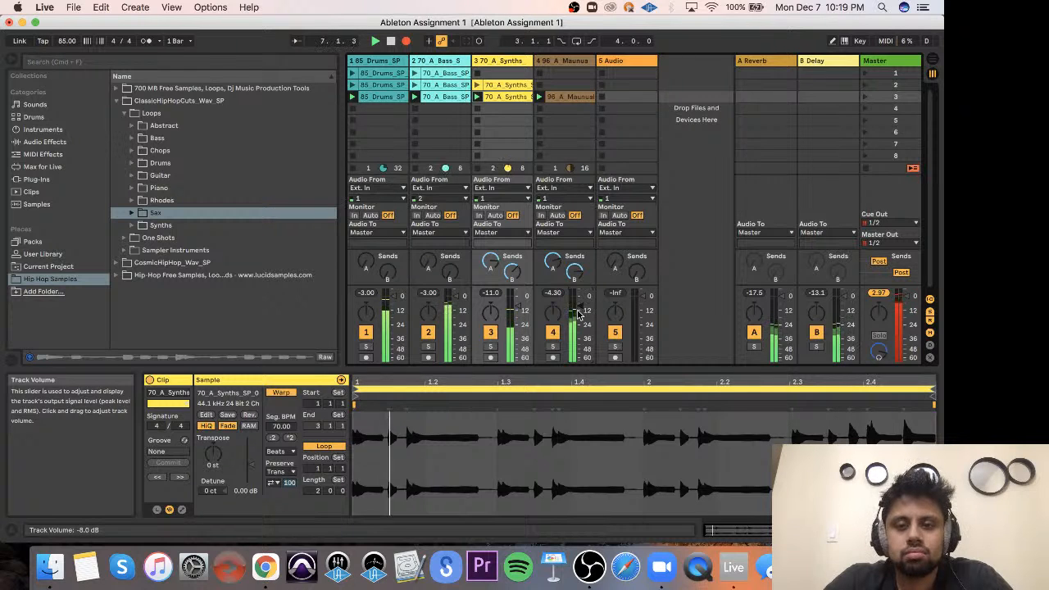
{"action": "key", "text": "Tab"}
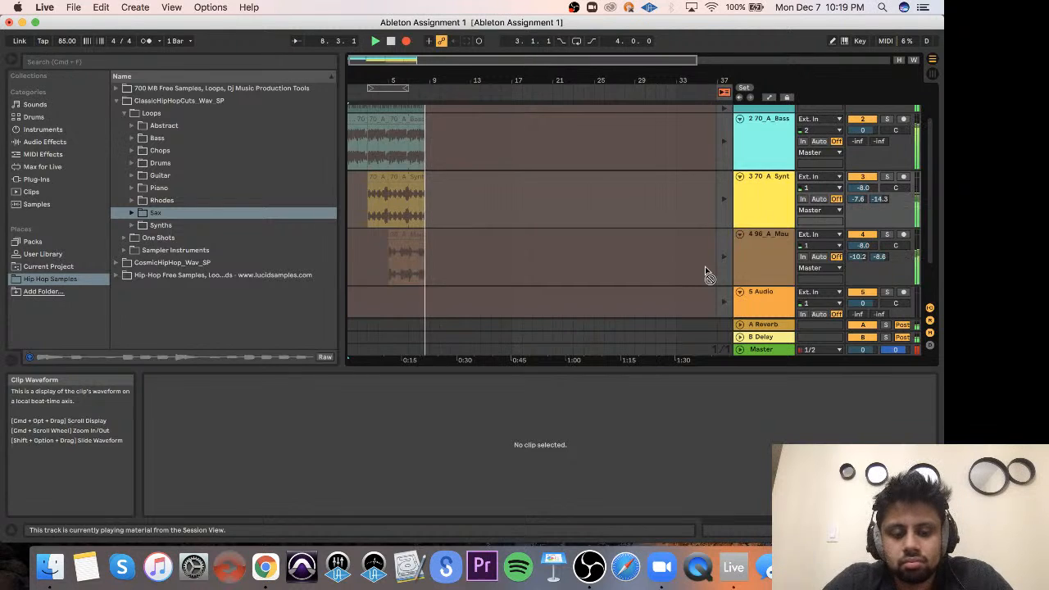
{"action": "key", "text": "Tab"}
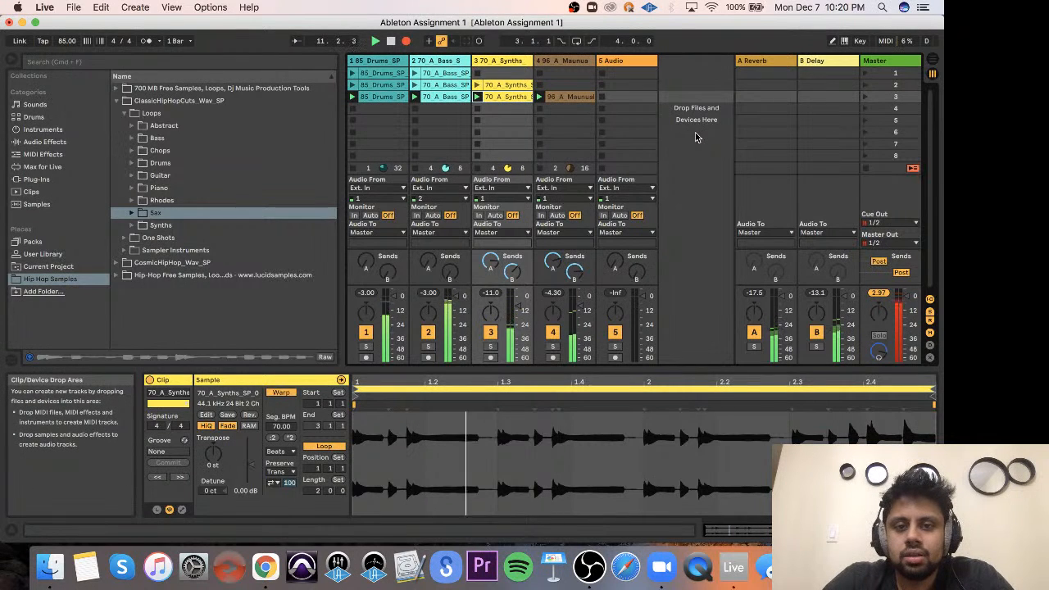
Record a drums-only break by stopping all clips and launching the first drum clip, followed by scene 2.
{"action": "left_click", "coordinate": [868, 169]}
{"action": "left_click", "coordinate": [353, 74]}
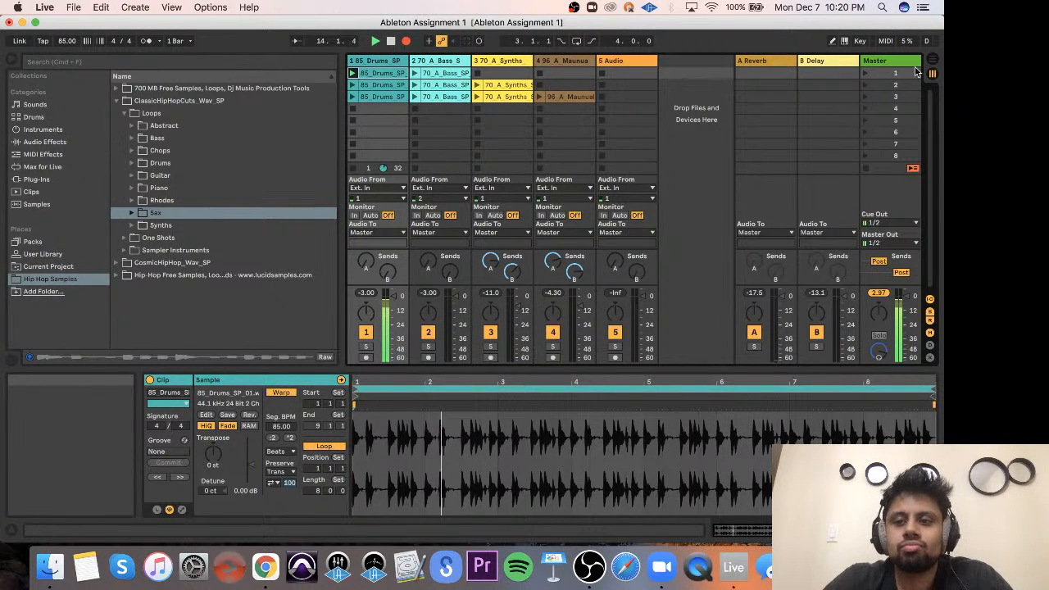
{"action": "left_click", "coordinate": [865, 84]}
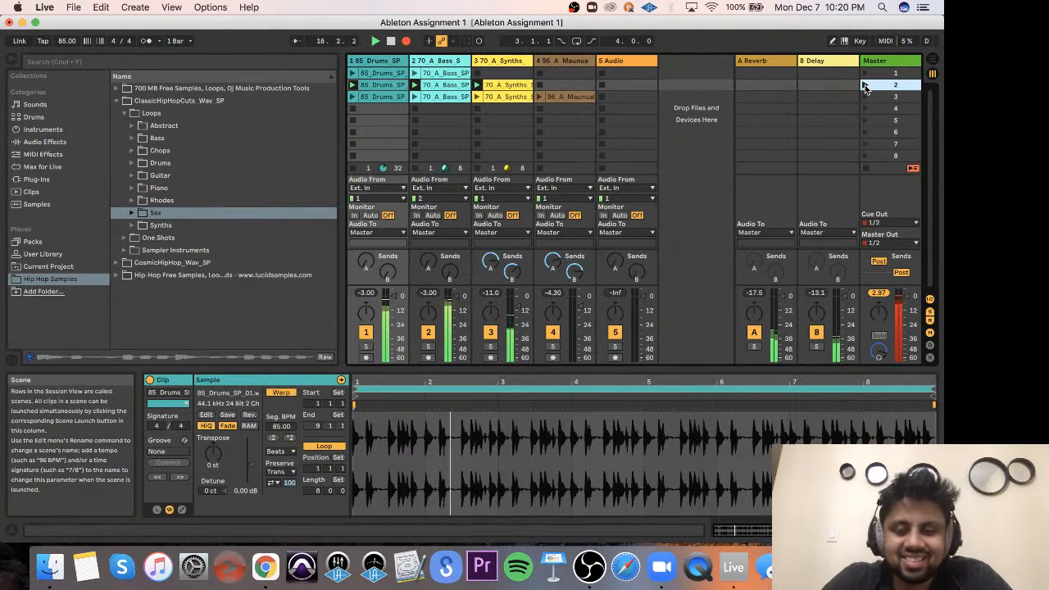
Stop the recording and switch all tracks back to playing the recorded arrangement.
{"action": "key", "text": "Tab"}
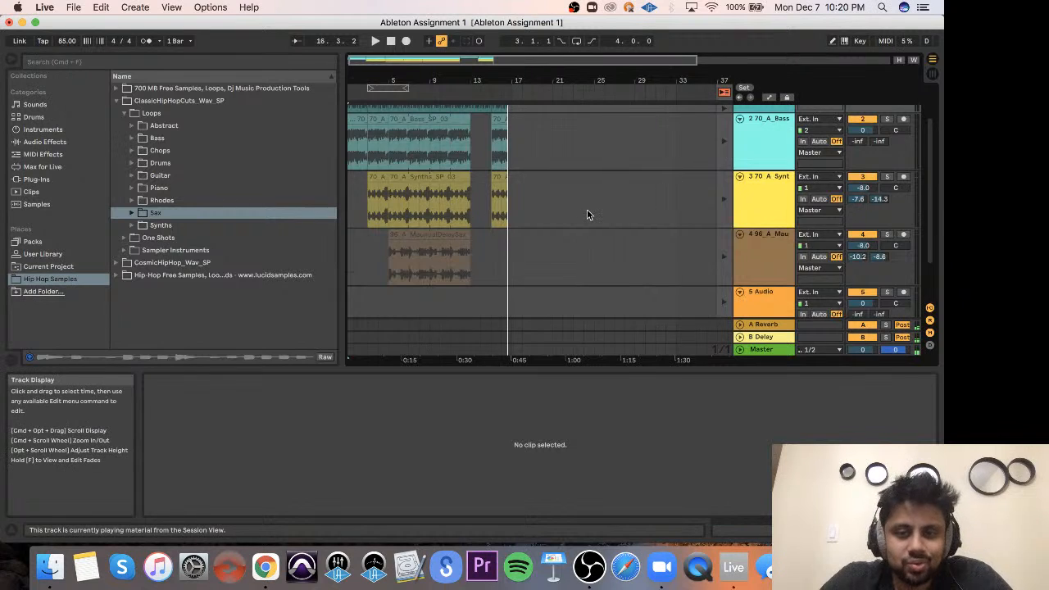
{"action": "scroll", "coordinate": [587, 214], "scroll_direction": "up", "scroll_amount": 3}
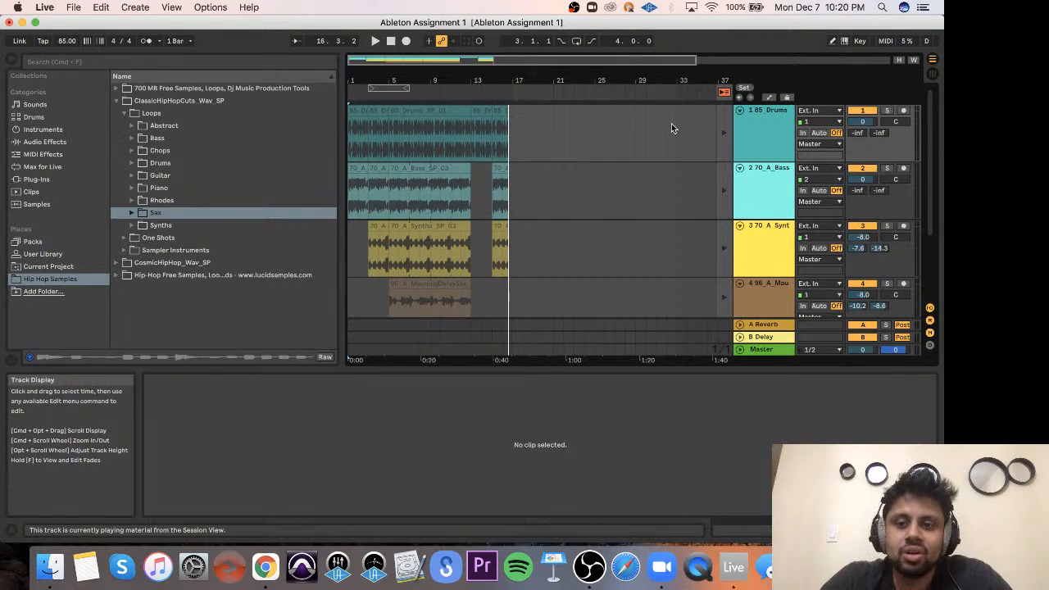
{"action": "left_click", "coordinate": [724, 94]}
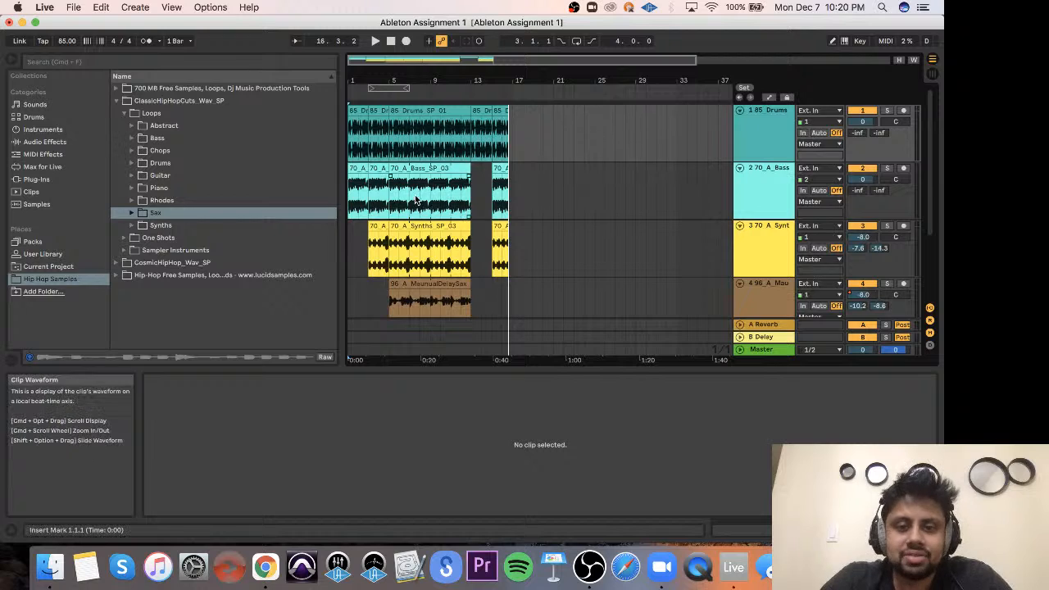
{"action": "scroll", "coordinate": [359, 215], "scroll_direction": "up", "scroll_amount": 5}
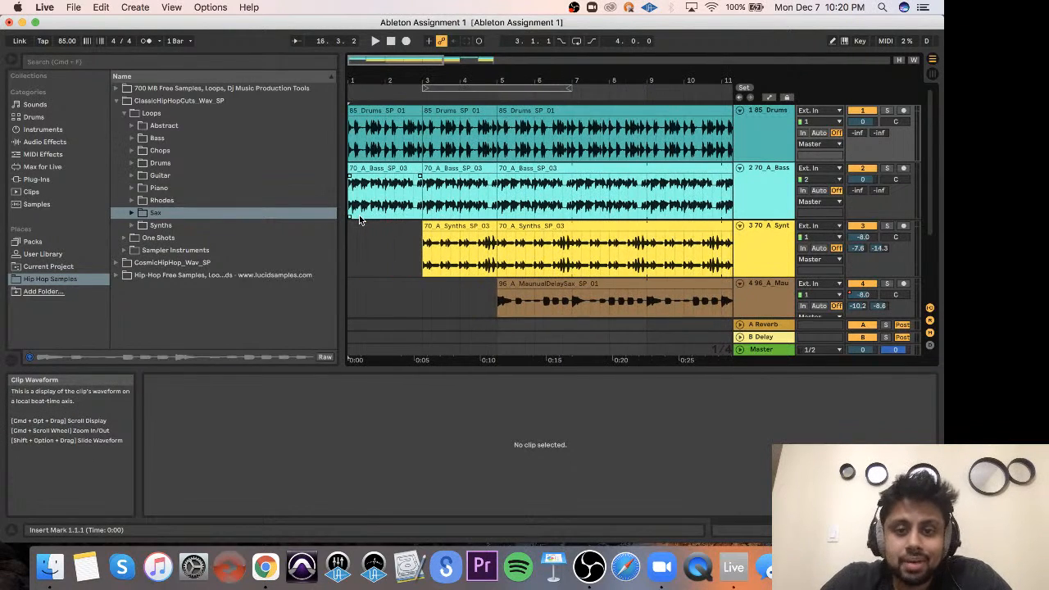
Split the second clip on the bass track at bar 4.
{"action": "left_click", "coordinate": [389, 178]}
{"action": "left_click", "coordinate": [387, 169]}
{"action": "mouse_move", "coordinate": [385, 169]}
{"action": "left_mouse_down"}
{"action": "mouse_move", "coordinate": [395, 176]}
{"action": "mouse_move", "coordinate": [378, 169]}
{"action": "left_mouse_up"}
{"action": "left_click", "coordinate": [459, 194]}
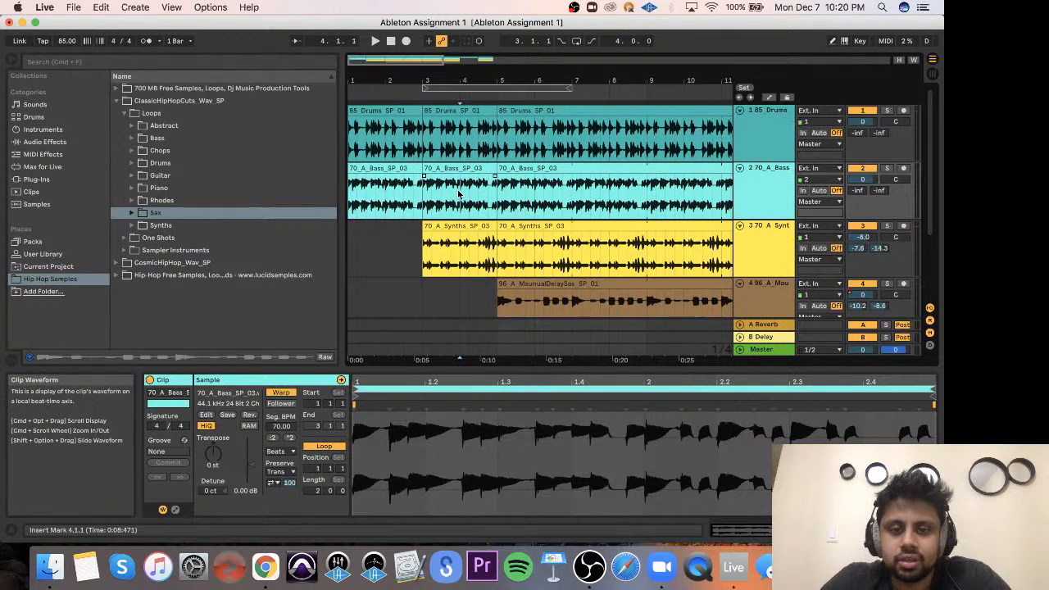
{"action": "key", "text": "super+e"}
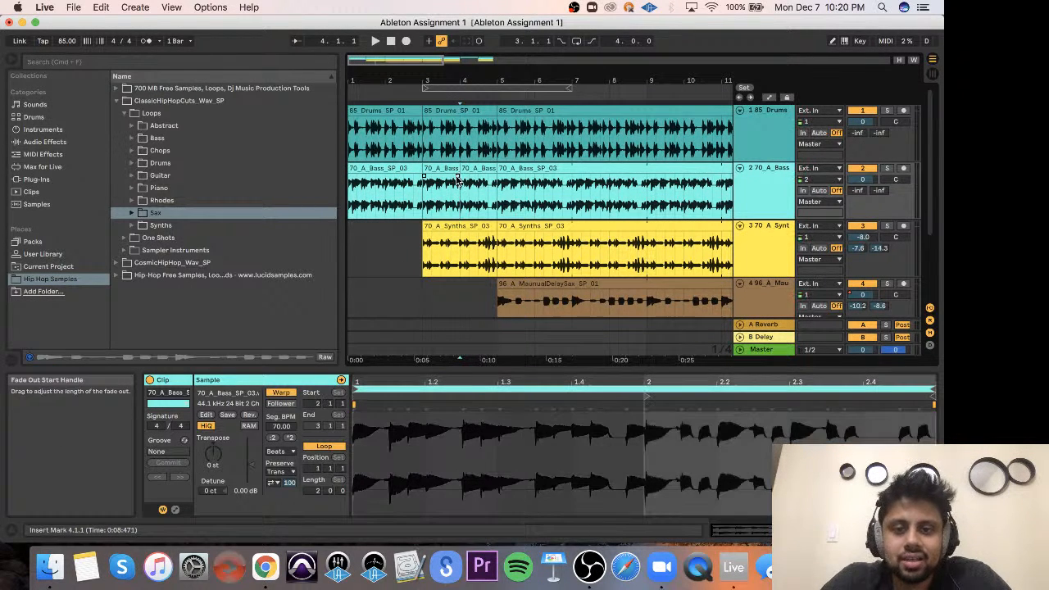
Try crossfading the bass clips around bar 5 and fading in the first bass clip, and undo the crossfades.
{"action": "left_click_drag", "start_coordinate": [480, 181], "coordinate": [527, 177]}
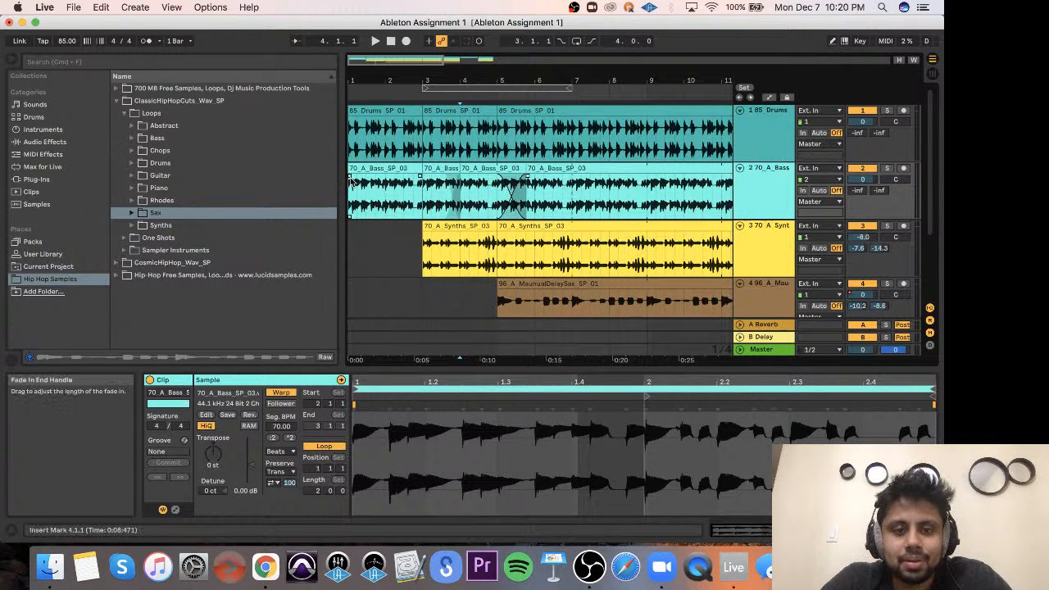
{"action": "left_click_drag", "start_coordinate": [350, 173], "coordinate": [380, 178]}
{"action": "key", "text": "super+z"}
{"action": "key", "text": "super+z"}
{"action": "key", "text": "super+z"}
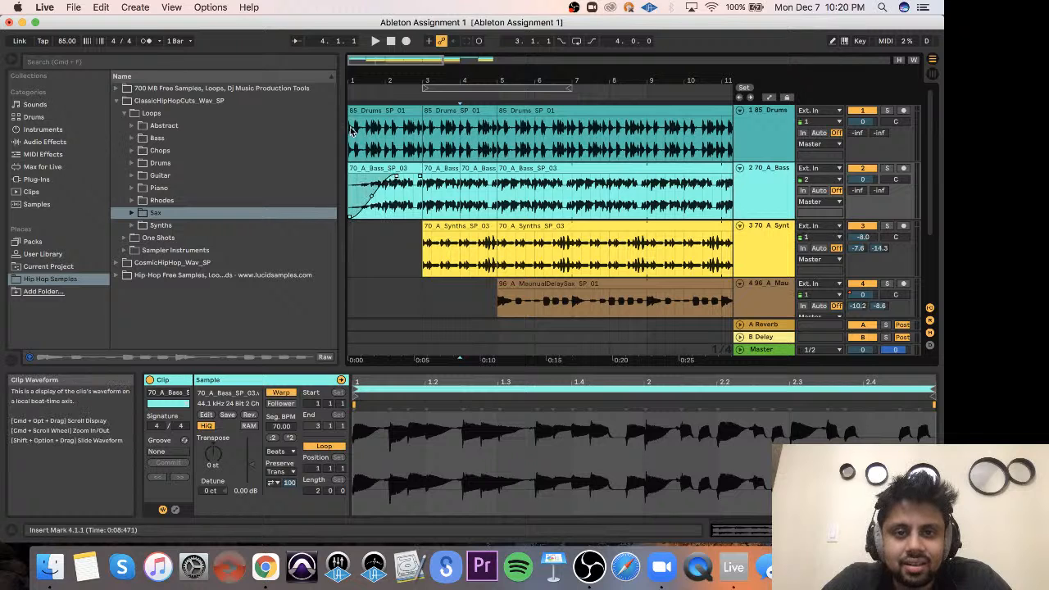
Fade in the first drum clip over about one and a half bars and delete the bass clip beneath it.
{"action": "left_click_drag", "start_coordinate": [351, 115], "coordinate": [404, 123]}
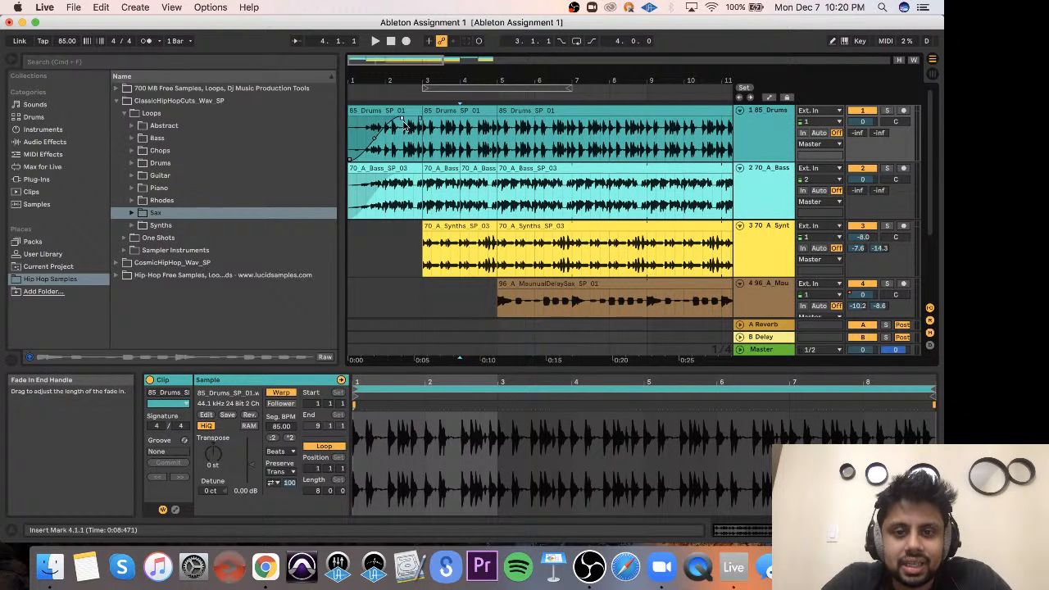
{"action": "left_click", "coordinate": [383, 181]}
{"action": "key", "text": "Delete"}
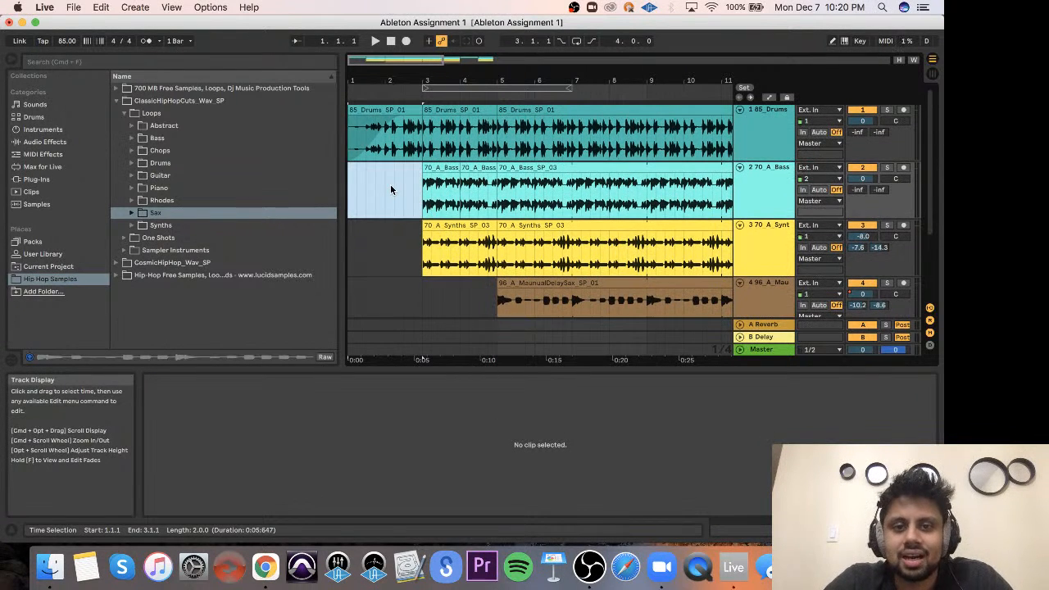
Play the arrangement from the first bar to listen to the drum fade-in and the bass entry.
{"action": "left_click", "coordinate": [376, 93]}
{"action": "left_click", "coordinate": [359, 94]}
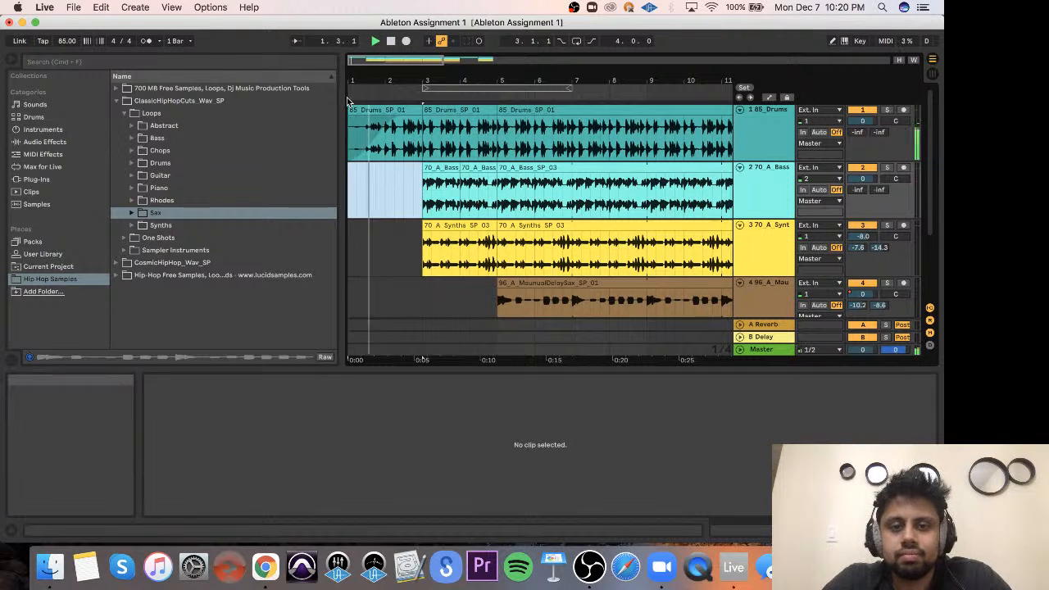
{"action": "left_click", "coordinate": [376, 182]}
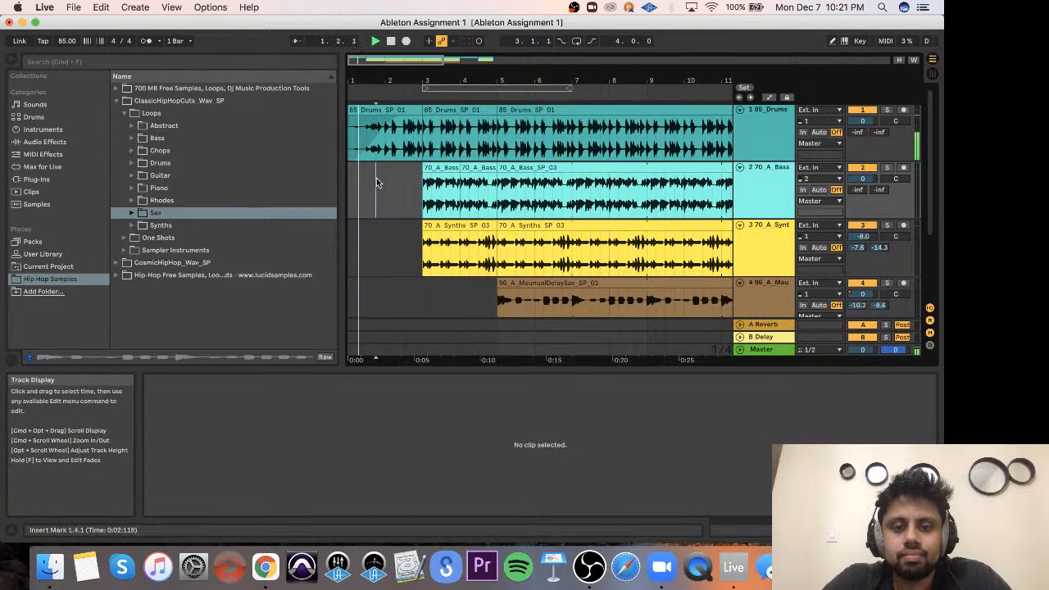
{"action": "scroll", "coordinate": [391, 187], "scroll_direction": "right", "scroll_amount": 2}
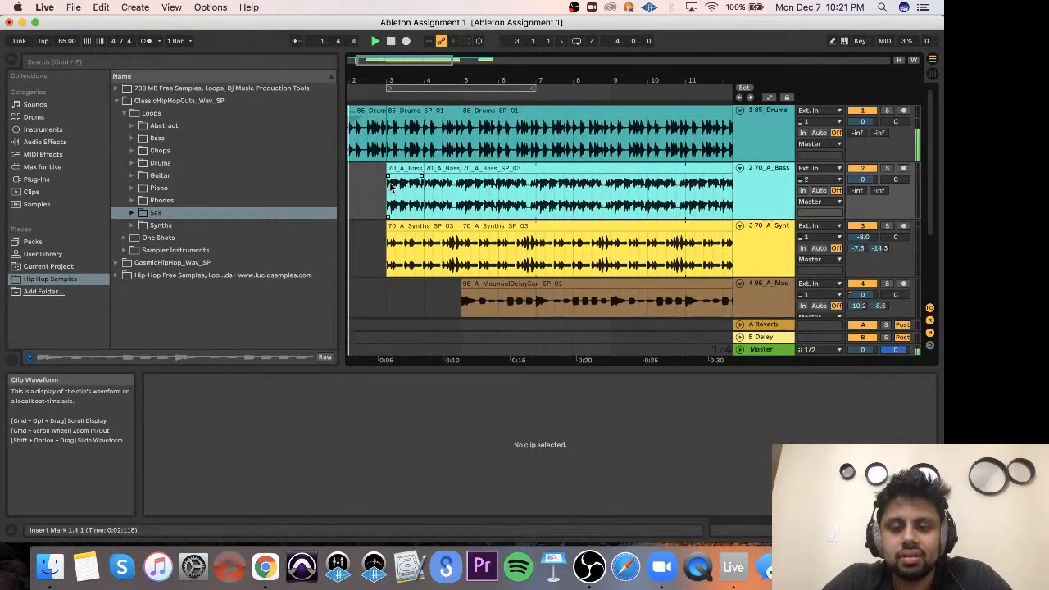
{"action": "scroll", "coordinate": [391, 187], "scroll_direction": "left", "scroll_amount": 2}
{"action": "scroll", "coordinate": [391, 187], "scroll_direction": "down", "scroll_amount": 1}
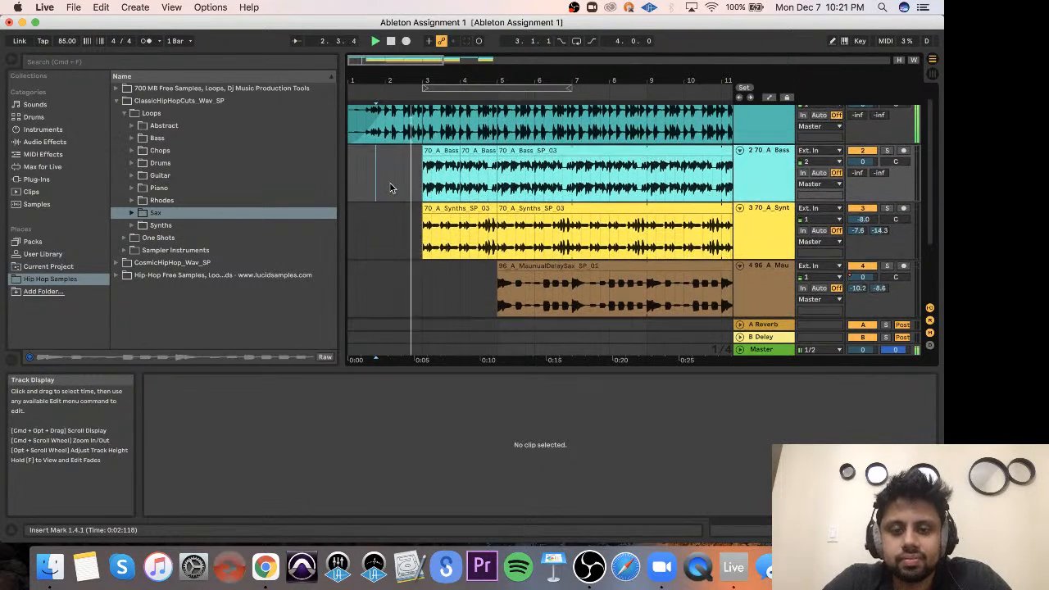
Delete the synths clip between bars 3 and 5.
{"action": "left_click", "coordinate": [434, 210]}
{"action": "key", "text": "Delete"}
{"action": "scroll", "coordinate": [435, 211], "scroll_direction": "up", "scroll_amount": 2}
{"action": "scroll", "coordinate": [434, 211], "scroll_direction": "right", "scroll_amount": 1}
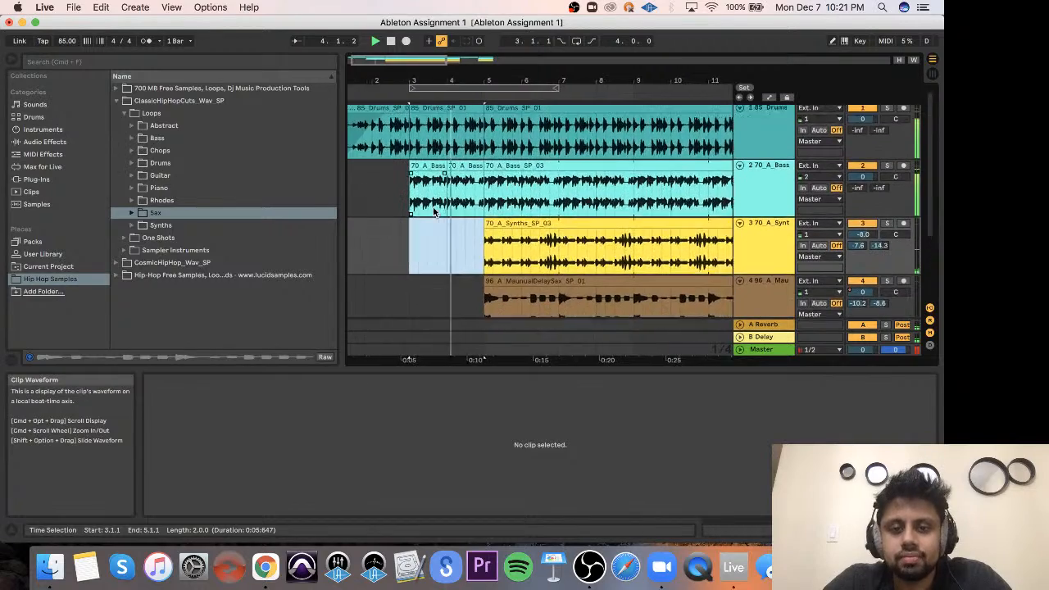
Delete the short synths clip at bar 15, near the end of the arrangement.
{"action": "scroll", "coordinate": [433, 206], "scroll_direction": "down", "scroll_amount": 1}
{"action": "scroll", "coordinate": [432, 207], "scroll_direction": "right", "scroll_amount": 6}
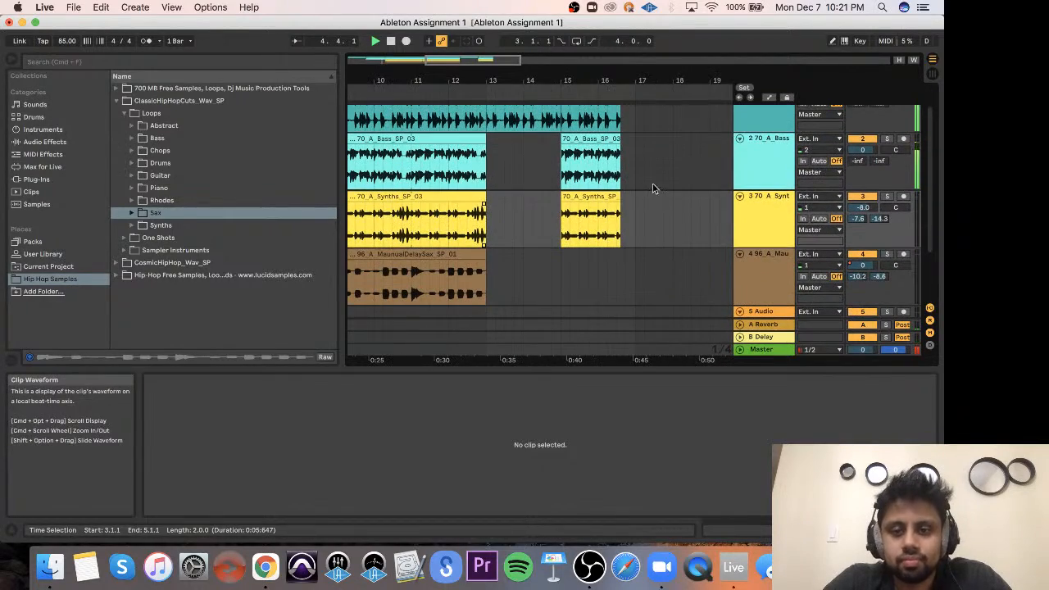
{"action": "left_click", "coordinate": [597, 196]}
{"action": "key", "text": "Delete"}
{"action": "scroll", "coordinate": [389, 220], "scroll_direction": "left", "scroll_amount": 4}
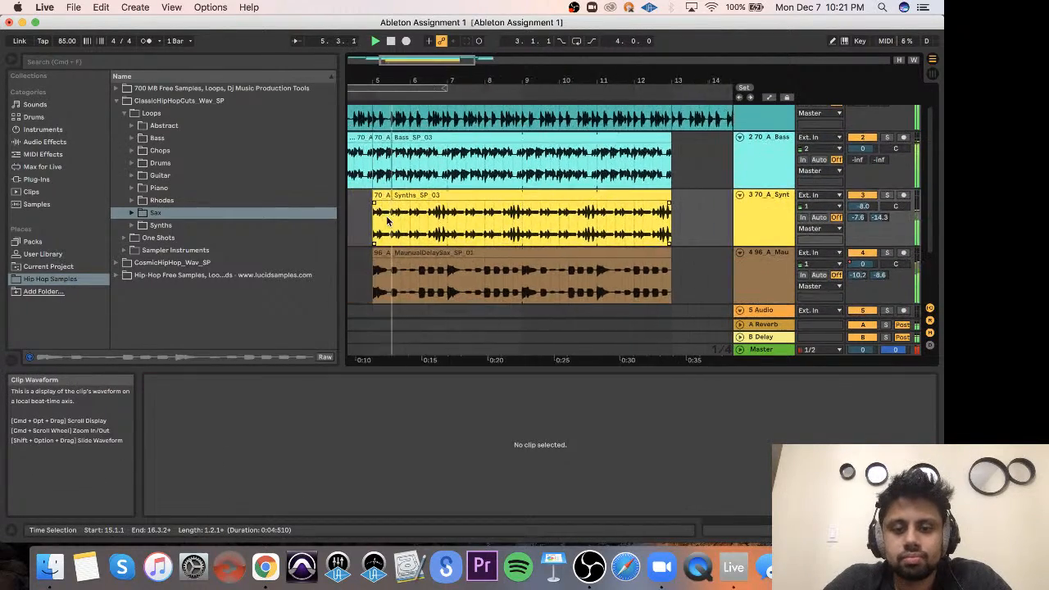
Inspect the sax track's recorded volume automation, hide the automation envelopes, and review the end of the arrangement.
{"action": "scroll", "coordinate": [389, 220], "scroll_direction": "left", "scroll_amount": 1}
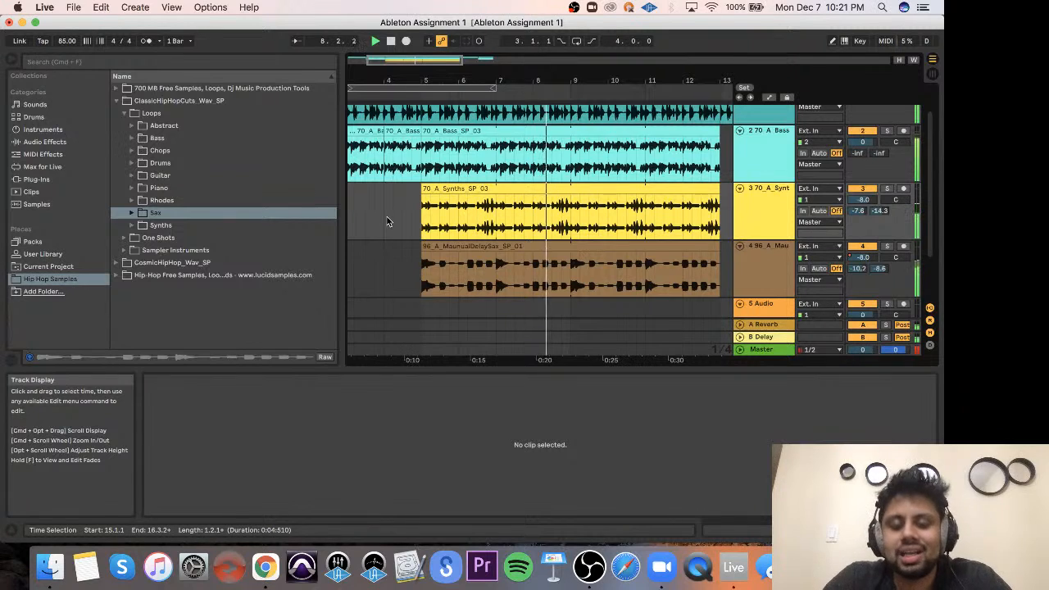
{"action": "key", "text": "a"}
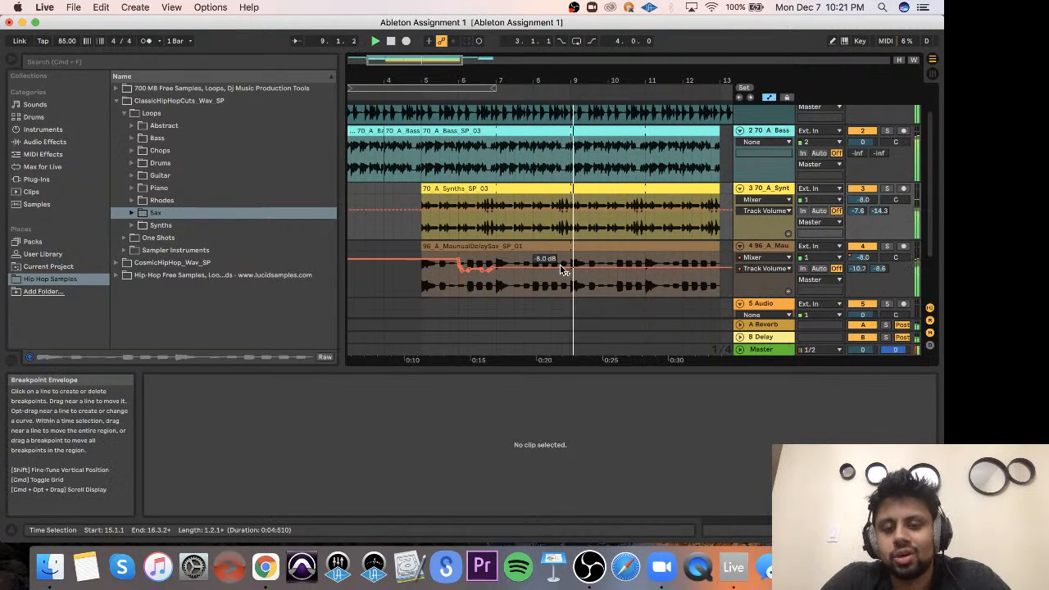
{"action": "key", "text": "a"}
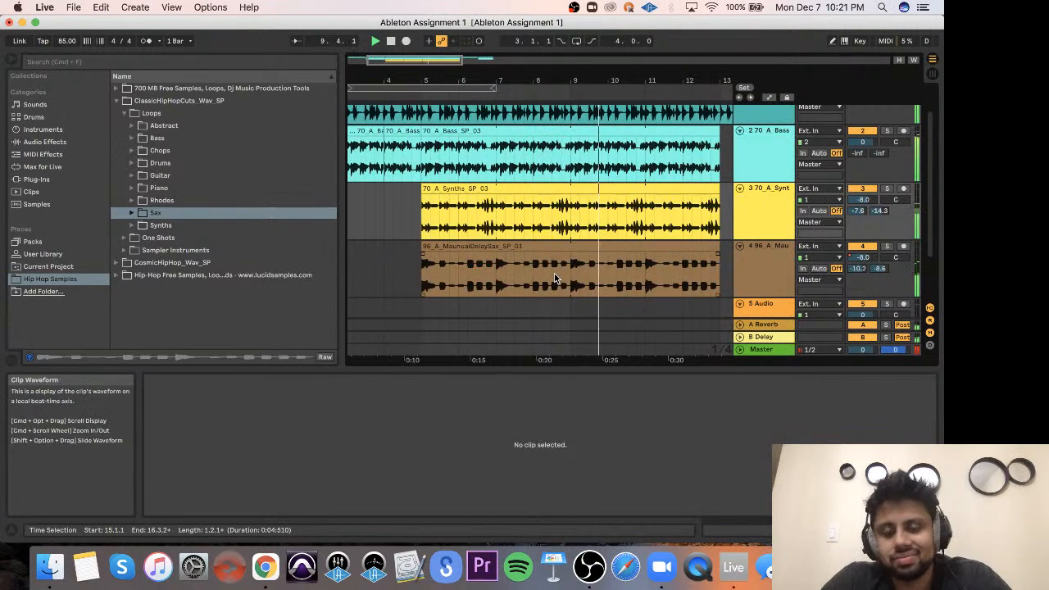
{"action": "scroll", "coordinate": [554, 279], "scroll_direction": "up", "scroll_amount": 2}
{"action": "scroll", "coordinate": [554, 279], "scroll_direction": "right", "scroll_amount": 5}
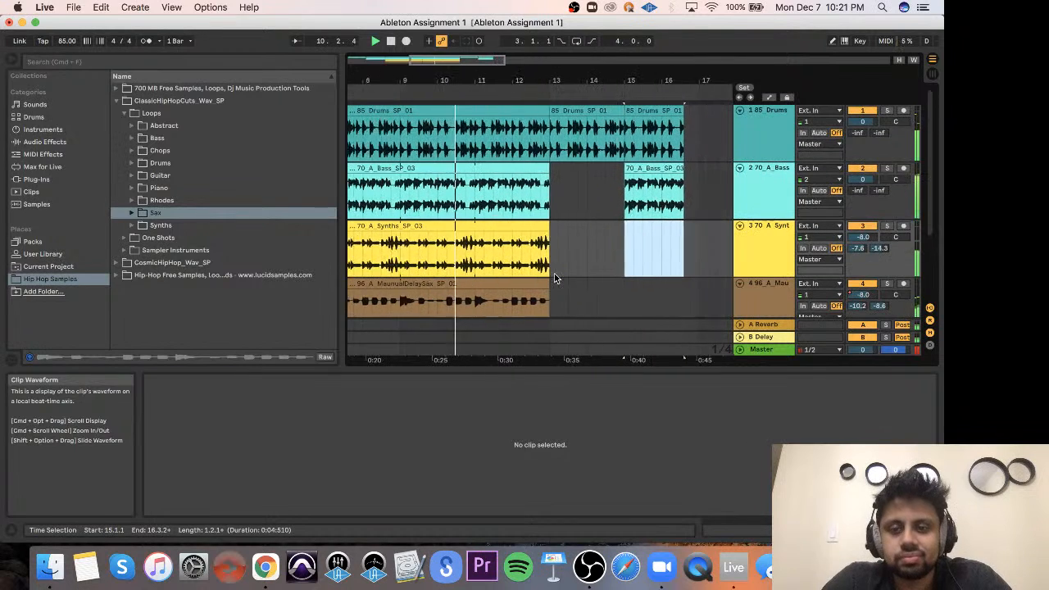
Extend the last bass clip, which starts at bar 15, so that it ends at 19.4.1.
{"action": "left_click", "coordinate": [564, 264]}
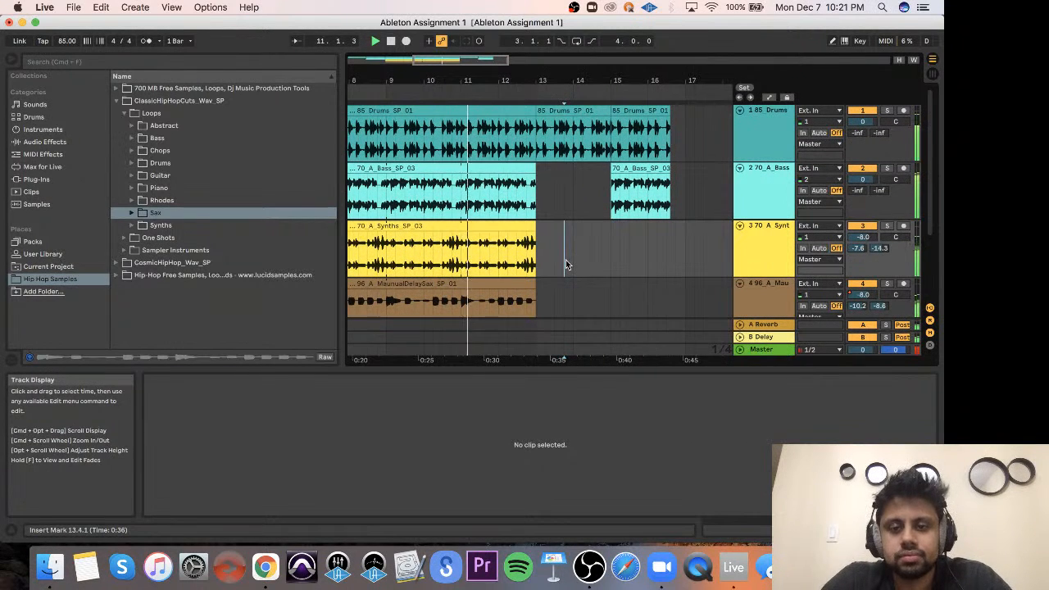
{"action": "scroll", "coordinate": [567, 264], "scroll_direction": "right", "scroll_amount": 1}
{"action": "scroll", "coordinate": [567, 264], "scroll_direction": "right", "scroll_amount": 1}
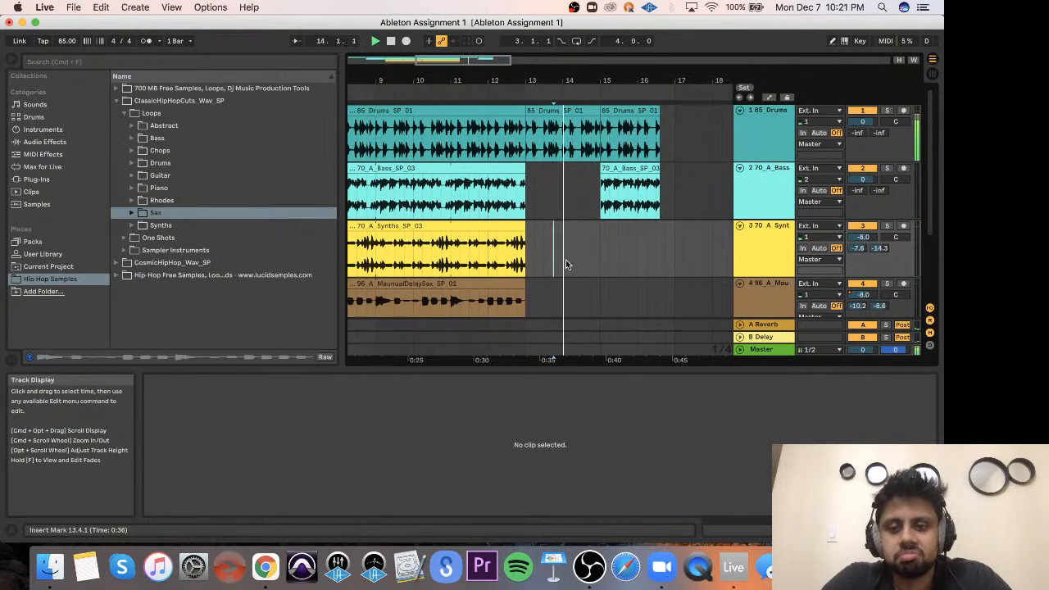
{"action": "scroll", "coordinate": [565, 264], "scroll_direction": "right", "scroll_amount": 1}
{"action": "scroll", "coordinate": [565, 264], "scroll_direction": "right", "scroll_amount": 3}
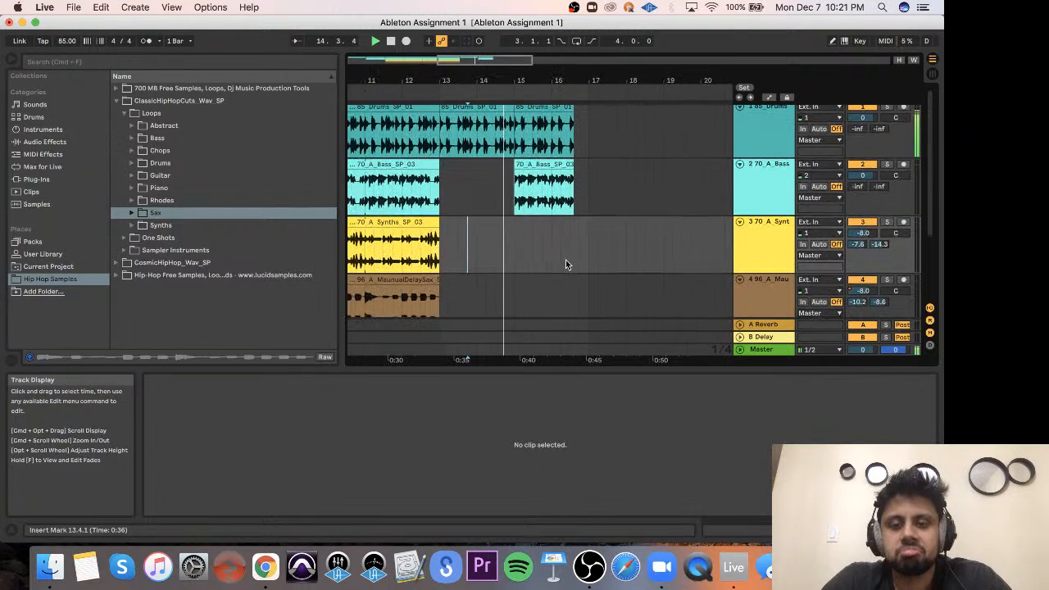
{"action": "scroll", "coordinate": [566, 264], "scroll_direction": "right", "scroll_amount": 3}
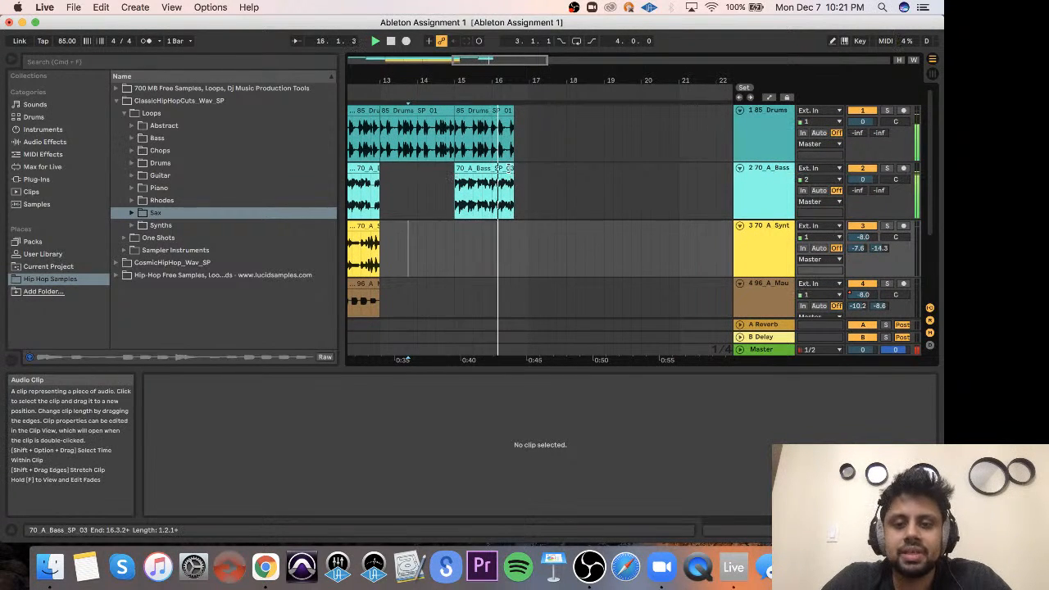
{"action": "left_click_drag", "start_coordinate": [513, 168], "coordinate": [631, 168]}
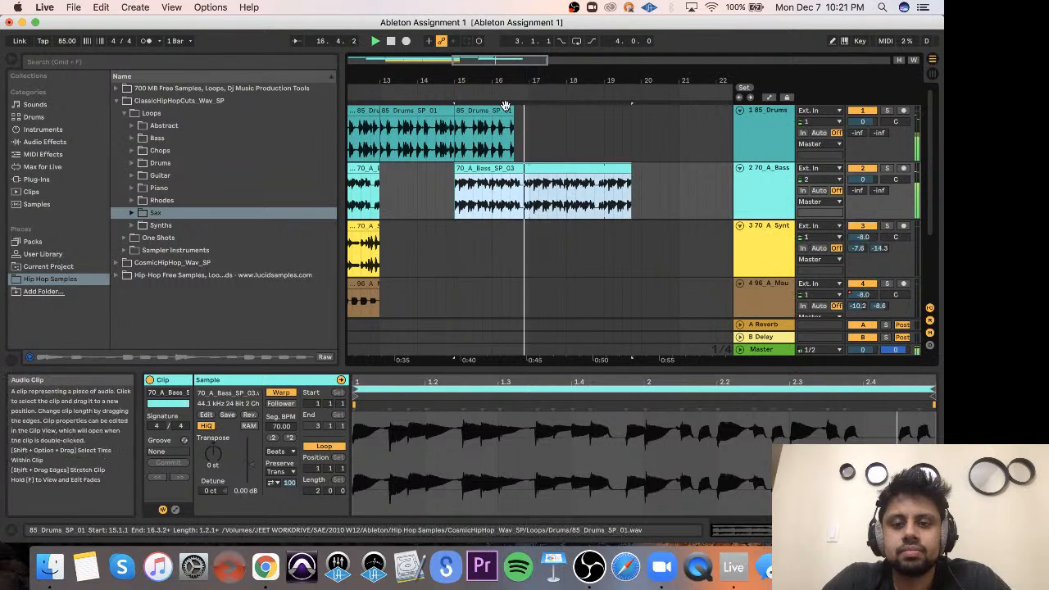
Extend the last drum clip to 19.4.1 and delete about one bar of it from 18.2.1 to create a break.
{"action": "left_click_drag", "start_coordinate": [512, 109], "coordinate": [615, 127]}
{"action": "key", "text": "Delete"}
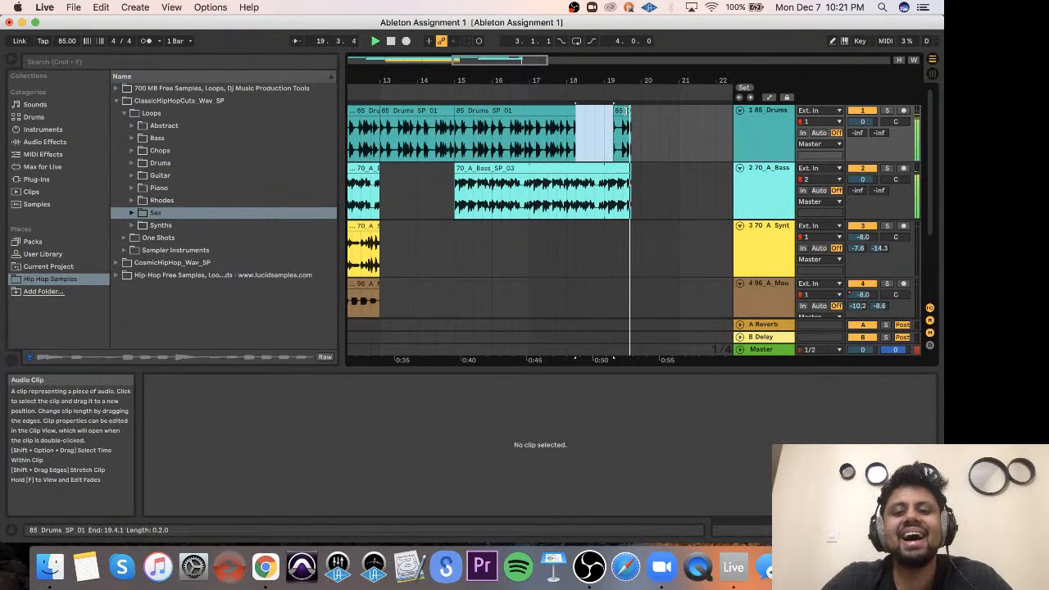
Extend the drum clip after the break and the bass clip beneath it to about bar 20.3, checking the playback.
{"action": "key", "text": "space"}
{"action": "left_click_drag", "start_coordinate": [630, 111], "coordinate": [670, 112]}
{"action": "left_click", "coordinate": [539, 124]}
{"action": "key", "text": "space"}
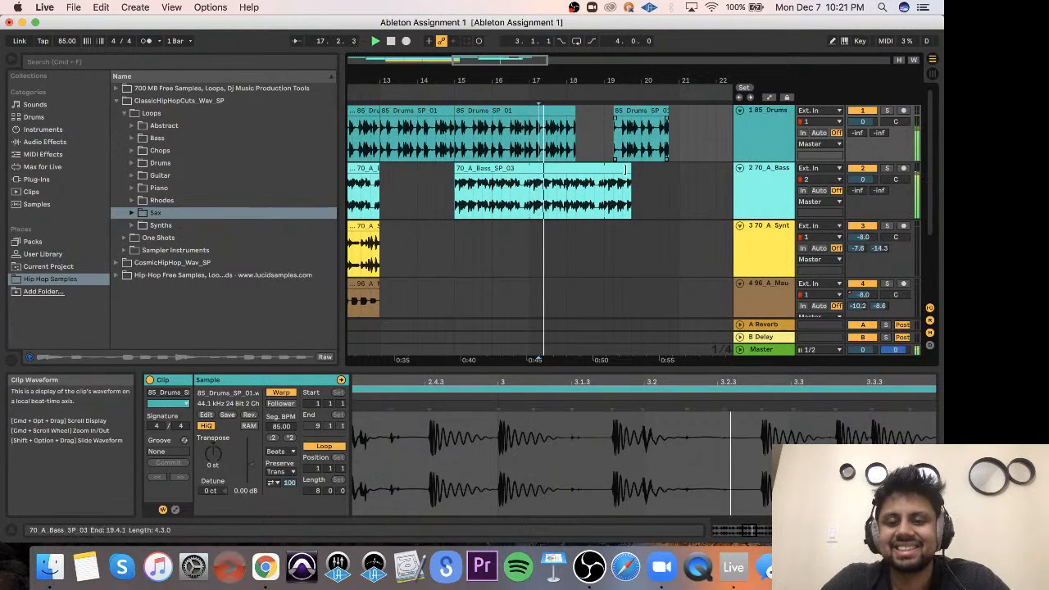
{"action": "left_click_drag", "start_coordinate": [631, 176], "coordinate": [669, 176]}
{"action": "key", "text": "space"}
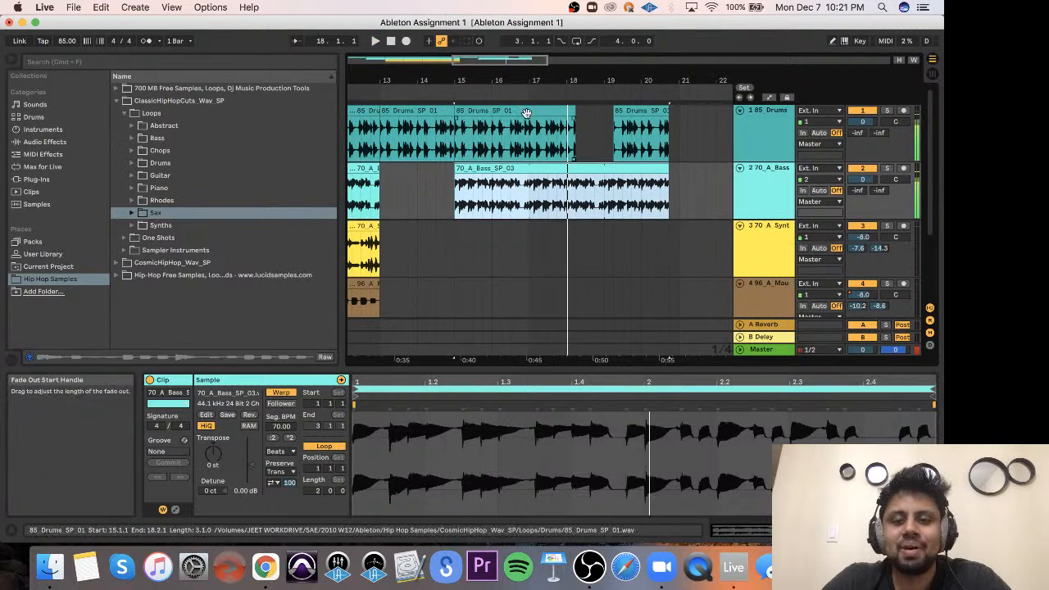
Shorten the drum break by extending the clip before it to 19.1.1, and listen to the transition.
{"action": "left_click", "coordinate": [502, 146]}
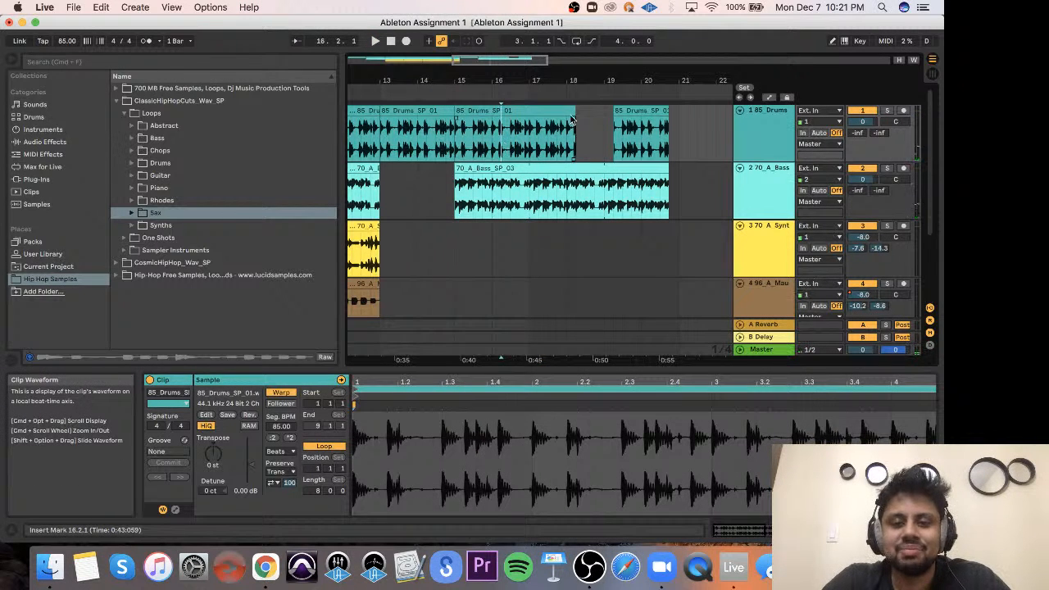
{"action": "key", "text": "space"}
{"action": "left_click_drag", "start_coordinate": [574, 116], "coordinate": [590, 113]}
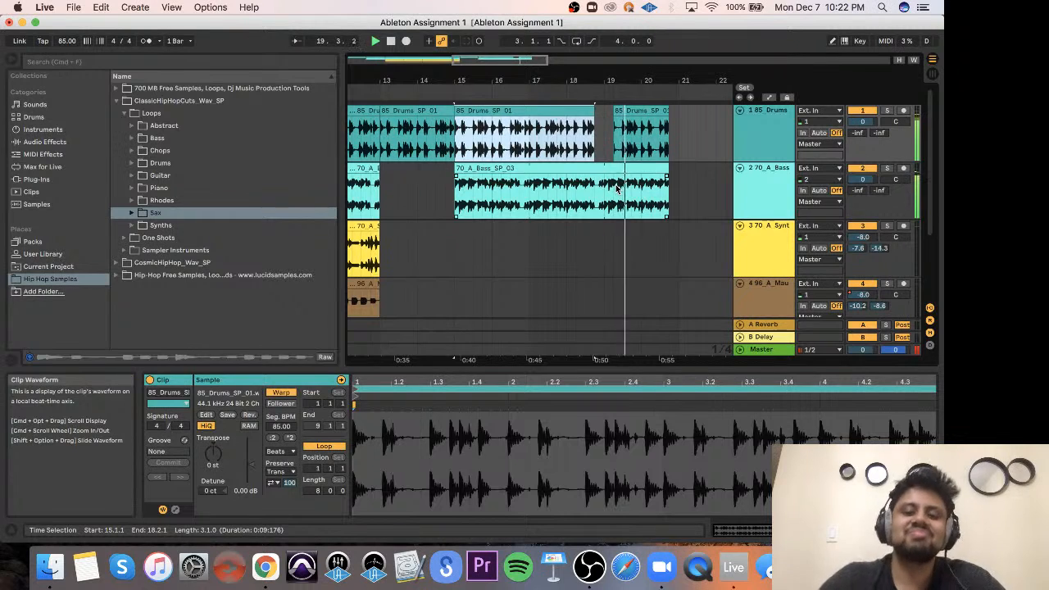
{"action": "scroll", "coordinate": [617, 189], "scroll_direction": "right", "scroll_amount": 1}
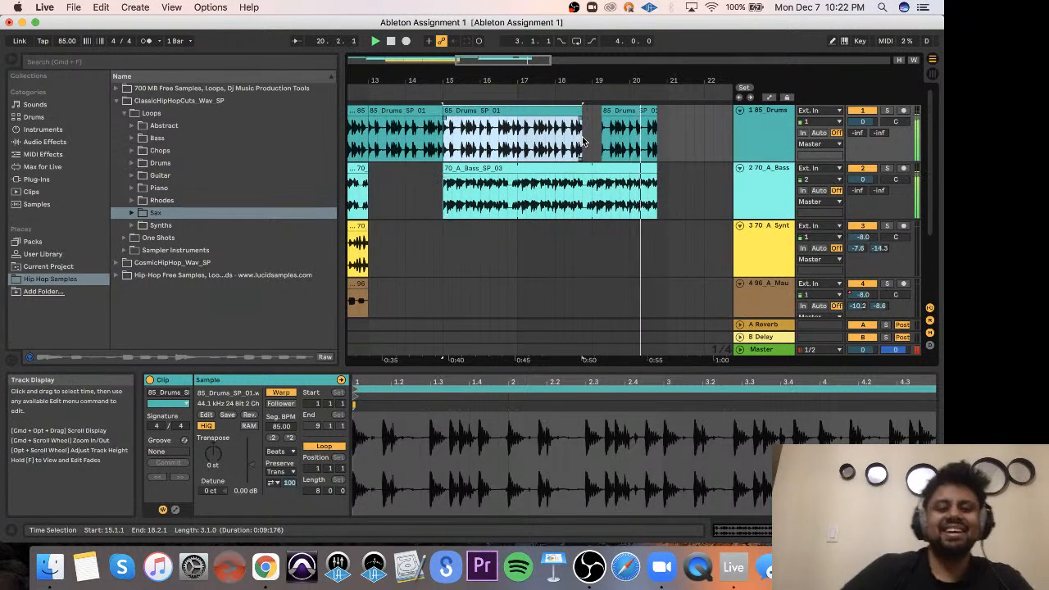
{"action": "key", "text": "space"}
{"action": "left_click_drag", "start_coordinate": [581, 111], "coordinate": [587, 113]}
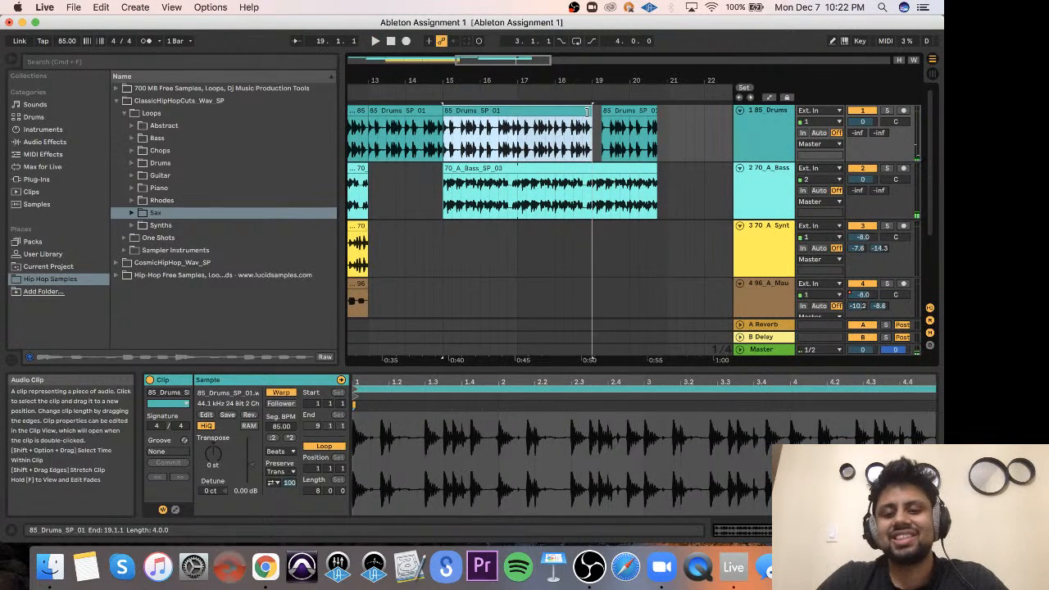
{"action": "left_click", "coordinate": [565, 127]}
{"action": "key", "text": "space"}
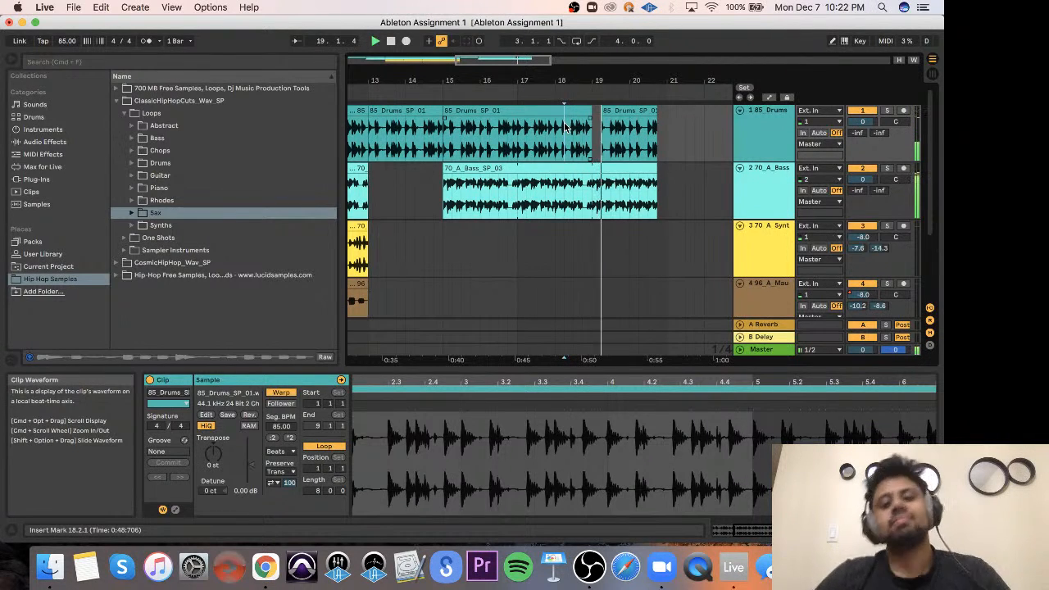
Switch to the Session View and delete the empty audio track 5.
{"action": "scroll", "coordinate": [566, 127], "scroll_direction": "left", "scroll_amount": 8}
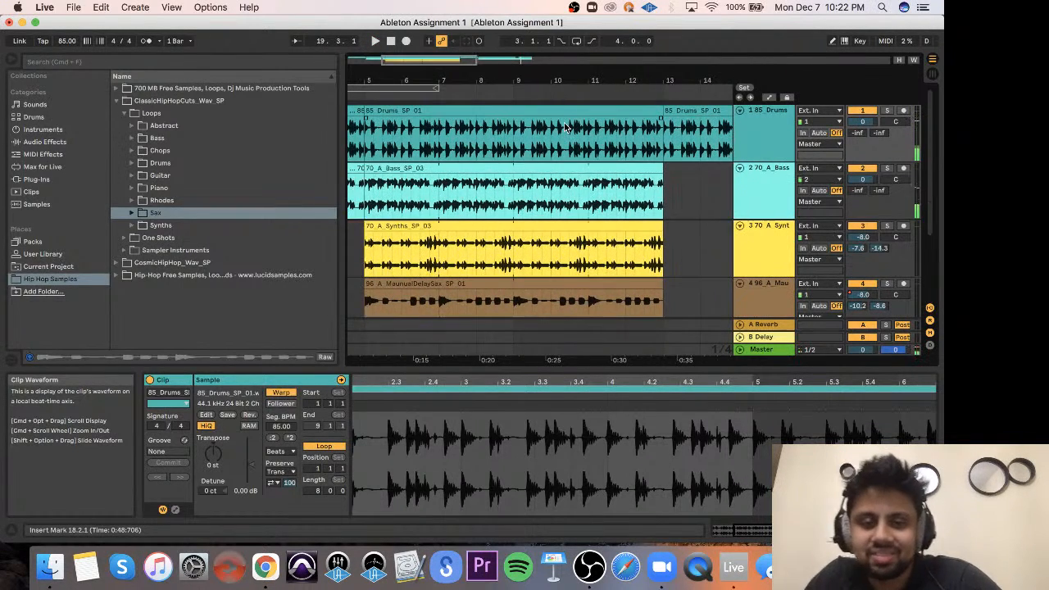
{"action": "scroll", "coordinate": [566, 127], "scroll_direction": "left", "scroll_amount": 2}
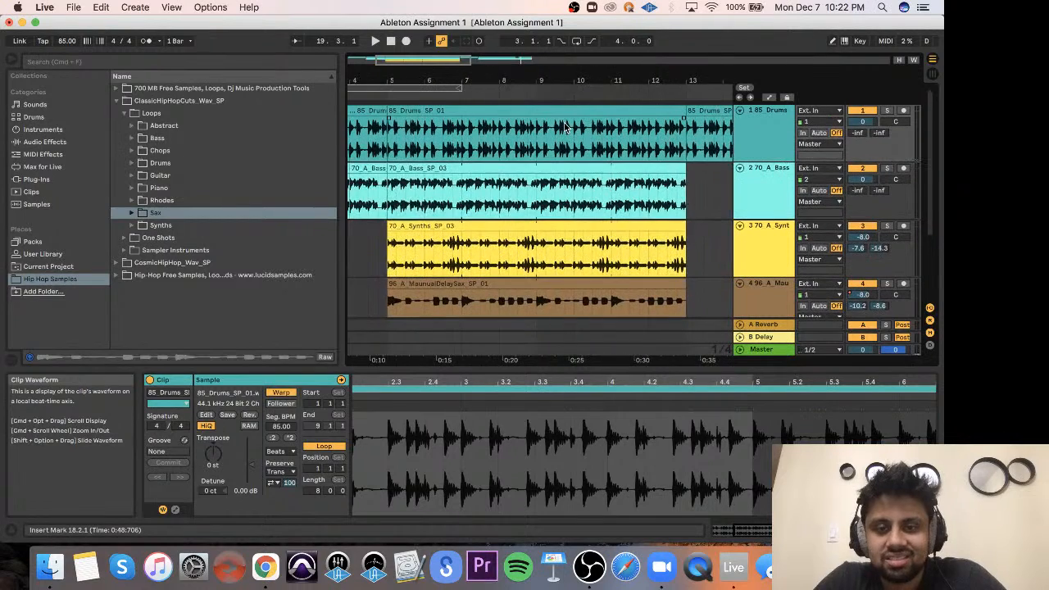
{"action": "scroll", "coordinate": [566, 127], "scroll_direction": "left", "scroll_amount": 3}
{"action": "key", "text": "Tab"}
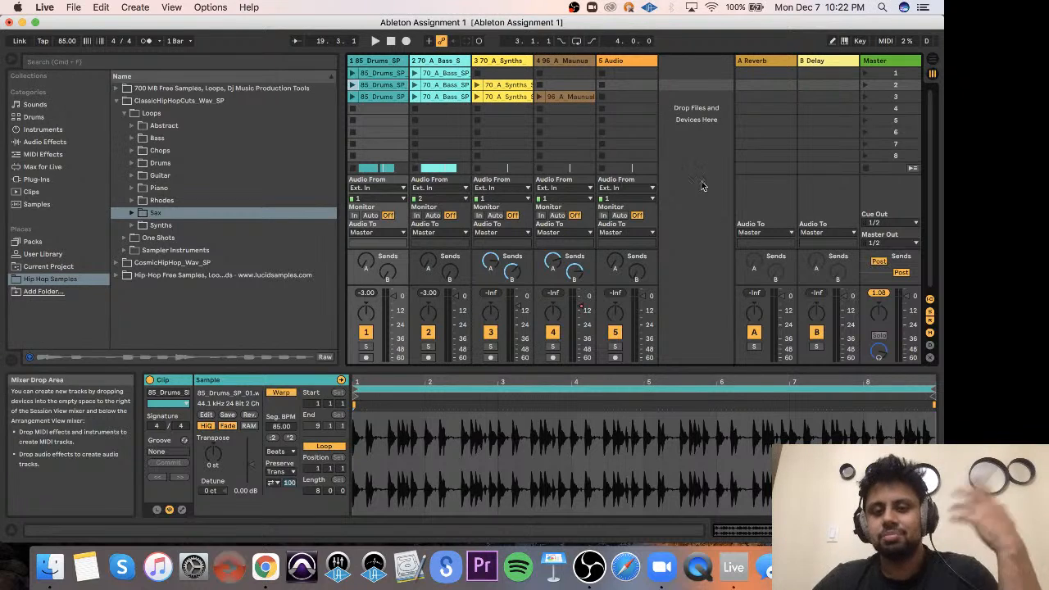
{"action": "left_click", "coordinate": [635, 65]}
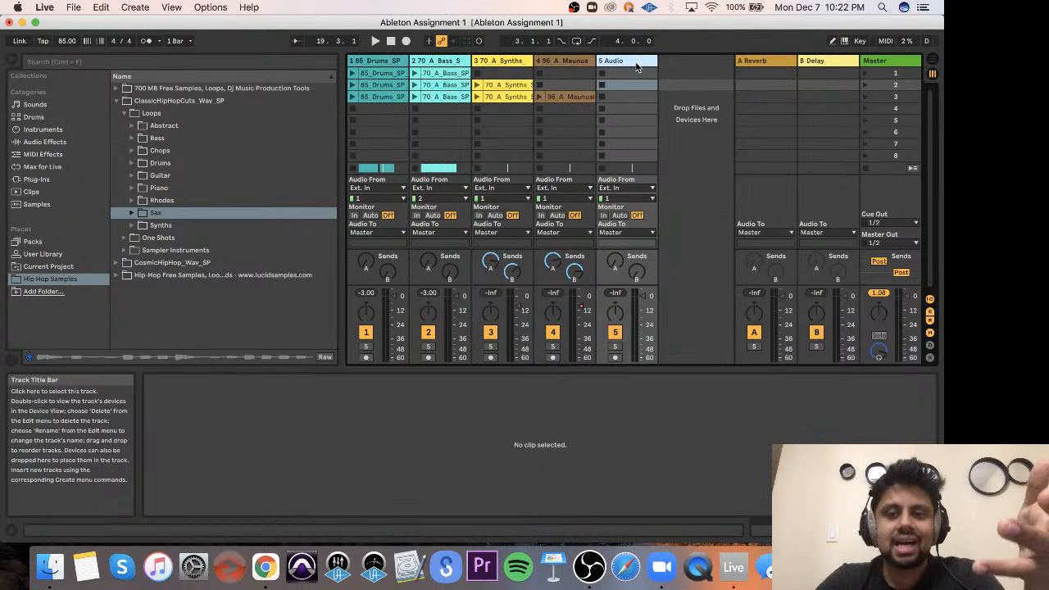
{"action": "key", "text": "Delete"}
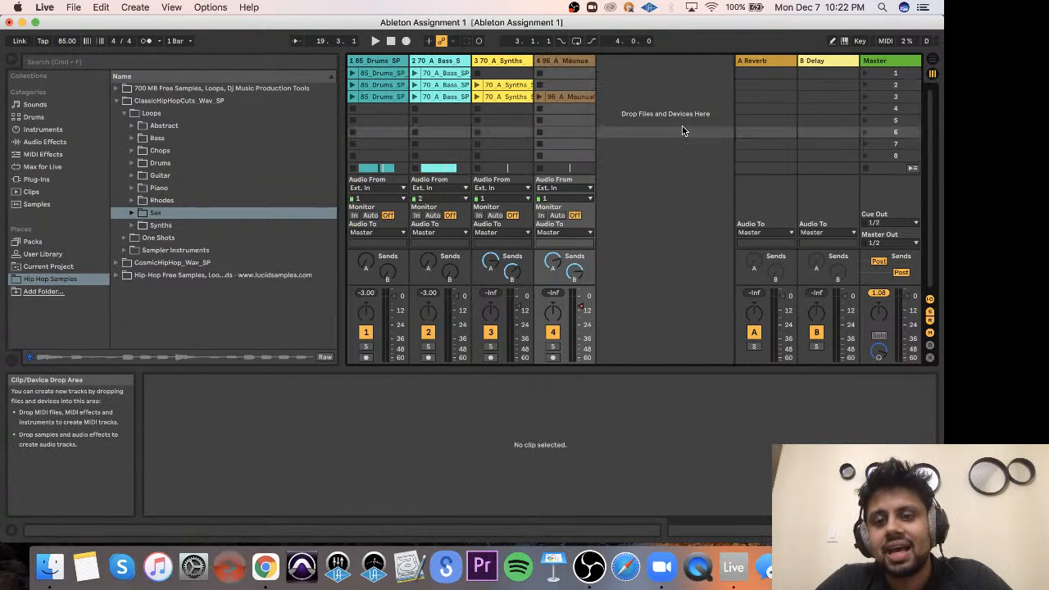
Insert a new MIDI track after the sax track and select it.
{"action": "key", "text": "super+shift+t"}
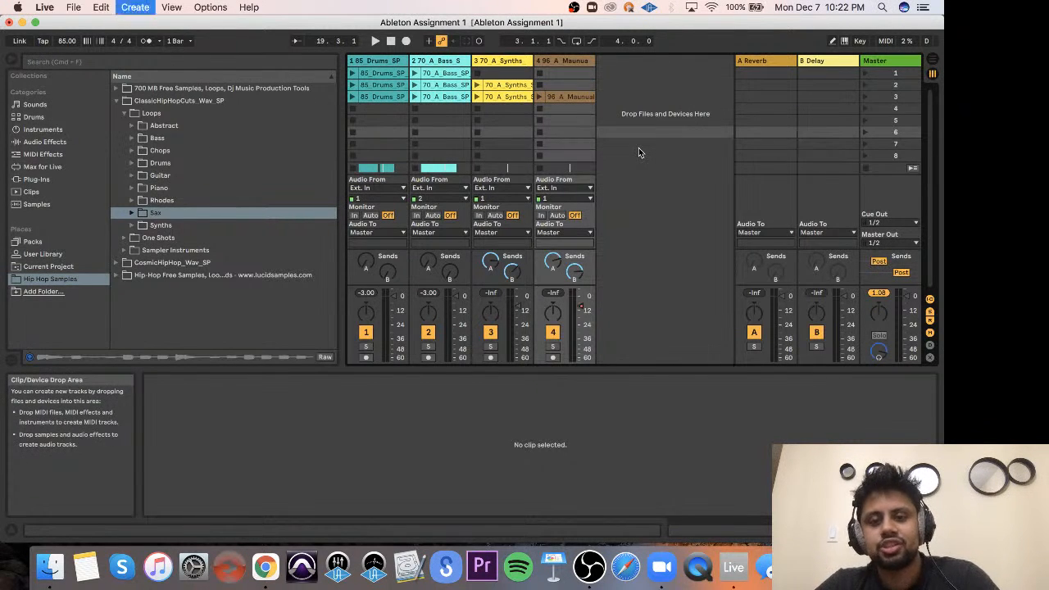
{"action": "right_click", "coordinate": [664, 92]}
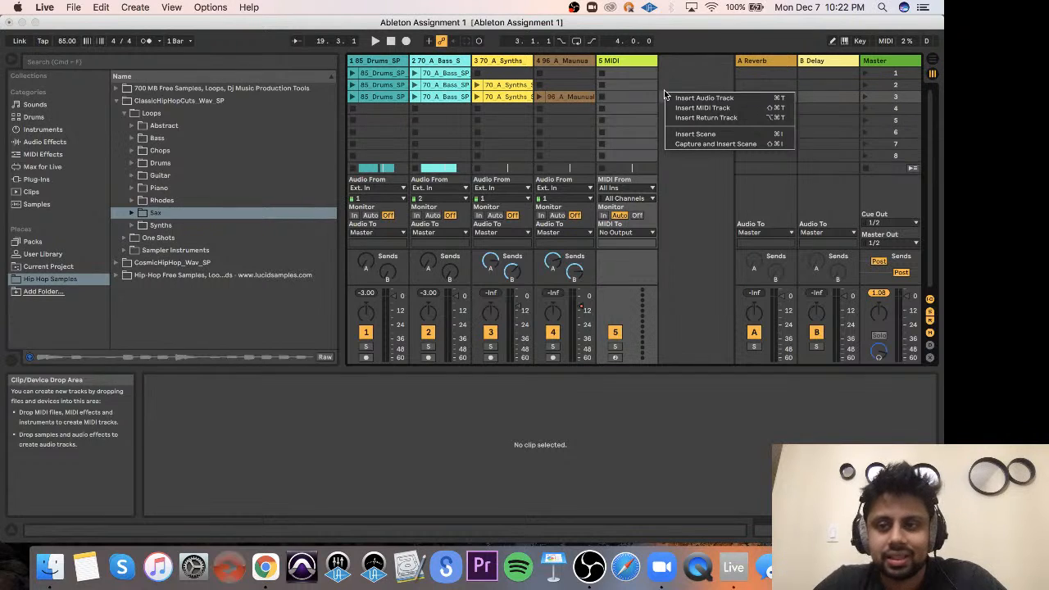
{"action": "left_click", "coordinate": [671, 205]}
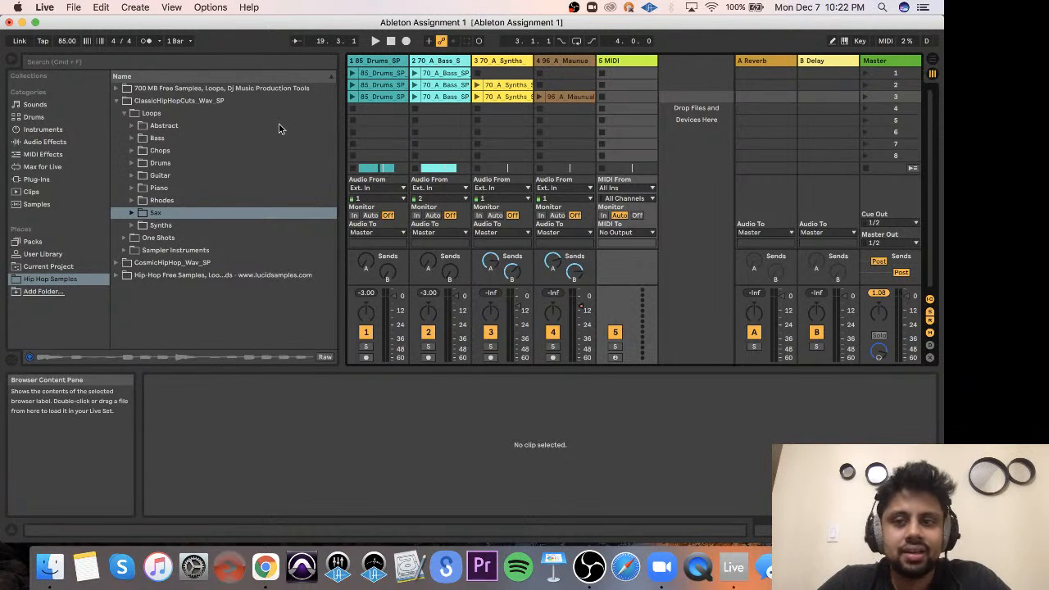
{"action": "left_click", "coordinate": [617, 63]}
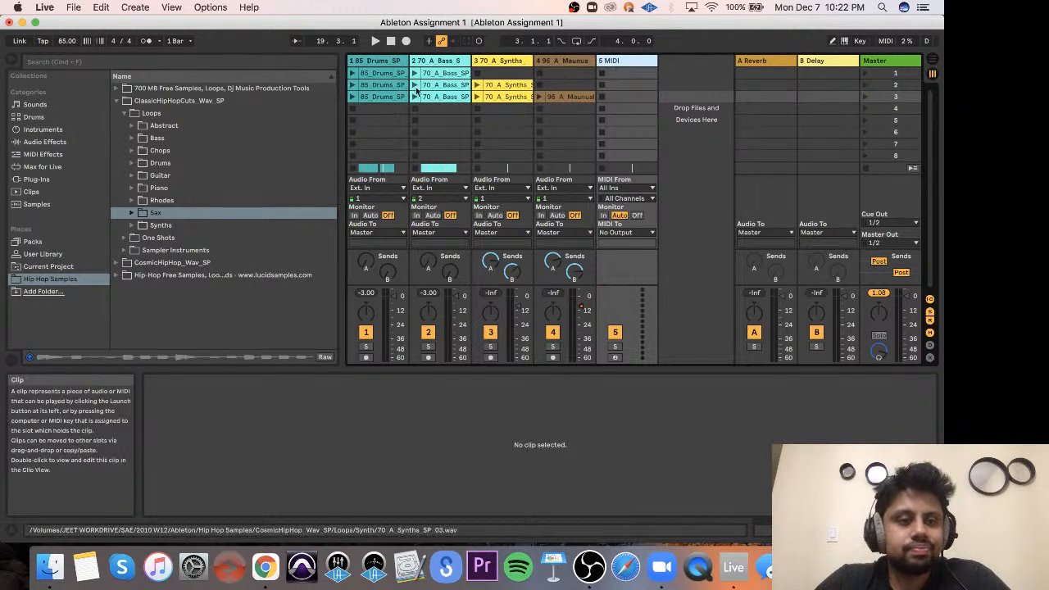
Compare the Drums and Sounds categories in the browser as sources for the MIDI track's instrument.
{"action": "left_click", "coordinate": [79, 106]}
{"action": "left_click", "coordinate": [79, 117]}
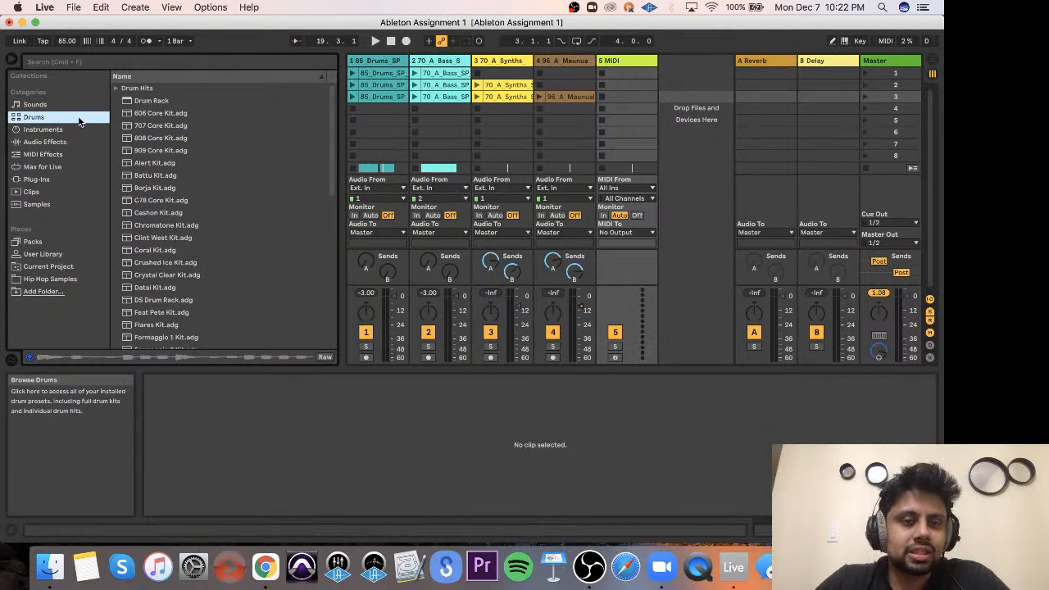
{"action": "left_click", "coordinate": [83, 104]}
{"action": "left_click", "coordinate": [82, 119]}
{"action": "left_click", "coordinate": [82, 106]}
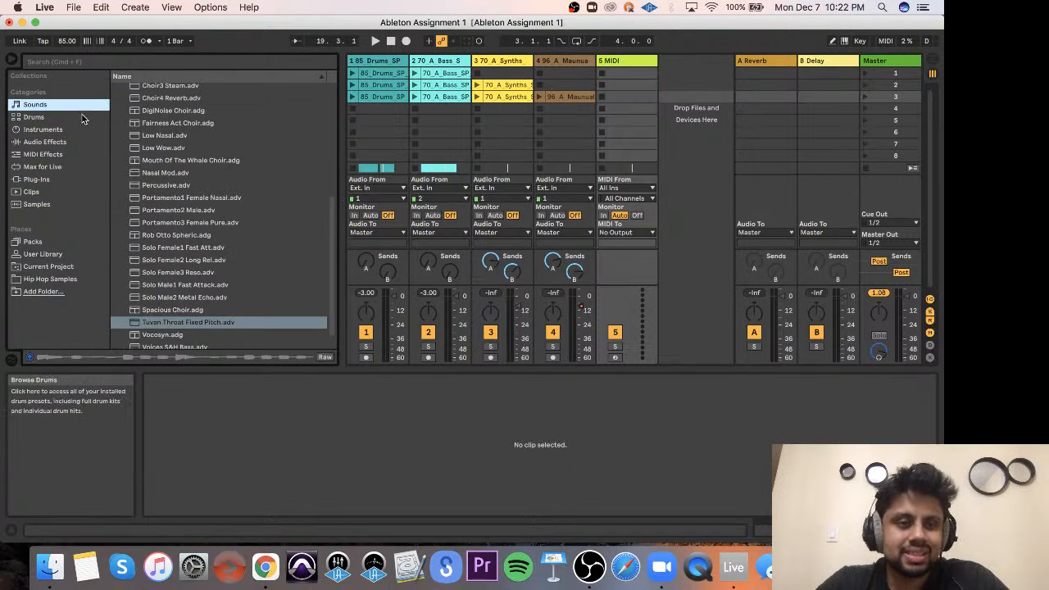
{"action": "left_click", "coordinate": [82, 118]}
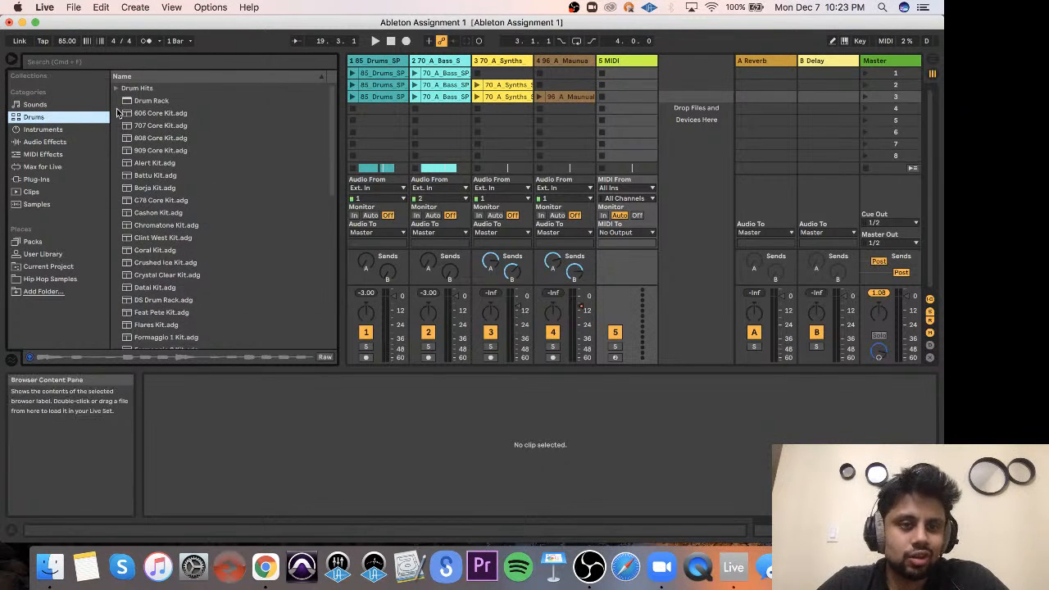
Preview the Choir1 Metal Muted and Choir2 Metal Bright presets in the Voices sounds, and collapse that folder.
{"action": "left_click", "coordinate": [33, 105]}
{"action": "scroll", "coordinate": [207, 236], "scroll_direction": "up", "scroll_amount": 5}
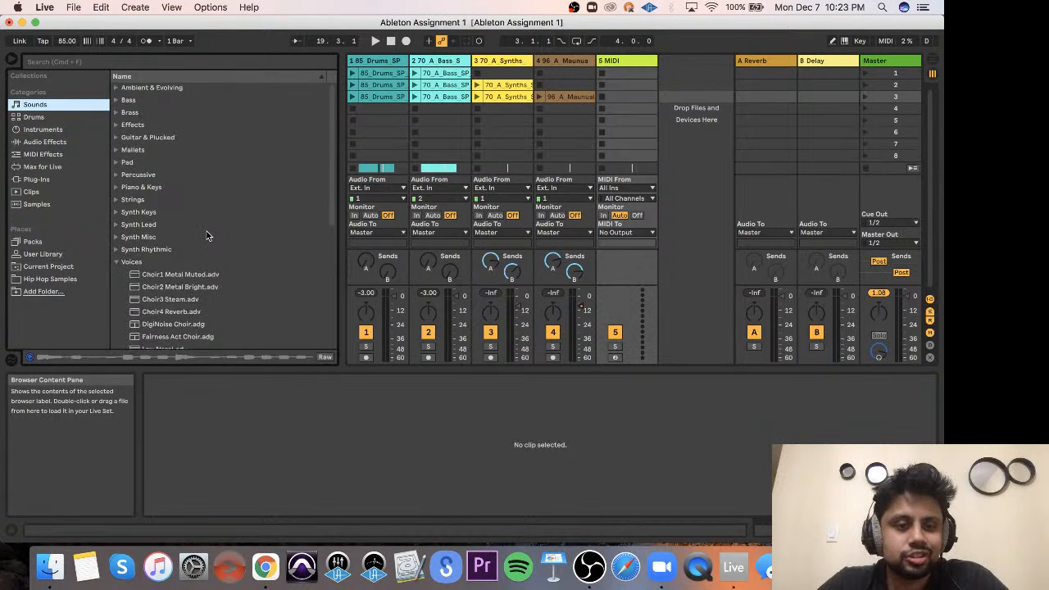
{"action": "left_click", "coordinate": [185, 274]}
{"action": "left_click", "coordinate": [181, 253]}
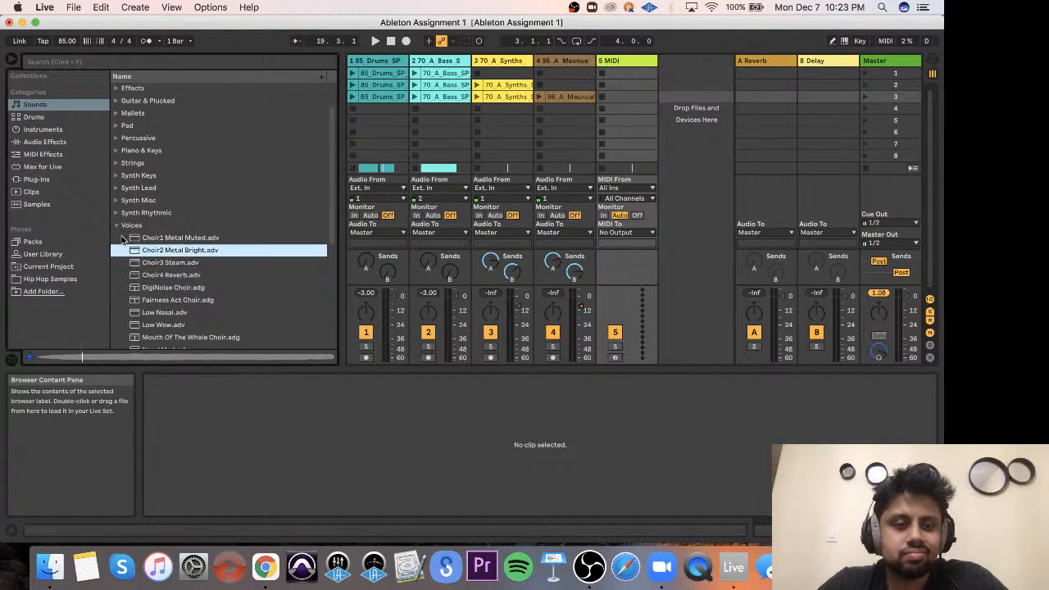
{"action": "left_click", "coordinate": [115, 226]}
Preview several Synth Rhythmic presets and load Carpentry Skills.adv onto the new MIDI track.
{"action": "left_click", "coordinate": [116, 250]}
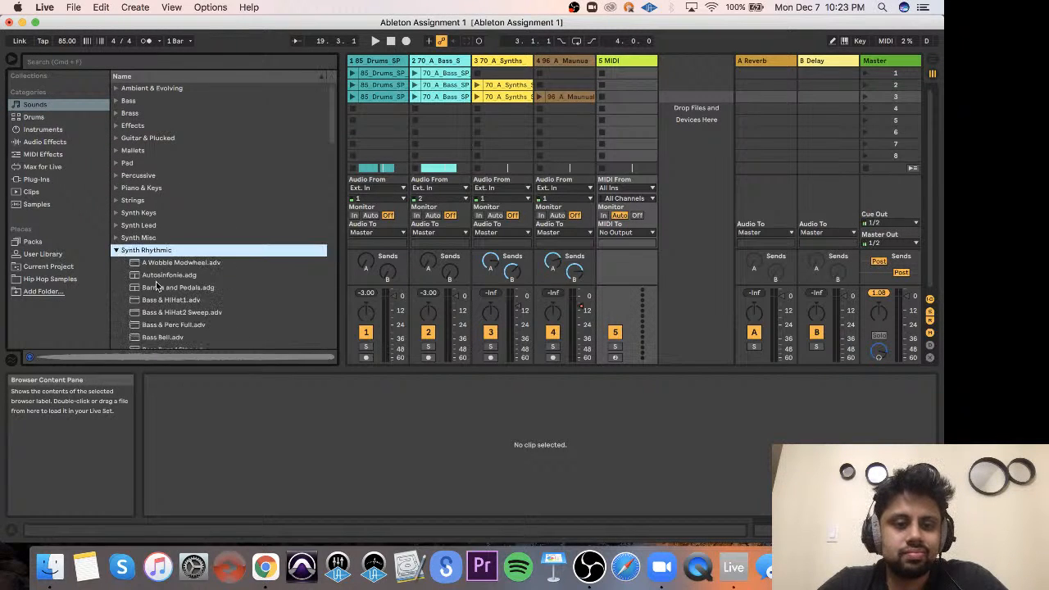
{"action": "left_click", "coordinate": [158, 287]}
{"action": "scroll", "coordinate": [160, 314], "scroll_direction": "down", "scroll_amount": 3}
{"action": "left_click", "coordinate": [161, 313]}
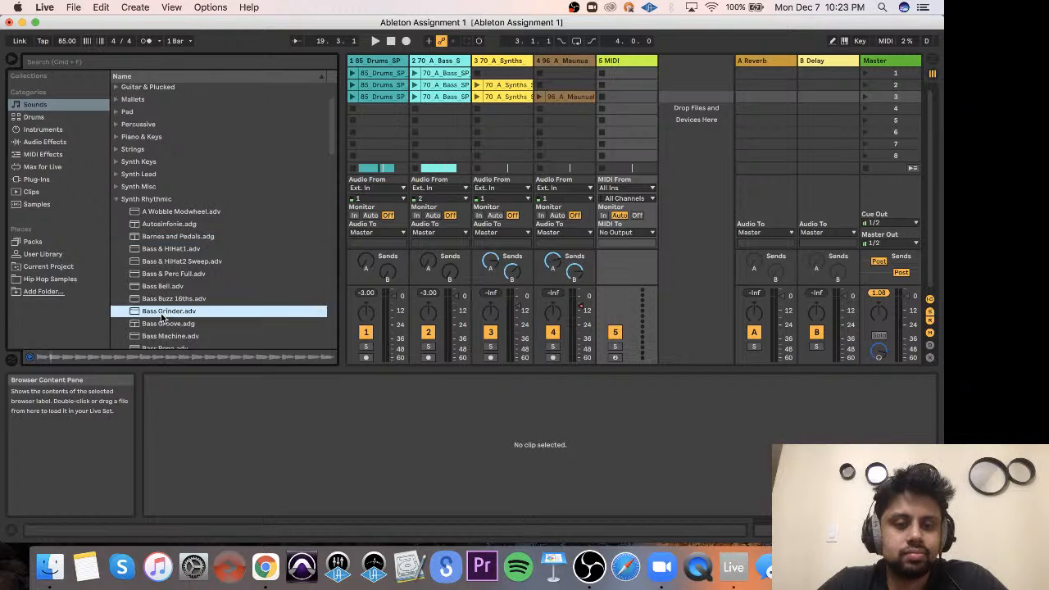
{"action": "scroll", "coordinate": [161, 314], "scroll_direction": "down", "scroll_amount": 4}
{"action": "left_click", "coordinate": [161, 319]}
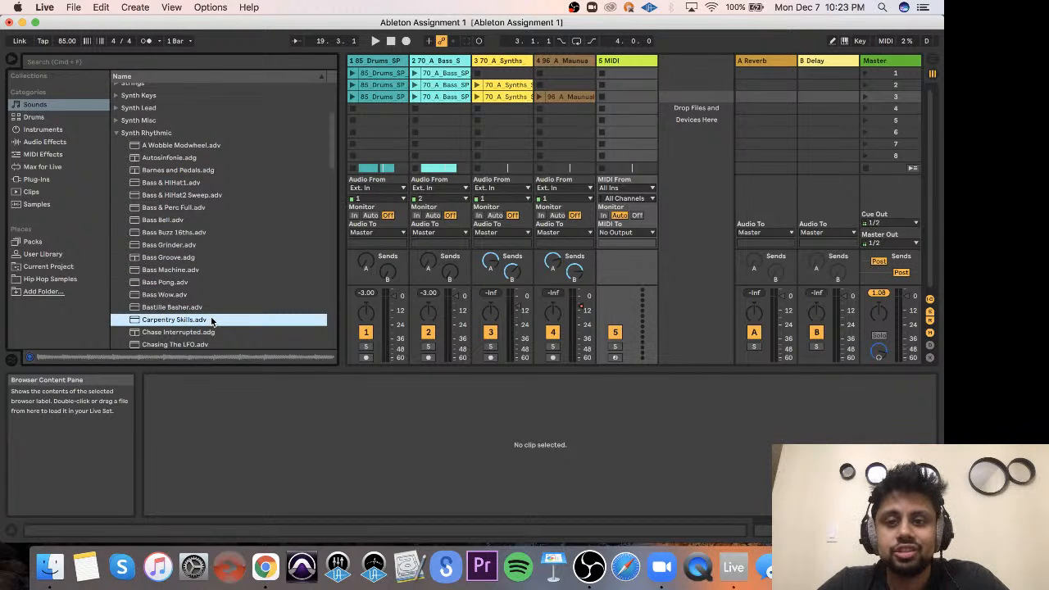
{"action": "left_click_drag", "start_coordinate": [209, 319], "coordinate": [616, 119]}
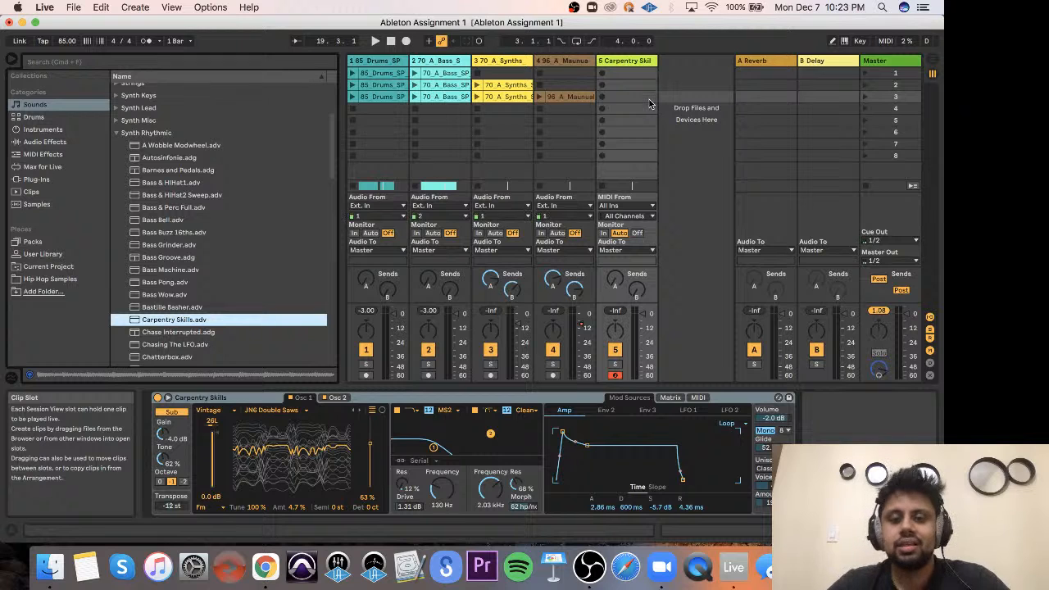
Play scene 3 and switch to scene 2 as backing, and start recording a MIDI clip in the Carpentry Skills track's scene 2 slot.
{"action": "left_click", "coordinate": [864, 98]}
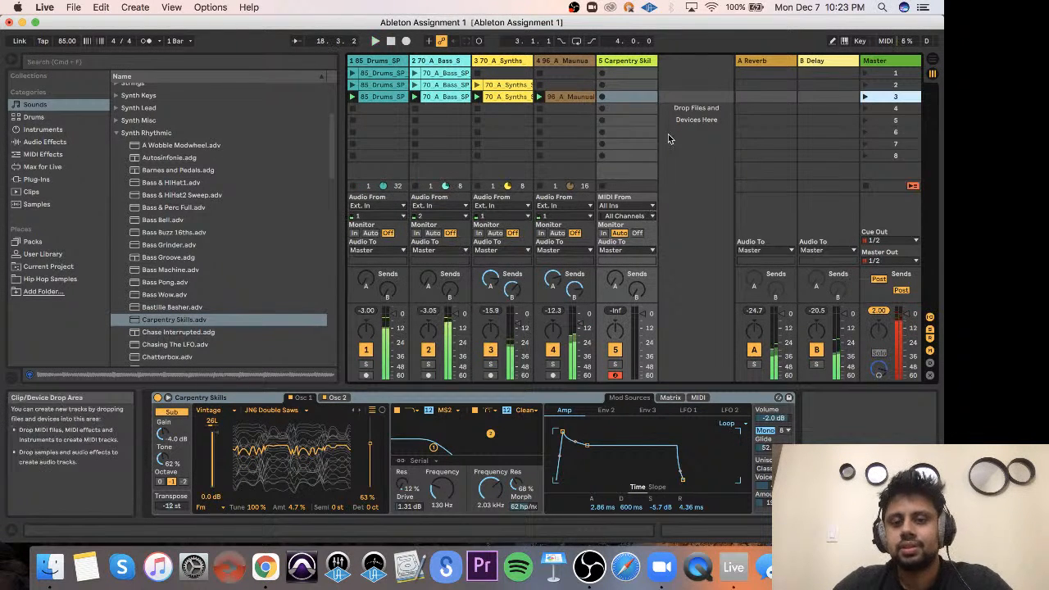
{"action": "left_click", "coordinate": [865, 85]}
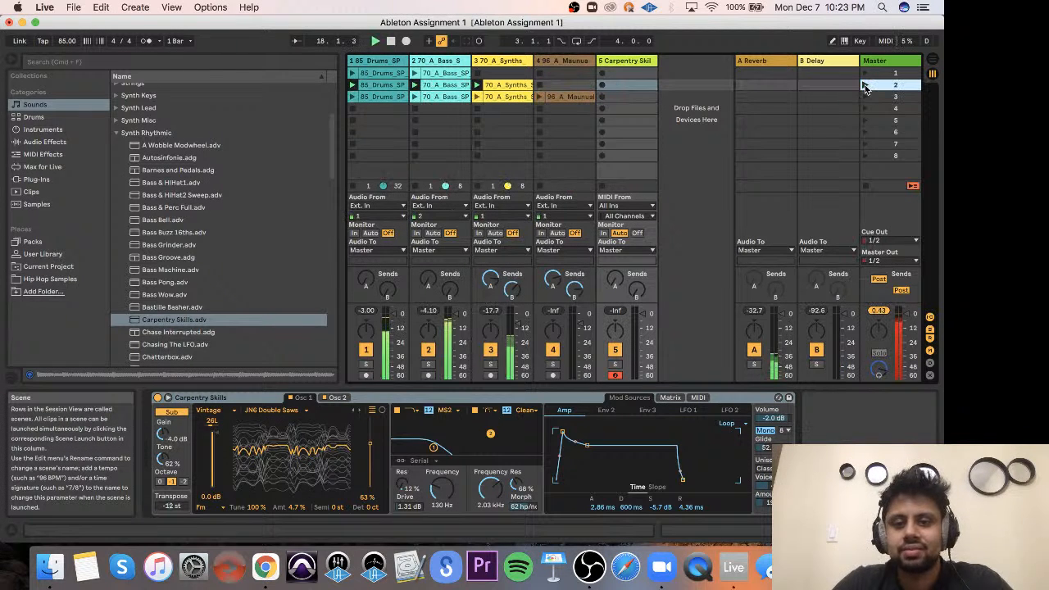
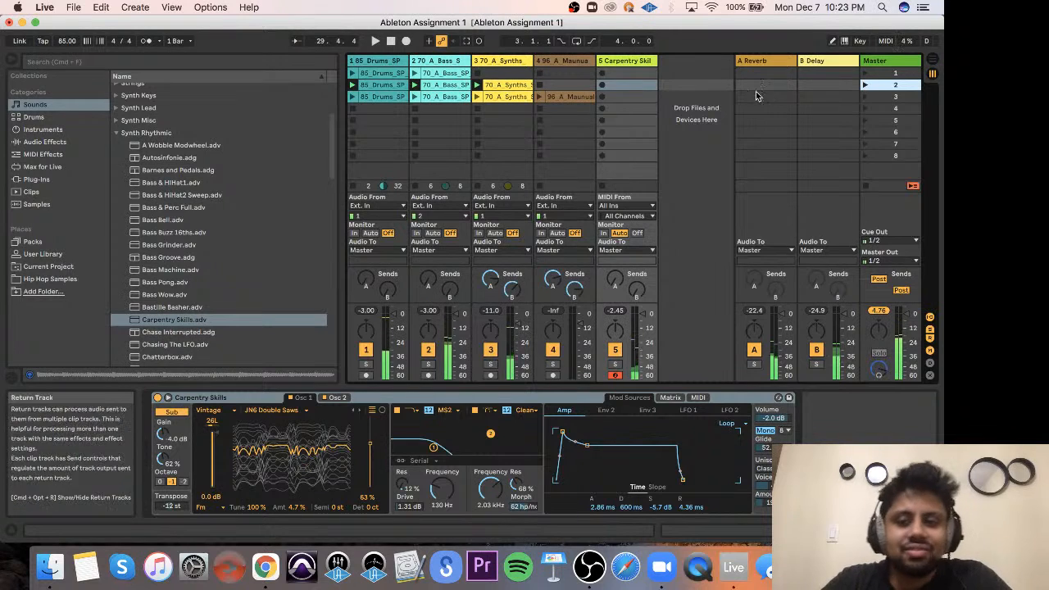
{"action": "left_click", "coordinate": [602, 87]}
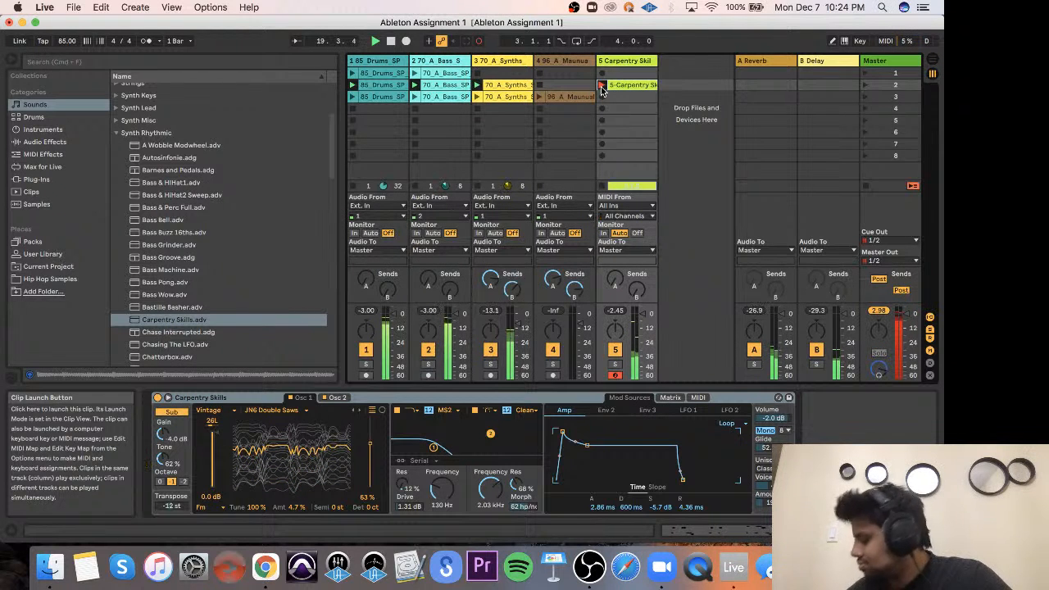
Discard the current take and record a new MIDI clip in the Carpentry Skills track's scene 2 slot.
{"action": "left_click", "coordinate": [602, 87]}
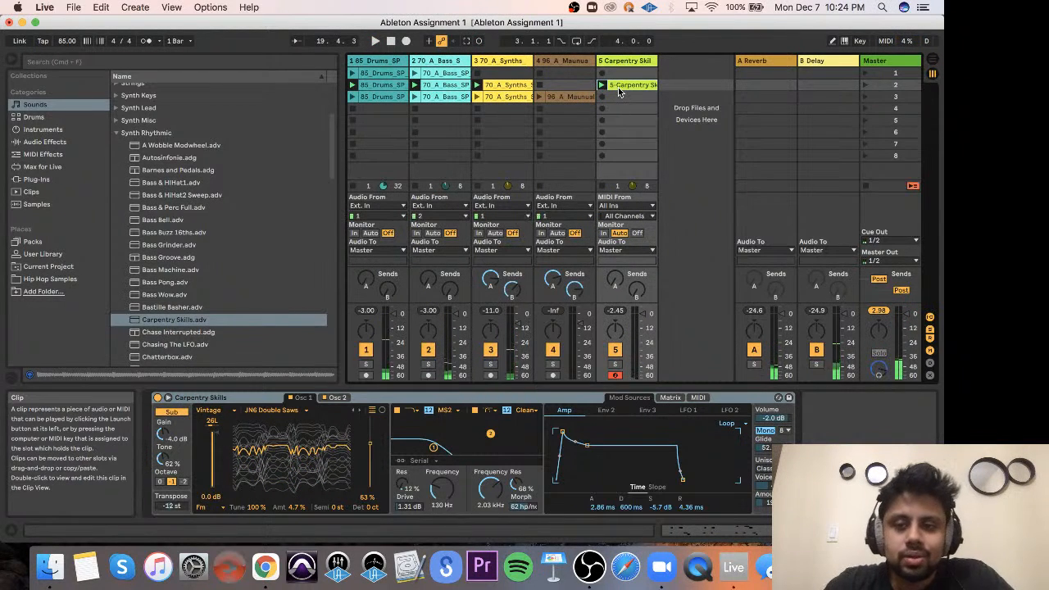
{"action": "key", "text": "Delete"}
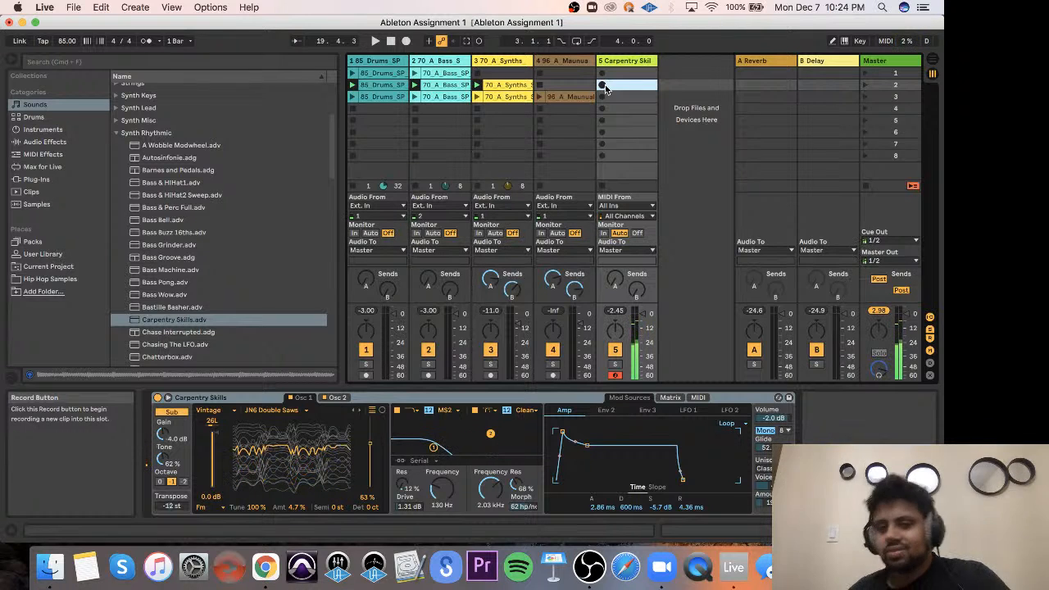
{"action": "left_click", "coordinate": [603, 85]}
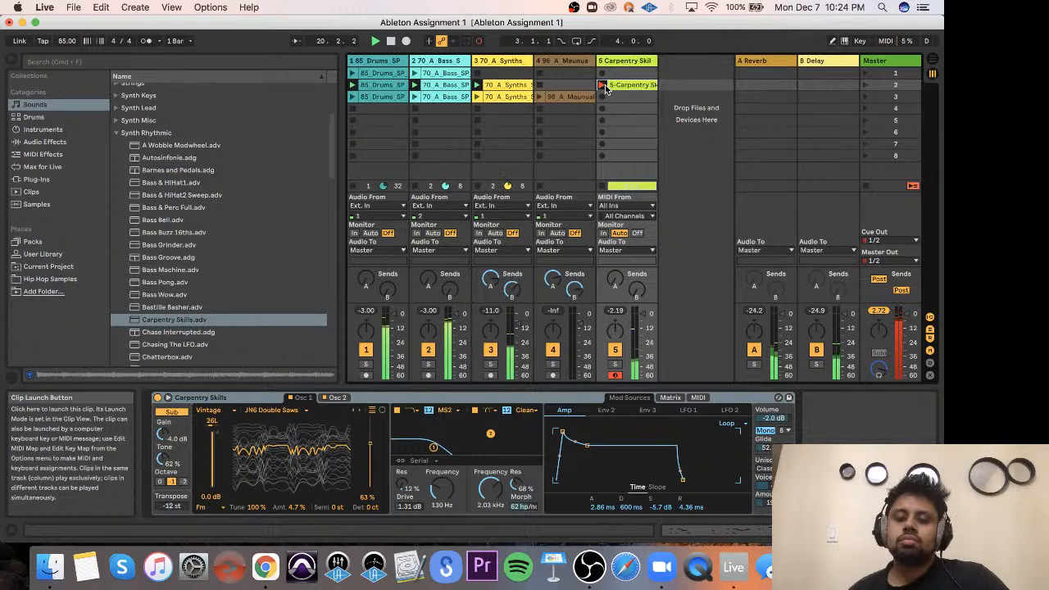
{"action": "left_click", "coordinate": [603, 87]}
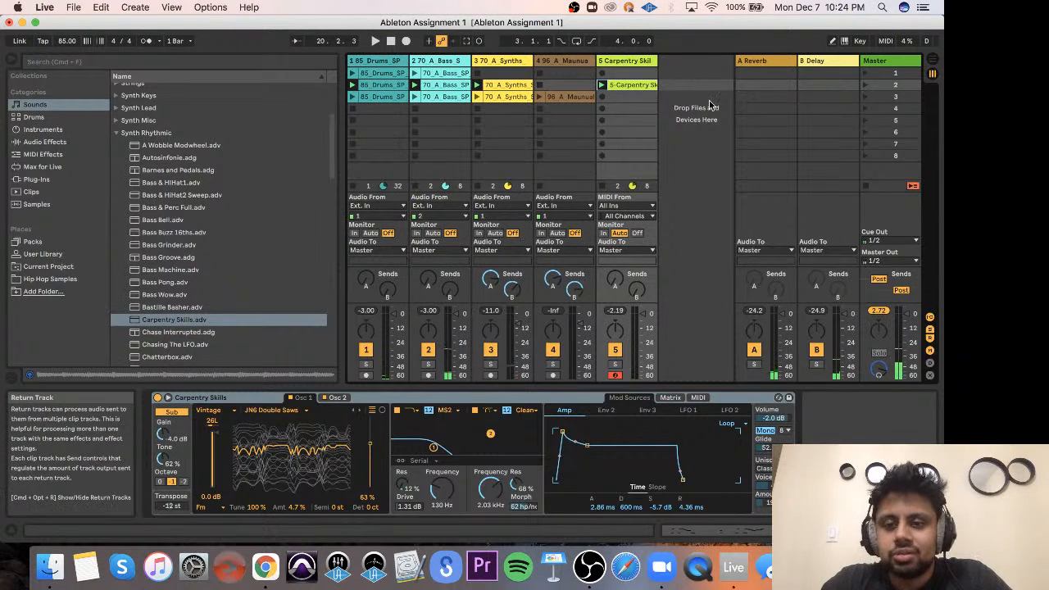
Open the newly recorded Carpentry Skills clip and look through its notes.
{"action": "double_click", "coordinate": [648, 88]}
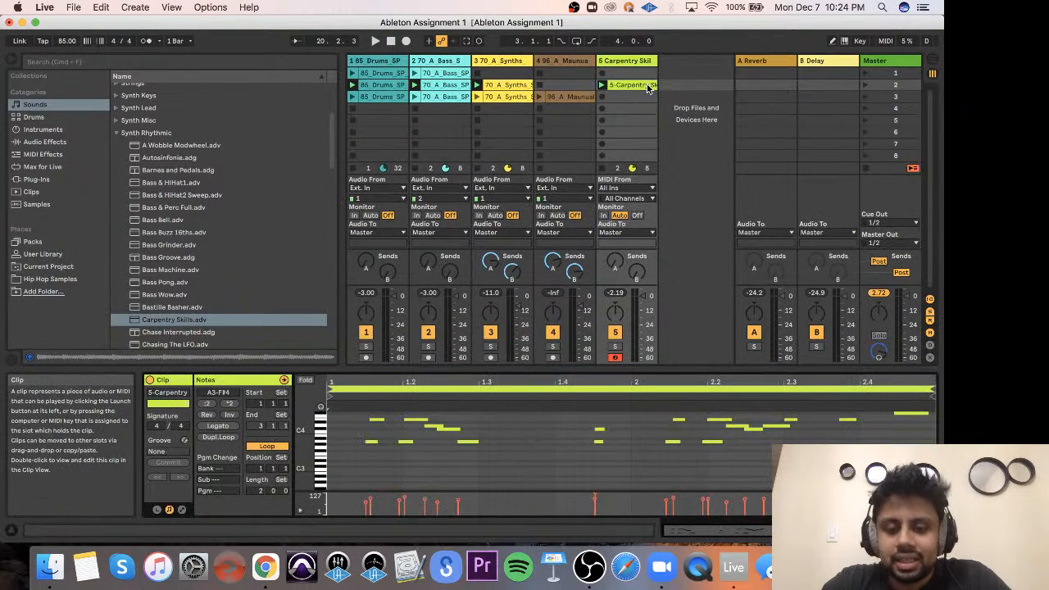
{"action": "scroll", "coordinate": [552, 481], "scroll_direction": "up", "scroll_amount": 5}
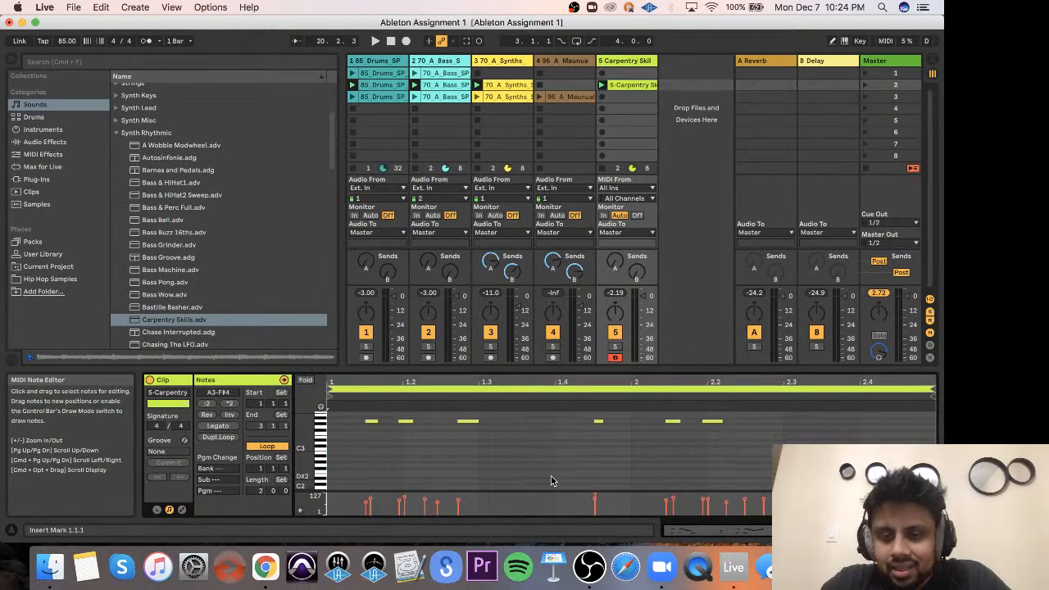
{"action": "scroll", "coordinate": [552, 481], "scroll_direction": "down", "scroll_amount": 4}
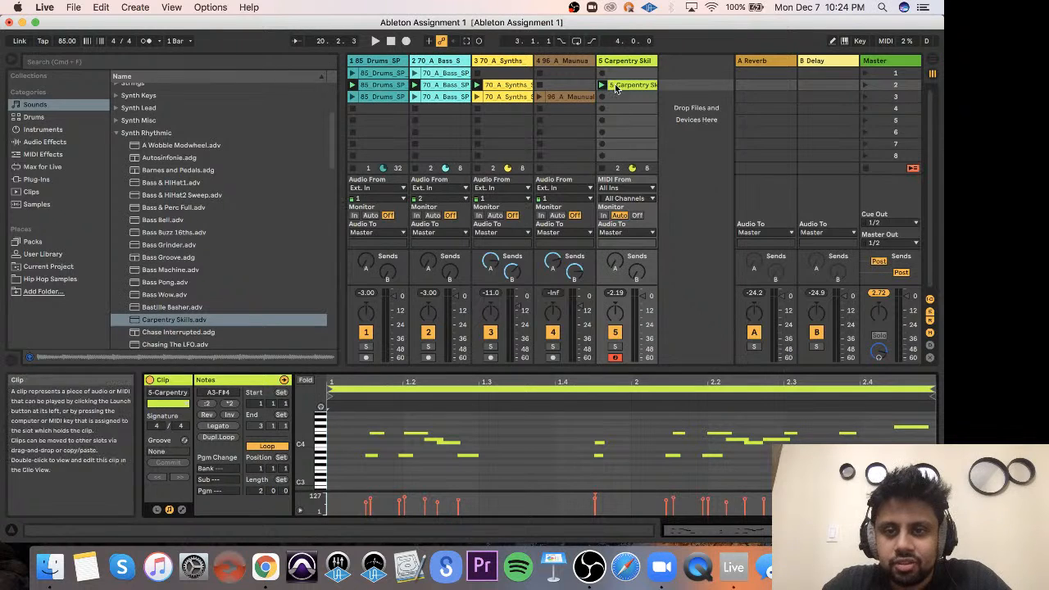
Play scenes 2 and 3, lowering the Carpentry Skills track's volume to -7.0 dB during scene 2.
{"action": "left_click", "coordinate": [865, 85]}
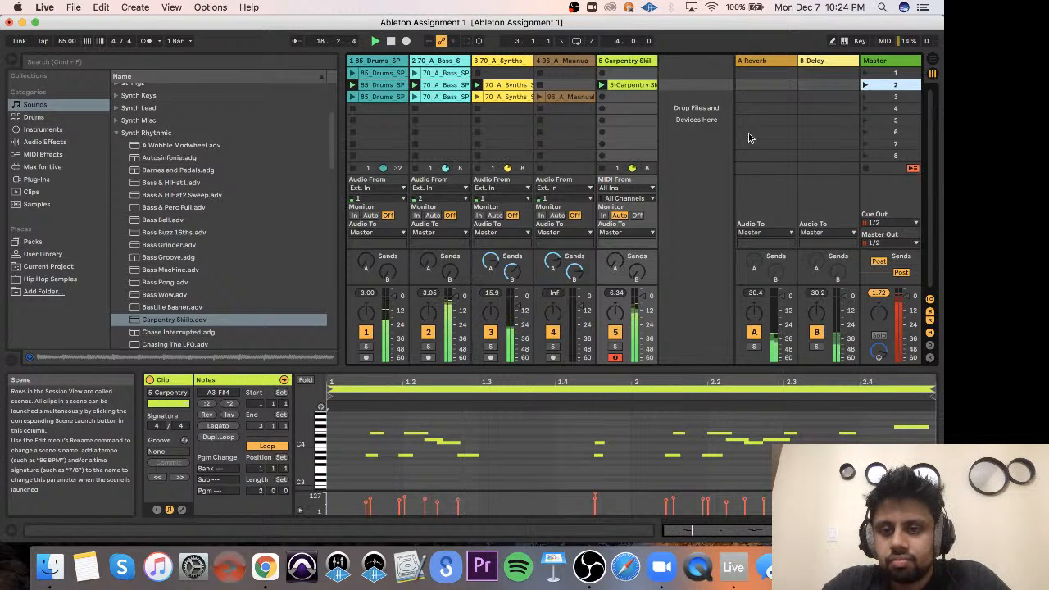
{"action": "left_click_drag", "start_coordinate": [643, 296], "coordinate": [644, 306]}
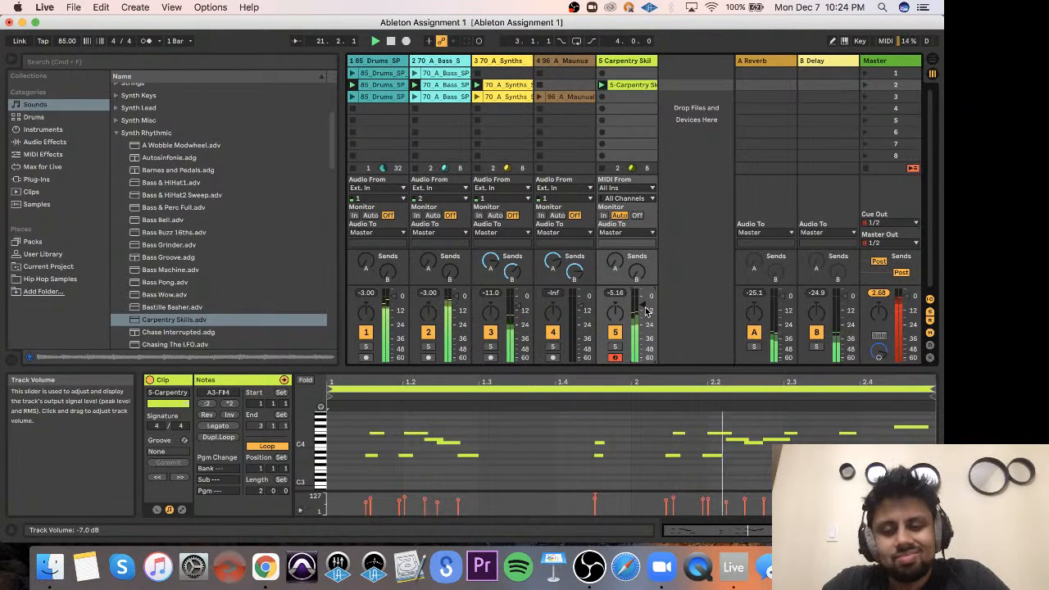
{"action": "left_click", "coordinate": [867, 97]}
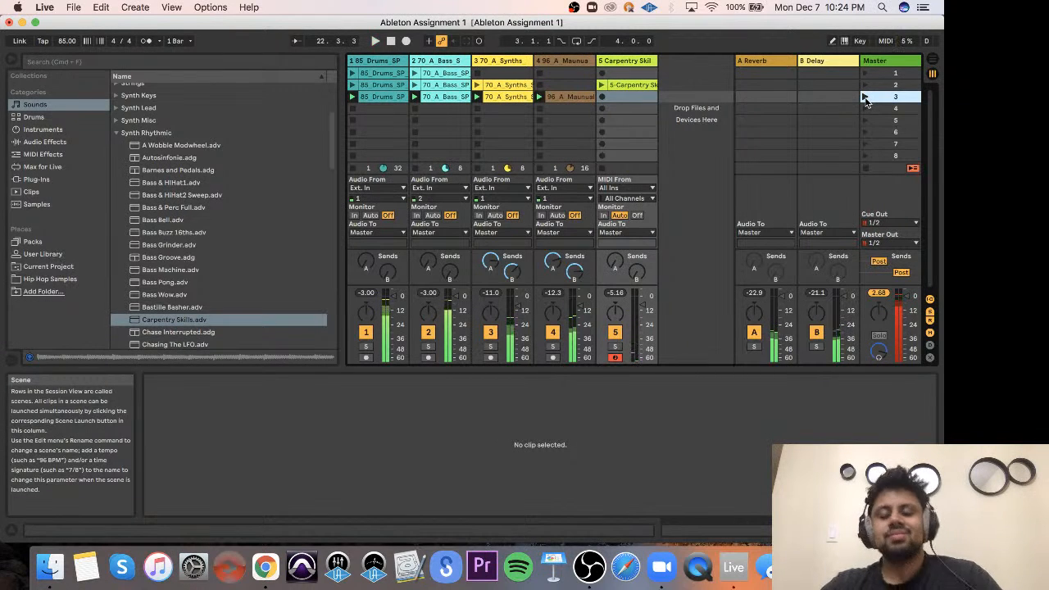
Lower the F#4 note near the start of the Carpentry Skills clip to F4, and deselect it.
{"action": "left_click", "coordinate": [631, 86]}
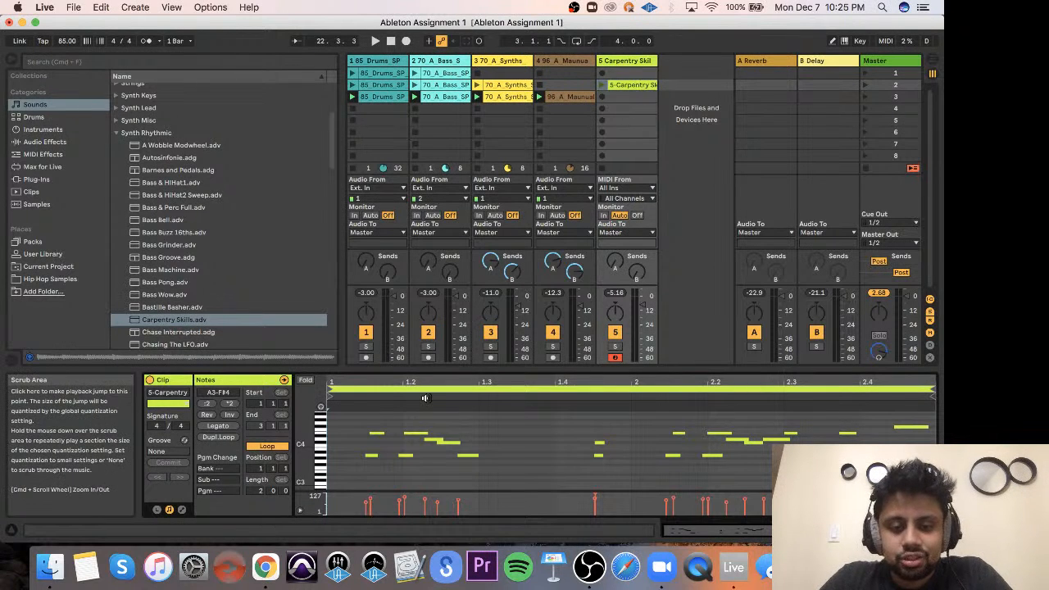
{"action": "left_click", "coordinate": [379, 437]}
{"action": "mouse_move", "coordinate": [379, 437]}
{"action": "left_mouse_down"}
{"action": "mouse_move", "coordinate": [375, 415]}
{"action": "mouse_move", "coordinate": [380, 459]}
{"action": "mouse_move", "coordinate": [379, 445]}
{"action": "left_mouse_up"}
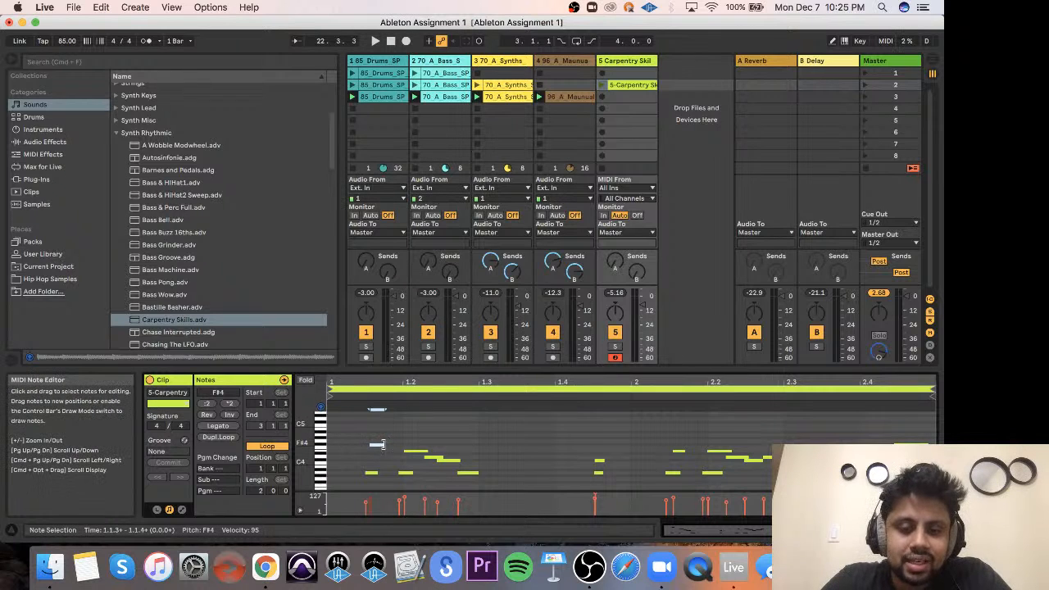
{"action": "left_click", "coordinate": [381, 424]}
{"action": "left_click", "coordinate": [377, 445]}
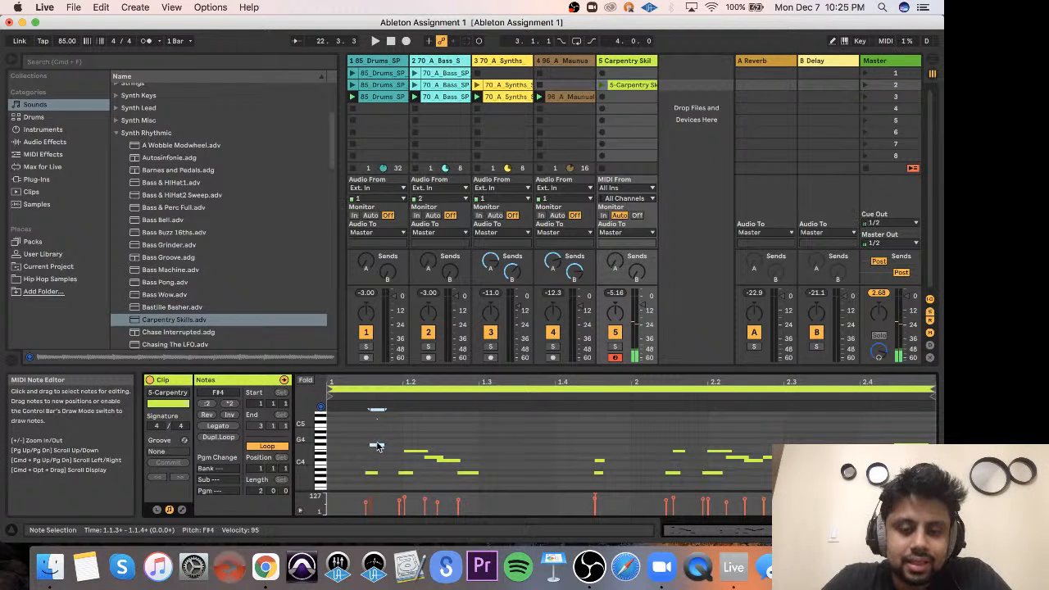
{"action": "mouse_move", "coordinate": [378, 447]}
{"action": "left_mouse_down"}
{"action": "mouse_move", "coordinate": [376, 425]}
{"action": "mouse_move", "coordinate": [378, 470]}
{"action": "mouse_move", "coordinate": [379, 443]}
{"action": "left_mouse_up"}
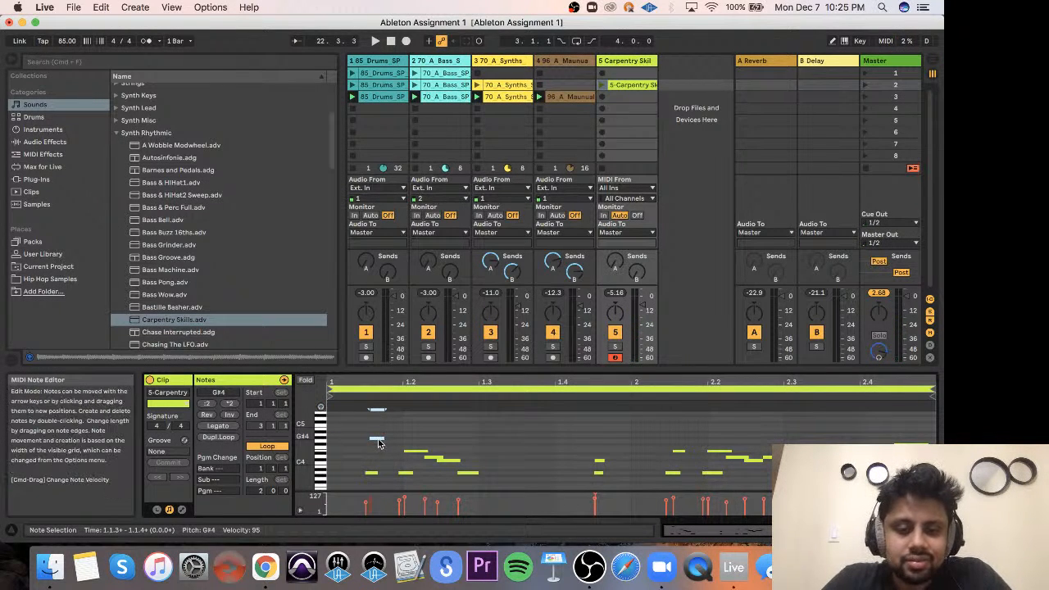
{"action": "mouse_move", "coordinate": [378, 443]}
{"action": "left_mouse_down"}
{"action": "mouse_move", "coordinate": [442, 449]}
{"action": "mouse_move", "coordinate": [384, 449]}
{"action": "left_mouse_up"}
{"action": "scroll", "coordinate": [409, 455], "scroll_direction": "down", "scroll_amount": 1}
{"action": "scroll", "coordinate": [408, 456], "scroll_direction": "up", "scroll_amount": 2}
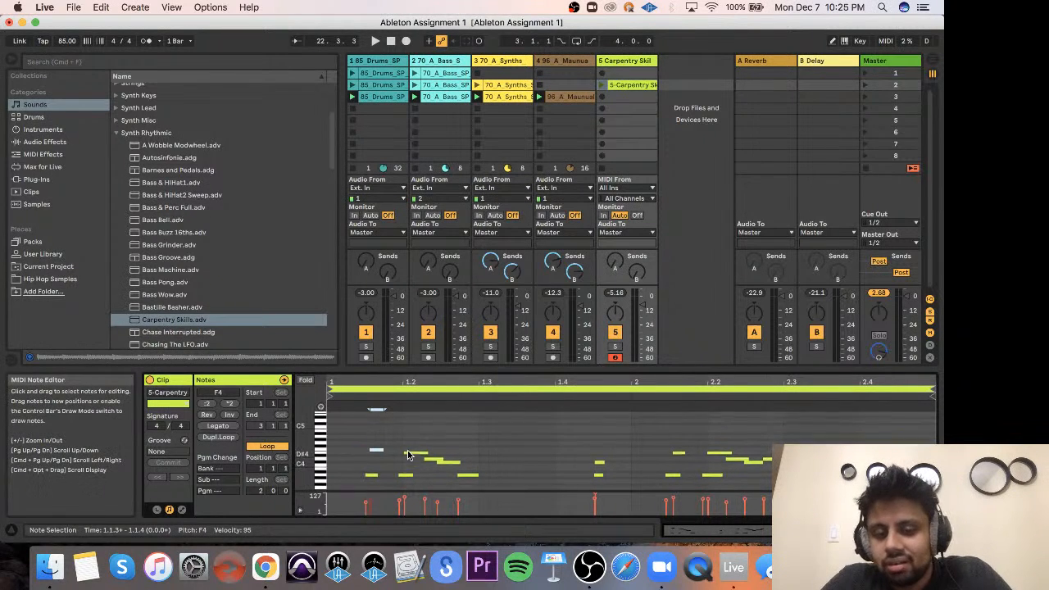
{"action": "left_click", "coordinate": [433, 433]}
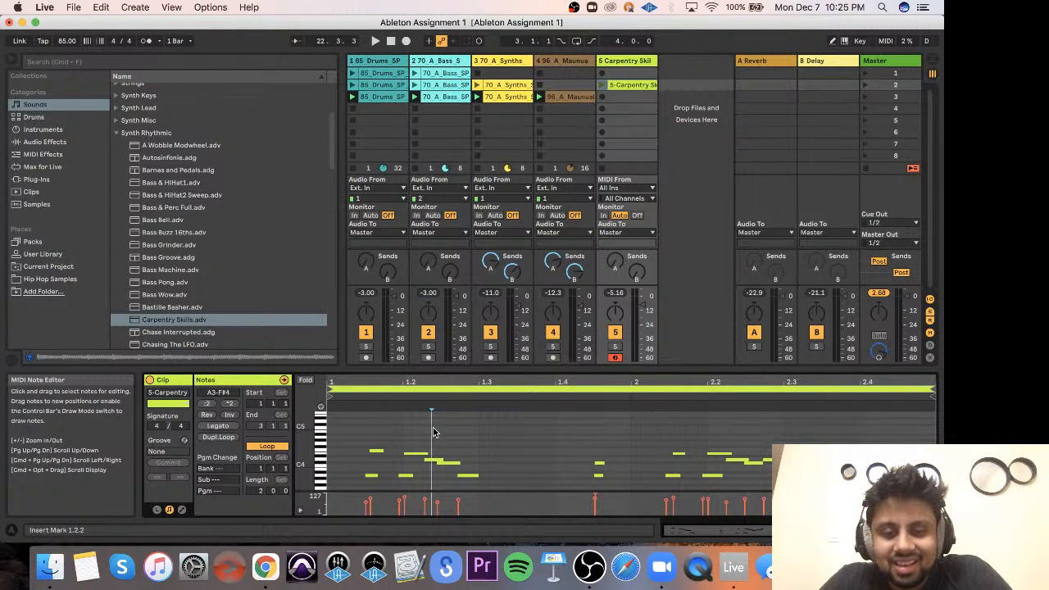
Try quantizing all the clip's notes to 1/8, and undo it.
{"action": "key", "text": "super+q"}
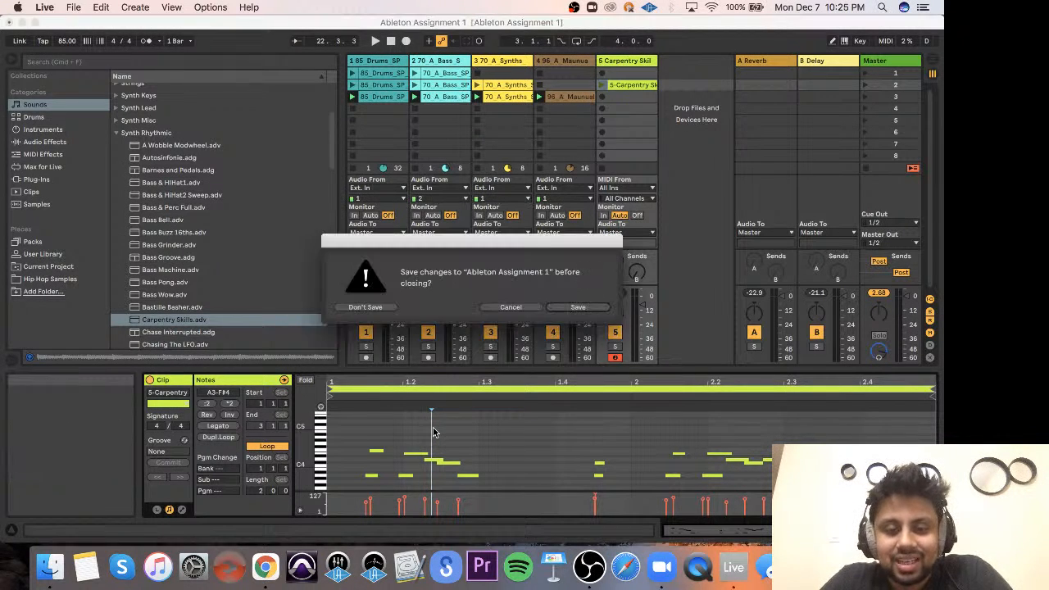
{"action": "left_click", "coordinate": [511, 309]}
{"action": "key", "text": "super+a"}
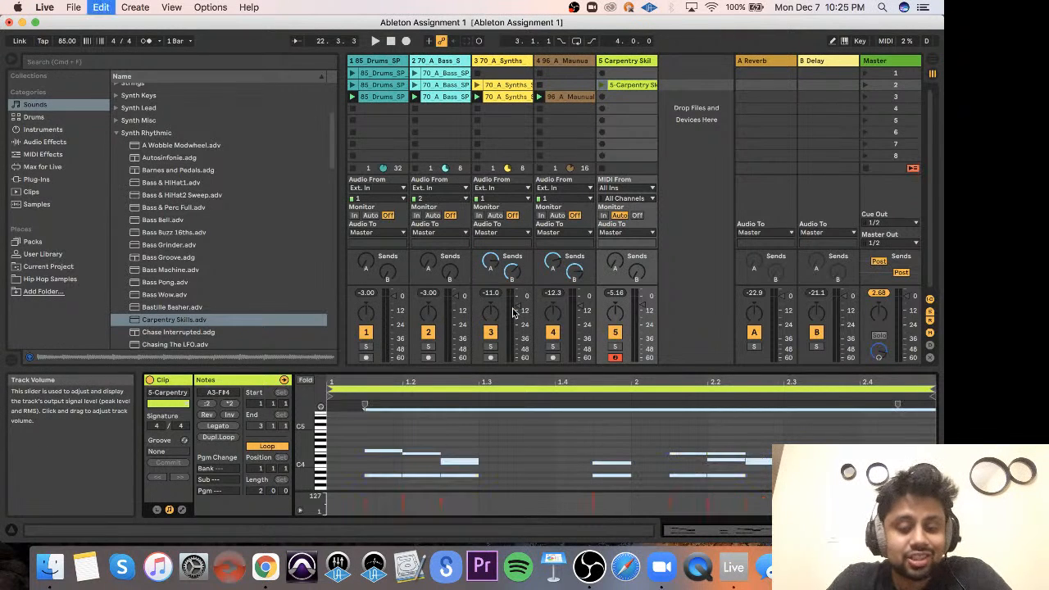
{"action": "key", "text": "super+z"}
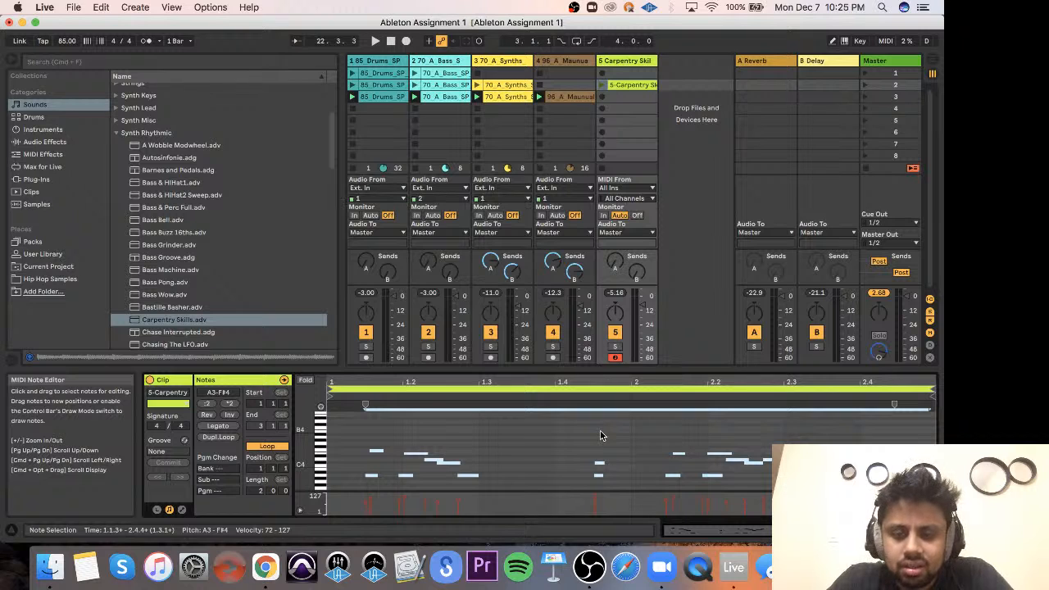
Quantize the starts and ends of all the clip's notes to 1/16 at 100 %, and play the clip.
{"action": "key", "text": "super+shift+u"}
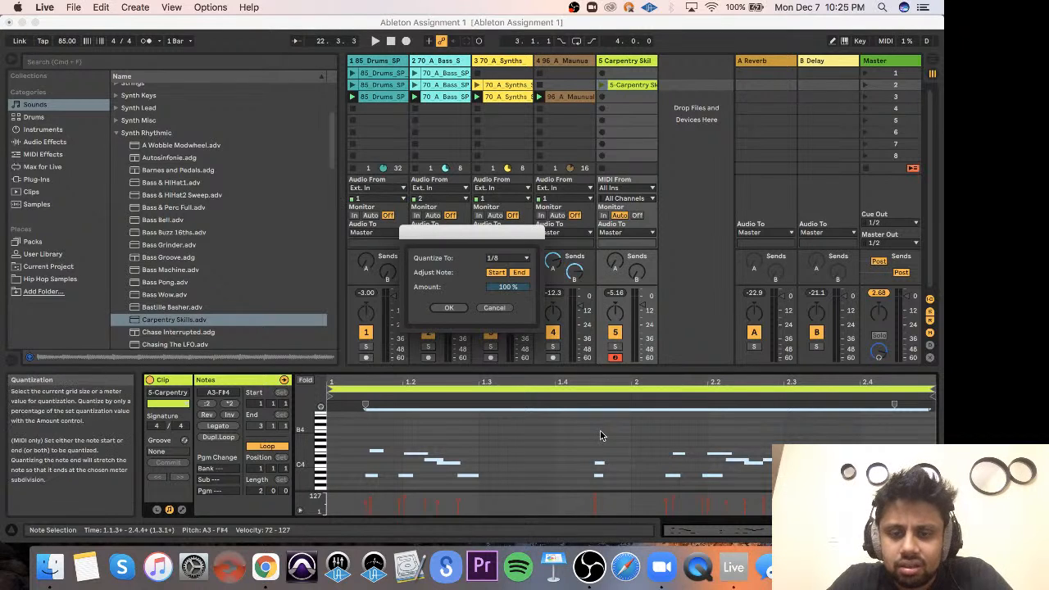
{"action": "left_click", "coordinate": [522, 261]}
{"action": "left_click", "coordinate": [518, 316]}
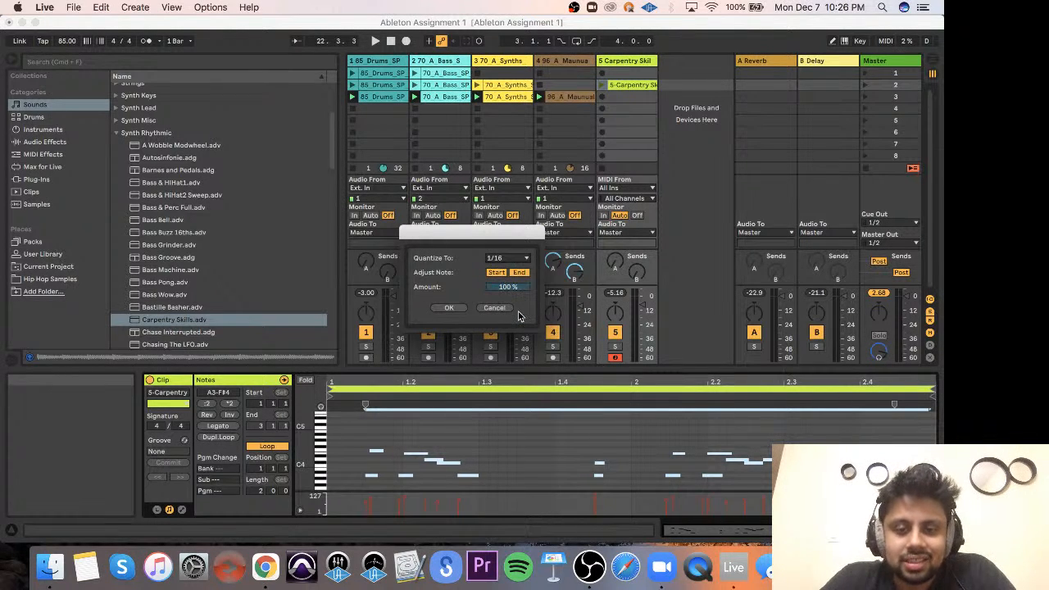
{"action": "left_click", "coordinate": [455, 307]}
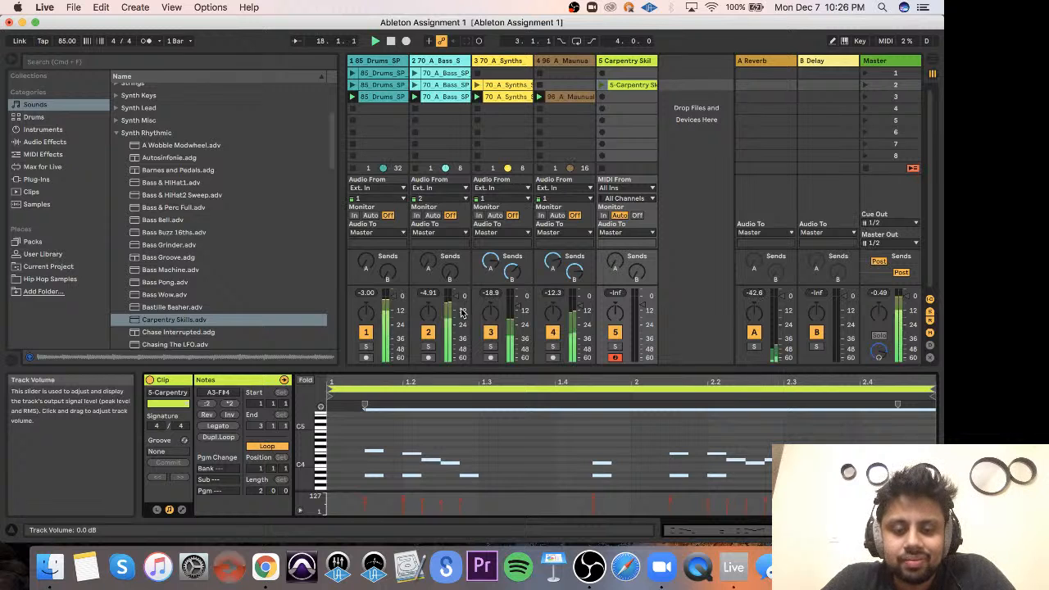
{"action": "left_click", "coordinate": [603, 85]}
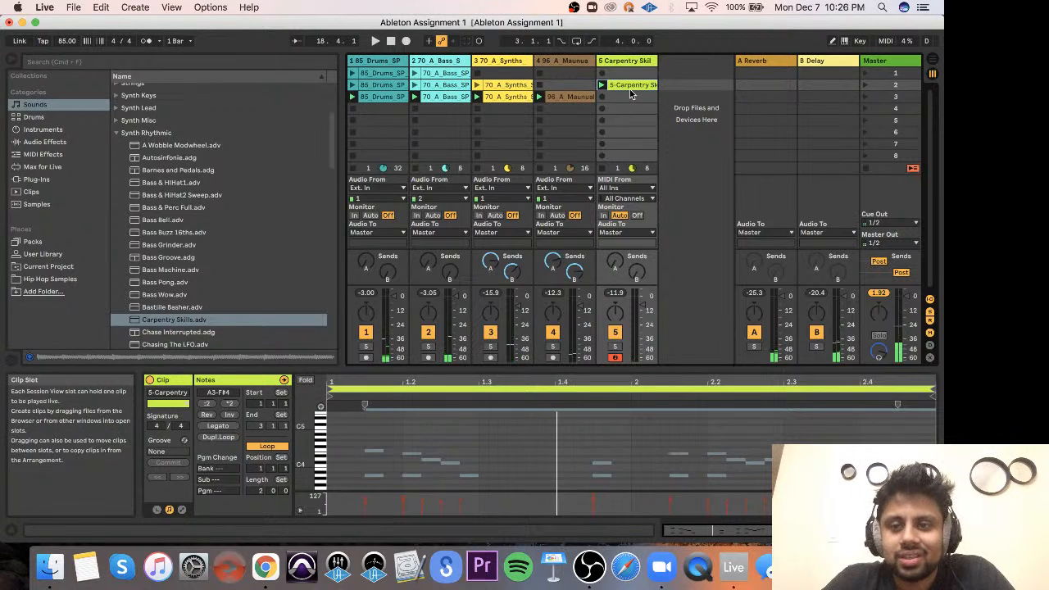
Try the Carpentry Skills clip alone in scene 4, and undo the move and the 1/16 quantization.
{"action": "left_click_drag", "start_coordinate": [631, 87], "coordinate": [632, 120]}
{"action": "left_click", "coordinate": [867, 109]}
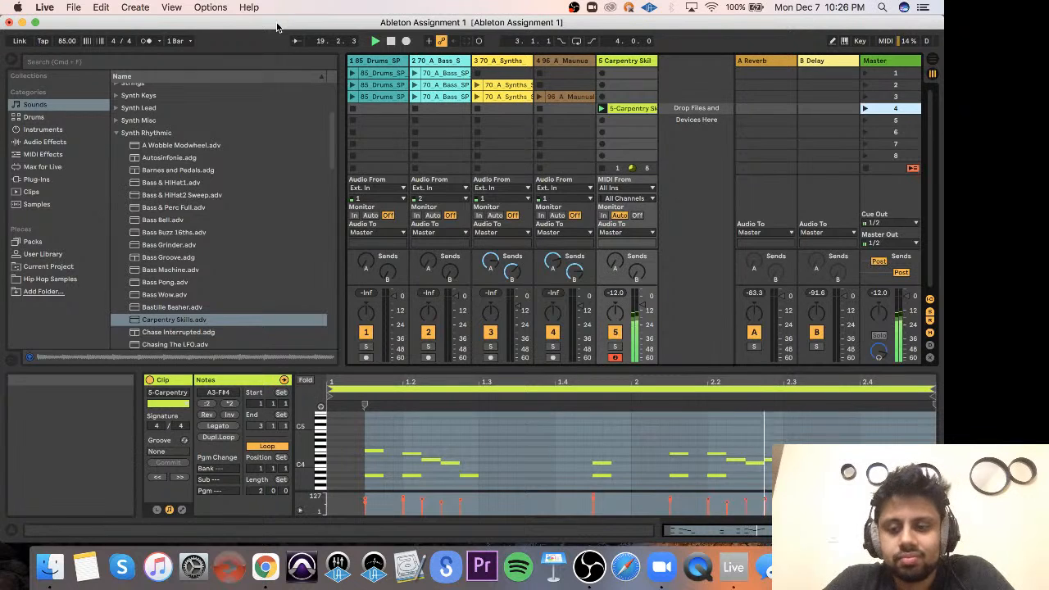
{"action": "key", "text": "super+z"}
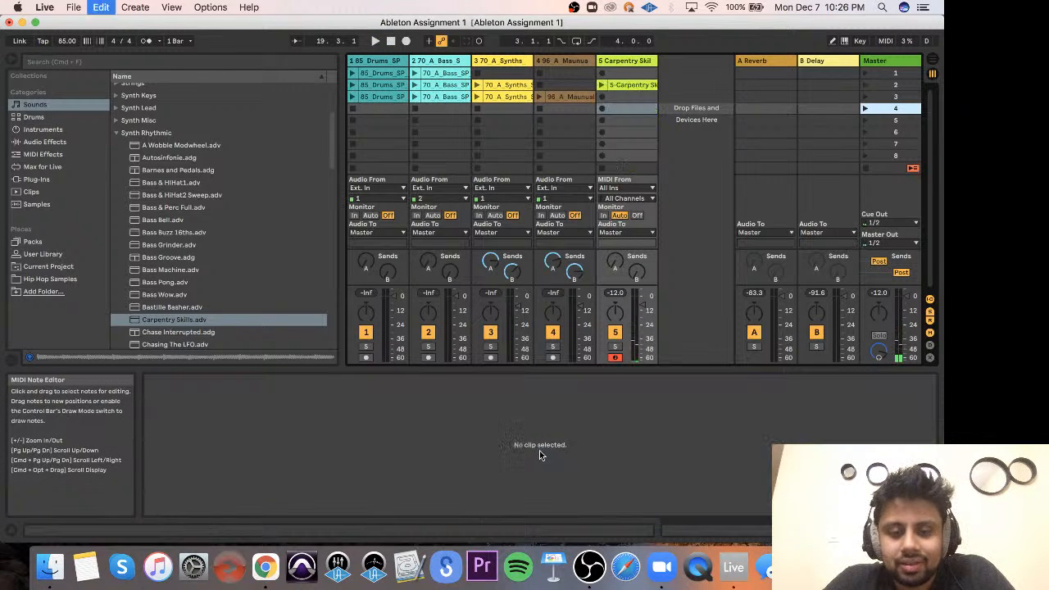
Reopen the scene 2 Carpentry Skills clip, call up the quantization settings with no notes selected, and dismiss them.
{"action": "left_click", "coordinate": [637, 87]}
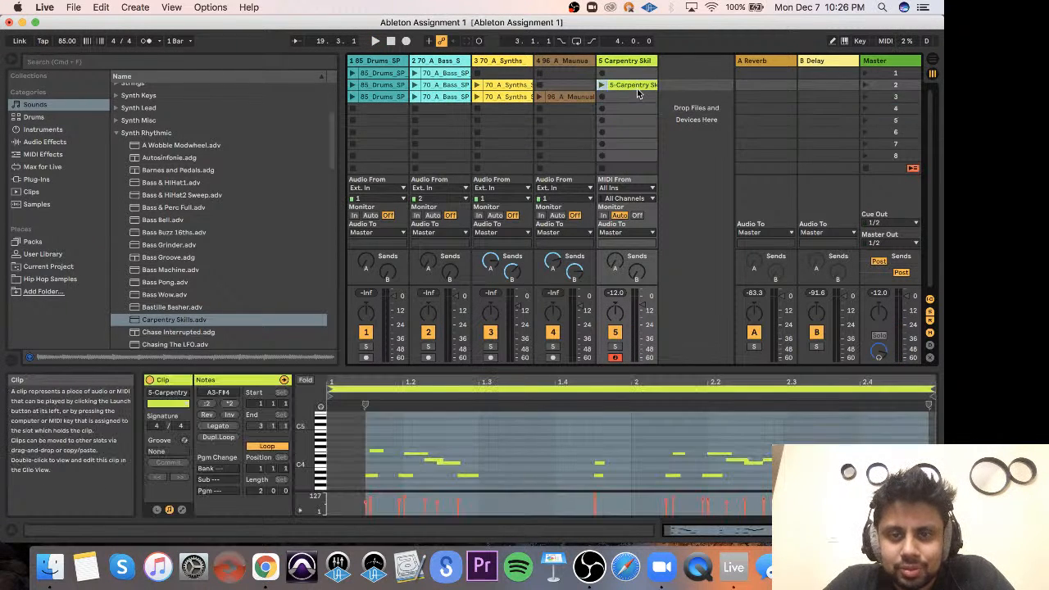
{"action": "left_click", "coordinate": [391, 451]}
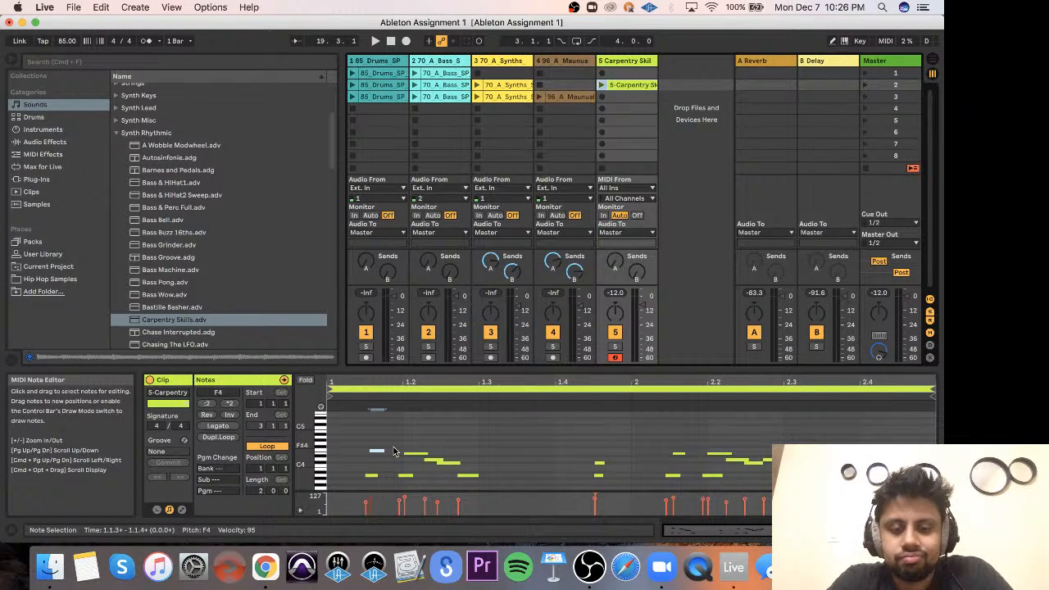
{"action": "key", "text": "super+a"}
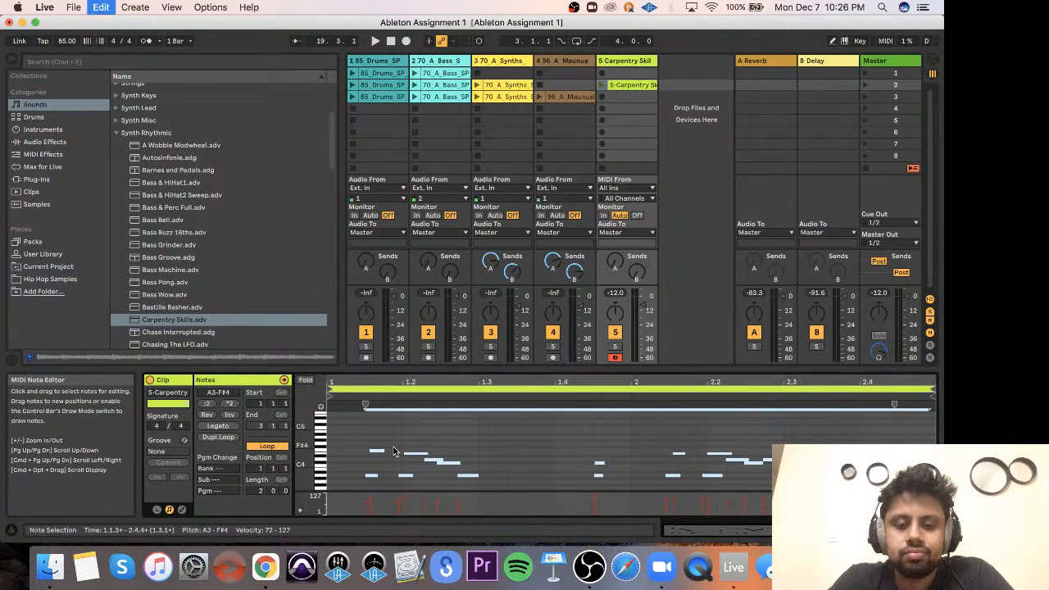
{"action": "left_click", "coordinate": [412, 443]}
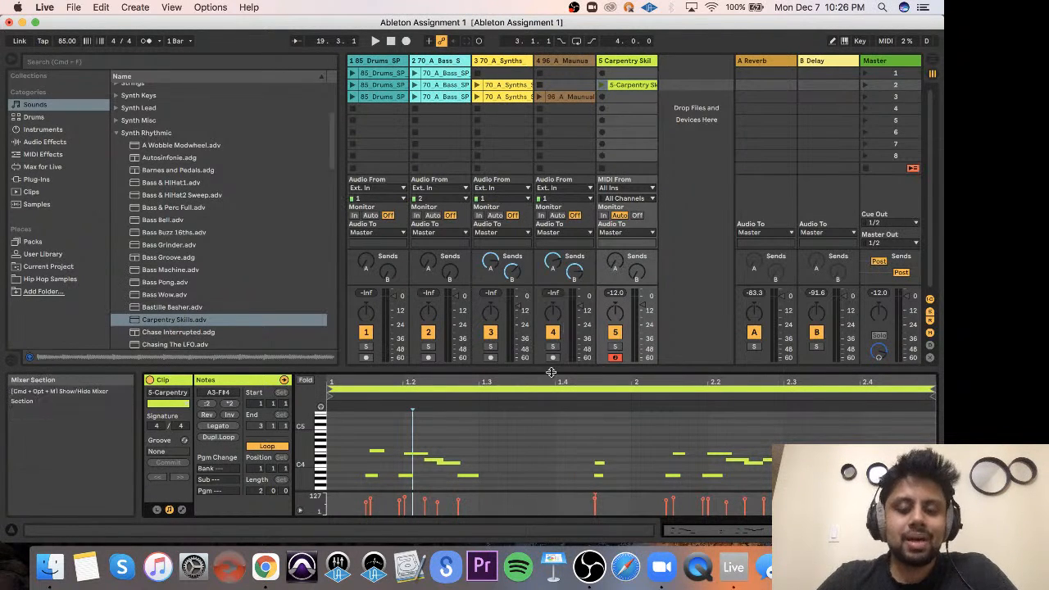
{"action": "left_click", "coordinate": [432, 474]}
{"action": "key", "text": "super+shift+u"}
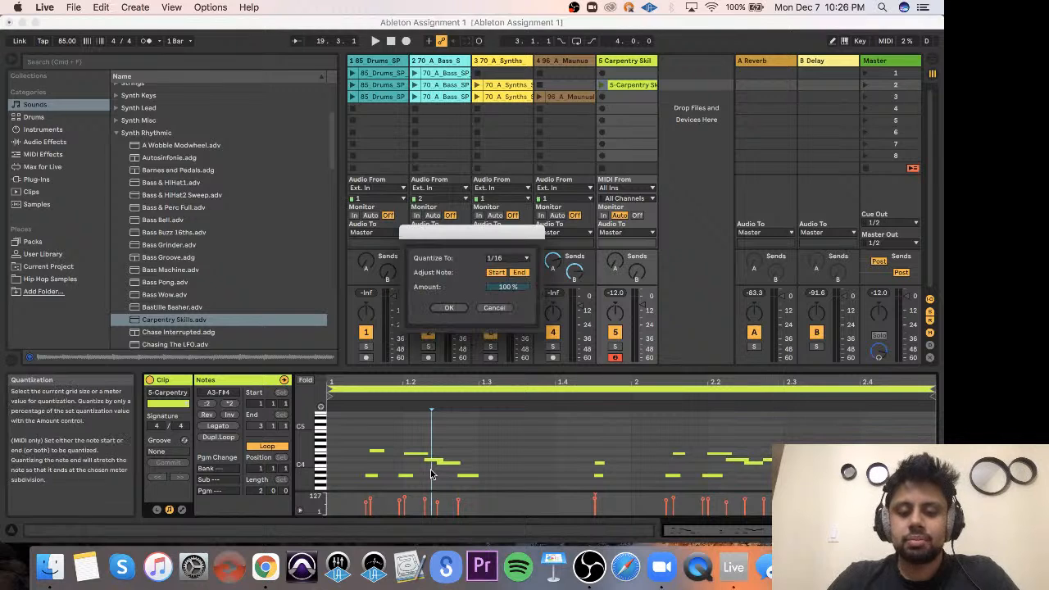
{"action": "left_click", "coordinate": [494, 309]}
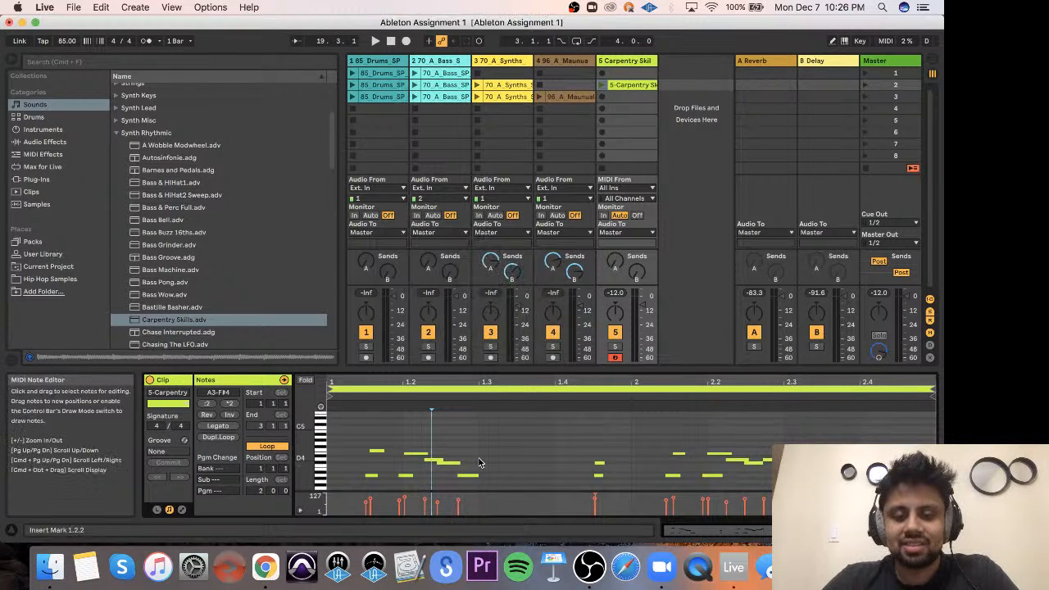
Select all the Carpentry Skills clip's notes, check the quantization settings and apply the current quantization, dismissing the settings without changes.
{"action": "key", "text": "super+a"}
{"action": "key", "text": "super+shift+u"}
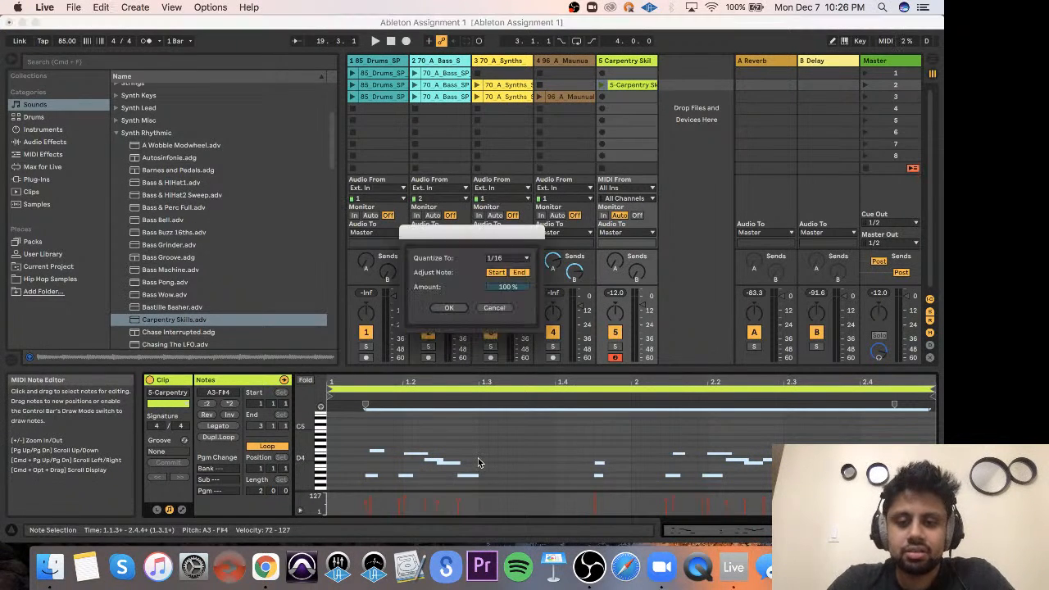
{"action": "left_click", "coordinate": [495, 310]}
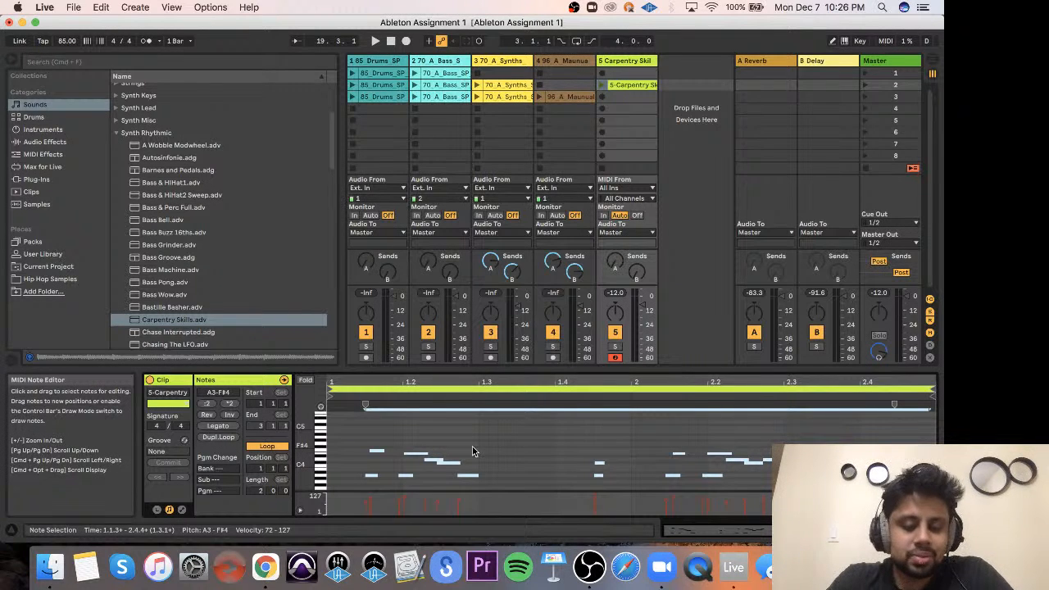
{"action": "key", "text": "super+u"}
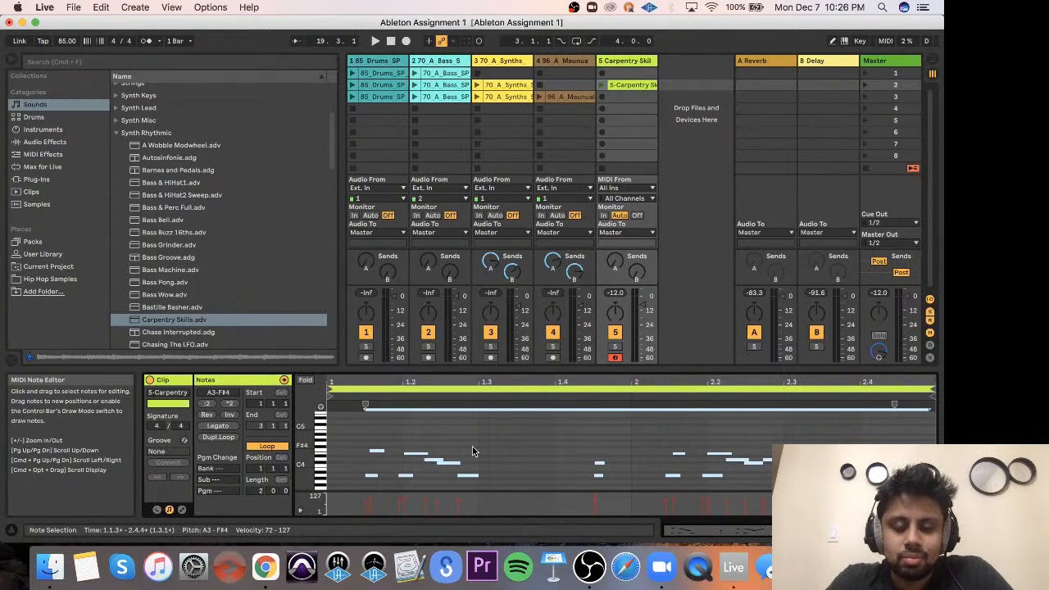
{"action": "key", "text": "super+shift+u"}
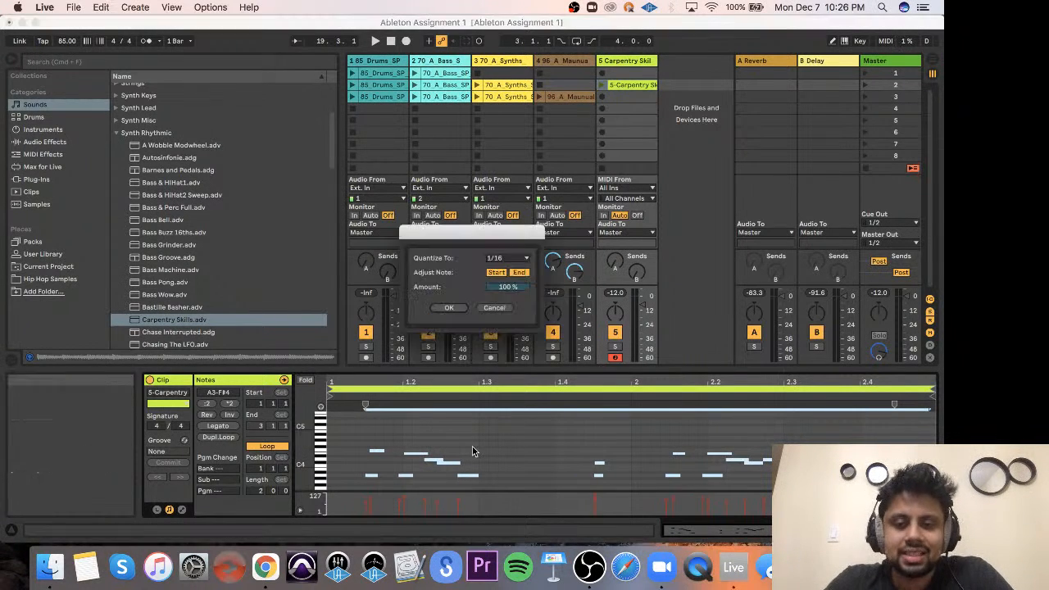
{"action": "left_click", "coordinate": [494, 309]}
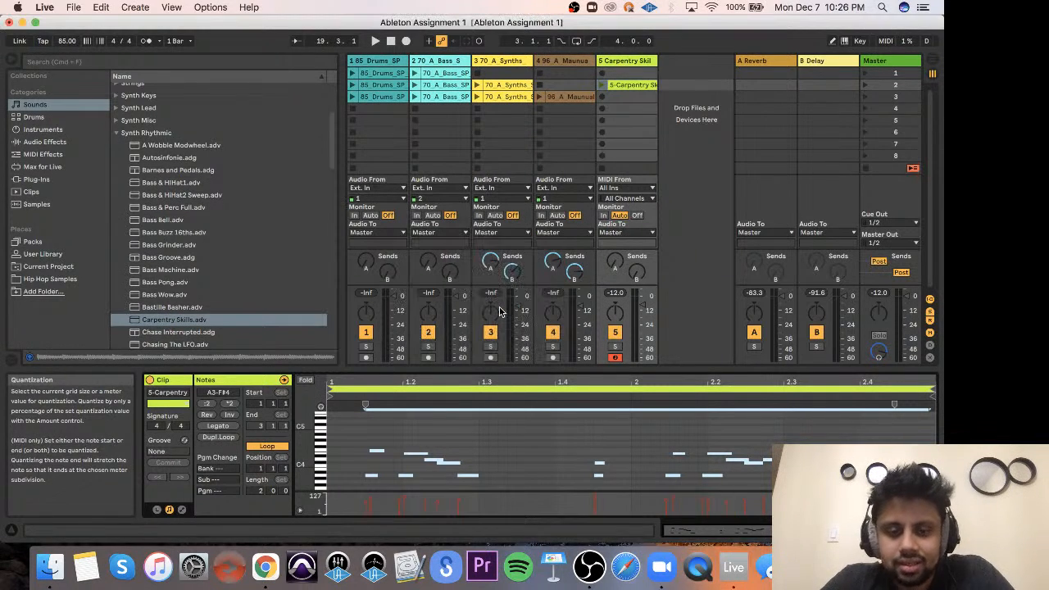
Set the velocity of the A3 note just before beat 1.2 in the Carpentry Skills clip to 86.
{"action": "left_click", "coordinate": [652, 62]}
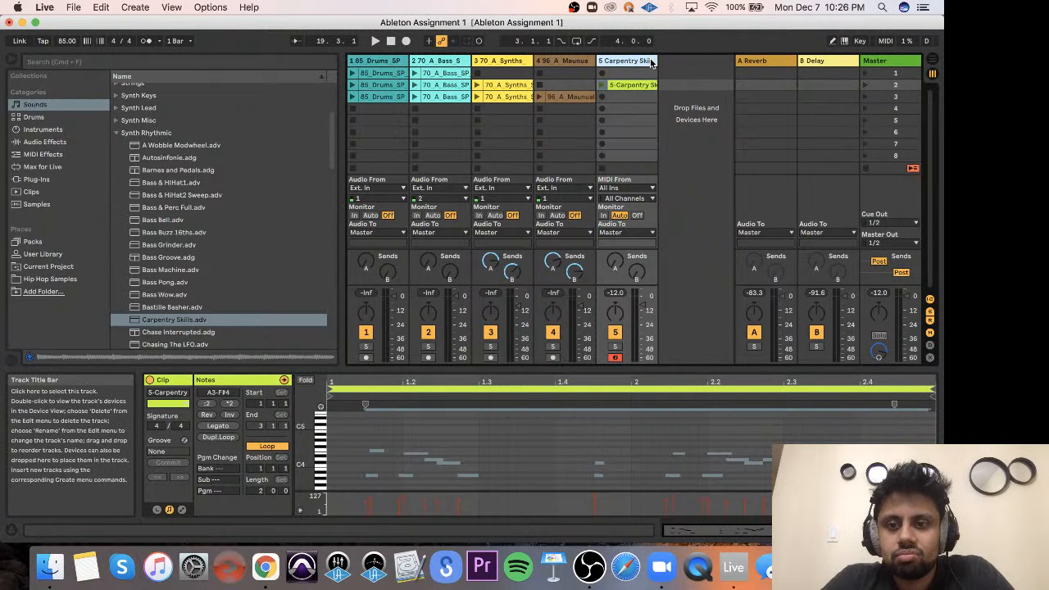
{"action": "left_click", "coordinate": [395, 502]}
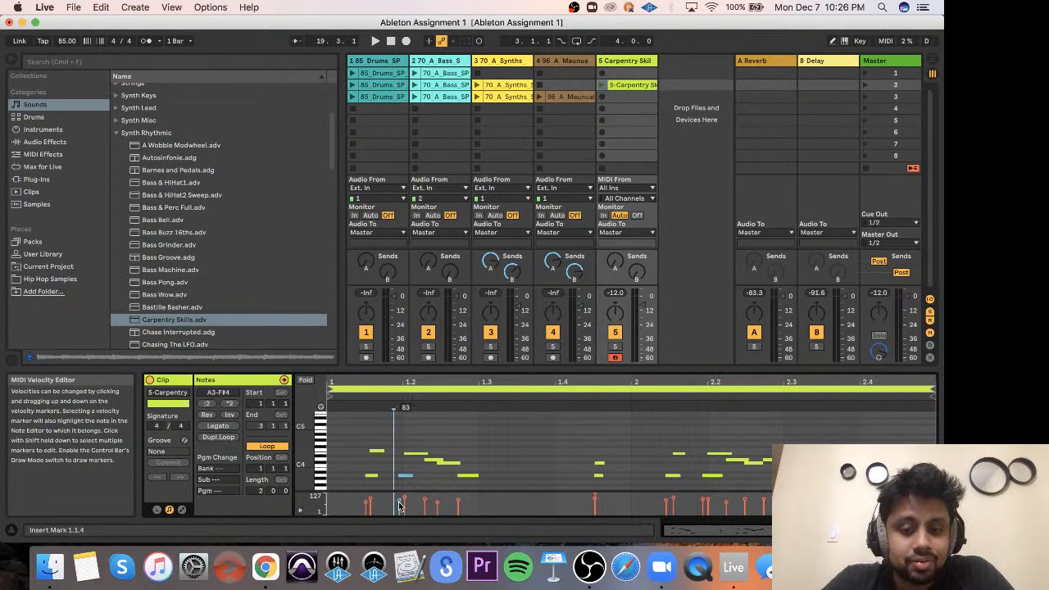
{"action": "left_click_drag", "start_coordinate": [399, 506], "coordinate": [399, 459]}
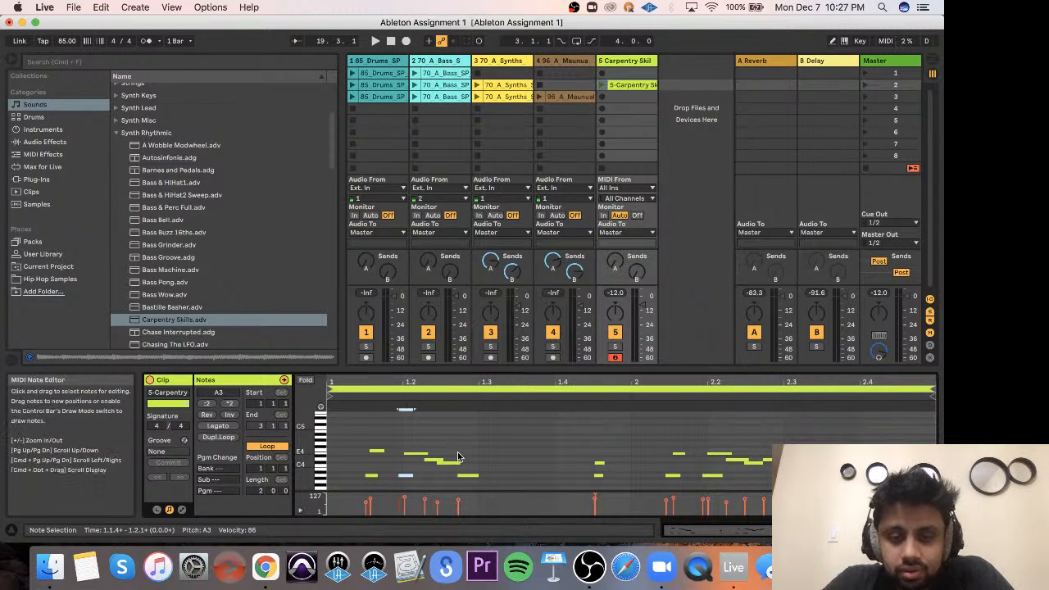
Select all the clip's notes, look over the note editing and grid options, and dismiss them.
{"action": "scroll", "coordinate": [513, 459], "scroll_direction": "down", "scroll_amount": 2}
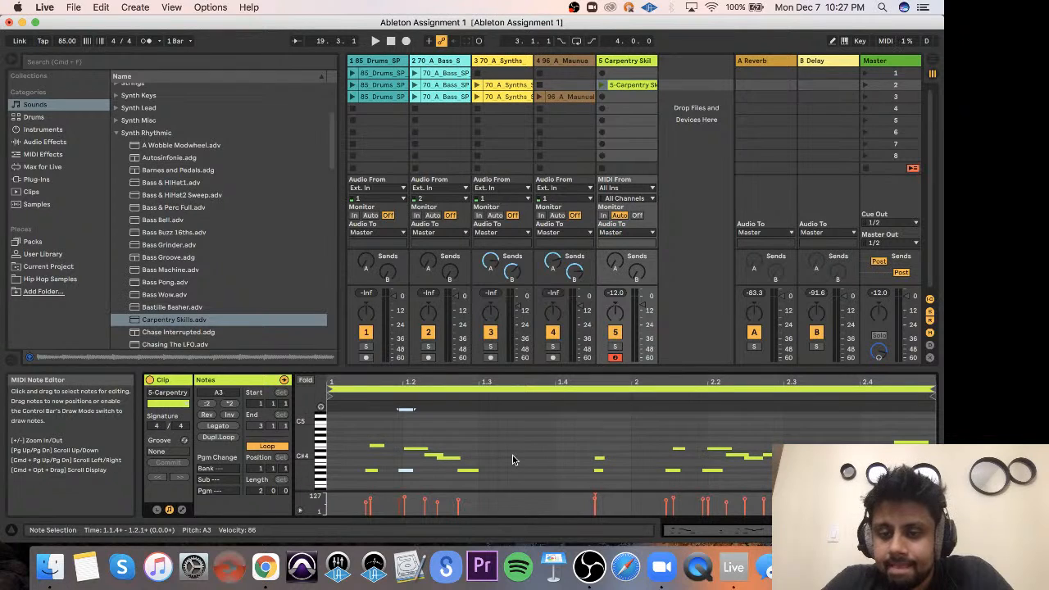
{"action": "key", "text": "super+a"}
{"action": "right_click", "coordinate": [512, 459]}
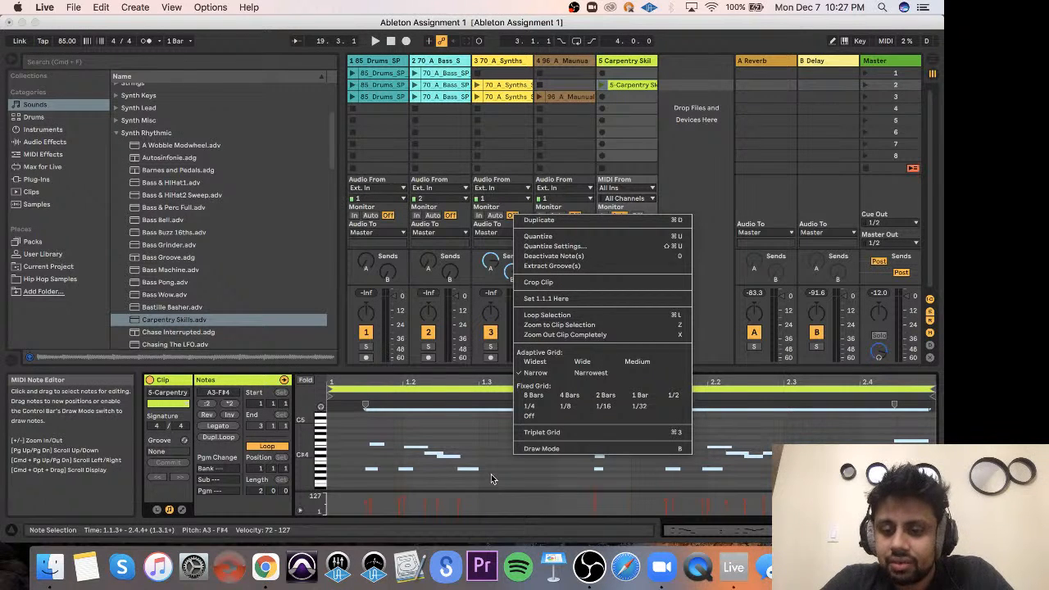
{"action": "left_click", "coordinate": [495, 475]}
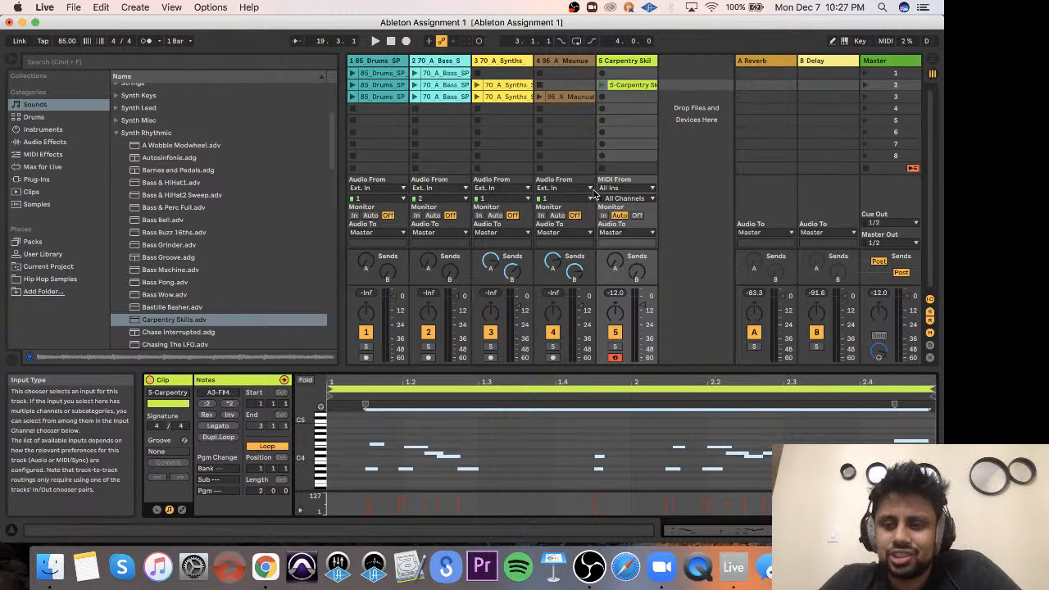
Switch to the Arrangement View, return playback to the arrangement, and look over the clips along the timeline.
{"action": "left_click", "coordinate": [695, 137]}
{"action": "key", "text": "Tab"}
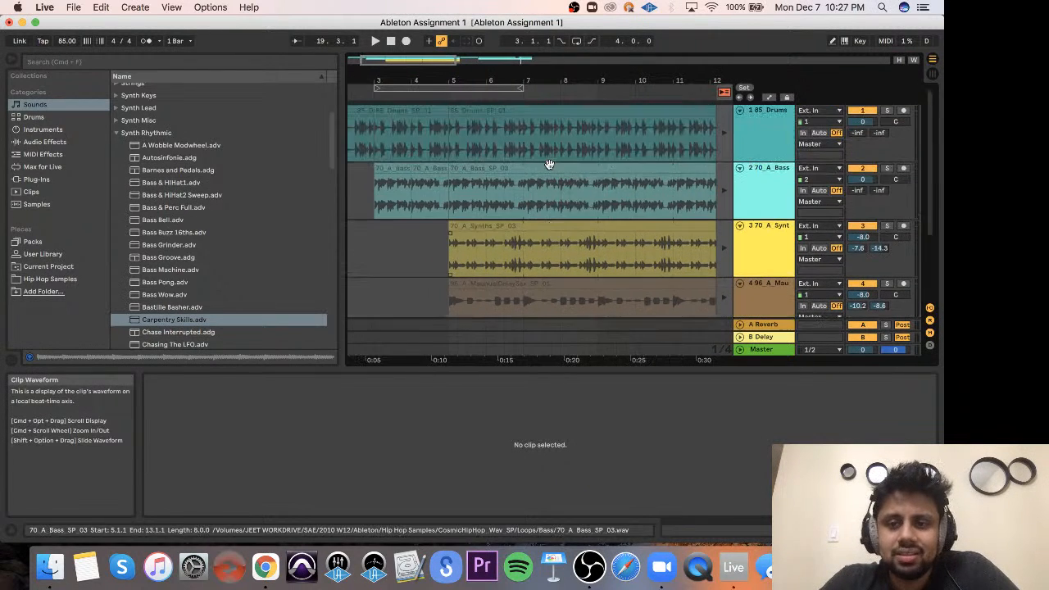
{"action": "scroll", "coordinate": [548, 166], "scroll_direction": "left", "scroll_amount": 3}
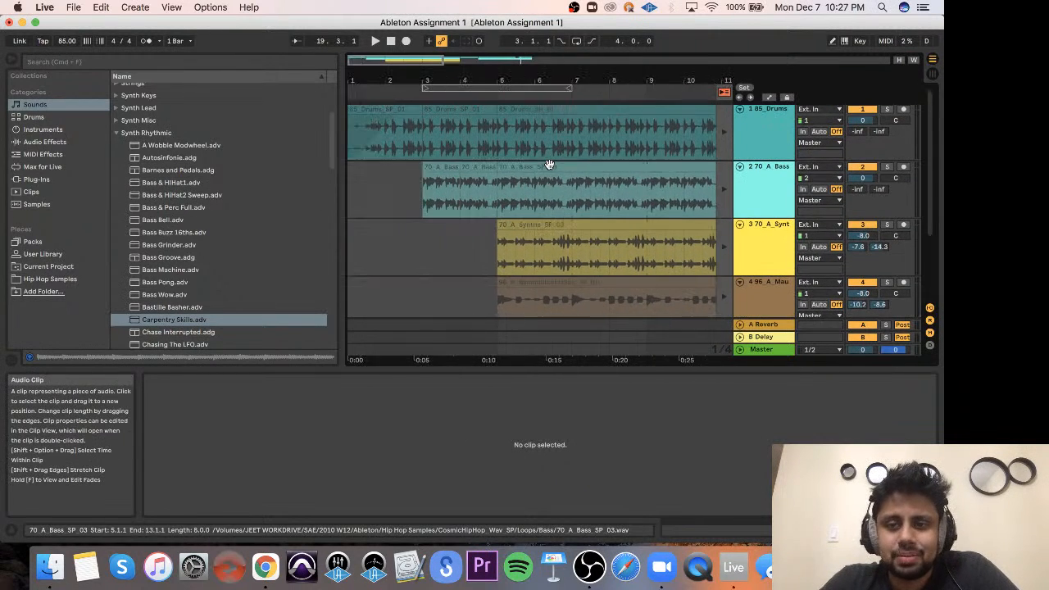
{"action": "left_click", "coordinate": [724, 93]}
{"action": "scroll", "coordinate": [594, 185], "scroll_direction": "right", "scroll_amount": 10}
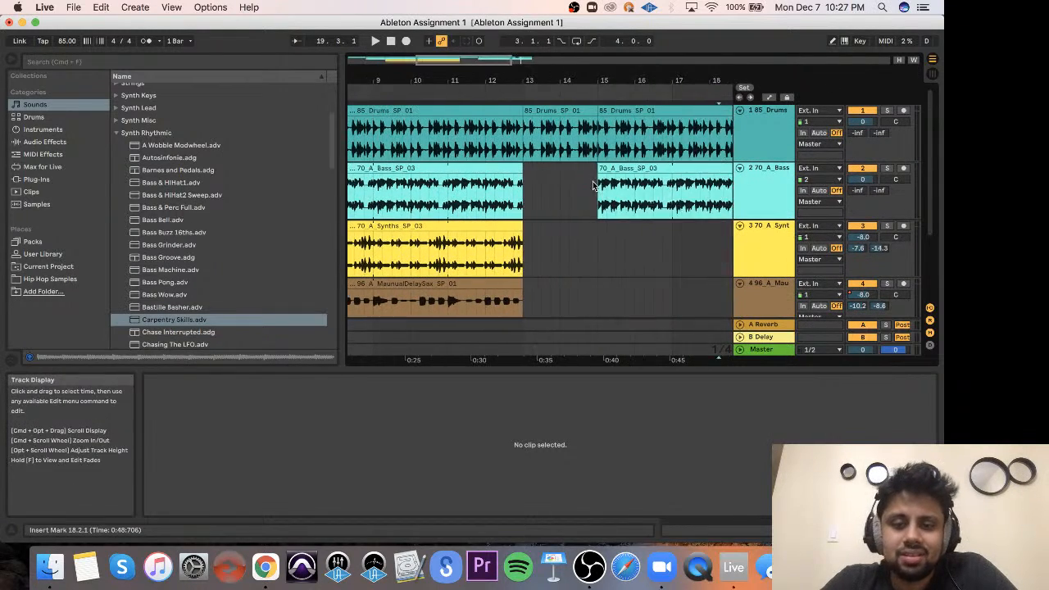
{"action": "scroll", "coordinate": [593, 185], "scroll_direction": "left", "scroll_amount": 10}
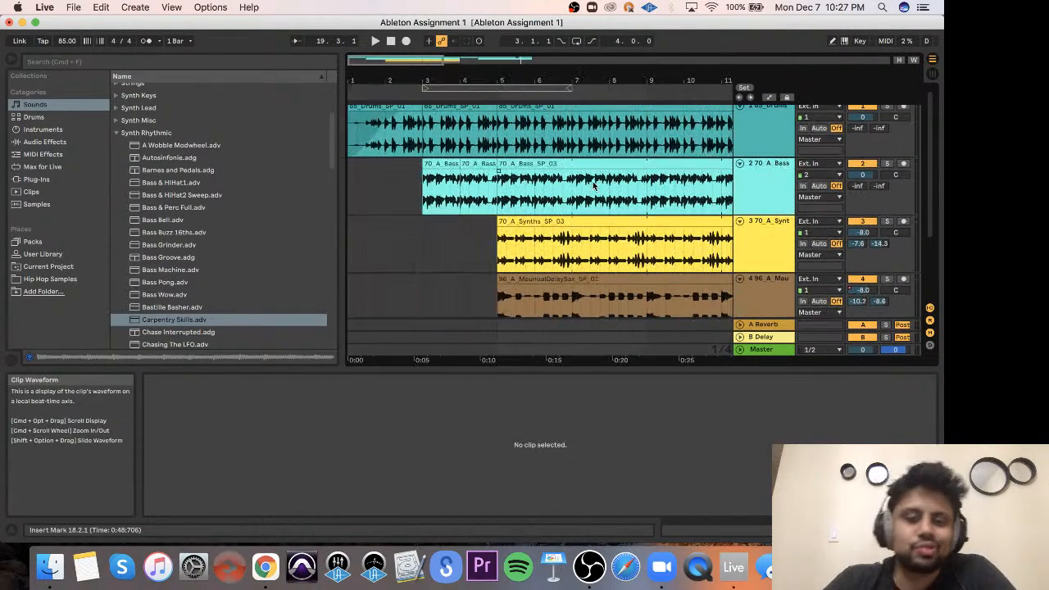
{"action": "scroll", "coordinate": [595, 185], "scroll_direction": "up", "scroll_amount": 1}
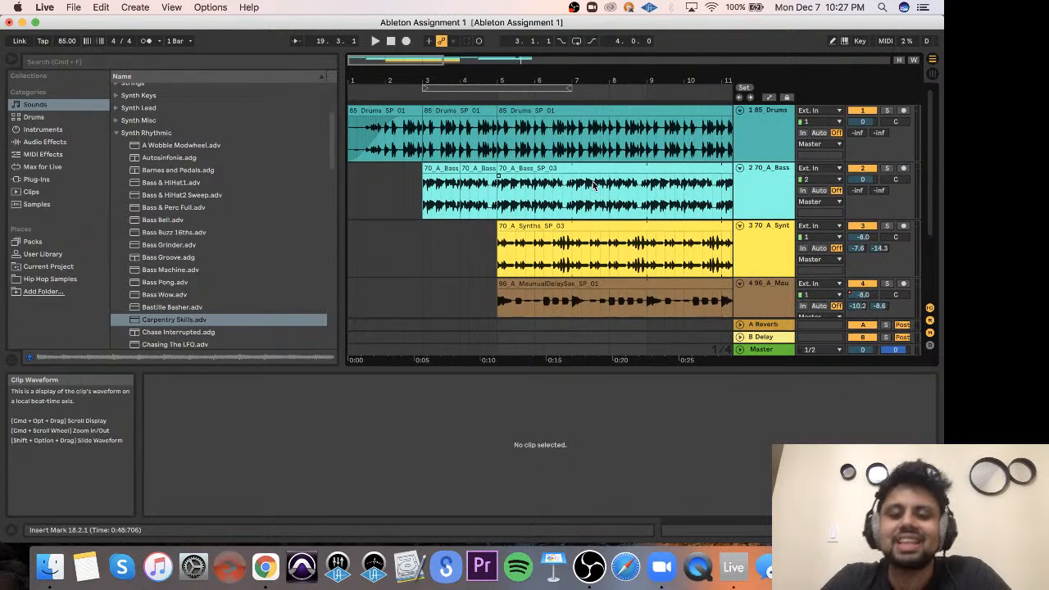
Open the recent Live Set "Intro Yoo" without saving the changes to "Ableton Assignment 1".
{"action": "left_click", "coordinate": [76, 7]}
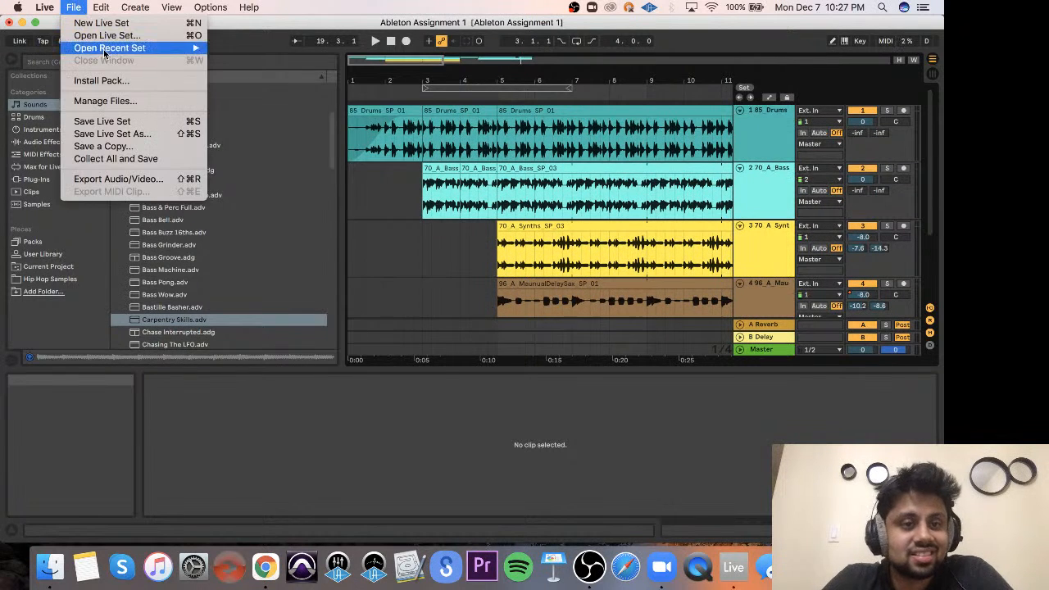
{"action": "mouse_move", "coordinate": [105, 48]}
{"action": "left_click", "coordinate": [319, 84]}
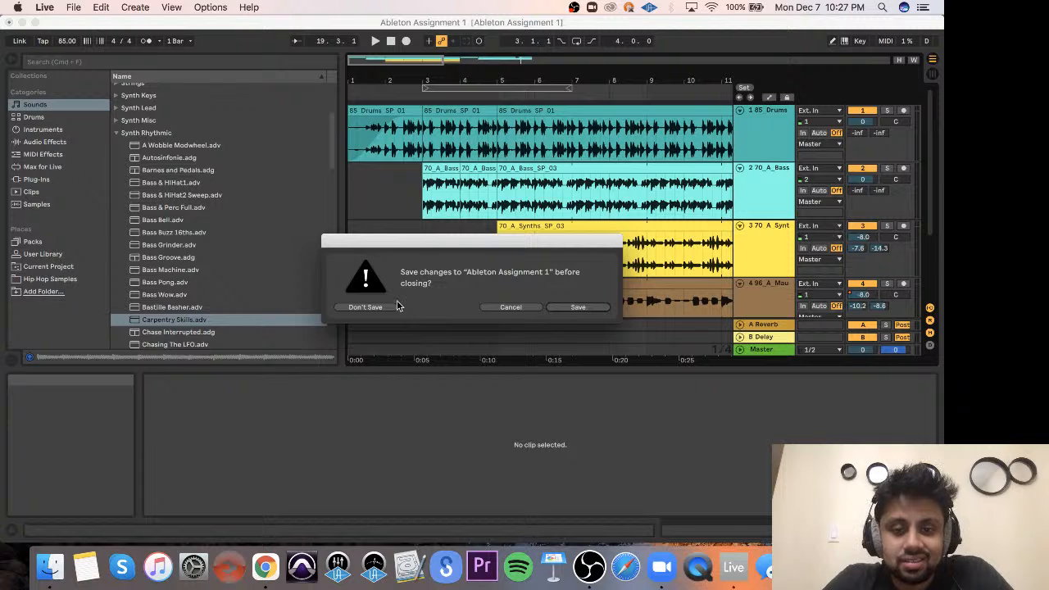
{"action": "left_click", "coordinate": [365, 307]}
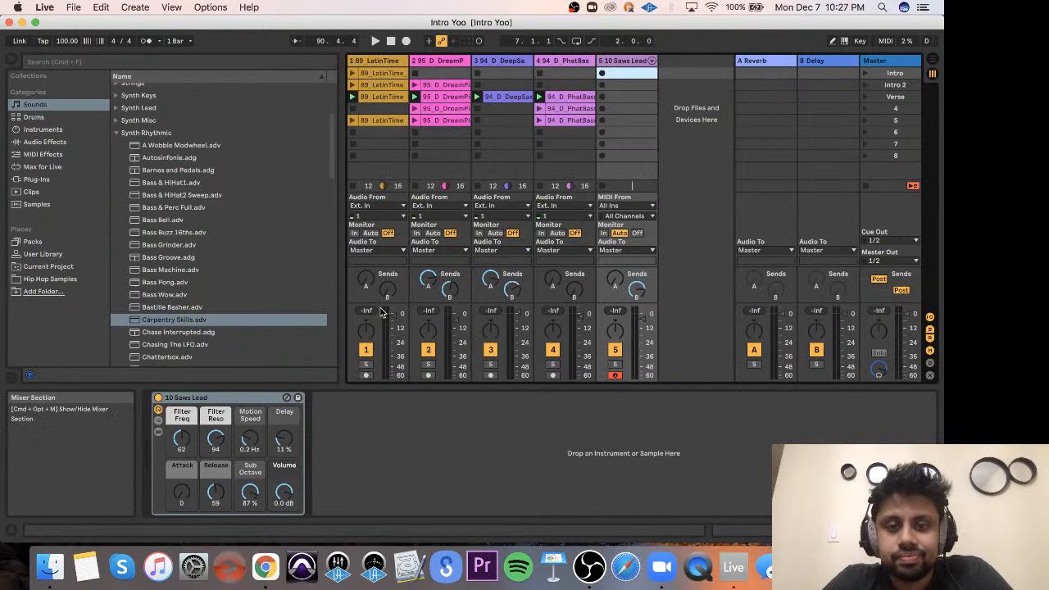
Play the Verse scene and scene 4, check the Arrangement View, and return to the Session View.
{"action": "left_click", "coordinate": [865, 97]}
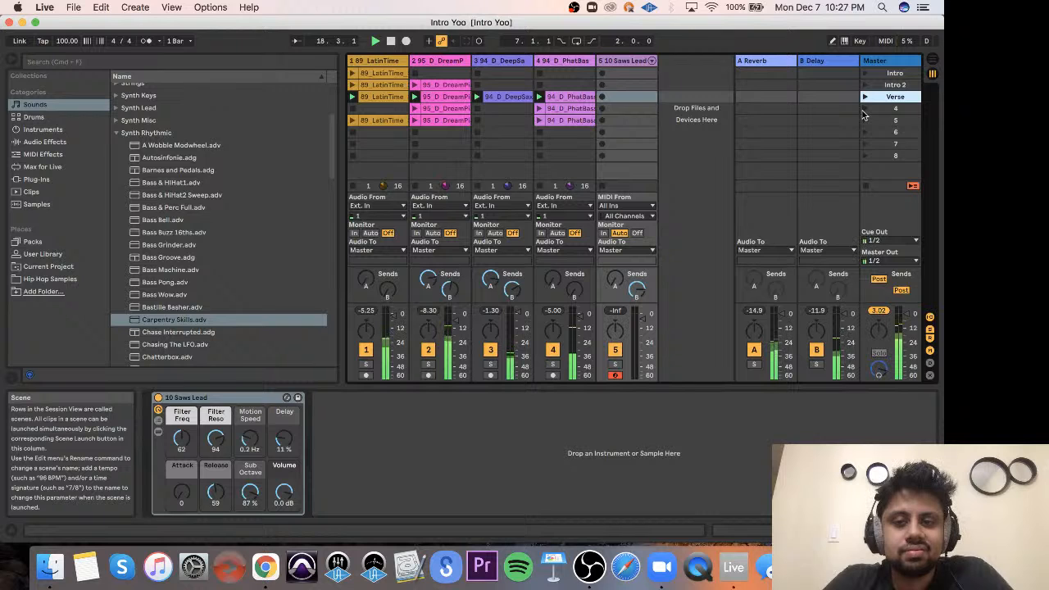
{"action": "left_click", "coordinate": [863, 111]}
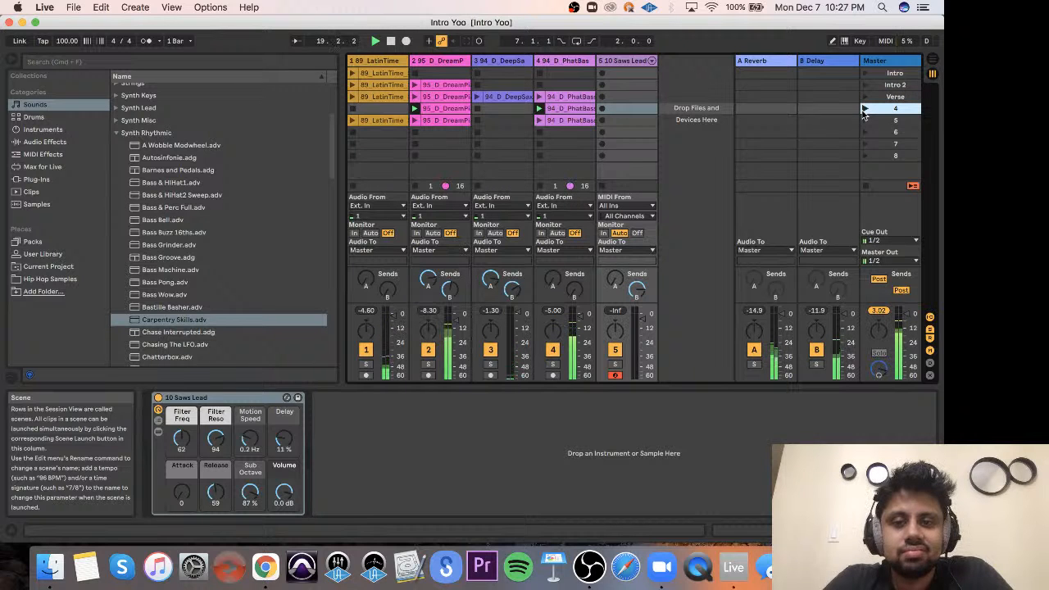
{"action": "key", "text": "Tab"}
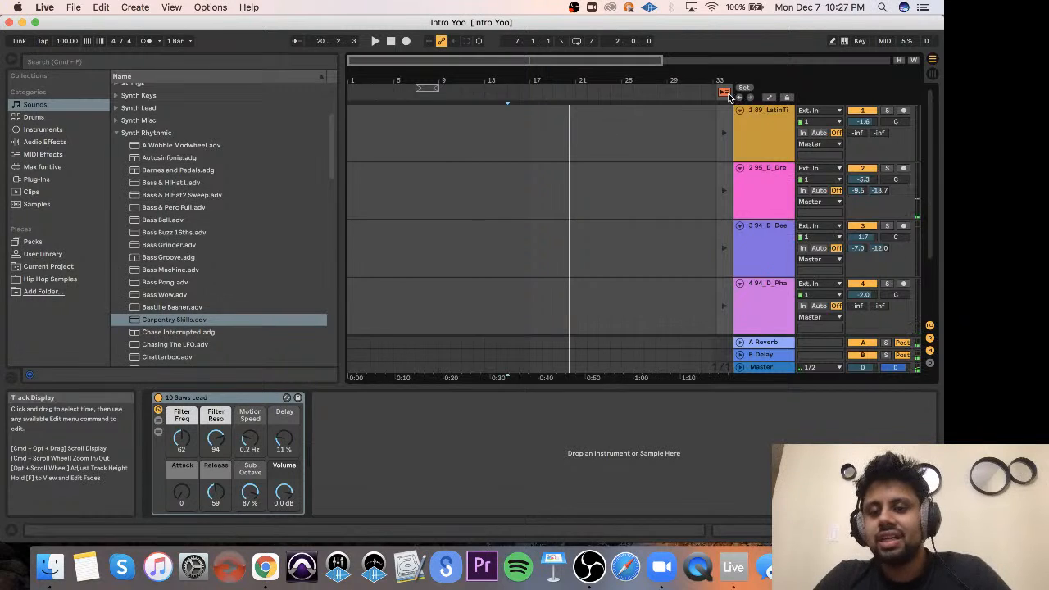
{"action": "key", "text": "Tab"}
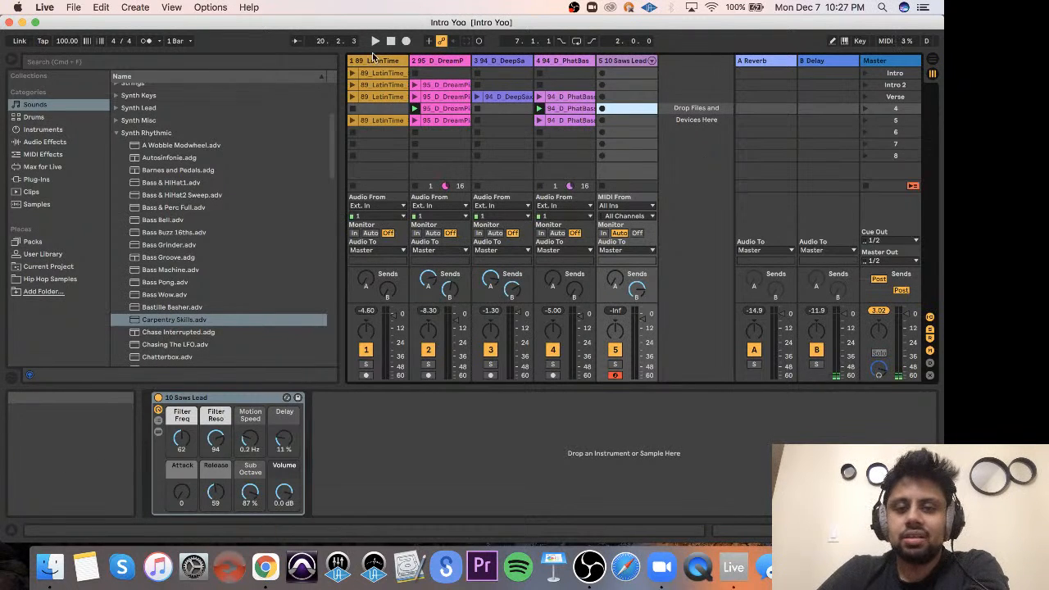
Open the Intro scene's 89_LatinTime clip and examine its waveform and loop range.
{"action": "left_click", "coordinate": [380, 74]}
{"action": "left_click", "coordinate": [380, 88]}
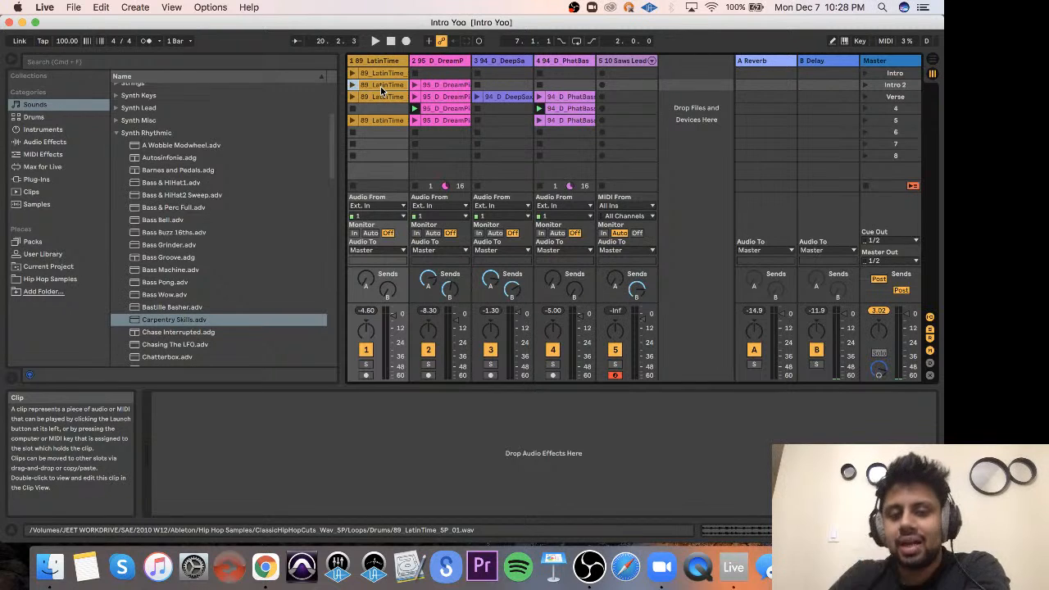
{"action": "double_click", "coordinate": [384, 80]}
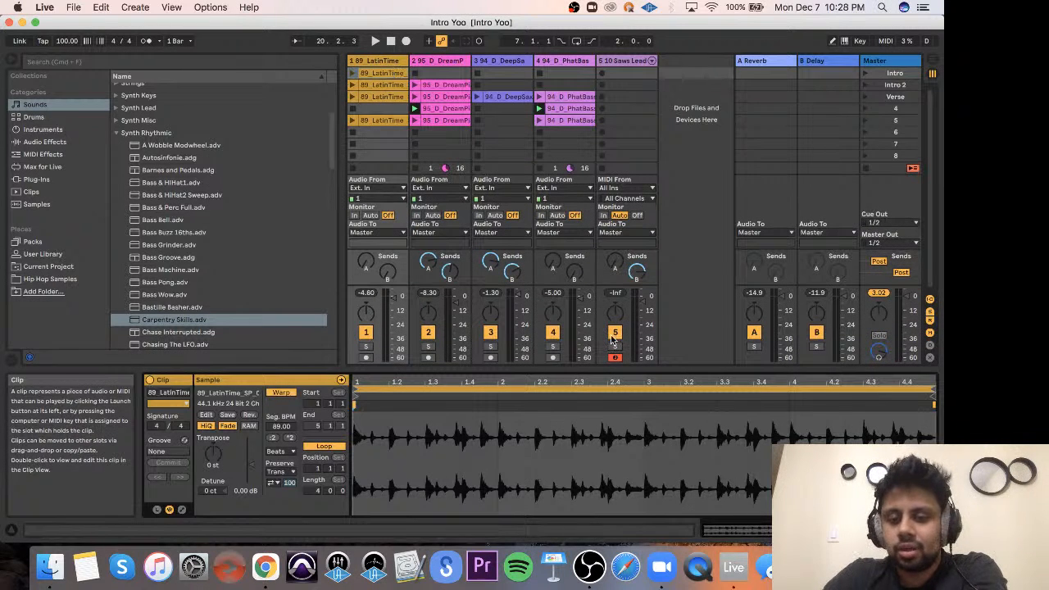
{"action": "mouse_move", "coordinate": [933, 391]}
{"action": "left_mouse_down"}
{"action": "mouse_move", "coordinate": [644, 391]}
{"action": "mouse_move", "coordinate": [935, 391]}
{"action": "left_mouse_up"}
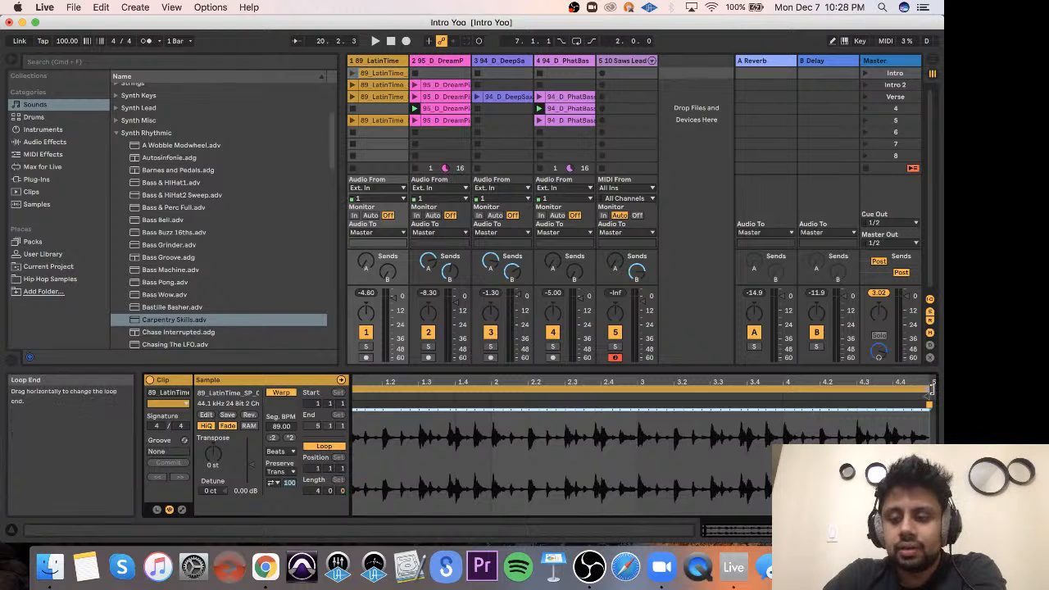
{"action": "scroll", "coordinate": [756, 444], "scroll_direction": "left", "scroll_amount": 1}
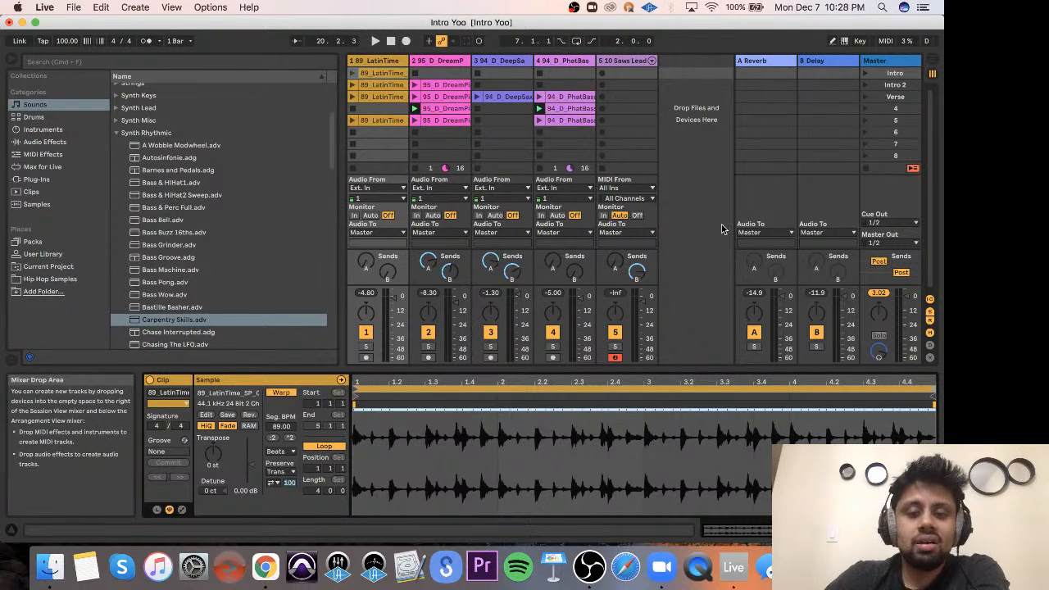
Go through the Intro, Intro 2 and Verse scenes, and play the Intro scene.
{"action": "left_click", "coordinate": [877, 74]}
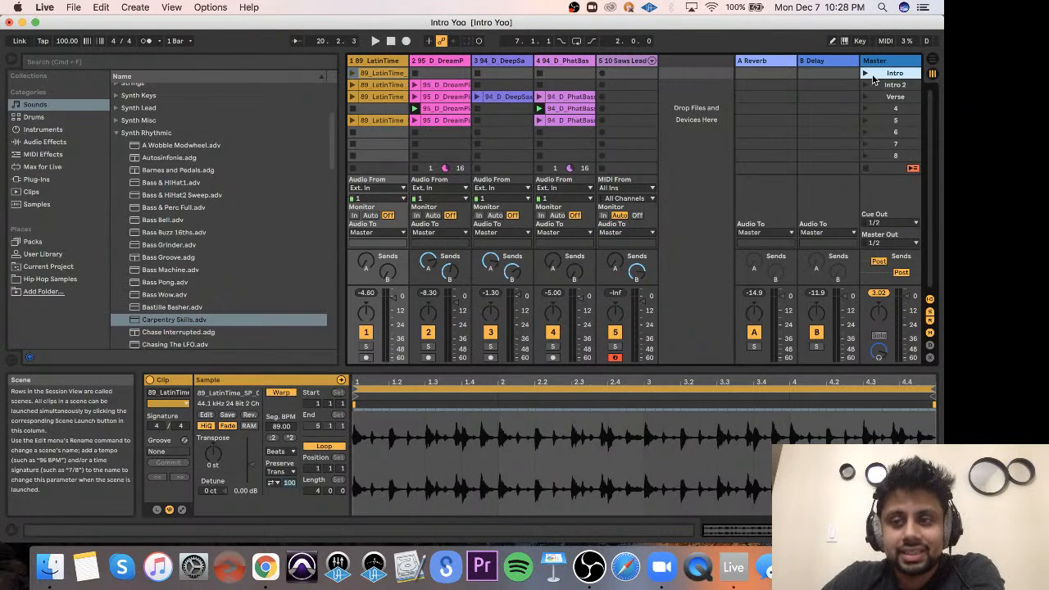
{"action": "left_click", "coordinate": [880, 85]}
{"action": "left_click", "coordinate": [882, 96]}
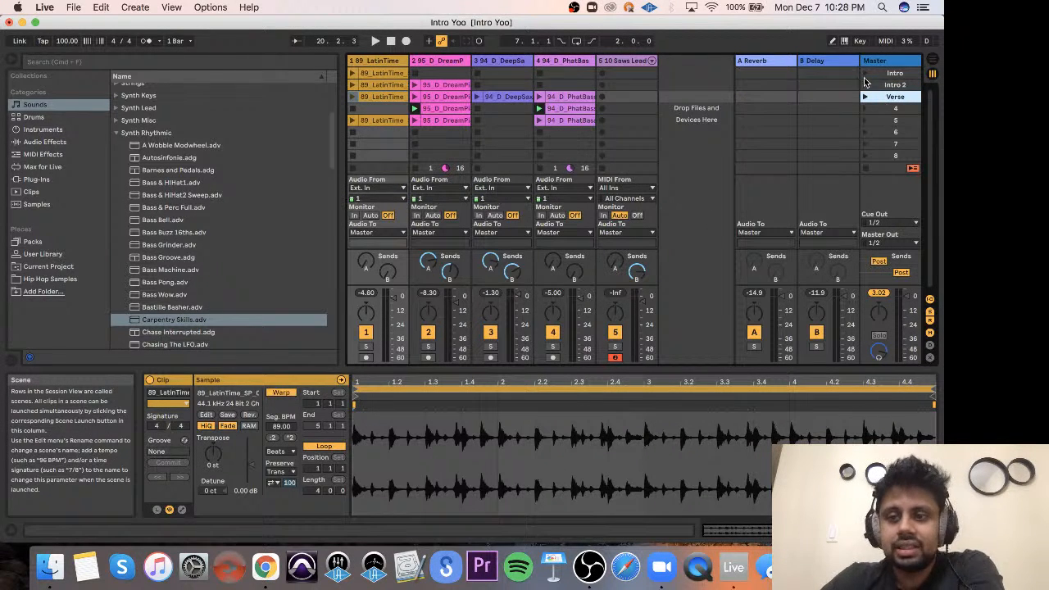
{"action": "left_click", "coordinate": [865, 74]}
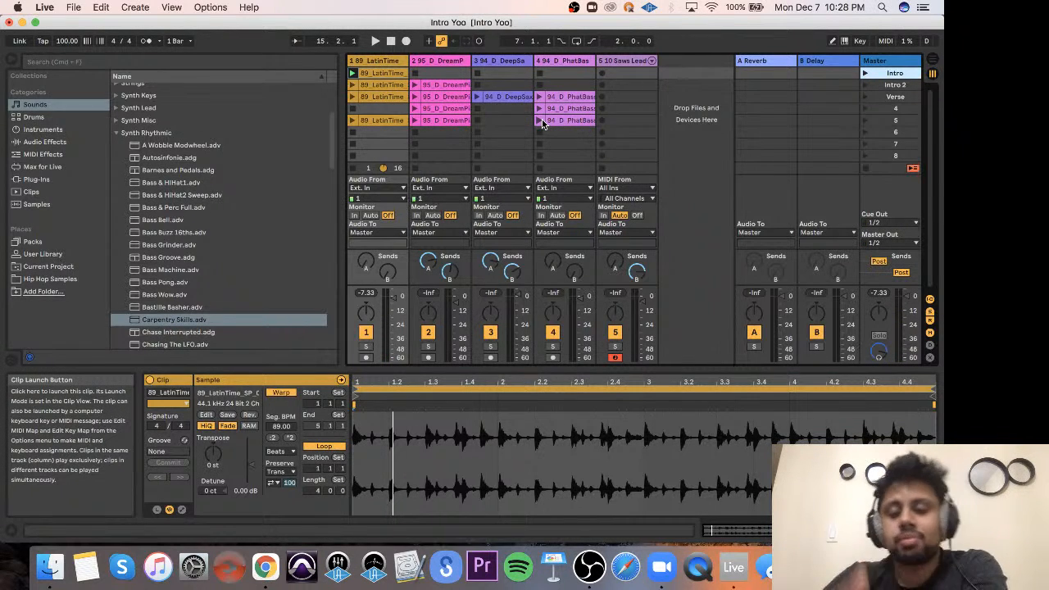
Place the insert marker at bar 11 on the LatinTime track in the Arrangement View, and compare with the Session View.
{"action": "key", "text": "Tab"}
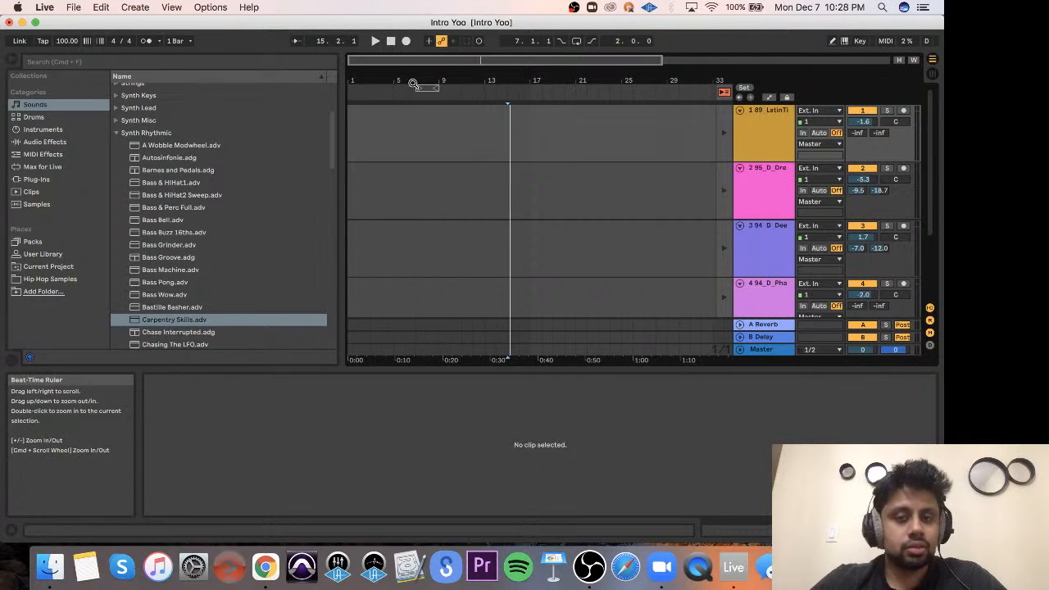
{"action": "left_click", "coordinate": [461, 141]}
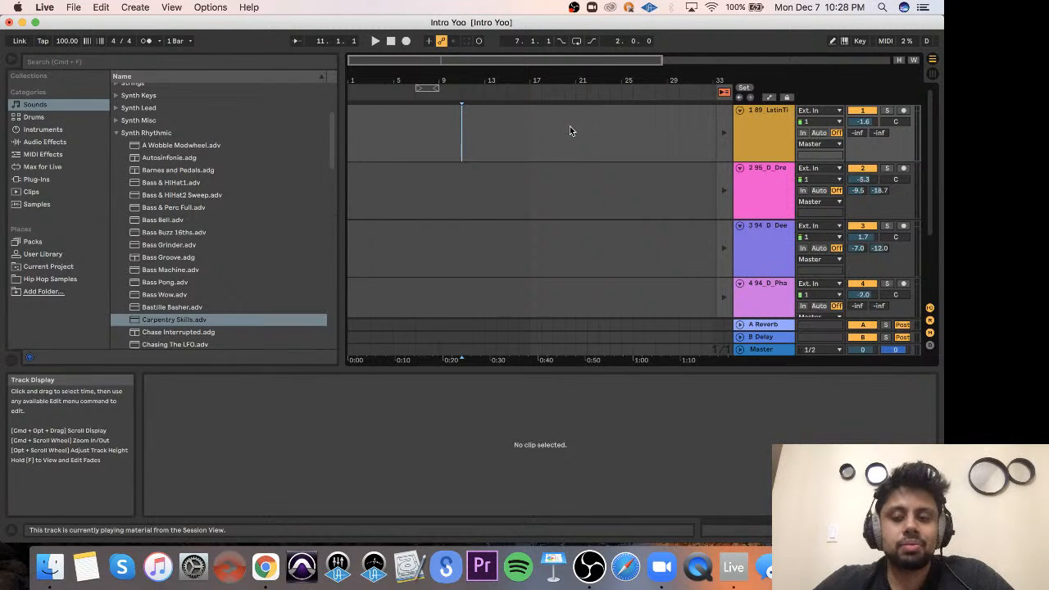
{"action": "key", "text": "Tab"}
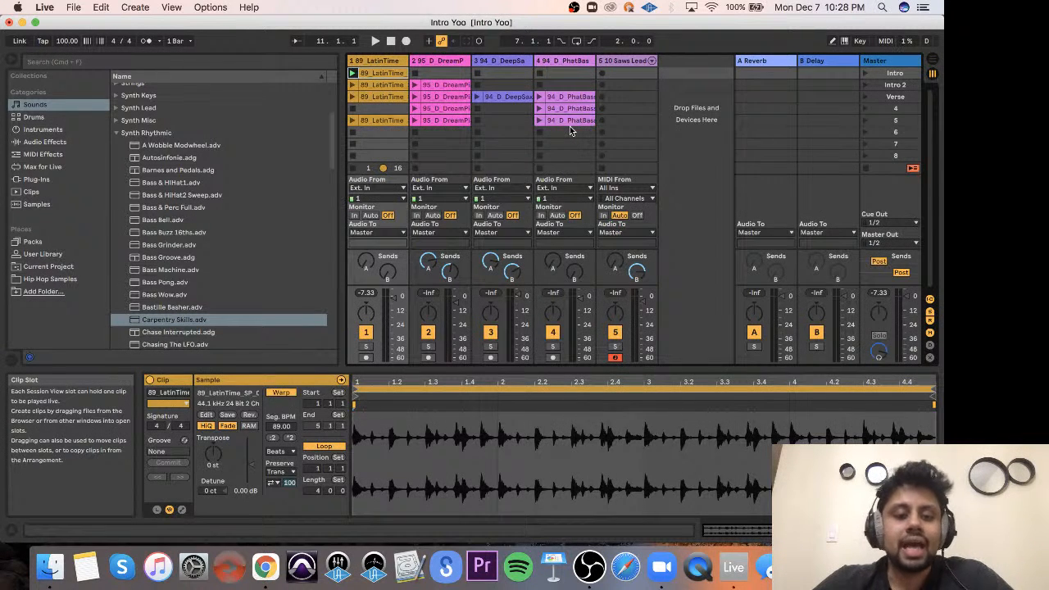
{"action": "key", "text": "Tab"}
{"action": "key", "text": "Tab"}
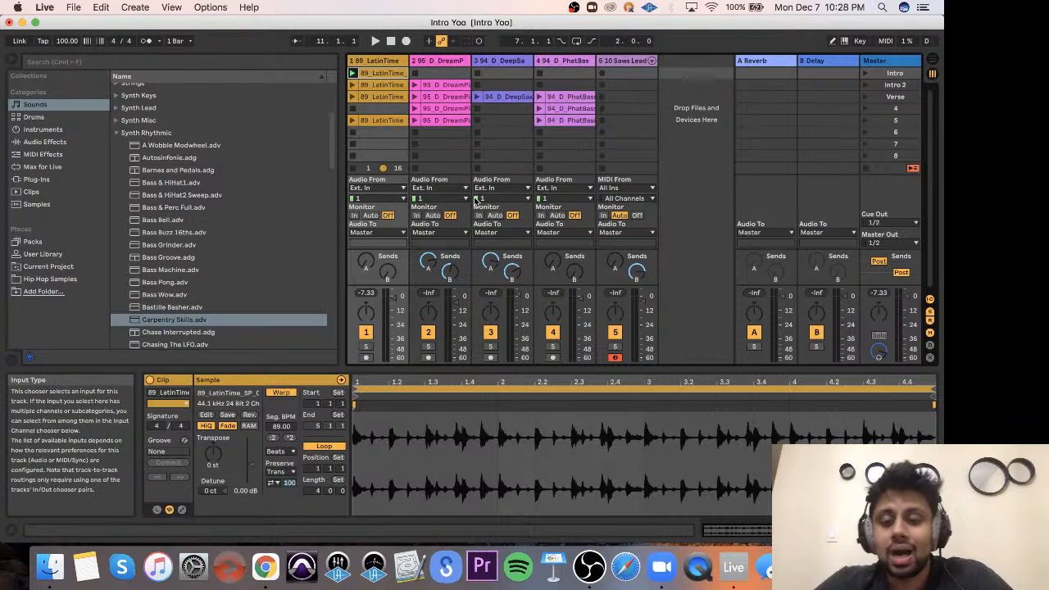